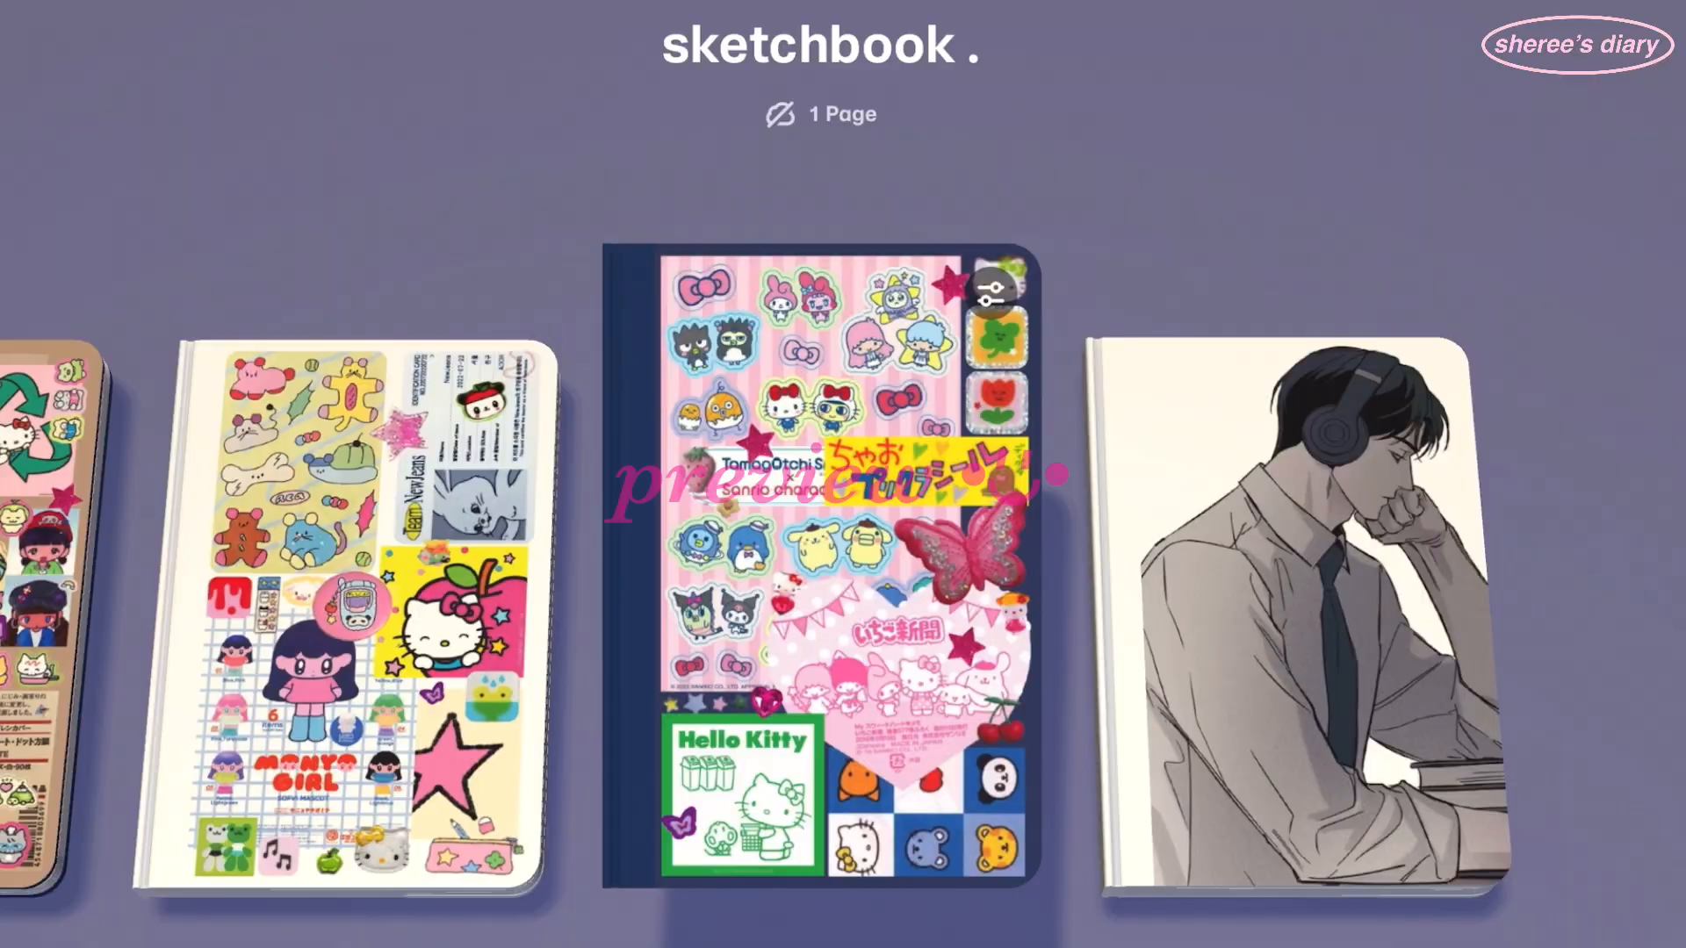
scroll(843, 597, left, 5)
scroll(843, 597, left, 5)
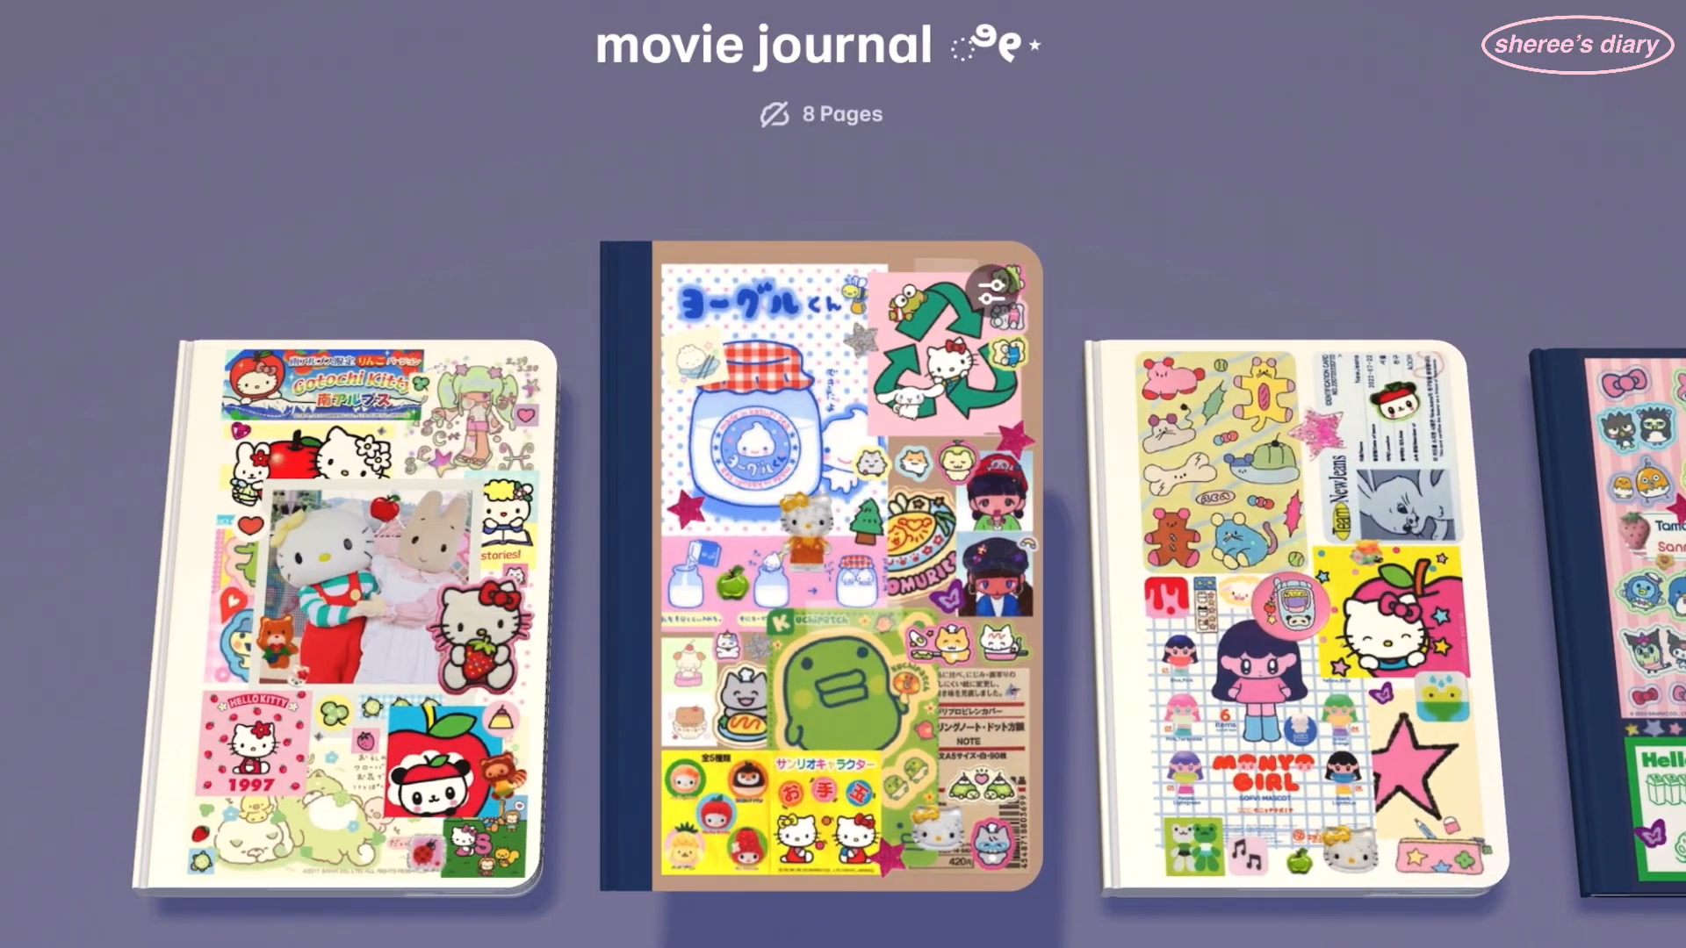
scroll(843, 597, left, 5)
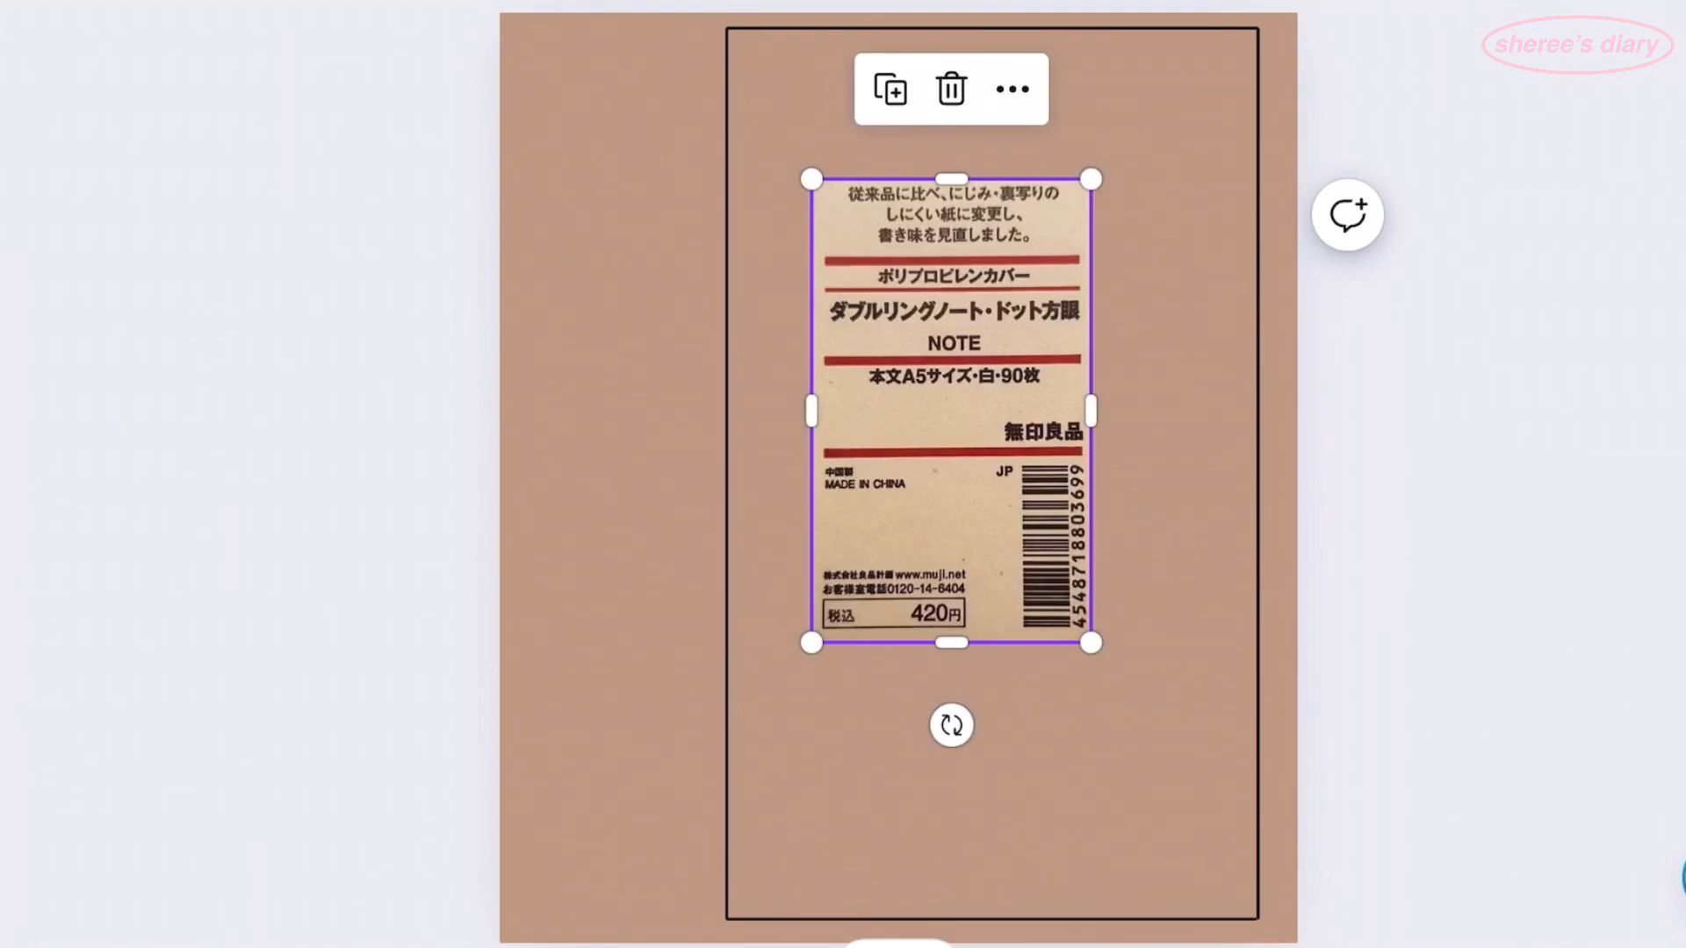
- Shrink the brown notebook label into the cover frame's lower-right corner and place the green Kuchipatch sticker sheet against it
drag(1088, 640, 1064, 597)
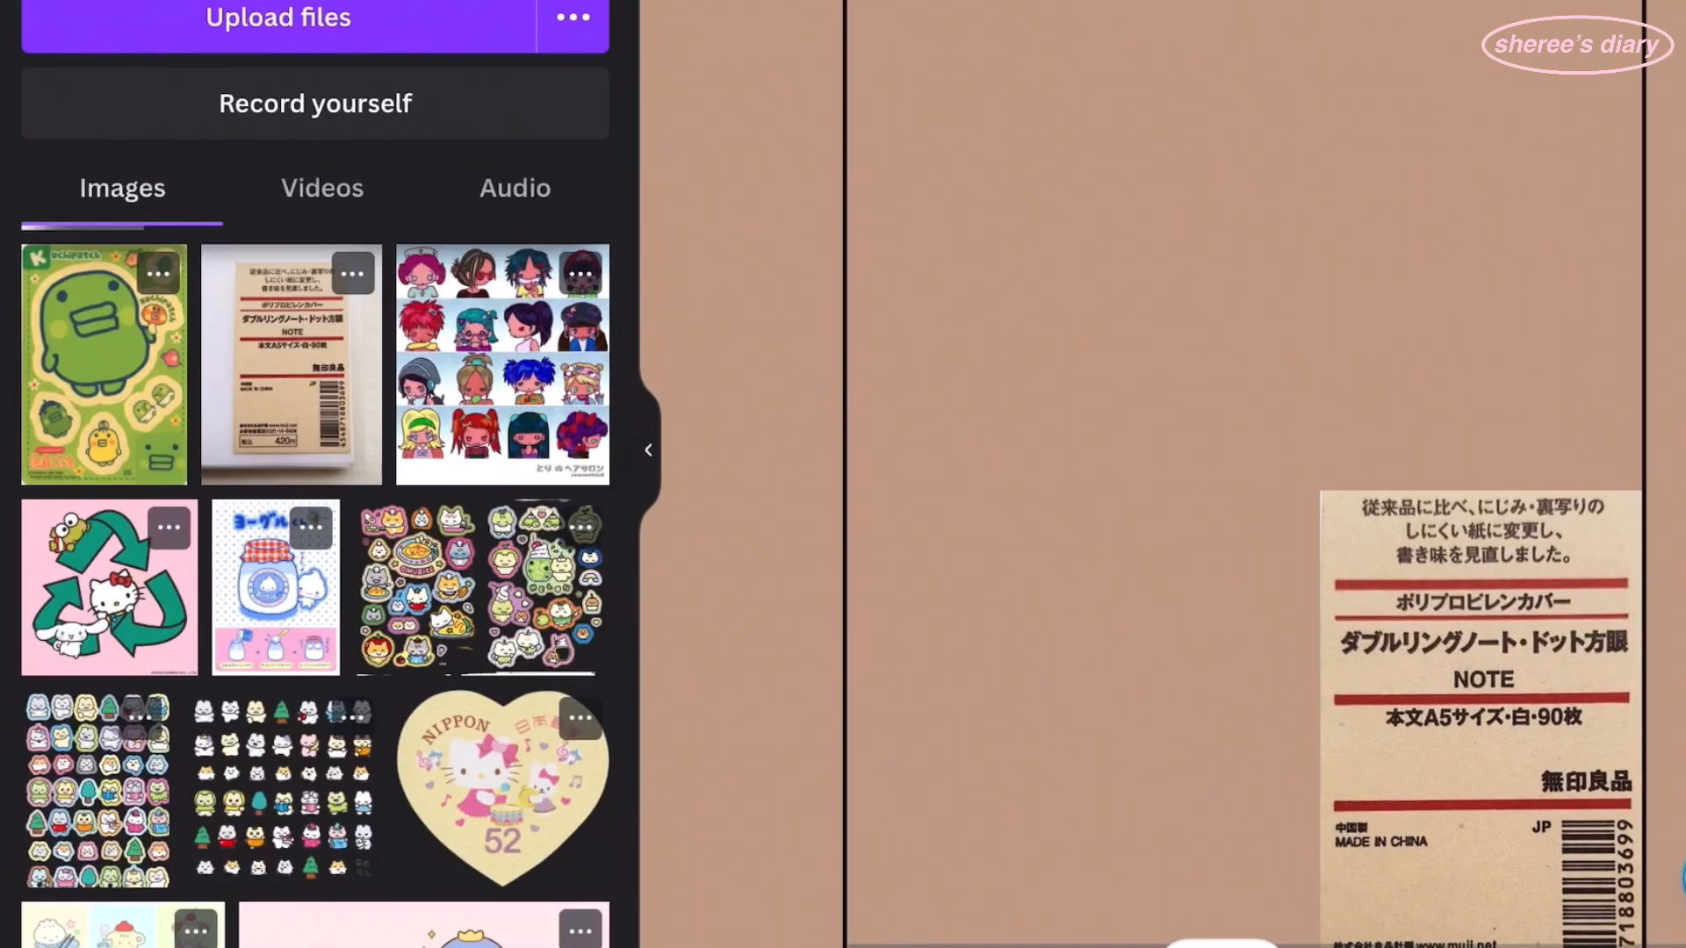
click(104, 365)
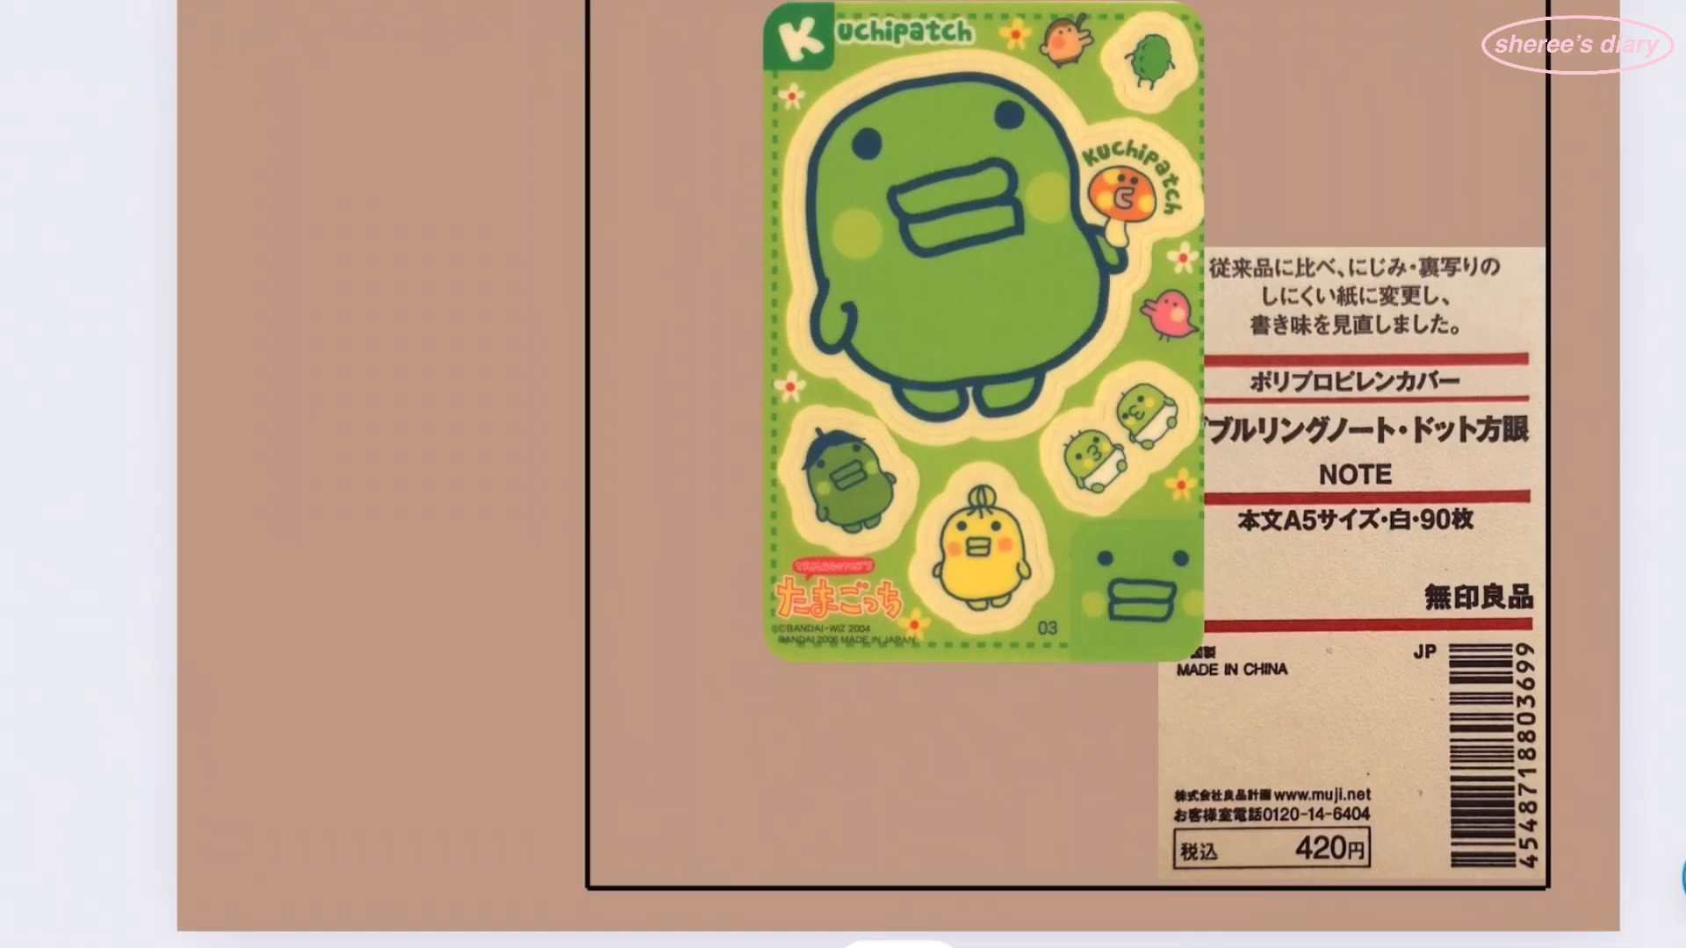
click(1642, 526)
click(1334, 483)
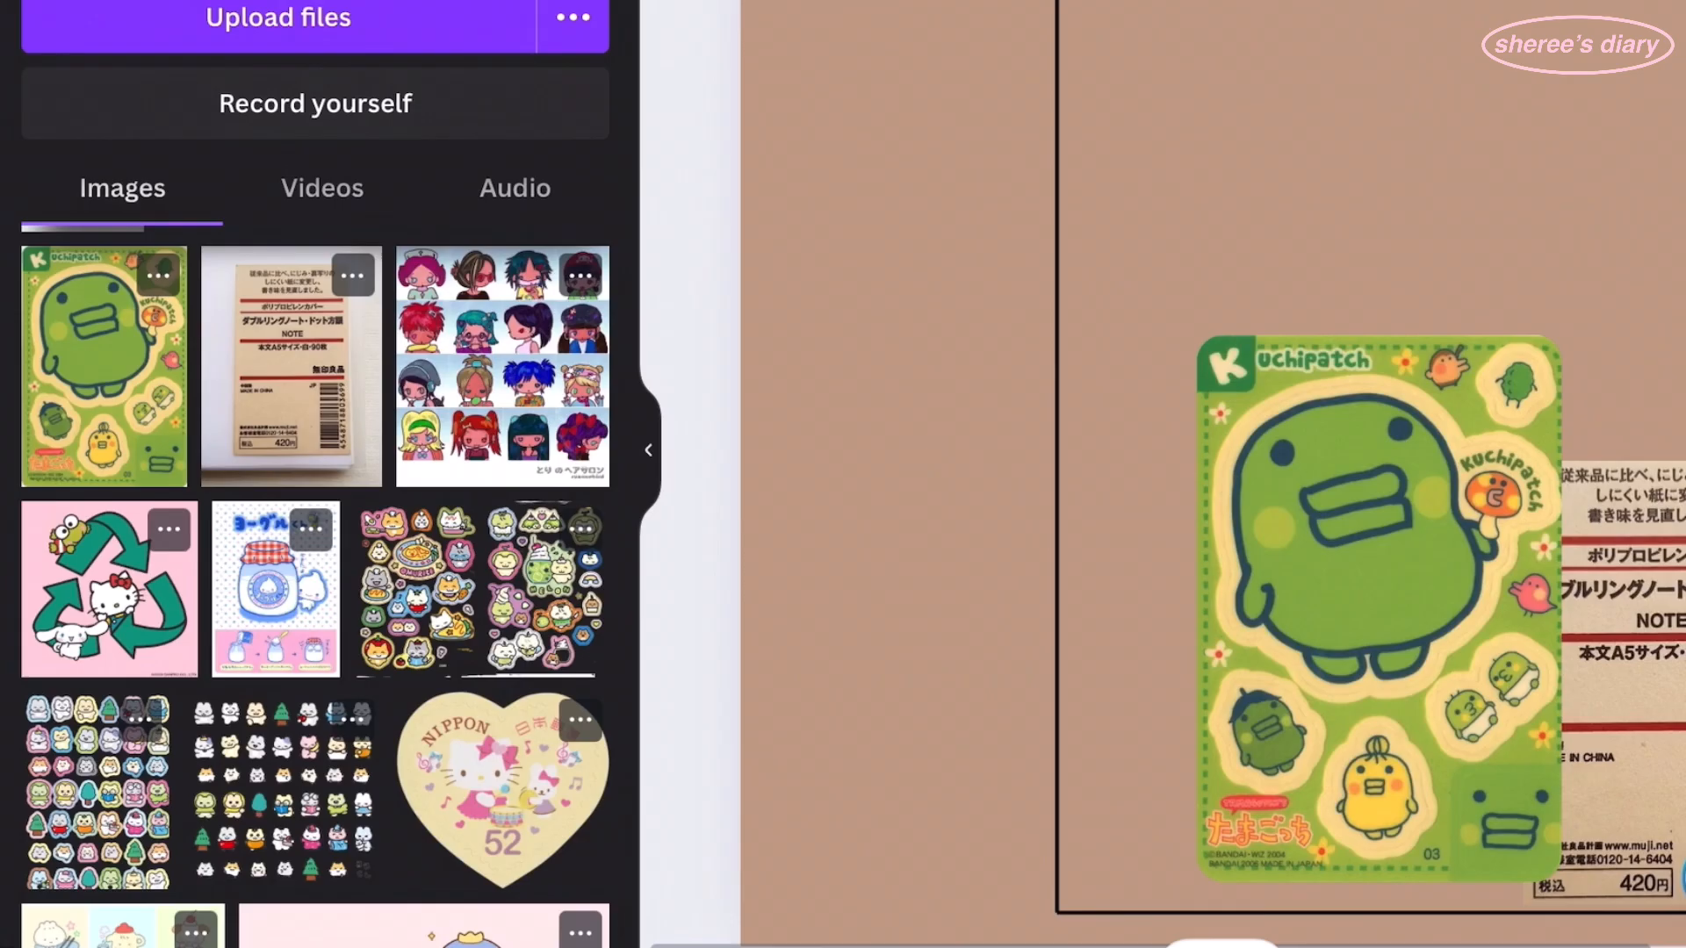
- Add the hair-salon character sheet, crop it to the red-cap and navy-cap girls, and place them above the notebook label
click(502, 366)
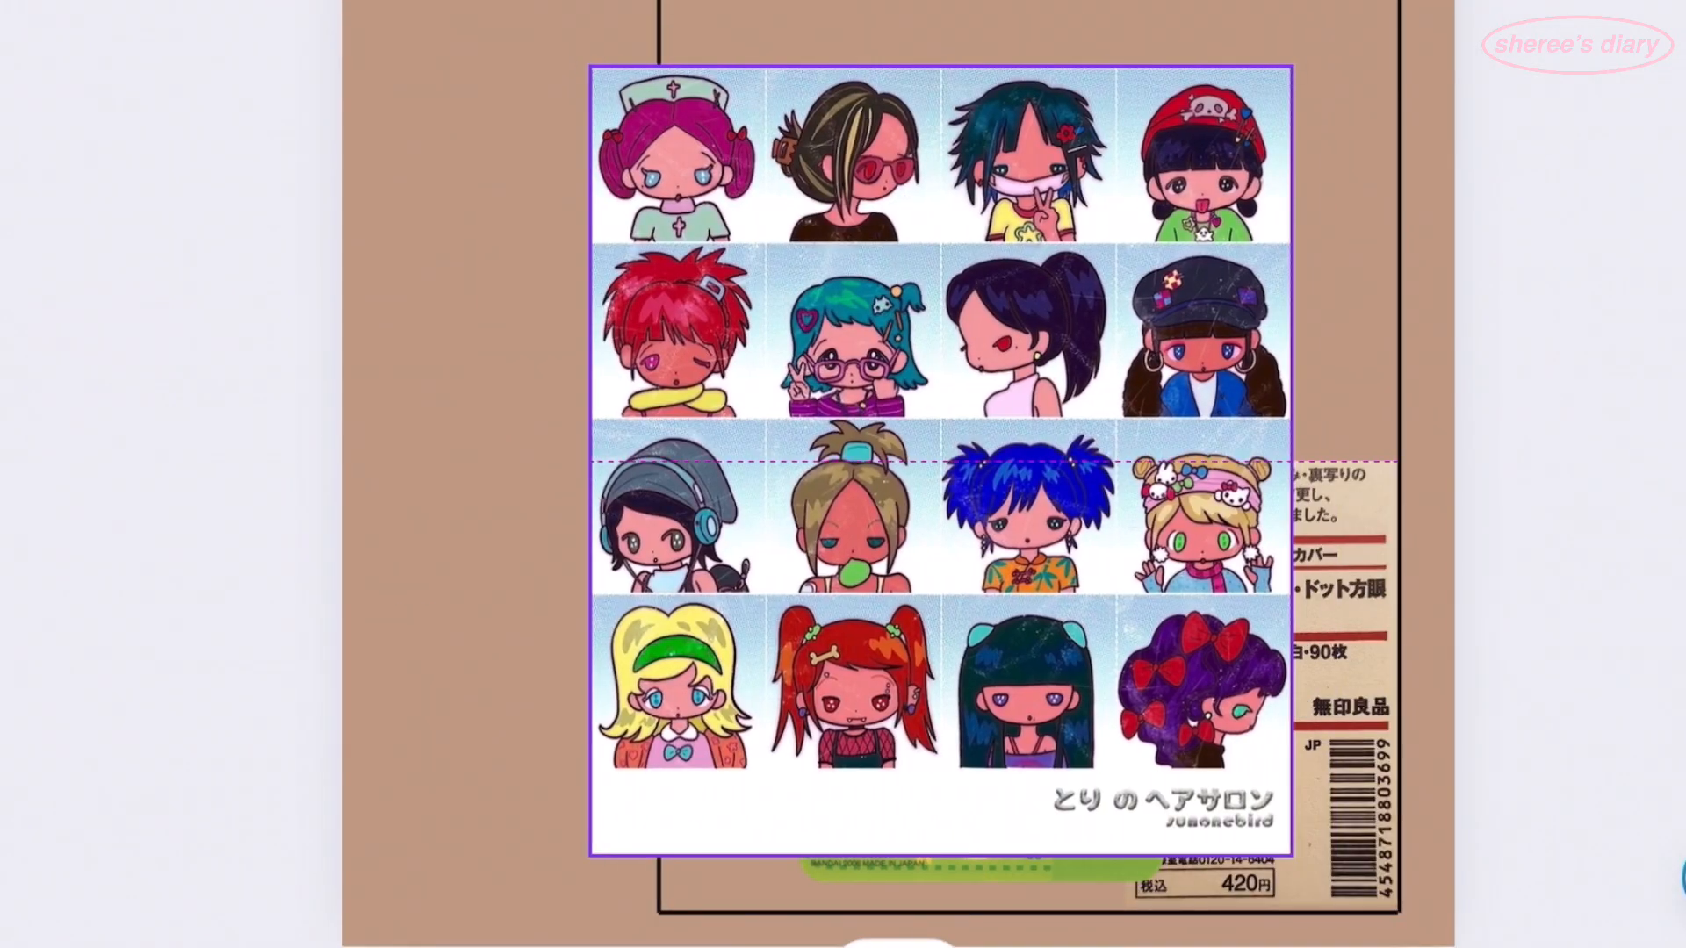
drag(911, 696, 940, 436)
drag(590, 242, 1125, 242)
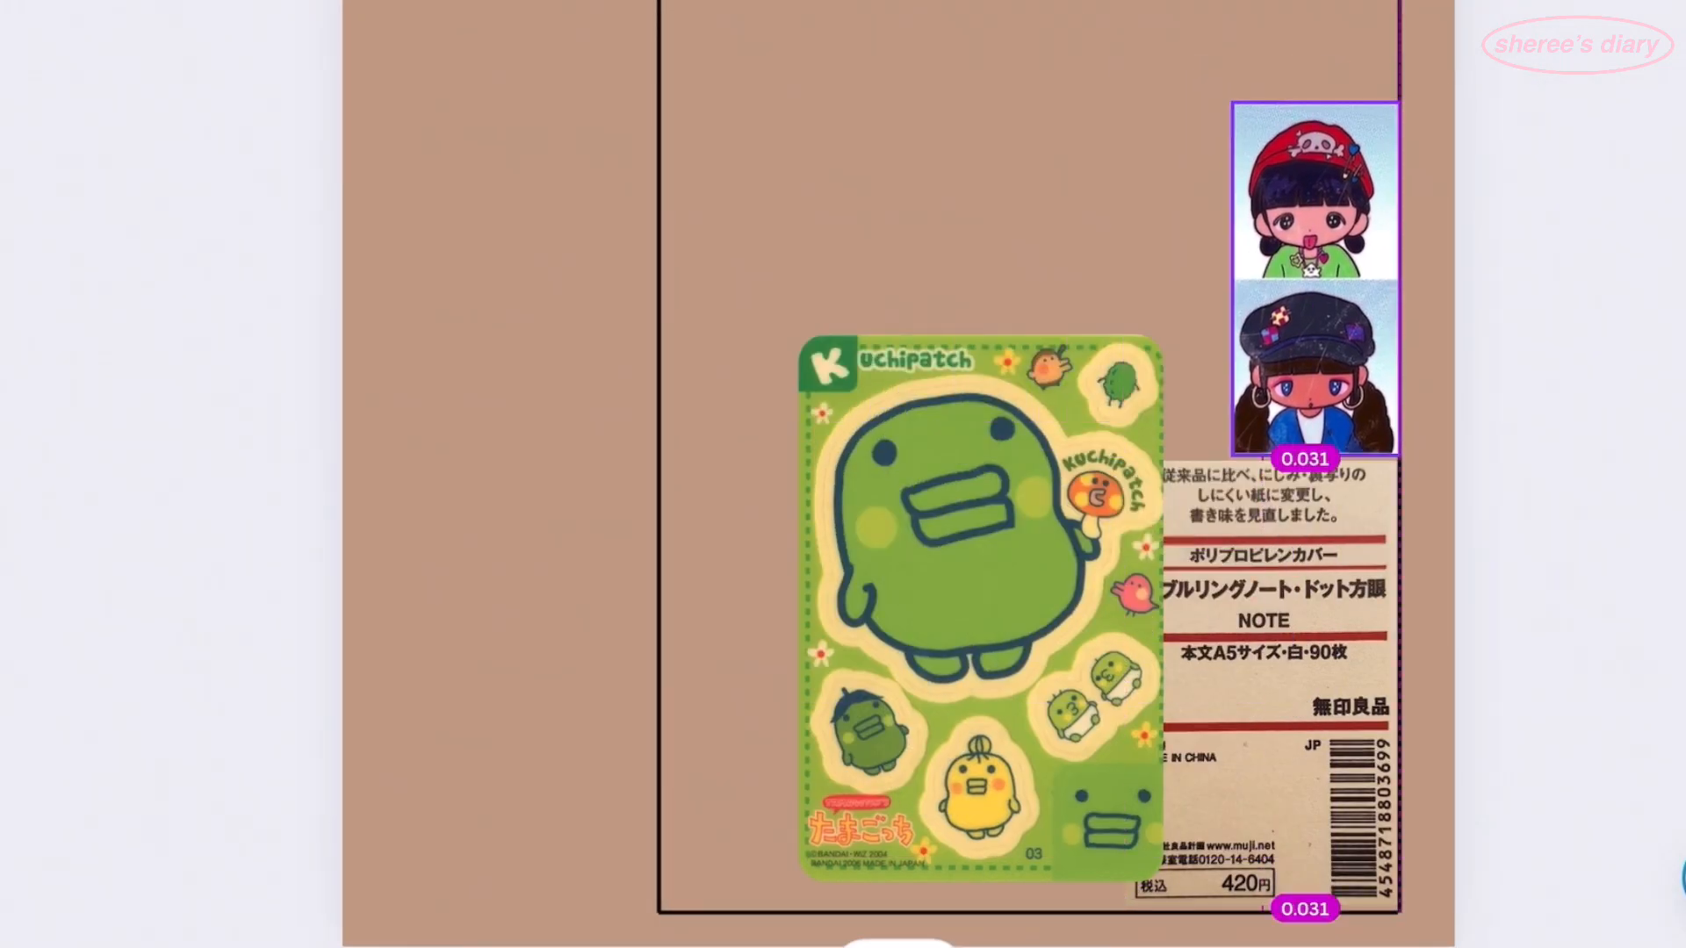
click(1315, 279)
drag(957, 259, 941, 259)
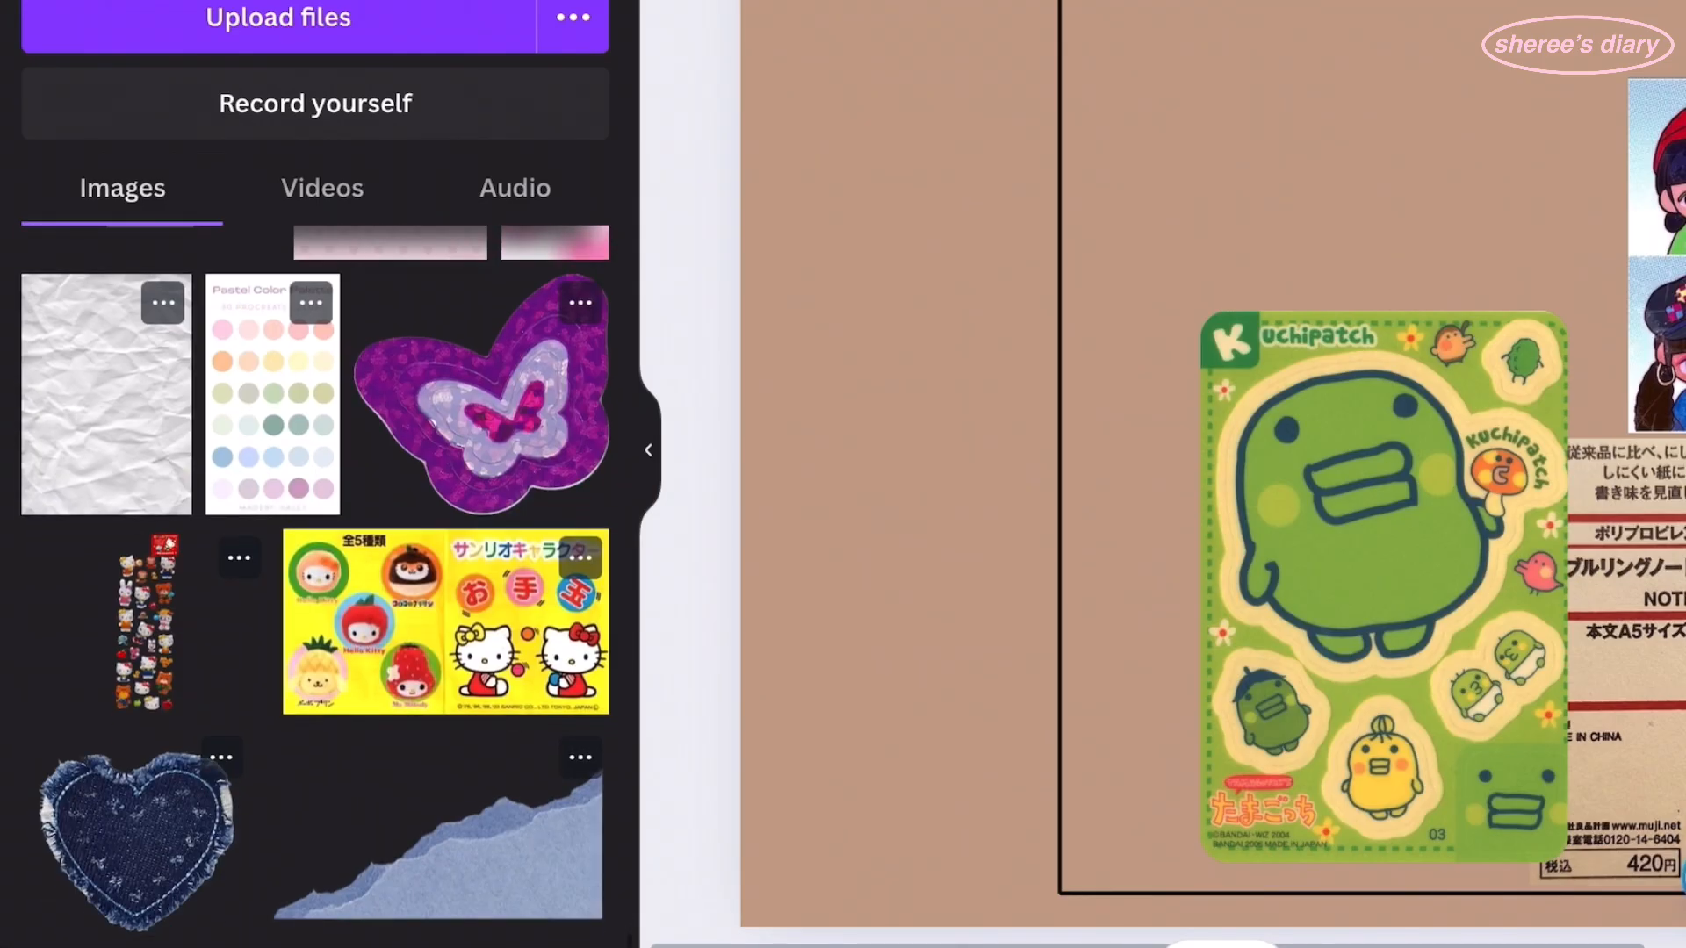
- Add the yellow Sanrio character card and fit it into the lower-left corner of the cover frame, over the Kuchipatch sheet
click(443, 621)
click(648, 450)
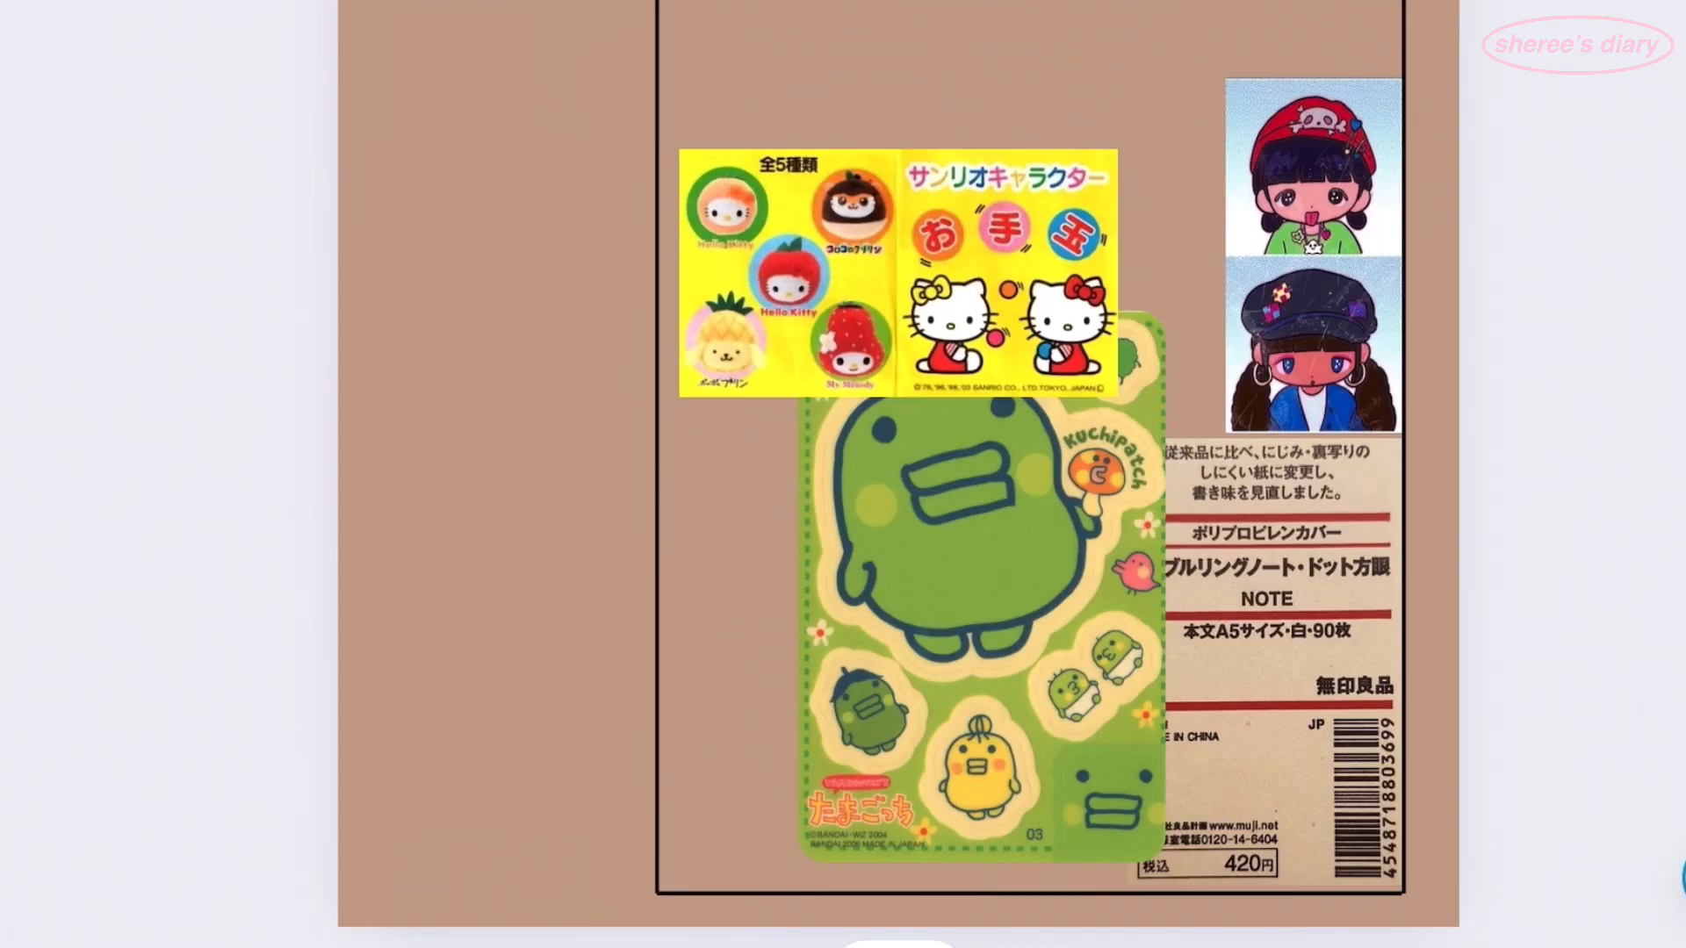
drag(895, 267, 891, 767)
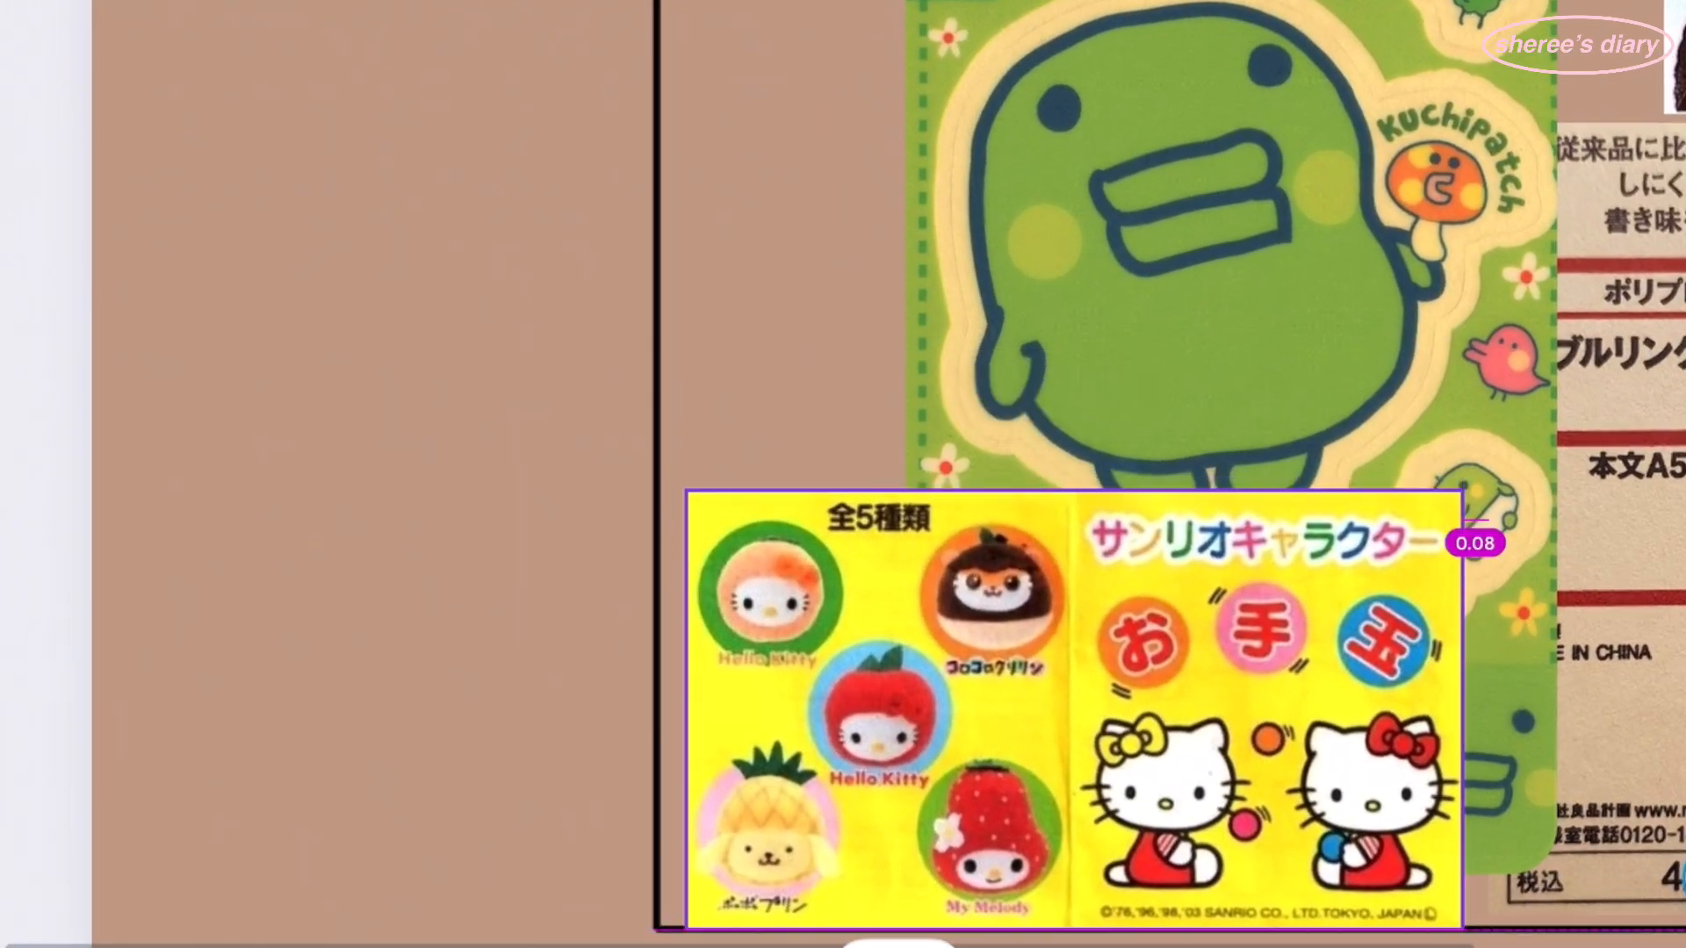
drag(1075, 709, 1052, 711)
scroll(966, 527, down, 3)
click(1370, 623)
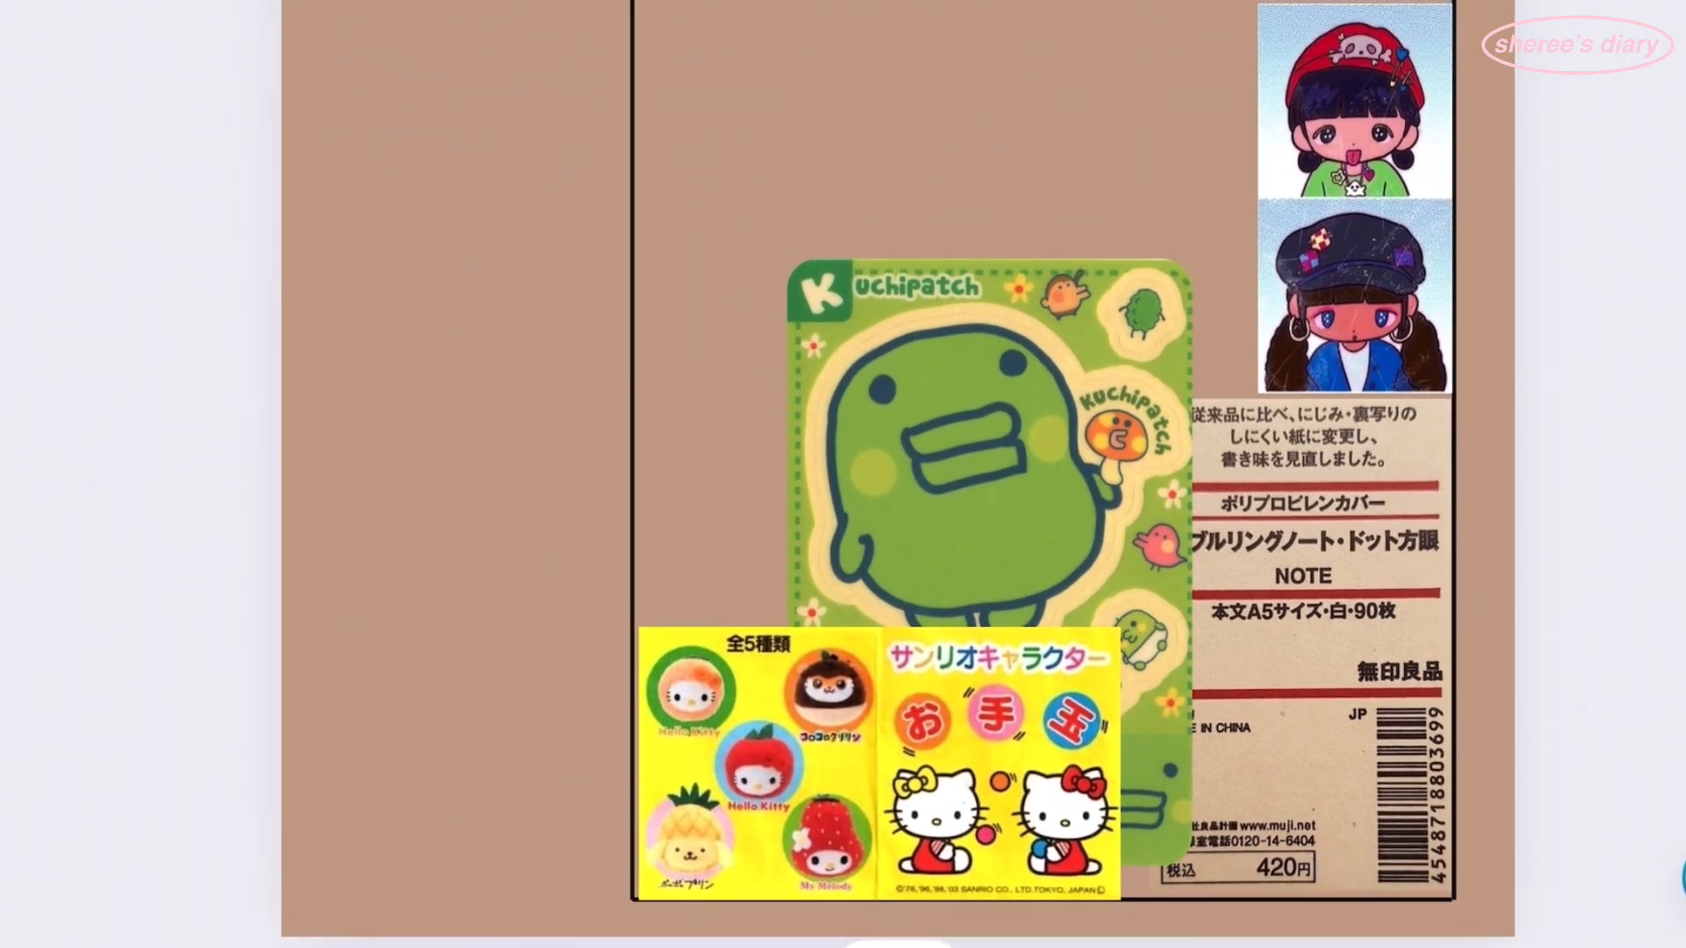
- Place the puffy Hello Kitty sticker sheet on the collage and enlarge it for cropping
drag(1440, 597, 1515, 677)
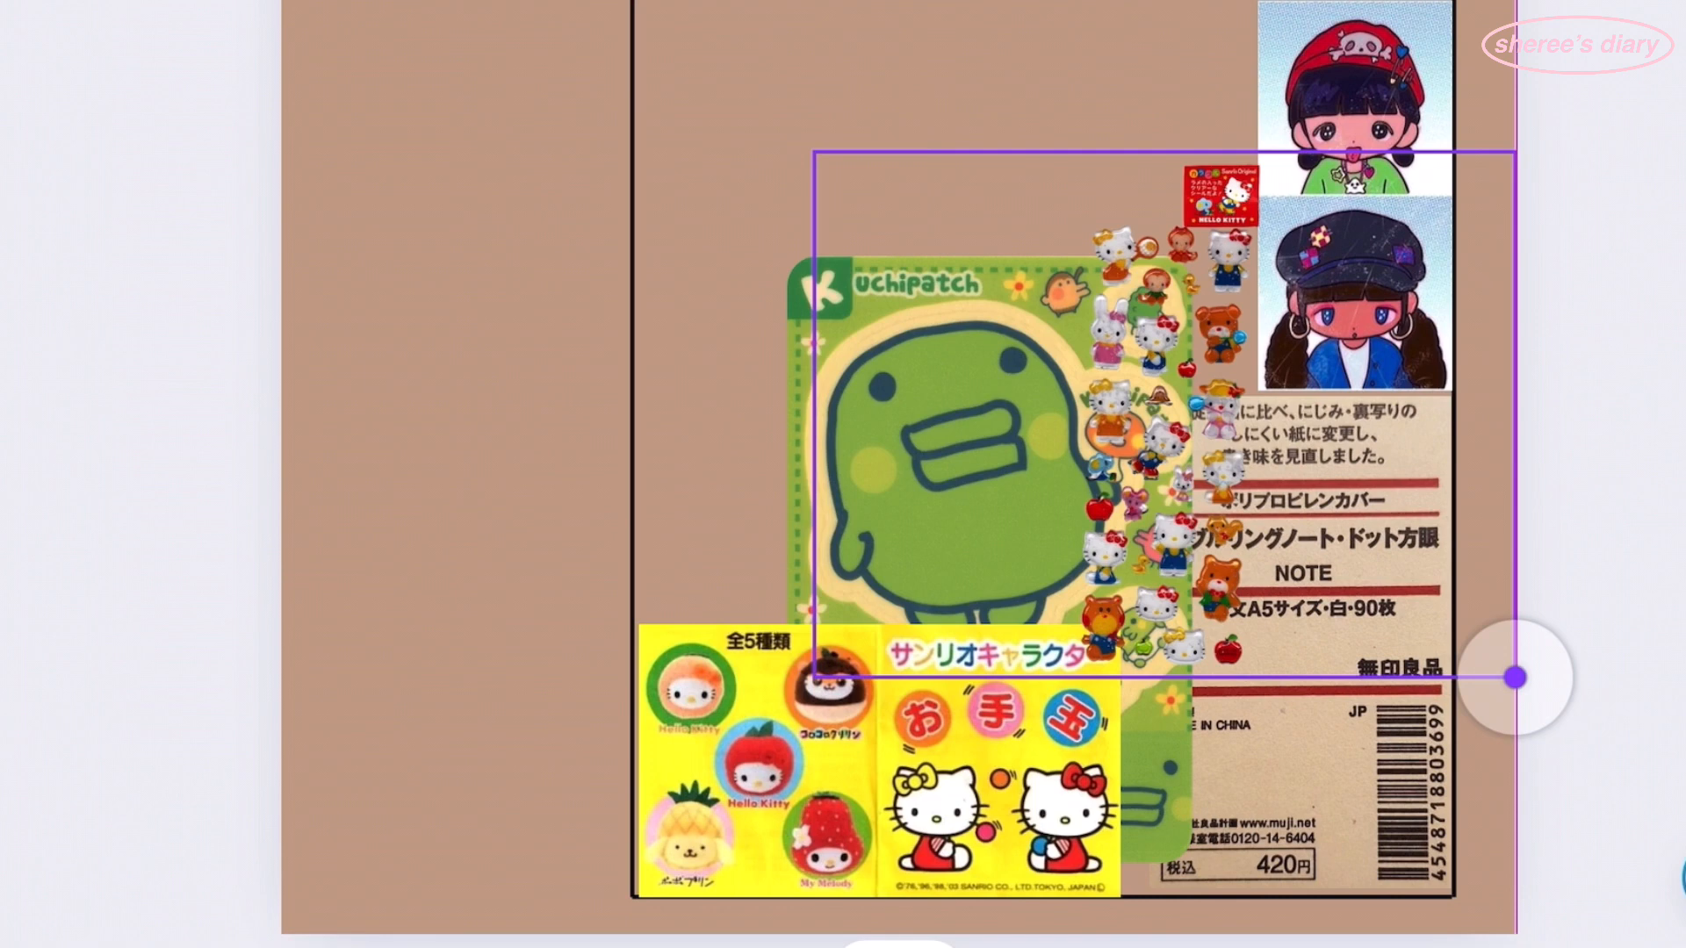
drag(1168, 439, 948, 211)
drag(1295, 449, 1550, 640)
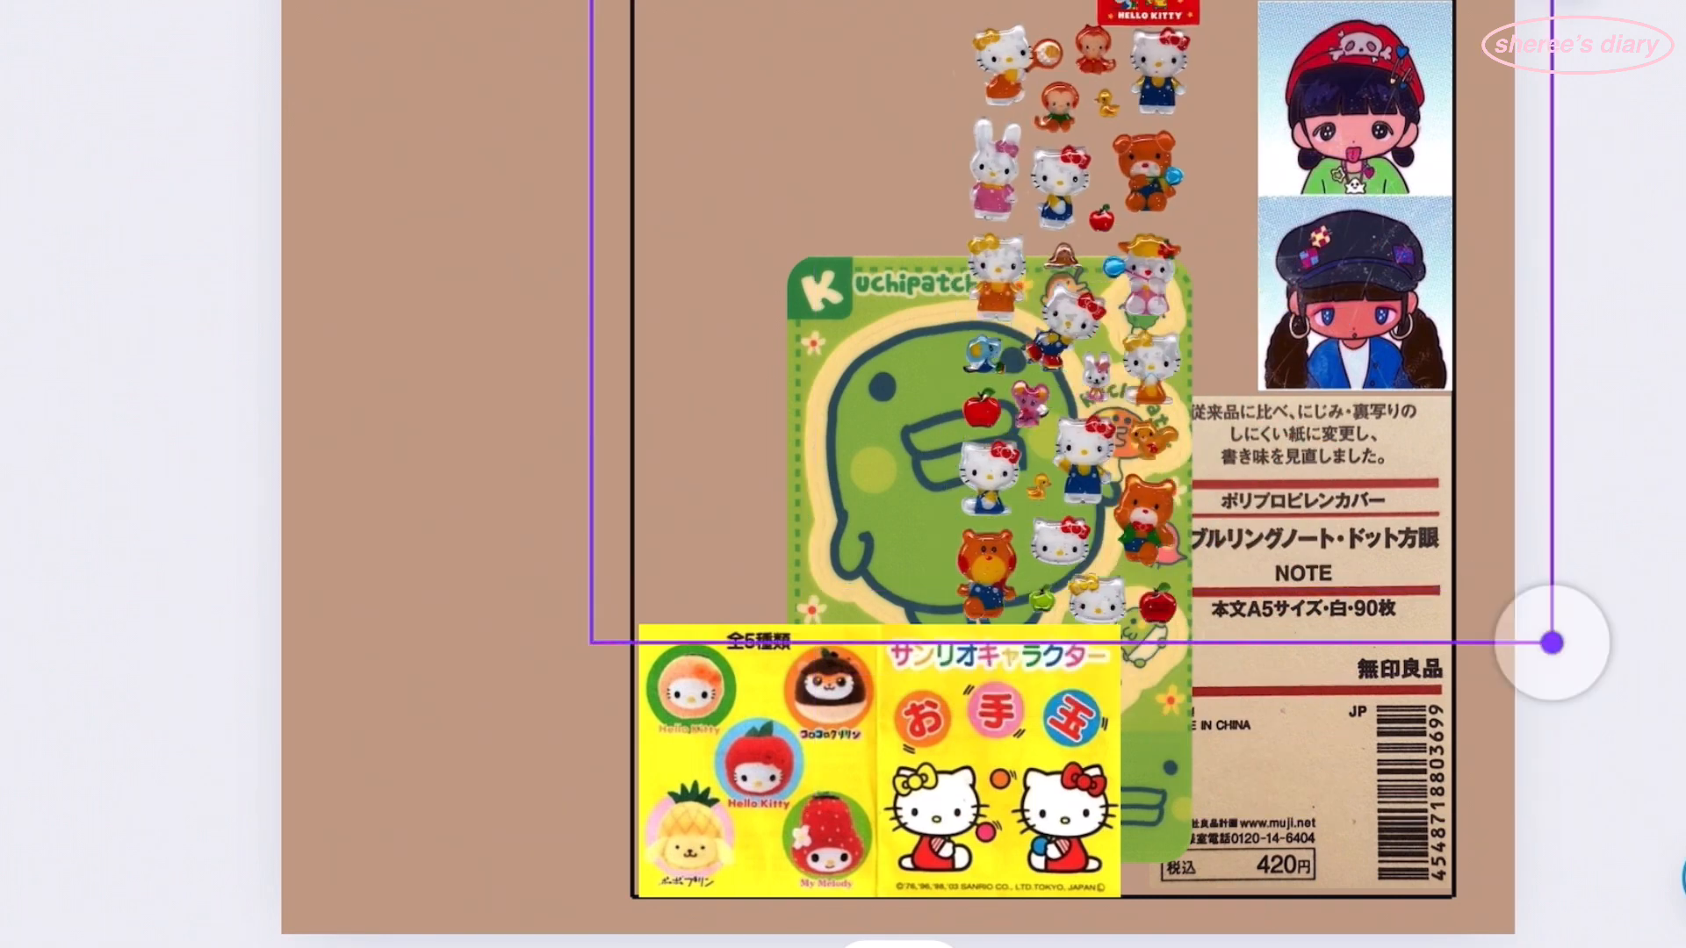
- Crop the puffy sticker sheet down to the single Hello Kitty head with the yellow bow
drag(1559, 285, 1324, 285)
drag(1045, 421, 1060, 602)
drag(973, 102, 973, 734)
drag(1335, 734, 1605, 696)
drag(1150, 765, 1061, 629)
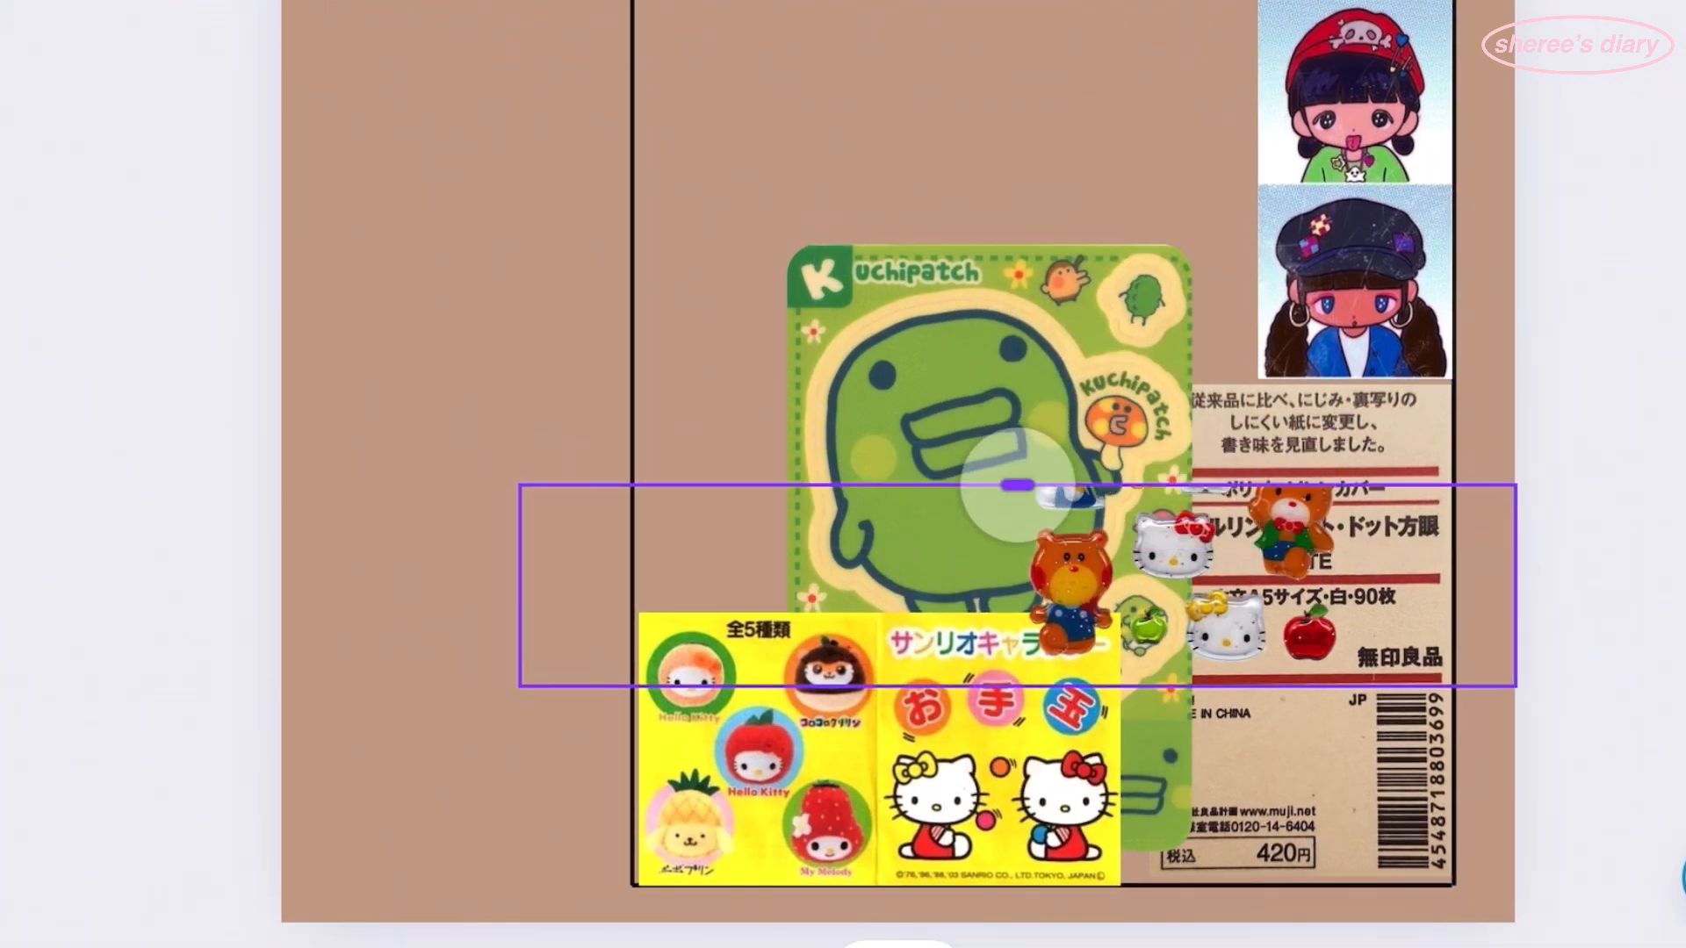
drag(519, 629, 1211, 544)
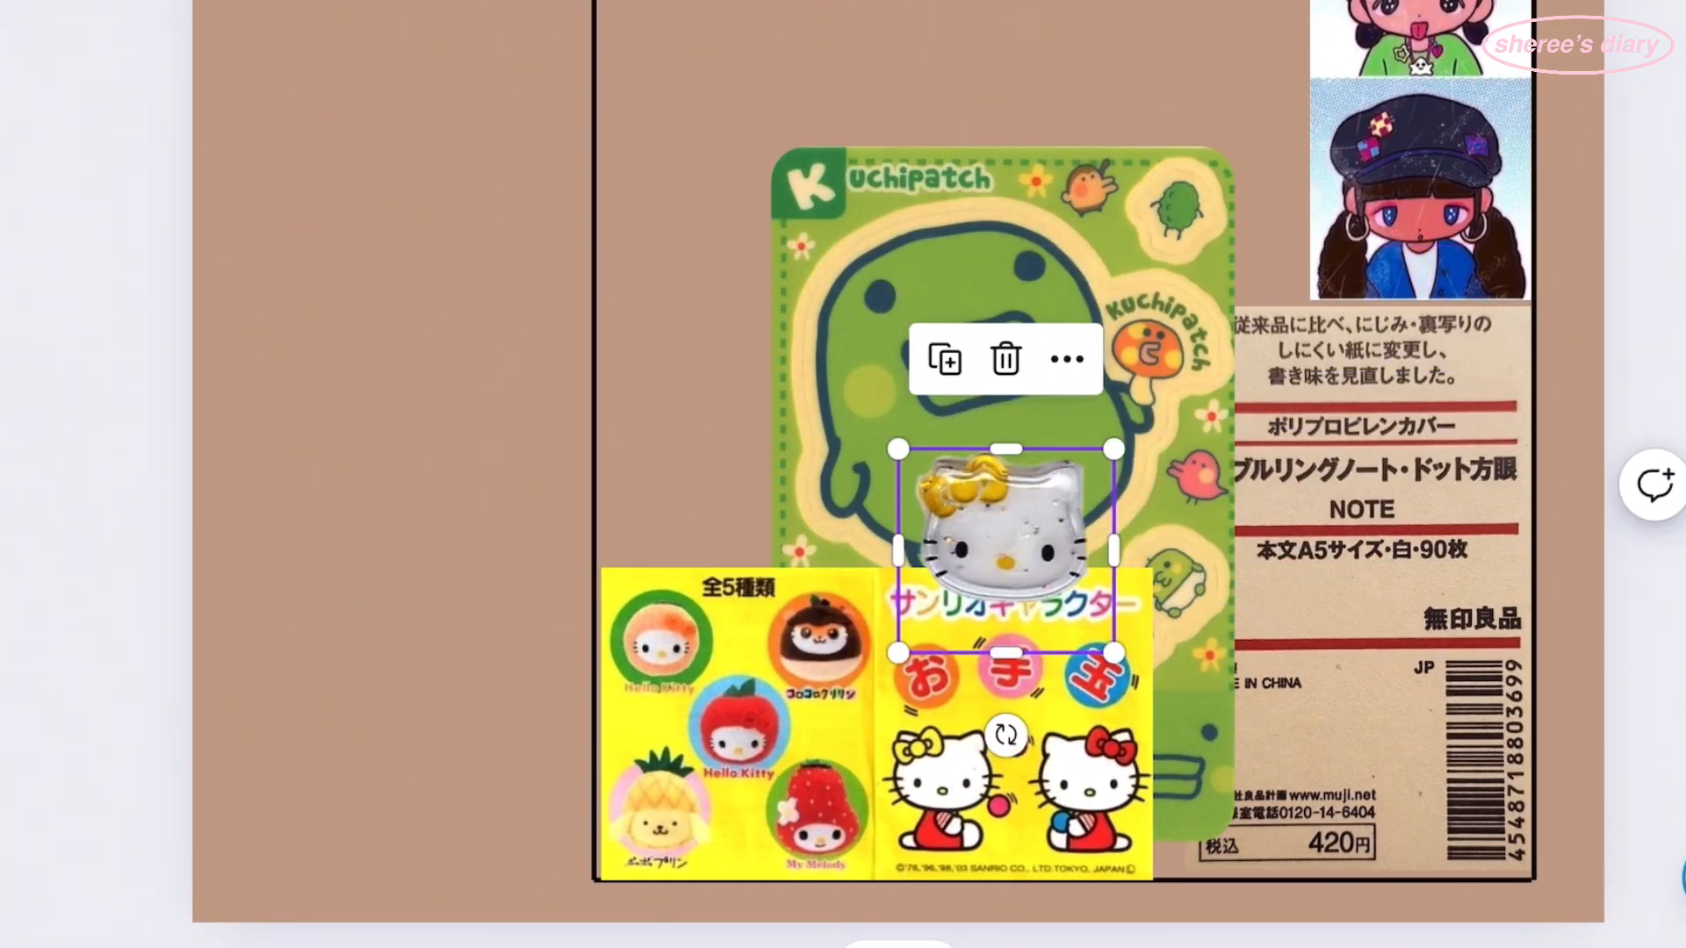
- Set the trimmed Hello Kitty head's brightness to 11 and place it small on the notebook label with a pink glitter star beside it
drag(1006, 653, 1006, 620)
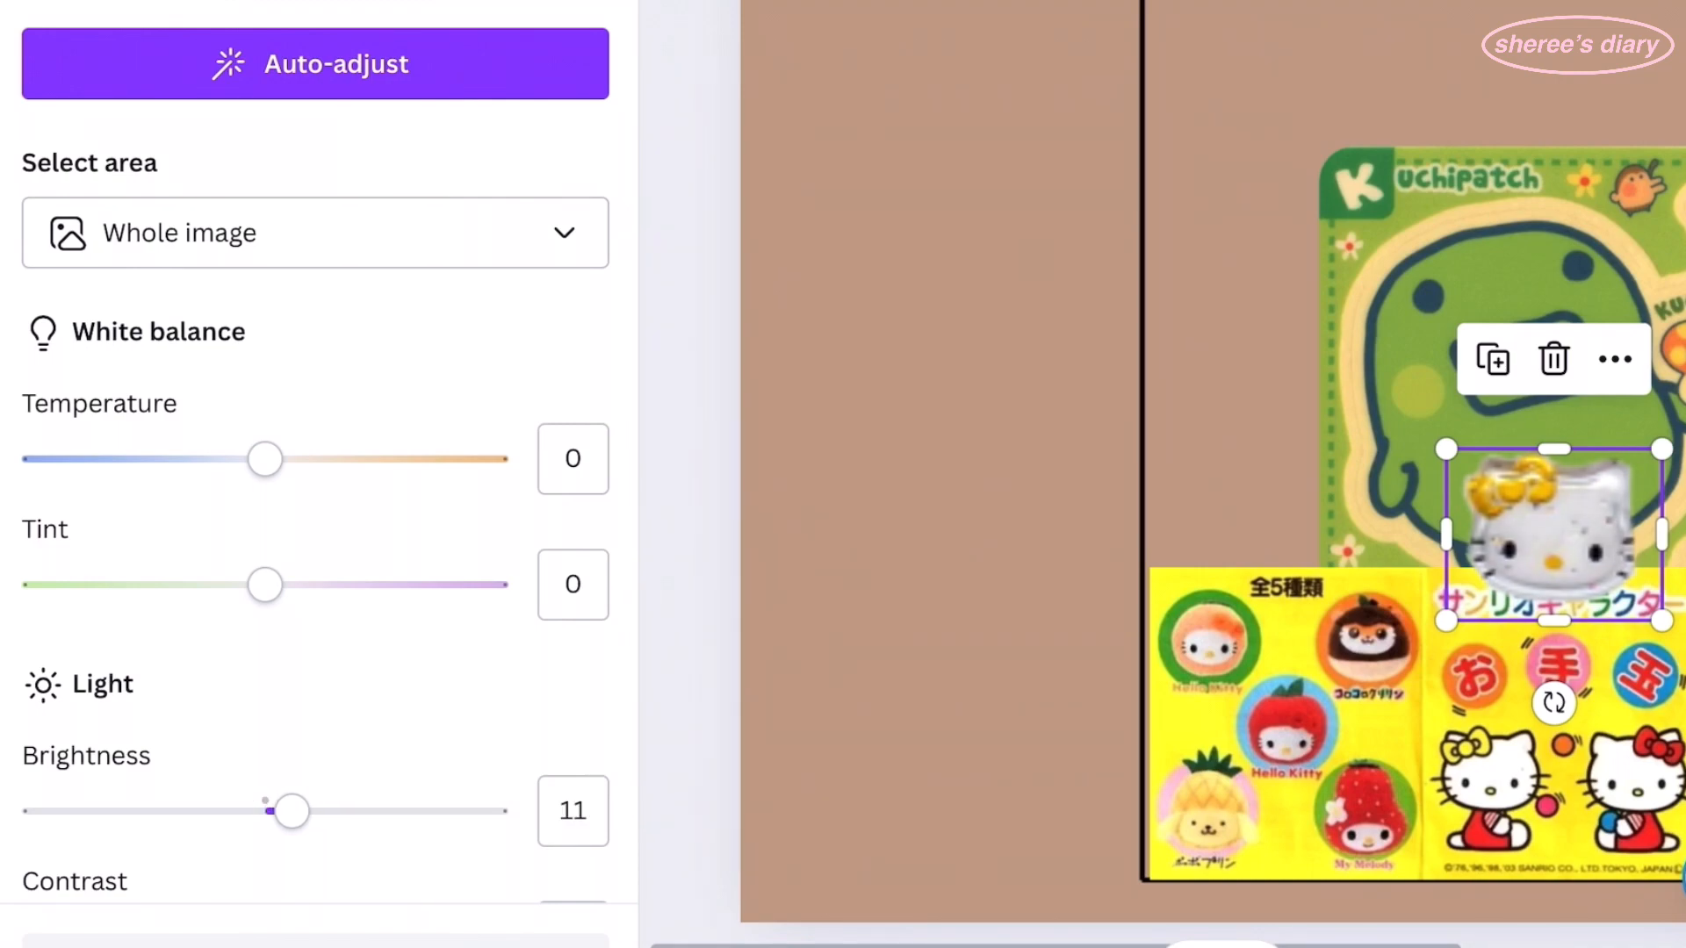
drag(1114, 621, 1073, 588)
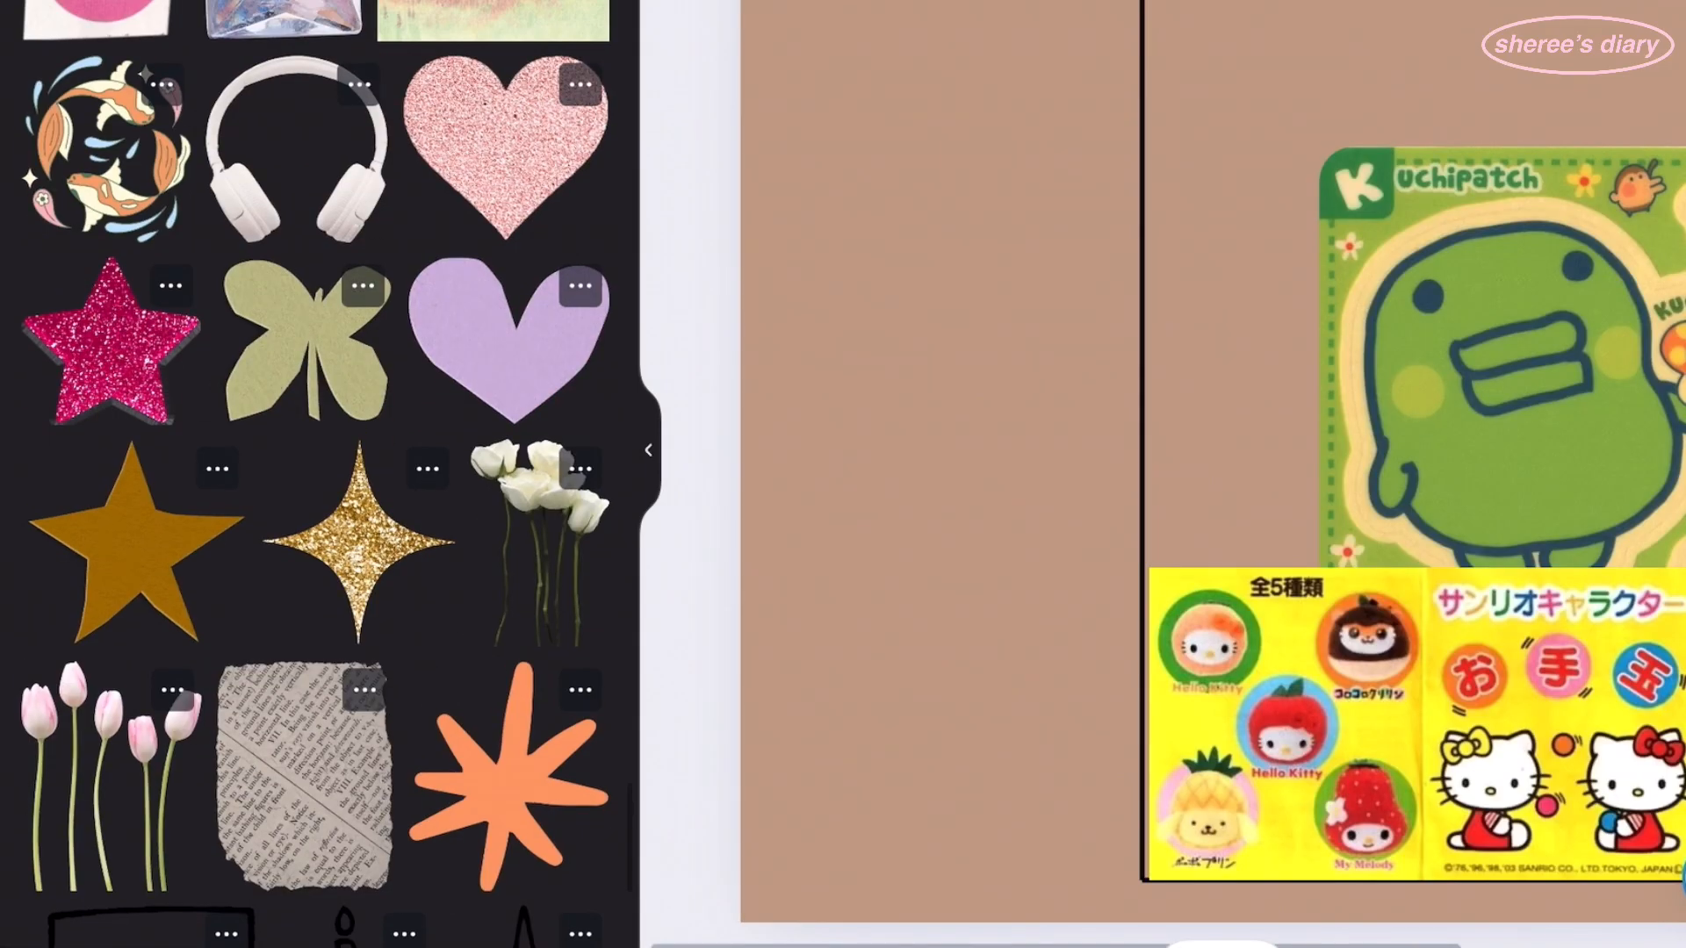
drag(110, 343, 1053, 445)
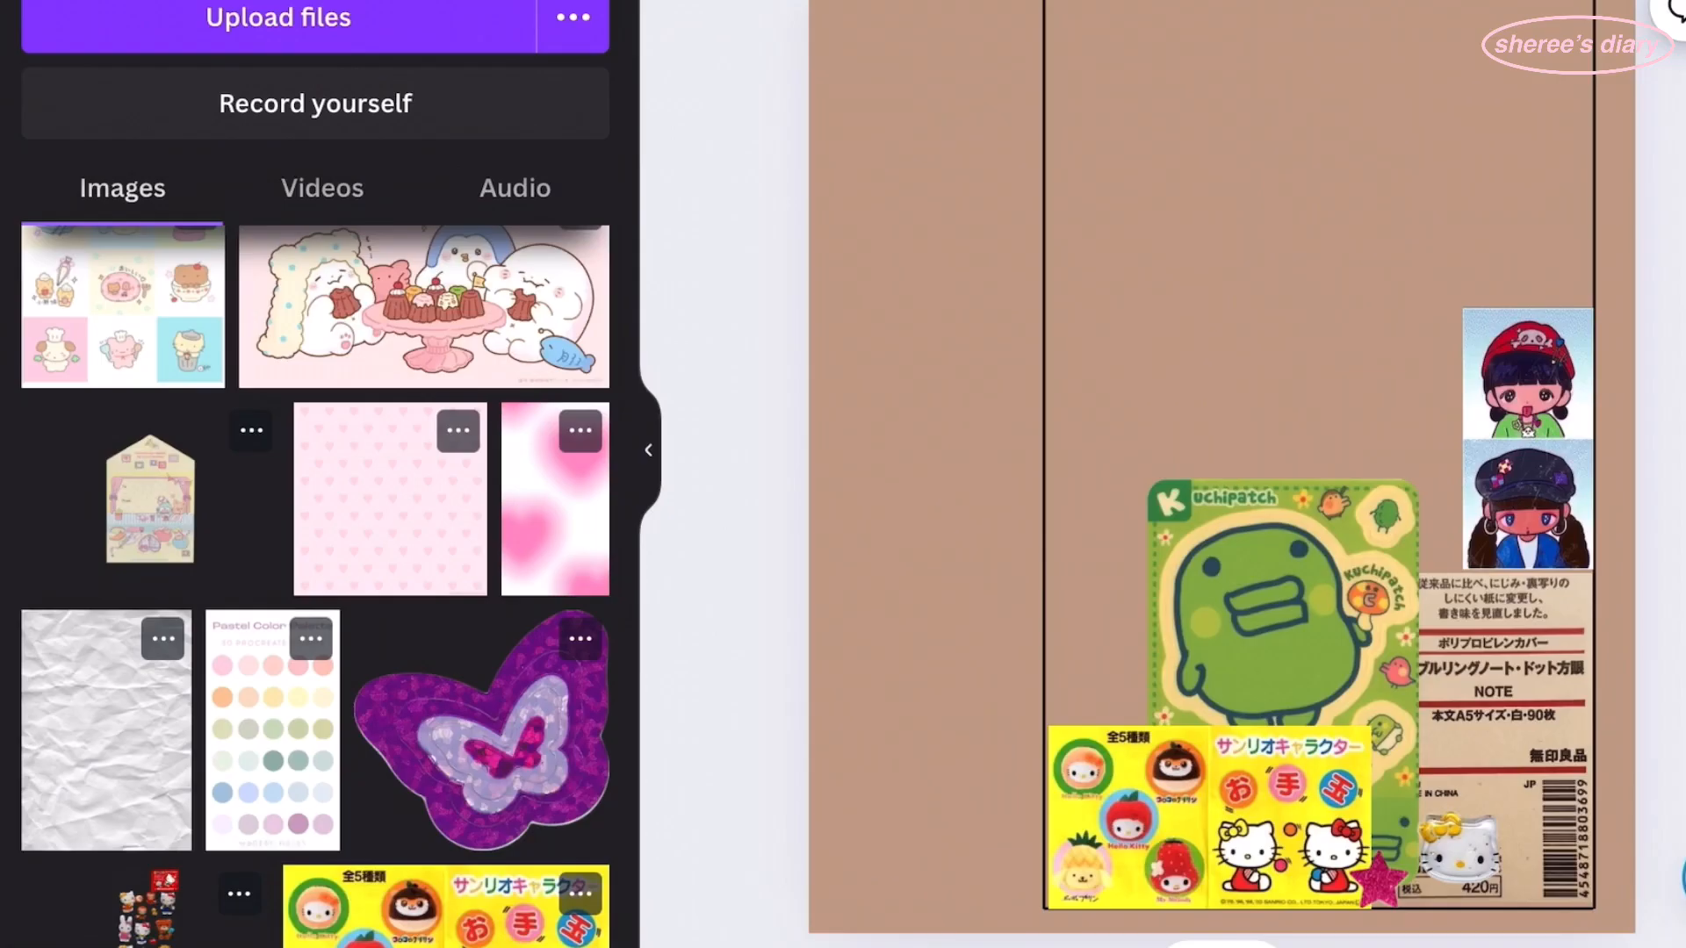
- Add the blue yogurt-jar picture, trim its outer margins, and scale it down from the cover frame's left edge
scroll(316, 571, down, 3)
click(282, 377)
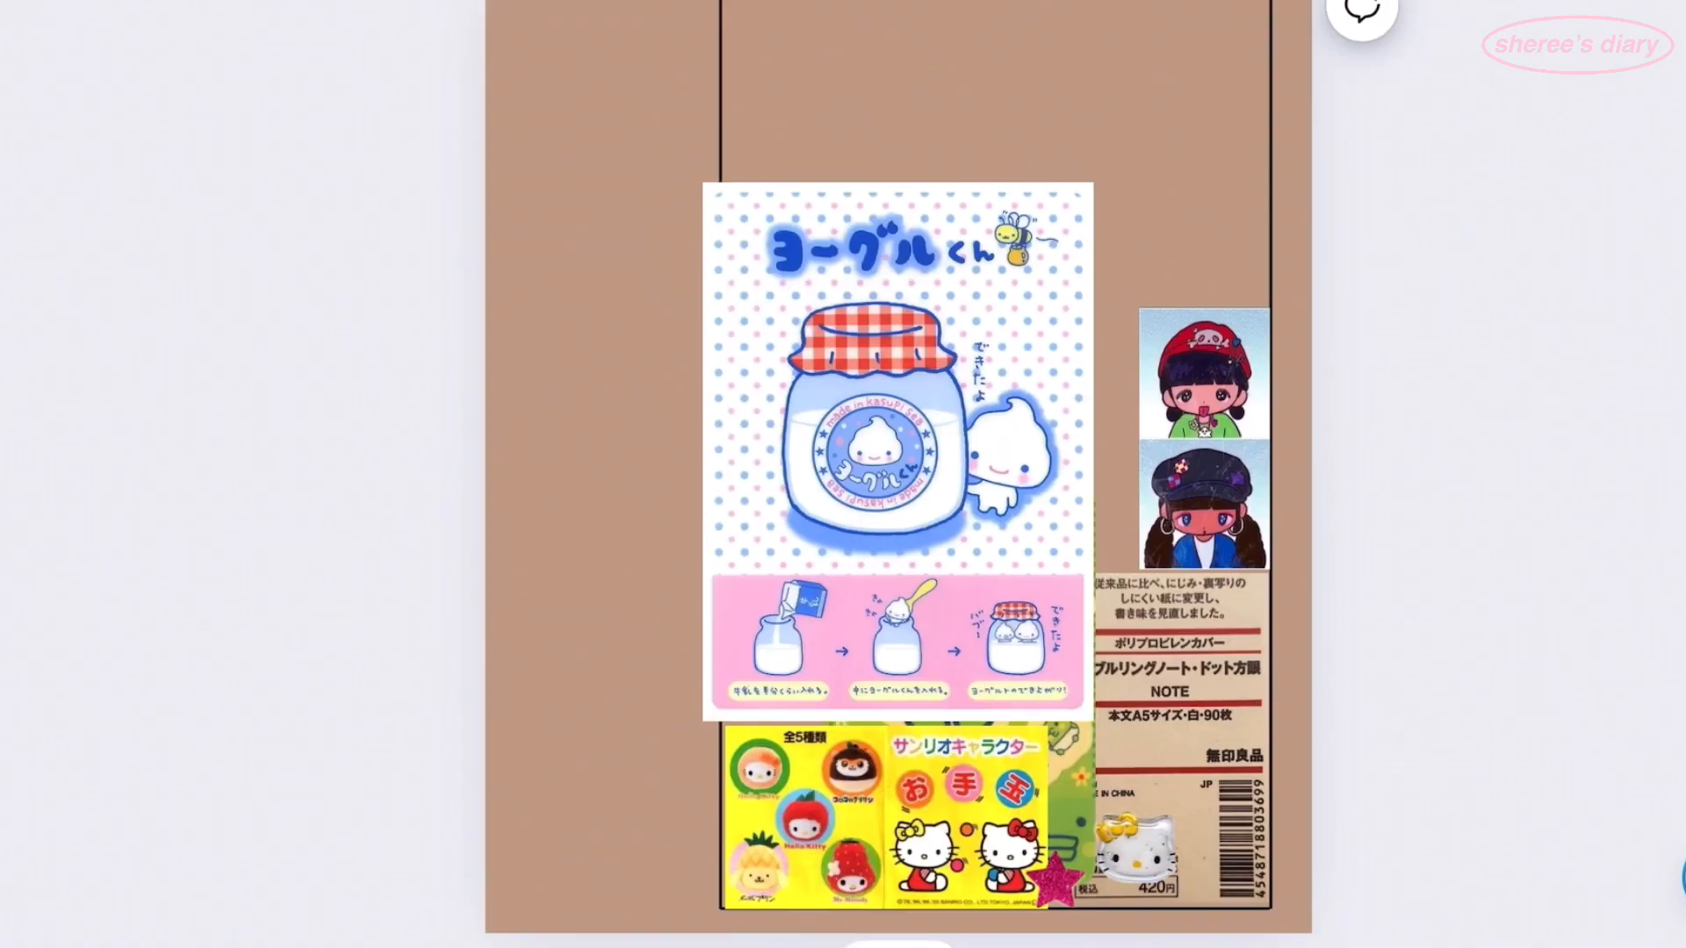
scroll(897, 452, up, 3)
scroll(896, 474, down, 4)
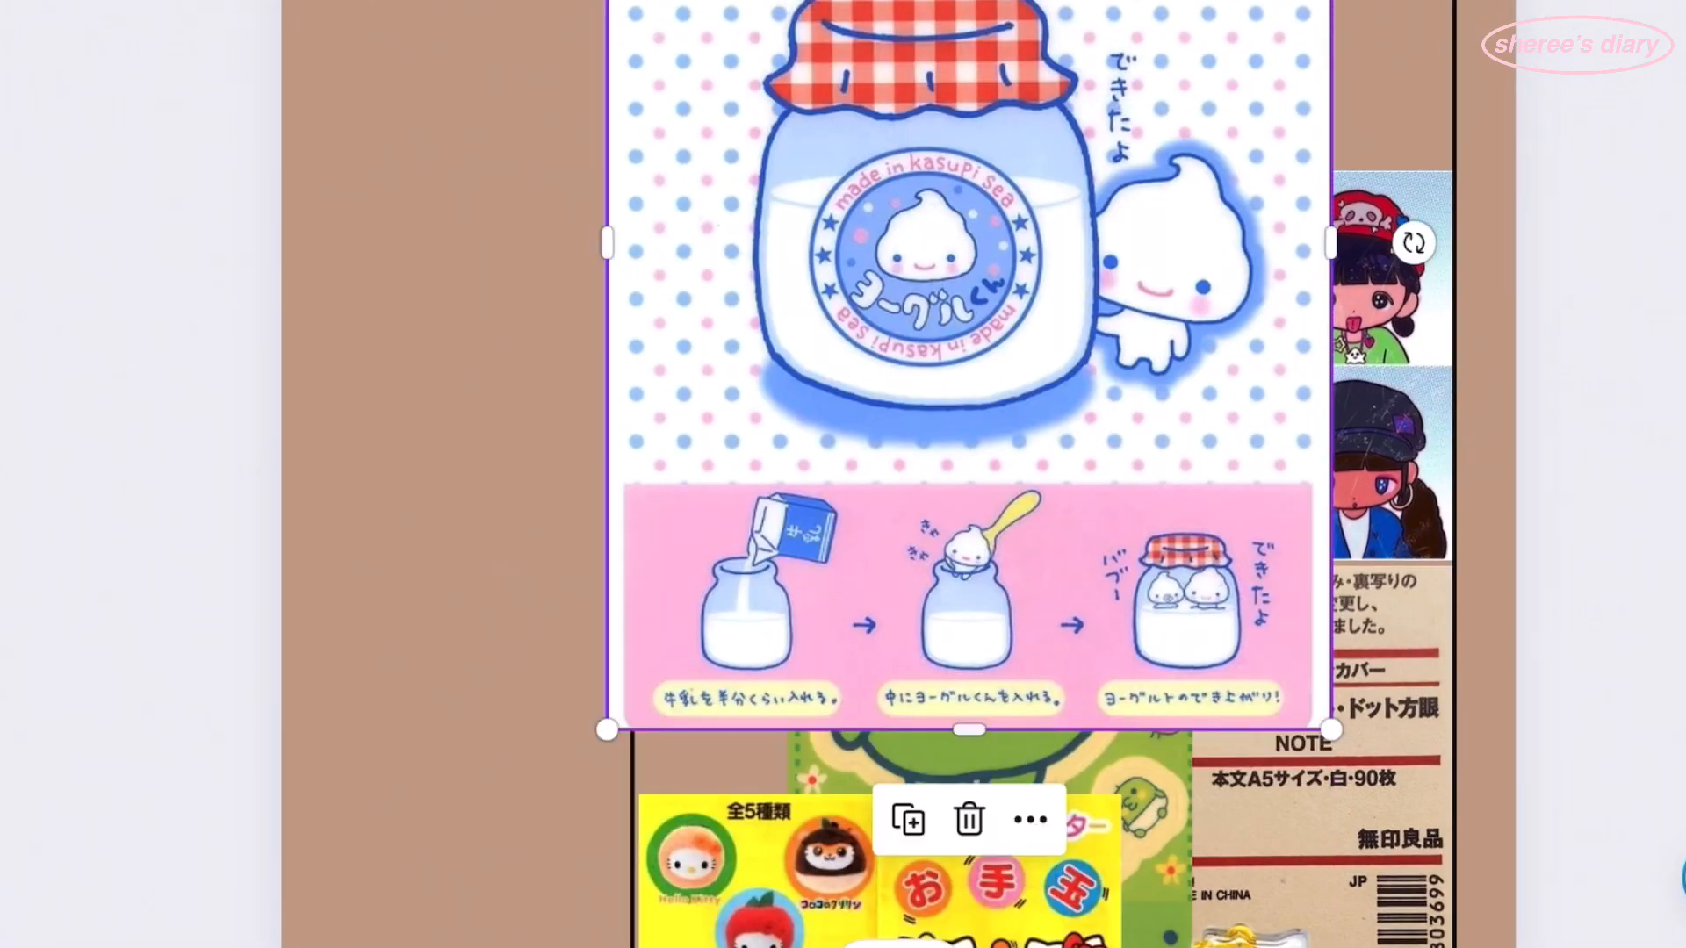
drag(603, 245, 633, 242)
drag(1300, 730, 1192, 567)
scroll(896, 474, up, 3)
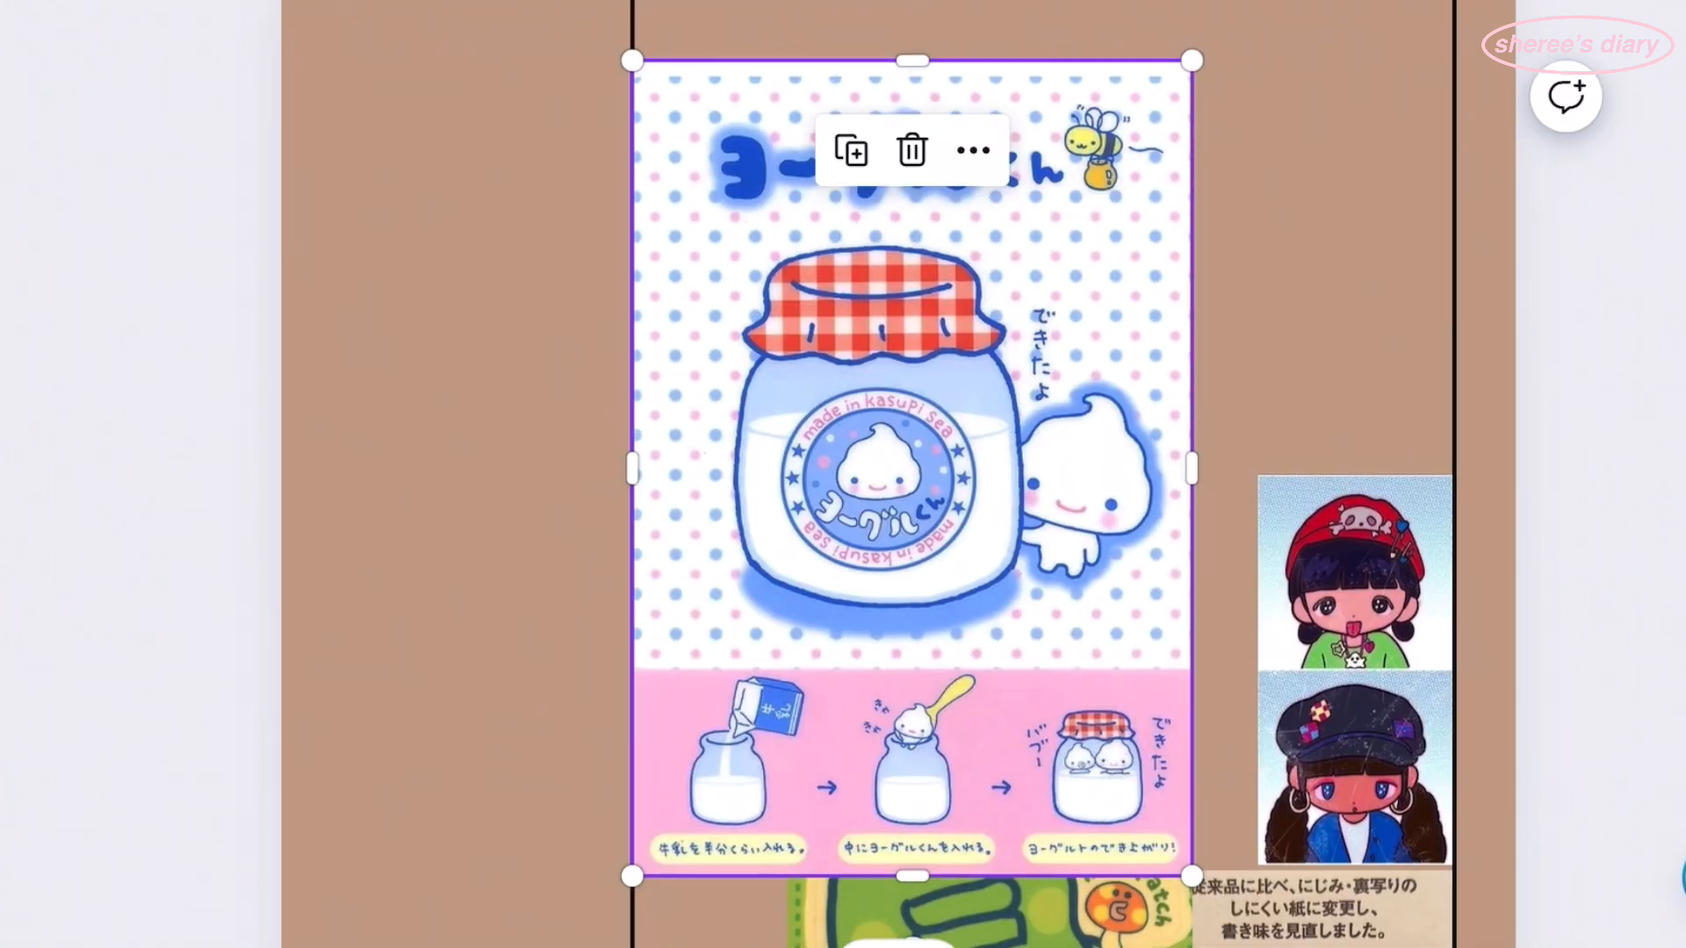
- Move the yogurt-jar picture to the frame's upper-left corner and send it behind the Kuchipatch sheet
drag(913, 491, 913, 408)
scroll(667, 176, up, 5)
drag(1317, 527, 1317, 512)
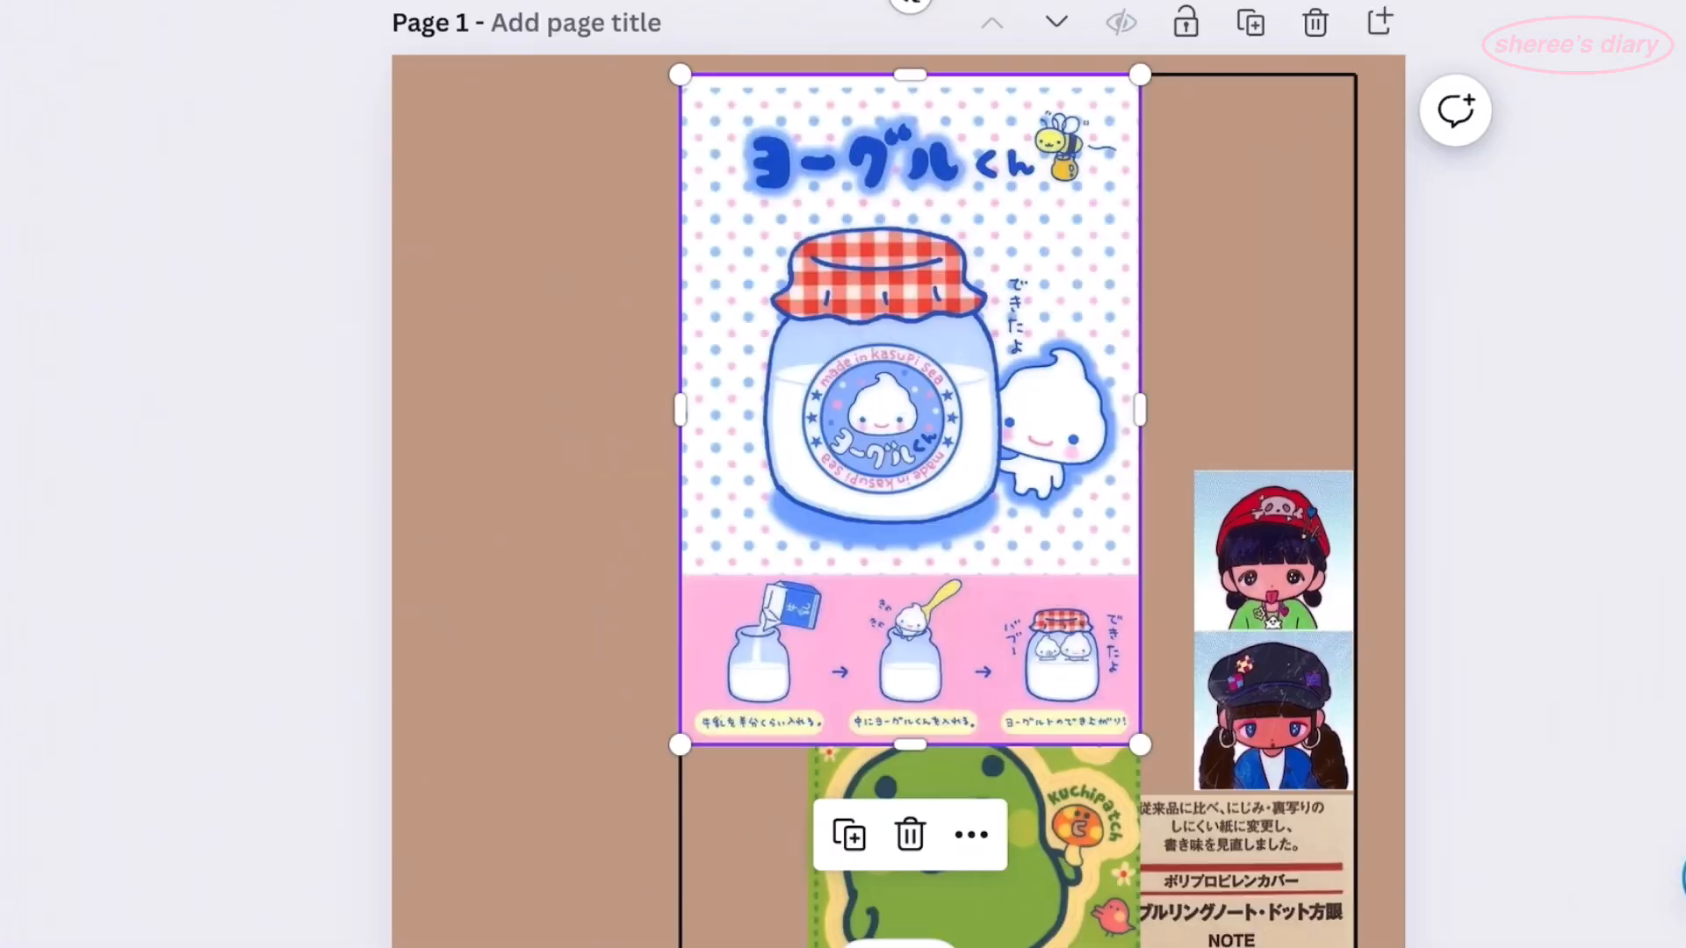
scroll(914, 475, down, 2)
right_click(948, 377)
mouse_move(1062, 331)
click(1486, 478)
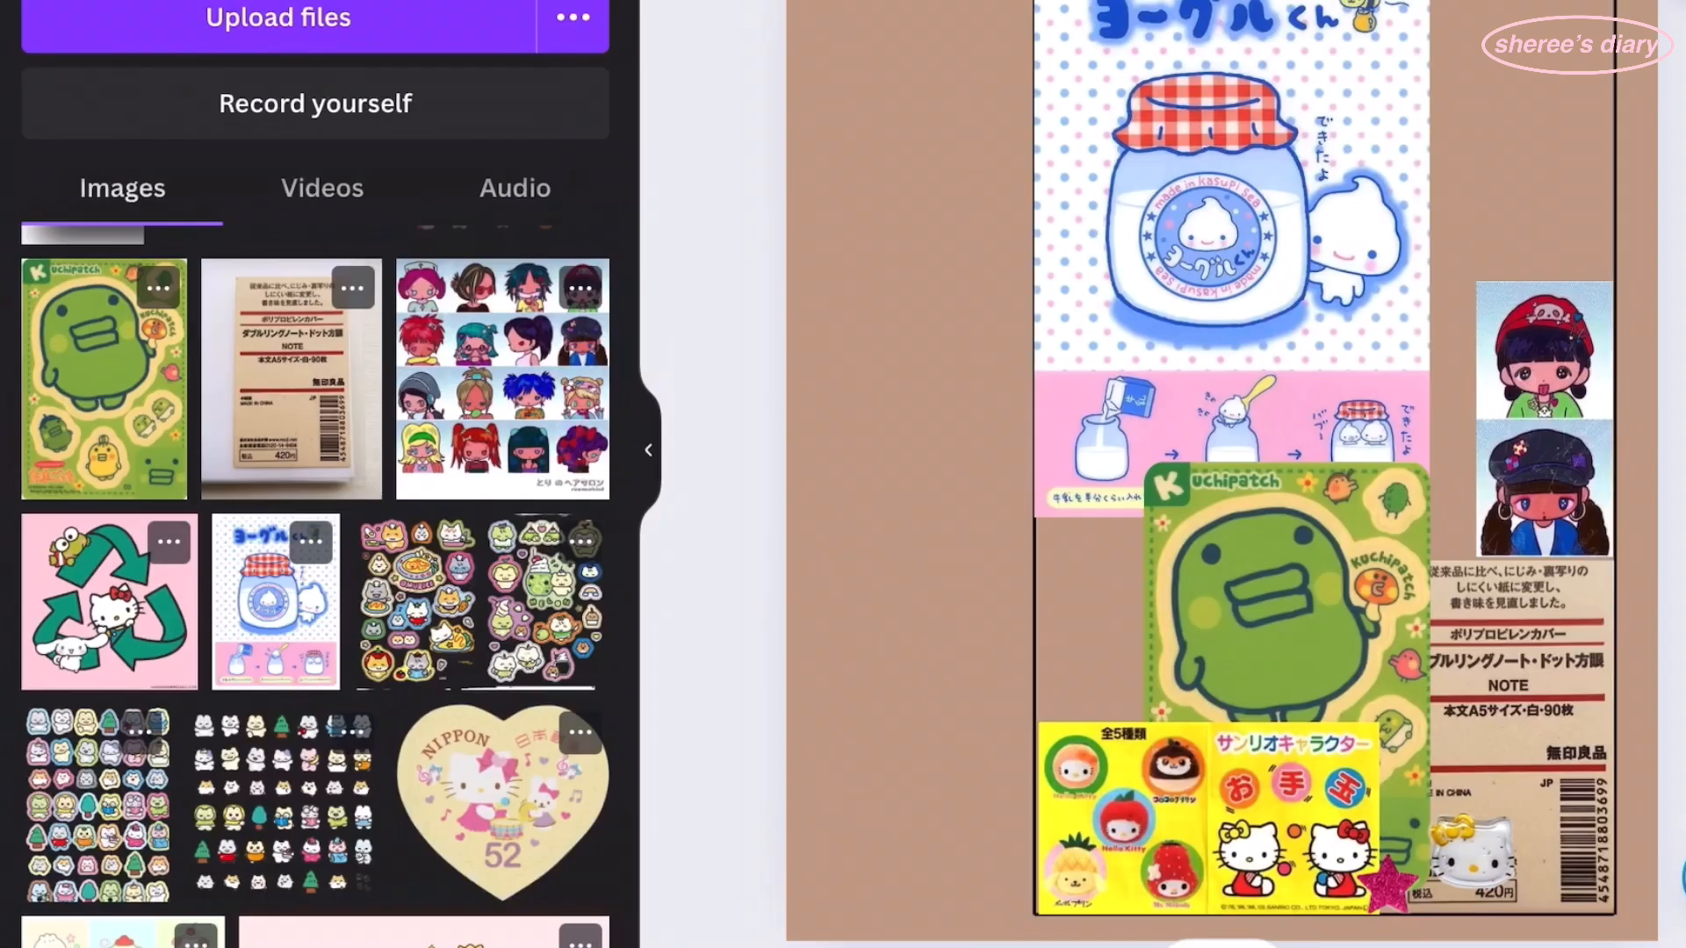
- Add the pastel food-character grid and crop it to the upper two tiles of its middle column
scroll(339, 565, down, 3)
click(124, 835)
drag(1204, 746, 1215, 756)
scroll(1010, 684, up, 5)
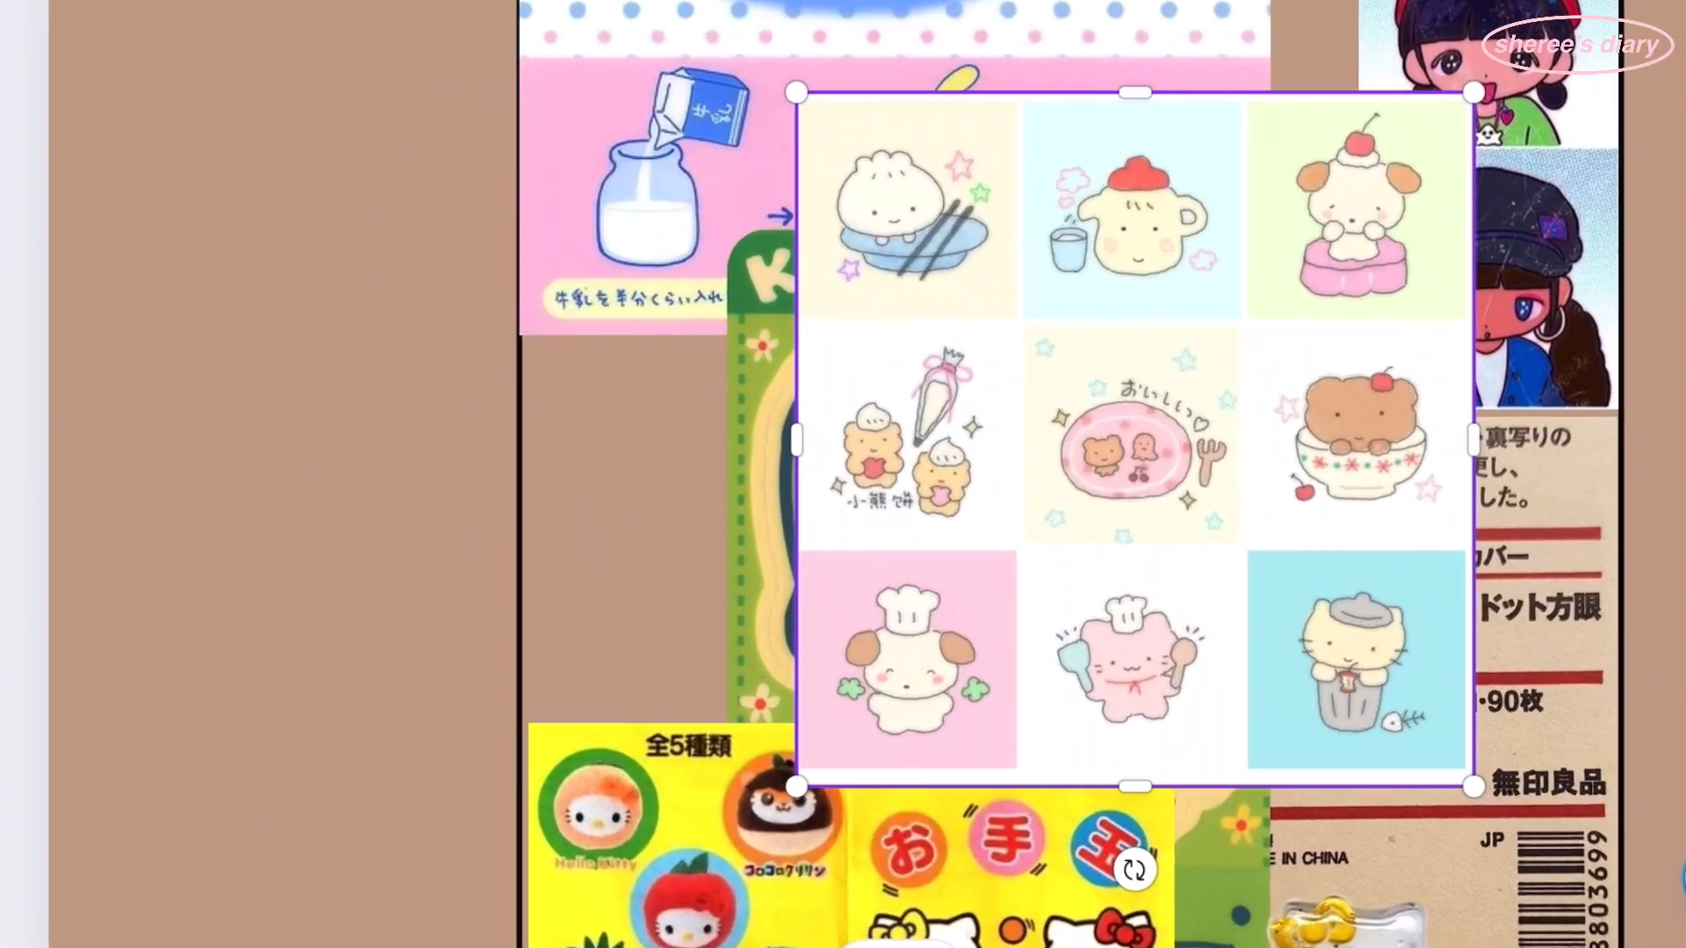
drag(1059, 452, 790, 430)
drag(794, 810, 793, 538)
drag(410, 283, 651, 283)
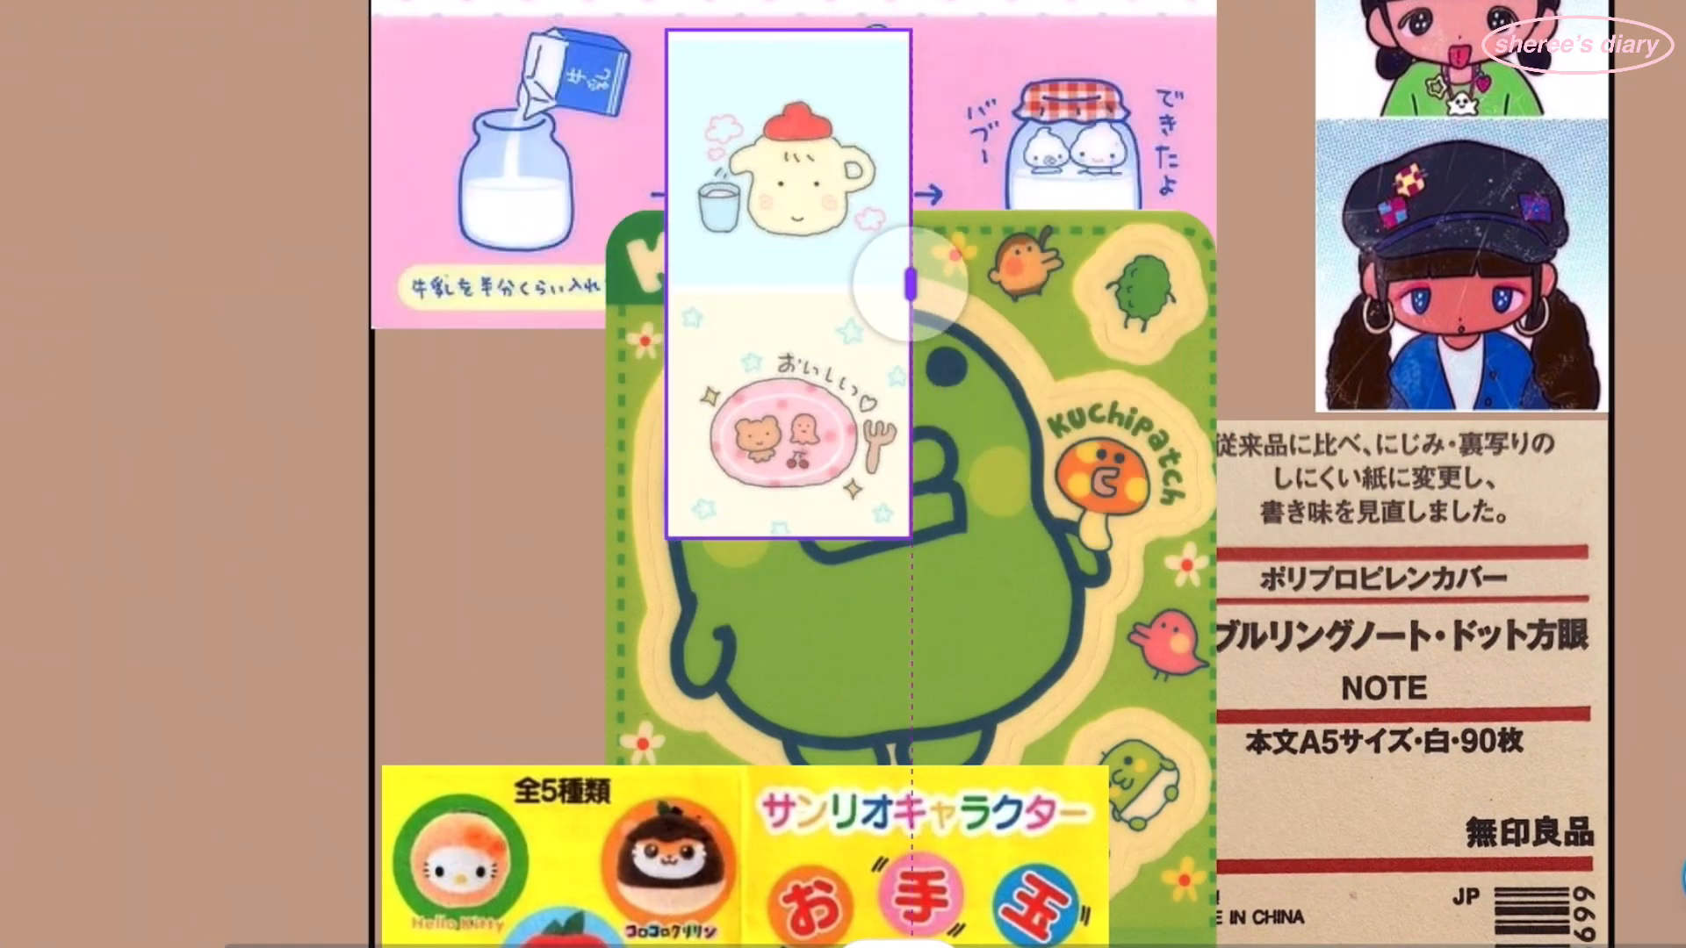
- Shrink the cropped food-character tiles and fit them between the yogurt-jar picture and the yellow Sanrio card
drag(911, 537, 871, 459)
drag(768, 253, 489, 547)
scroll(127, 210, up, 5)
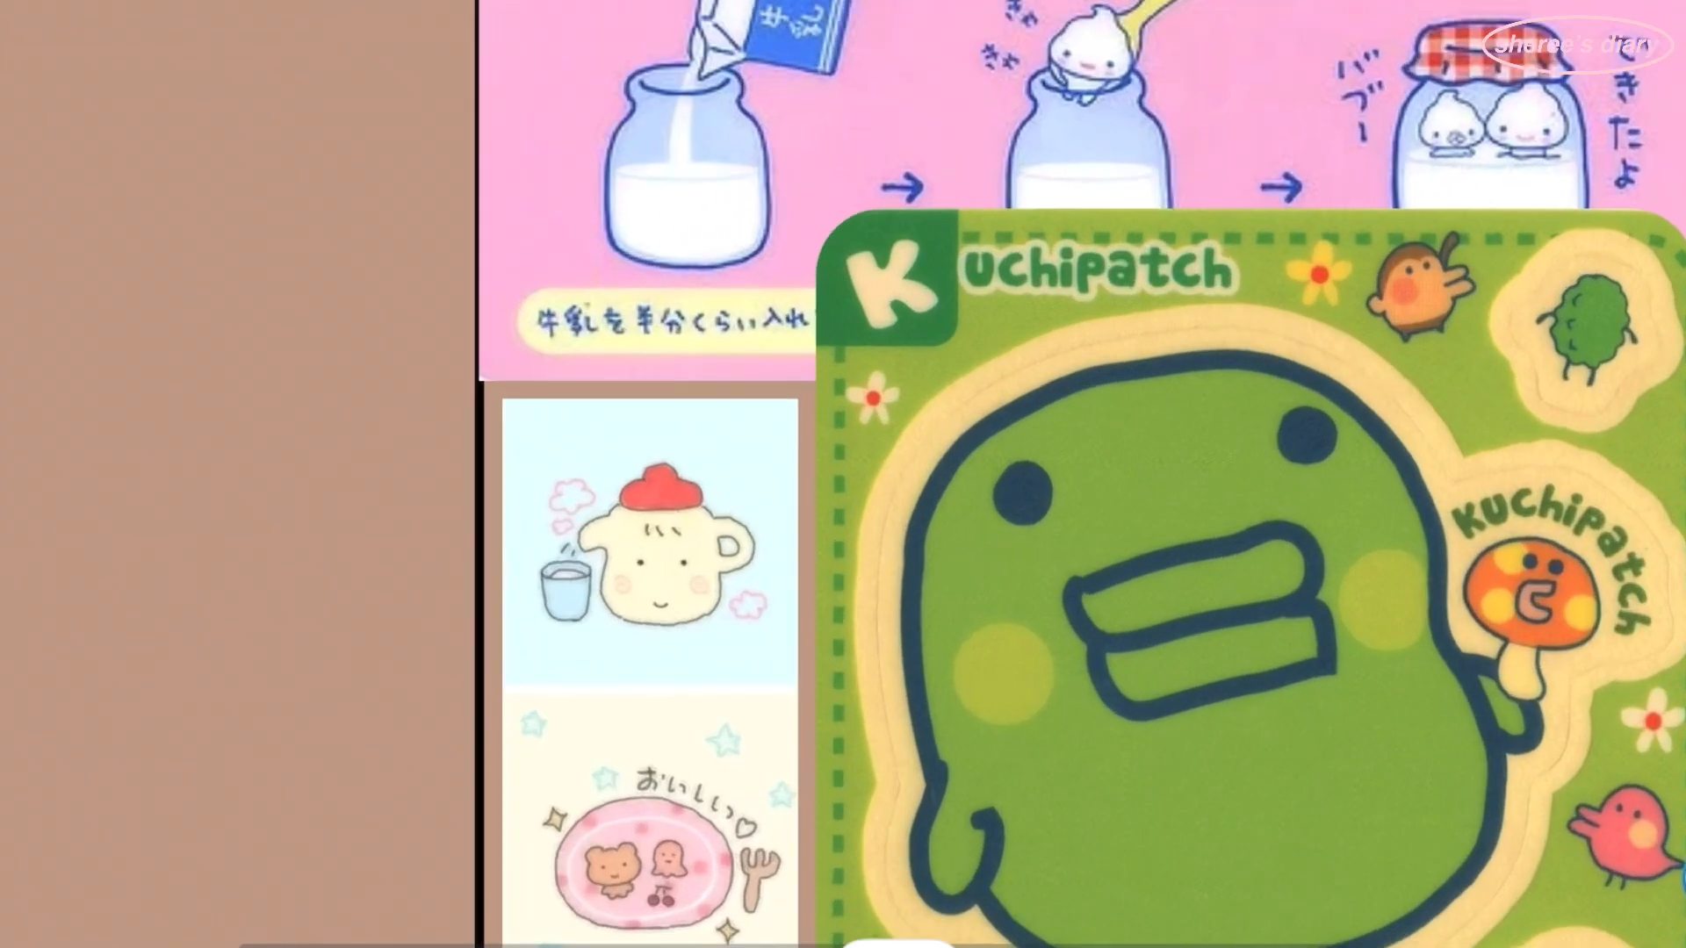
- Shift the grid image within its crop to show the cherry-topped puppy and the bear in a bowl
double_click(649, 615)
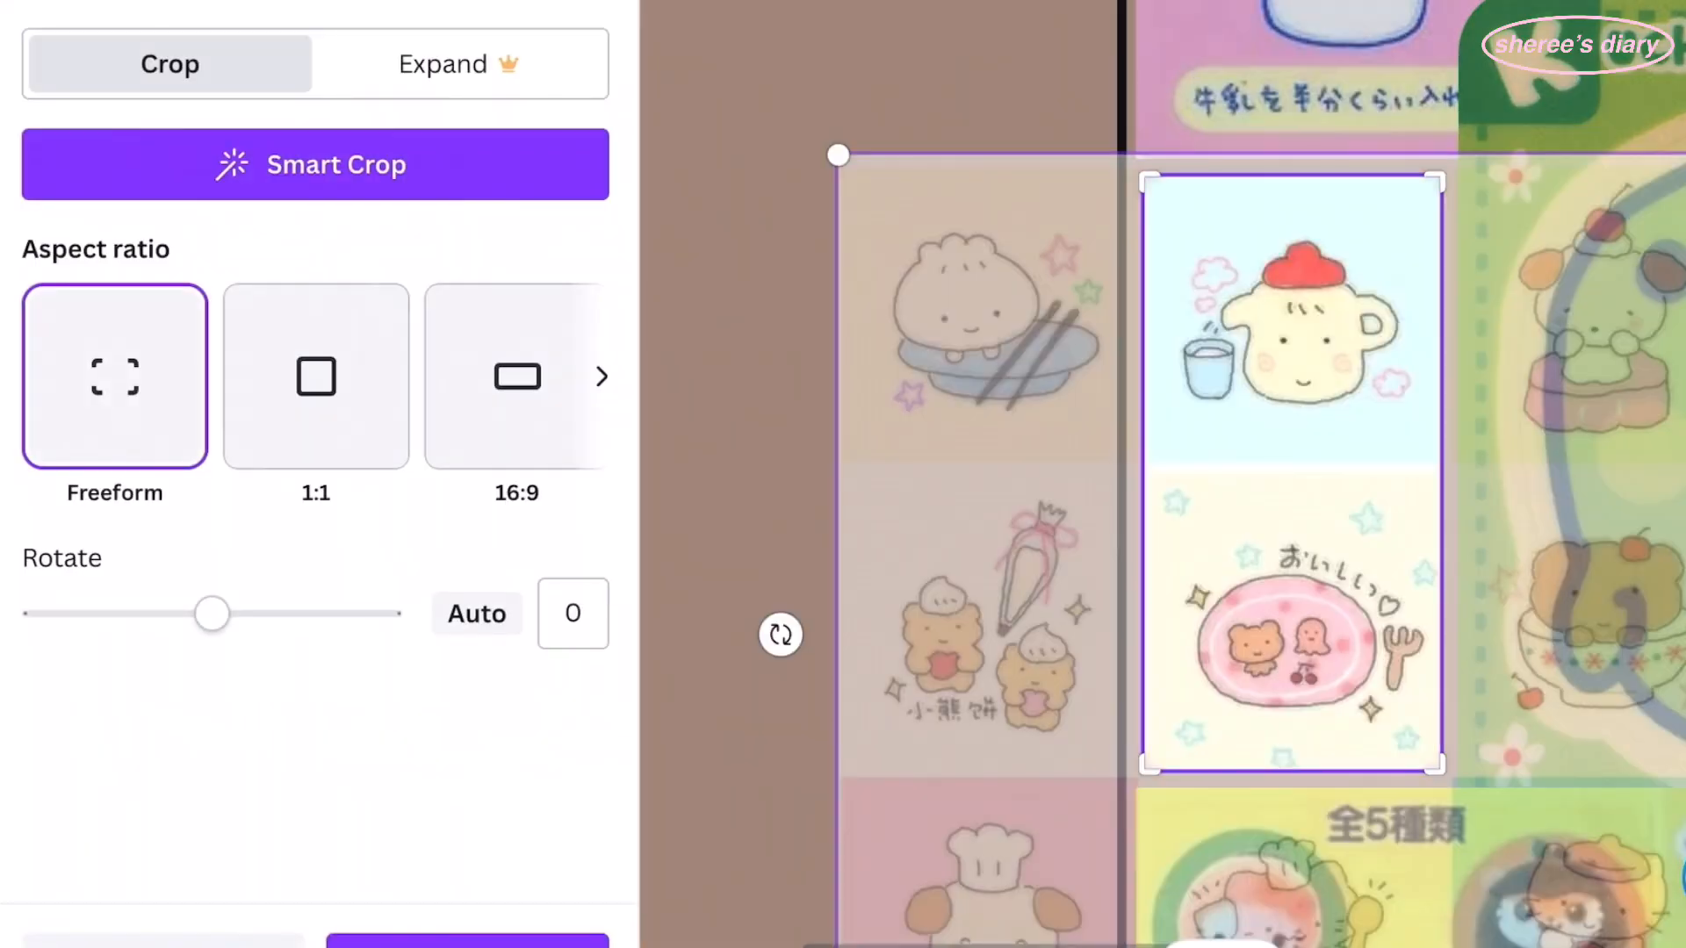
drag(1292, 474, 974, 497)
key(Return)
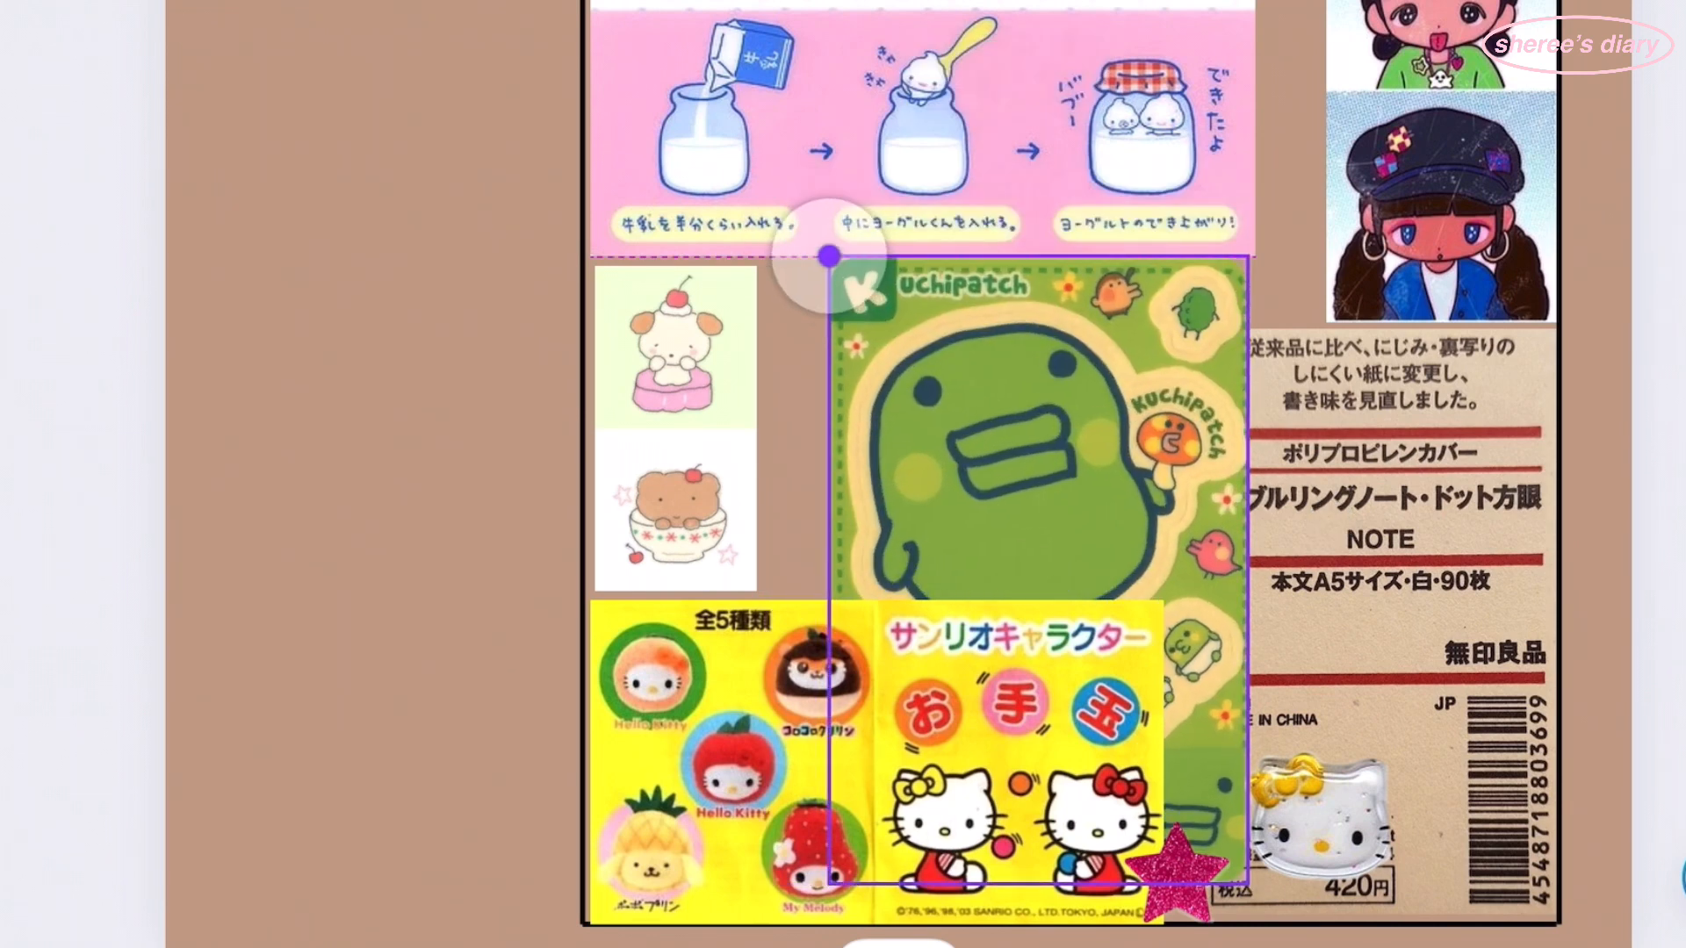
- Enlarge the Kuchipatch sheet slightly and shift it right, and place the pink Sanrio recycling picture in the frame's upper-right corner
drag(836, 263, 877, 243)
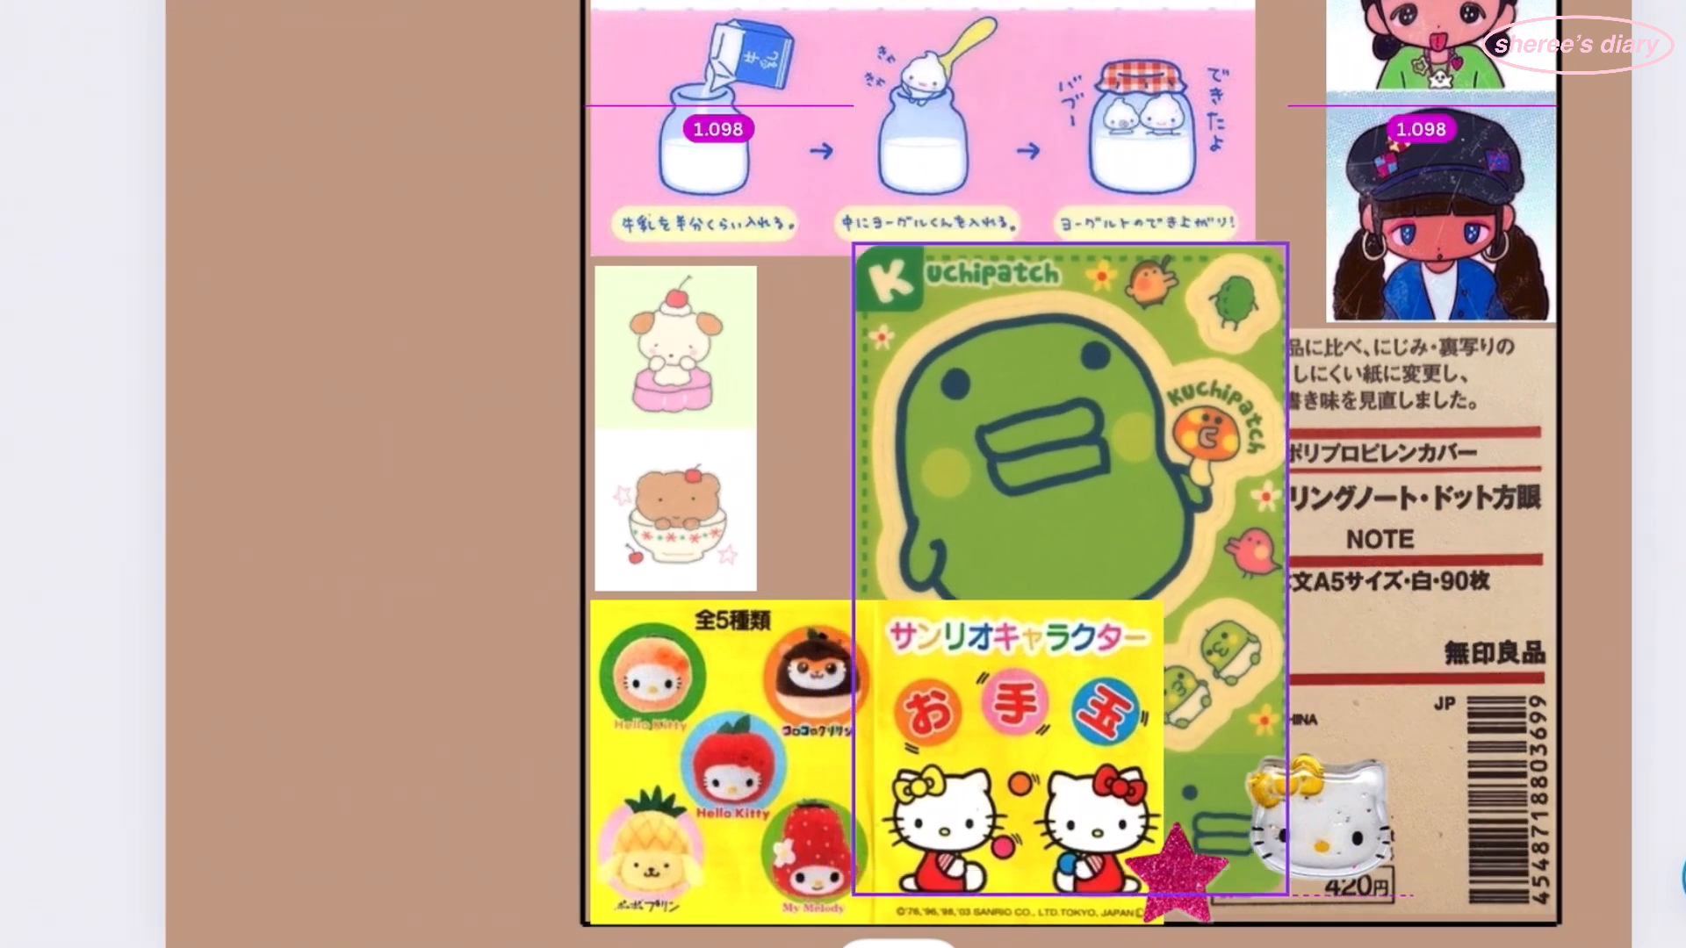
click(1143, 154)
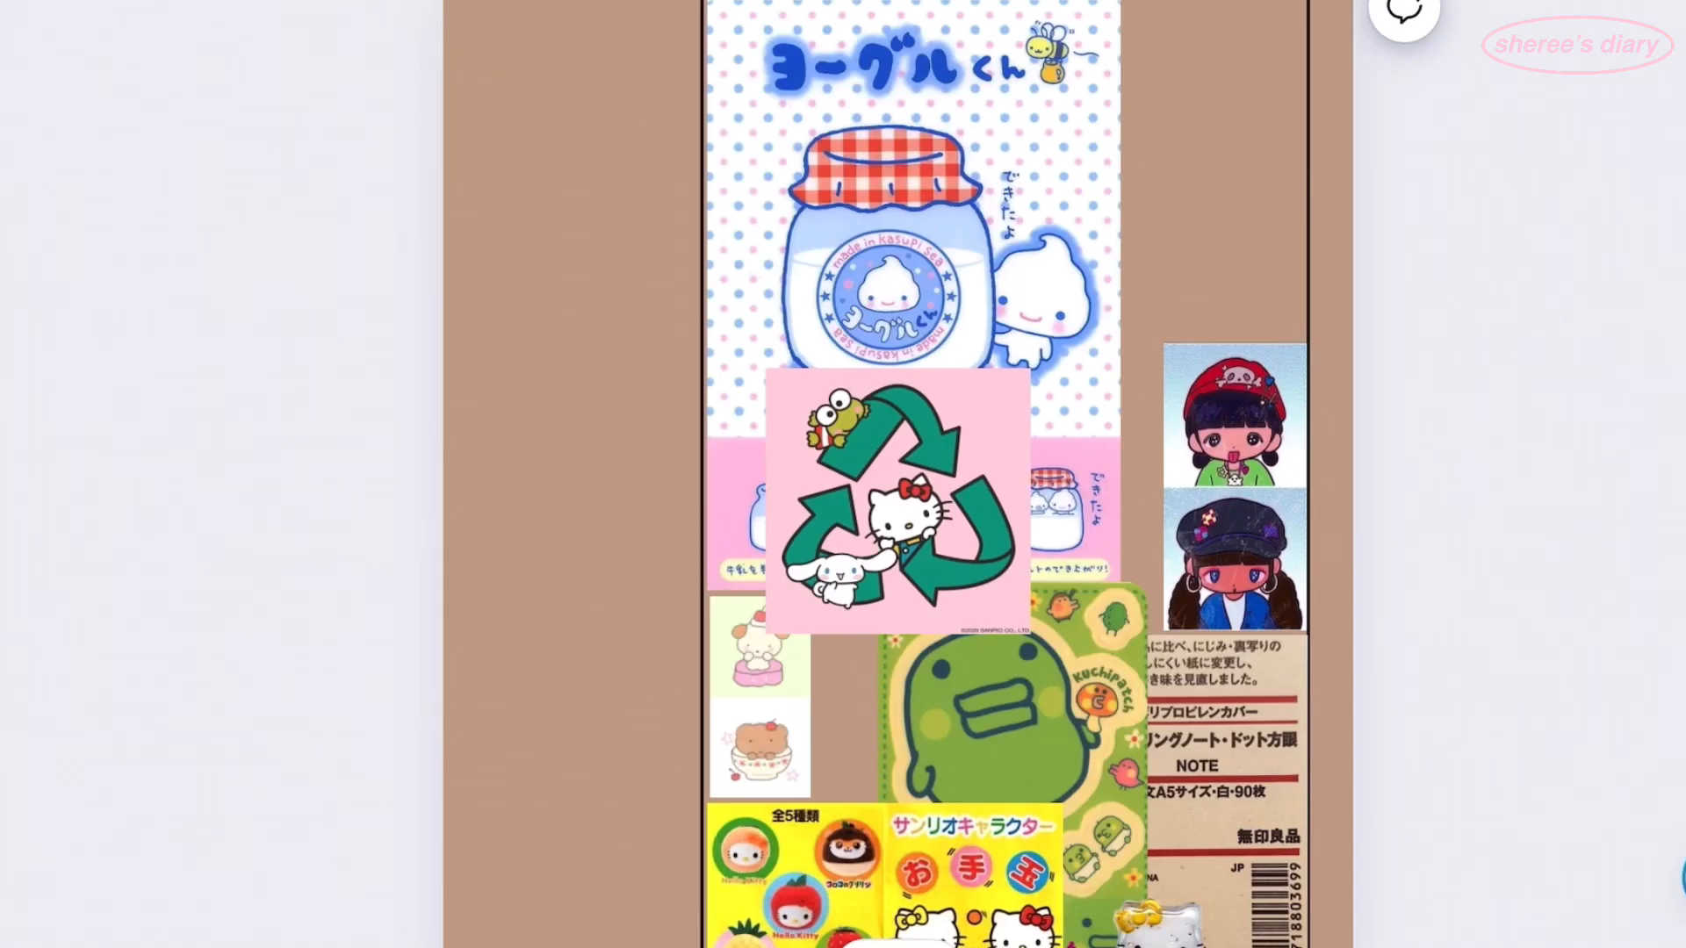
drag(945, 542, 1170, 128)
- Trim the right edge of the yogurt-jar picture beside the recycling picture
right_click(1141, 290)
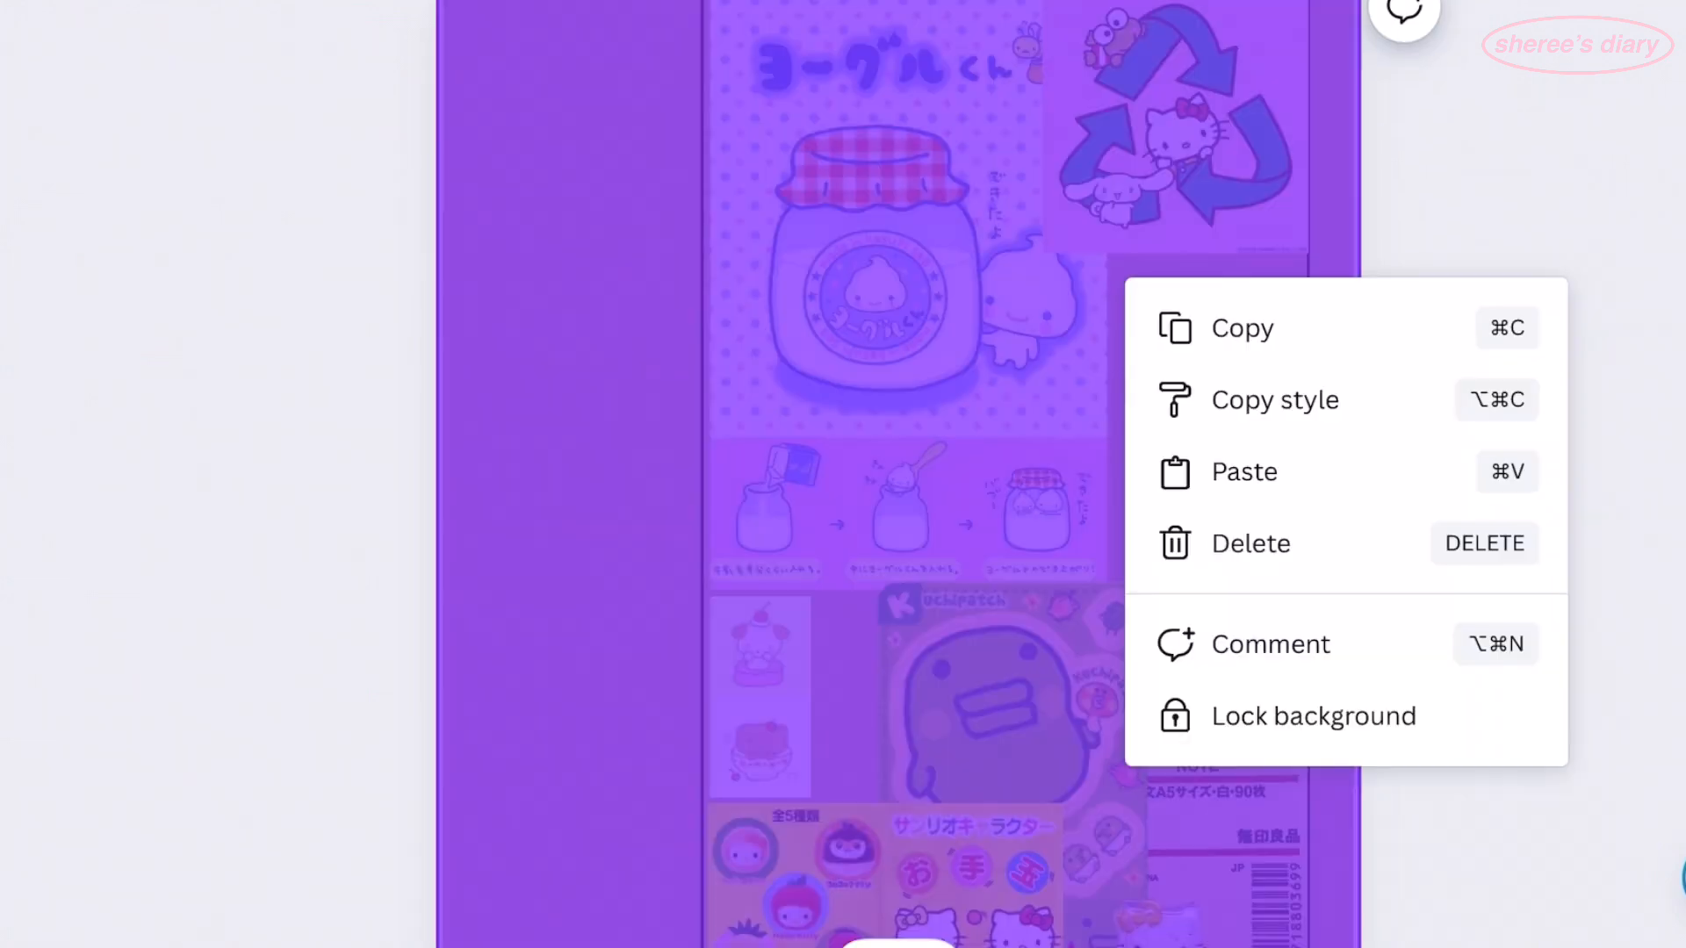
click(878, 351)
scroll(971, 324, up, 5)
scroll(878, 474, down, 3)
scroll(878, 475, up, 3)
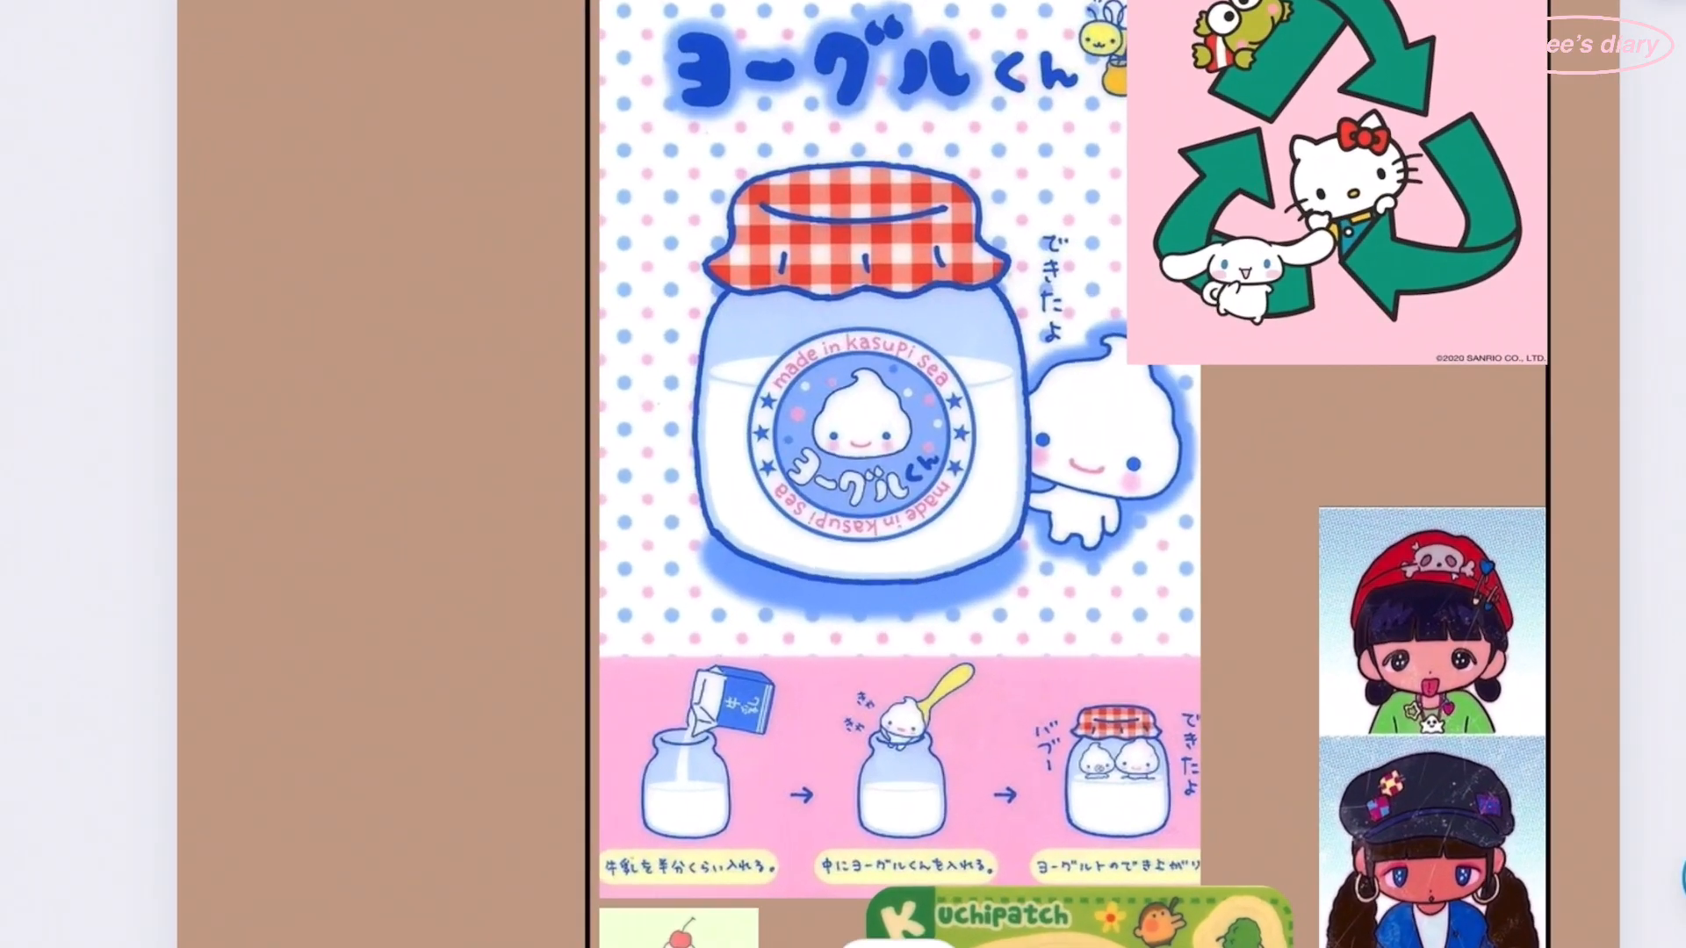
- Crop the cat food sticker sheet to the Omurice sticker and send it behind the yogurt-jar picture and the cap girls
click(1374, 176)
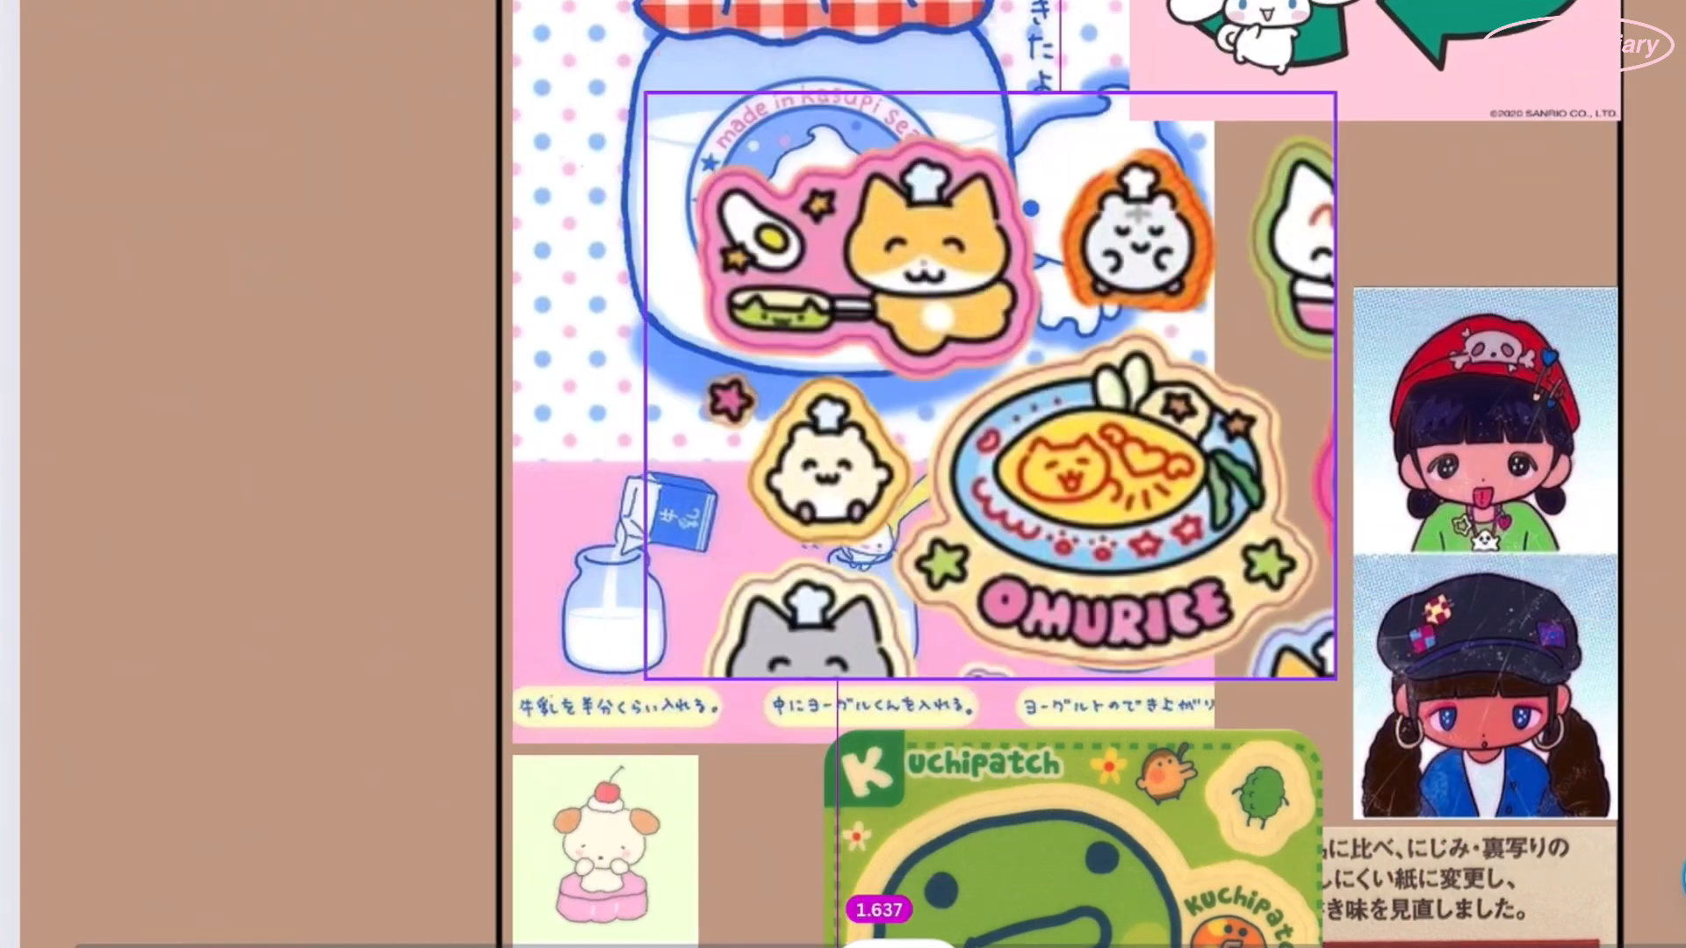
click(1328, 292)
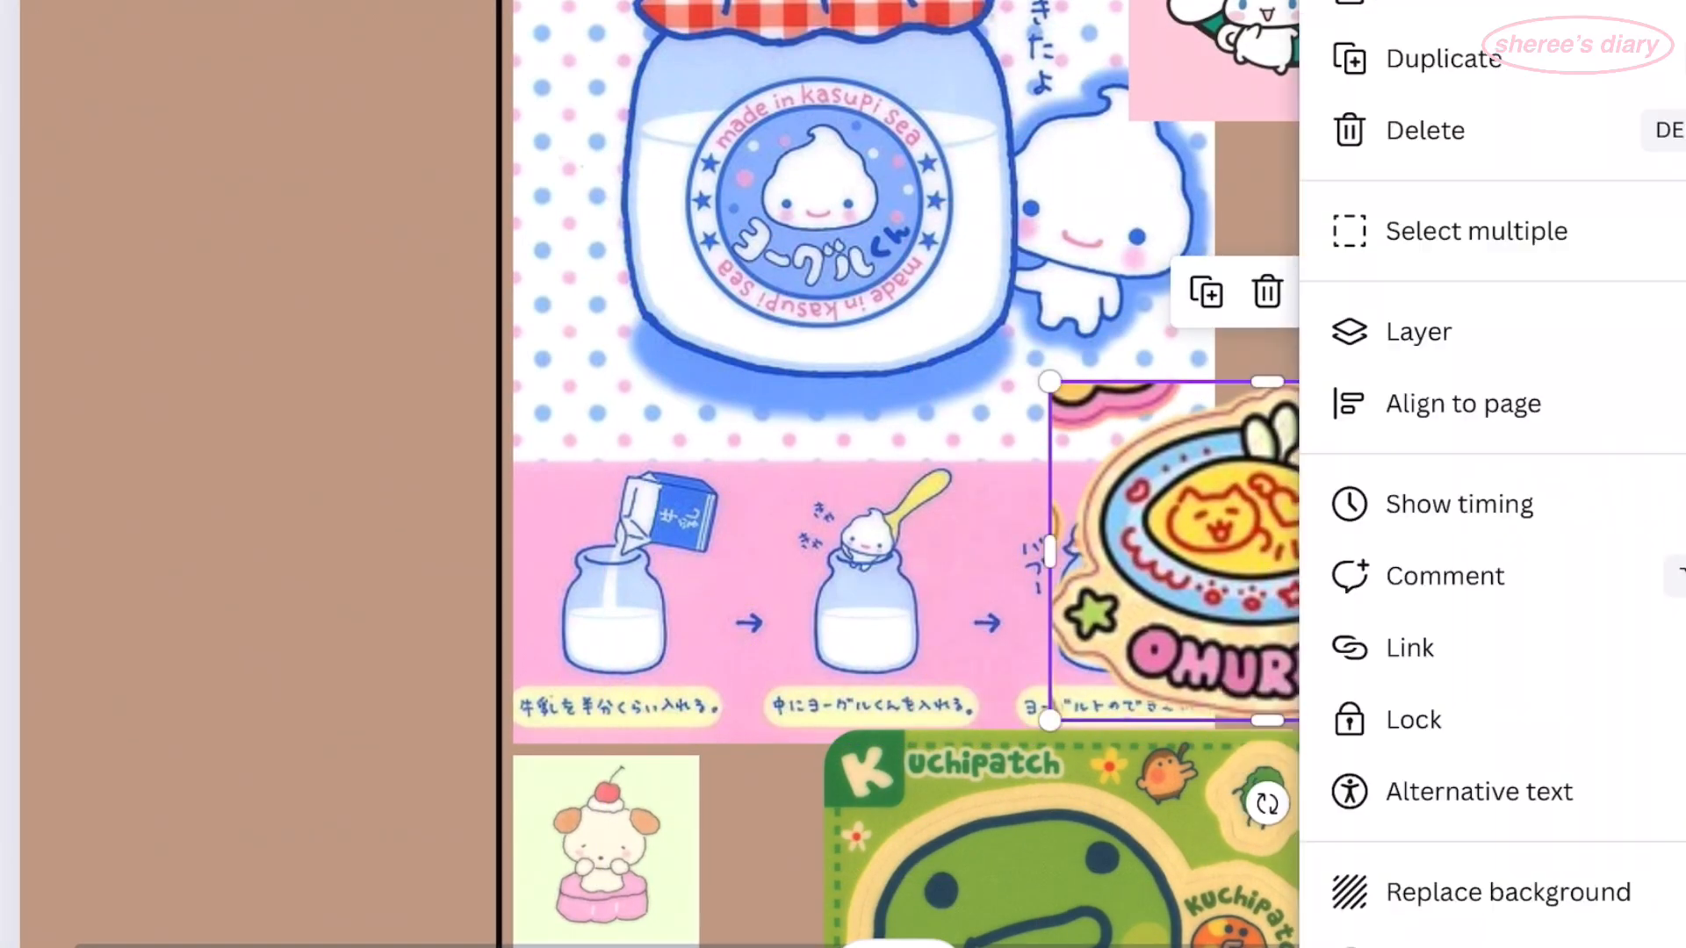
click(1483, 547)
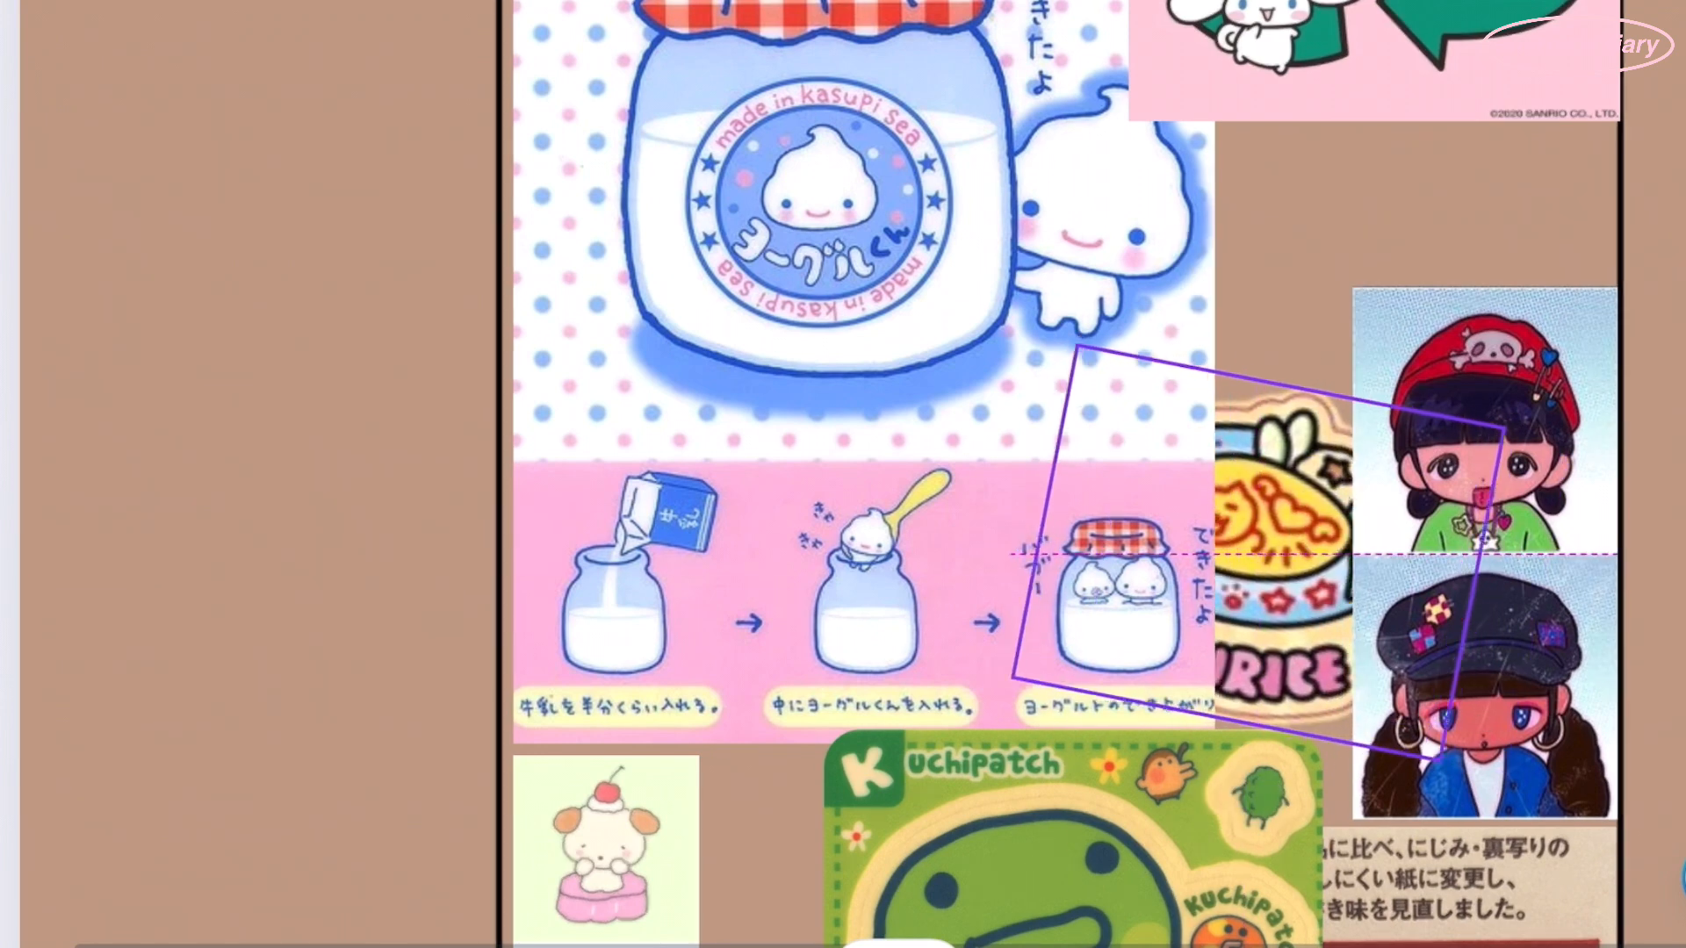
- Tilt the Omurice sticker counterclockwise and shift it slightly toward the cap girls
drag(1261, 580, 1242, 565)
scroll(1243, 527, down, 1)
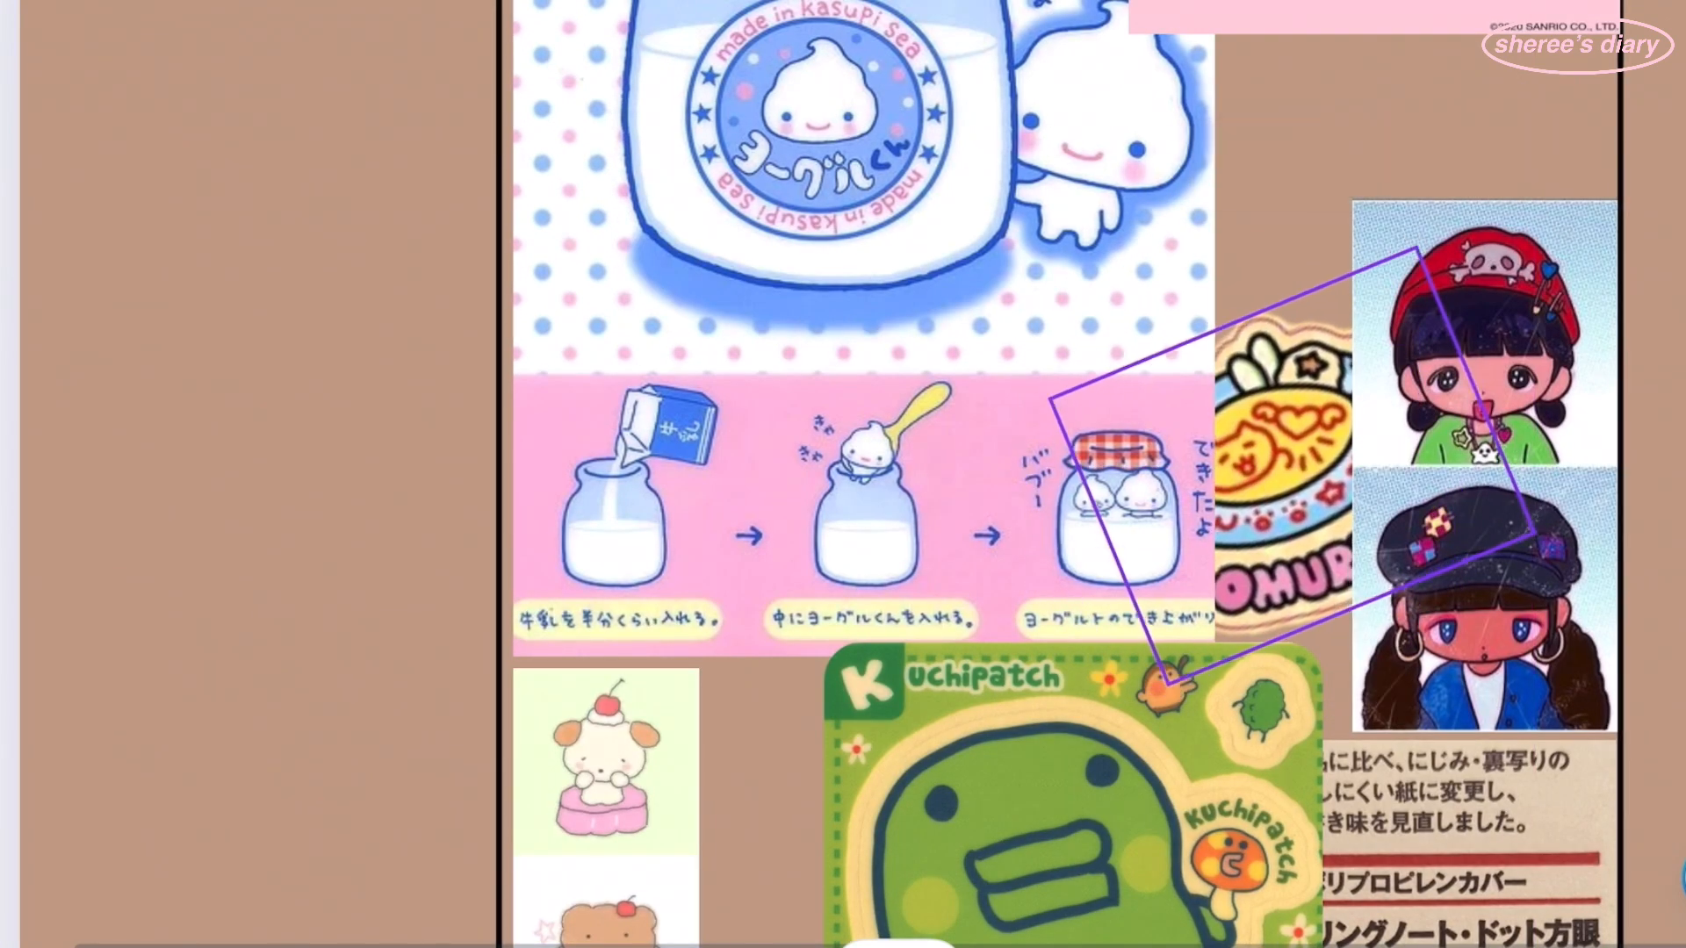
scroll(992, 237, down, 2)
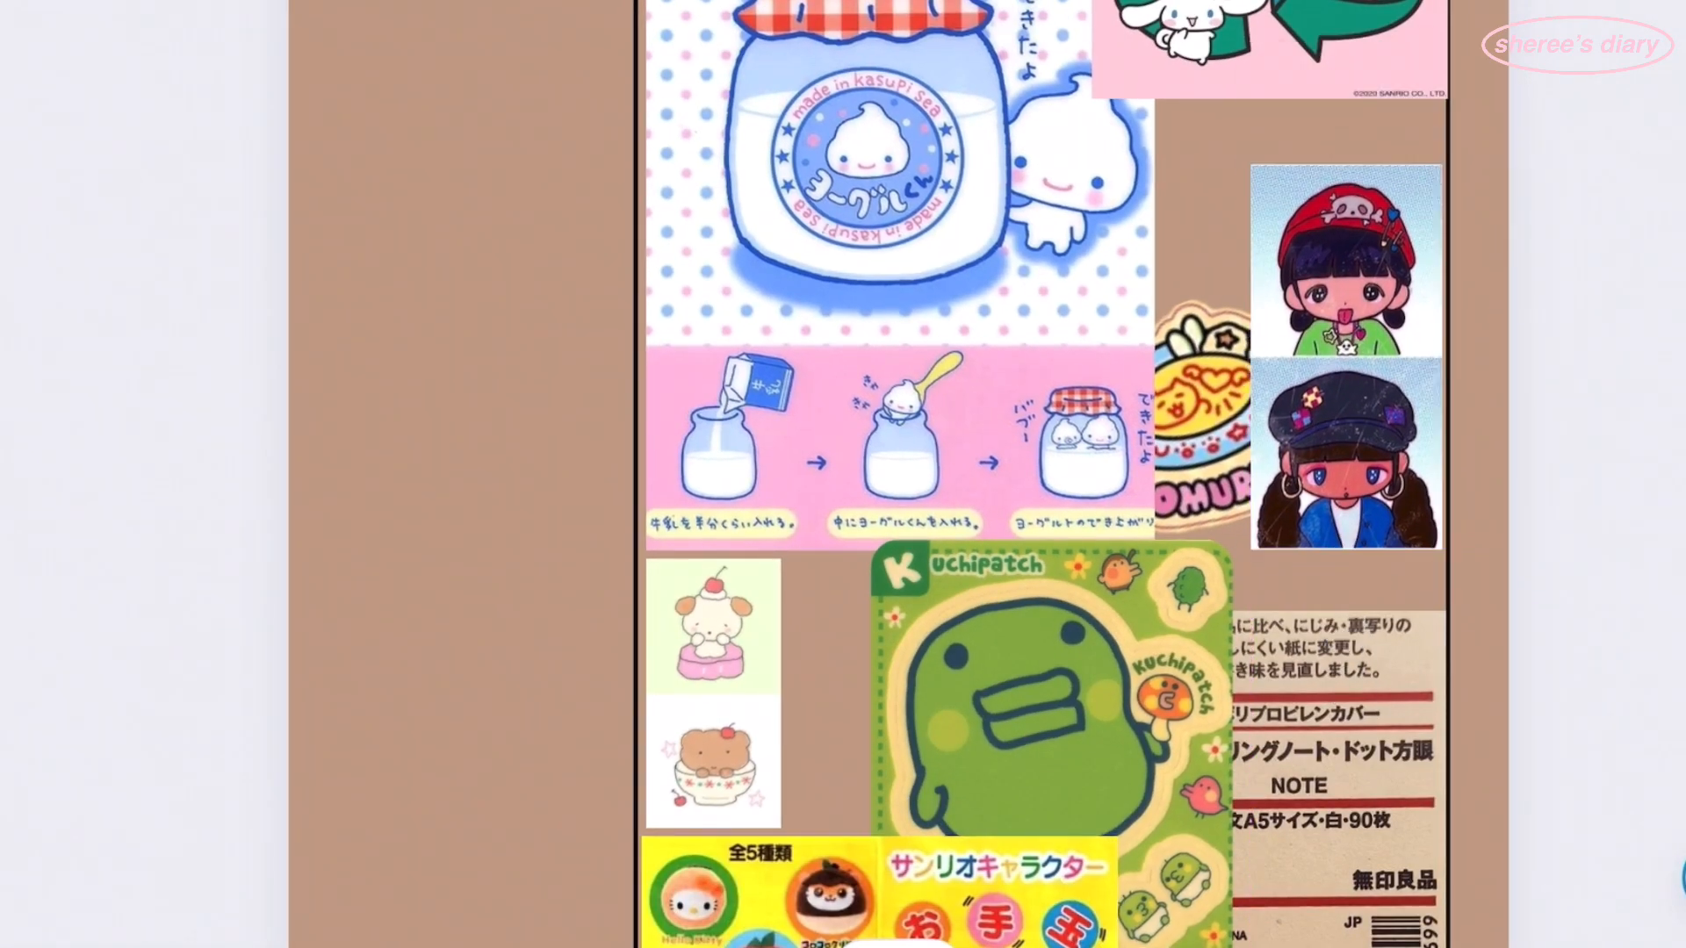
- Crop a copy of the cat food sticker sheet to the orange chef cat, place it below the cap girls, and nudge them up slightly
double_click(1247, 448)
drag(1624, 439, 1573, 430)
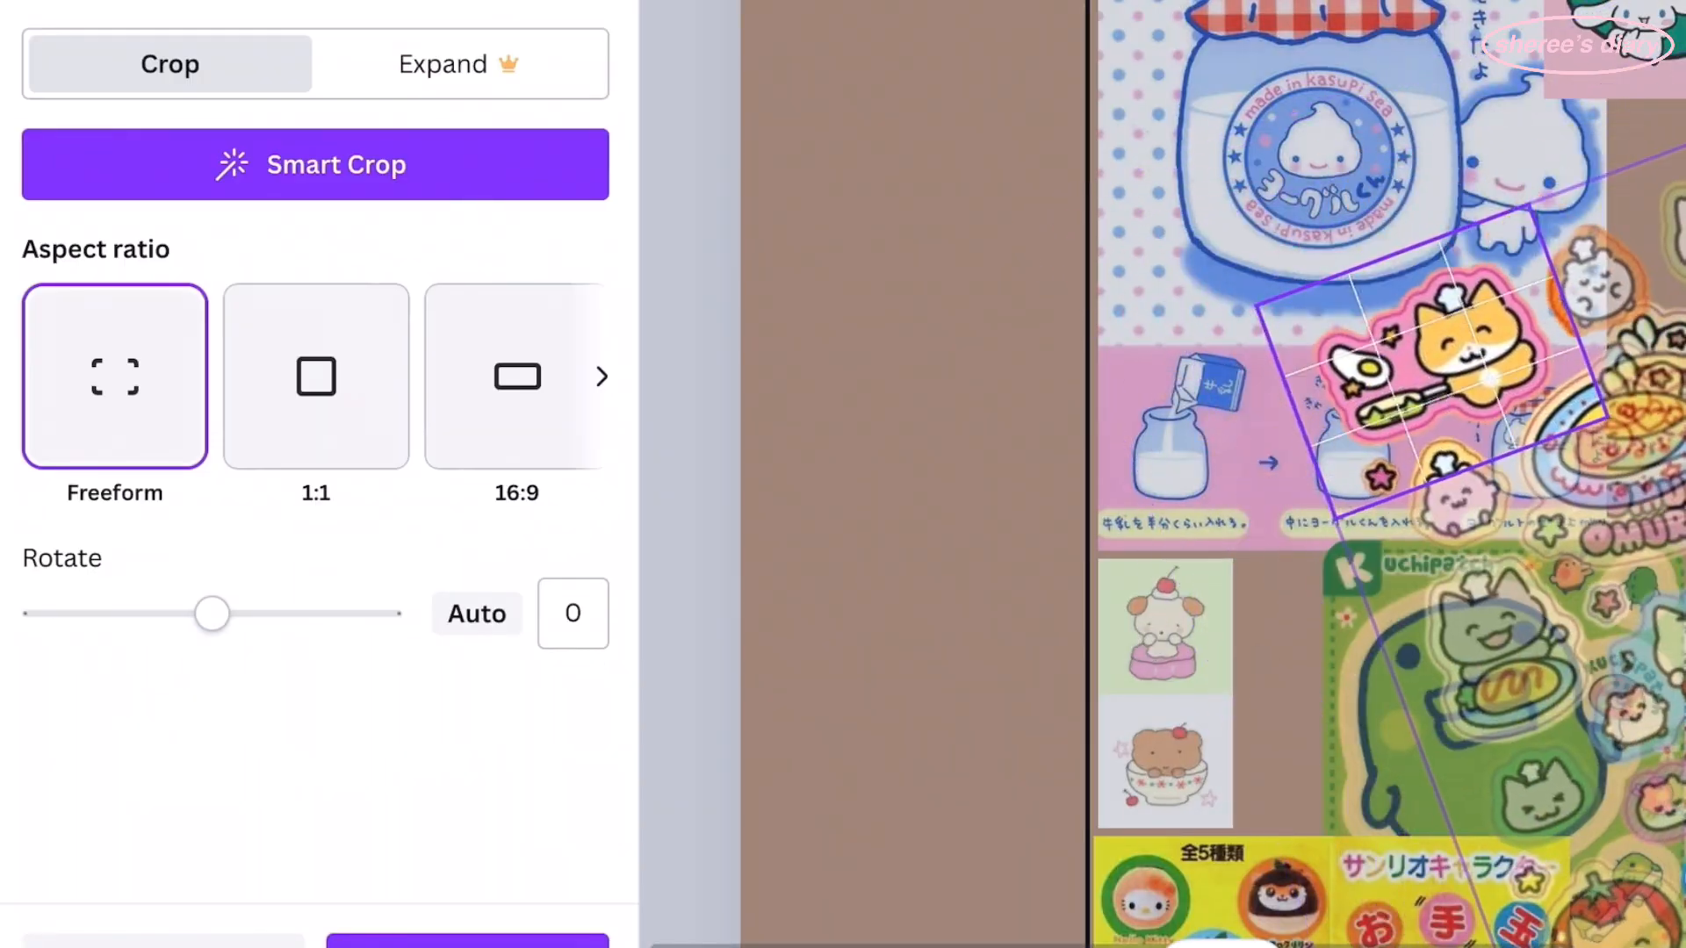
click(467, 942)
drag(1021, 499, 966, 507)
drag(1098, 437, 1018, 382)
drag(939, 338, 1265, 570)
click(1346, 351)
drag(1346, 351, 1346, 335)
click(1256, 562)
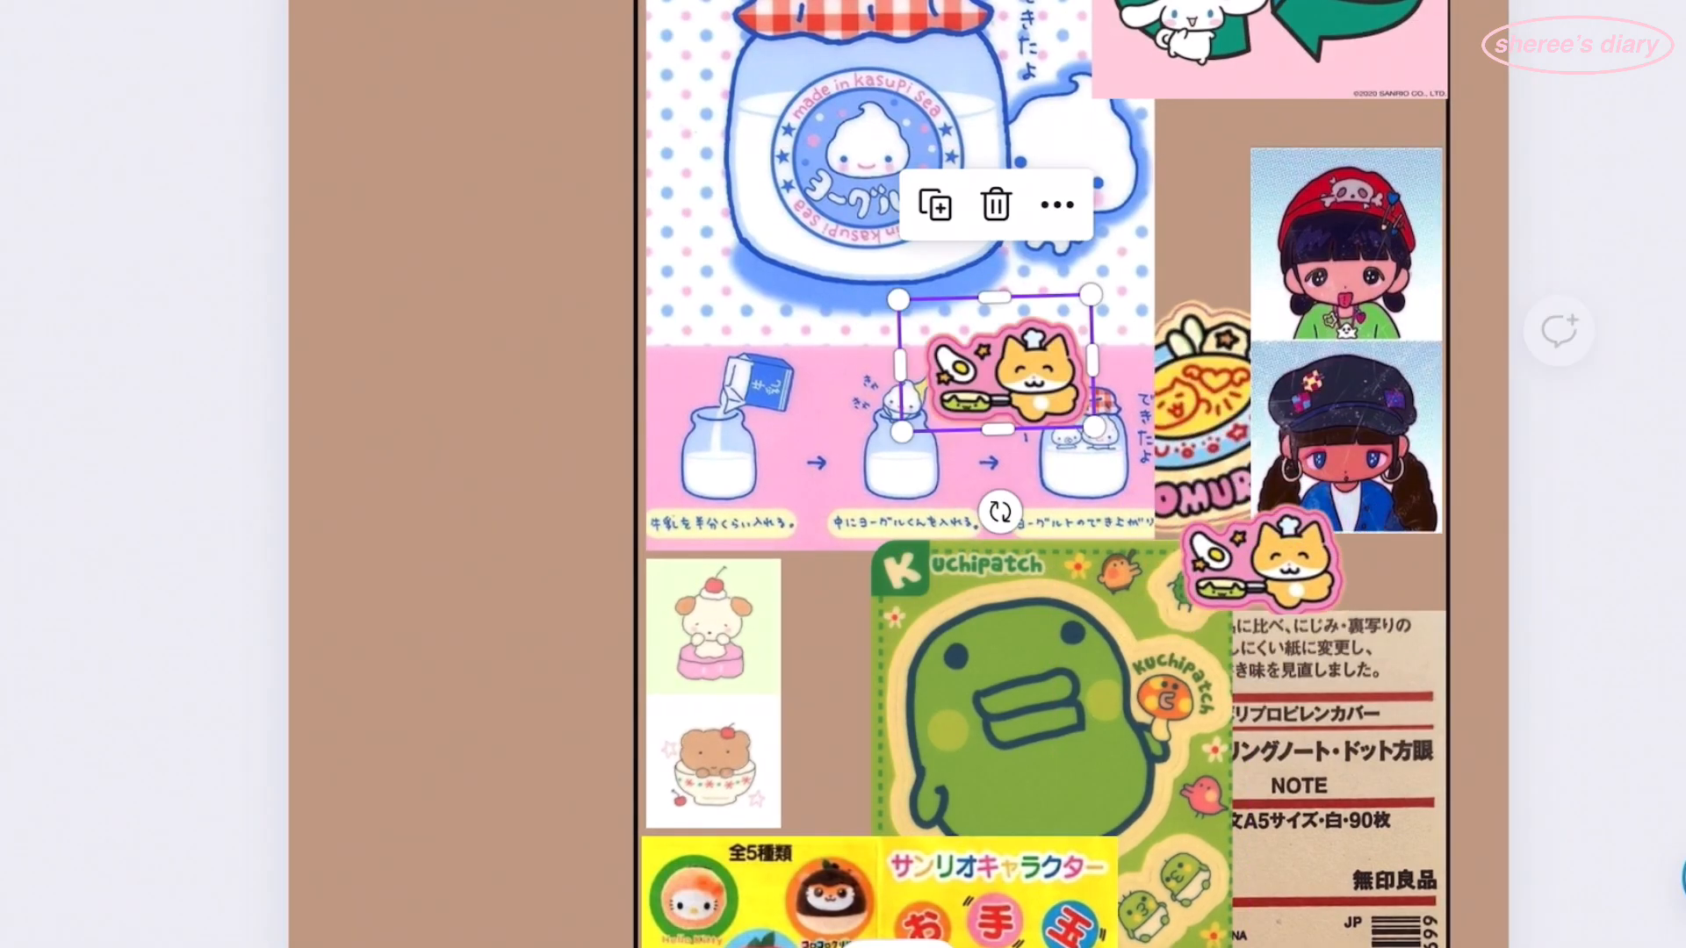
- Crop the spare cat sticker copy to the white cat in a pink pan and place it beside the orange chef cat
double_click(997, 368)
drag(1457, 378, 1370, 391)
click(467, 942)
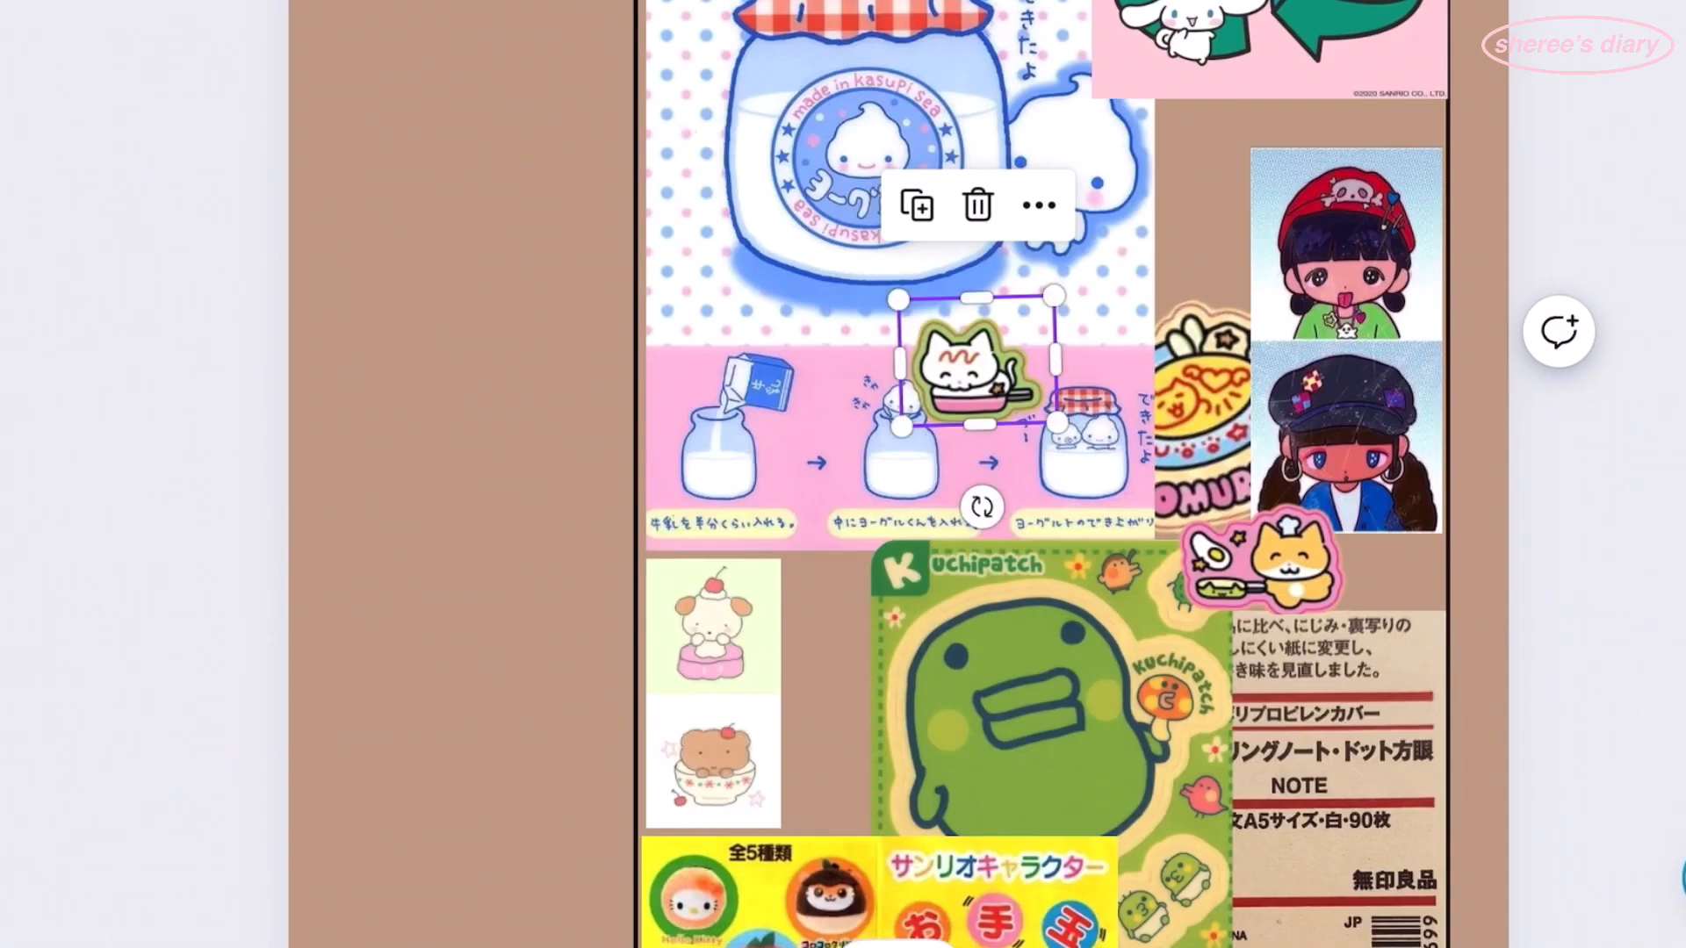
drag(974, 369, 1391, 540)
drag(1474, 594, 1464, 587)
click(1251, 558)
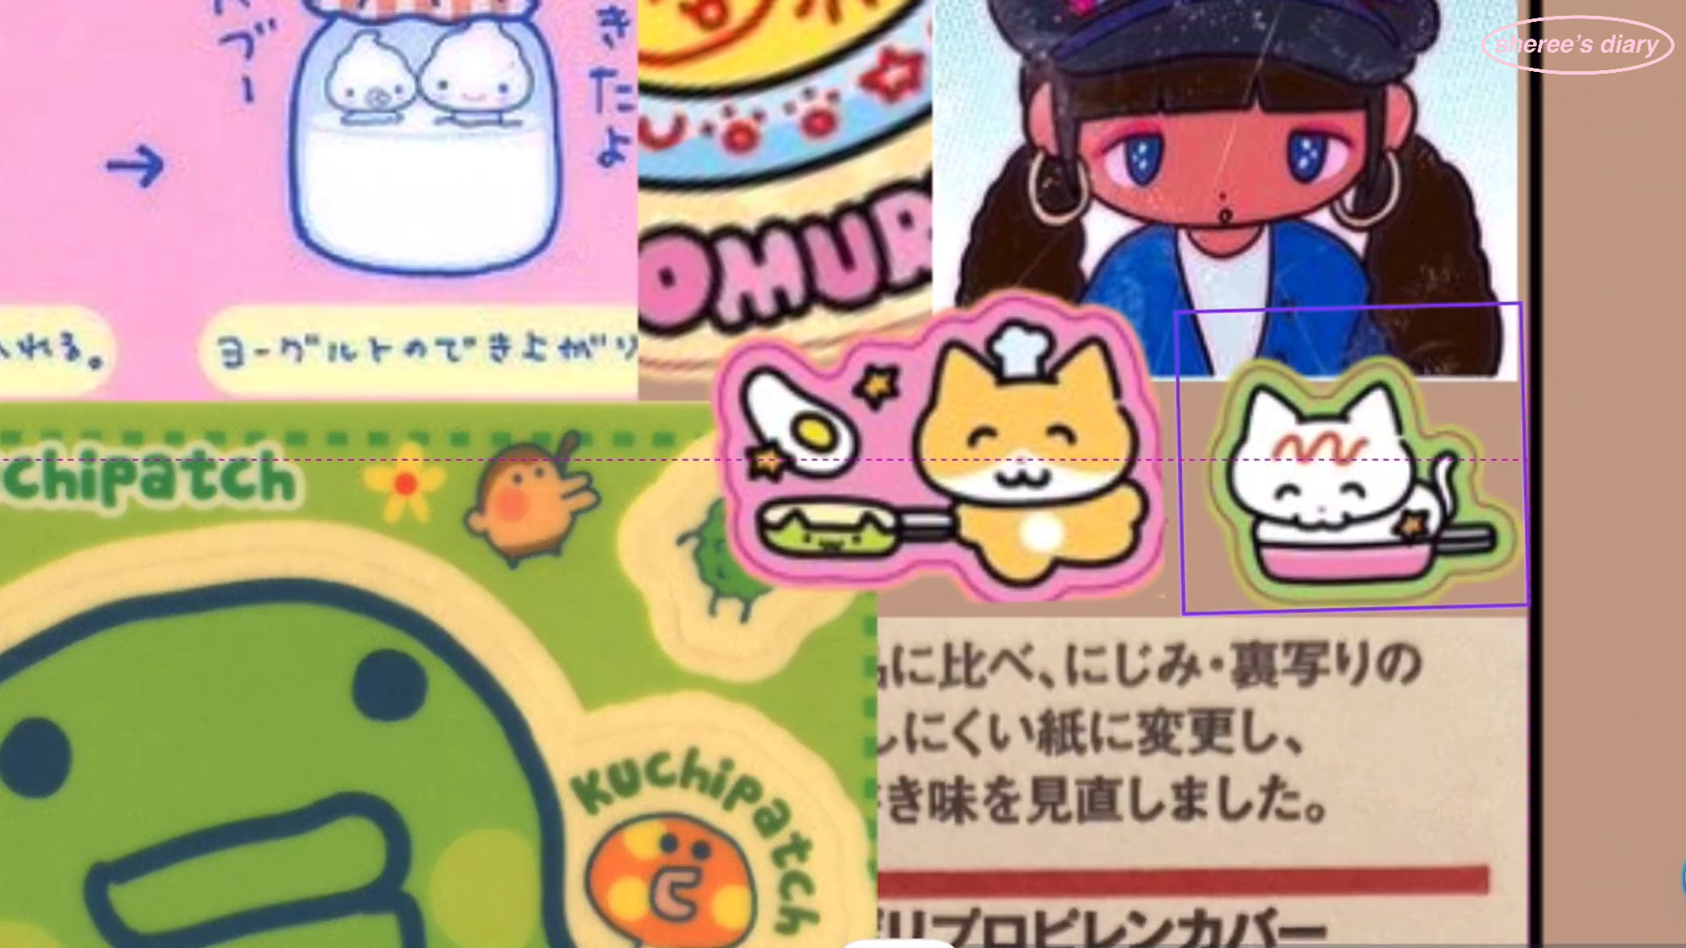
drag(940, 456, 966, 492)
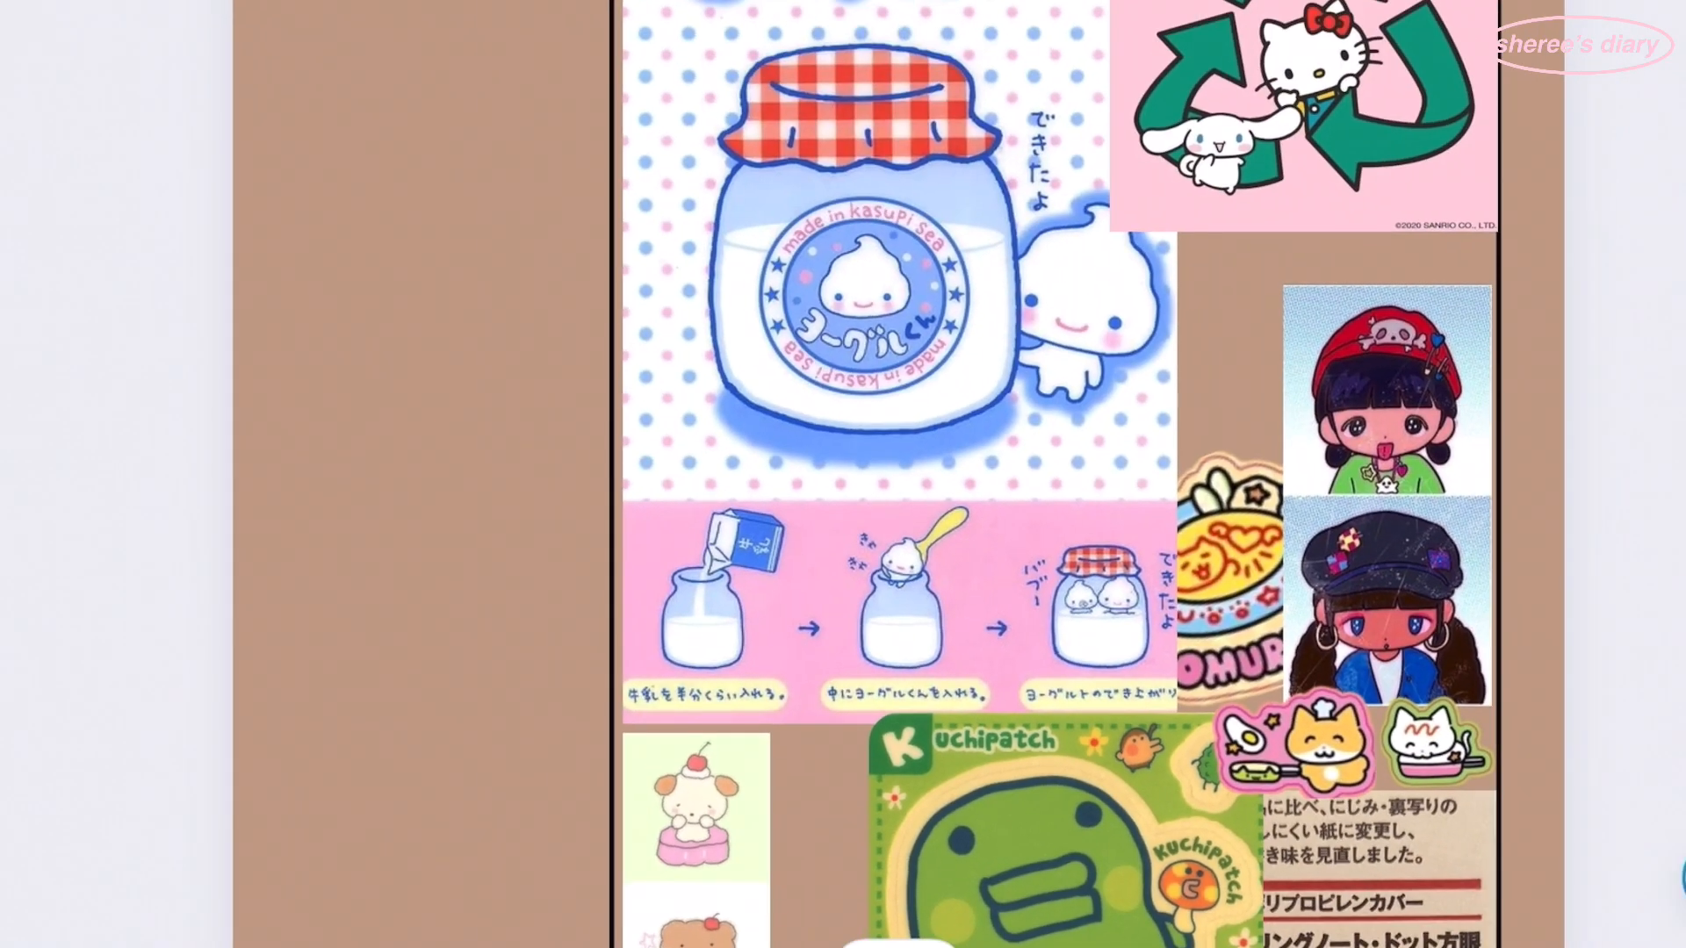
- Shrink the yogurt-jar picture slightly and enlarge the cherry-puppy and bear picture beneath it
mouse_move(1151, 693)
mouse_down()
mouse_move(1163, 702)
mouse_move(1153, 690)
mouse_up()
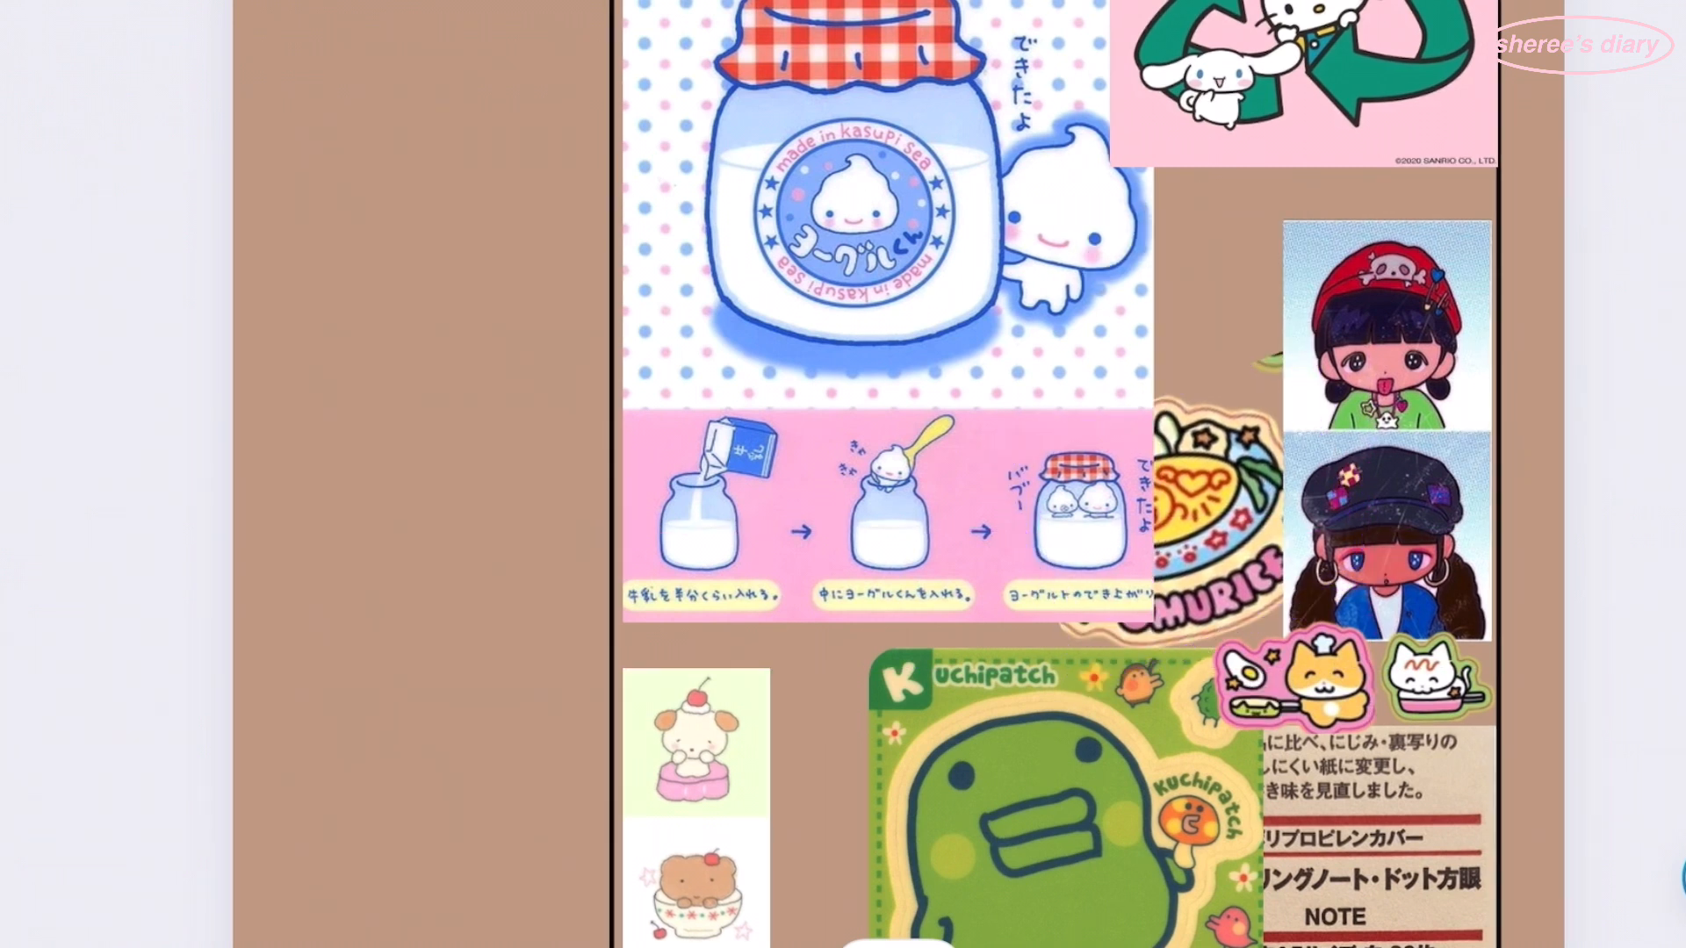
scroll(878, 474, down, 2)
click(696, 703)
mouse_move(770, 555)
mouse_down()
mouse_move(790, 509)
mouse_move(782, 526)
mouse_up()
click(1212, 395)
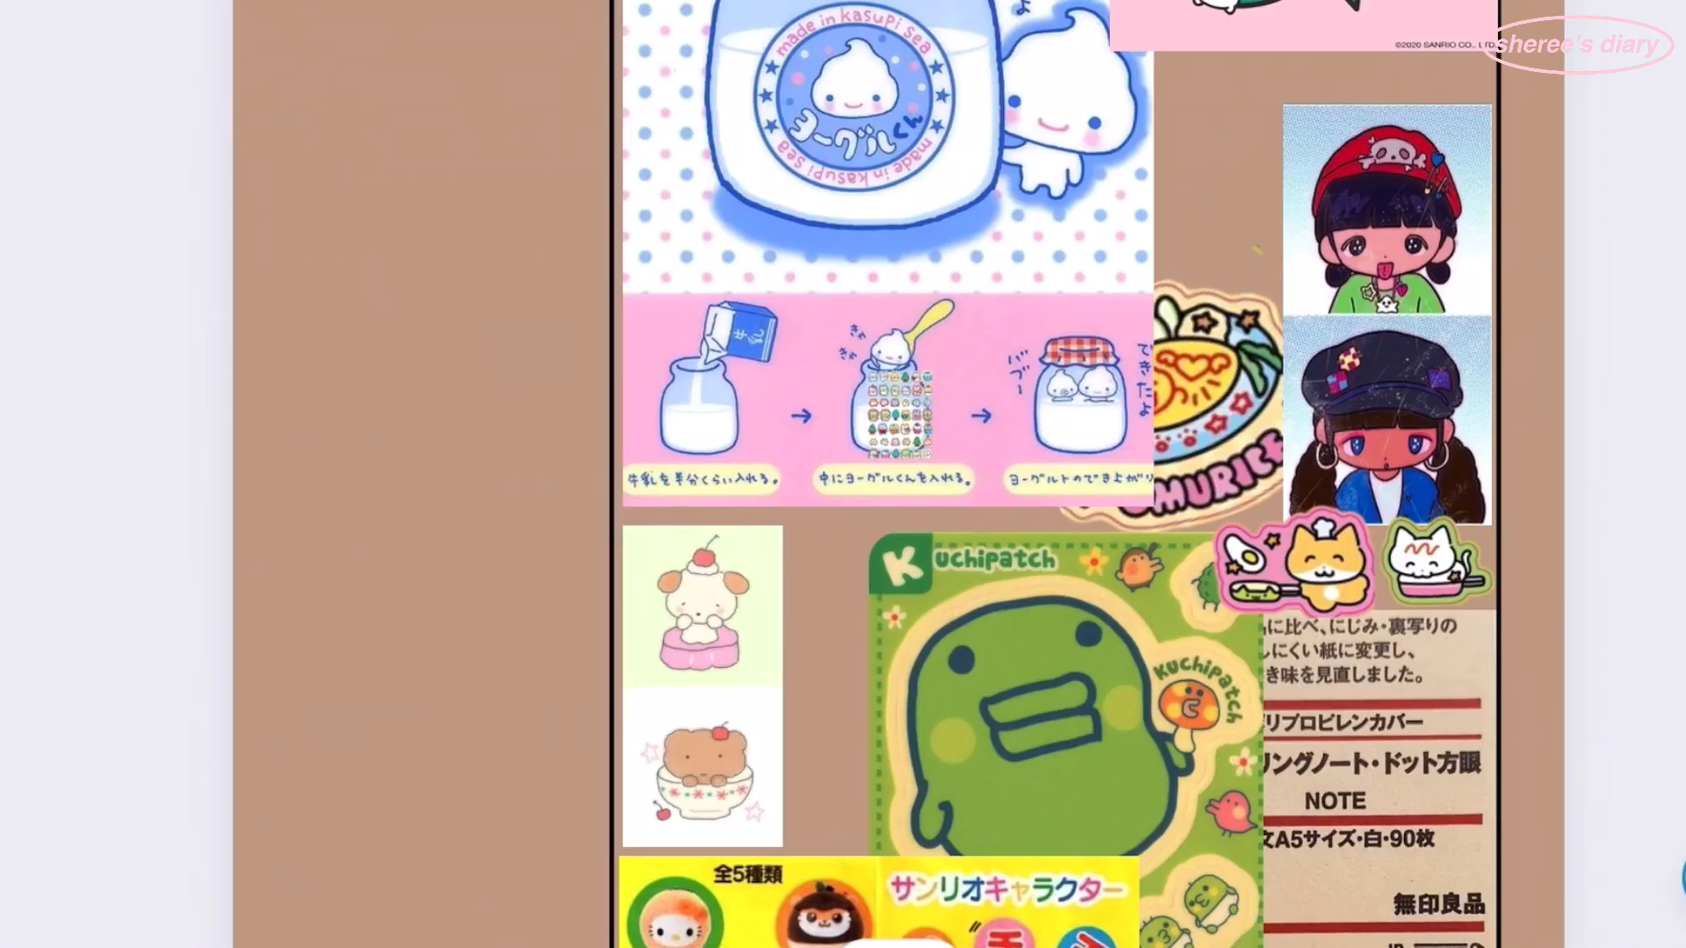
- Enlarge the small bear sticker sheet and crop it to the row of two reading animals and the green frog
click(898, 412)
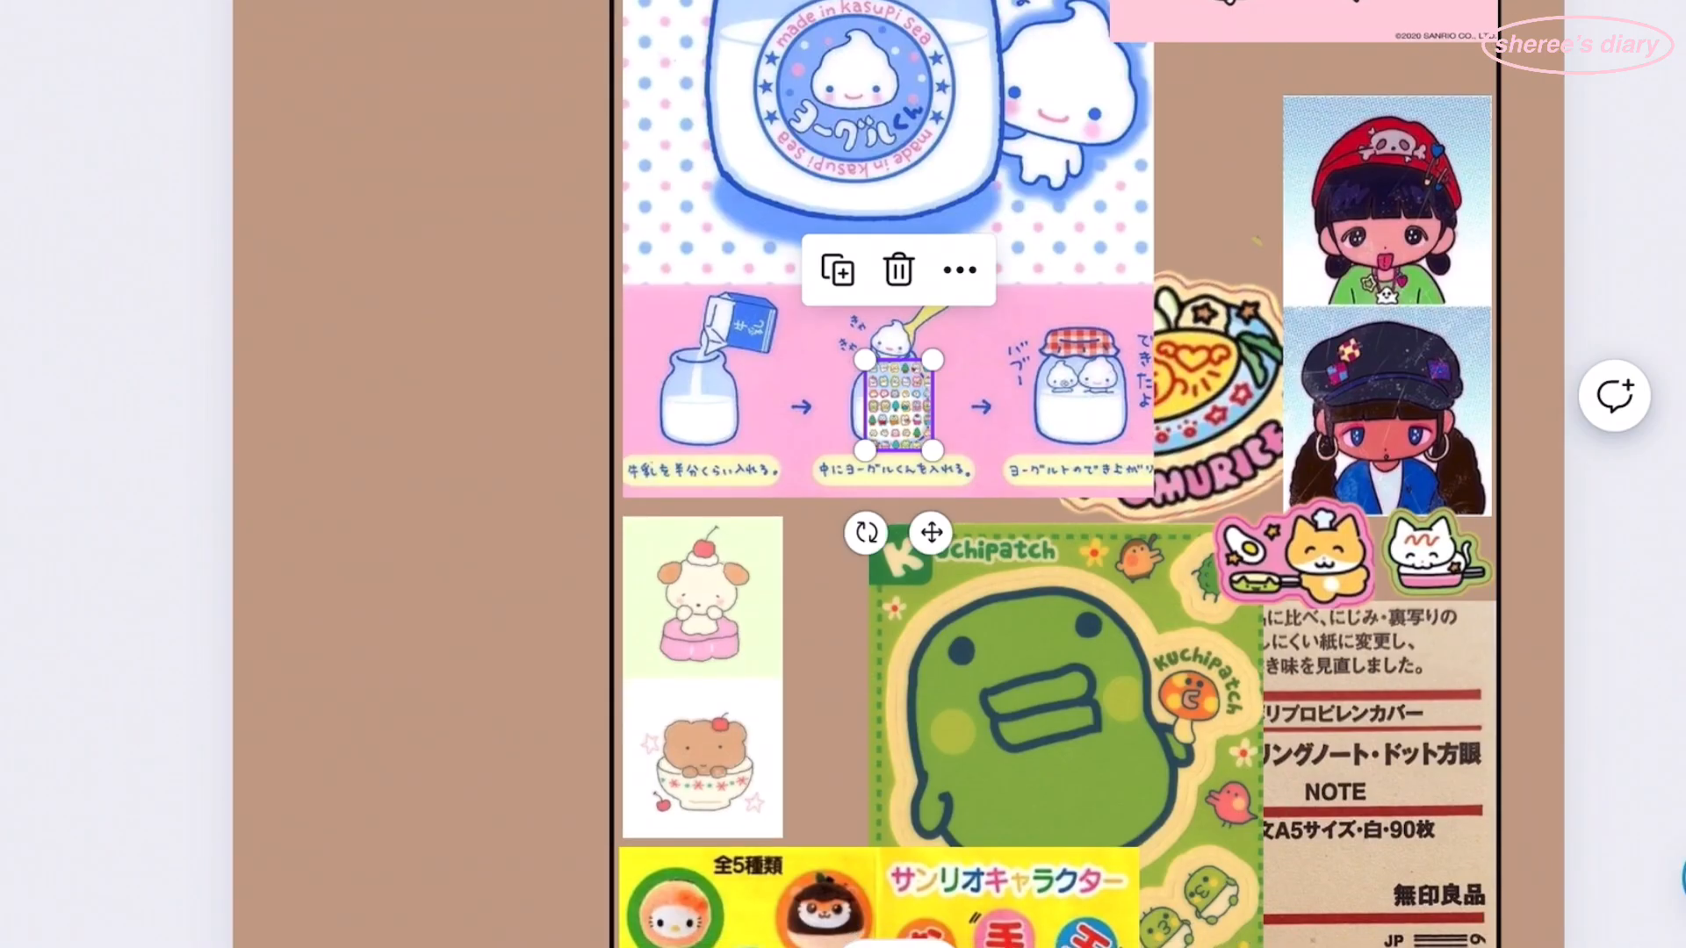
drag(932, 458, 1385, 819)
drag(1066, 819, 1052, 524)
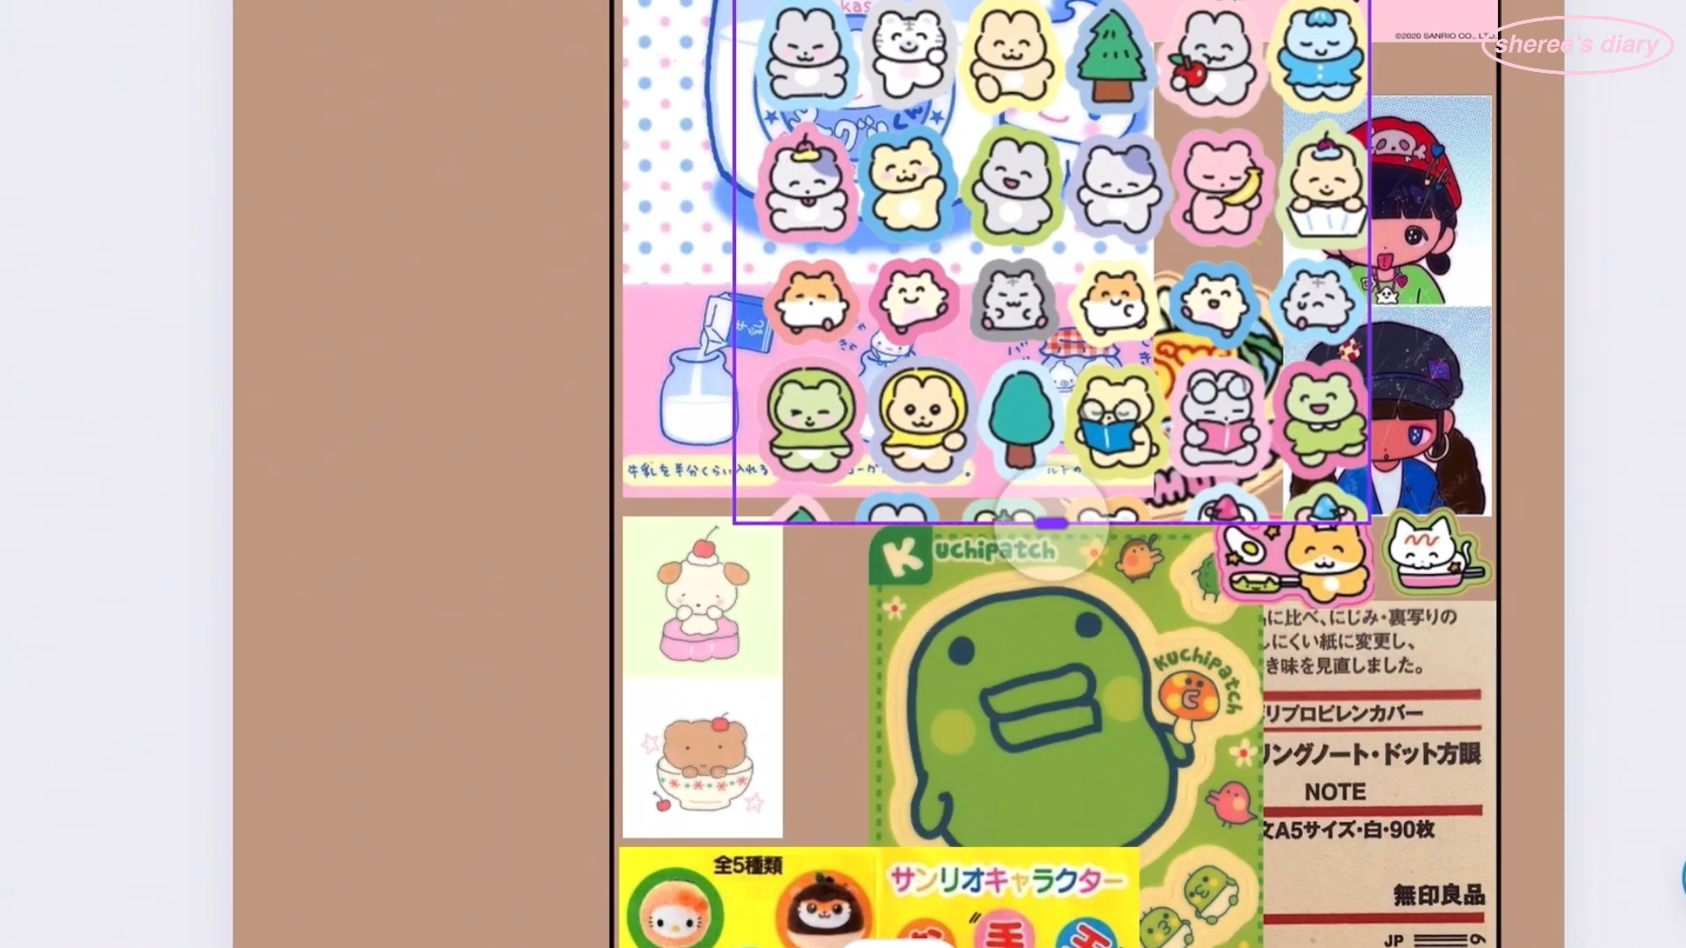
drag(1052, 3, 1051, 346)
drag(780, 420, 1067, 419)
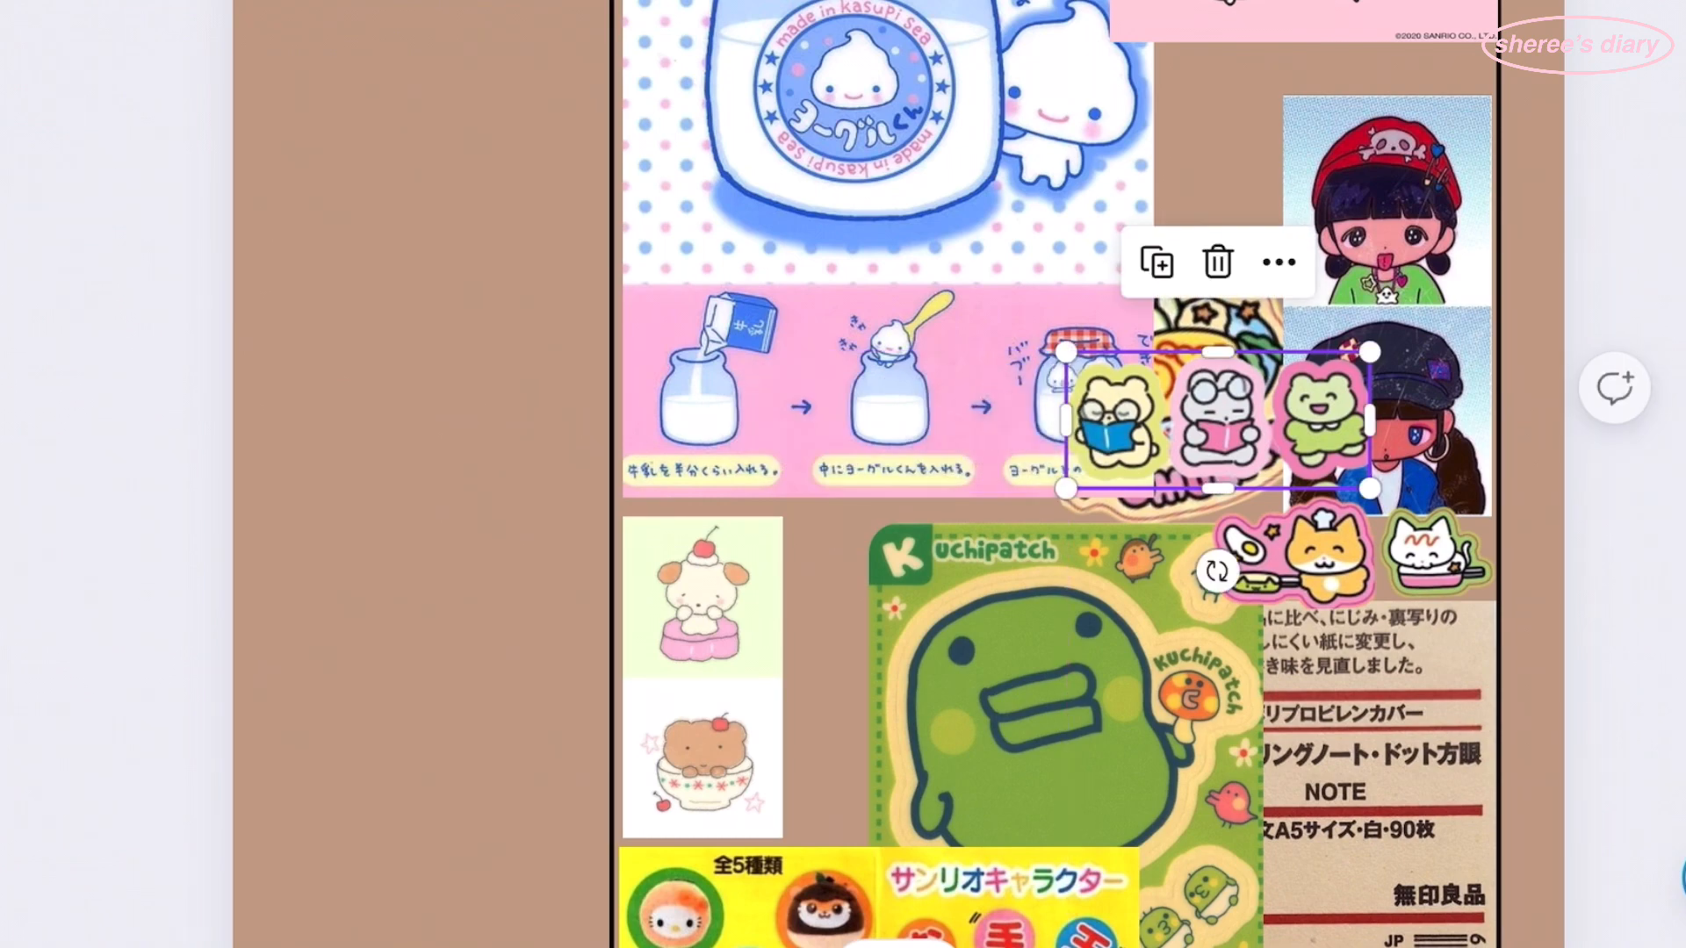
- Turn the three-sticker strip vertical, place it in the frame's upper-right corner, and shift the recycling picture down slightly
scroll(878, 474, up, 3)
drag(1135, 571, 1332, 261)
scroll(878, 474, up, 3)
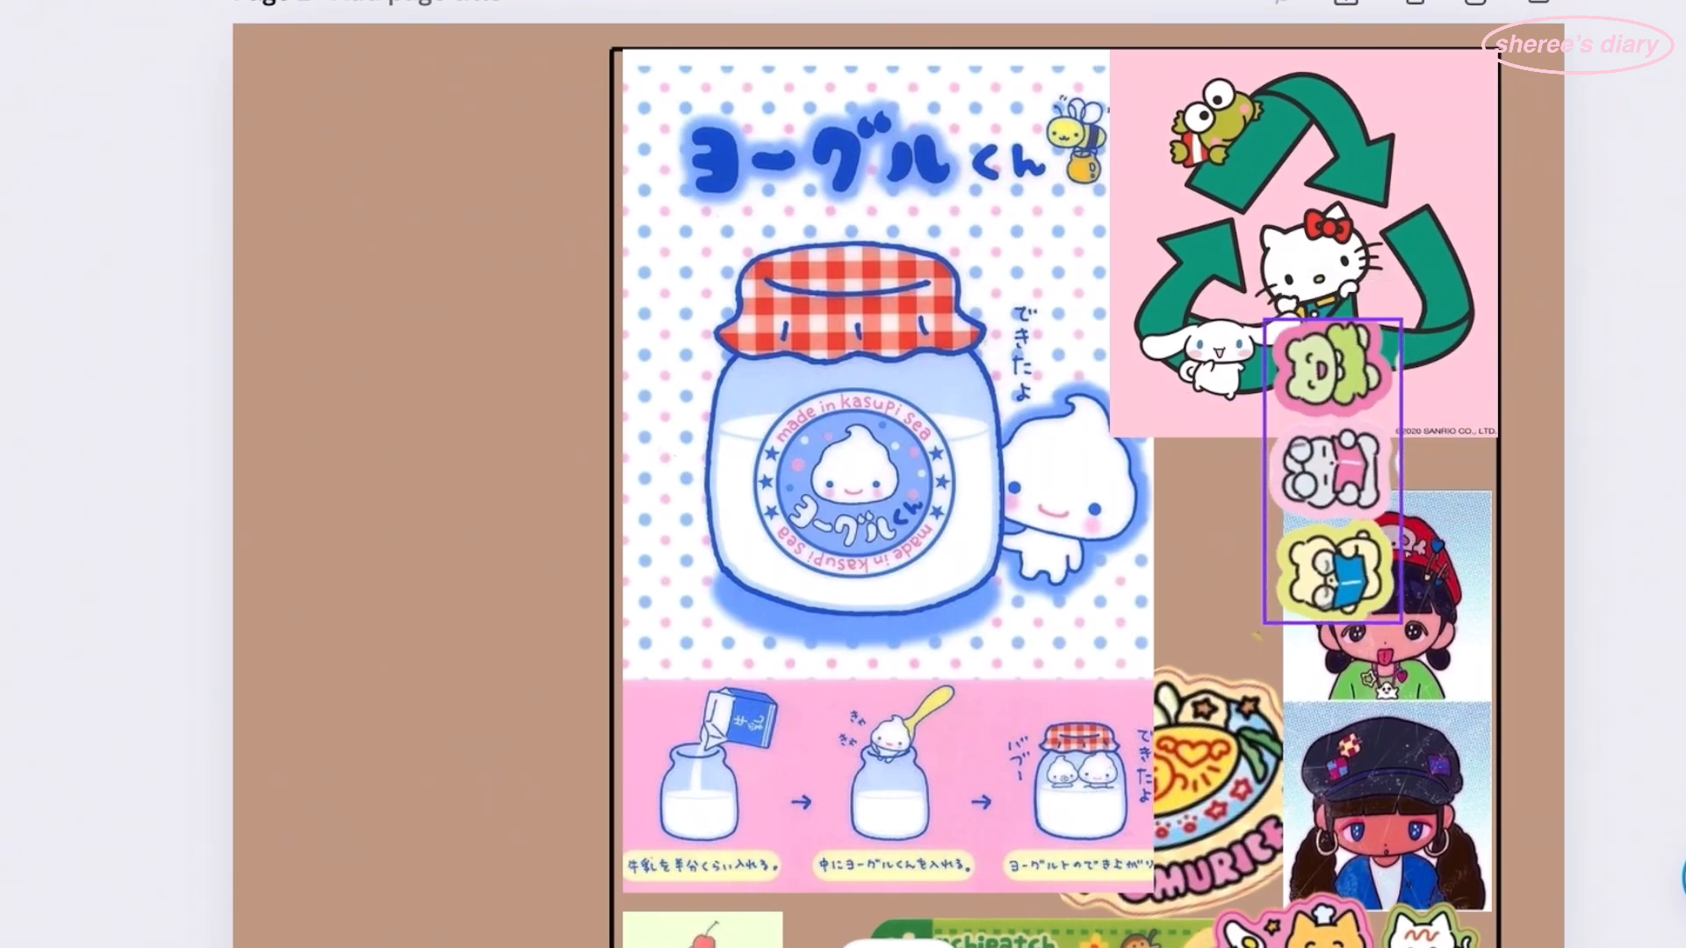
drag(1333, 472, 1441, 201)
scroll(878, 474, down, 1)
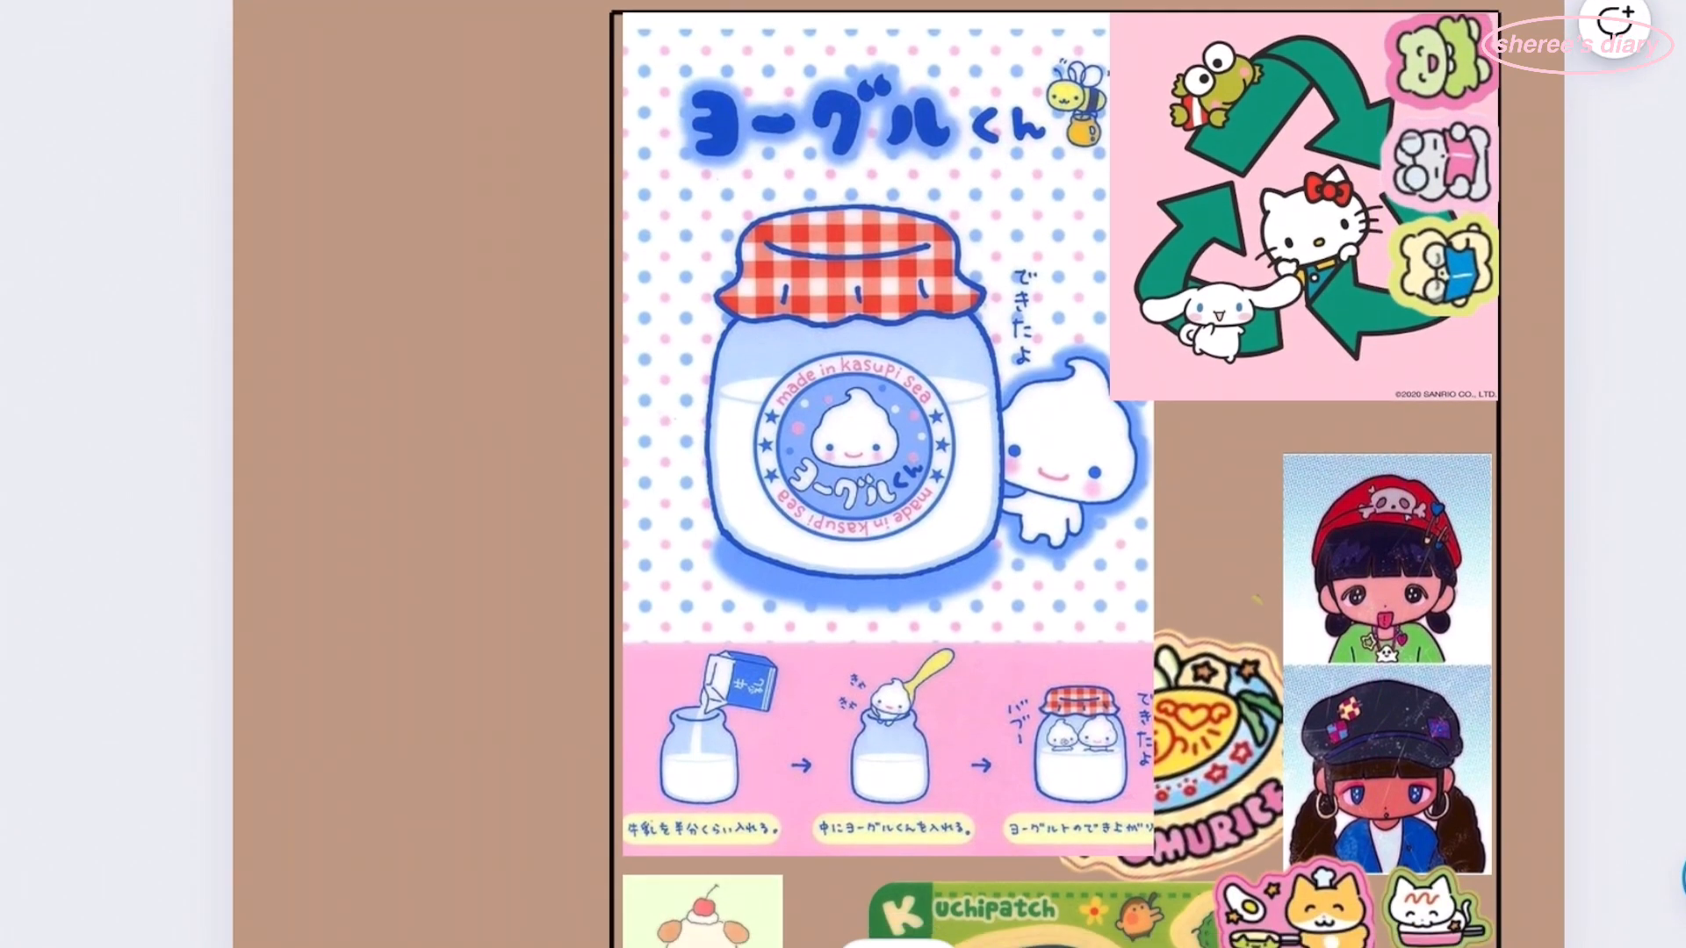
drag(1304, 208, 1303, 240)
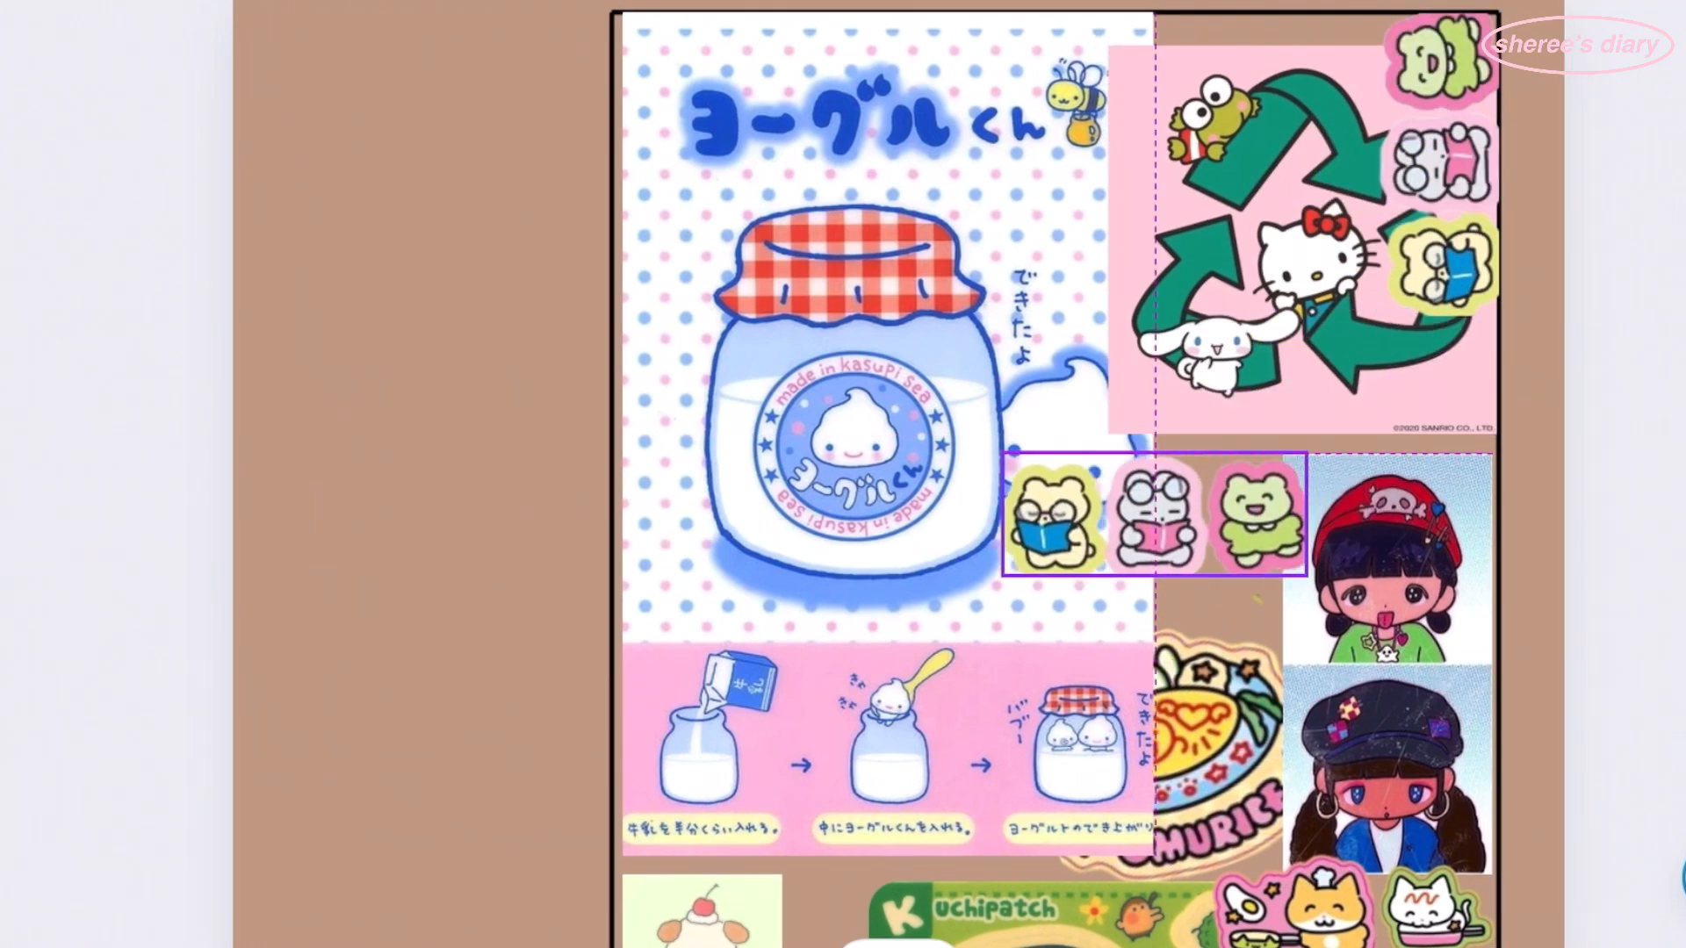
- Crop a copy of the bear sticker sheet to a pair of hamsters for the space beneath the recycling picture
click(158, 2)
click(518, 2)
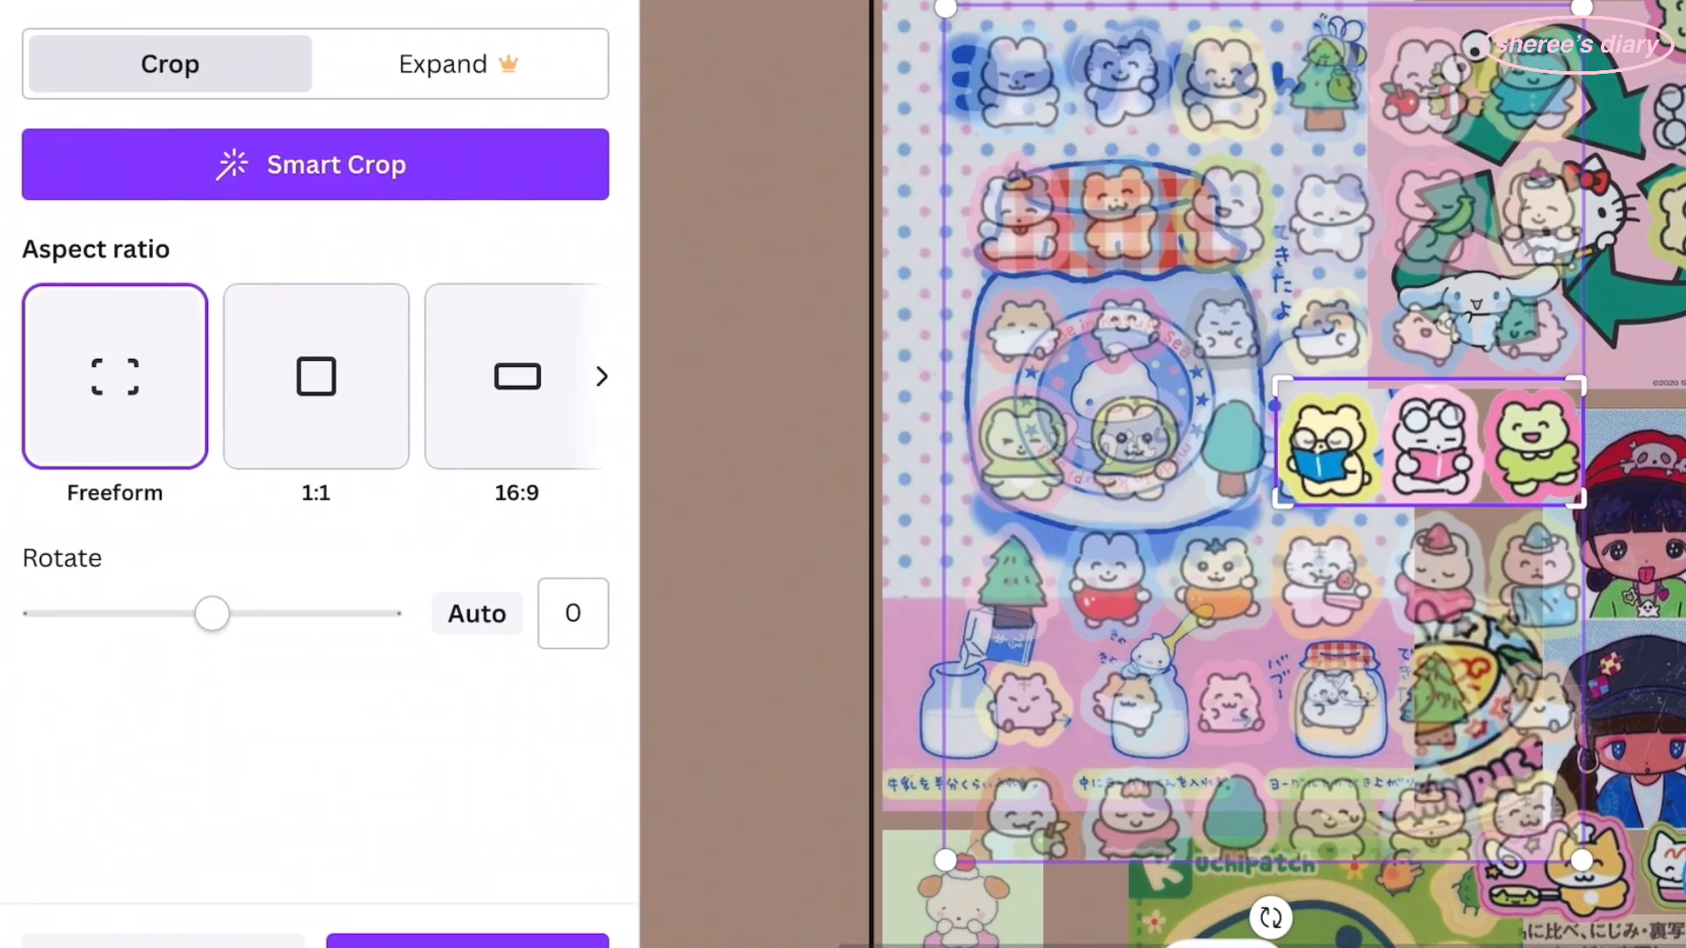
drag(1429, 441, 1574, 455)
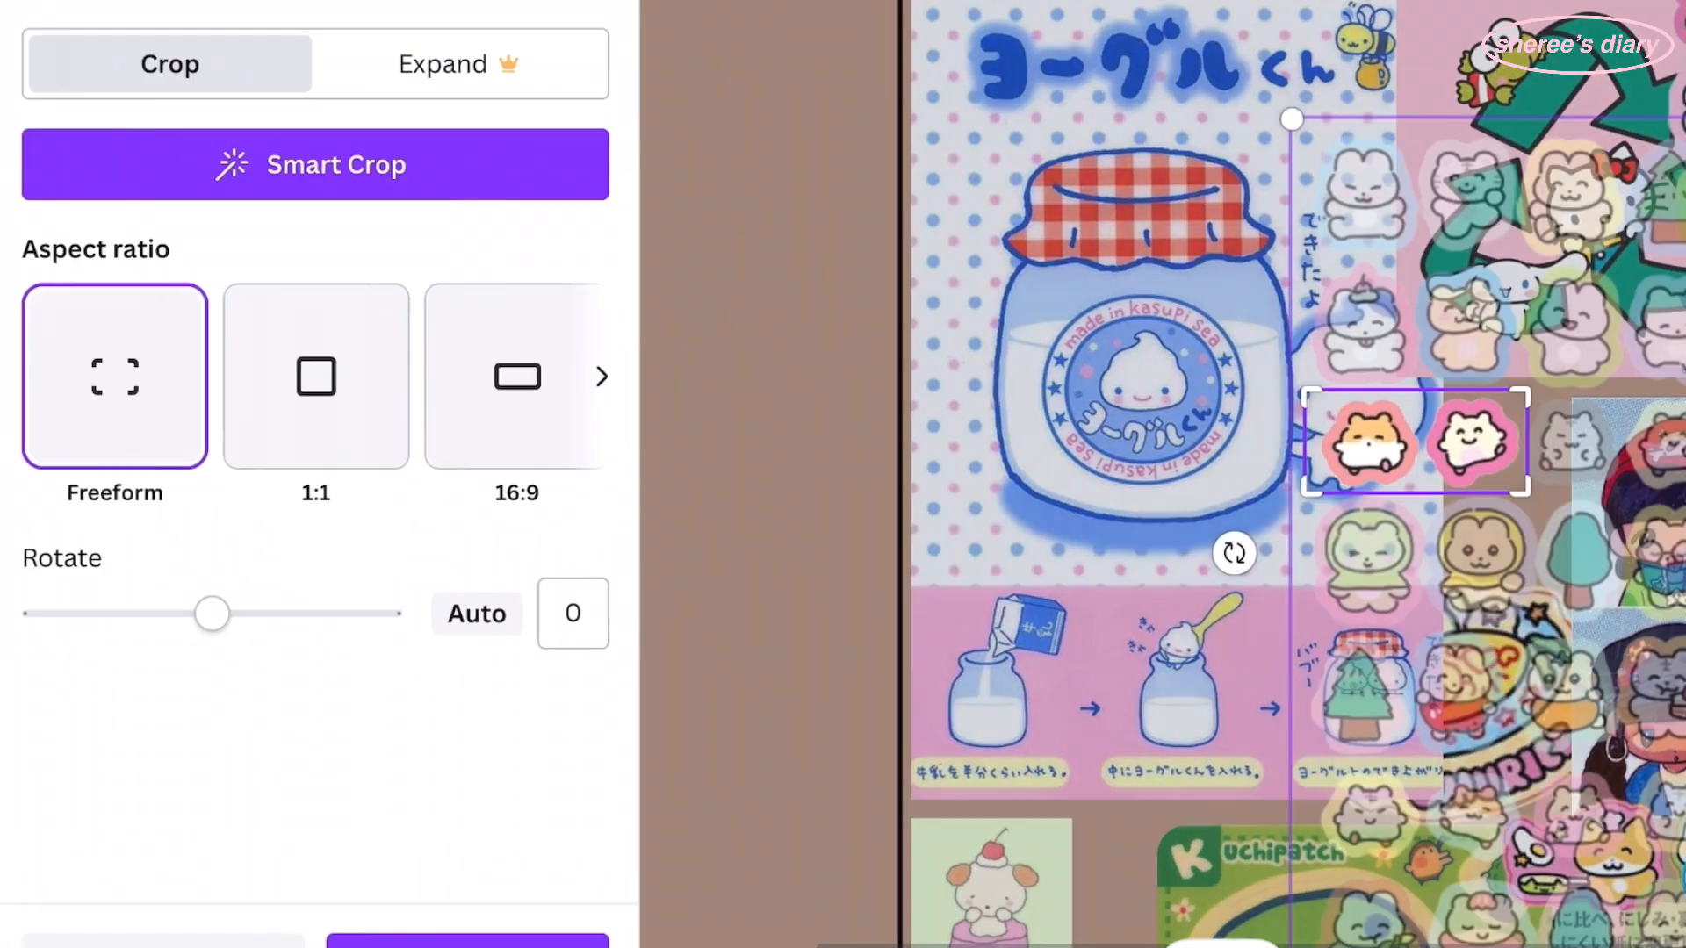
drag(1415, 441, 1418, 263)
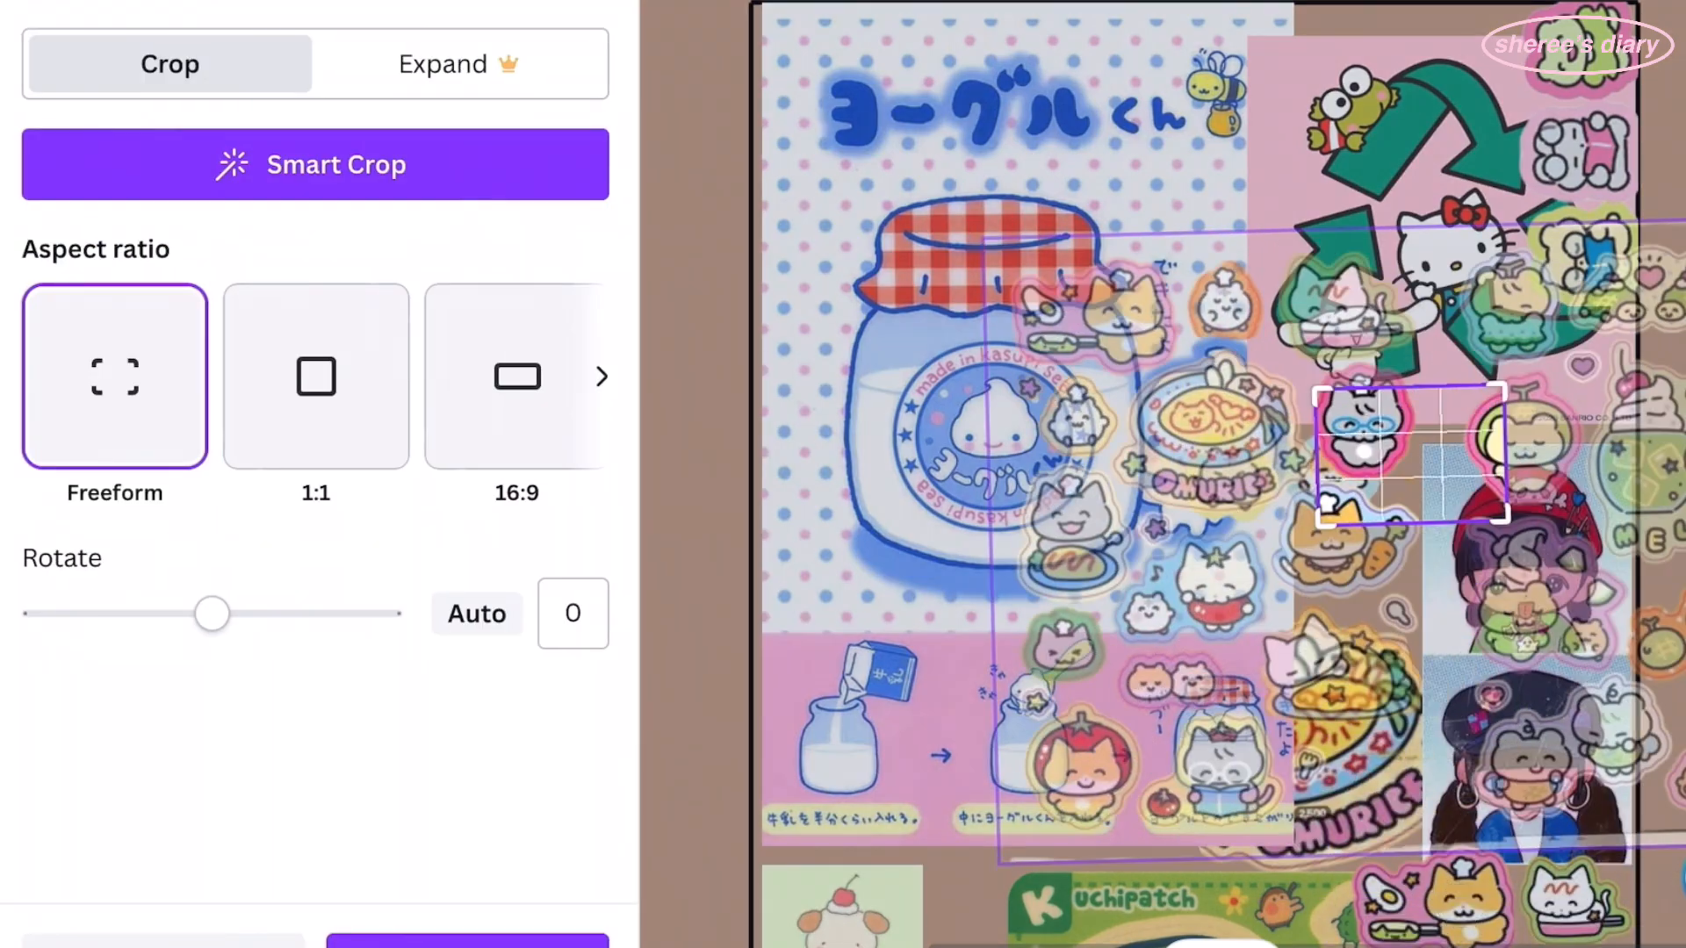
- Crop a cat sheet copy to the melon-hat cat, place it beside the hamsters, and put a pink glitter star copy next to it
drag(1412, 454, 1291, 477)
drag(1507, 522, 1464, 533)
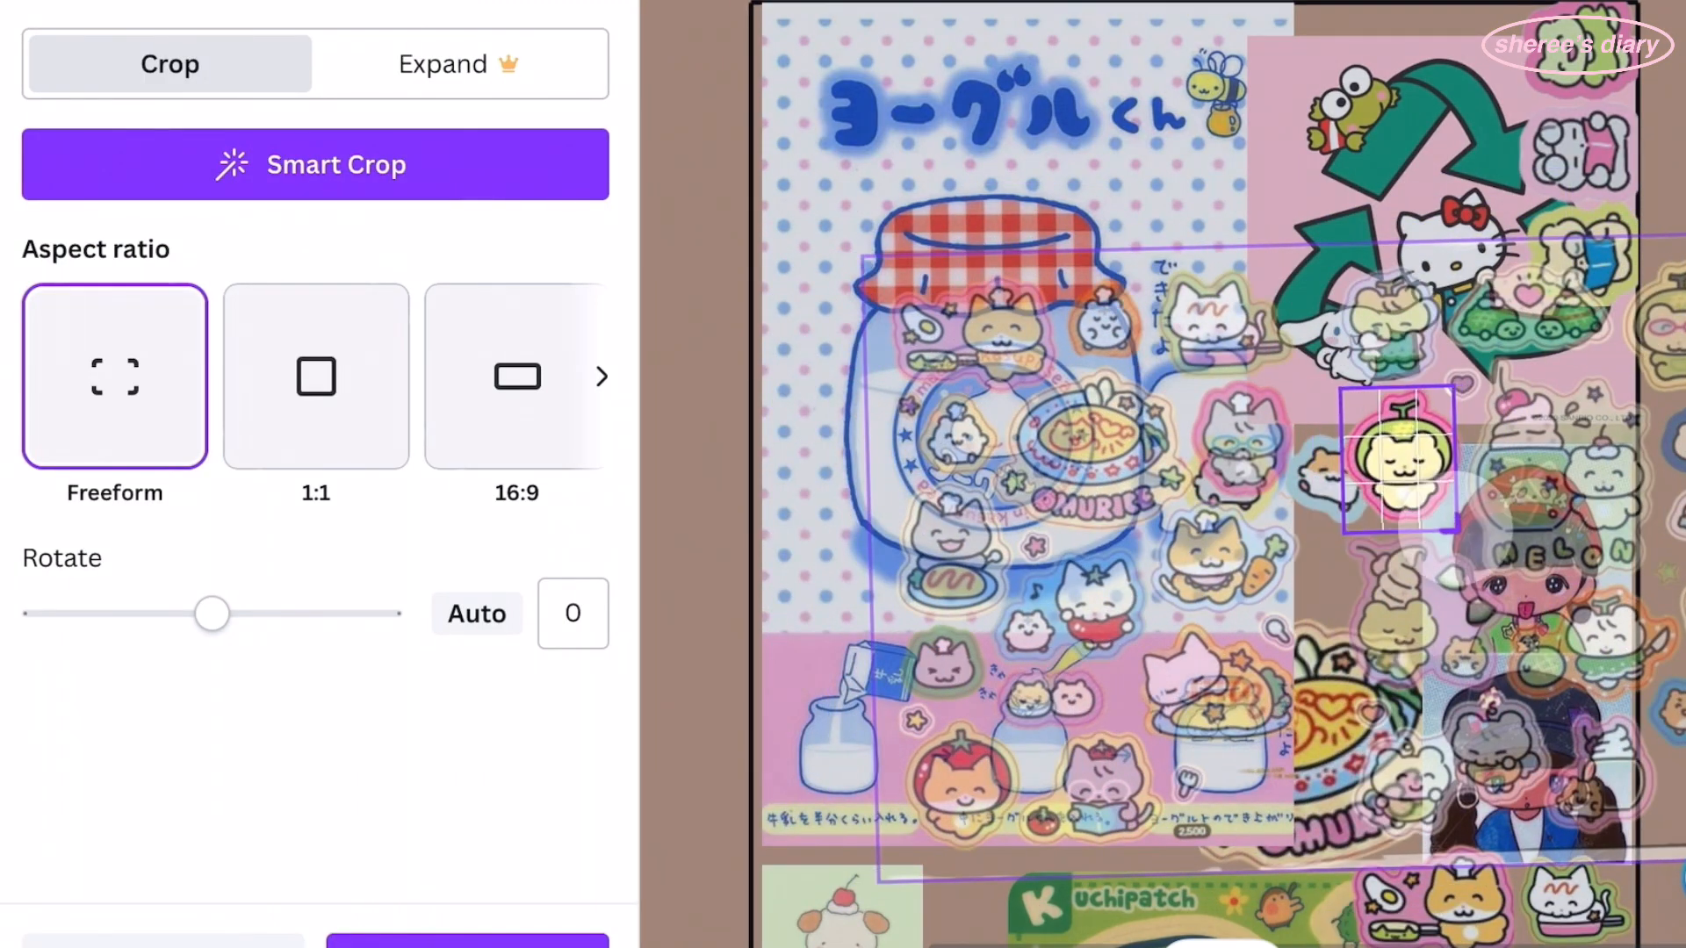
drag(1262, 460, 1243, 474)
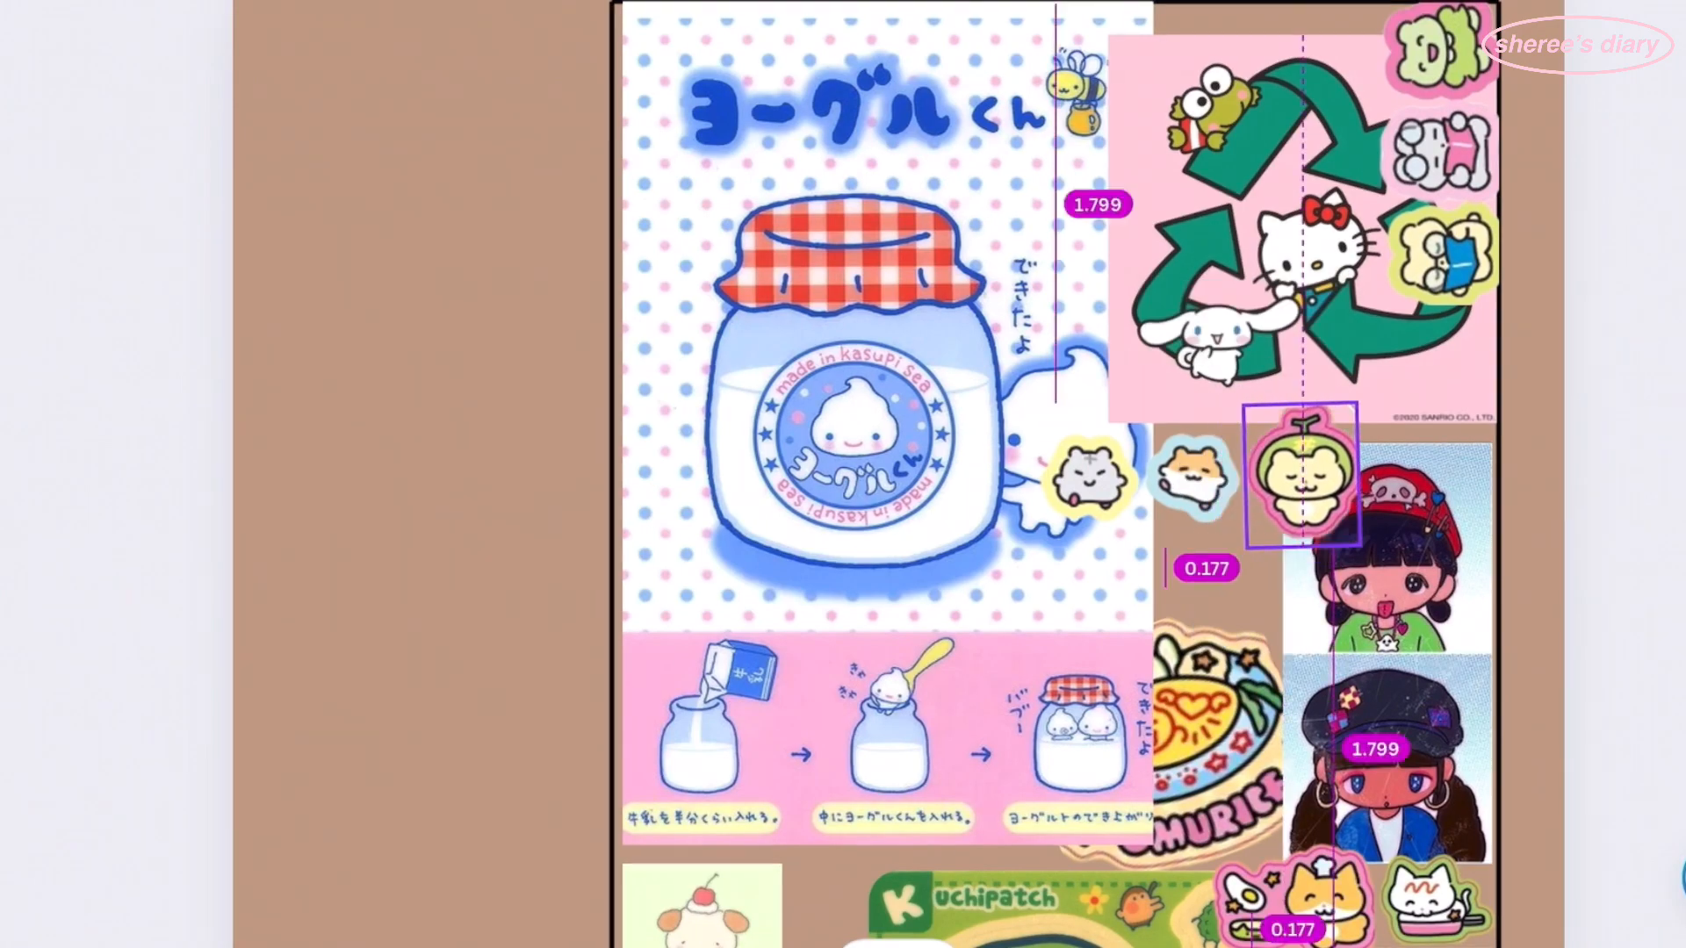
scroll(1054, 474, down, 7)
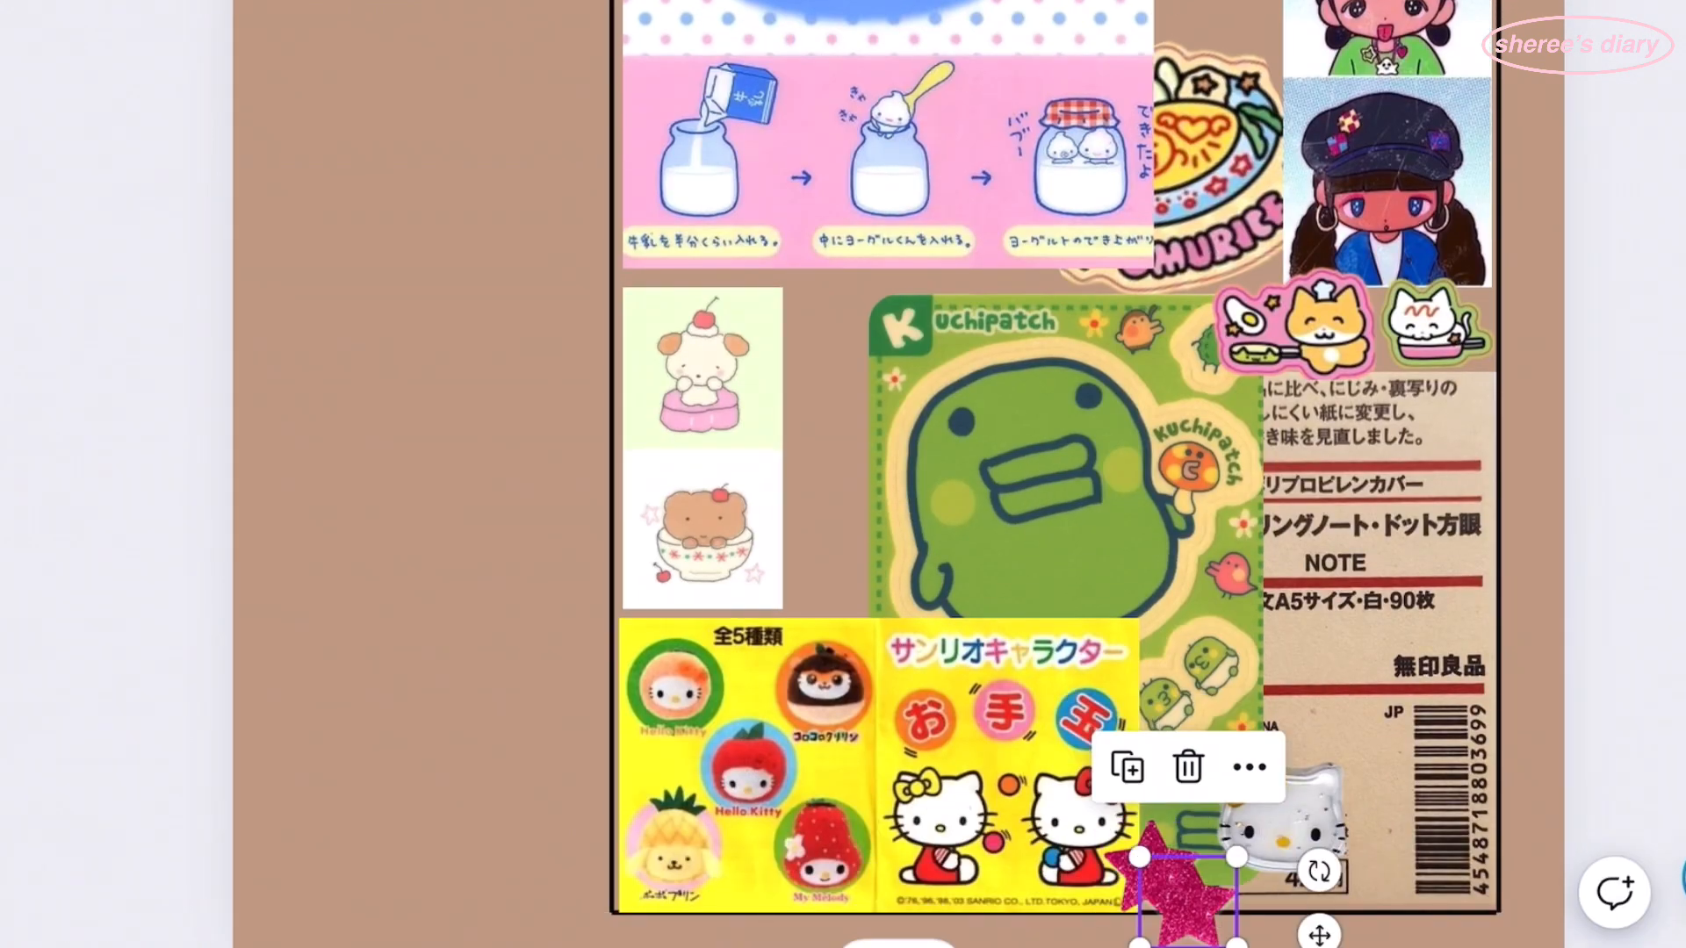
drag(1187, 895, 1212, 659)
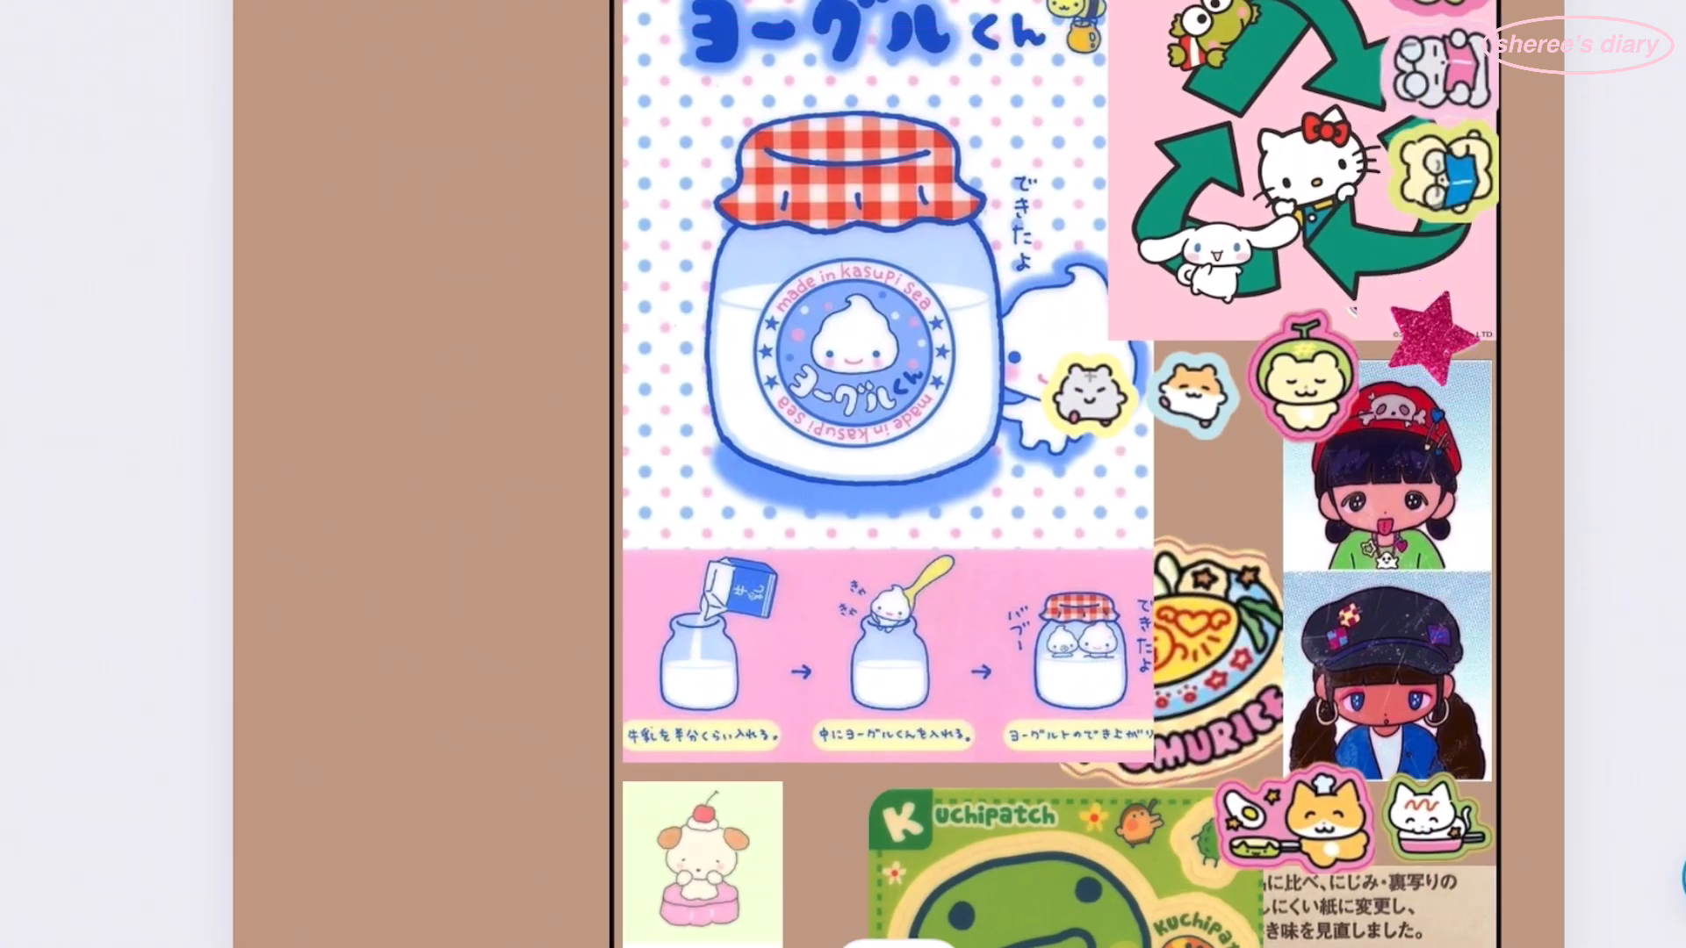
- Extend the top edge of the yogurt-jar picture closer to the cover frame
scroll(1009, 474, down, 5)
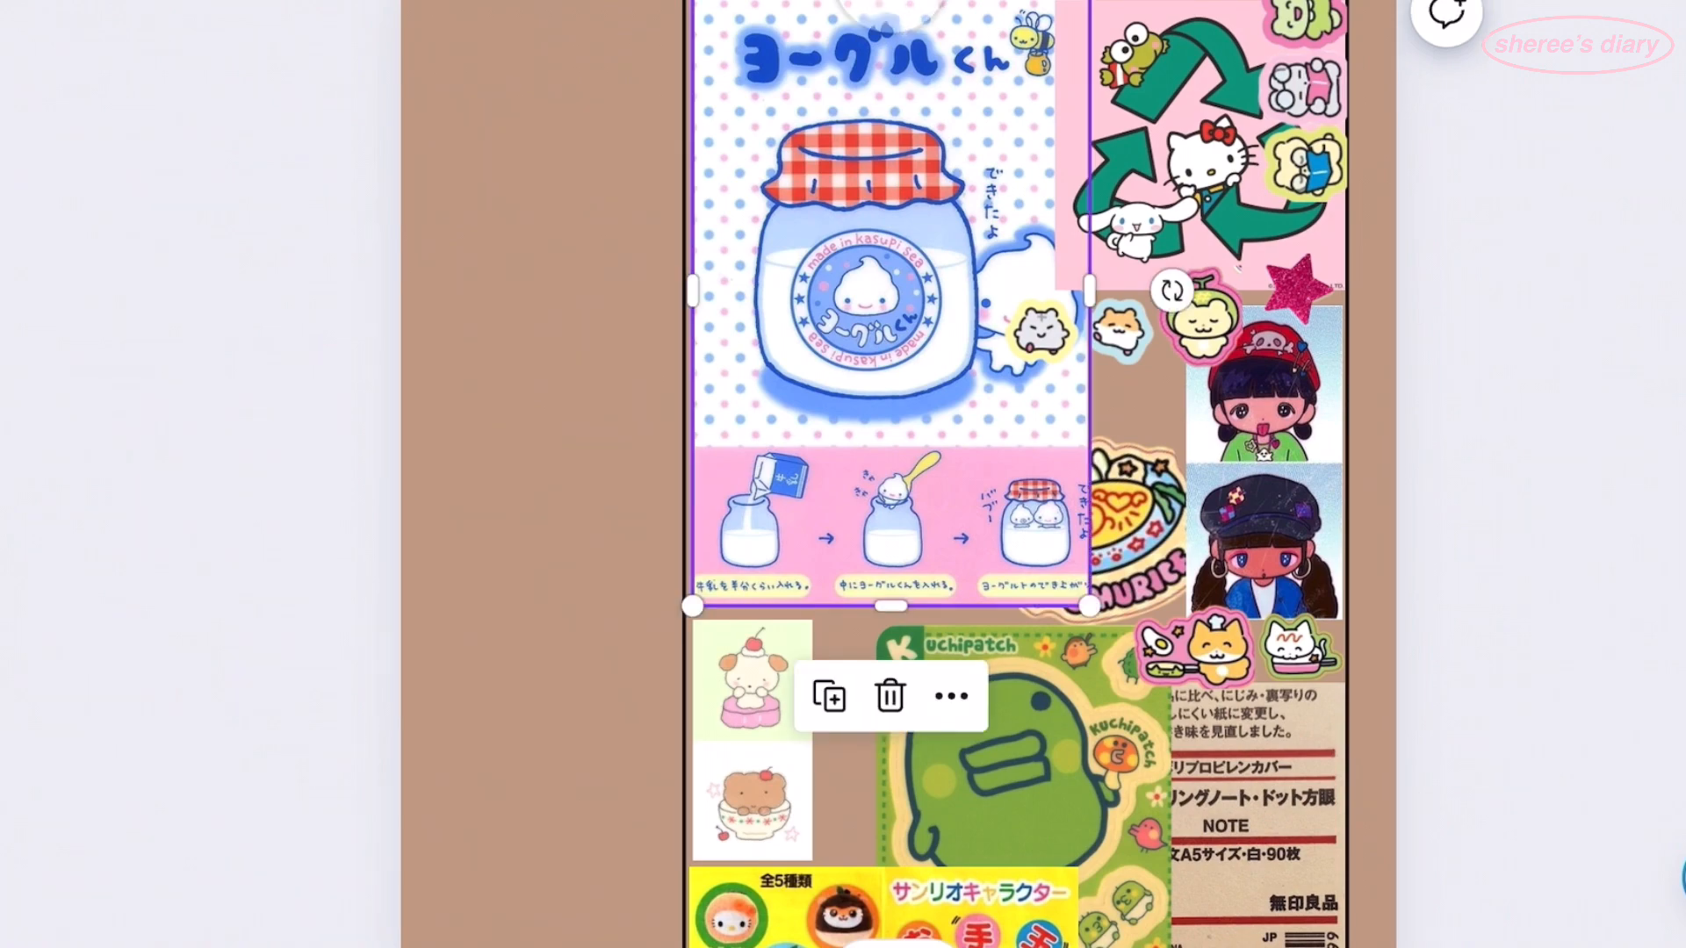
scroll(891, 8, up, 5)
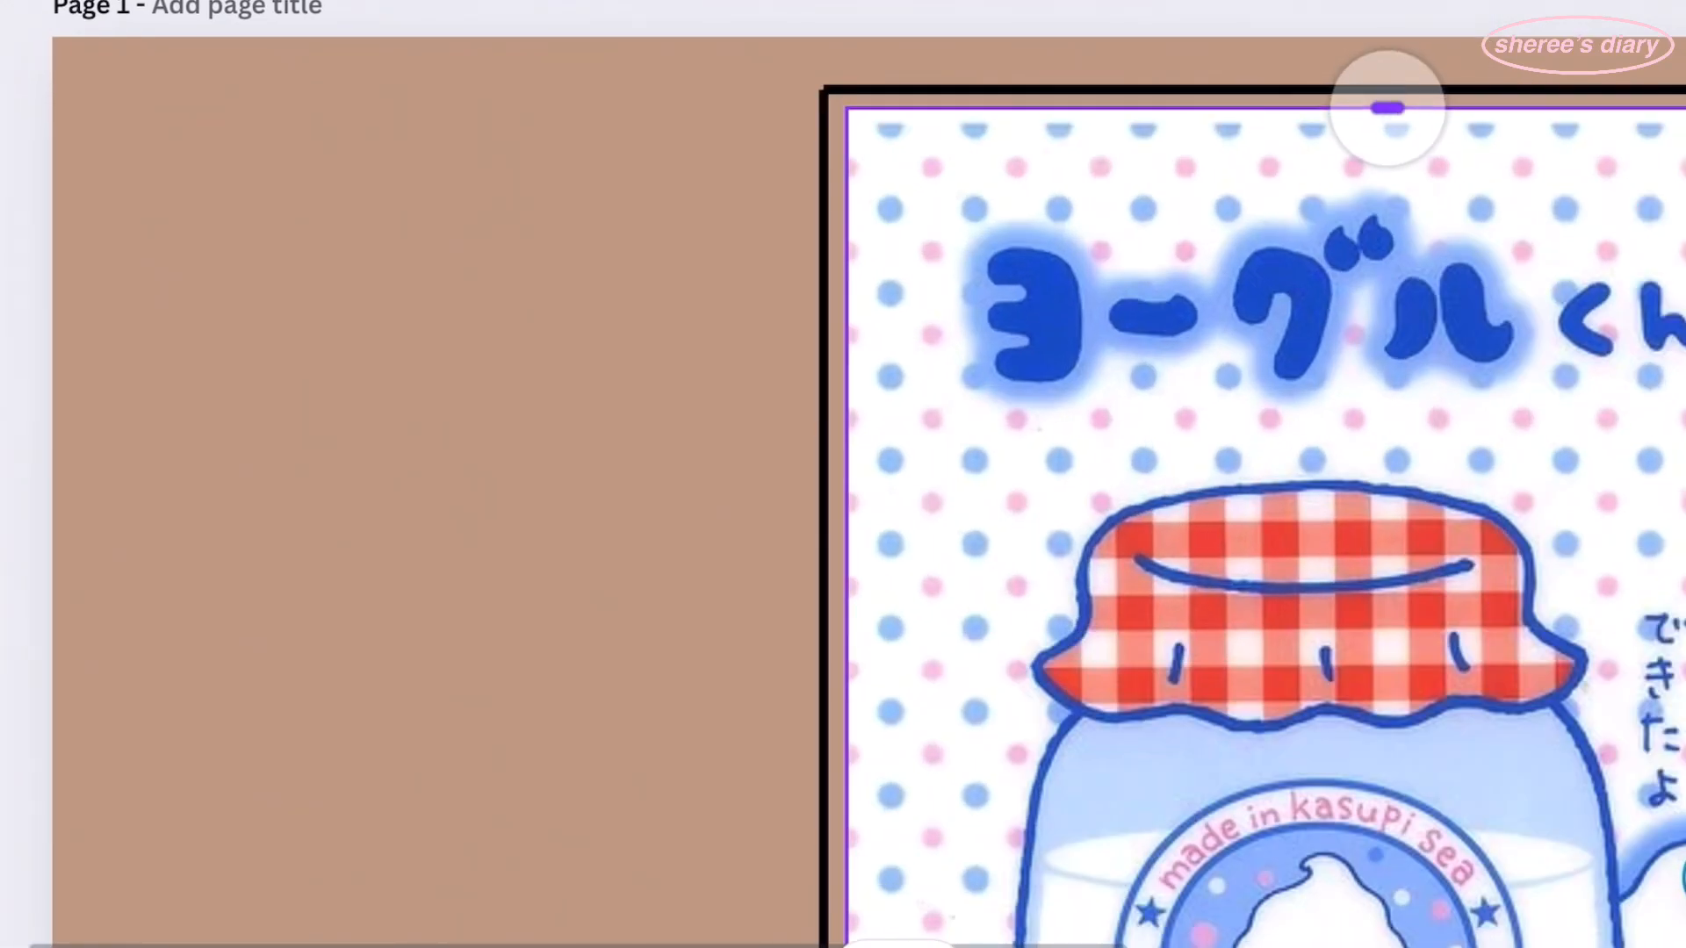
drag(1387, 118, 1387, 99)
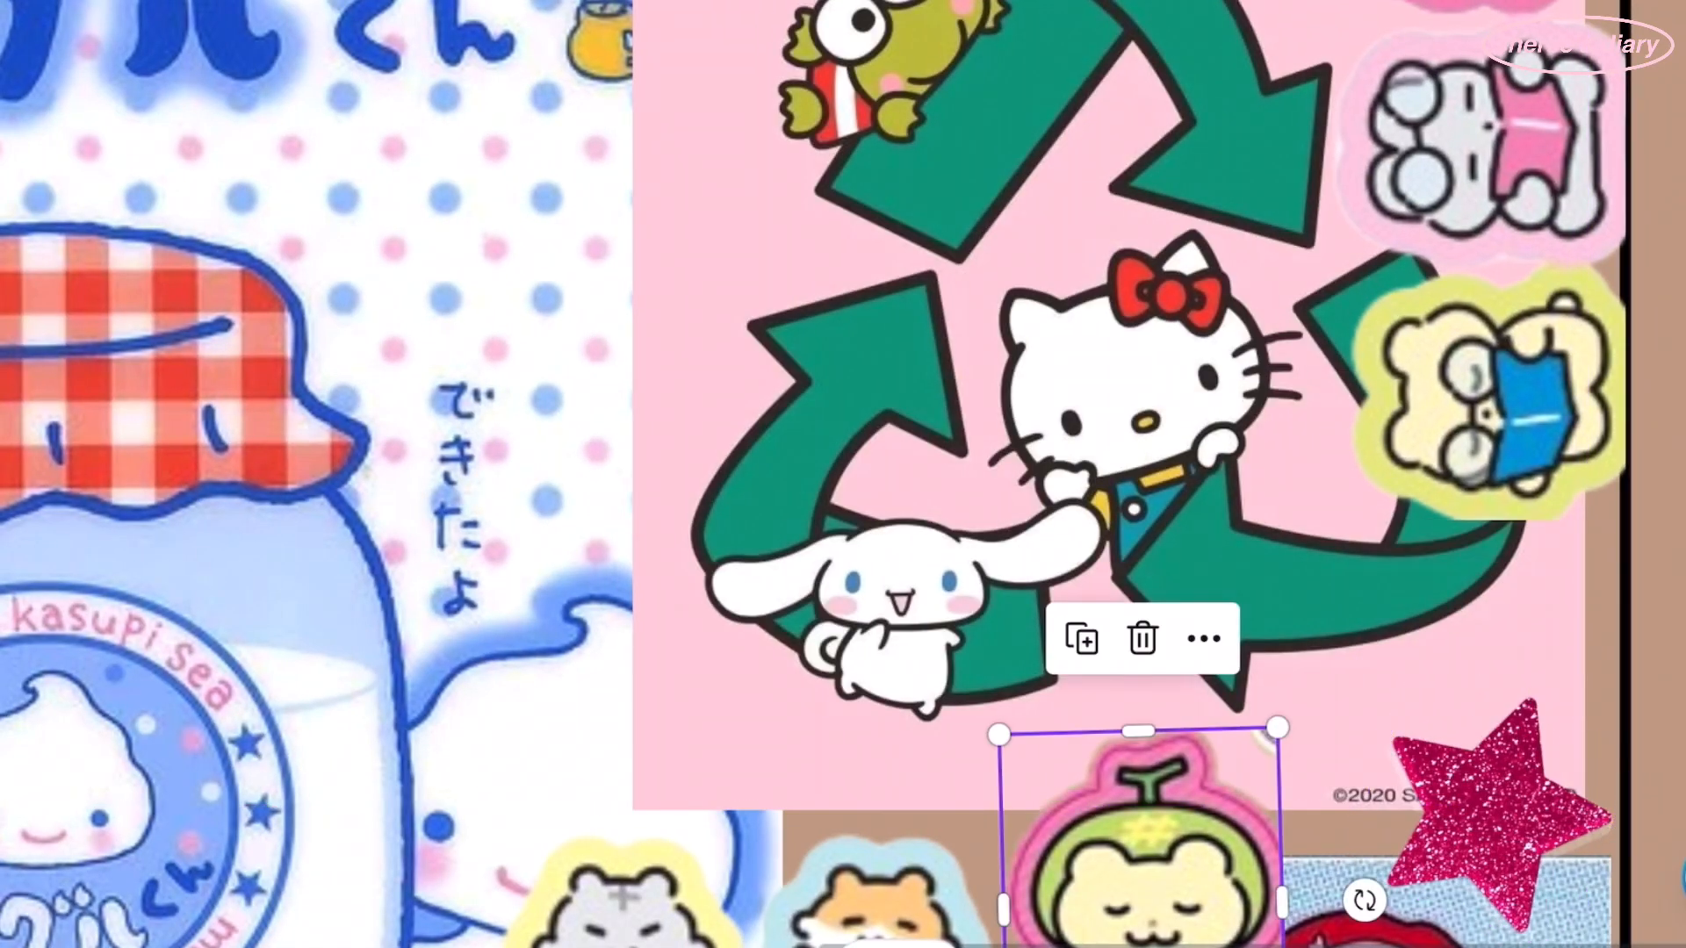
- Place translucent tape strips across the top edges of the recycling picture and the Kuchipatch sheet
click(1083, 113)
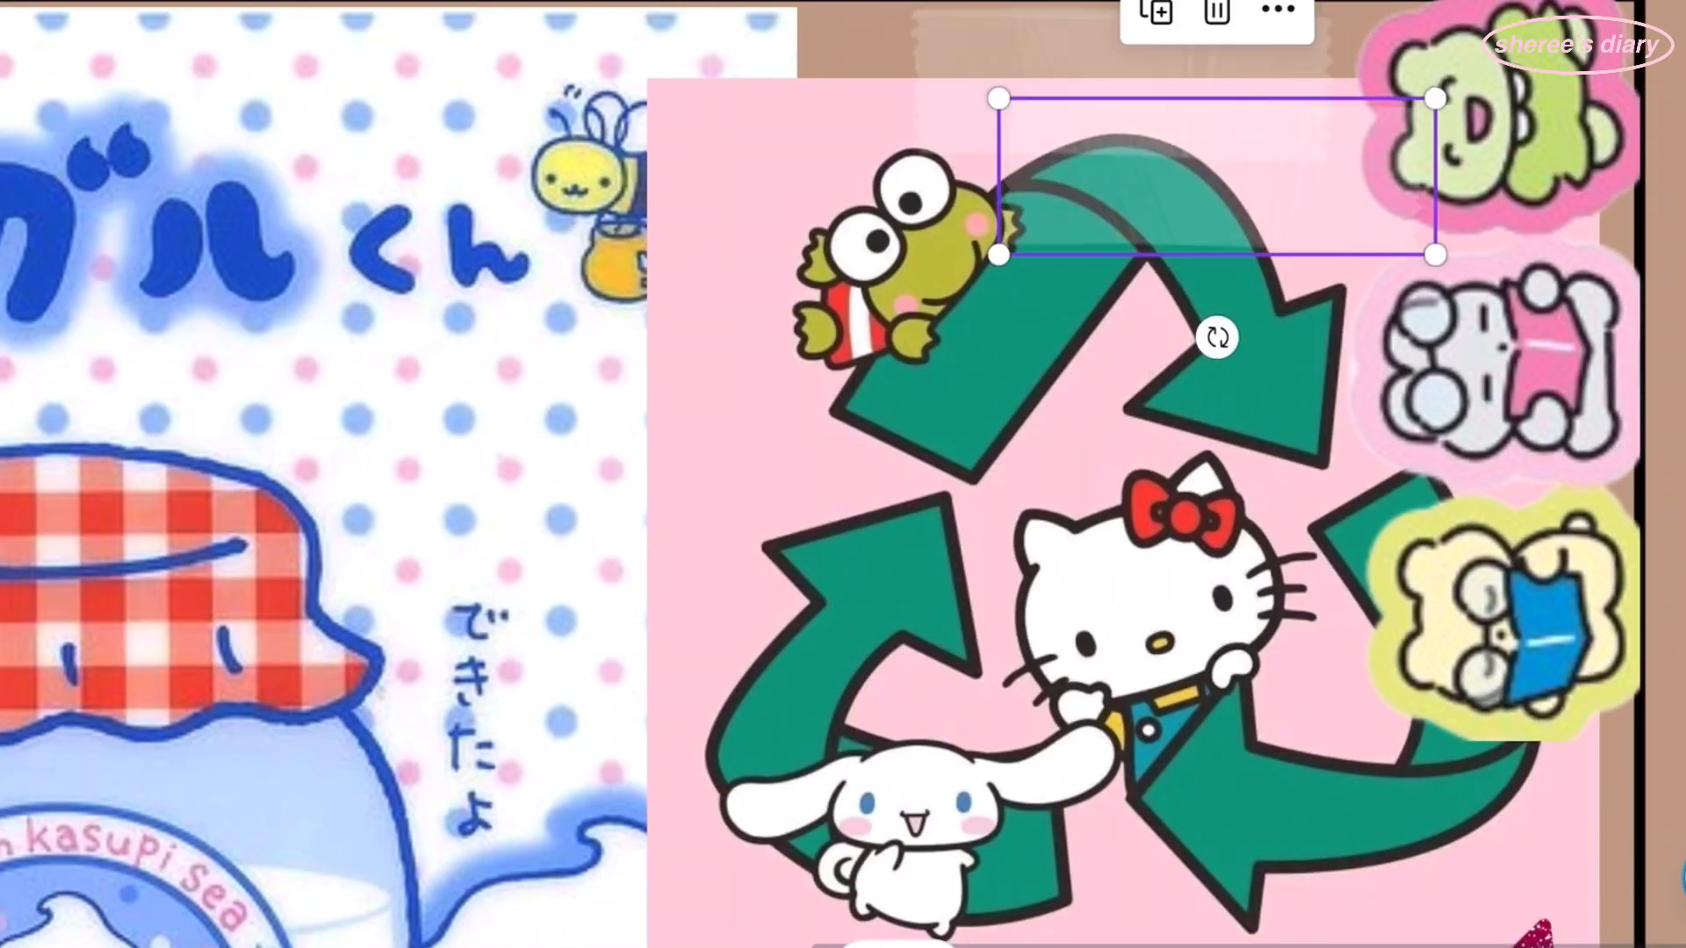
drag(1216, 176, 1138, 85)
drag(1007, 447, 830, 342)
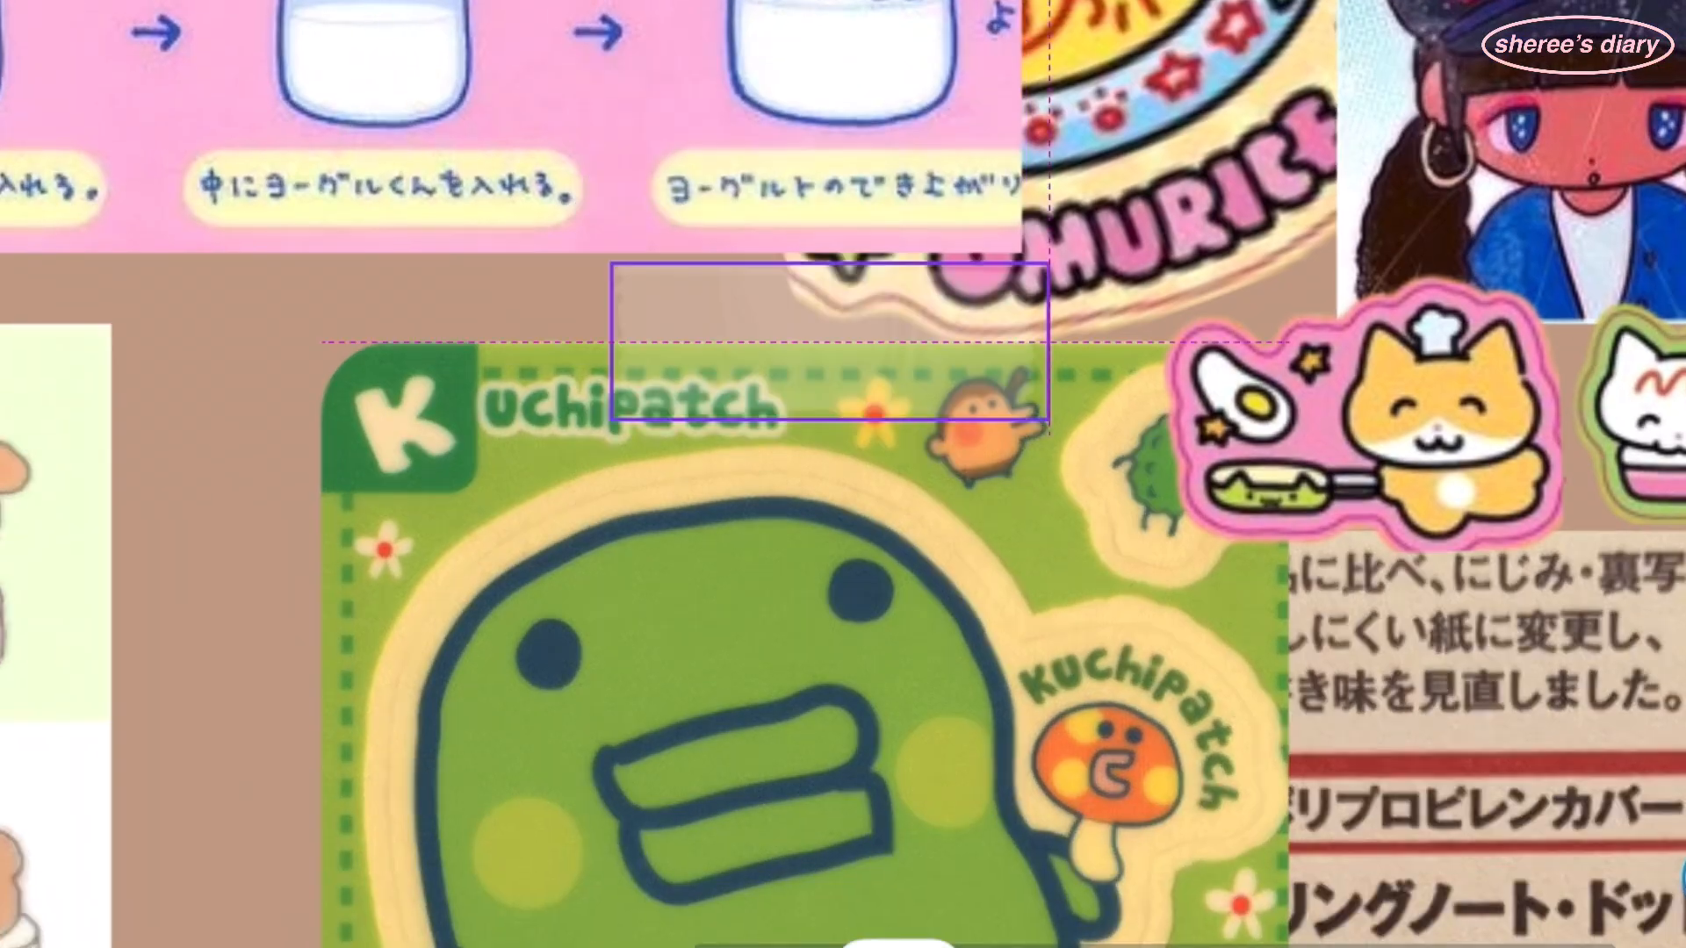
scroll(843, 474, down, 5)
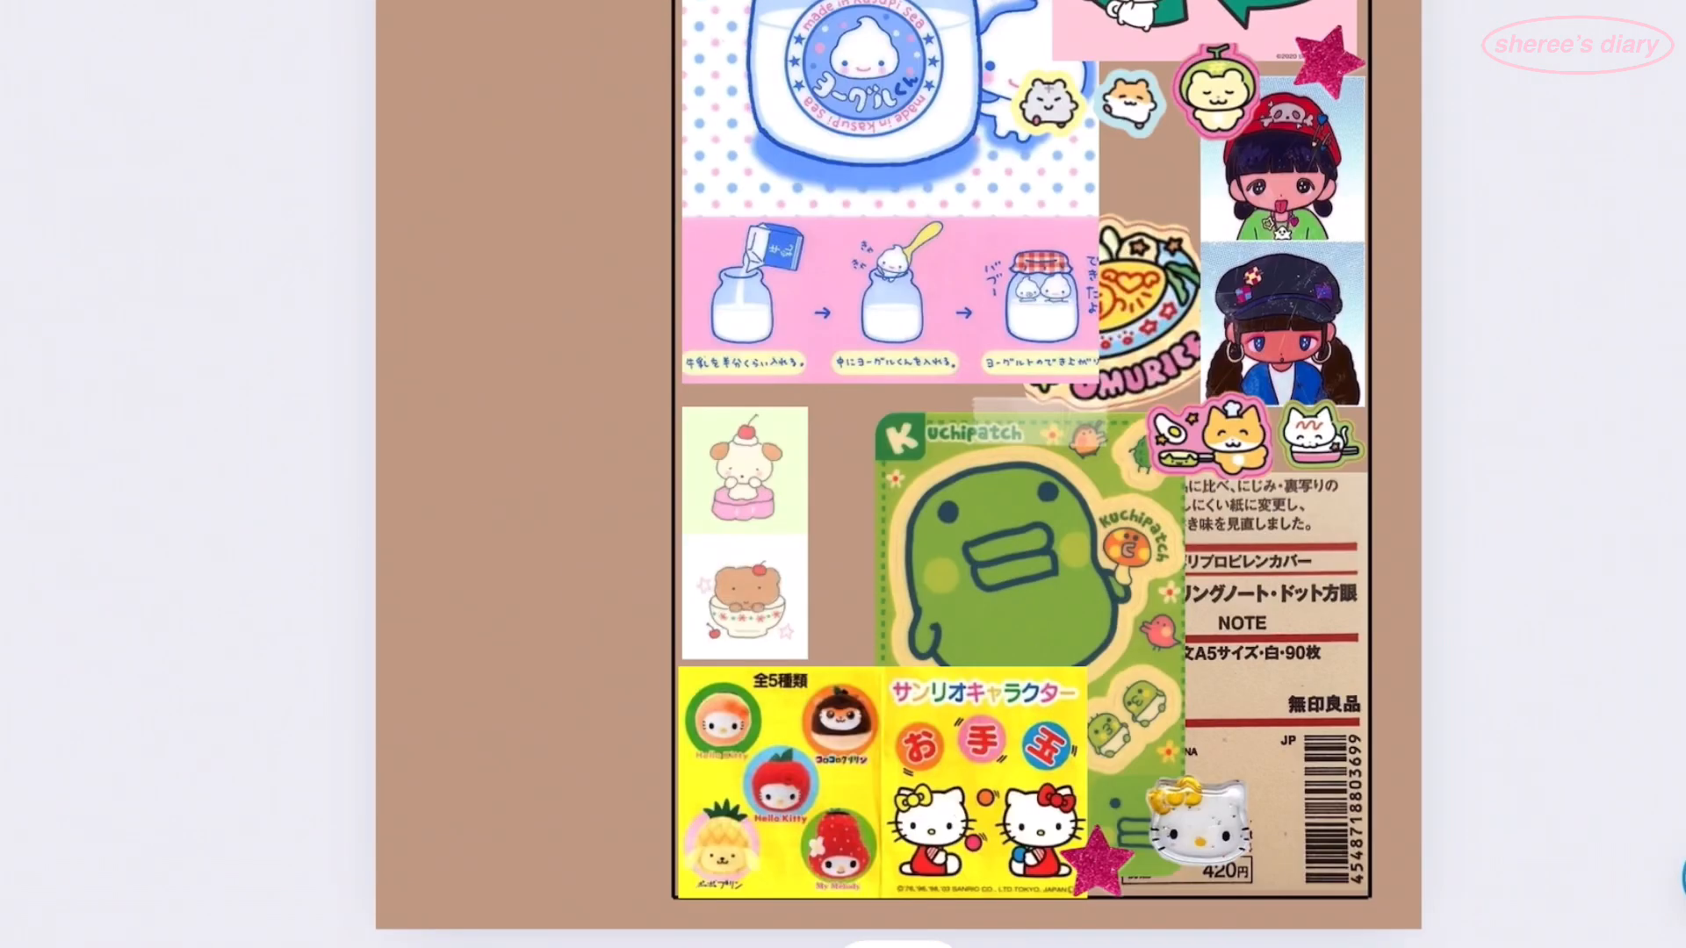
- Crop a cat sheet copy to the grey chef cat with the omelette and layer it between the bear picture and the Kuchipatch sheet
click(745, 614)
double_click(938, 560)
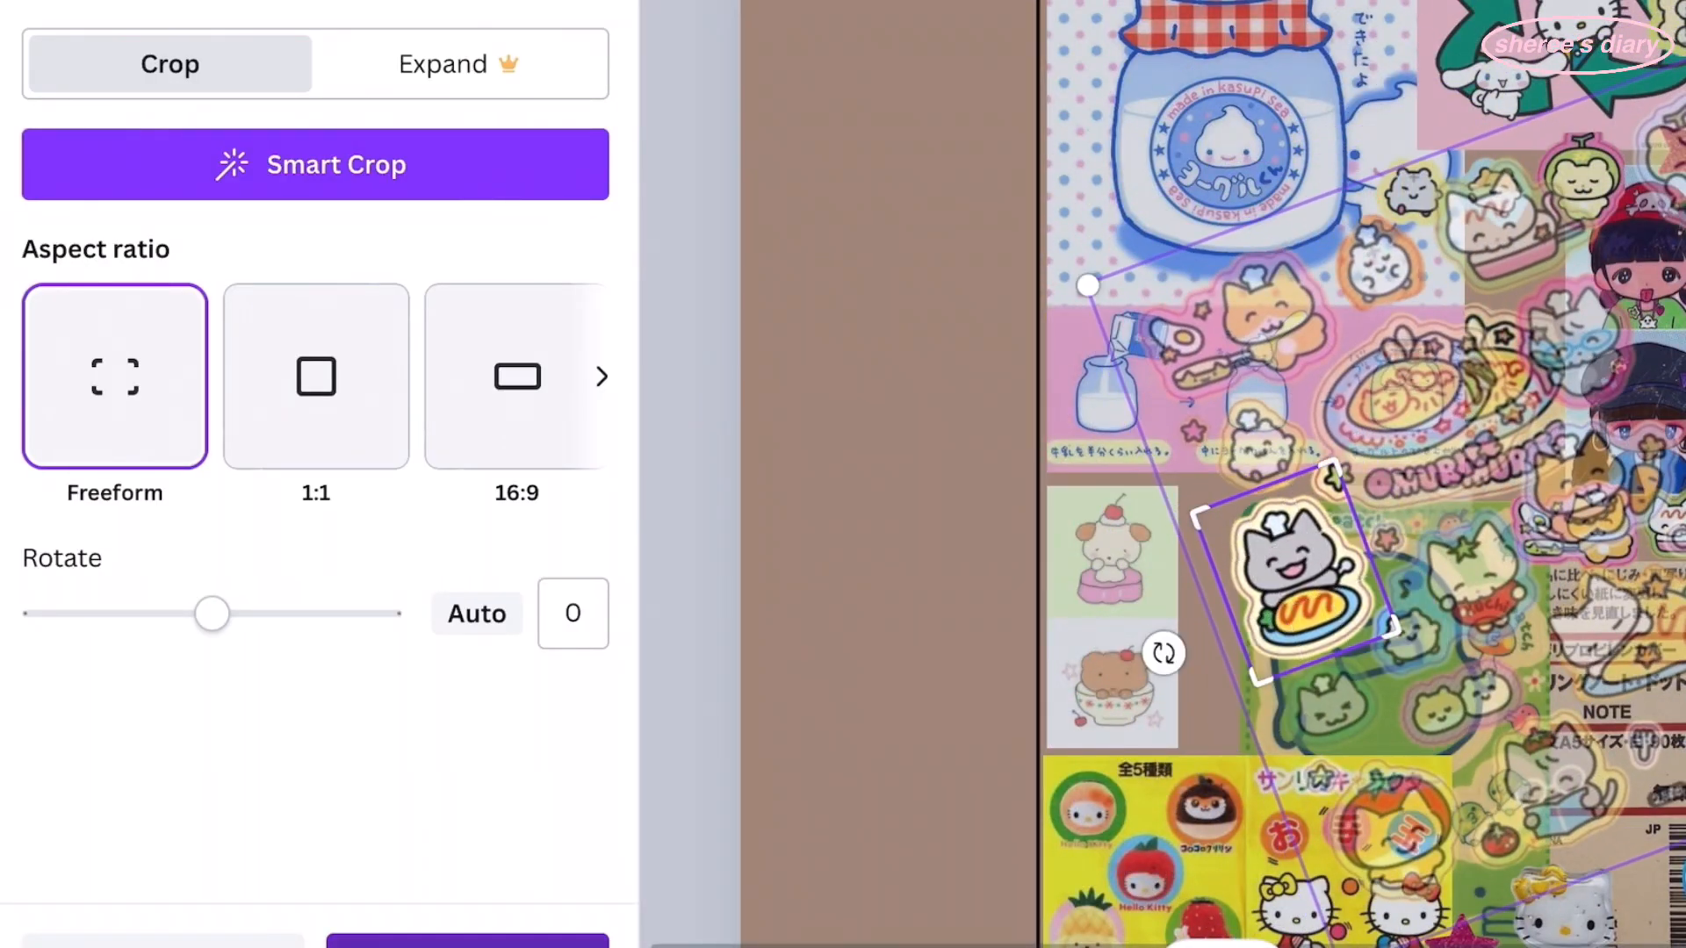
key(Return)
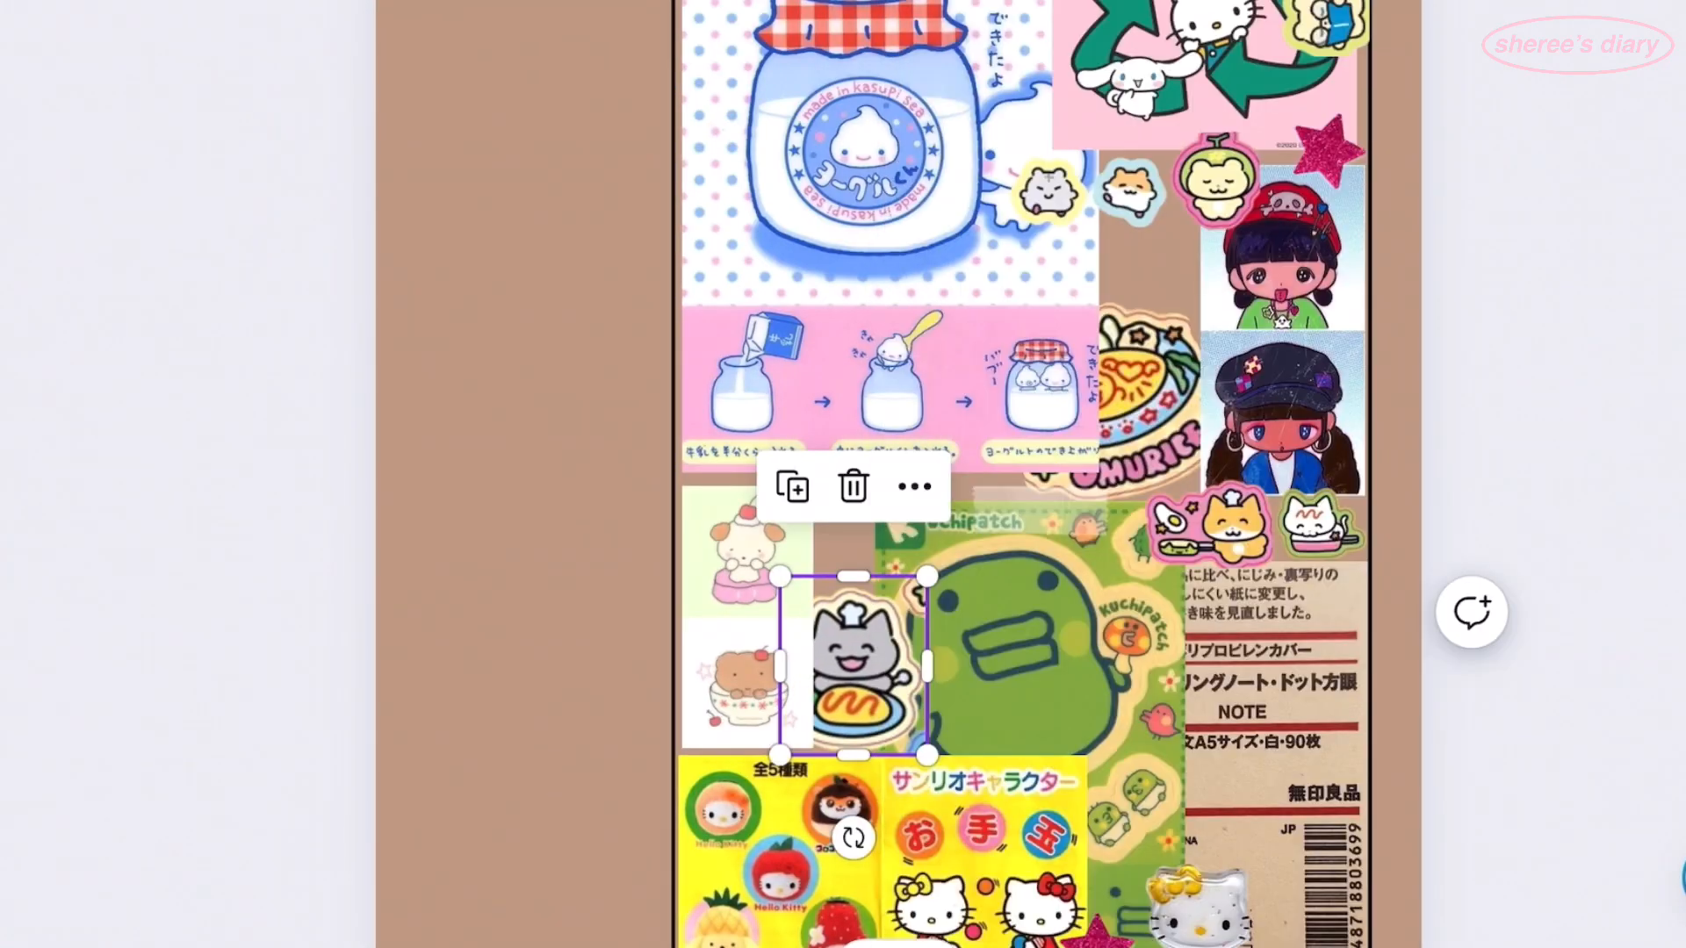
click(738, 619)
click(809, 395)
mouse_move(900, 331)
click(1419, 547)
click(853, 667)
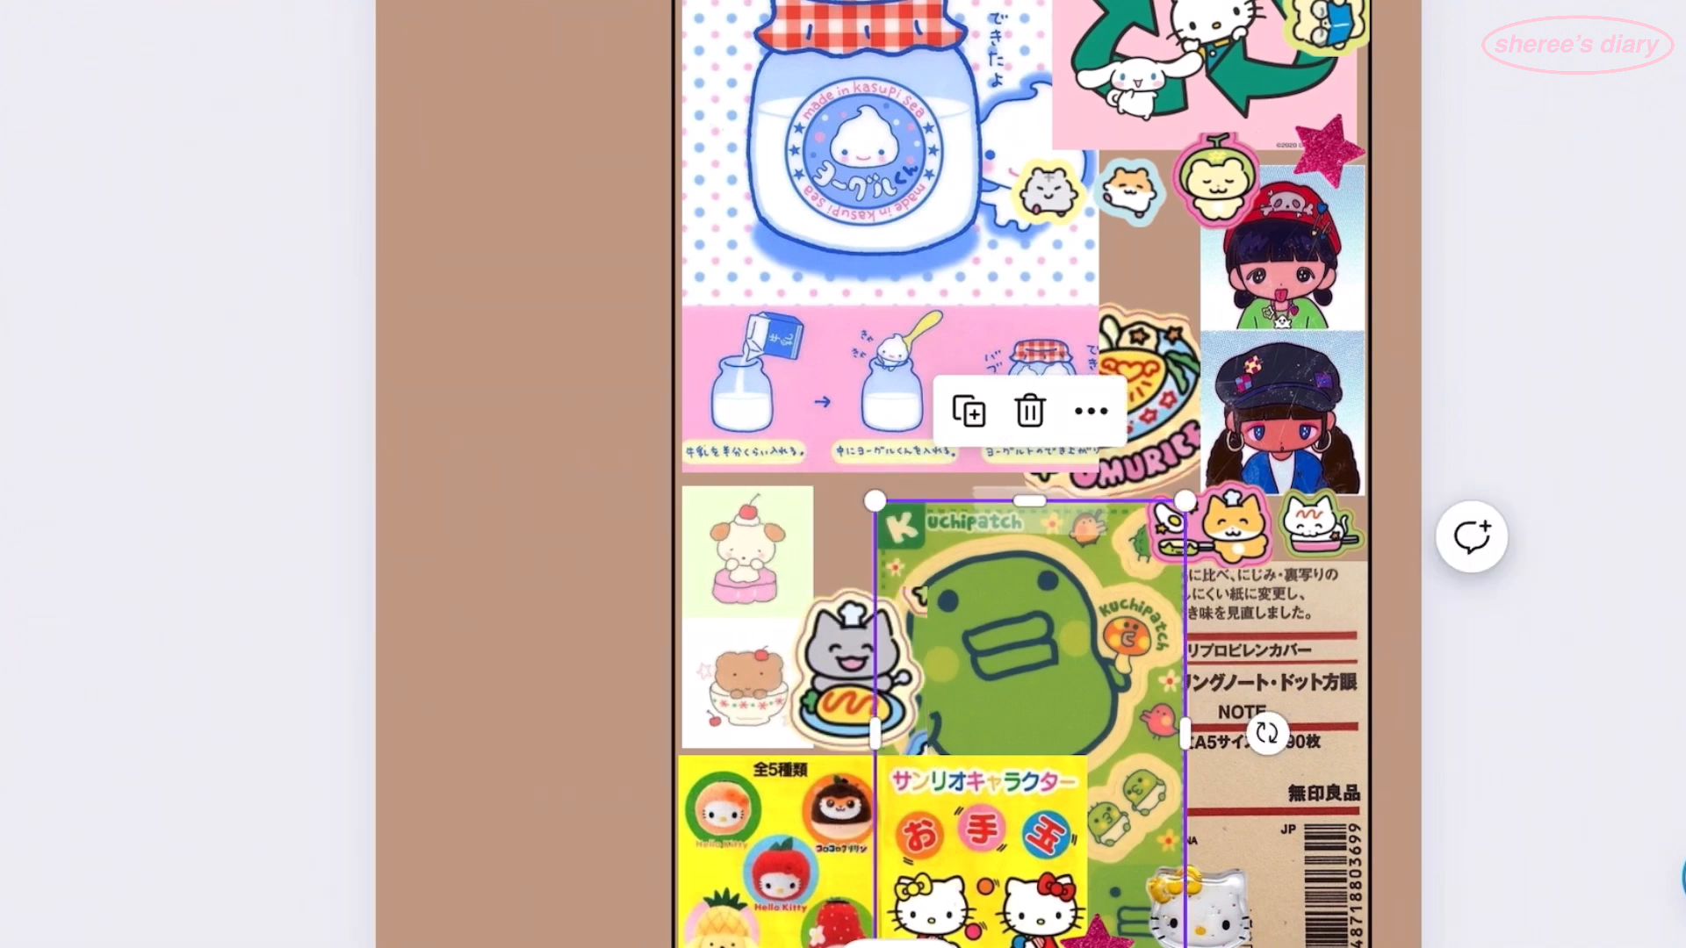
- Crop a copy of the hamster stickers to the single pink-outlined animal and place it beside the cherry-topped puppy
scroll(1023, 474, down, 1)
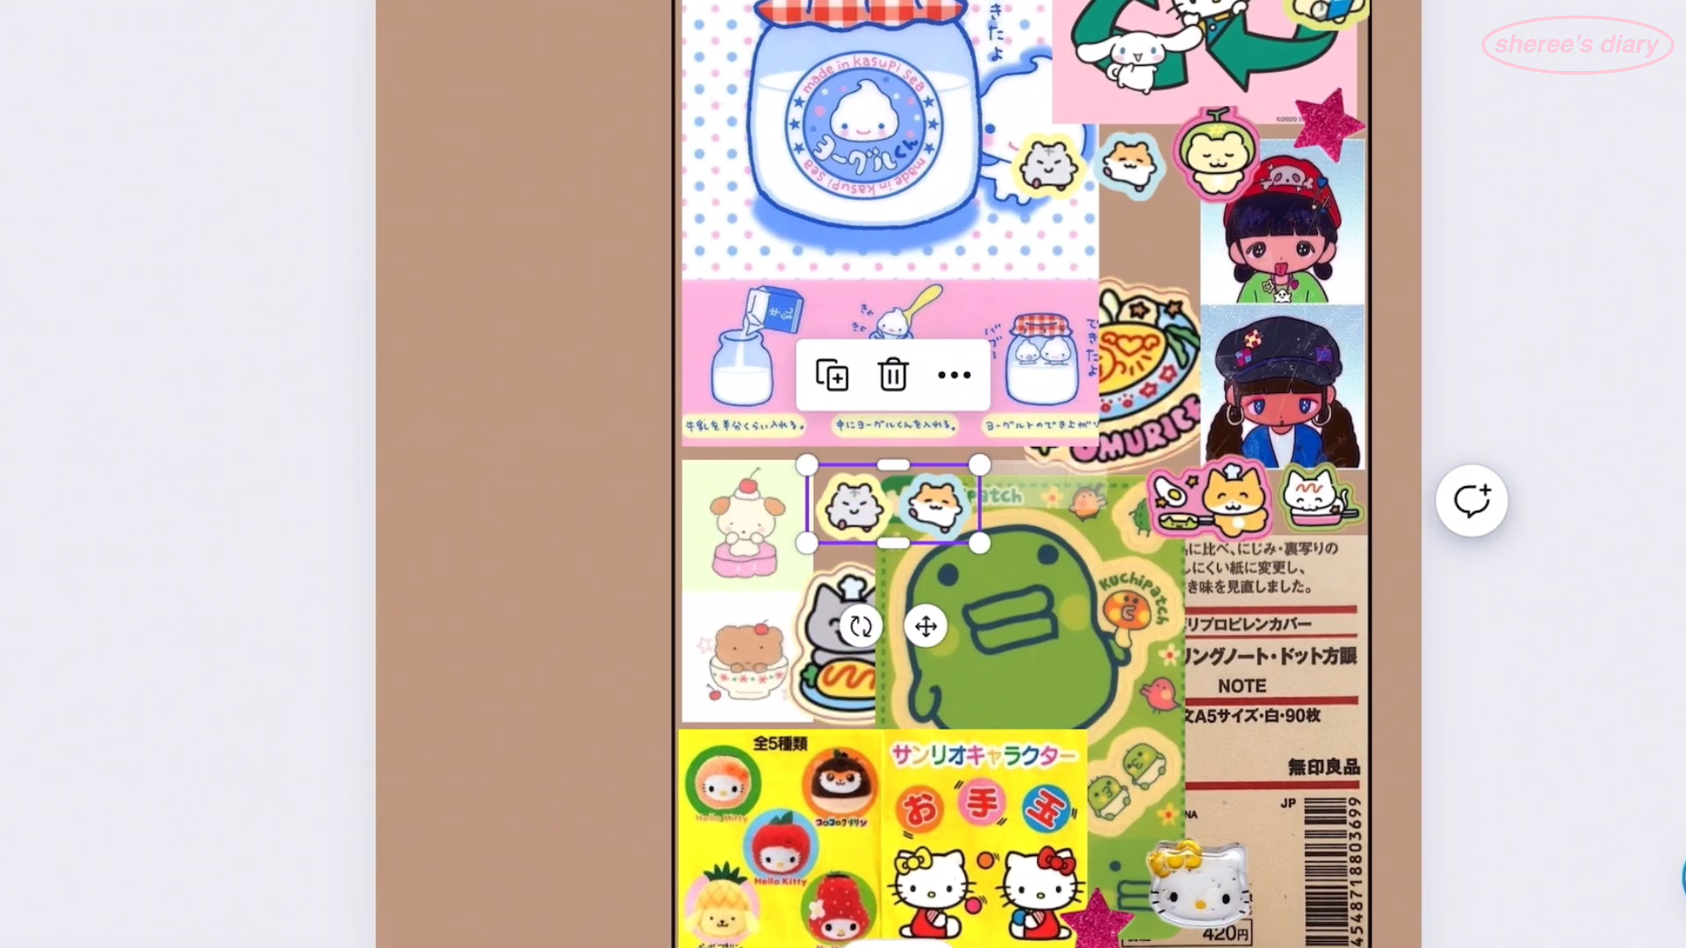
double_click(893, 505)
drag(1257, 504, 1054, 624)
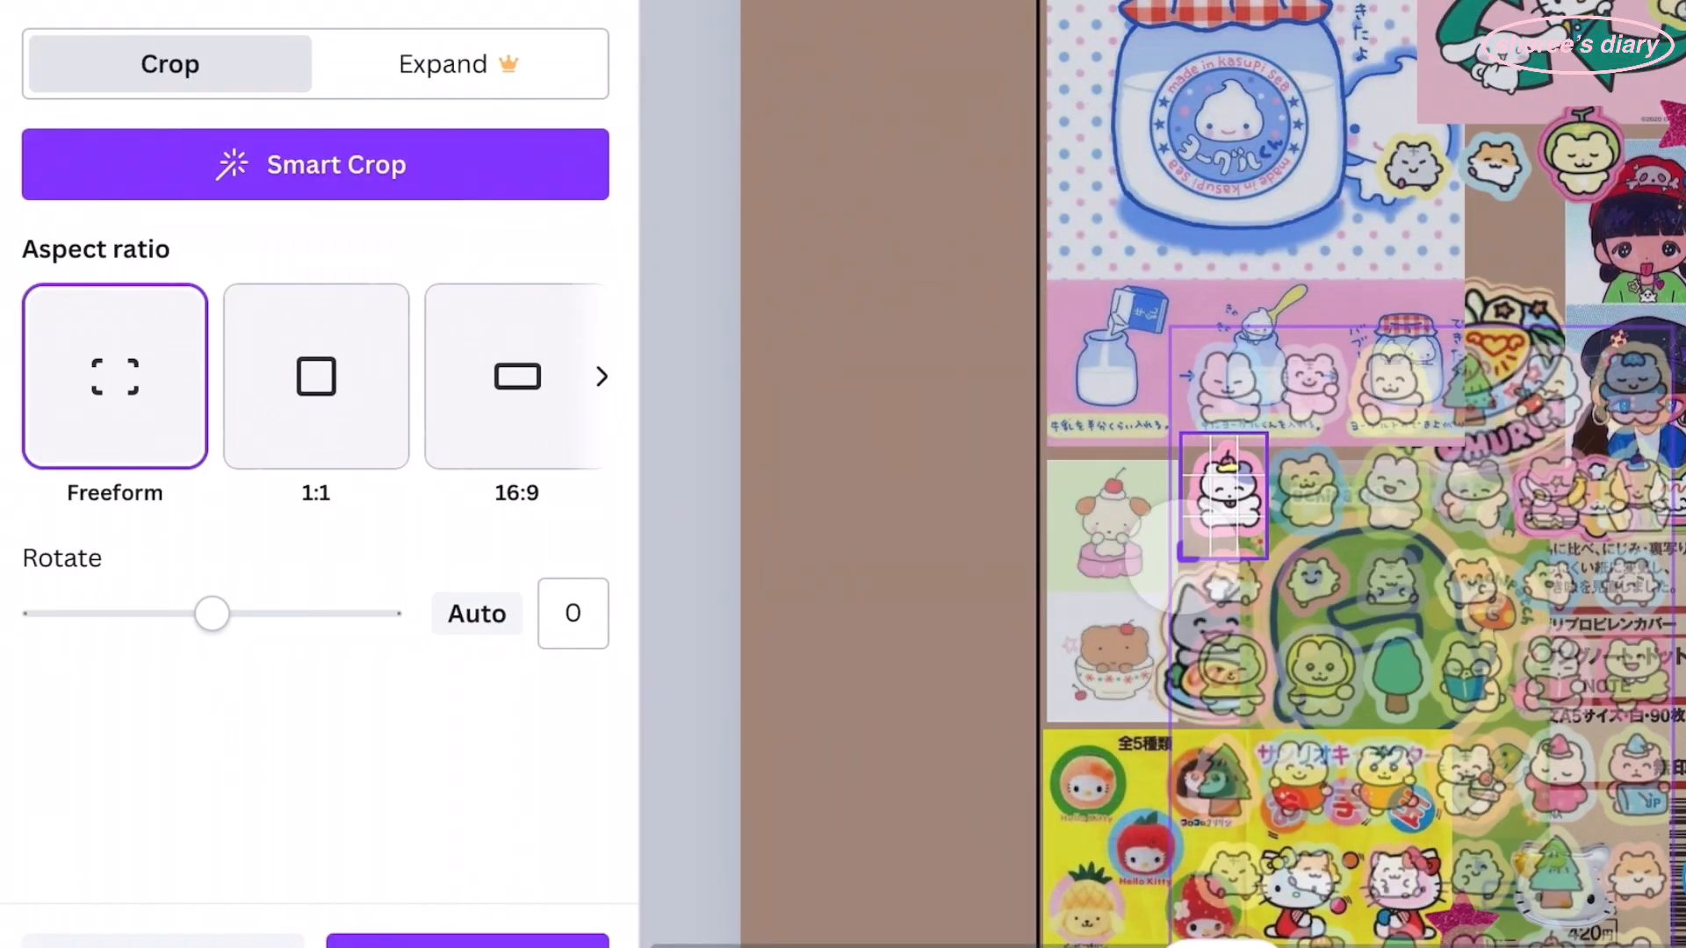
click(467, 940)
drag(865, 493, 842, 500)
- Place a silver glitter star on the yogurt strip's lower edge and crop a jelly sticker copy to the red-bow Hello Kitty in blue overalls
click(497, 576)
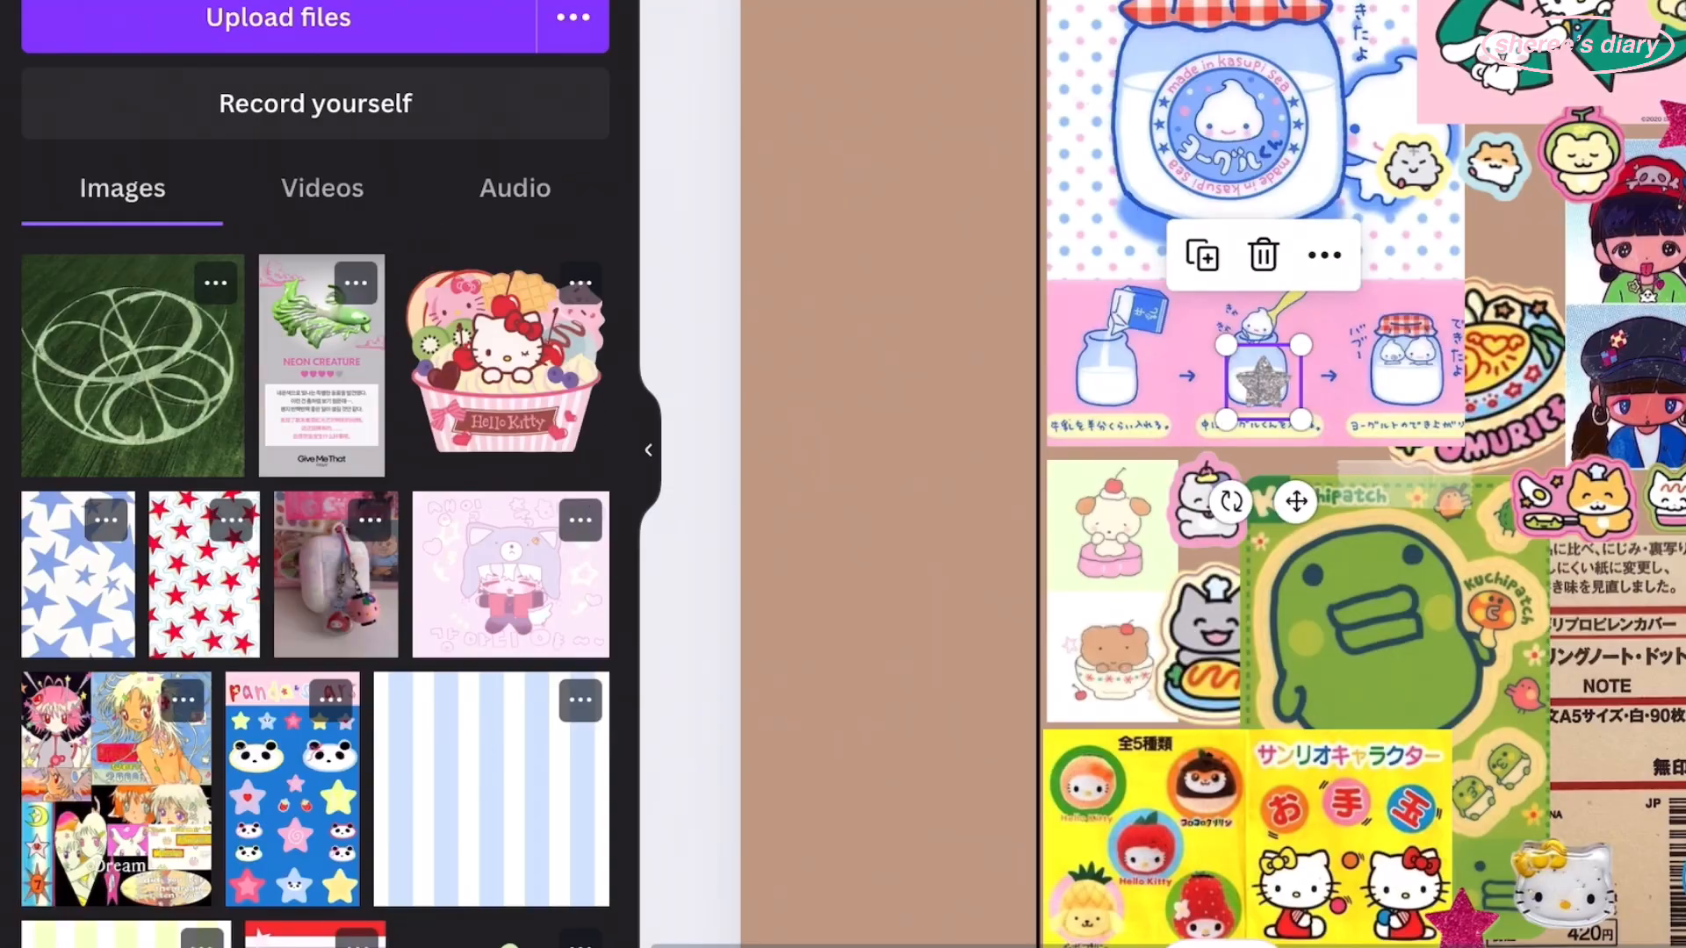
drag(1058, 332, 1052, 325)
click(1194, 887)
drag(1194, 887, 978, 320)
double_click(978, 320)
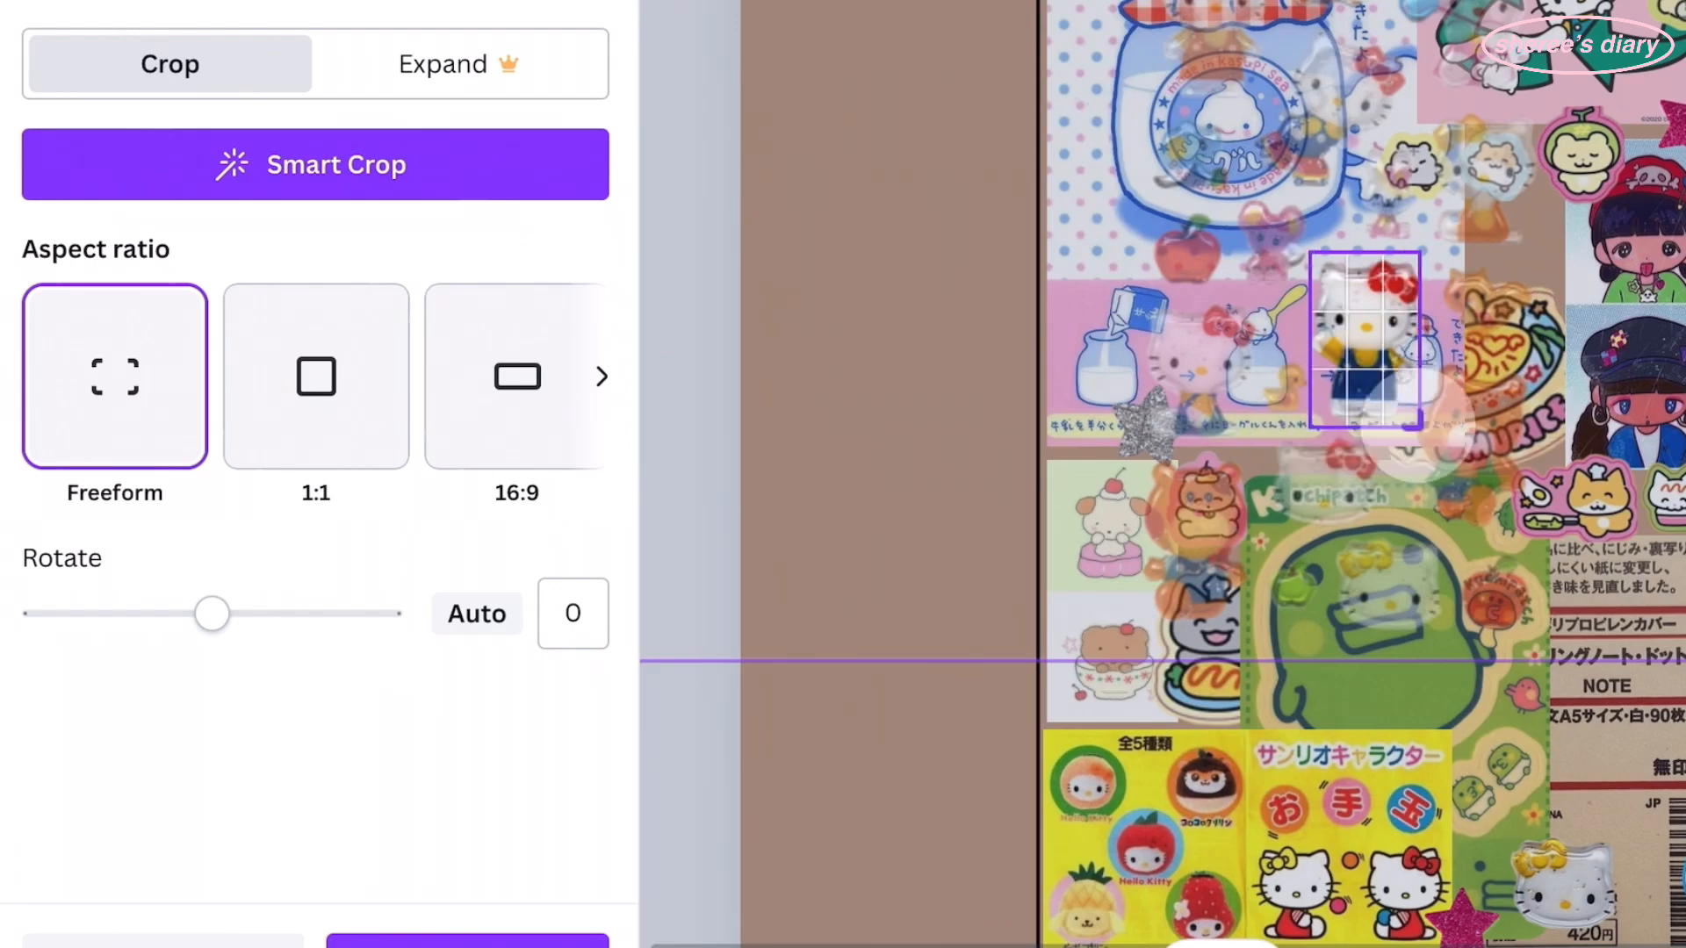
click(467, 941)
- Place a pink glitter star beside the yogurt jar and crop a cat sticker copy to the grey chef cat with blue glasses
drag(1126, 909, 708, 211)
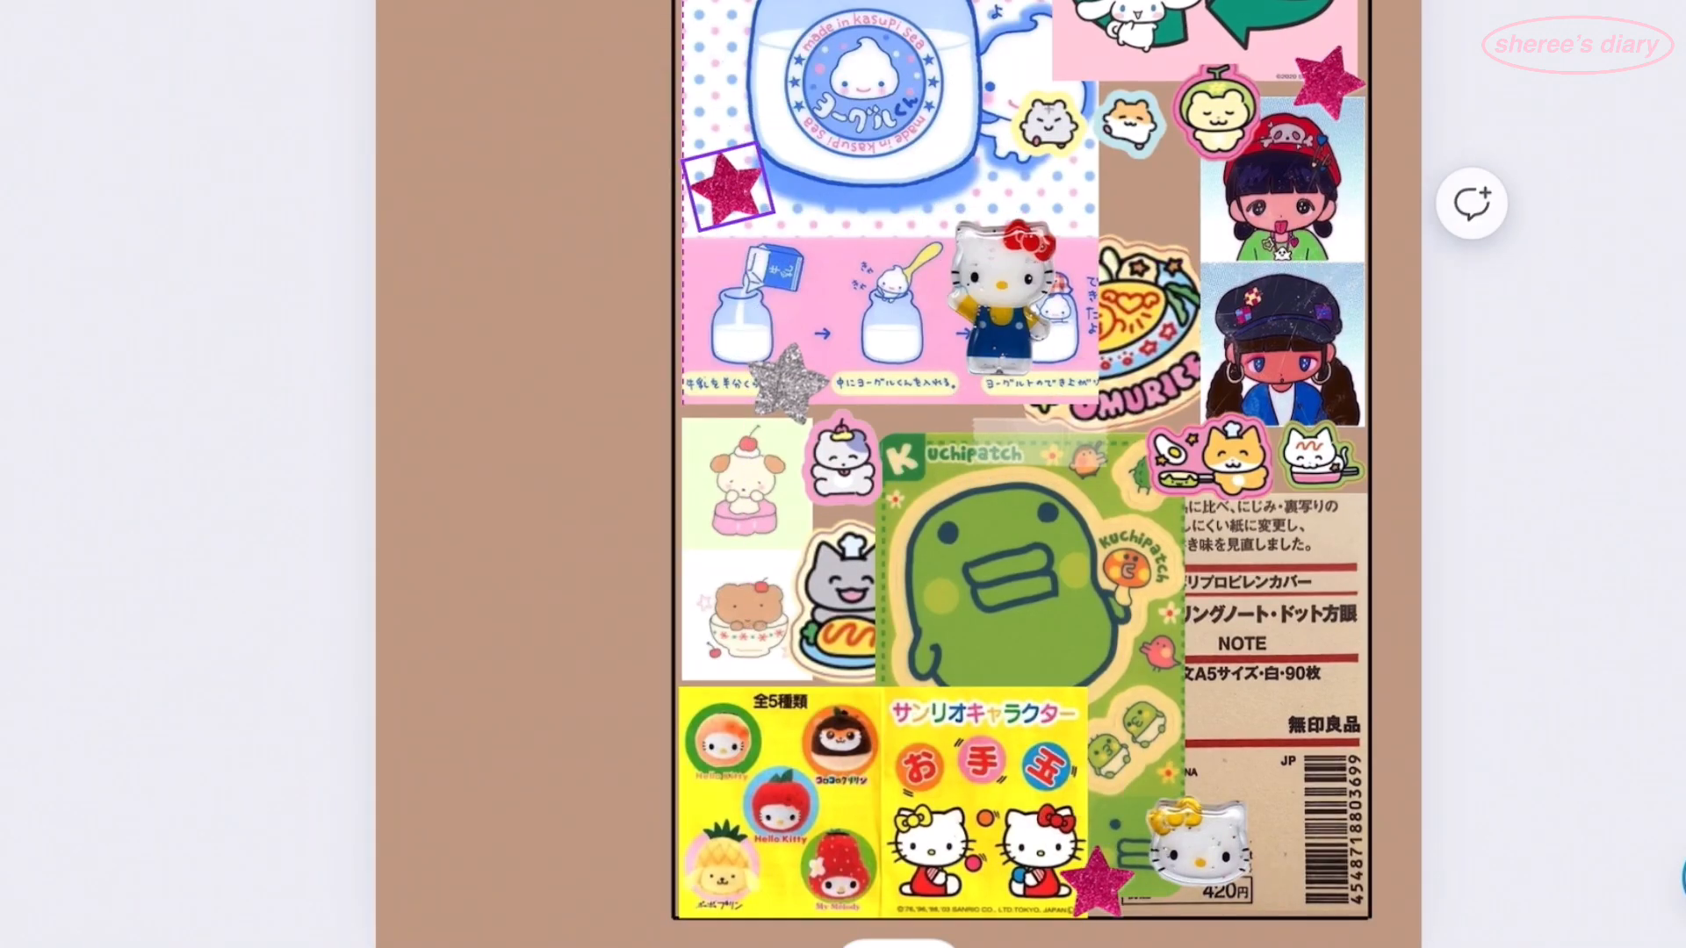
scroll(1019, 474, up, 2)
click(1016, 386)
double_click(1346, 395)
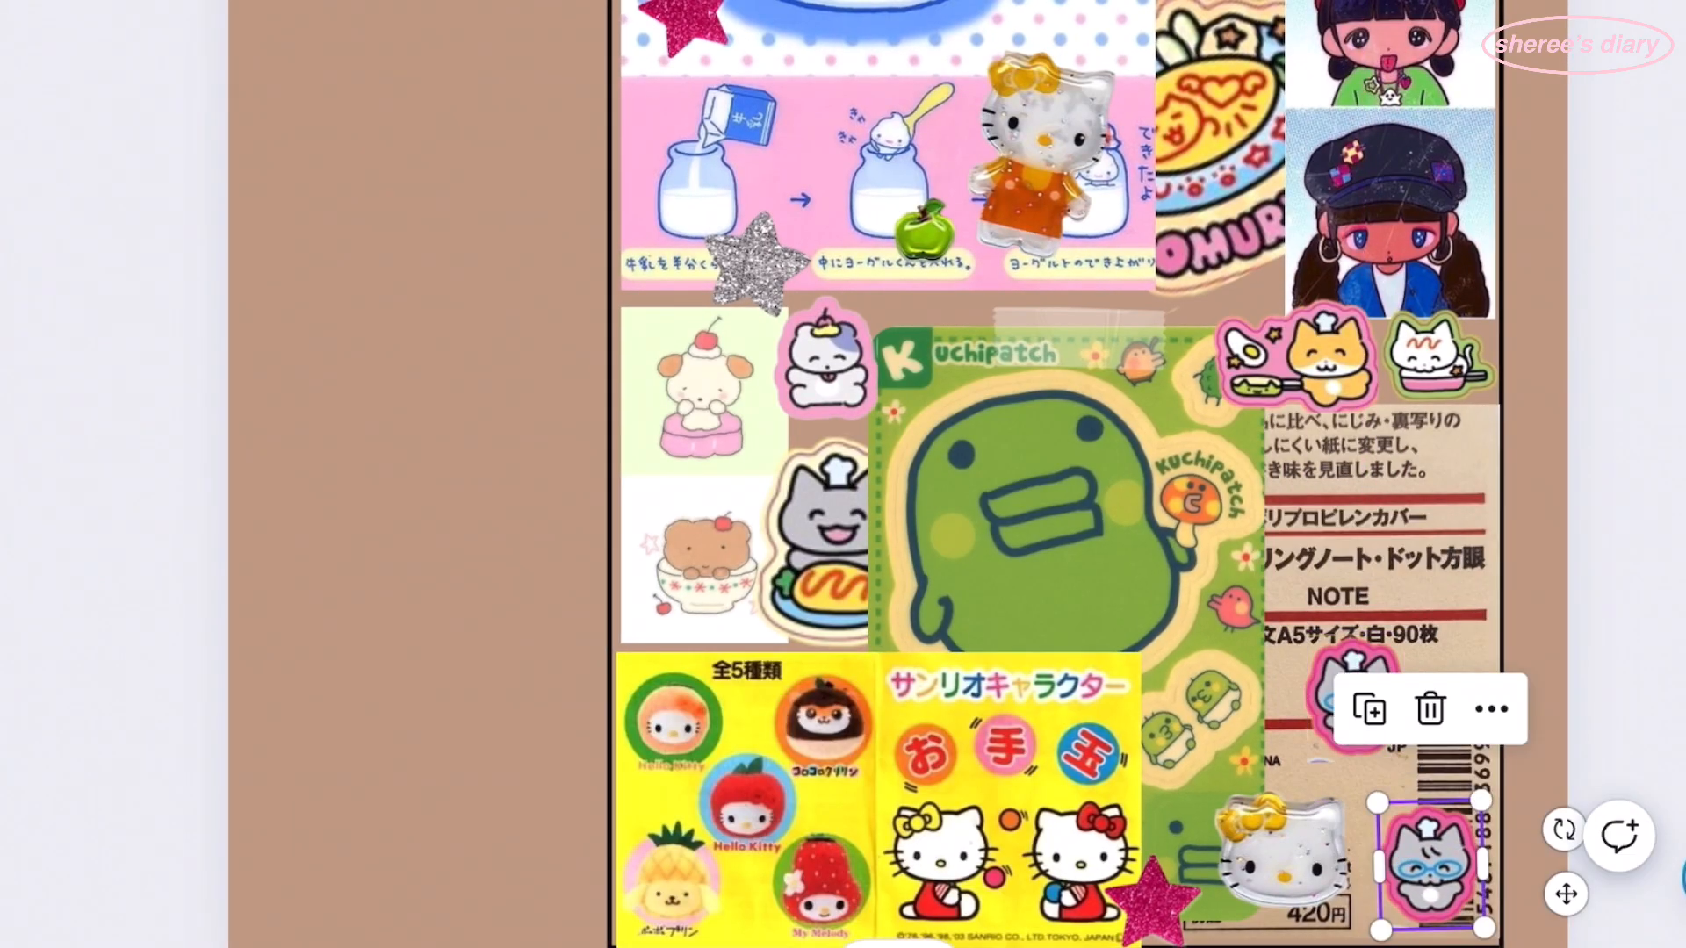
- Place the twin melon-turtle sticker on the kraft notebook label and bring a faceted crystal star onto the cover
scroll(1474, 928, up, 5)
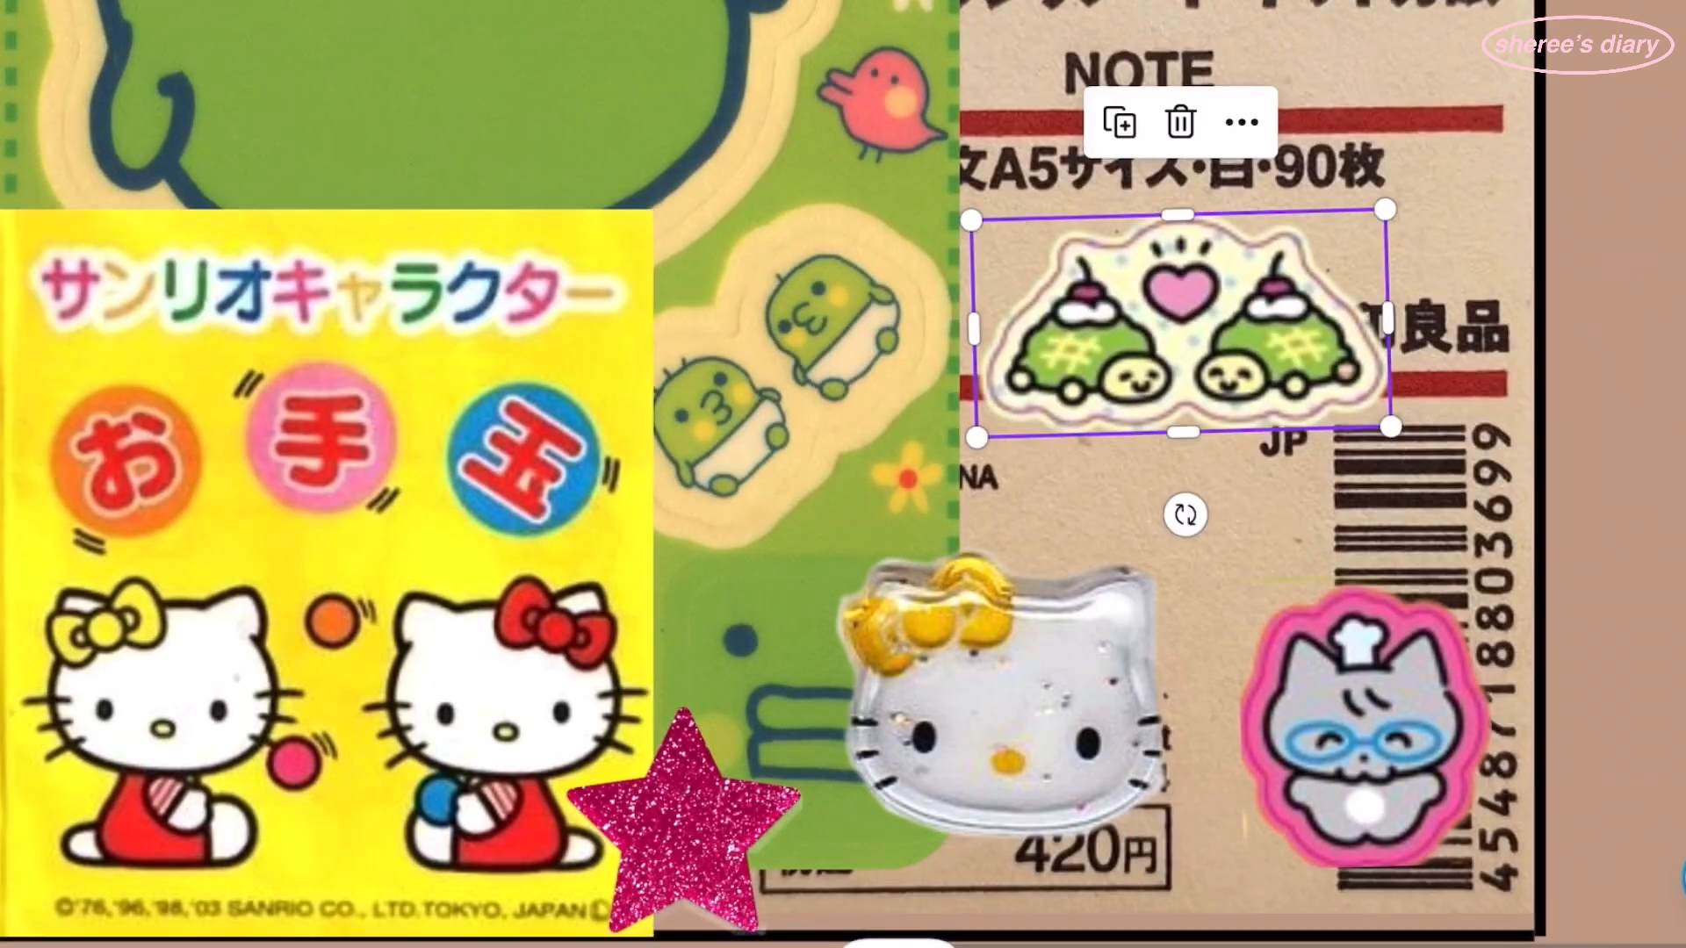
scroll(1229, 615, down, 5)
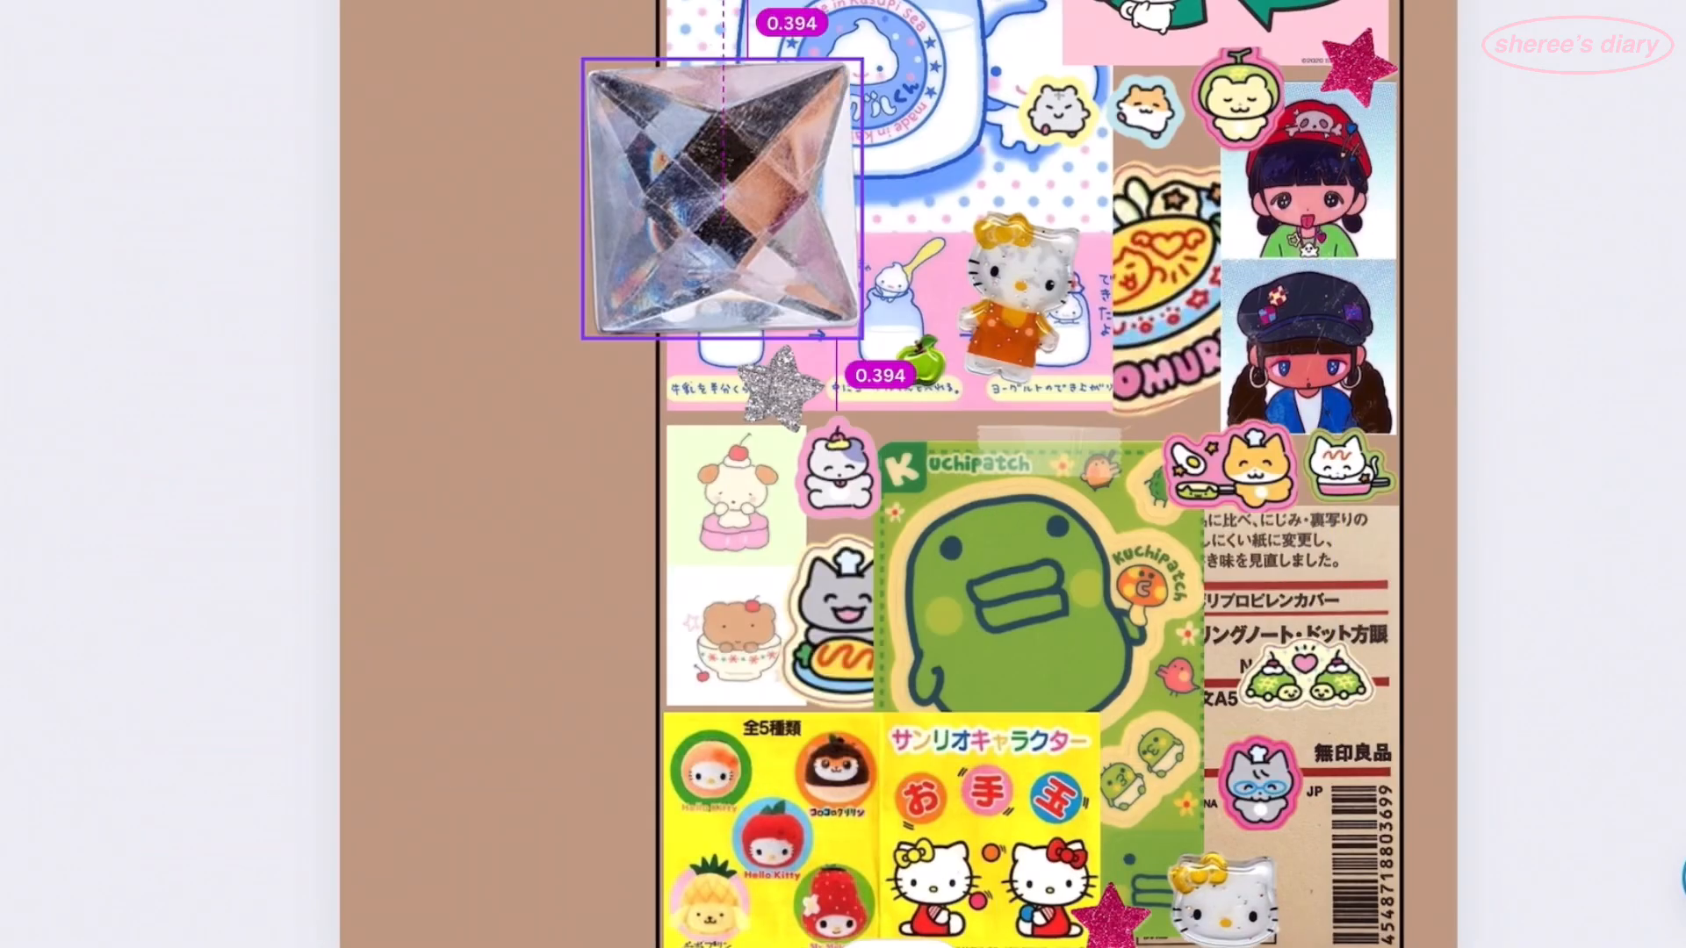
drag(722, 199, 924, 406)
- Move the blue-glasses chef cat onto the barcode and shift the twin melon-turtle sticker lower on the kraft label
drag(1261, 781, 1353, 862)
click(1306, 674)
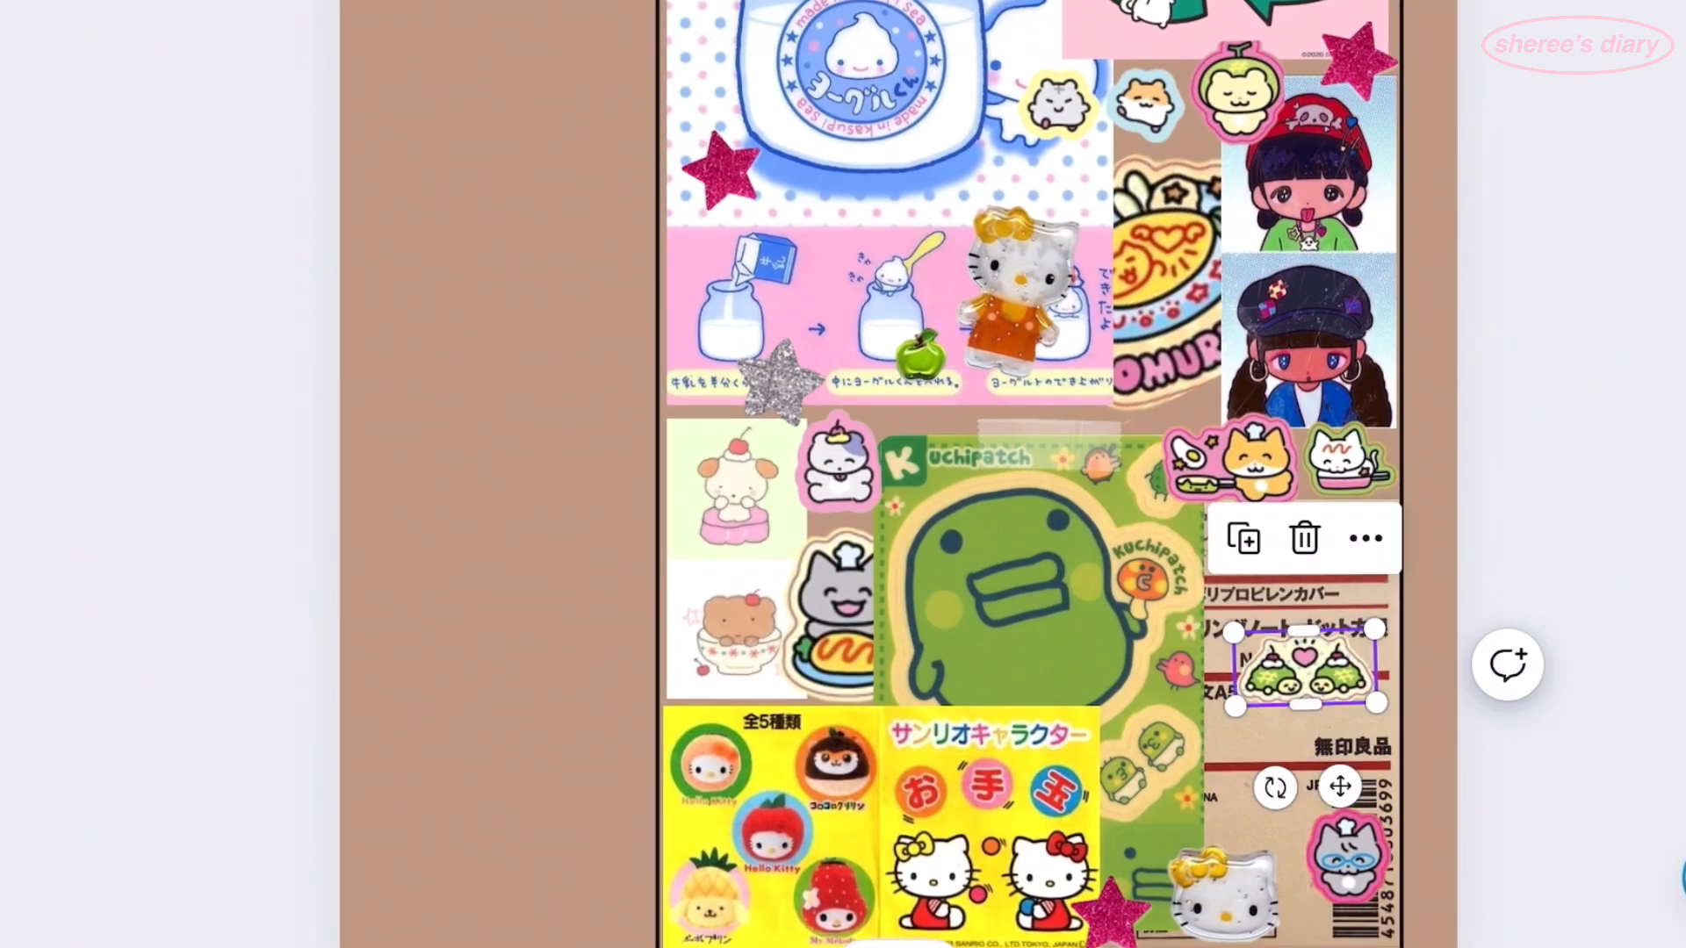
drag(1306, 674, 1287, 734)
scroll(1286, 734, down, 1)
click(1225, 881)
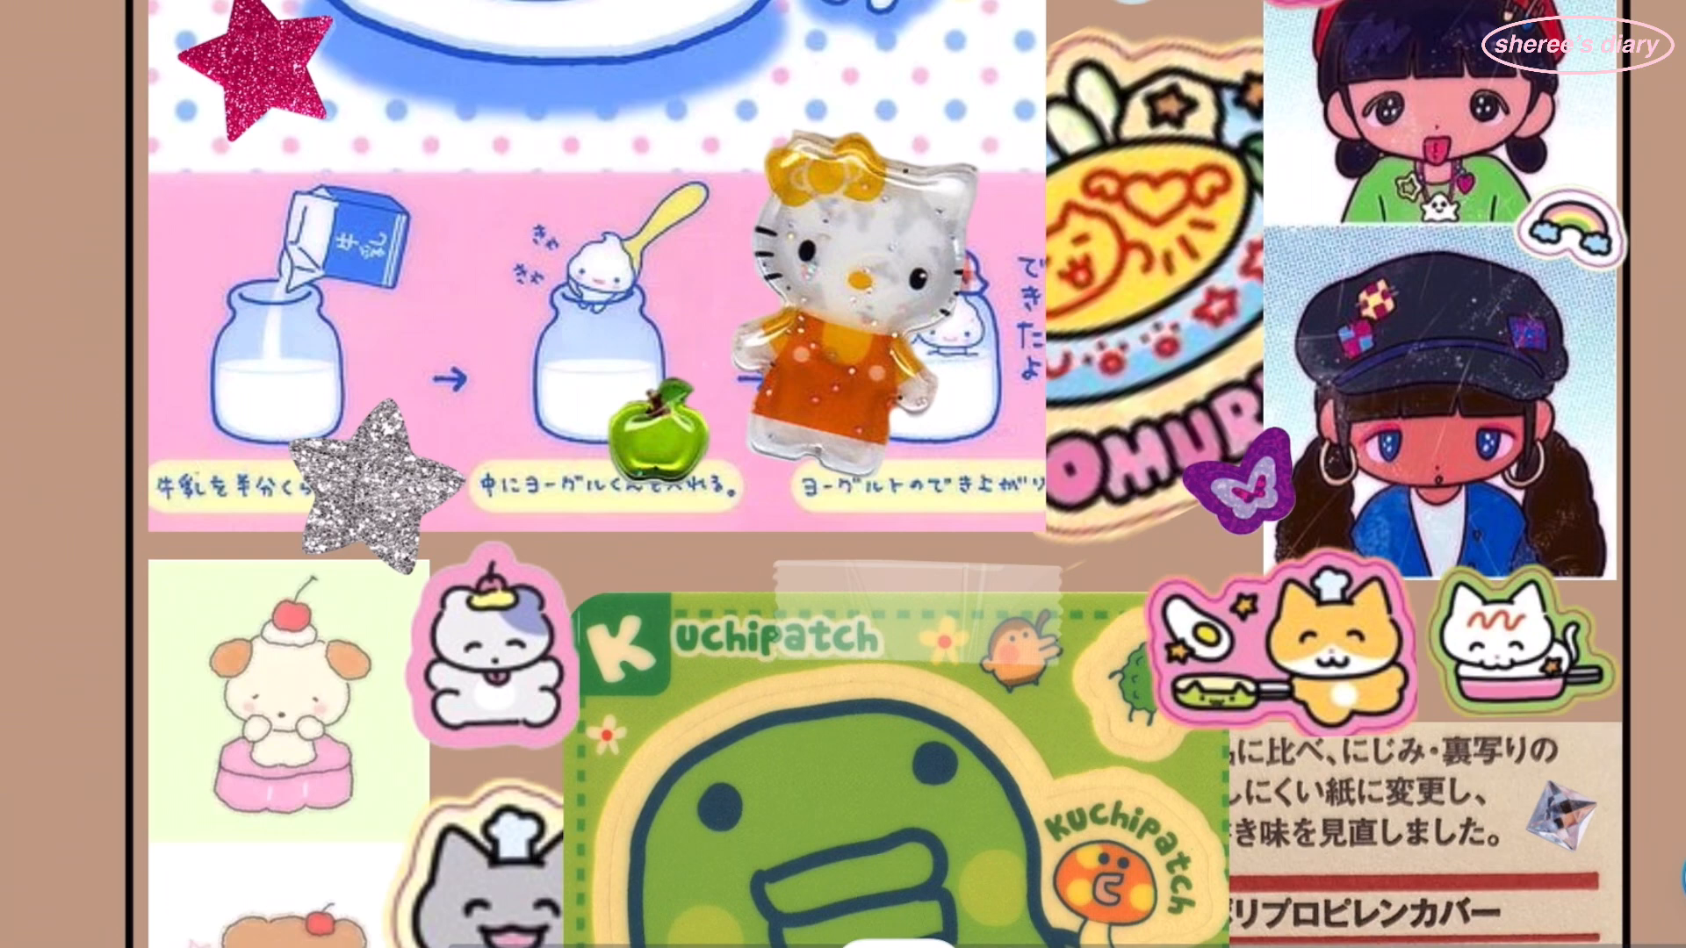
- Shrink the purple butterfly sticker and tuck it between the omurice sticker and the girl in the dark cap
drag(1248, 502, 1219, 515)
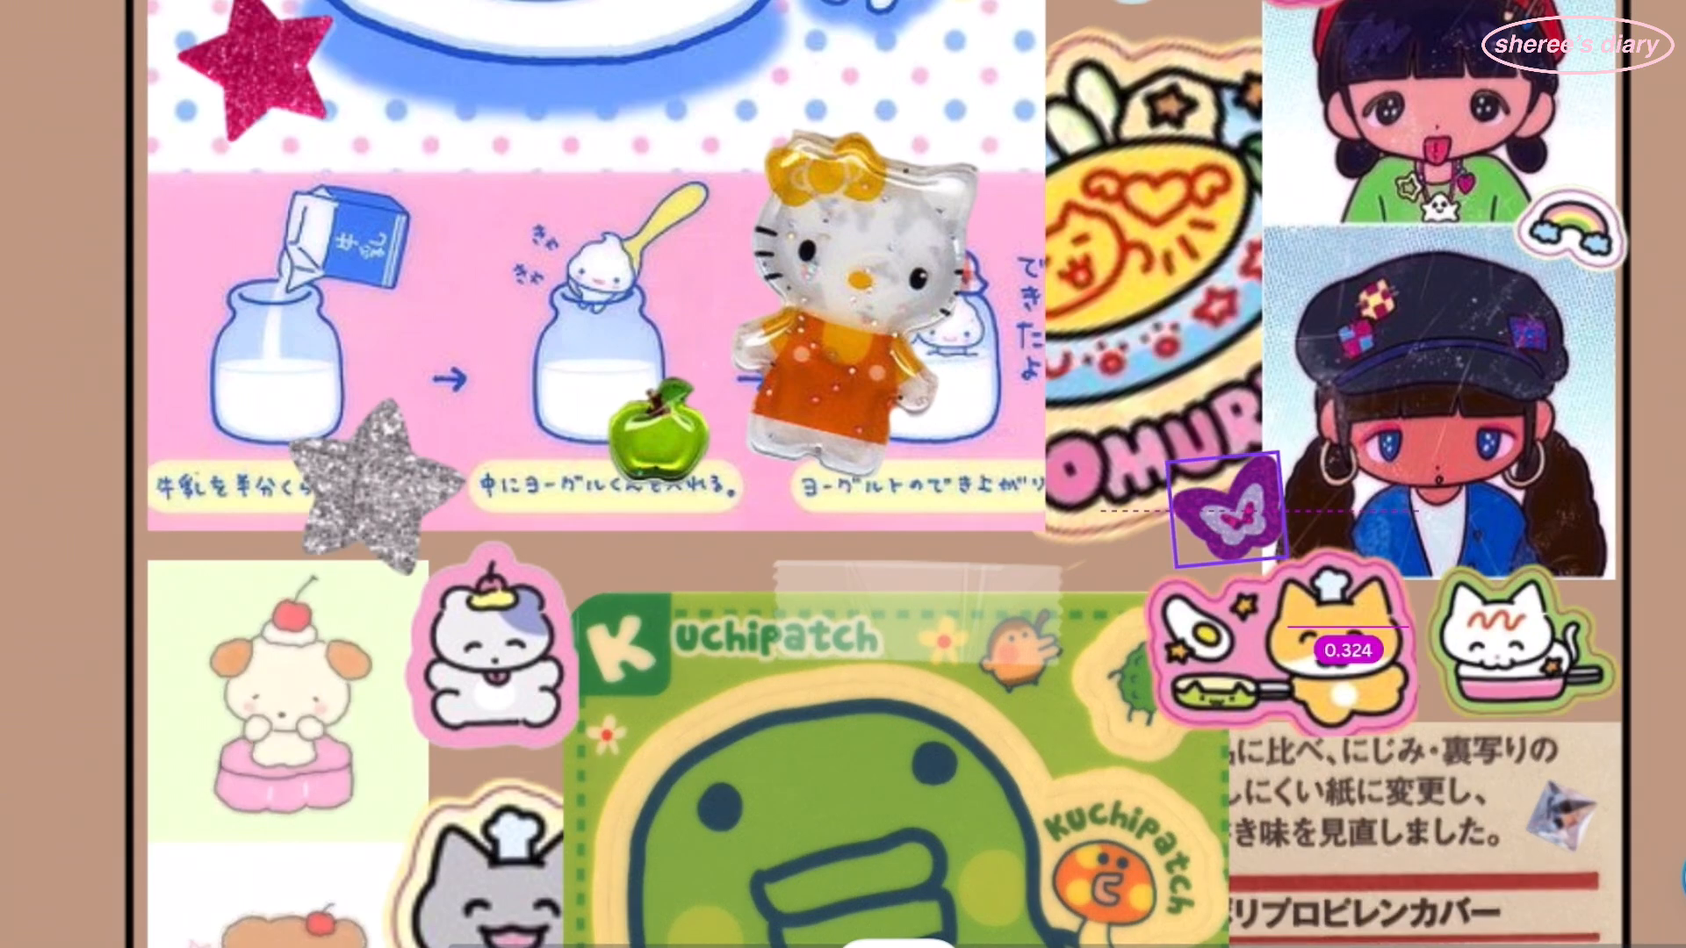
drag(1166, 465, 1205, 492)
scroll(1152, 650, down, 5)
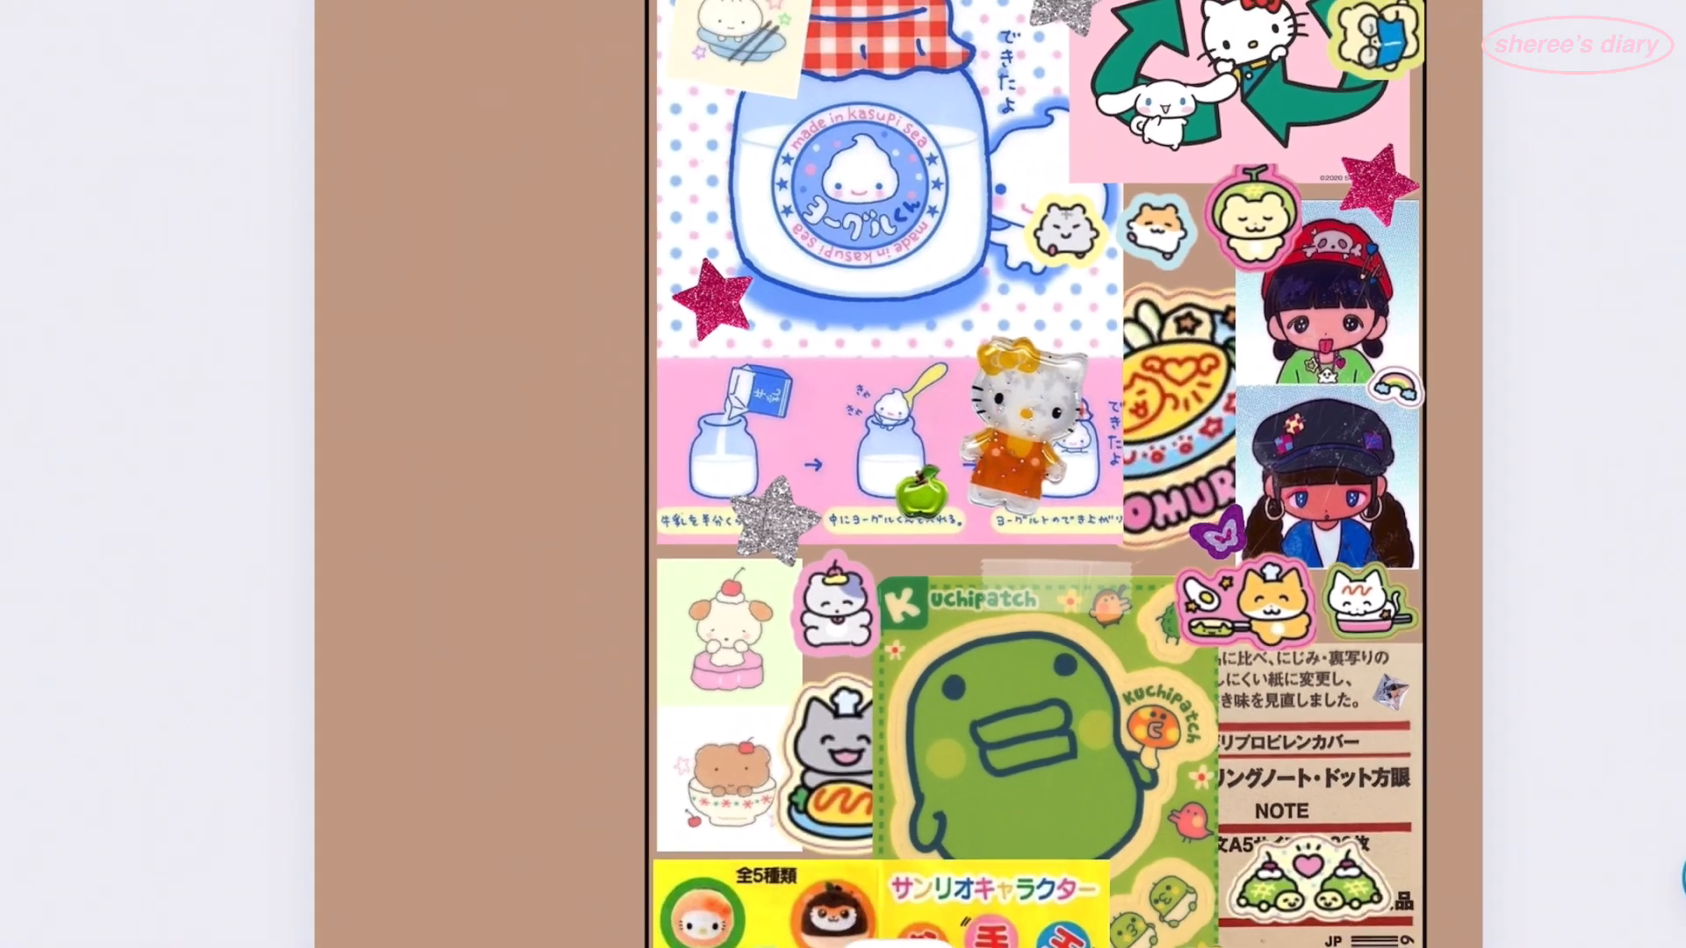
- Remove the black frame lines bordering the finished sticker collage
scroll(878, 442, down, 2)
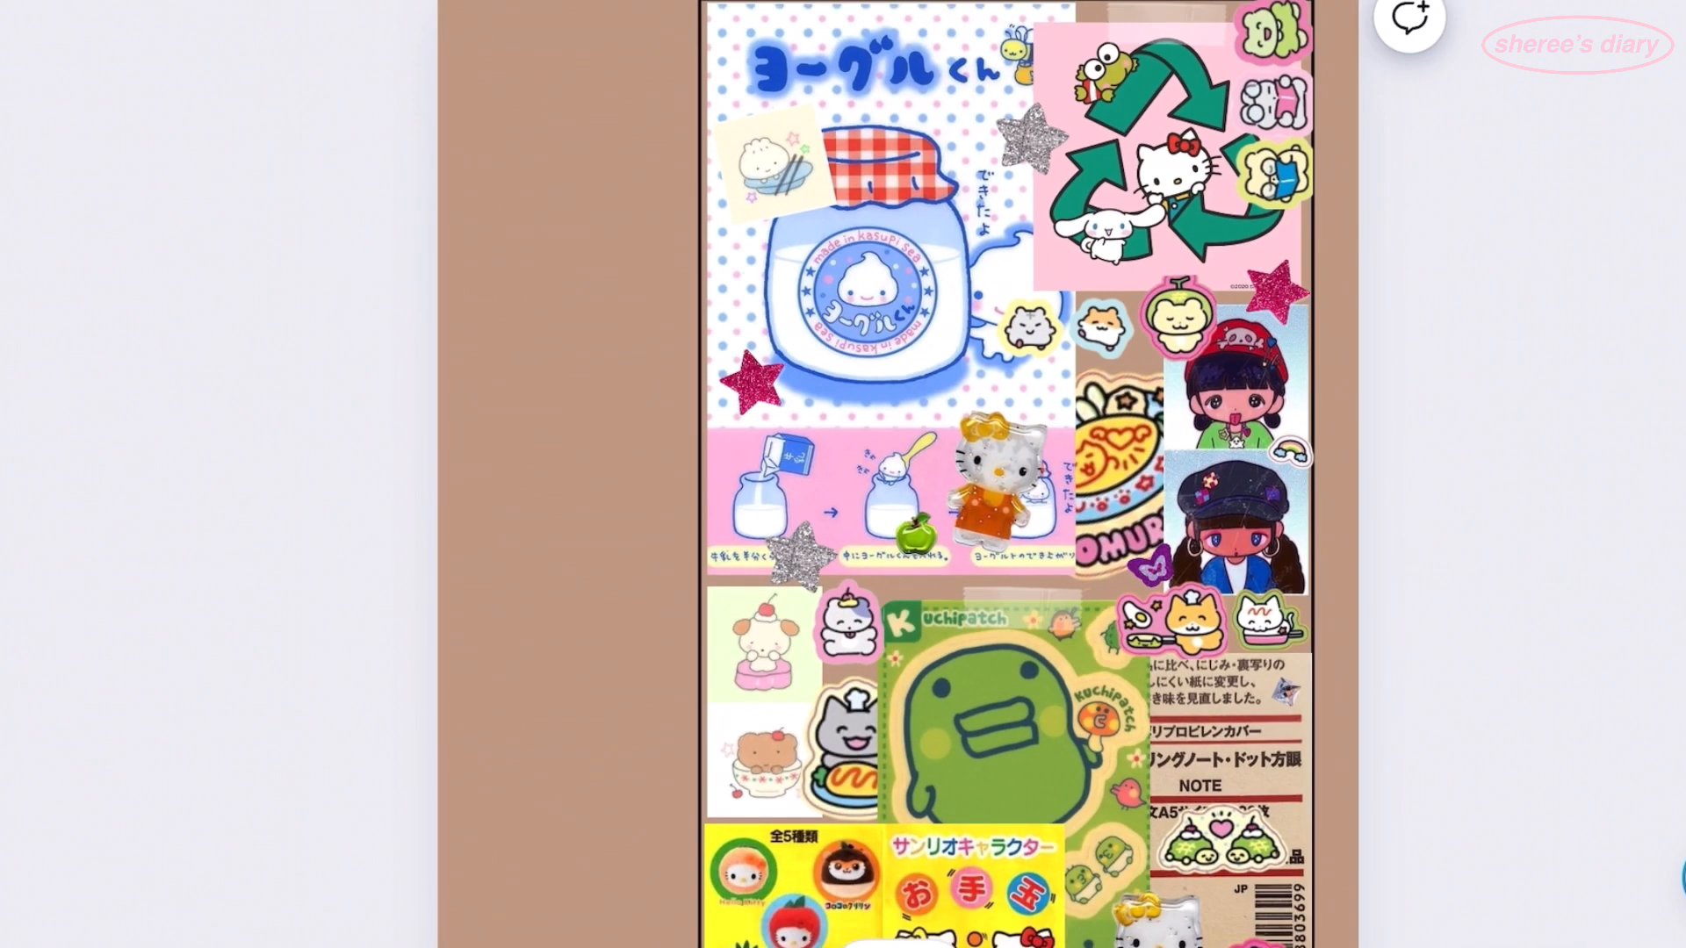
scroll(878, 474, down, 1)
click(705, 448)
click(704, 8)
scroll(878, 474, down, 1)
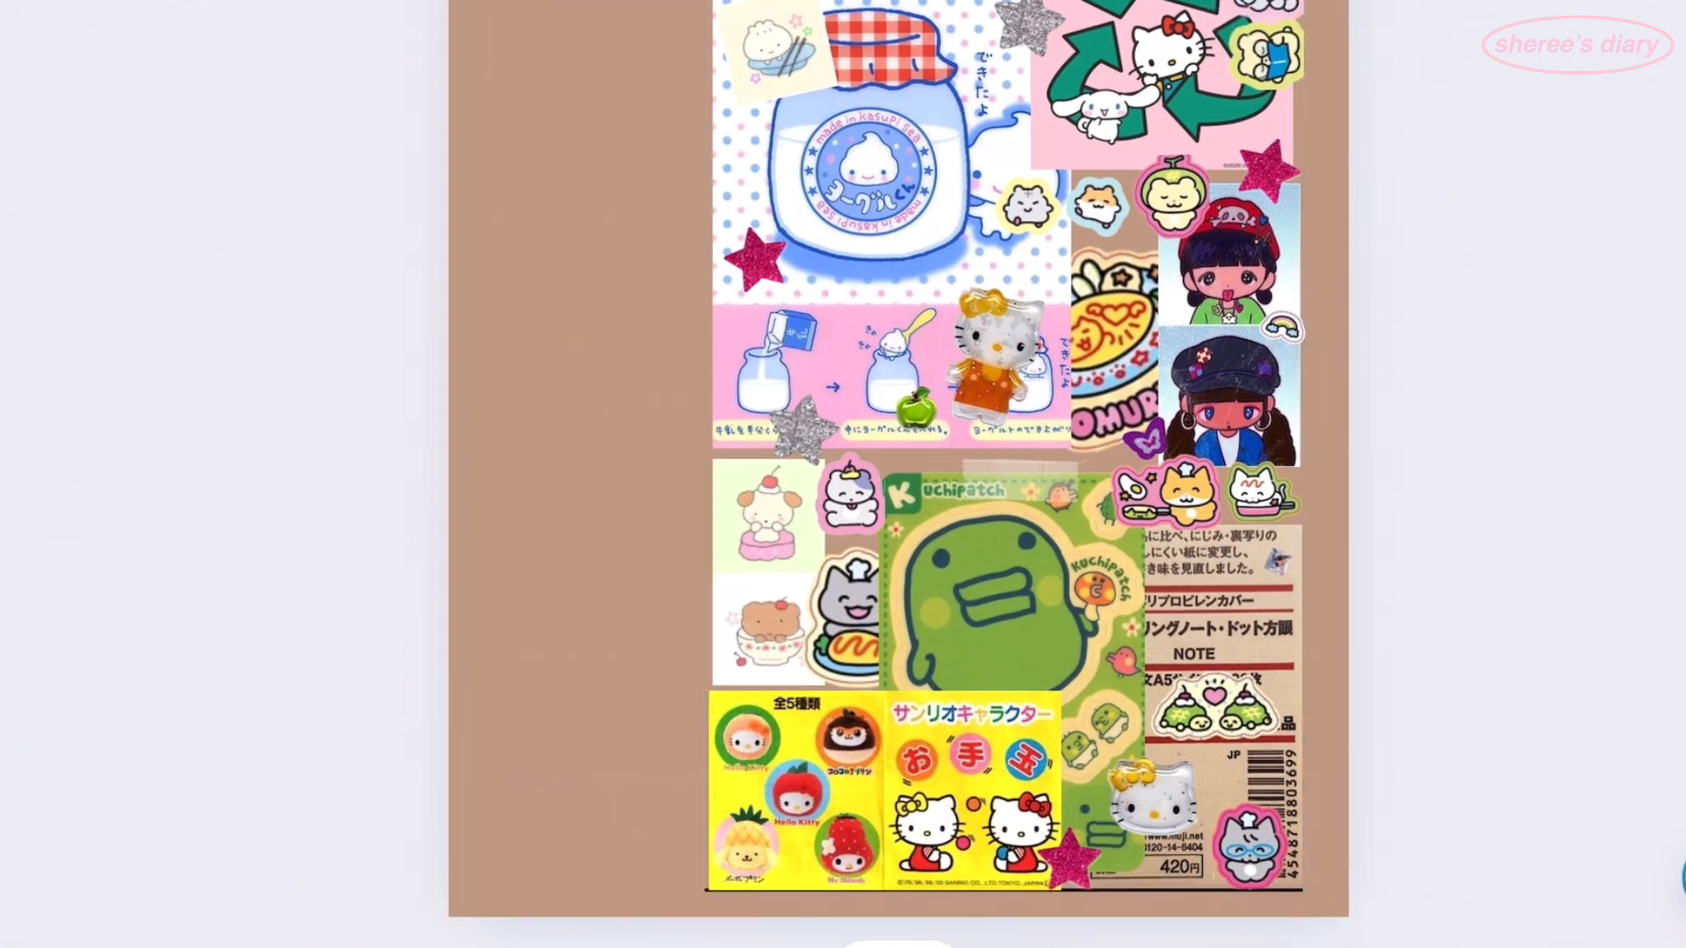
scroll(899, 474, up, 3)
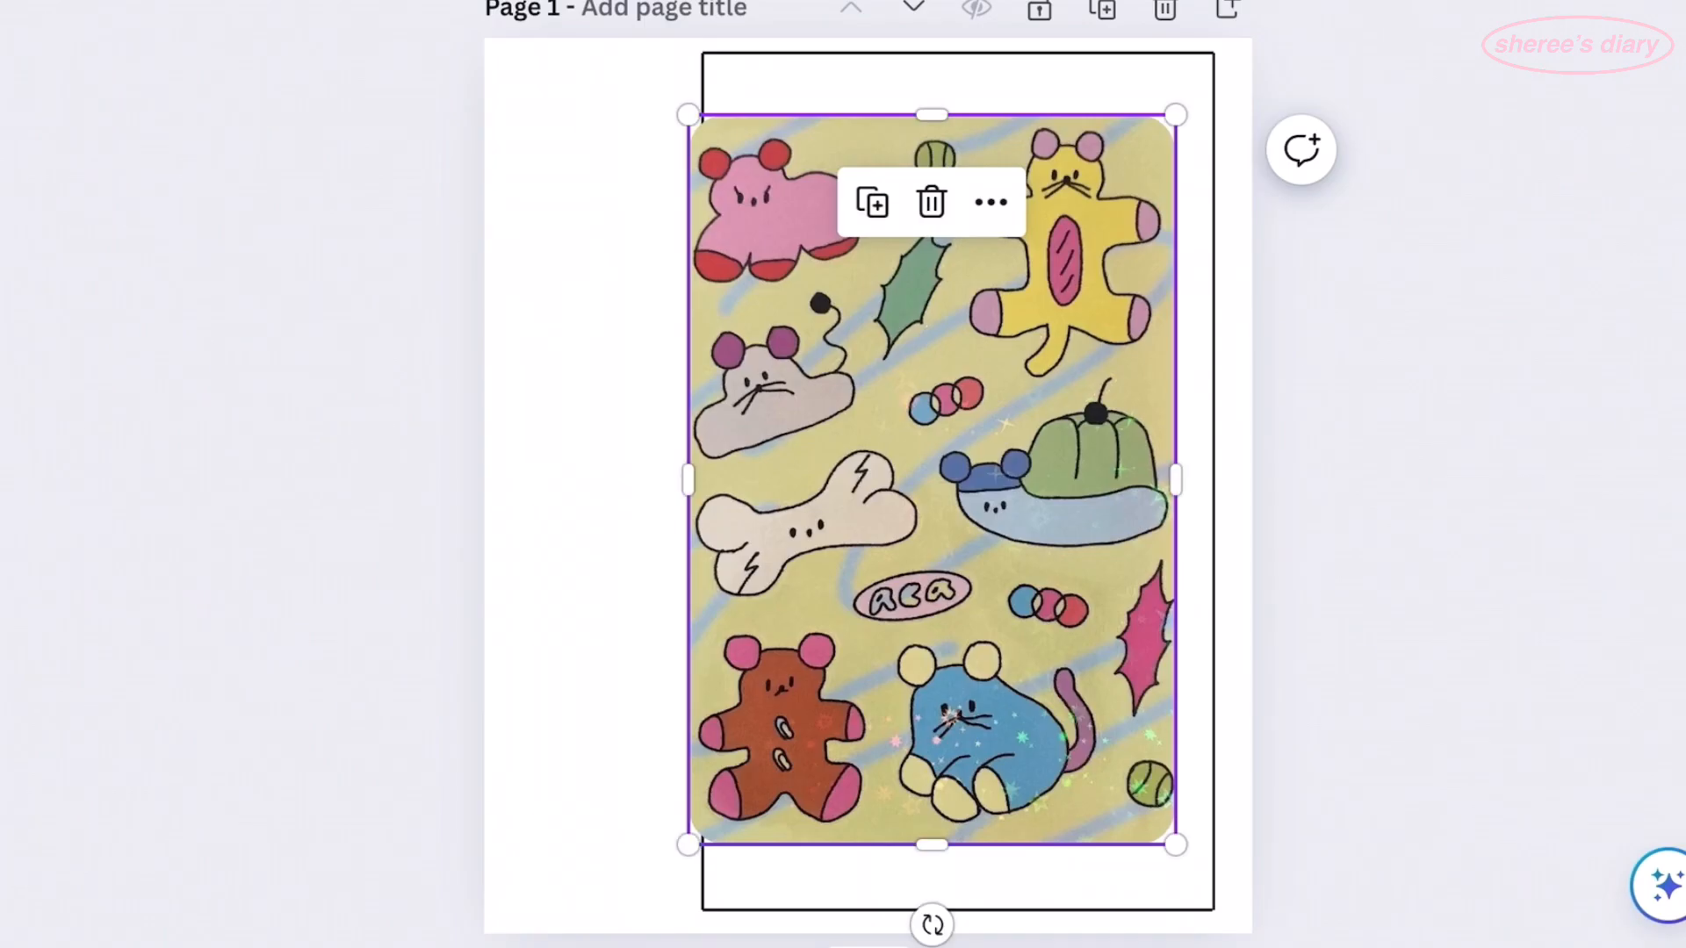
- Shrink the yellow animal sticker sheet into the new frame's upper-left corner and make its colours more vivid
drag(931, 479, 958, 480)
drag(1202, 845, 1054, 621)
drag(884, 367, 871, 306)
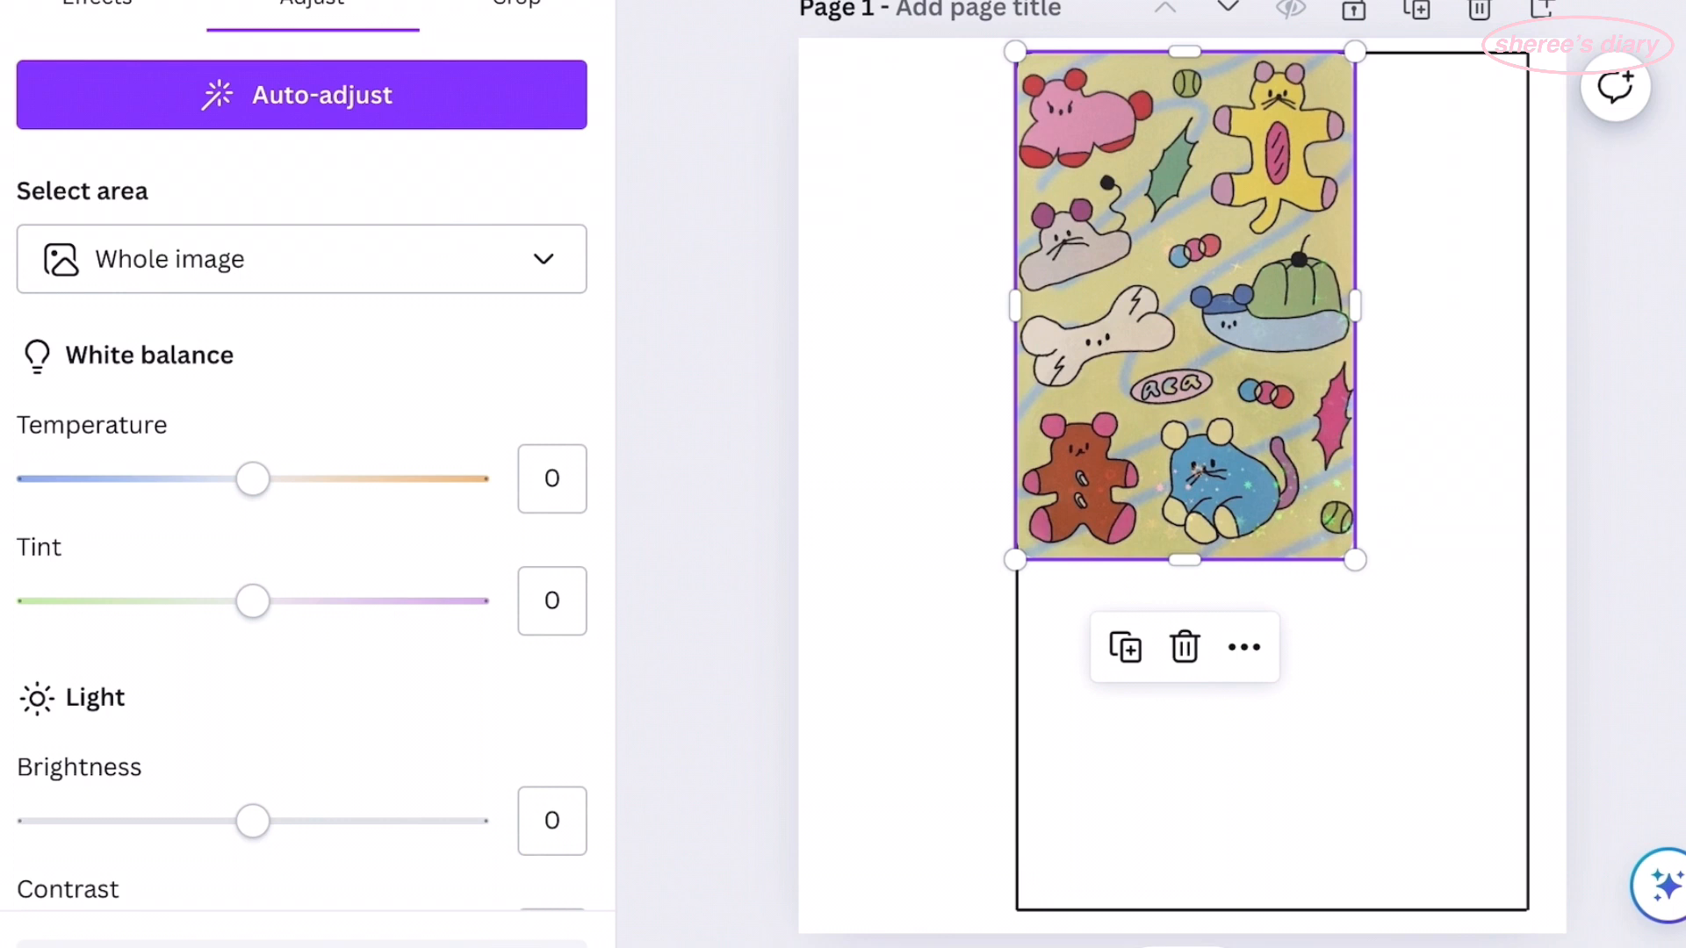
scroll(299, 474, down, 5)
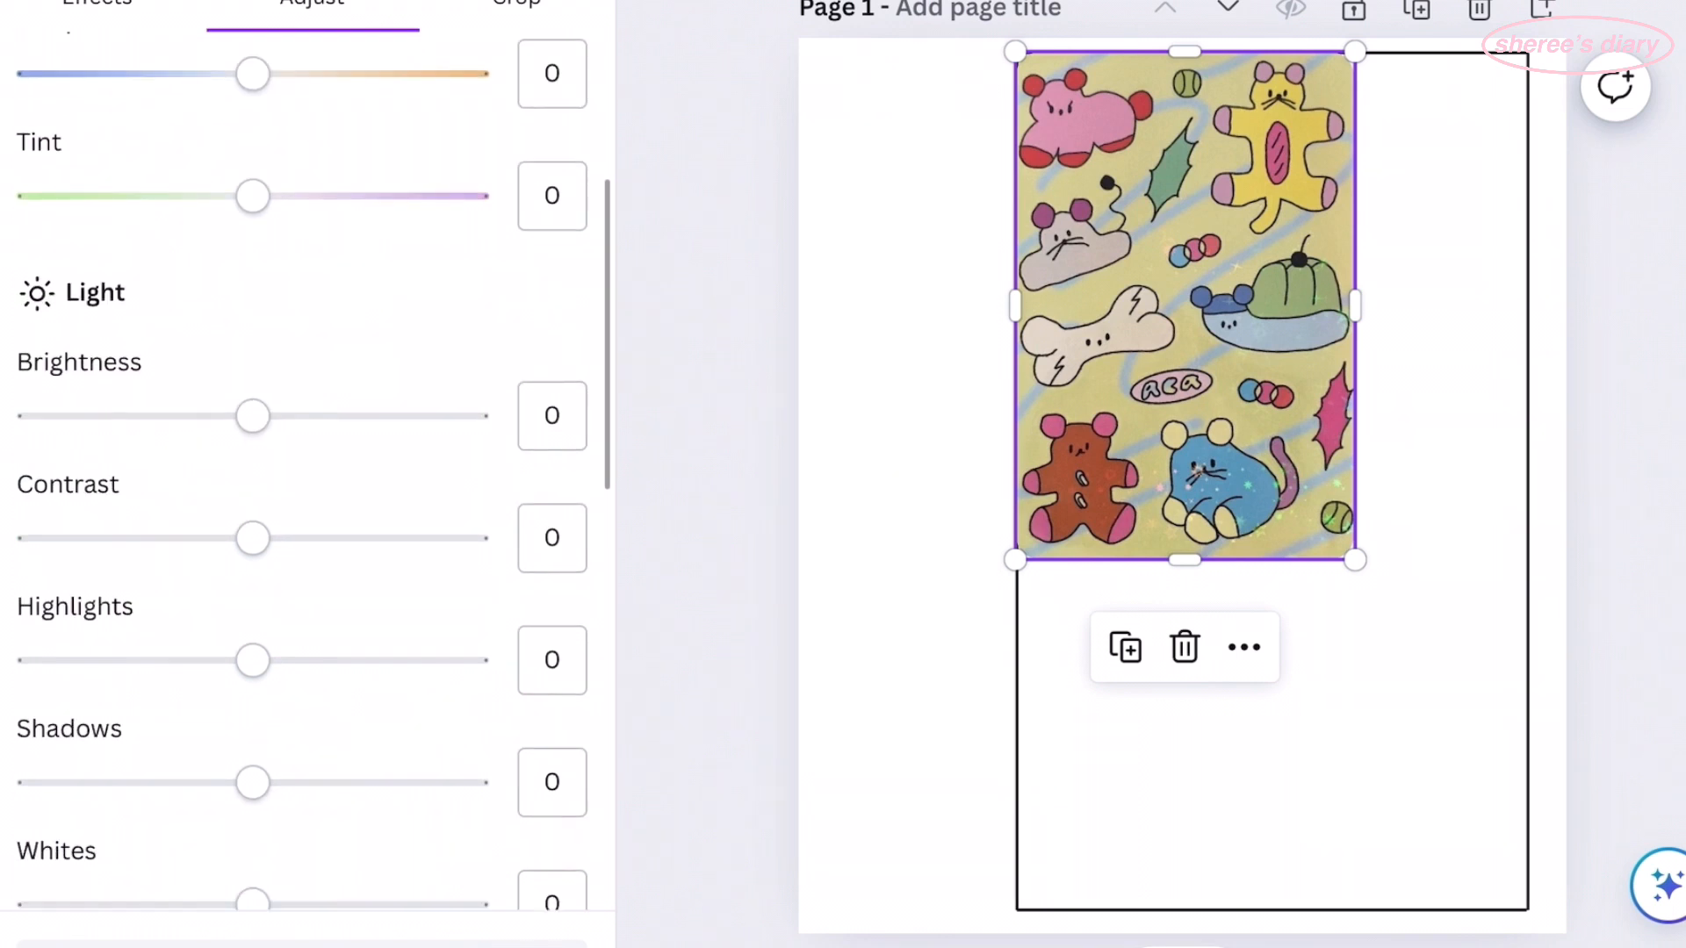
drag(252, 241, 282, 241)
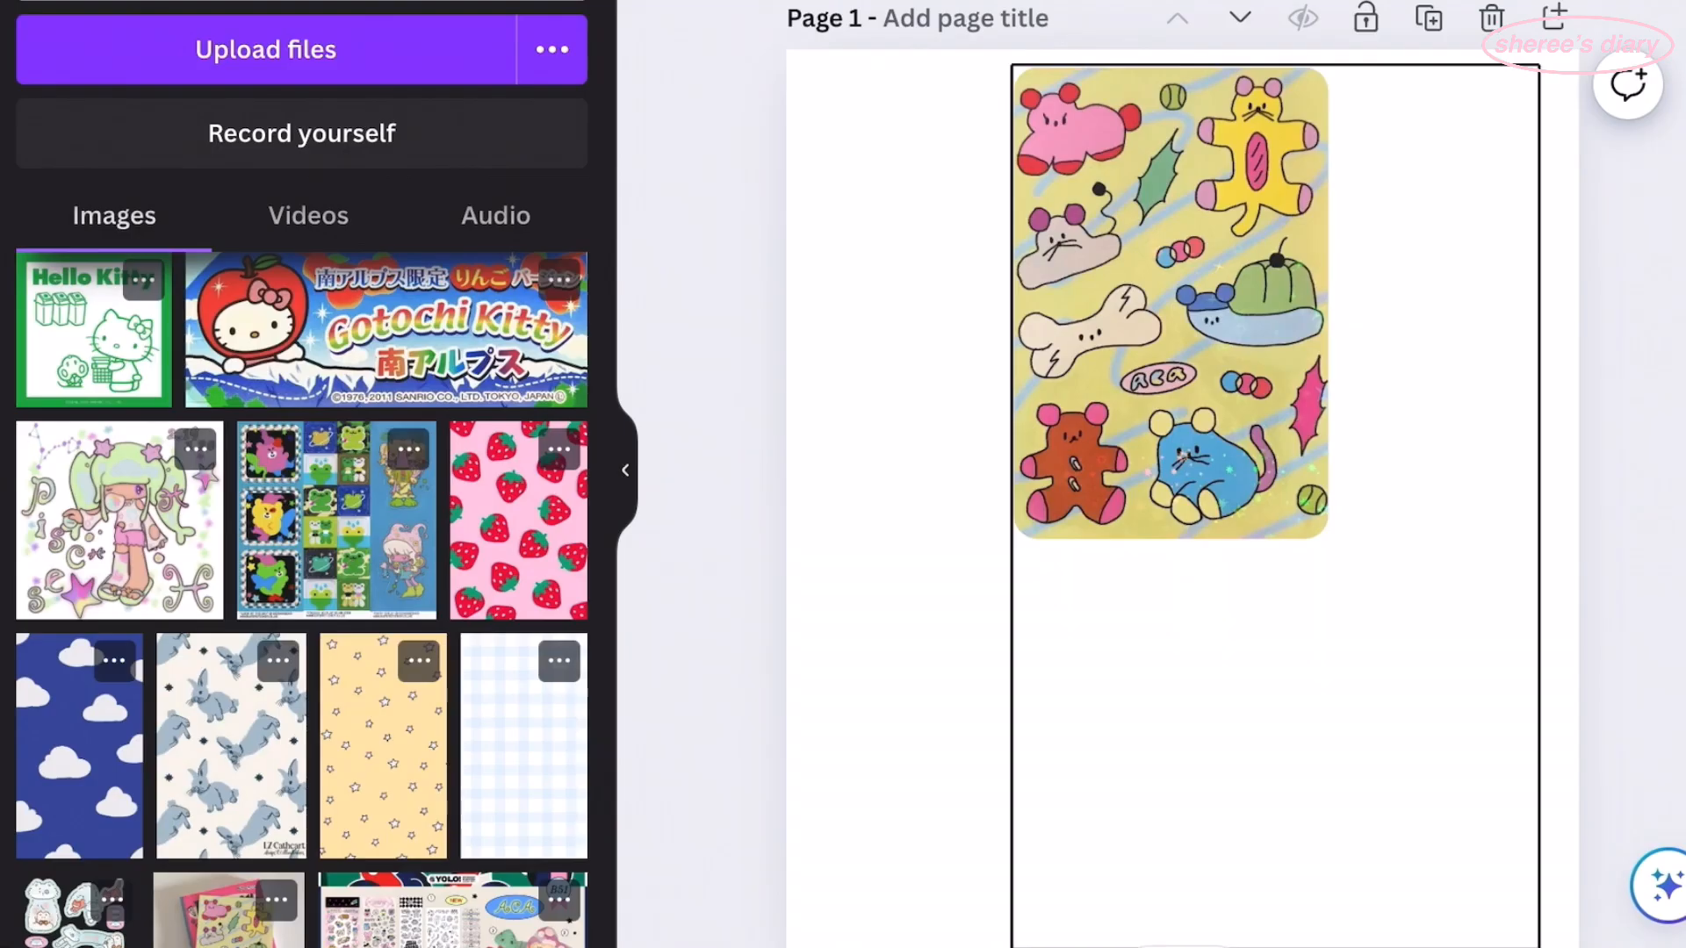
- Add the Mony Girl picture from the uploads and place it inside the frame below the yellow animal sheet
scroll(299, 597, down, 5)
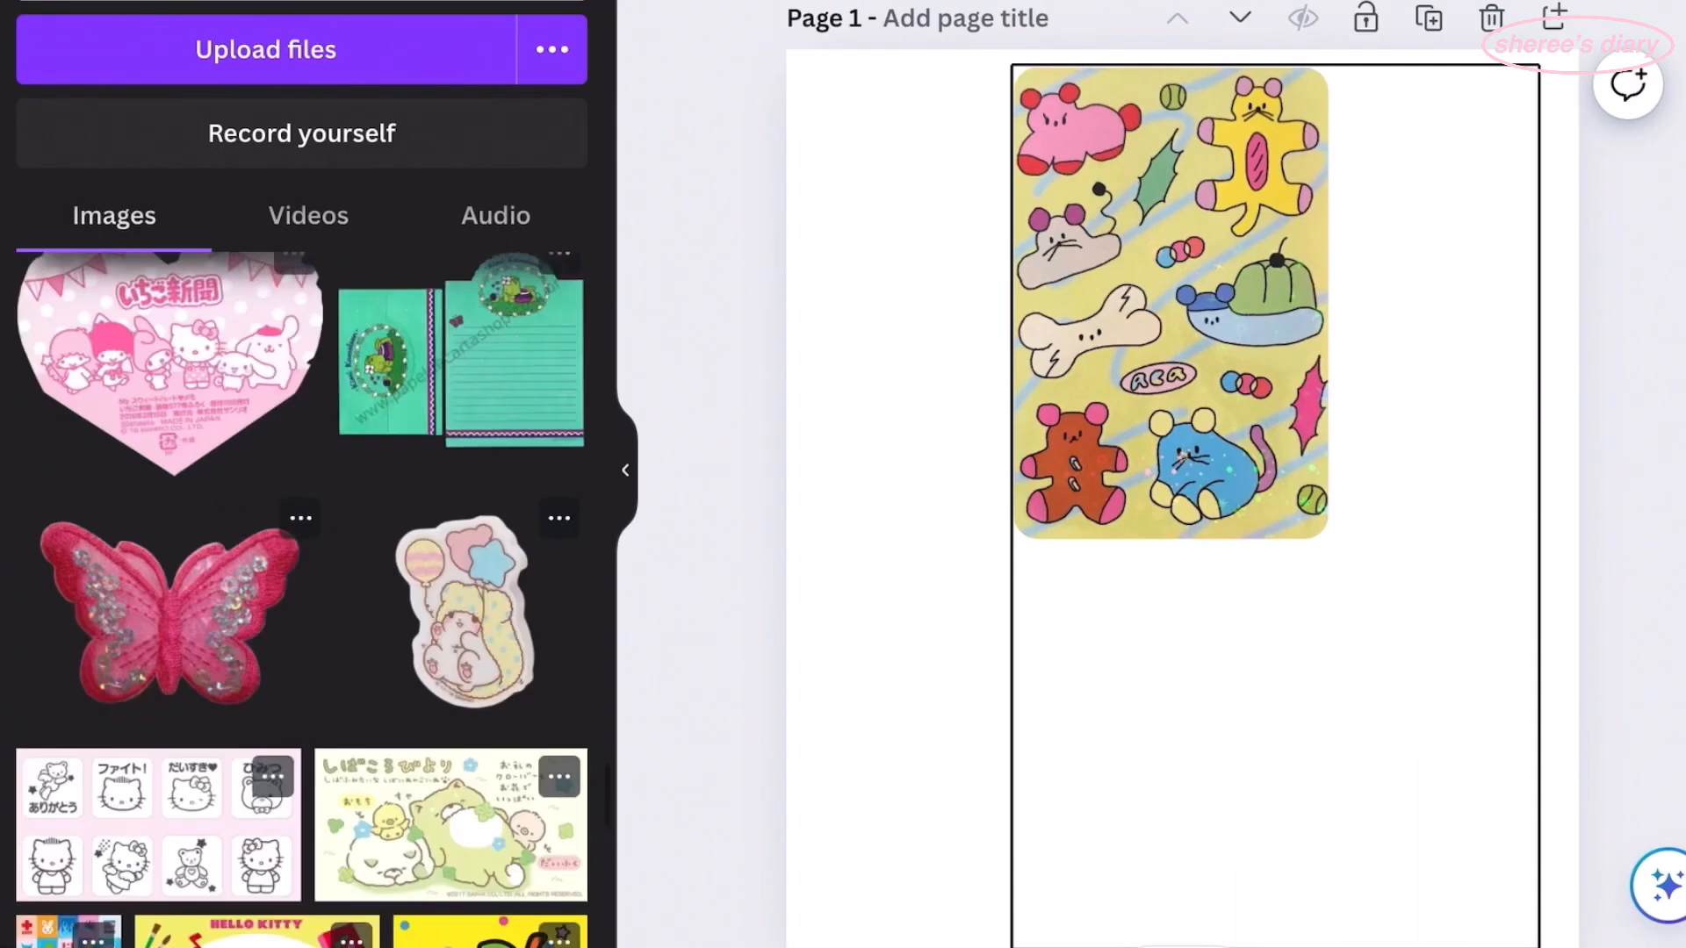
scroll(298, 597, up, 5)
scroll(298, 597, down, 3)
click(219, 403)
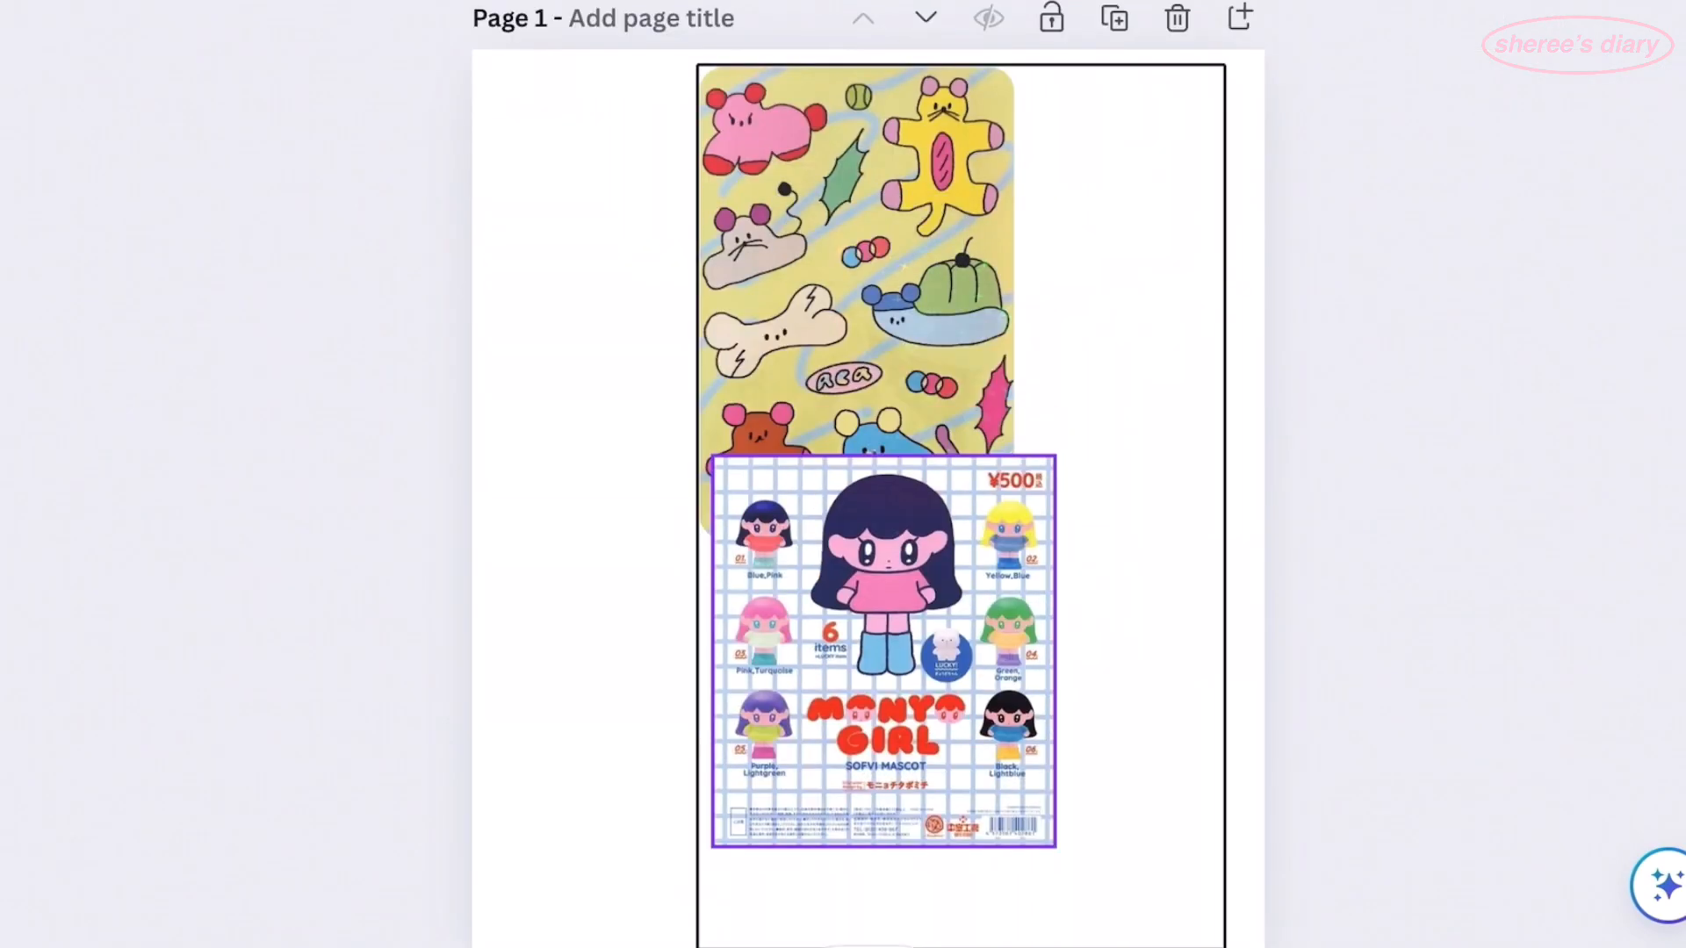
drag(884, 649, 871, 719)
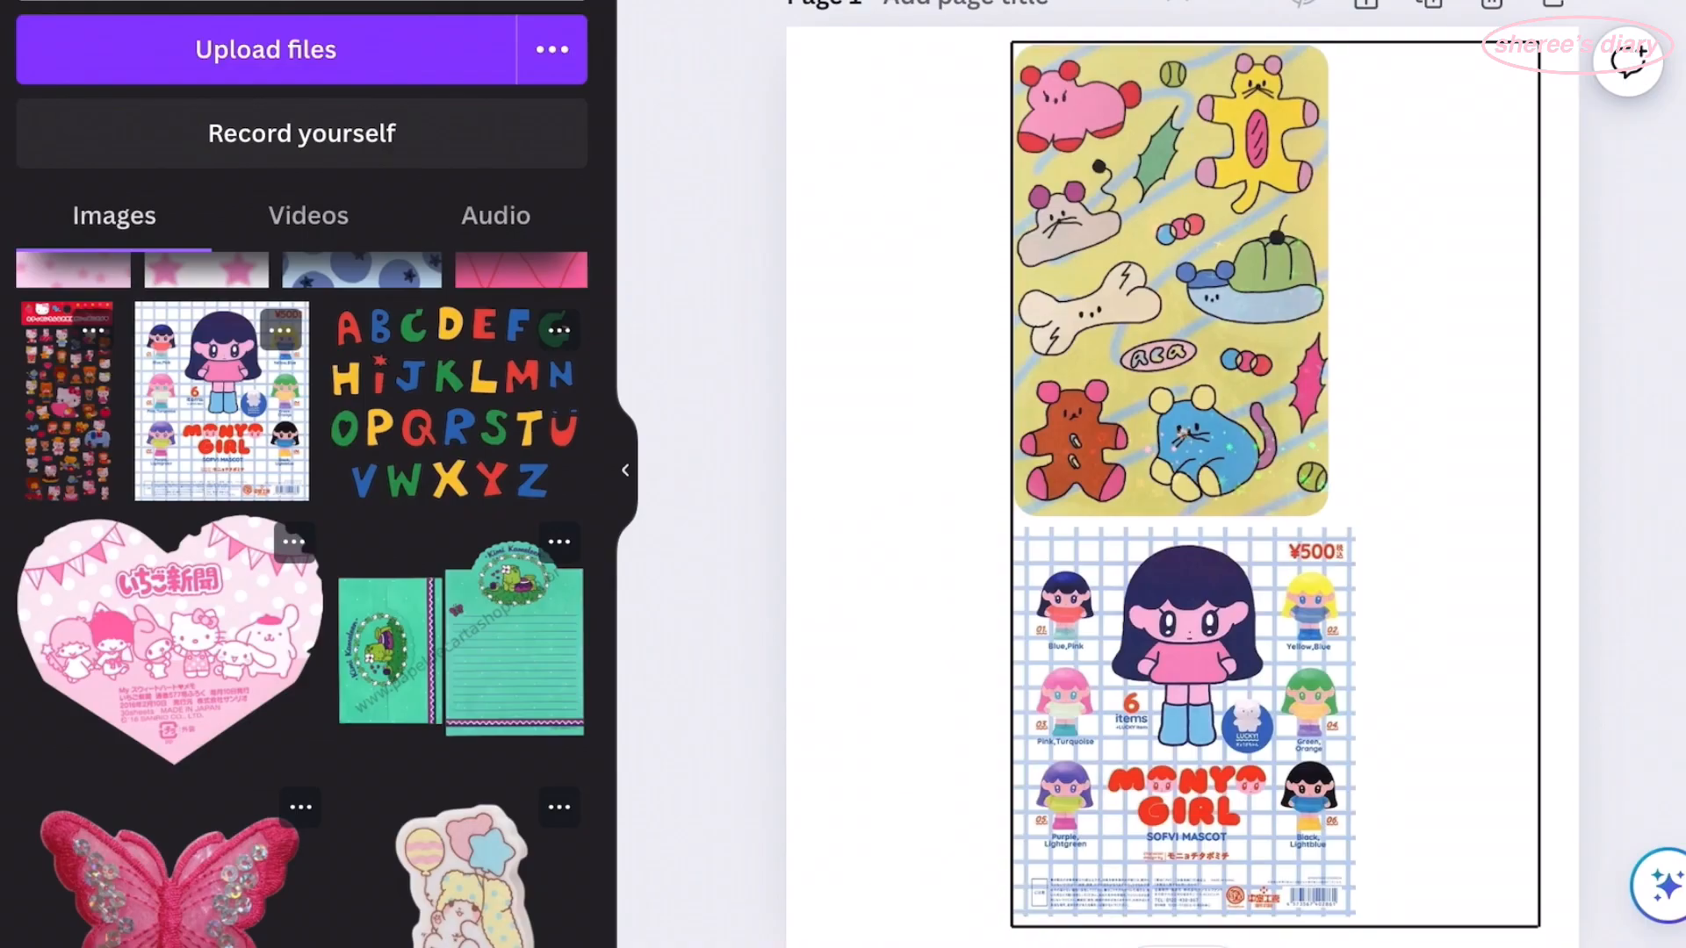
- Add the Hello Kitty apple picture and place it against the frame's right edge, overlapping the Mony Girl picture
scroll(298, 597, down, 10)
click(490, 336)
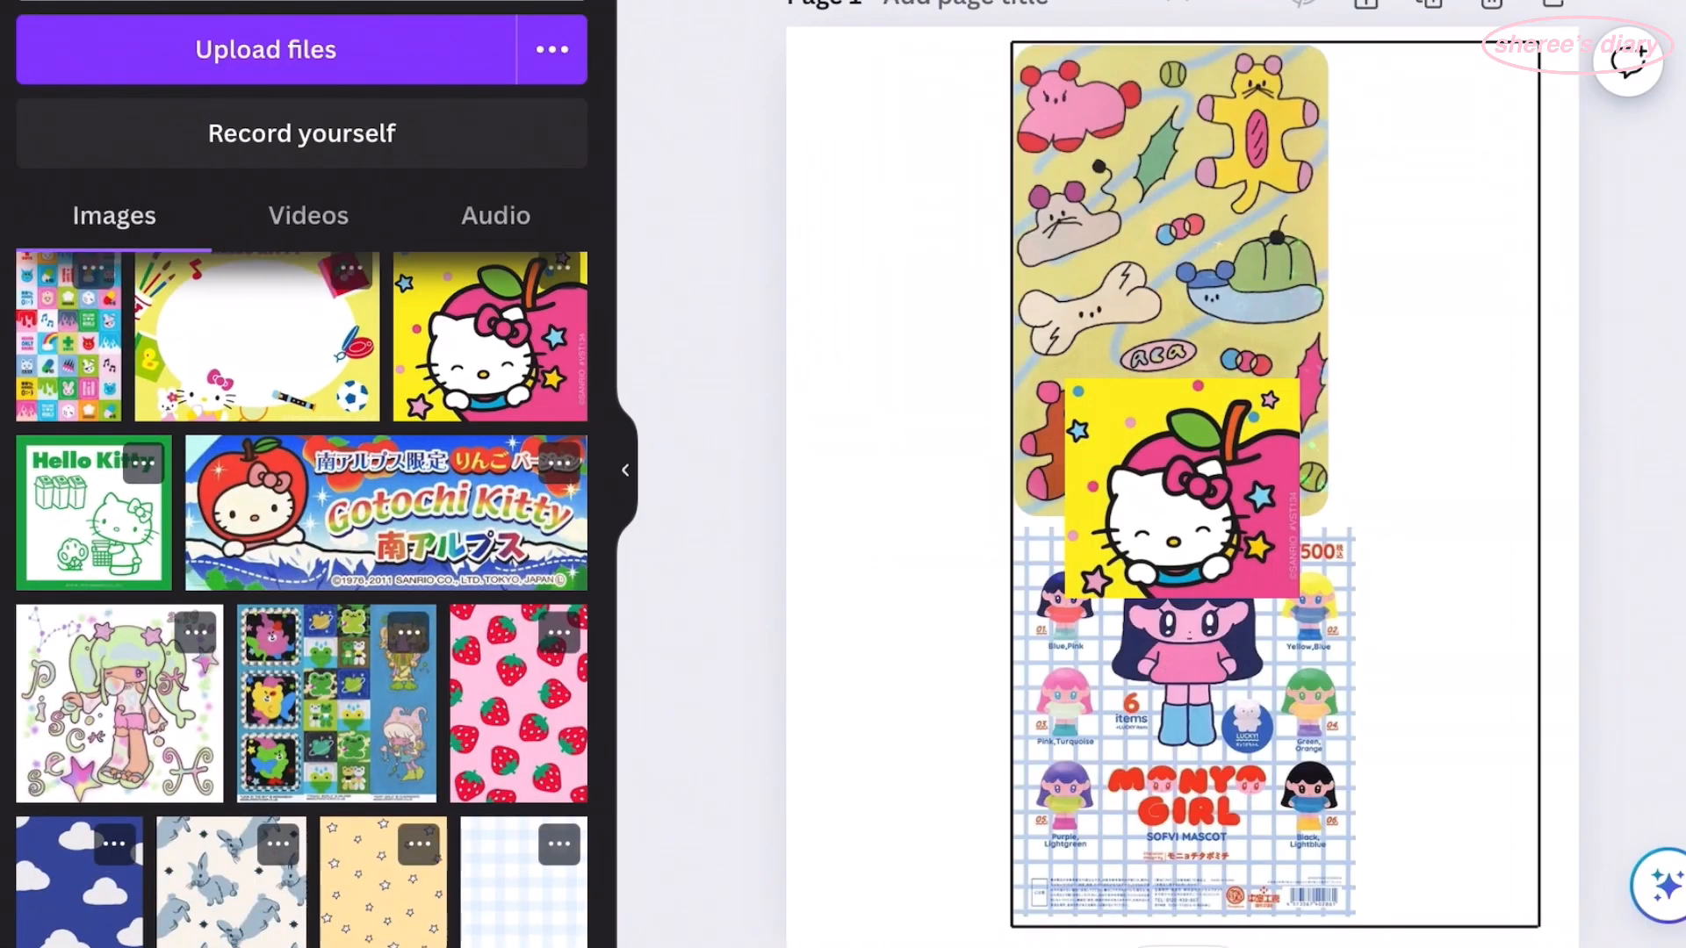
click(625, 470)
drag(867, 488, 1110, 527)
scroll(907, 539, up, 5)
drag(1326, 514, 1325, 513)
- Add the Team NewJeans identification card, shrink it and fit it into the frame's upper-right corner above the Hello Kitty apple picture
scroll(984, 395, down, 5)
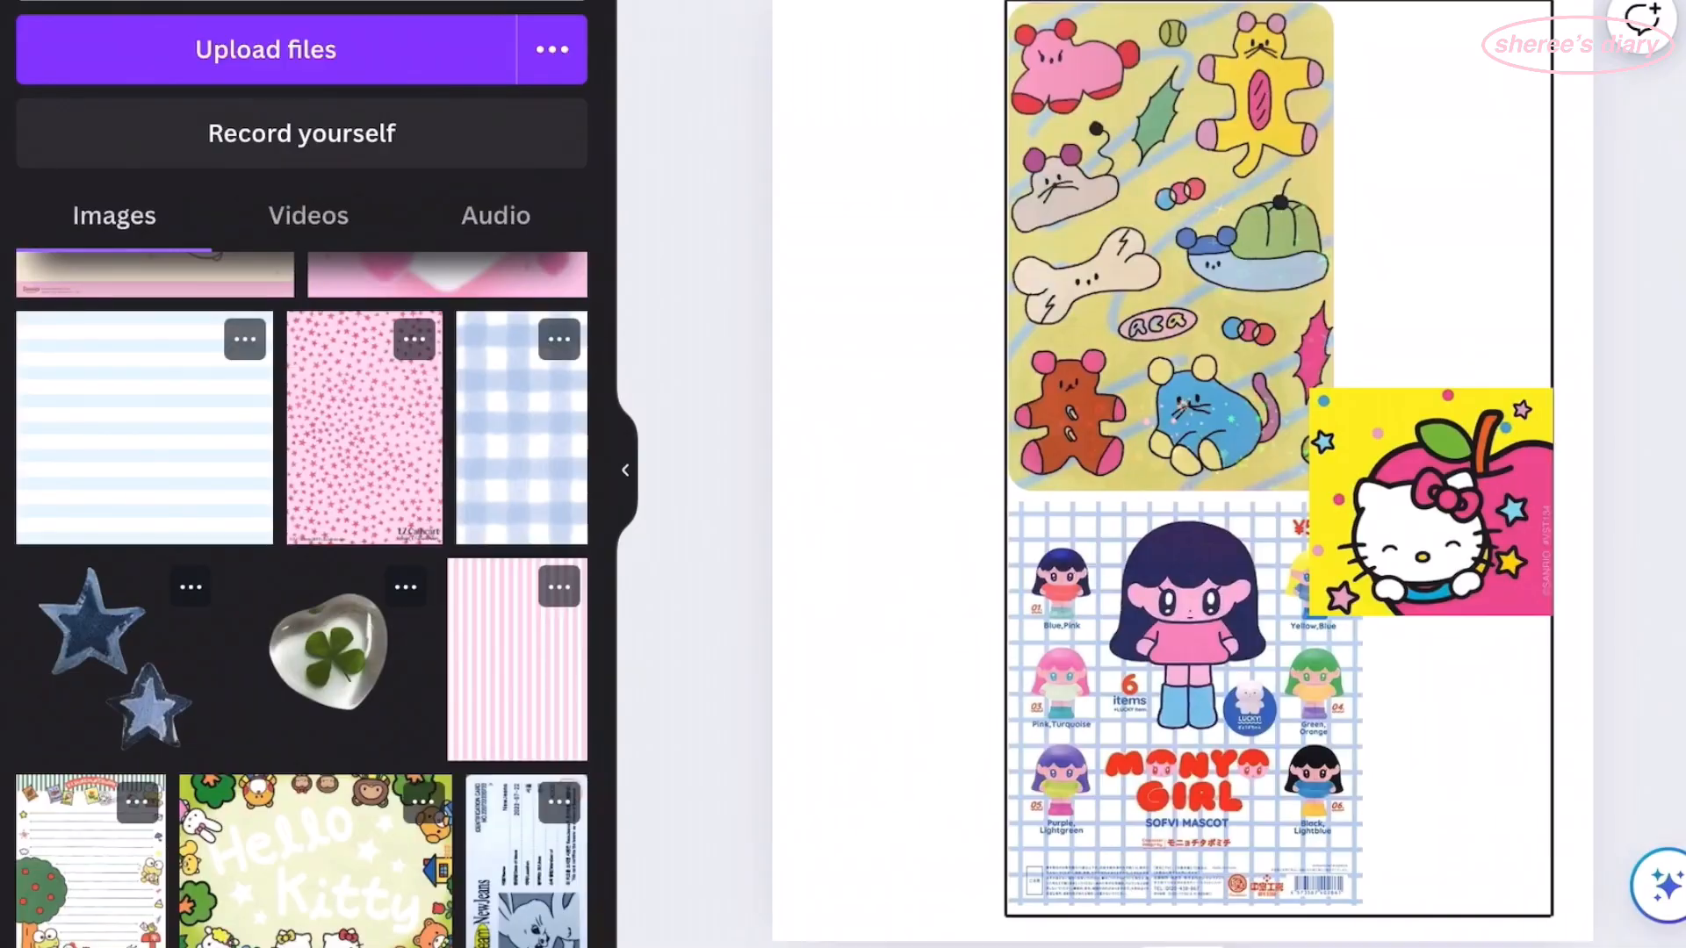
click(526, 865)
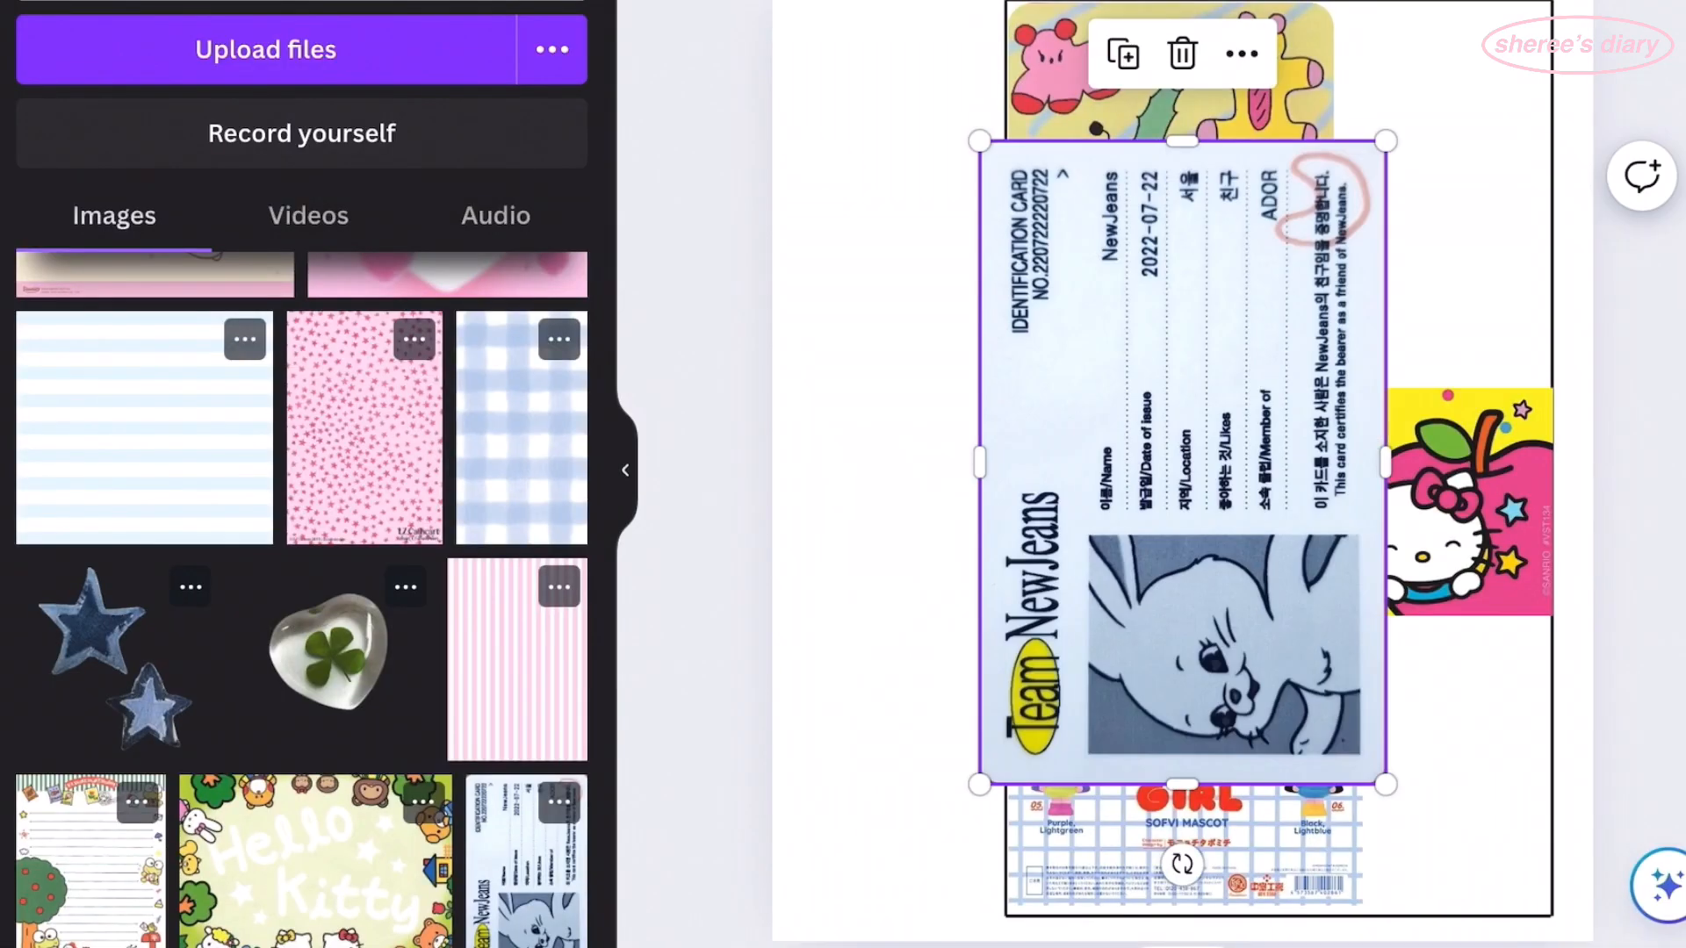
click(625, 471)
drag(1071, 784, 955, 615)
drag(811, 377, 1086, 218)
drag(1230, 456, 1196, 390)
drag(1068, 186, 1111, 206)
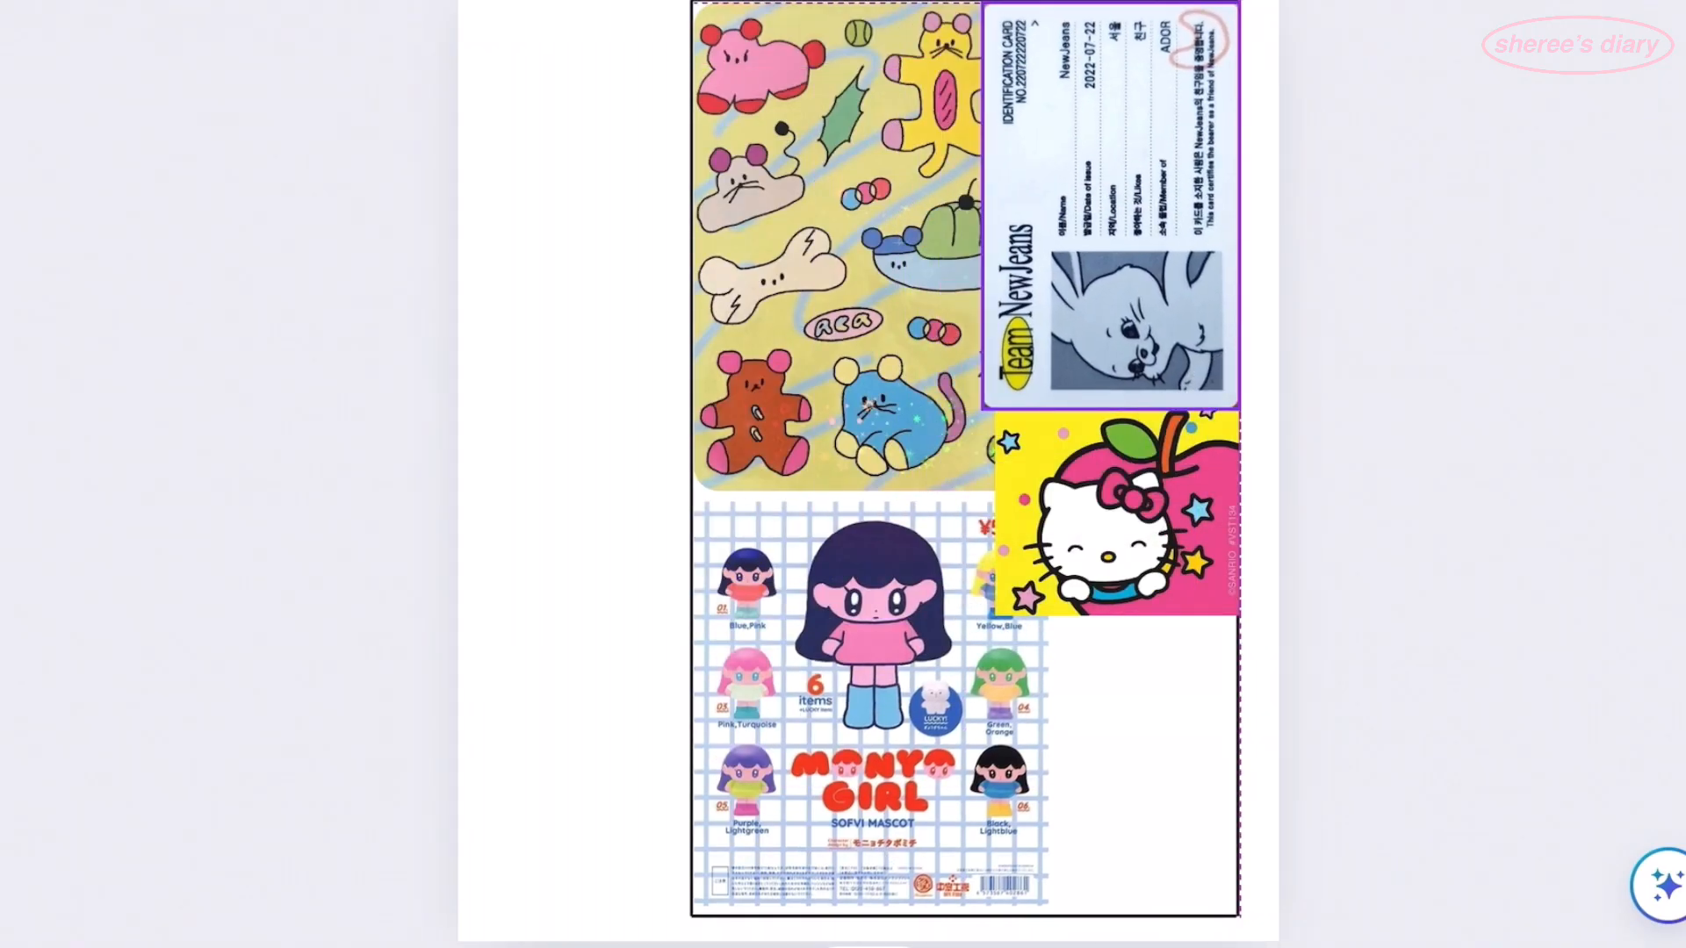
mouse_move(1019, 492)
mouse_down()
mouse_move(986, 446)
mouse_move(992, 490)
mouse_up()
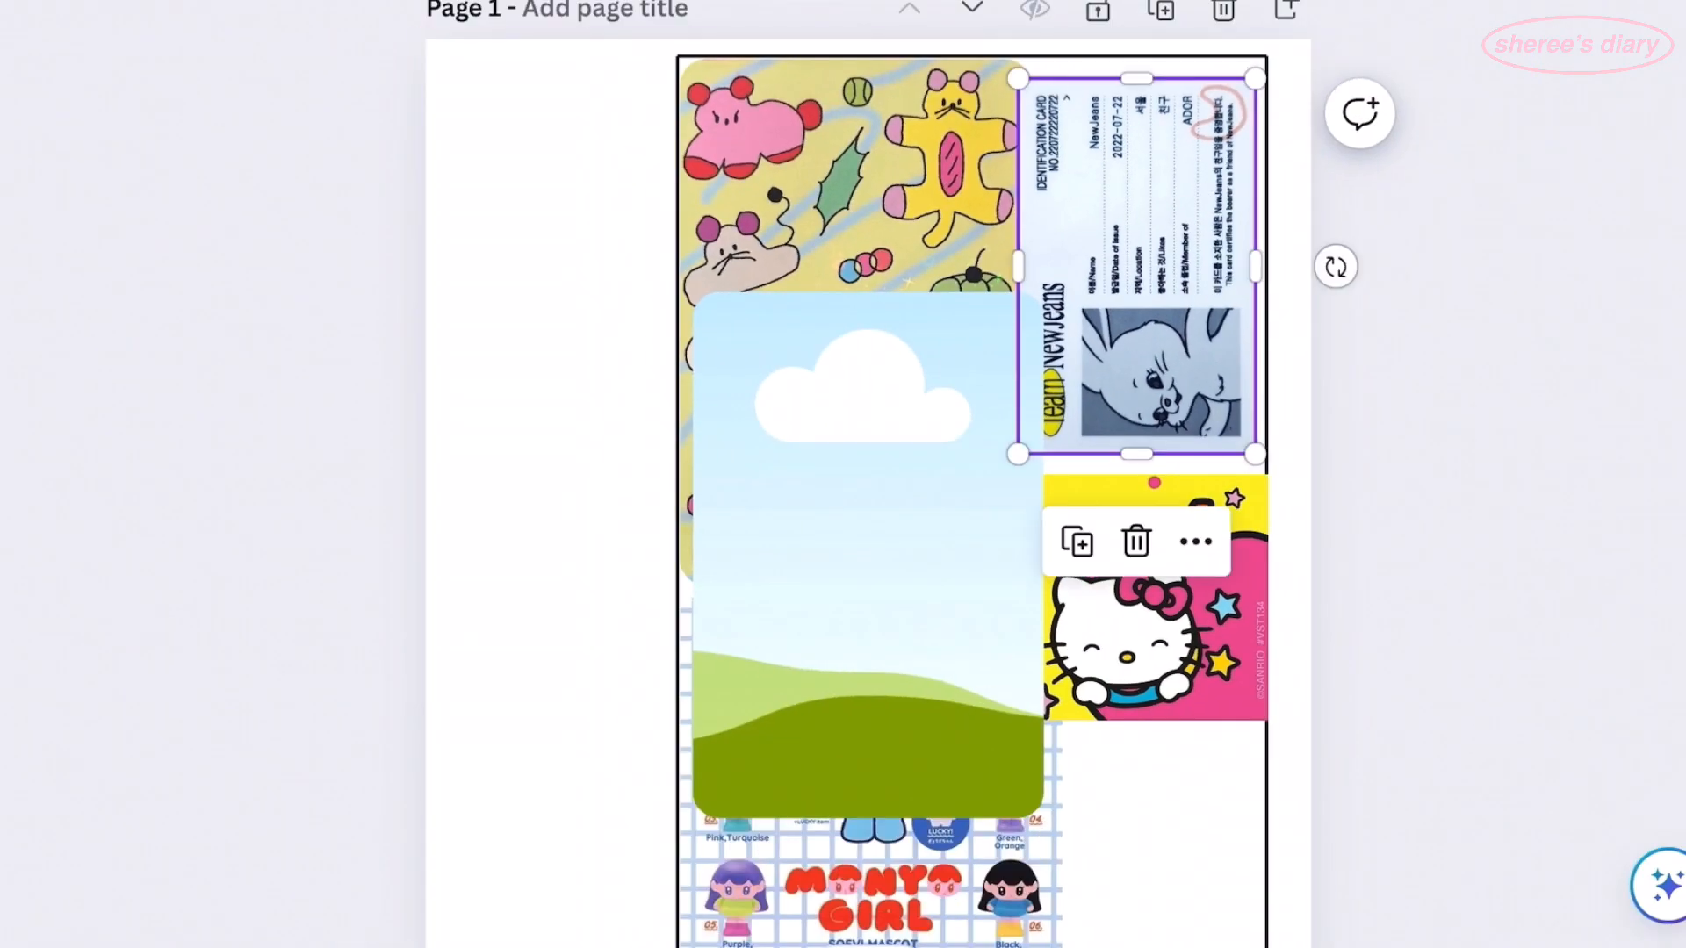
- Put the NewJeans card into the rounded-corner frame and resize it to fit the cover's upper-right corner
right_click(1168, 263)
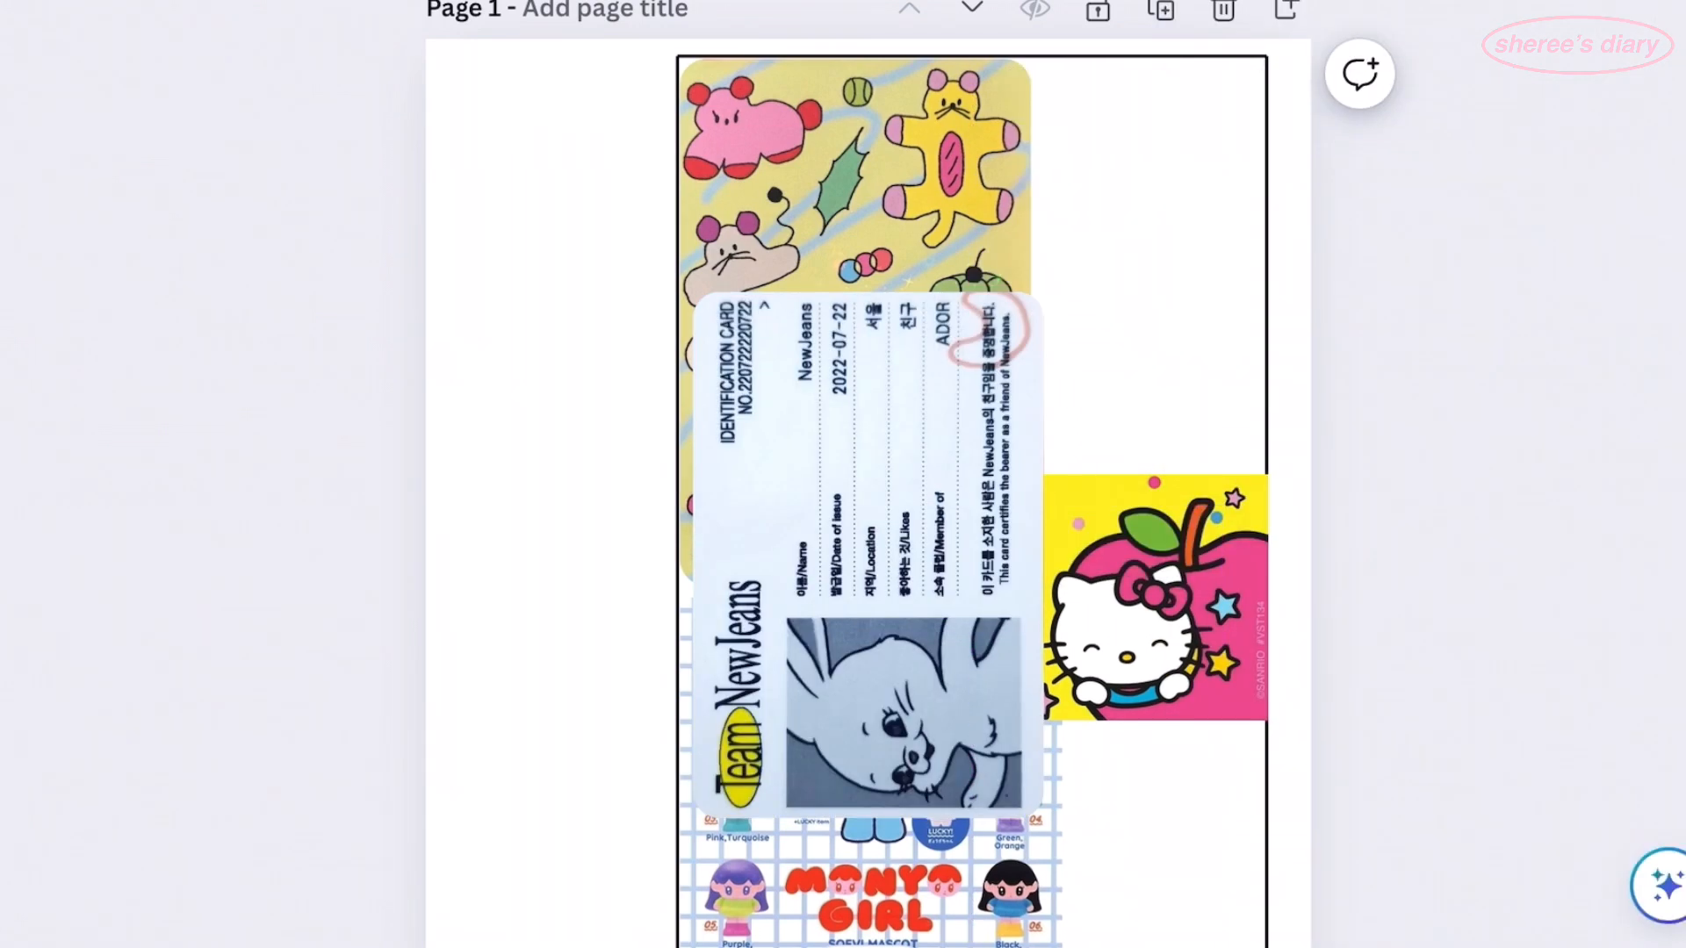
drag(869, 555, 1092, 335)
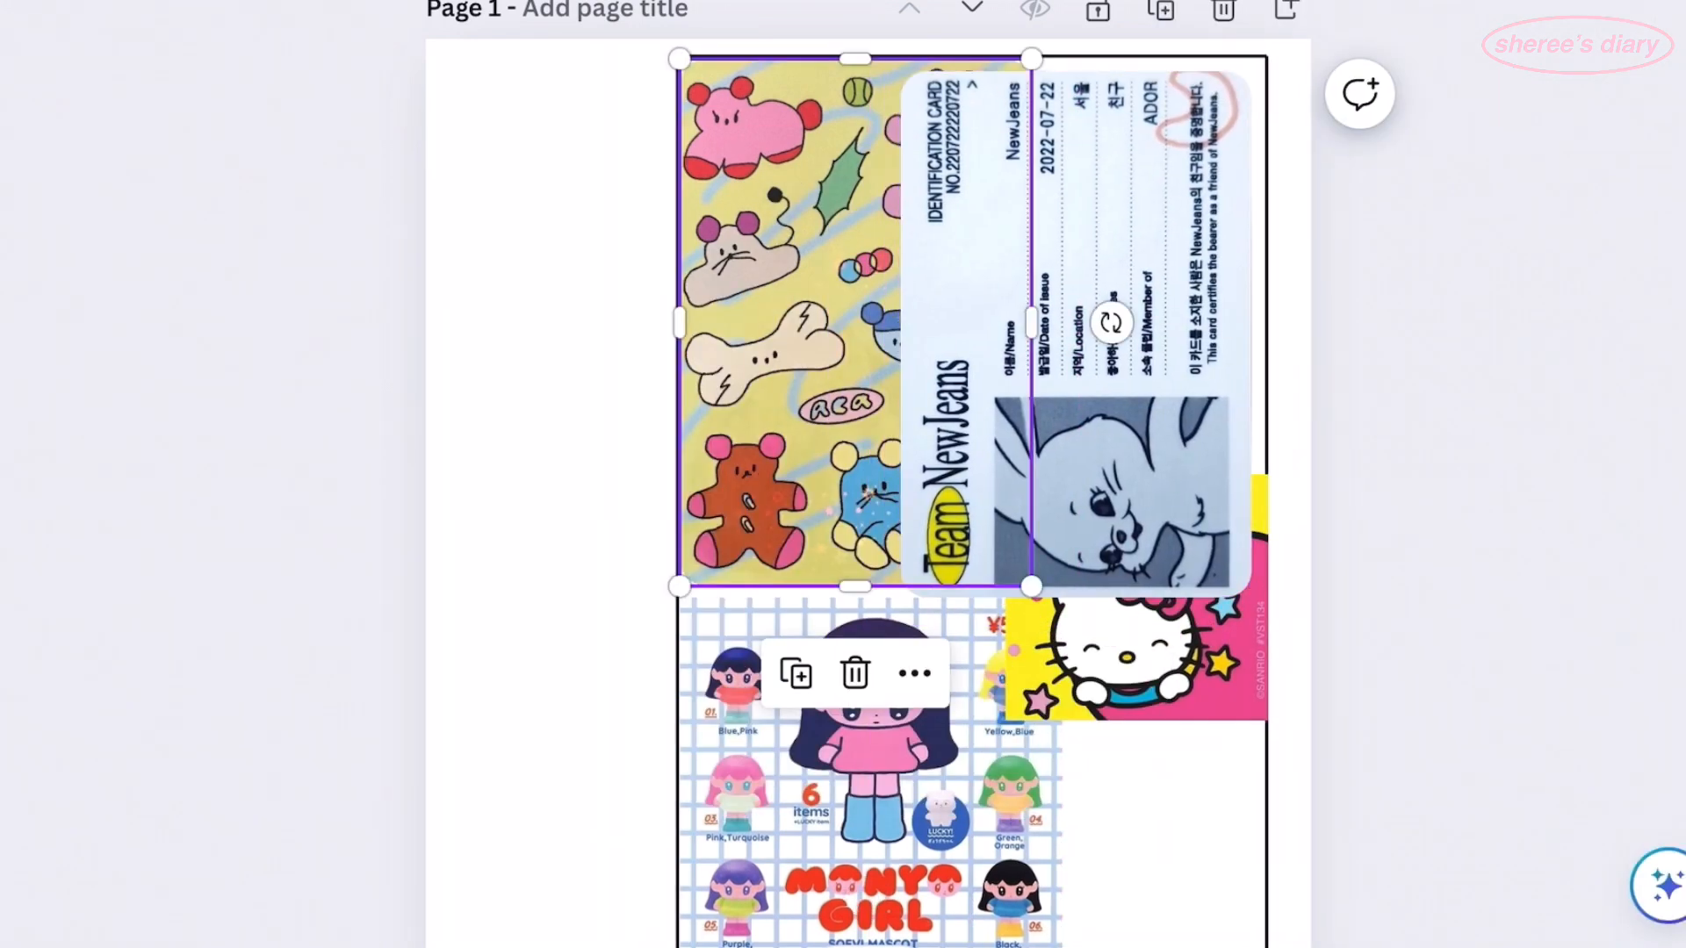
key(alt+shift+l)
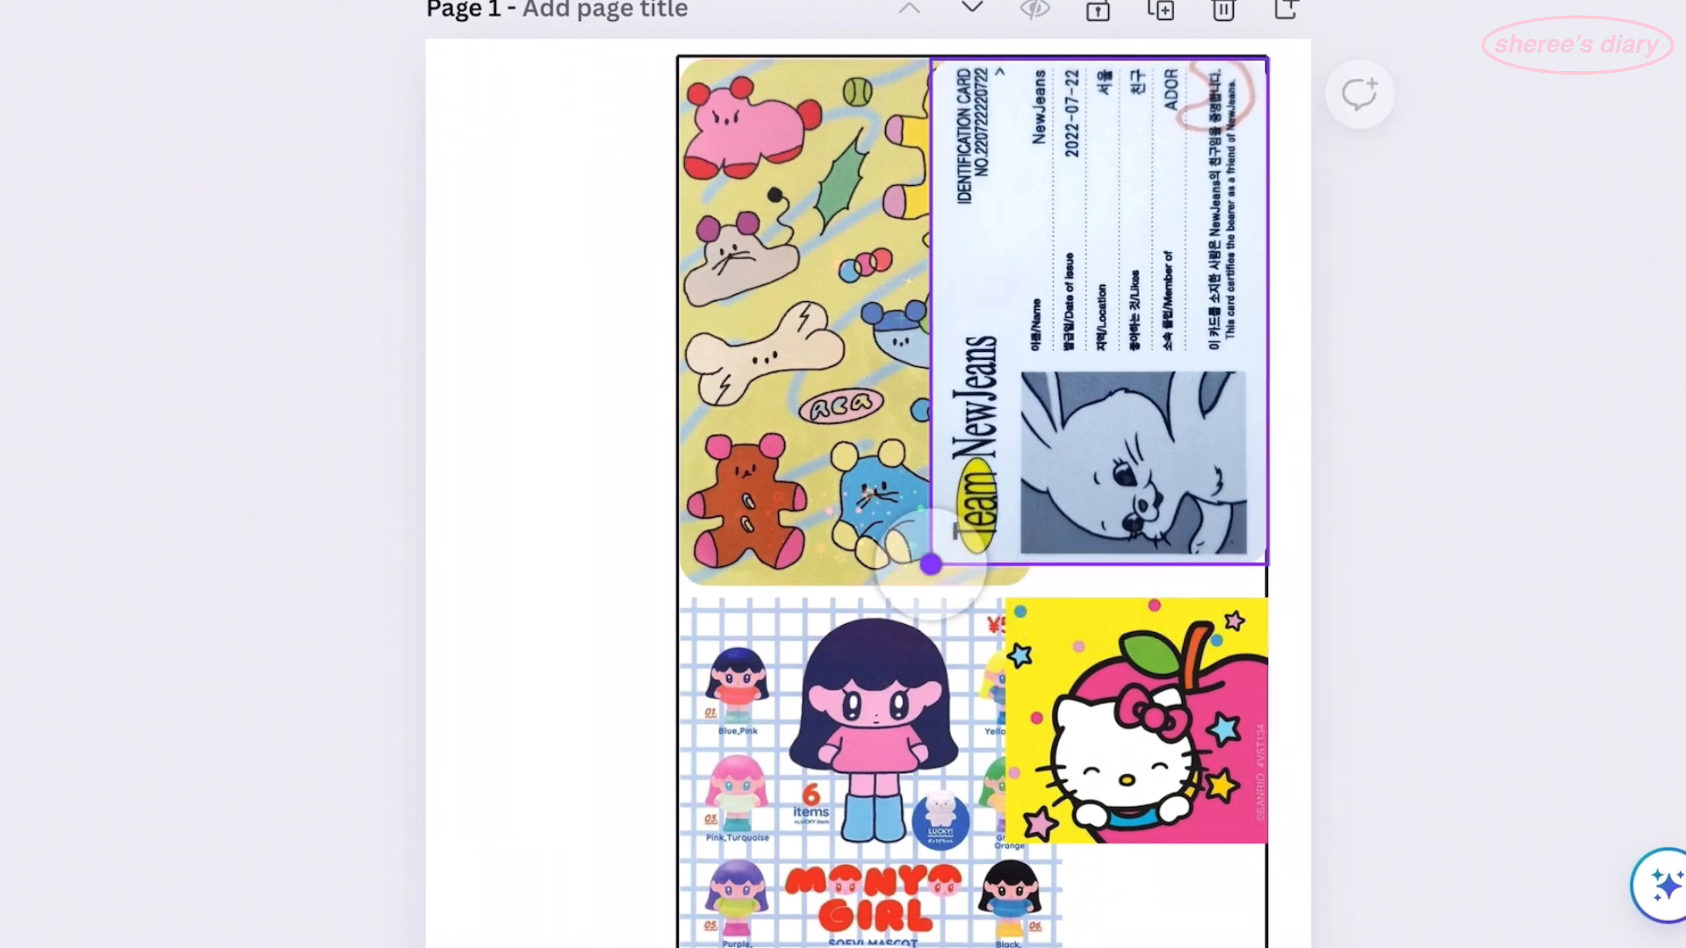
scroll(931, 565, down, 1)
drag(930, 530, 971, 469)
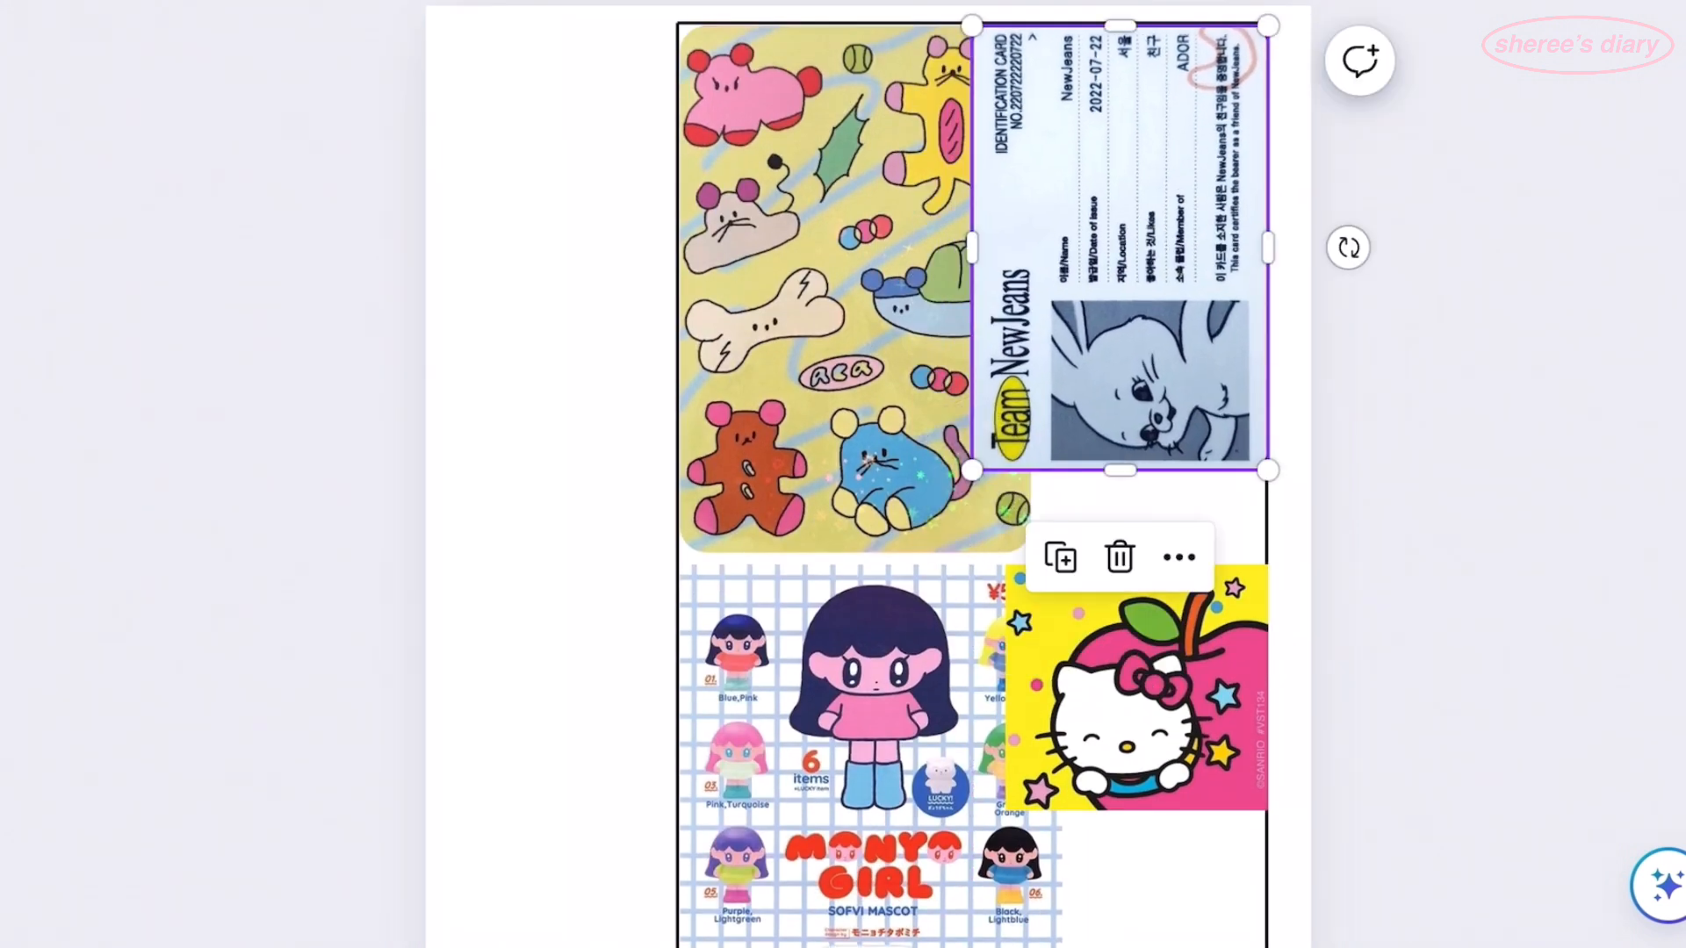
- Shrink the yellow animal sticker sheet so that it fits beside the NewJeans card without overlapping
click(933, 493)
drag(1032, 550, 1099, 520)
click(931, 703)
drag(1121, 264, 1120, 316)
key(ctrl+z)
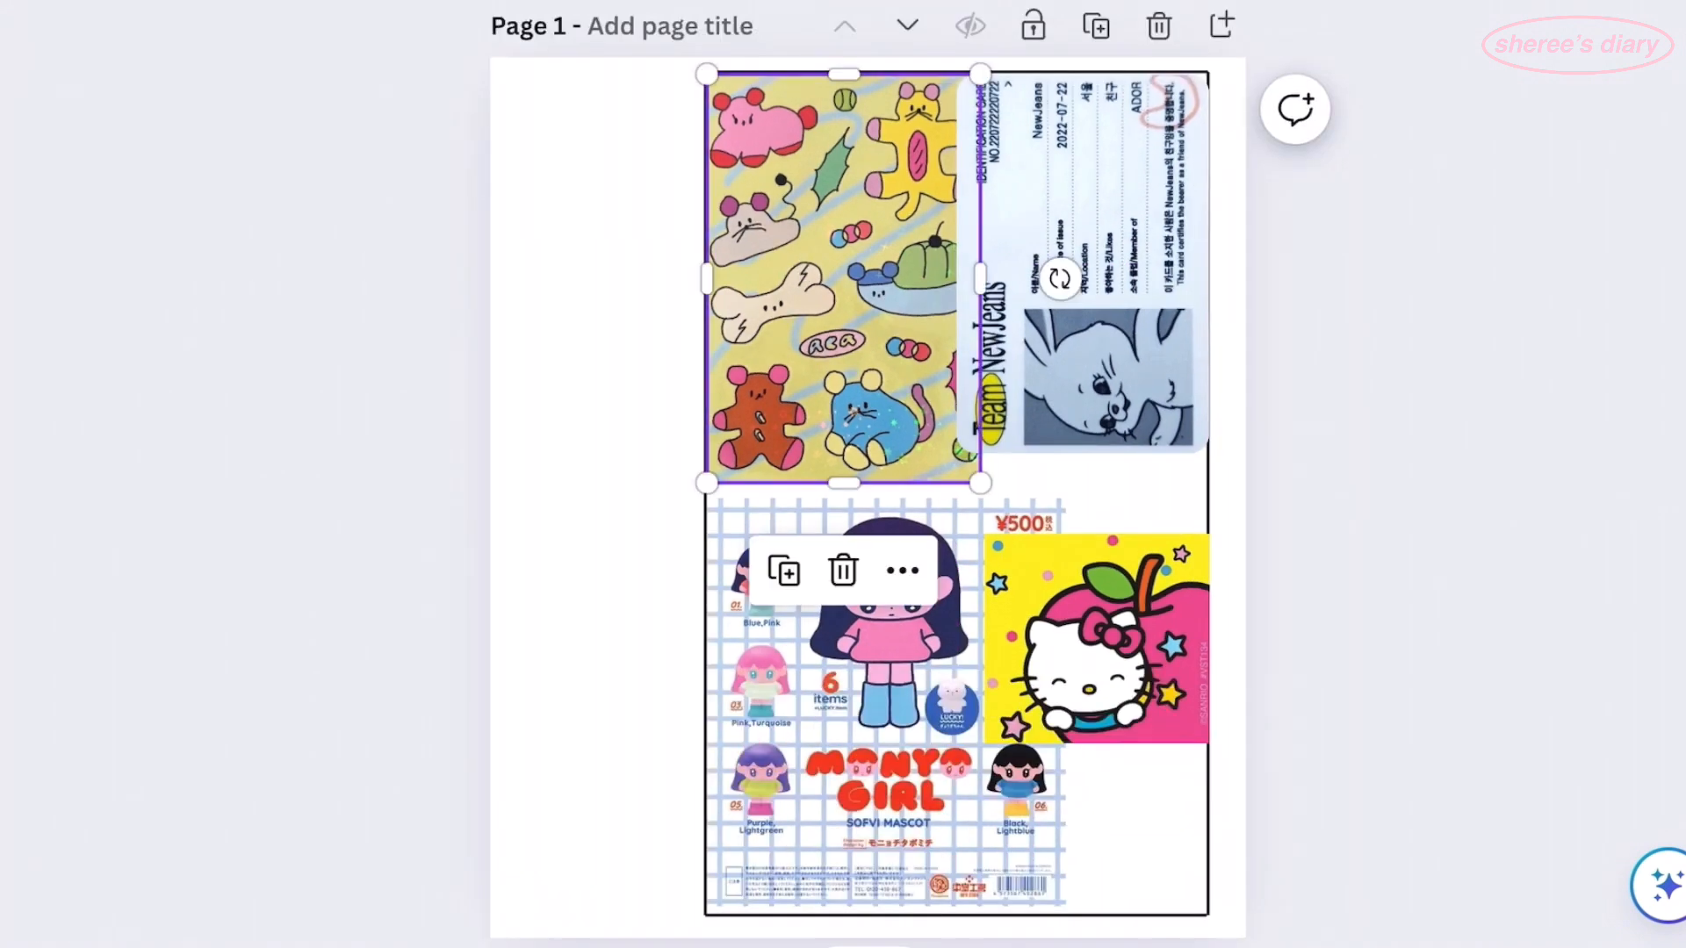
drag(980, 482, 950, 438)
- Move the Hello Kitty apple picture up beneath the NewJeans card and reposition the Mony Girl picture below the yellow sheet
click(887, 702)
drag(887, 702, 887, 659)
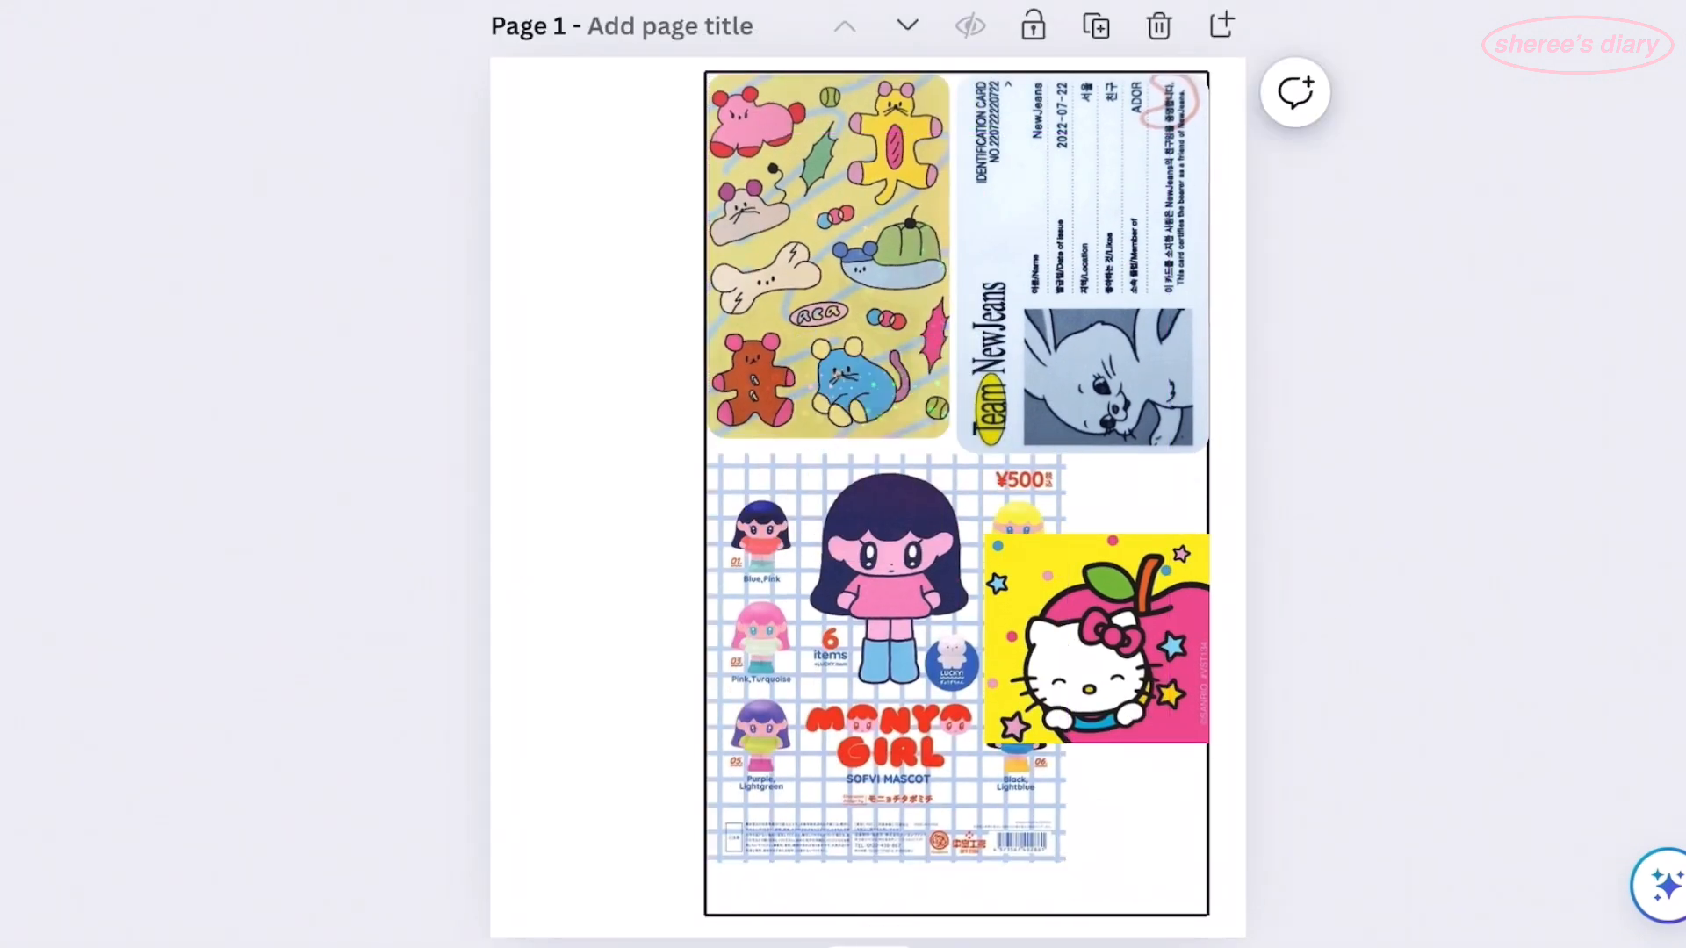
drag(1097, 603, 1098, 560)
scroll(868, 492, down, 1)
drag(887, 650, 887, 676)
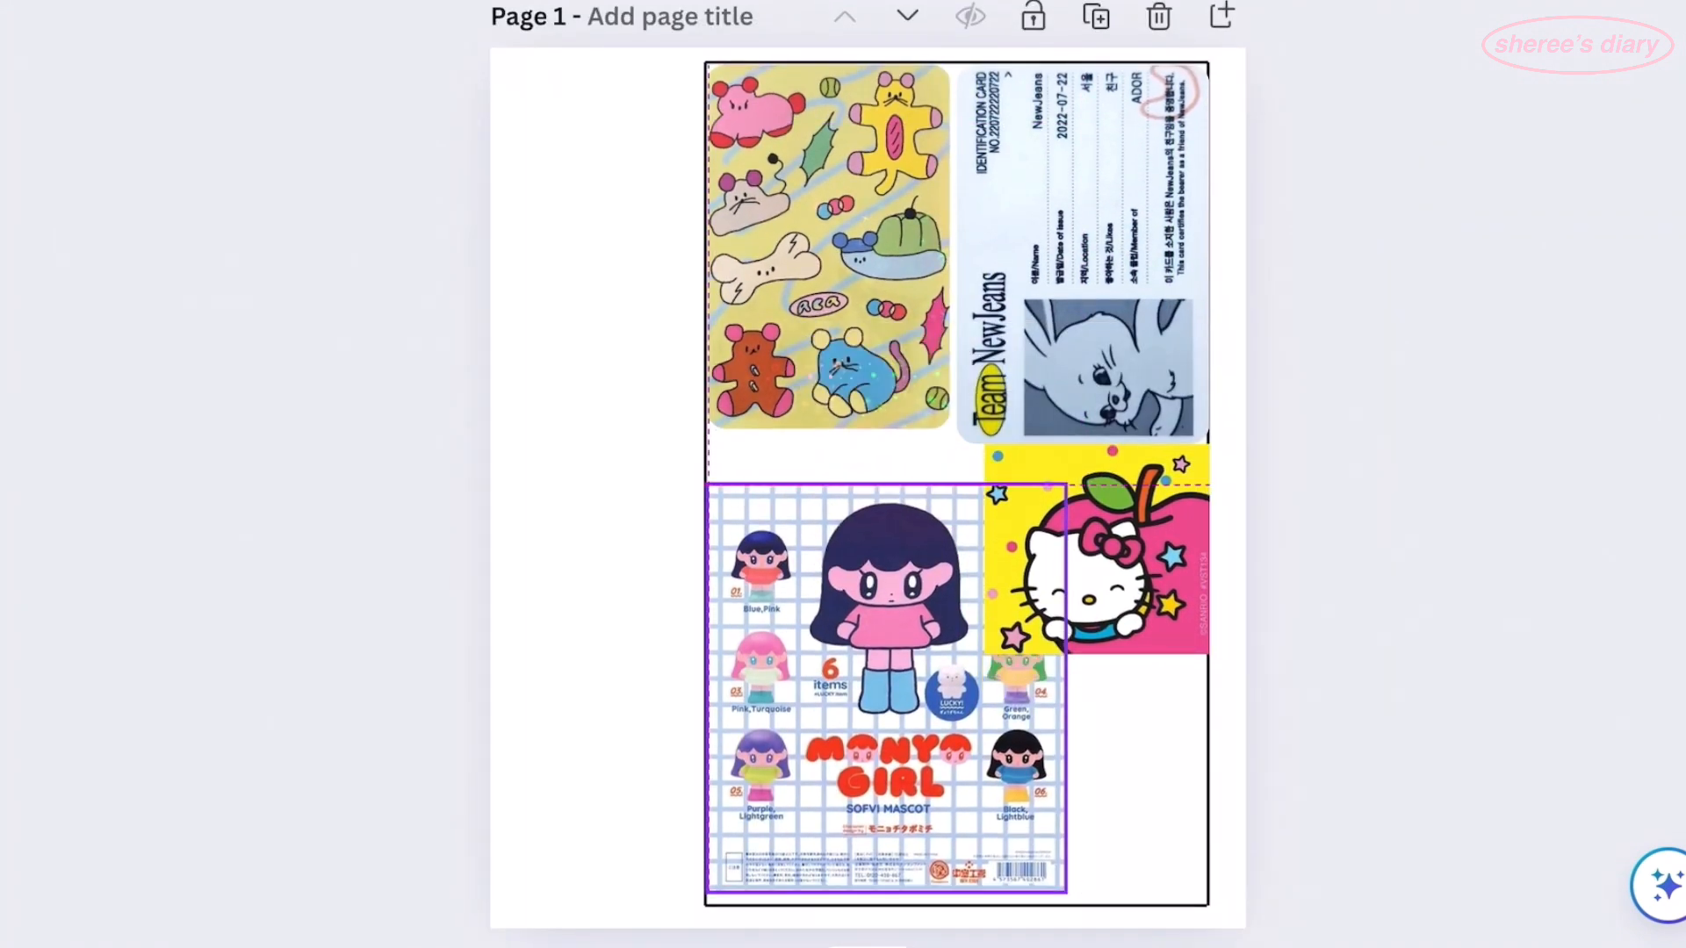
- Add the pink star picture on cream below the Hello Kitty apple picture and layer it behind the Mony Girl picture
scroll(867, 491, up, 1)
drag(264, 715, 1083, 779)
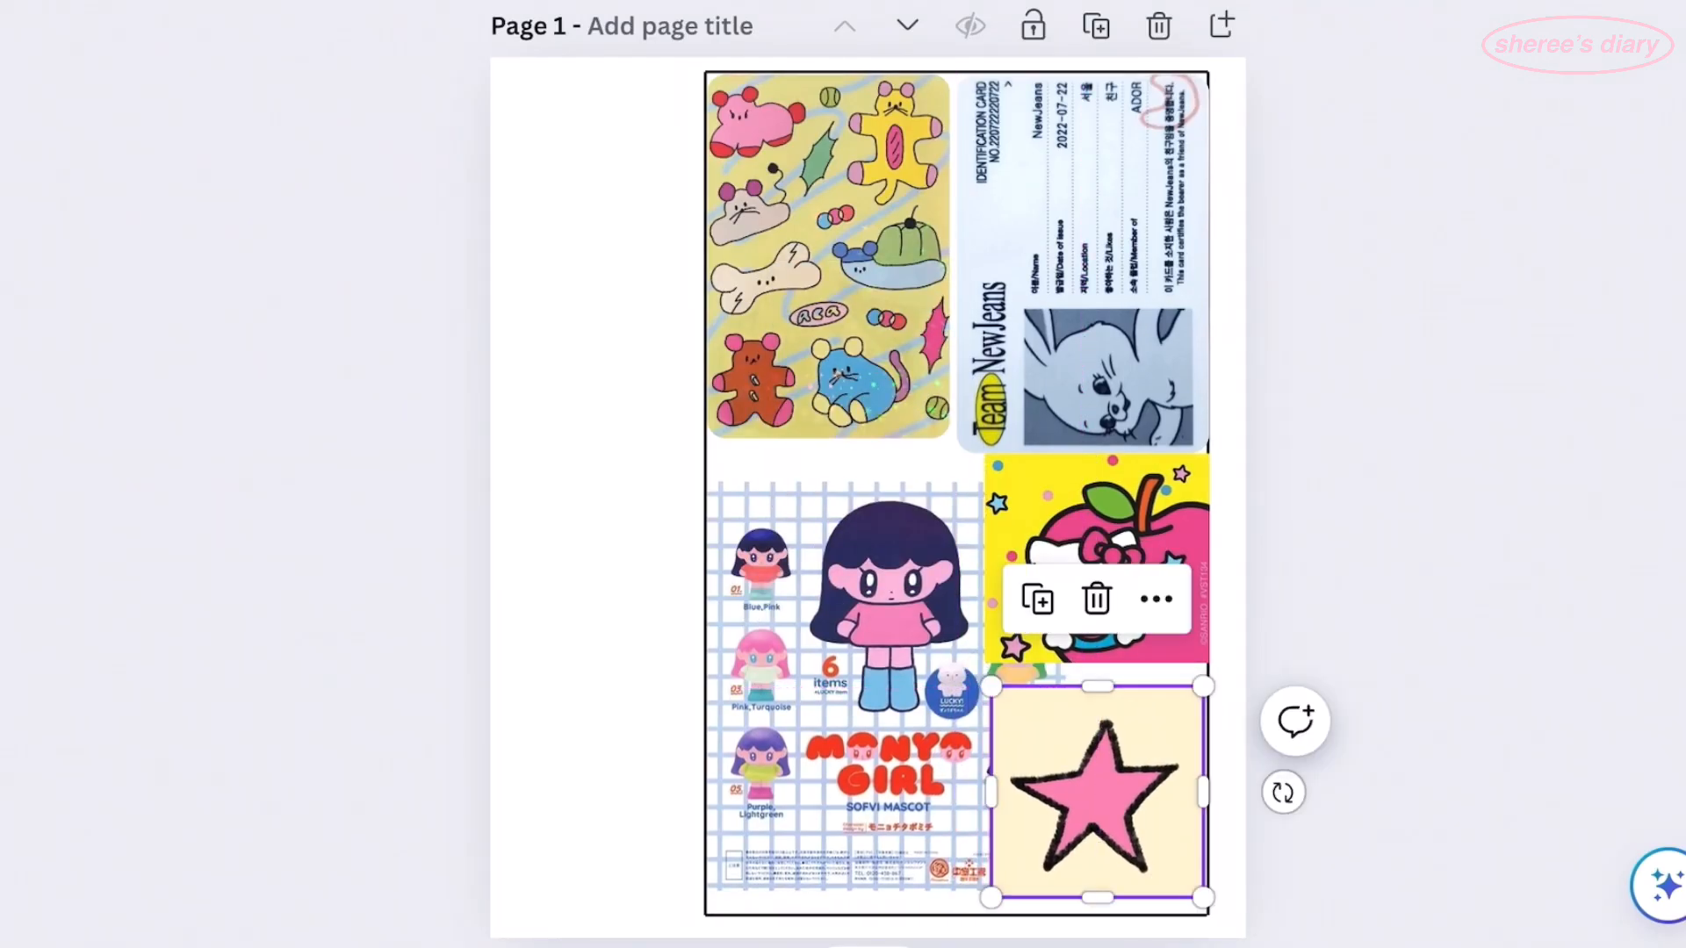
right_click(1129, 773)
click(1168, 18)
- Enlarge a jelly sticker sheet and crop it to the green apple and yellow-bow Hello Kitty head at the cover's bottom edge
drag(828, 440, 592, 87)
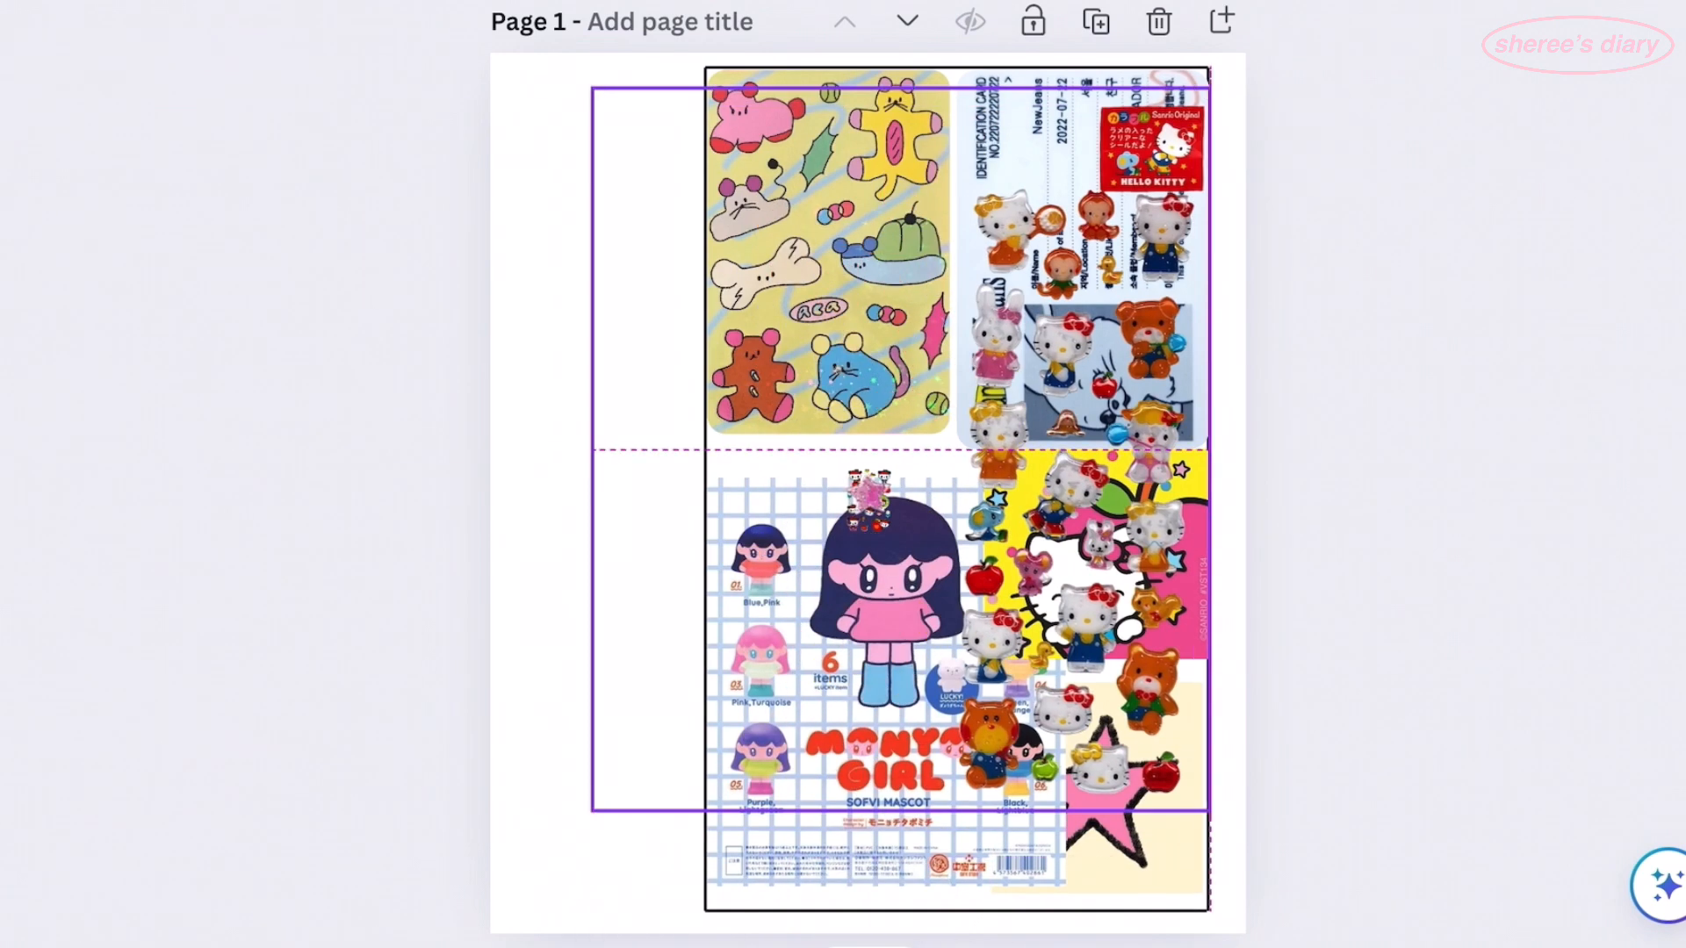
drag(901, 88, 901, 732)
drag(823, 781, 699, 644)
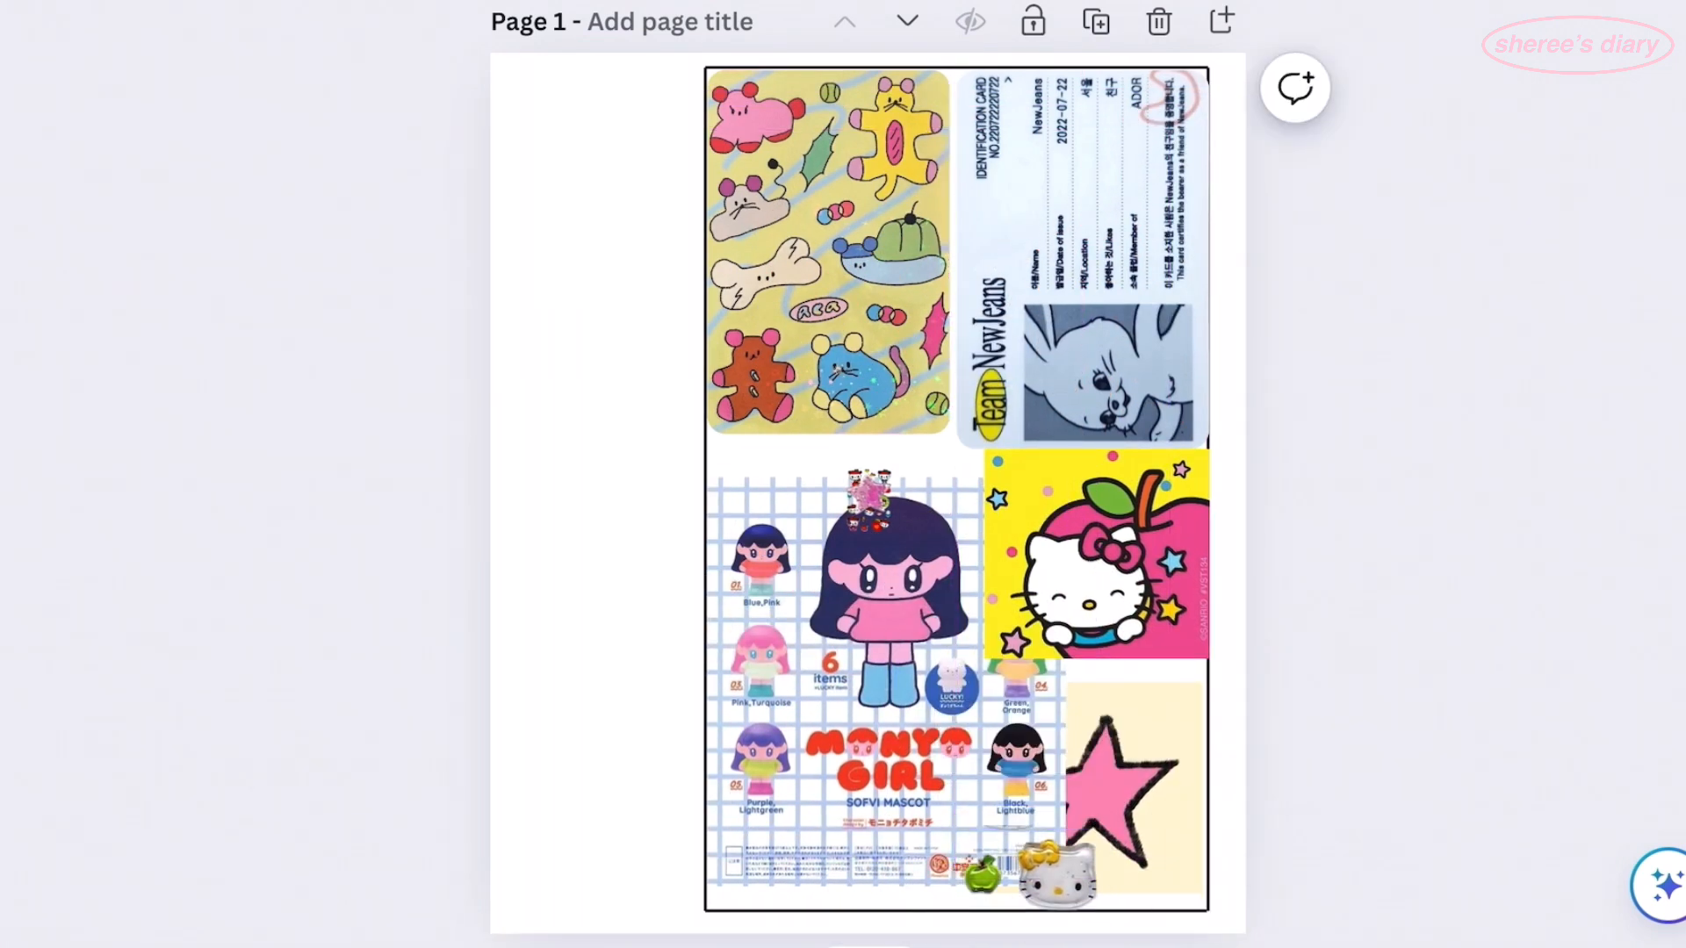
- Place the pink glitter star across the gap between the yellow animal sheet and the NewJeans card, small and slightly tilted
drag(1022, 606, 949, 307)
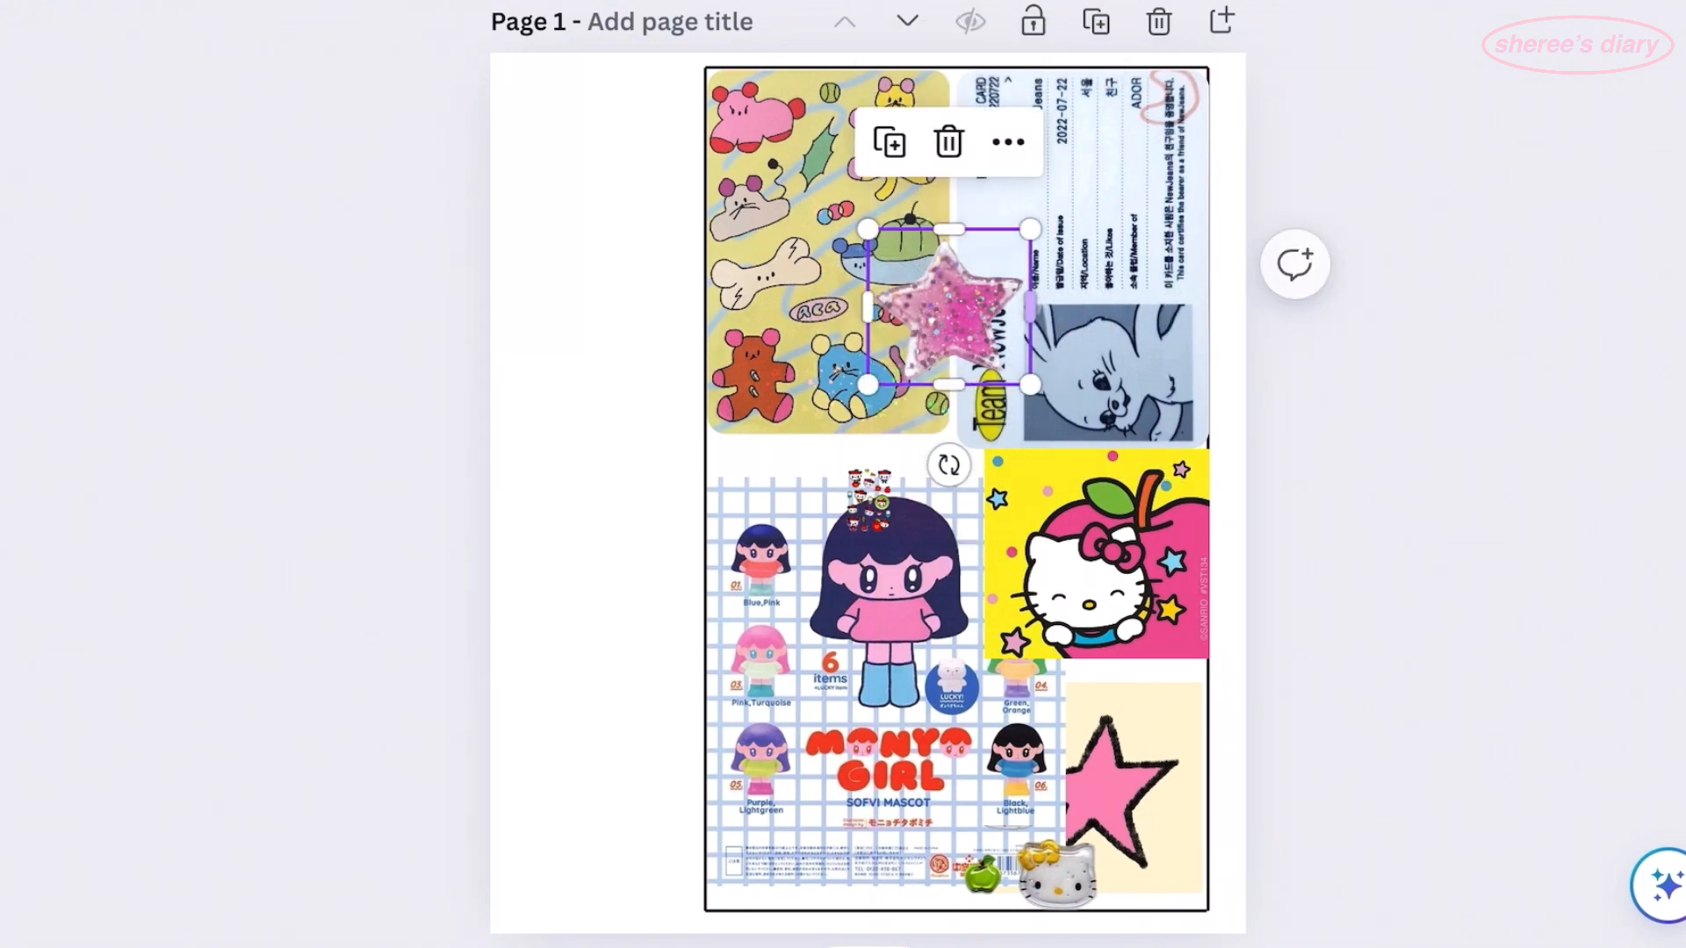
scroll(932, 188, up, 5)
scroll(965, 395, down, 5)
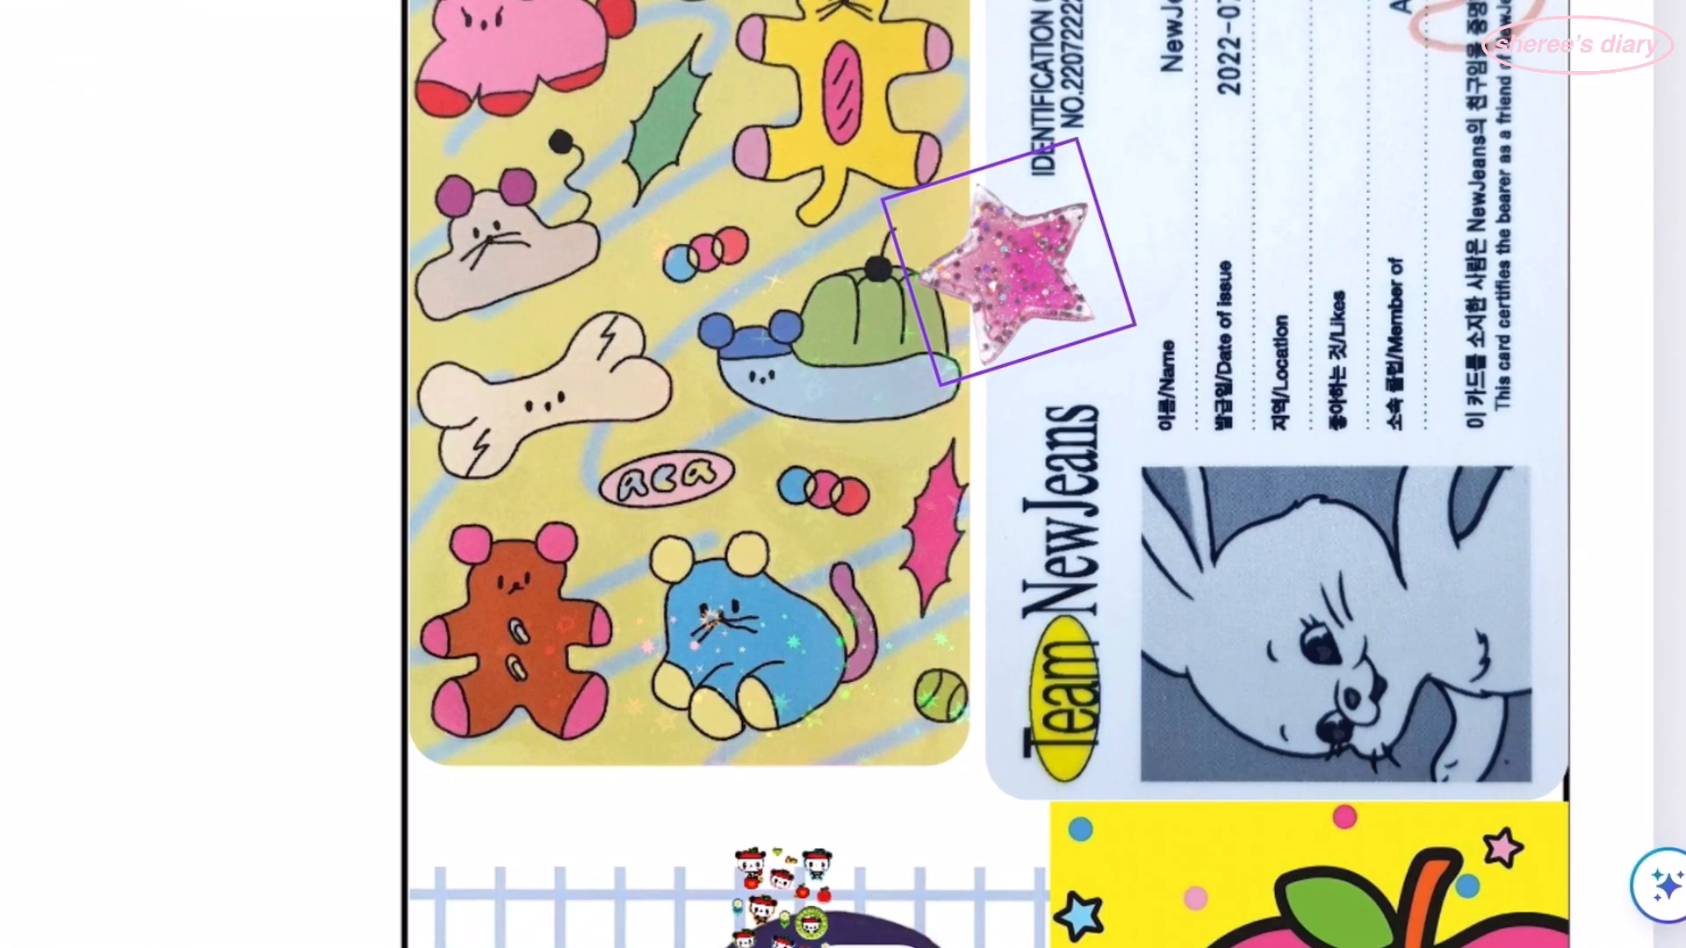
- Enlarge the Pandapple sticker sheet, crop it to the green-outlined panda head, and place the head on the NewJeans card
scroll(965, 474, down, 3)
drag(923, 470, 1115, 698)
drag(925, 418, 925, 277)
drag(1116, 557, 1317, 851)
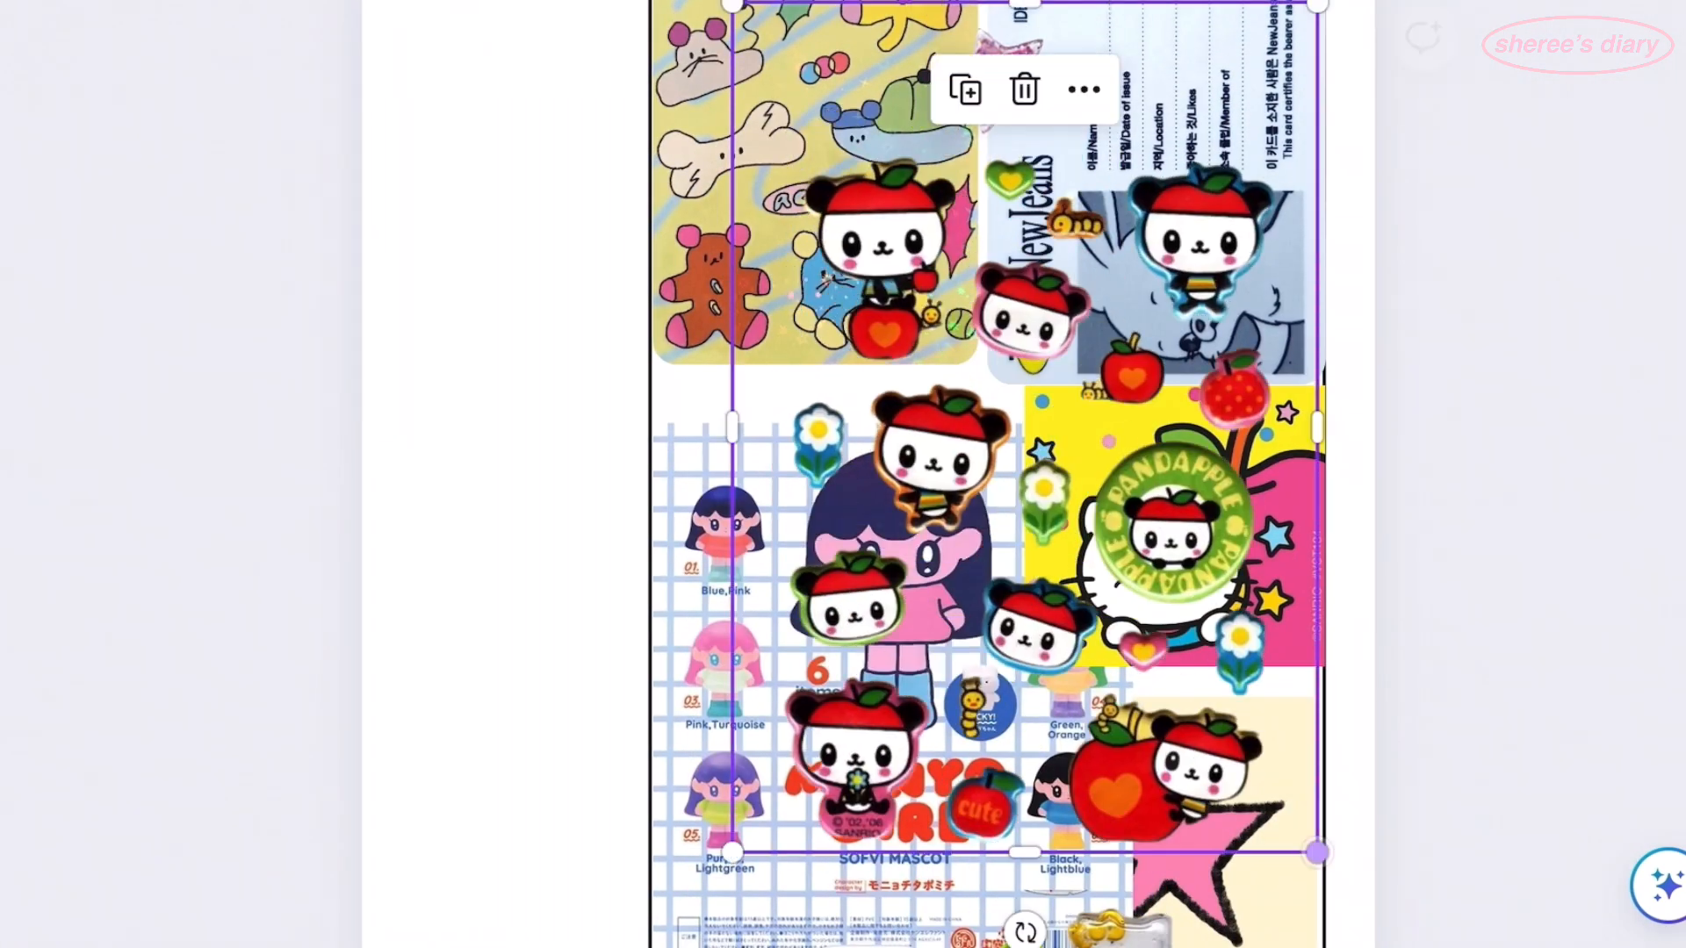
drag(1026, 425, 988, 380)
scroll(966, 474, down, 1)
drag(971, 19, 970, 475)
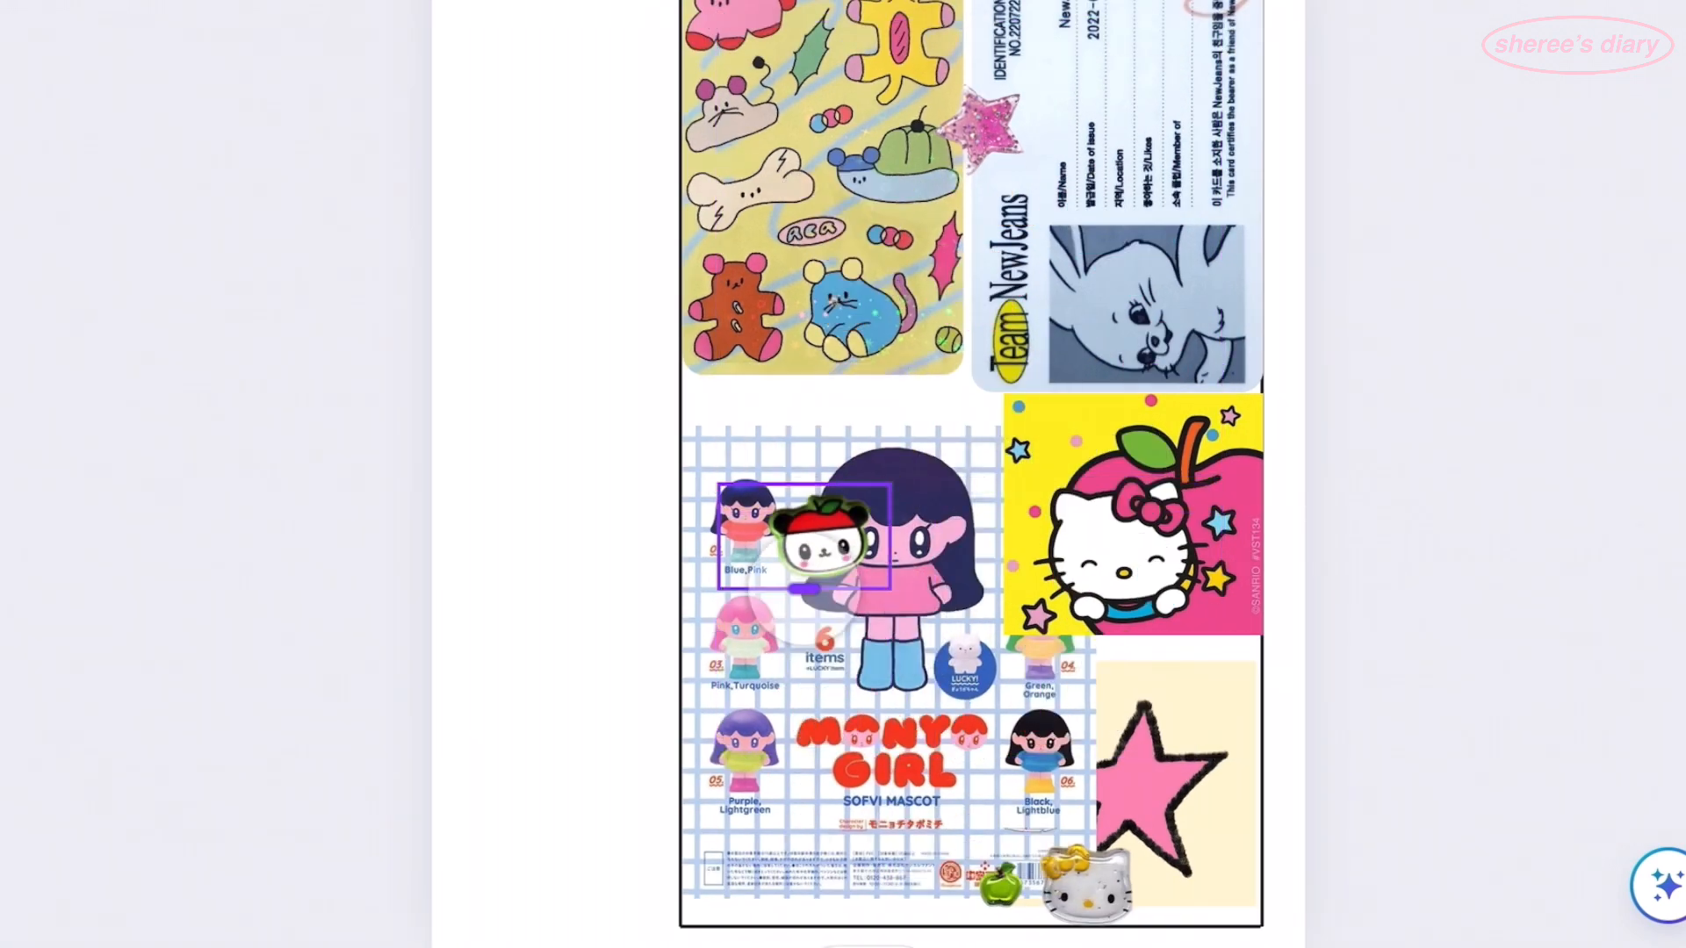
drag(823, 540, 1128, 103)
scroll(966, 351, up, 1)
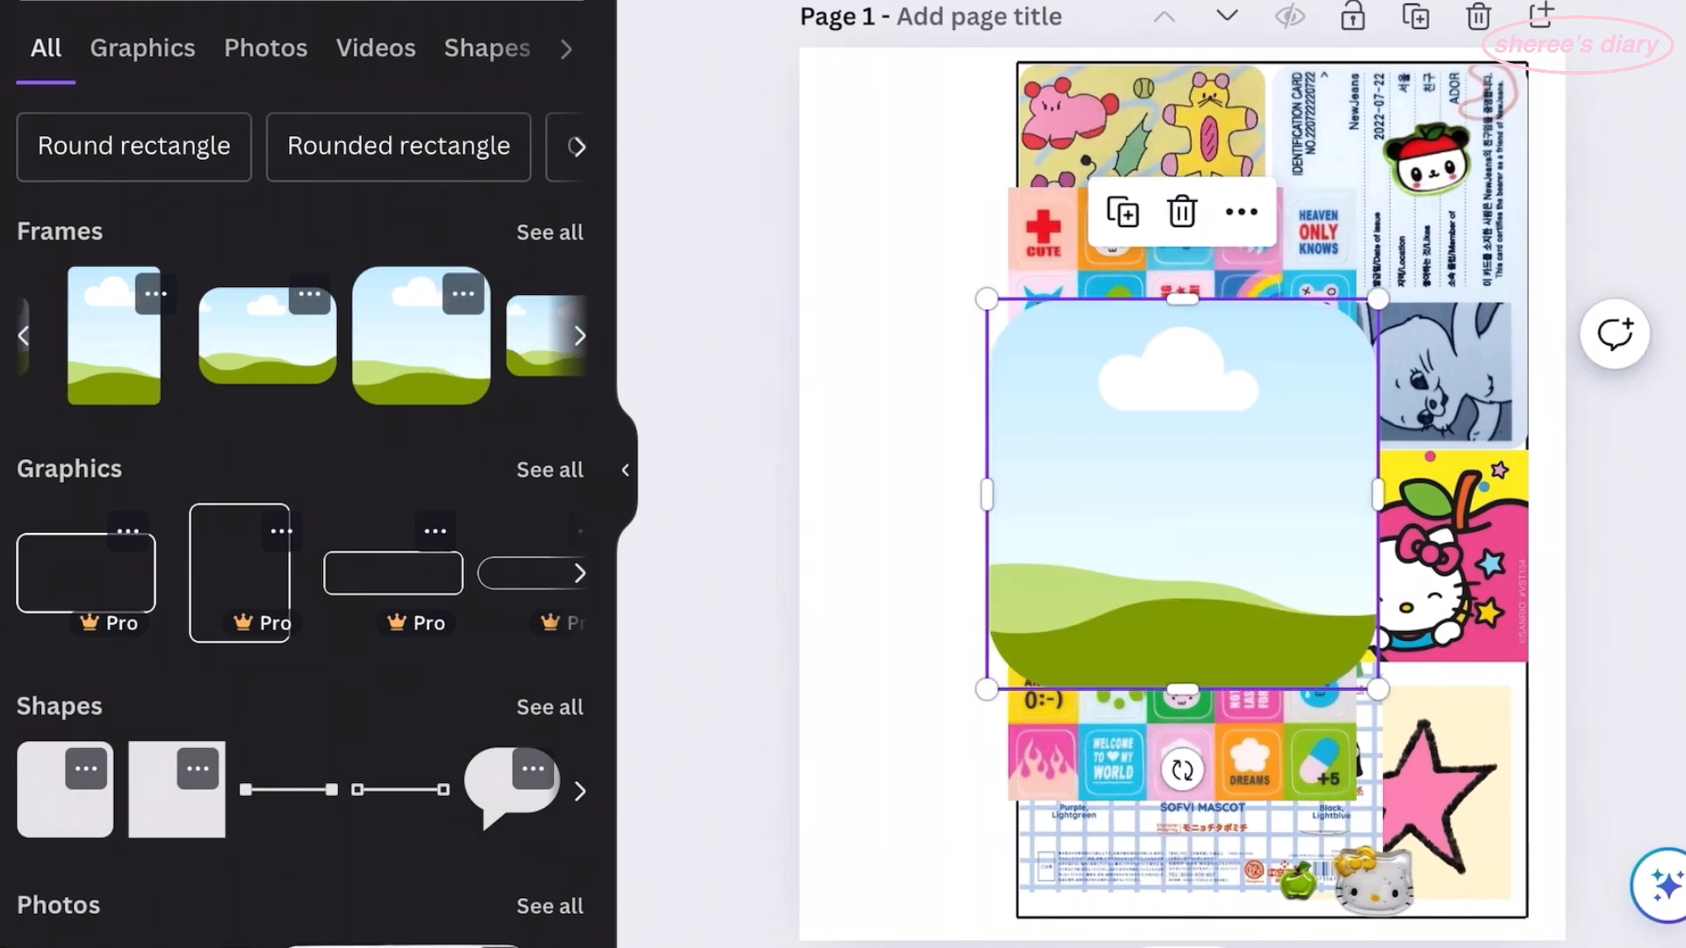
- Fill the rounded square frame with the colourful icon-grid picture and crop it to the red drip tile
click(626, 470)
right_click(903, 245)
drag(903, 246, 867, 492)
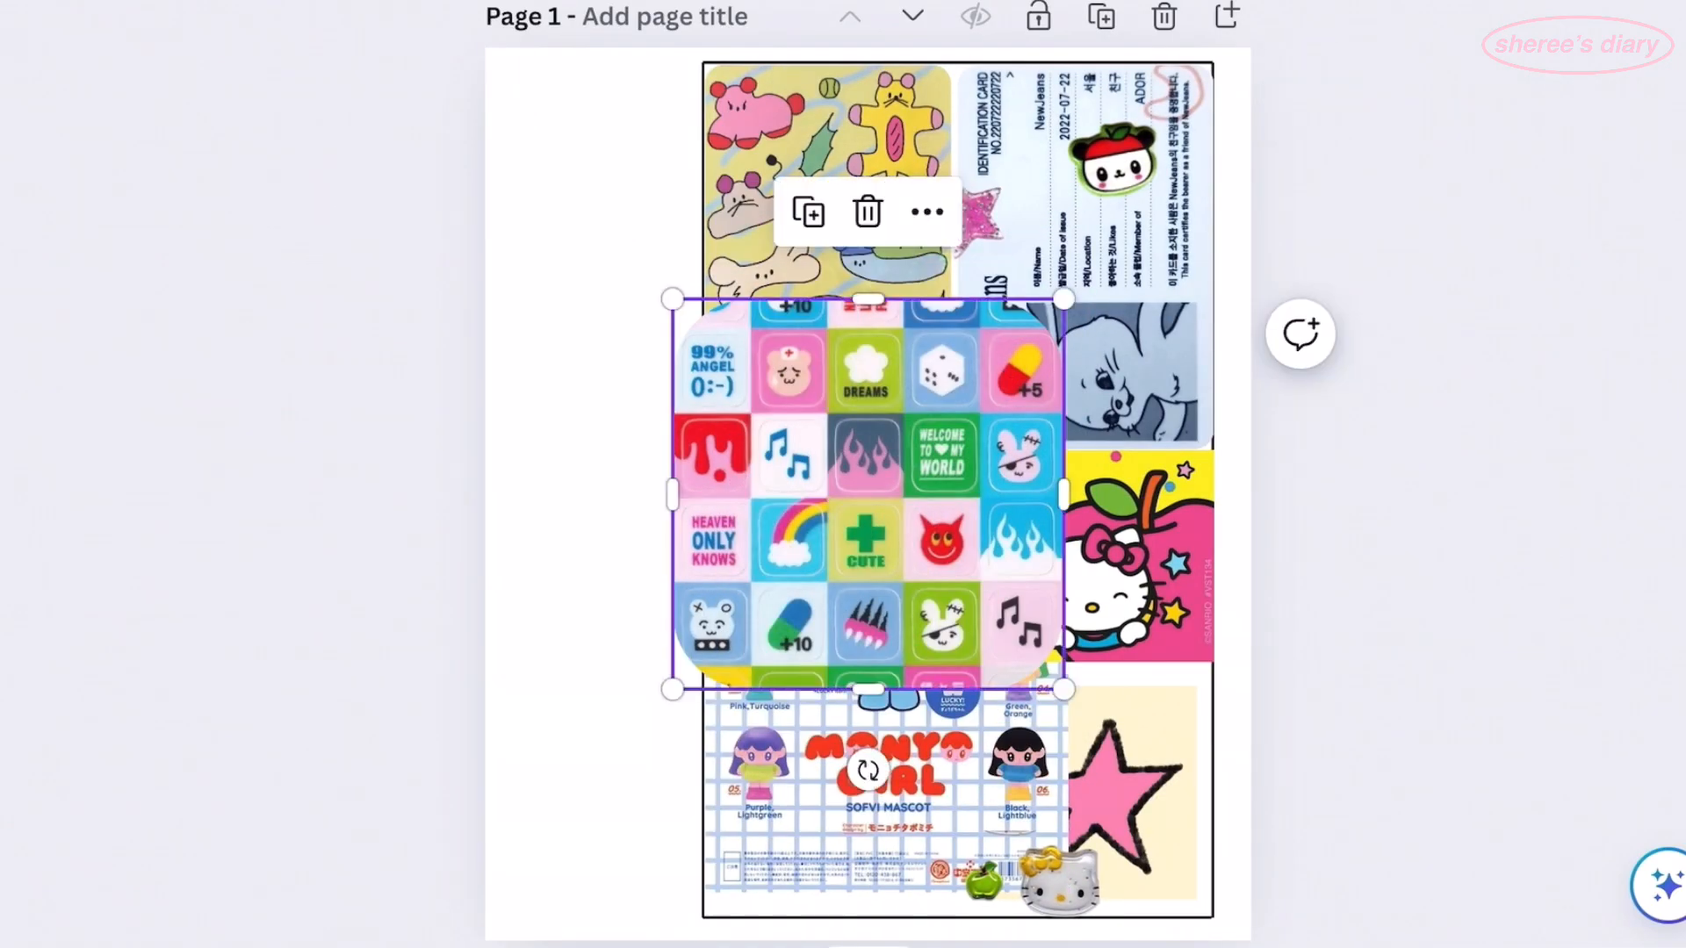
click(492, 2)
click(516, 3)
drag(1599, 939, 1682, 944)
drag(1198, 474, 1183, 493)
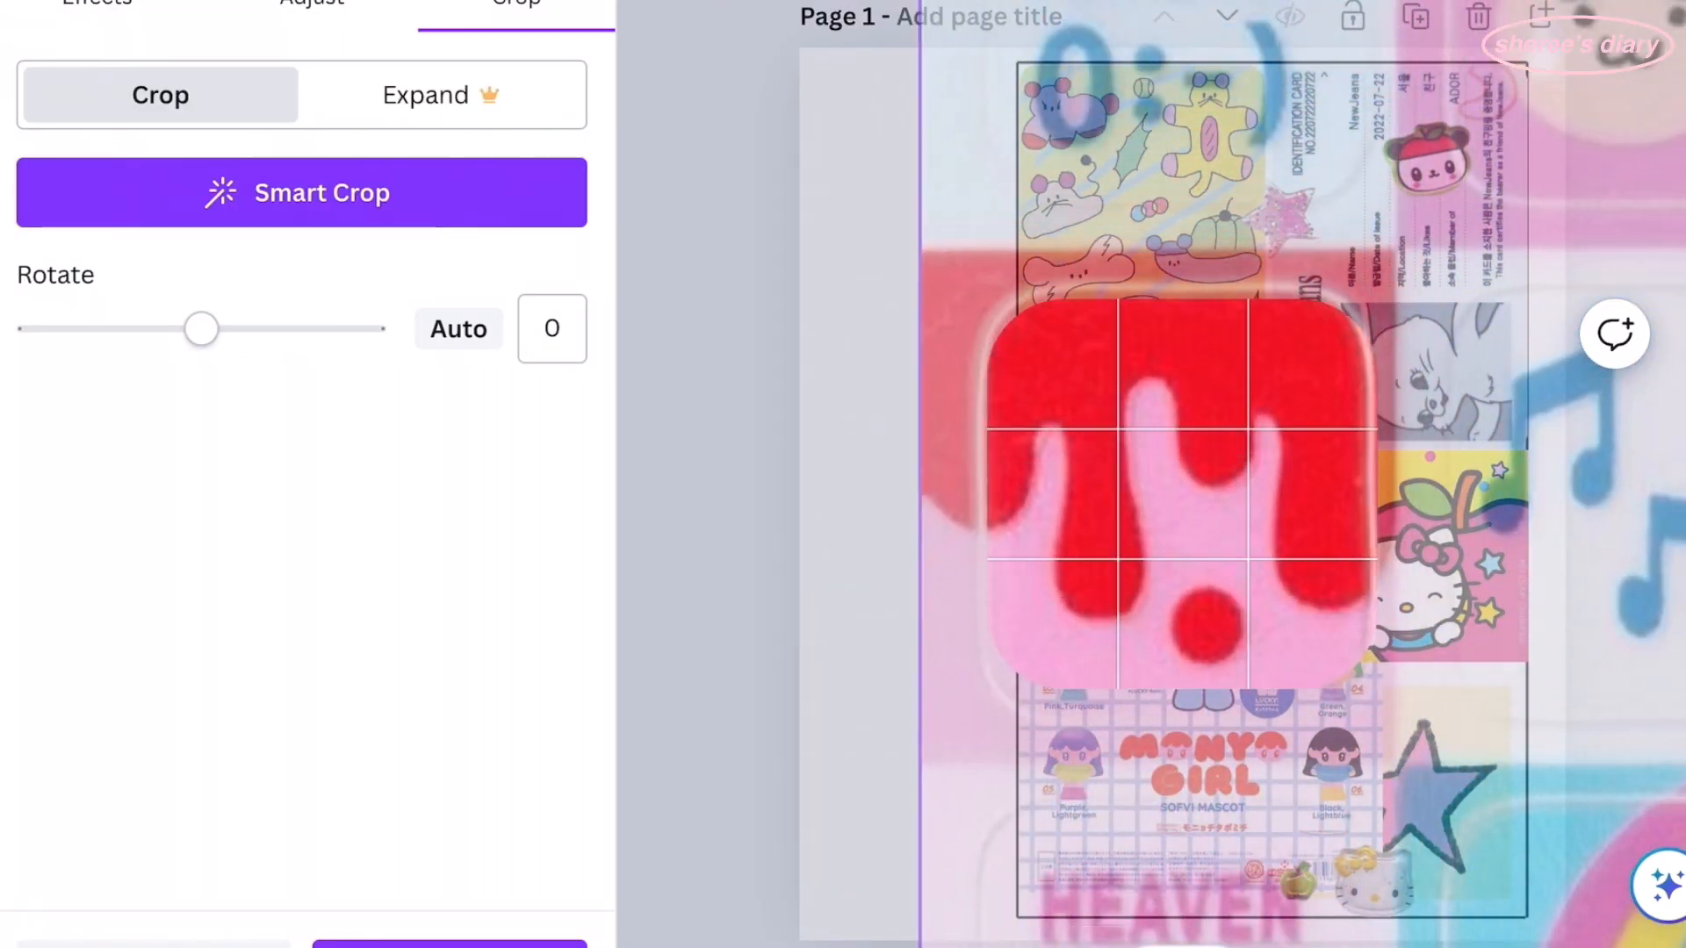
key(Escape)
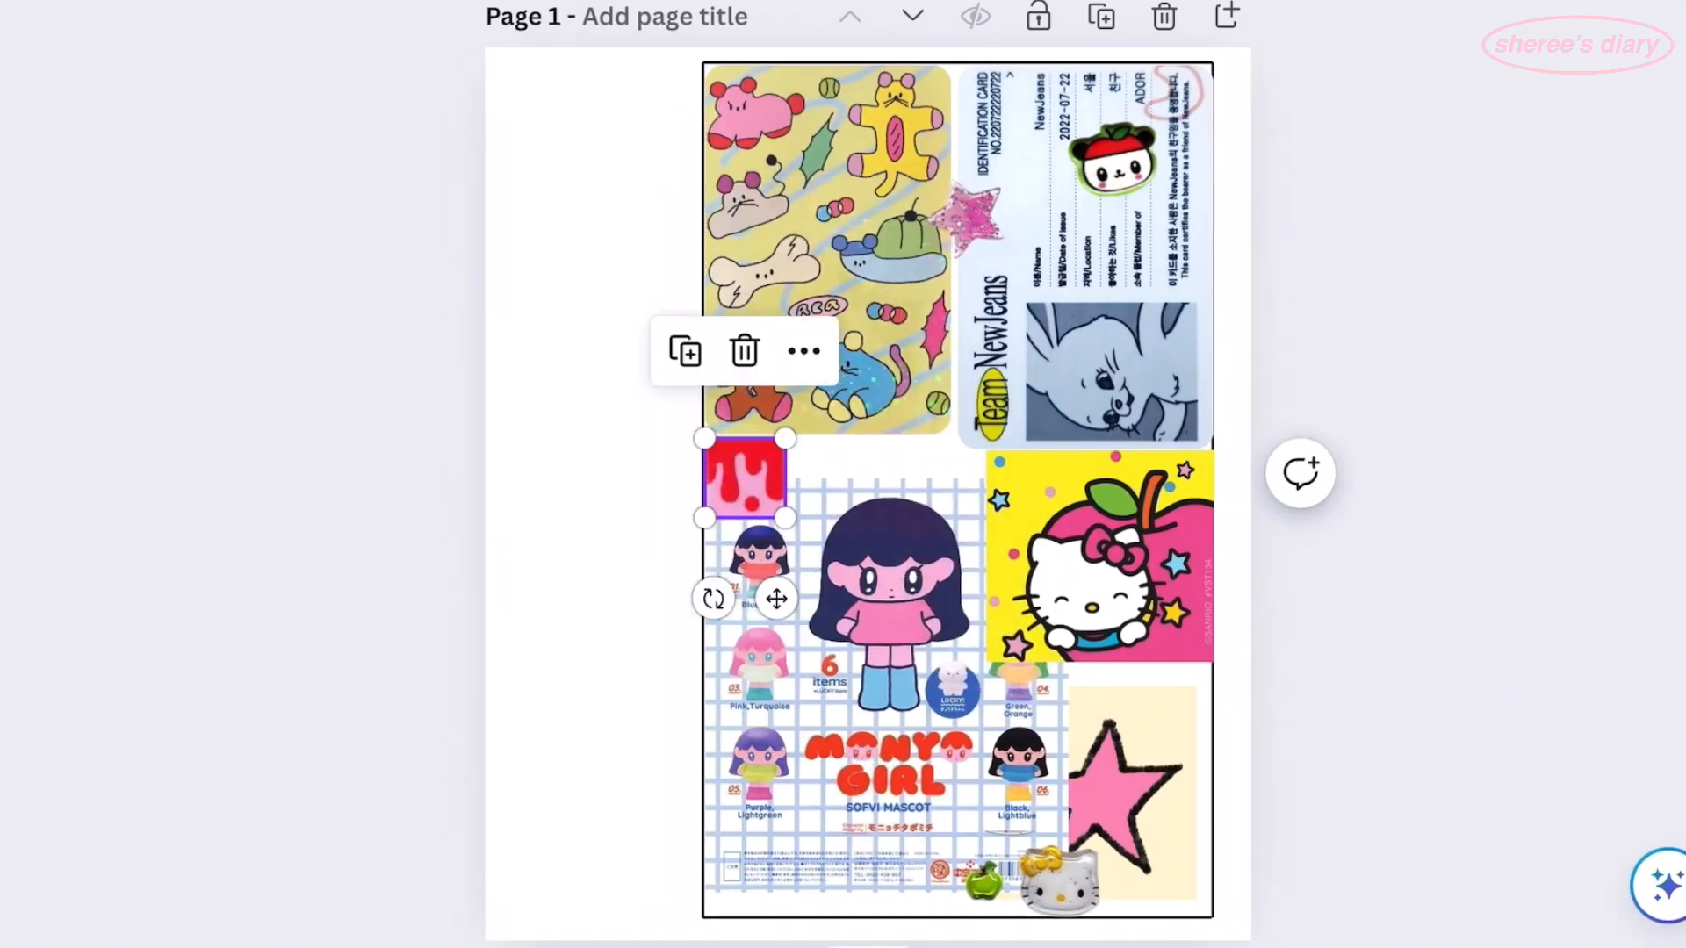
- Shift the icon-grid picture inside a second rounded frame at the cover's bottom edge to show the pink music-notes tile
double_click(887, 869)
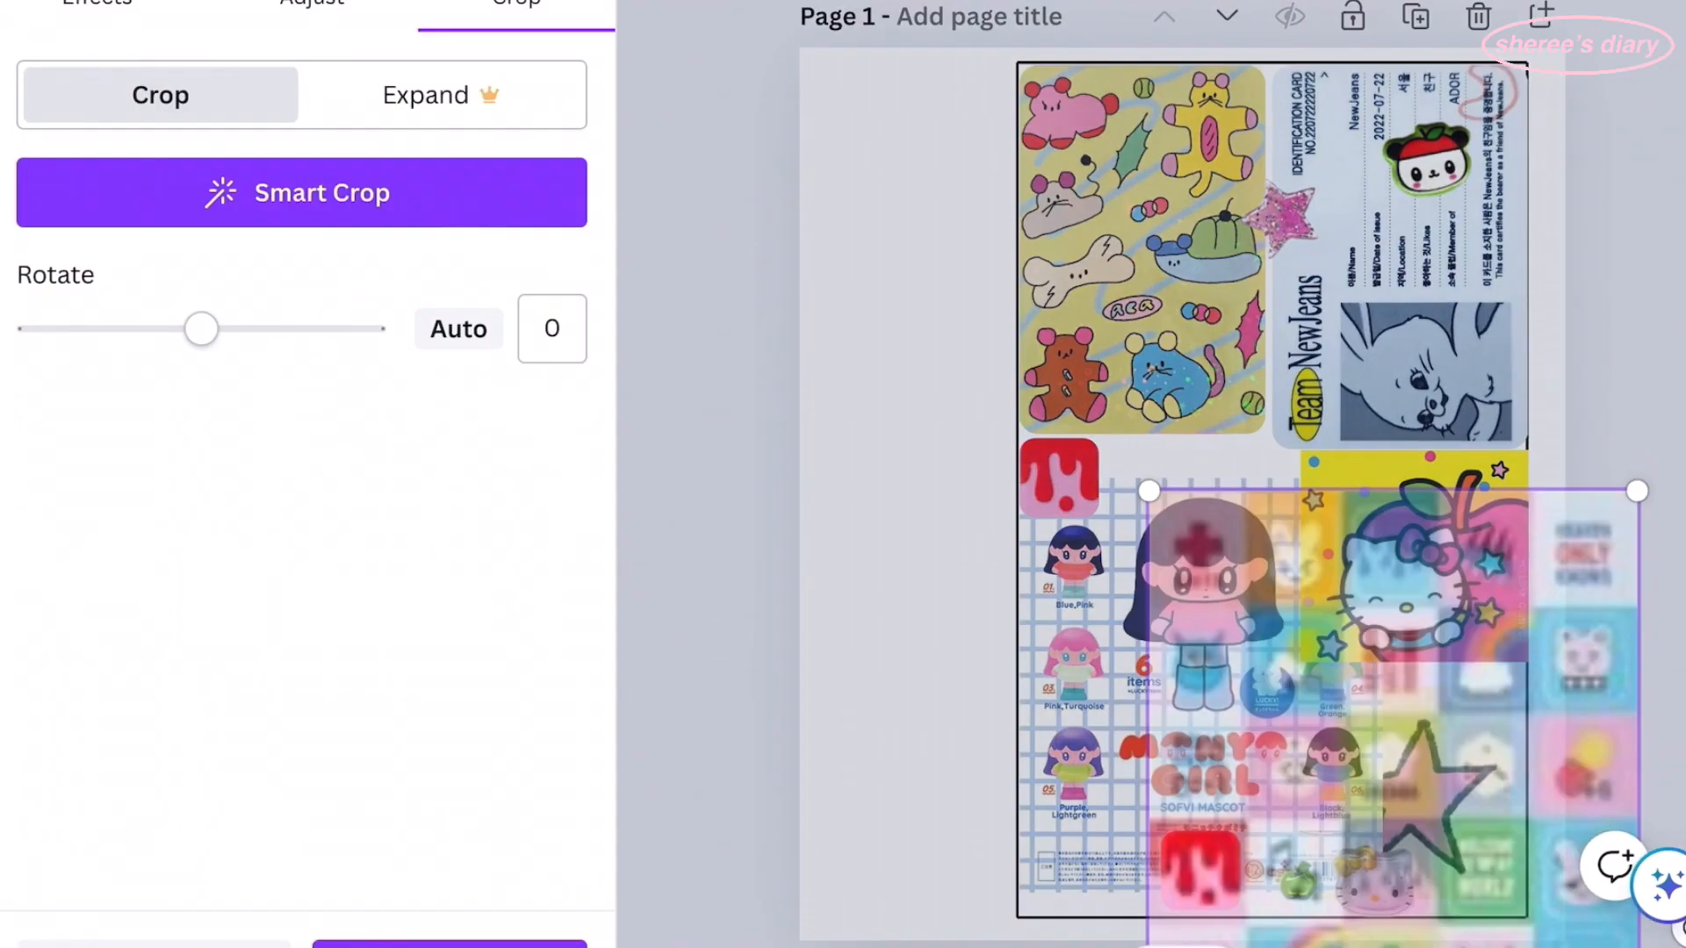
drag(1199, 869, 823, 663)
key(Escape)
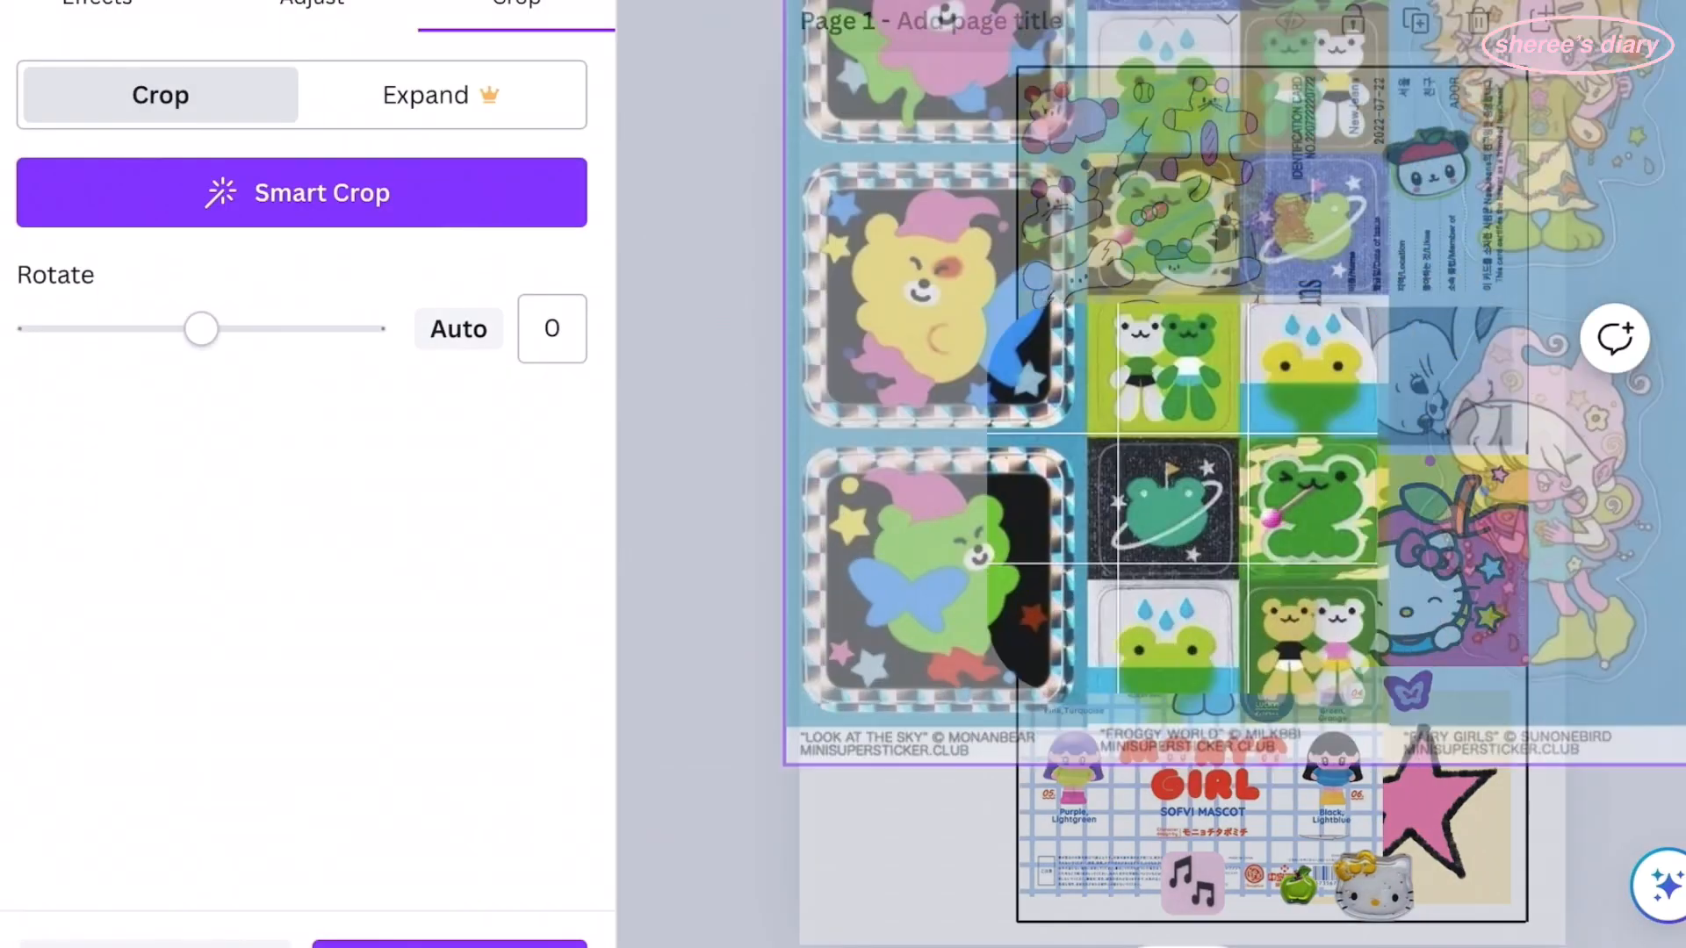
- Crop the mini sticker sheet to frog tiles in rounded frames and add the white bunny sticker beside the red drip tile
drag(1163, 365, 1189, 492)
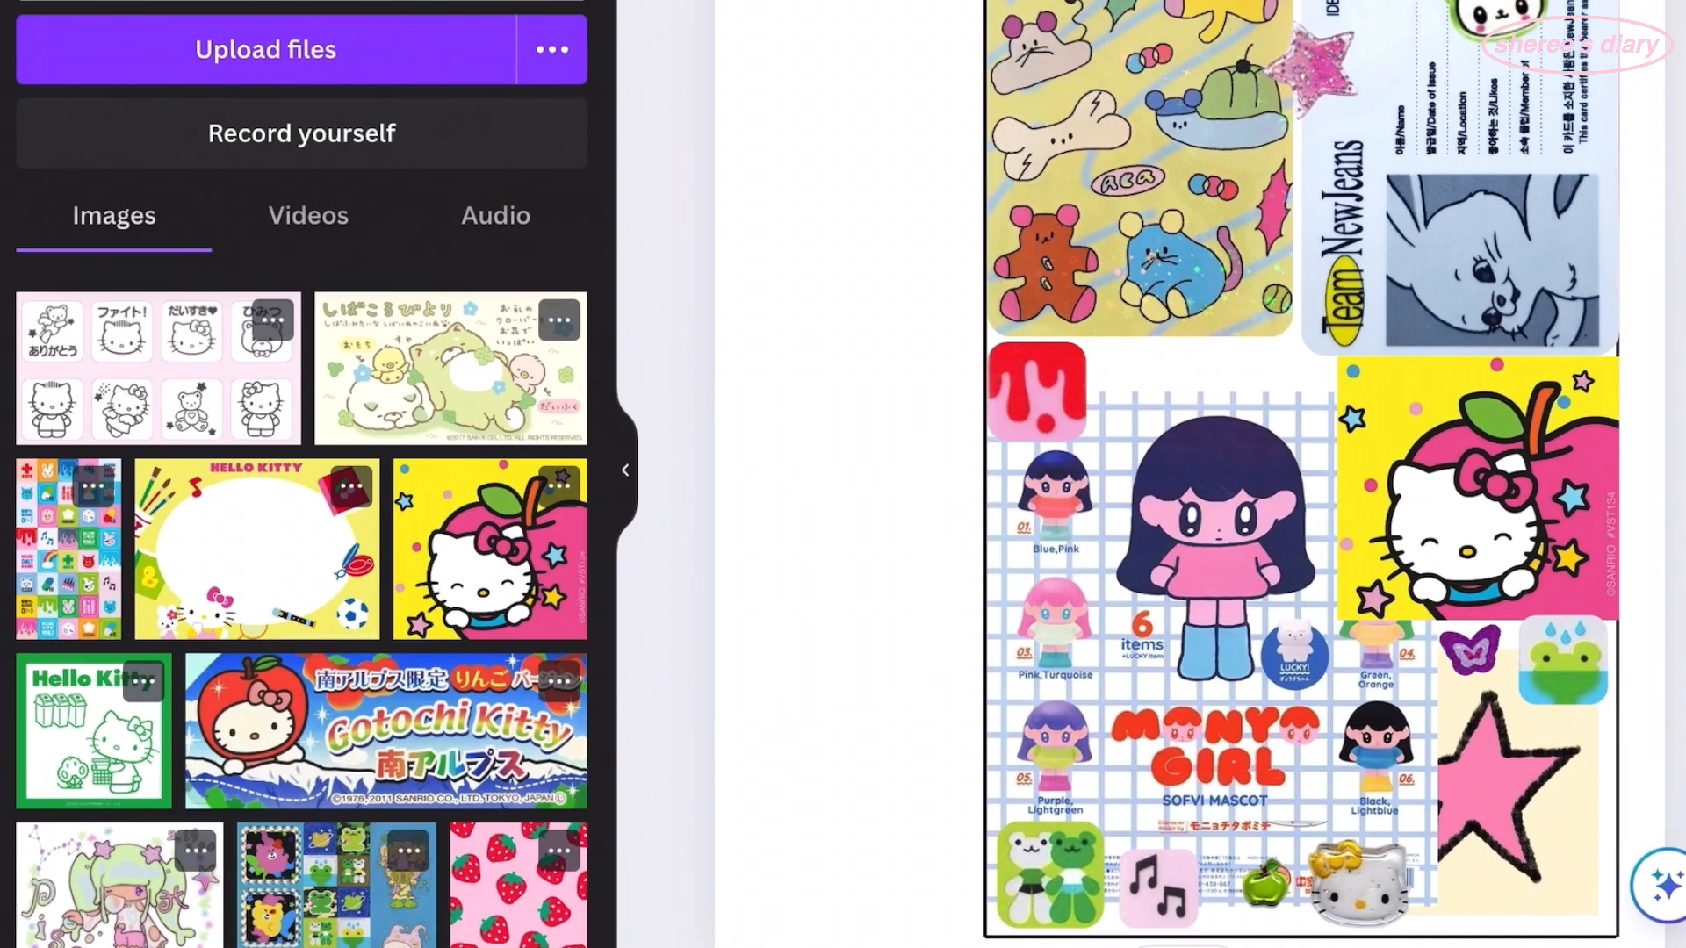
scroll(302, 615, down, 5)
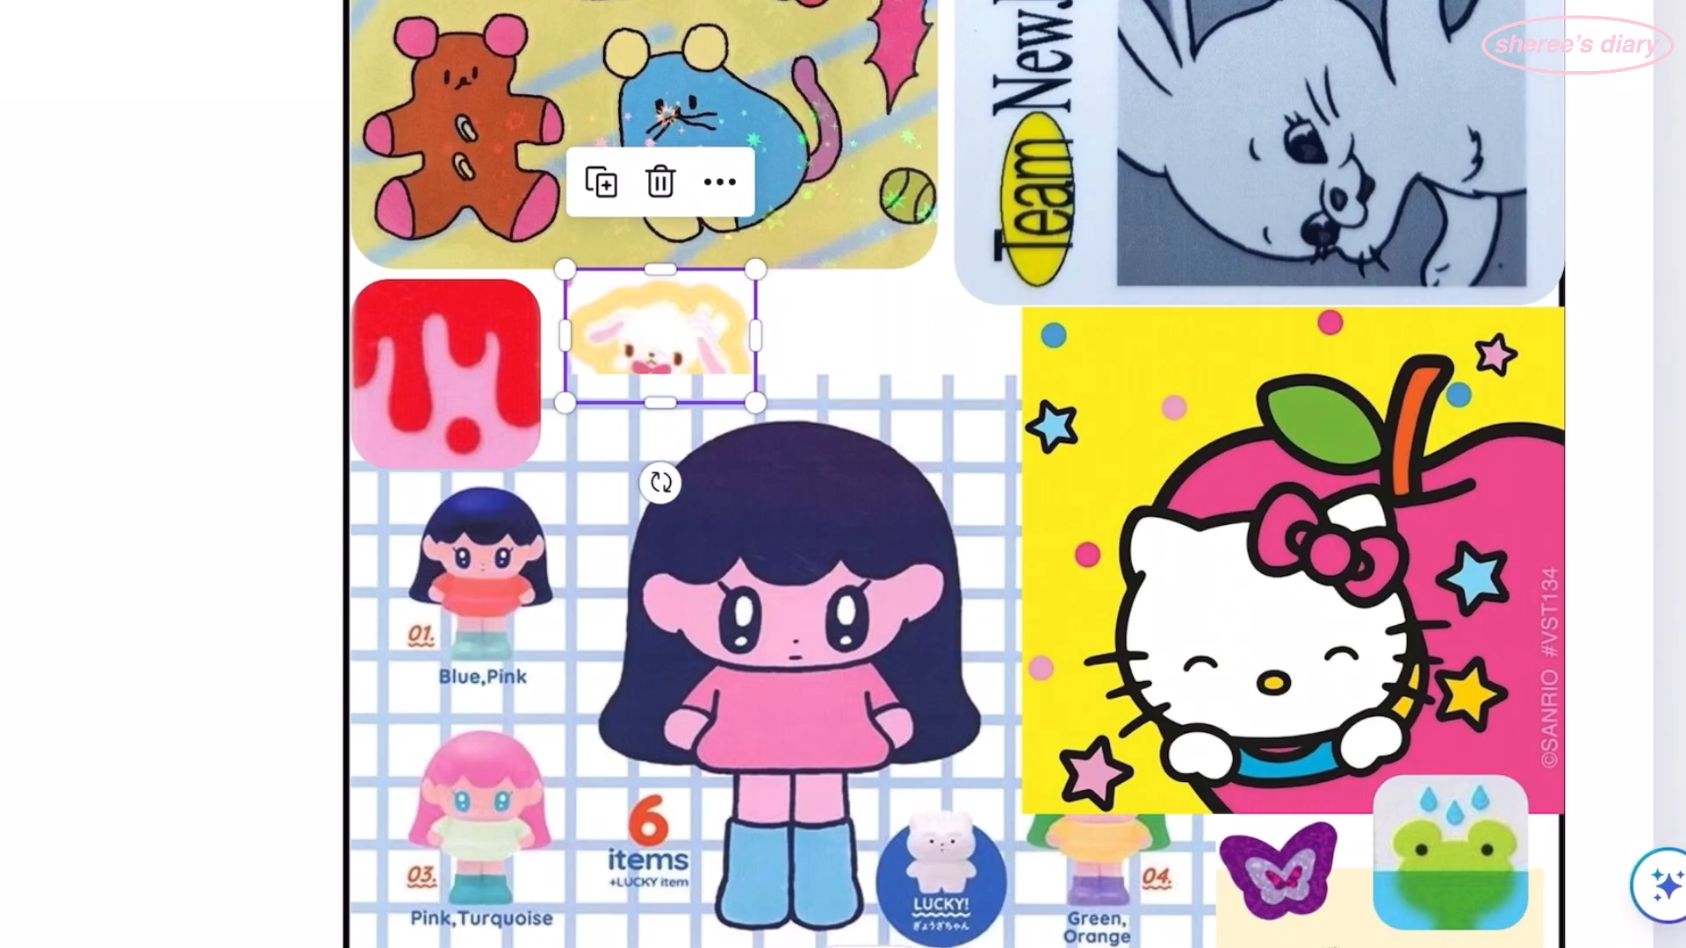
scroll(878, 474, down, 5)
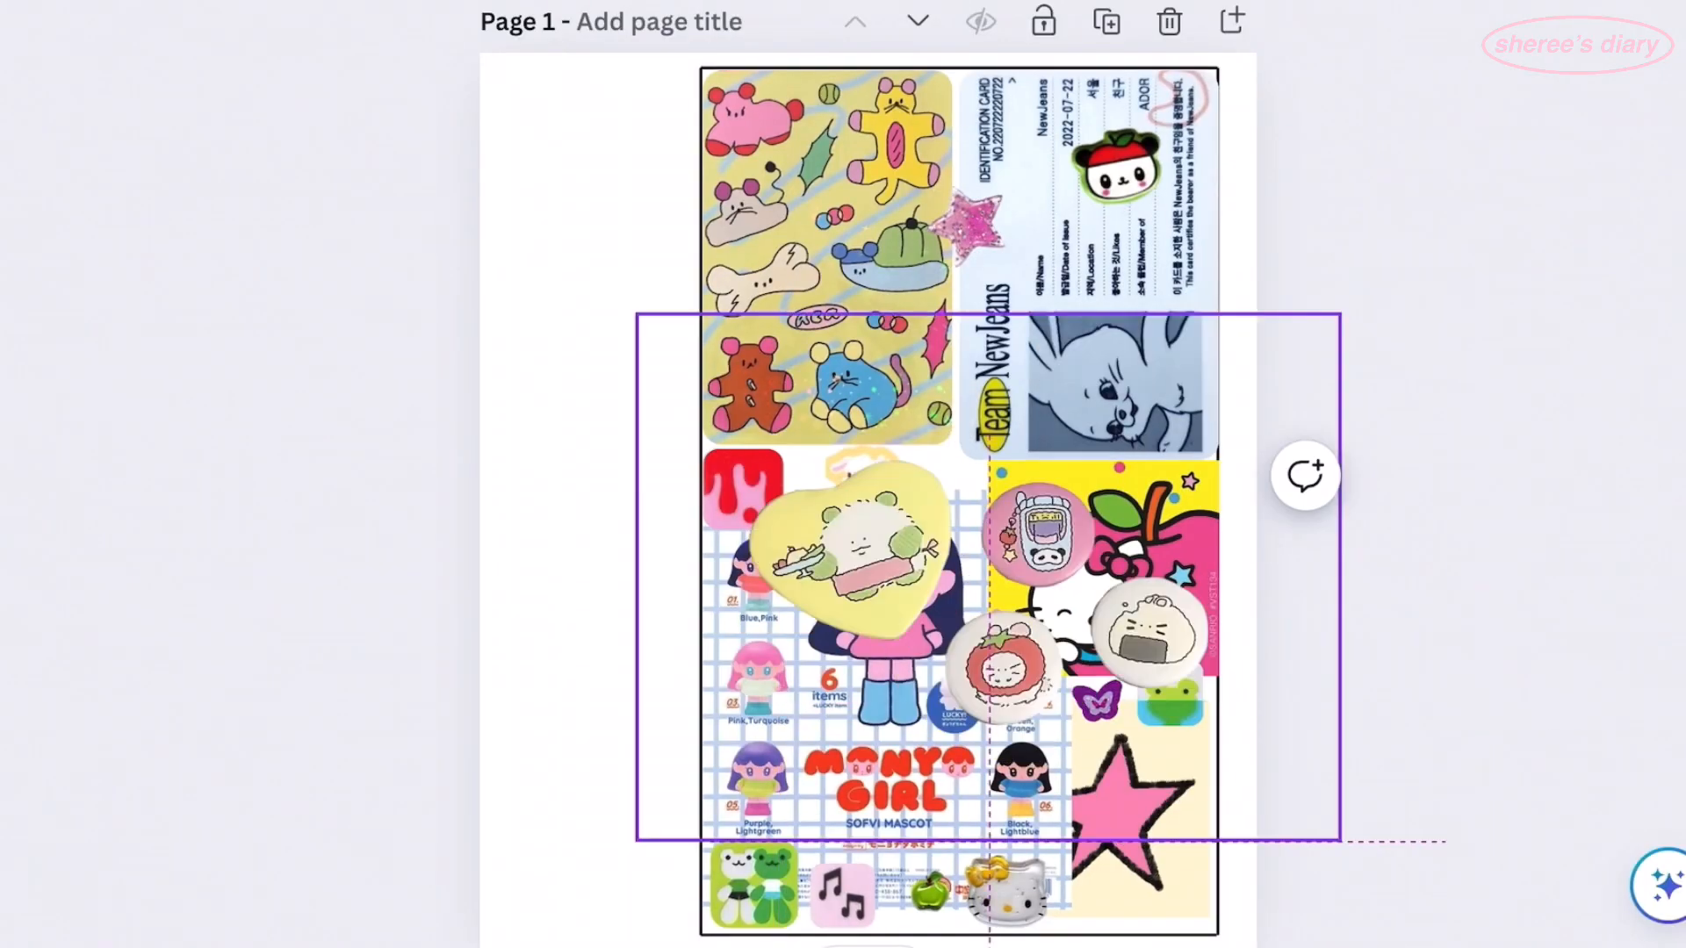
- Crop the button badge picture to the pink phone badge and place it where the yellow sheet and Hello Kitty picture meet
scroll(965, 474, up, 5)
drag(1077, 454, 910, 521)
drag(515, 521, 875, 524)
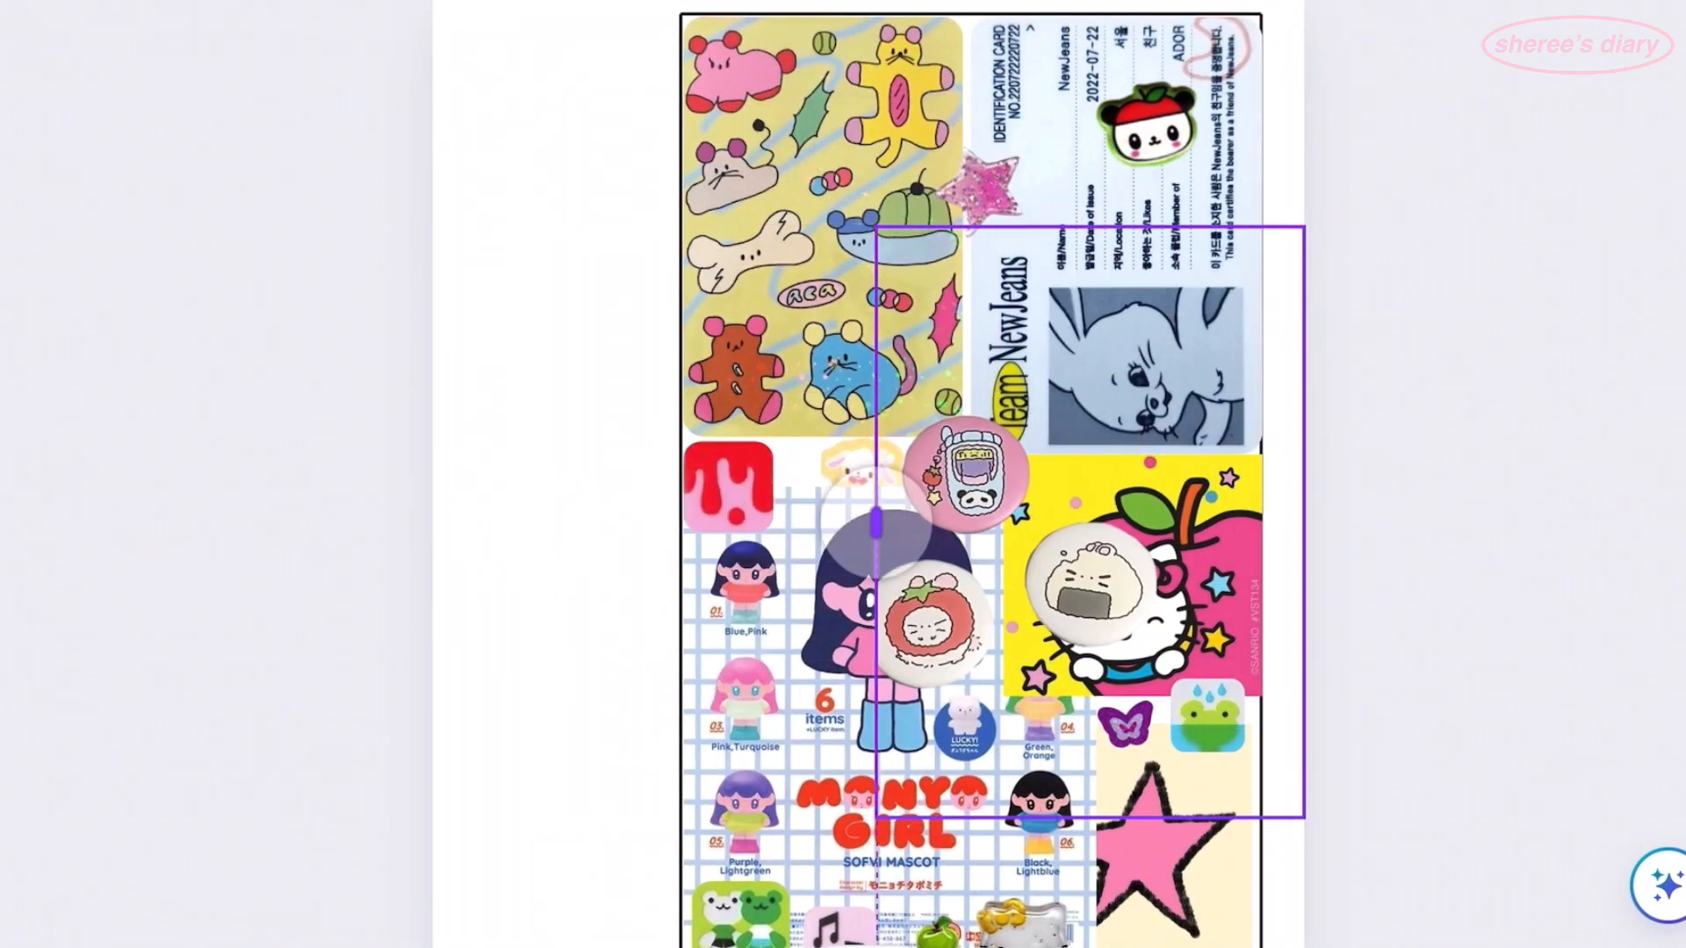
drag(1305, 612, 1077, 610)
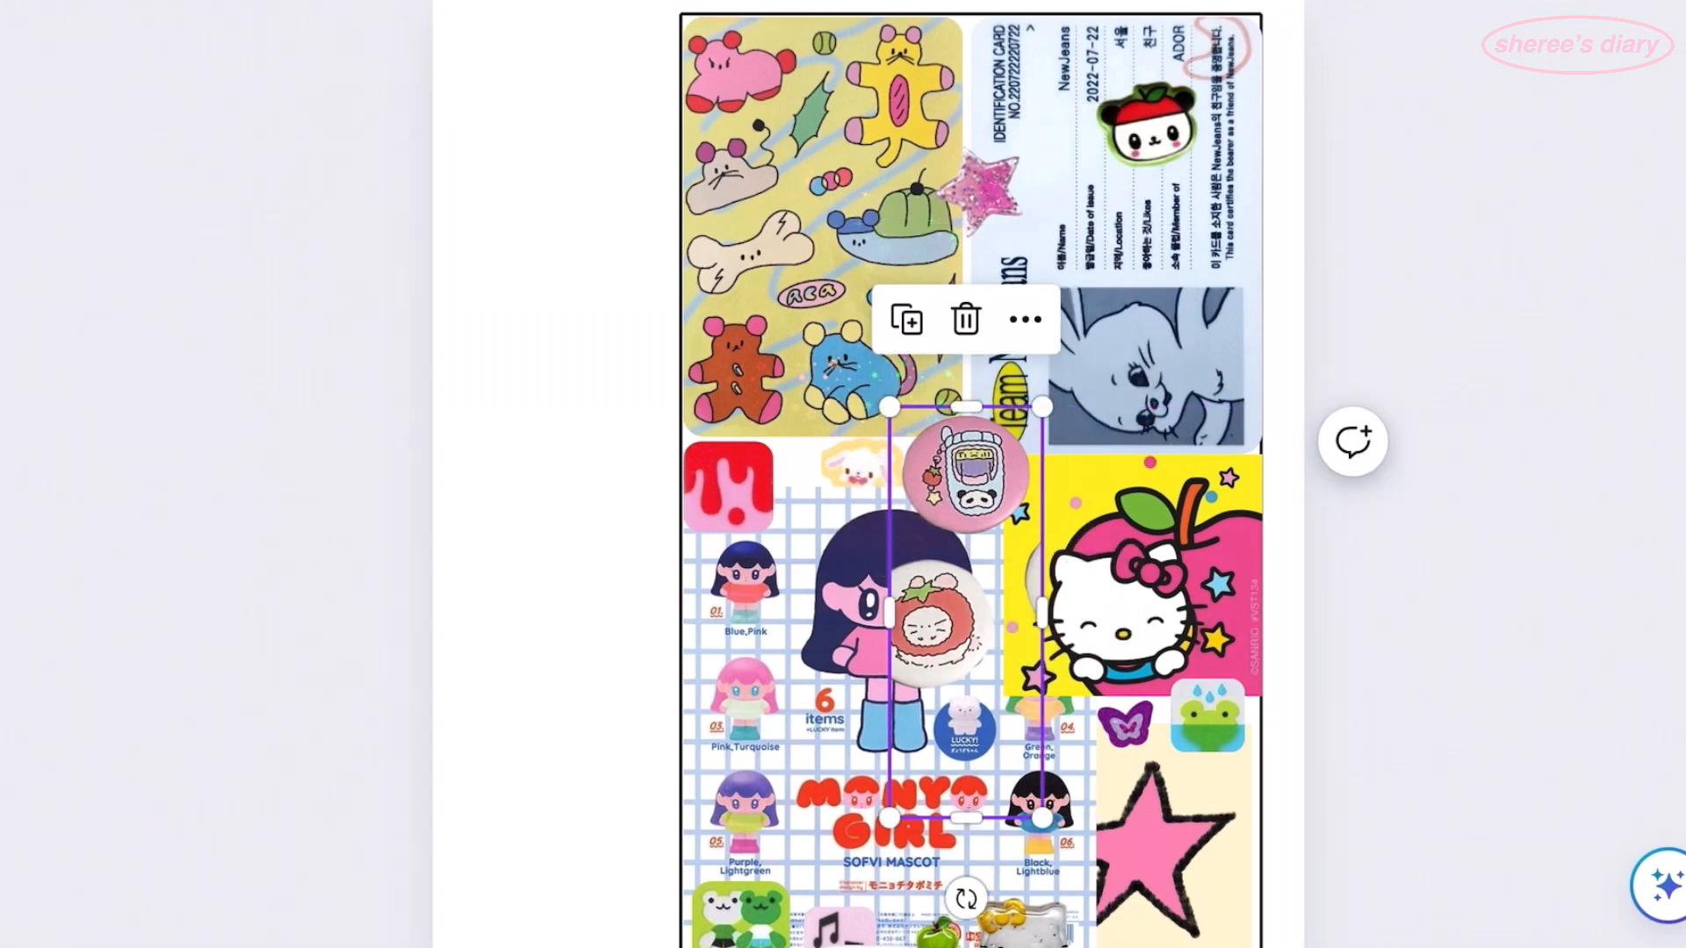
scroll(966, 474, up, 5)
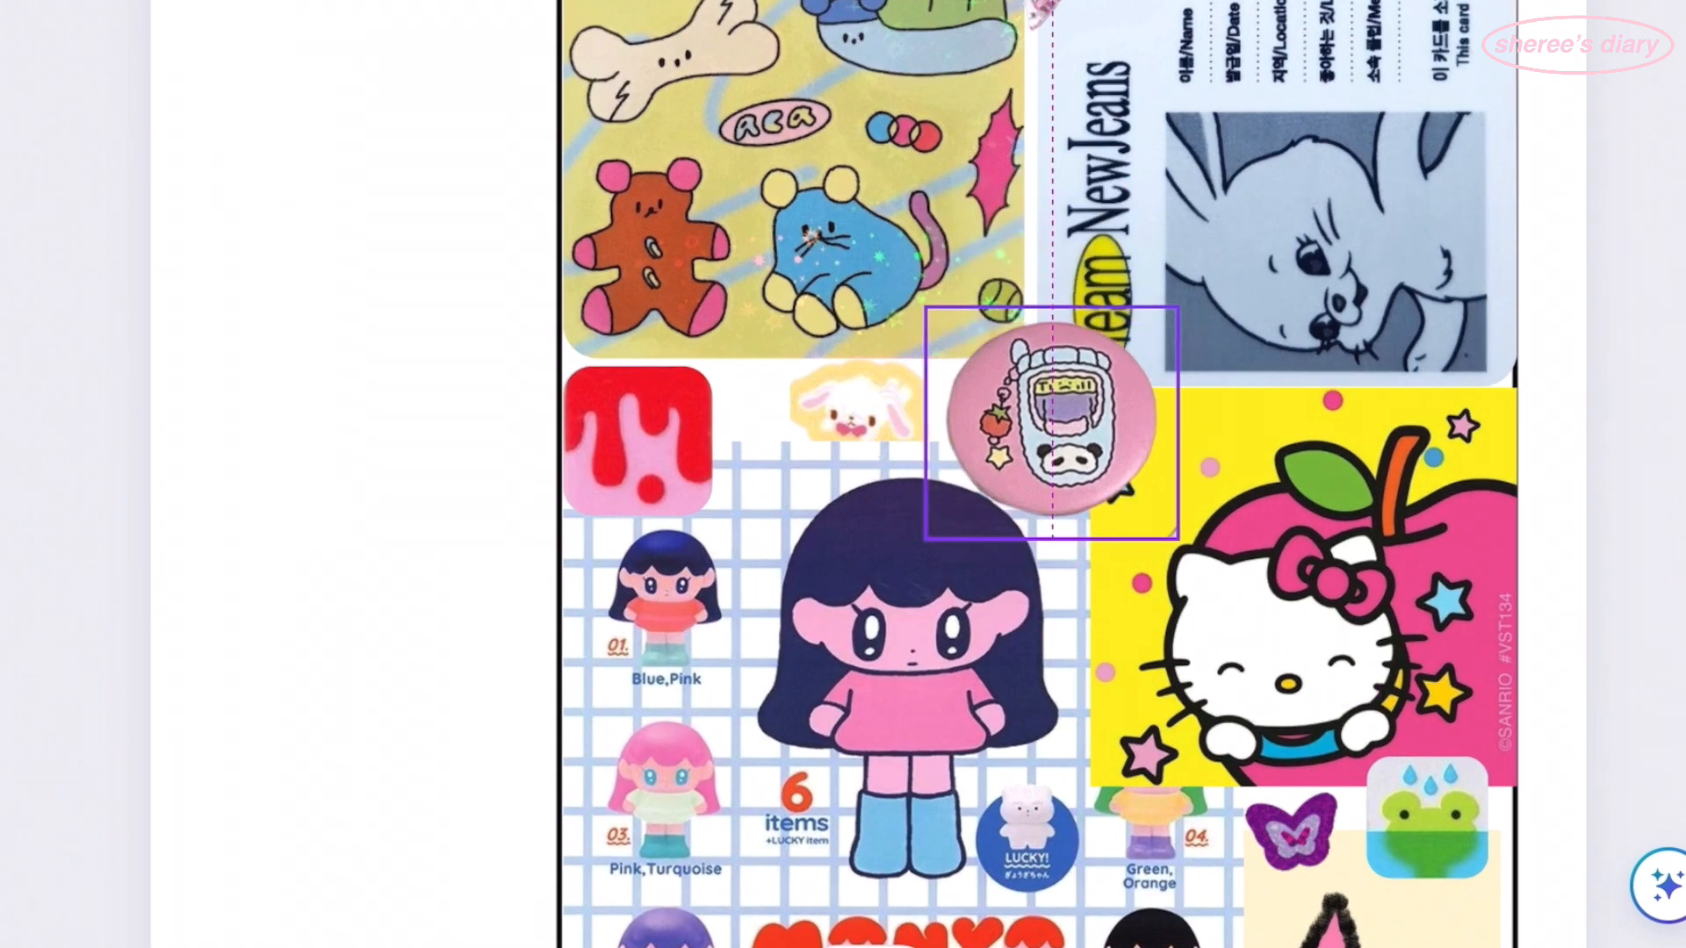
- Nudge the white bunny sticker into place between the red drip tile and the pink phone badge
click(856, 466)
drag(856, 465, 865, 472)
drag(861, 406, 859, 396)
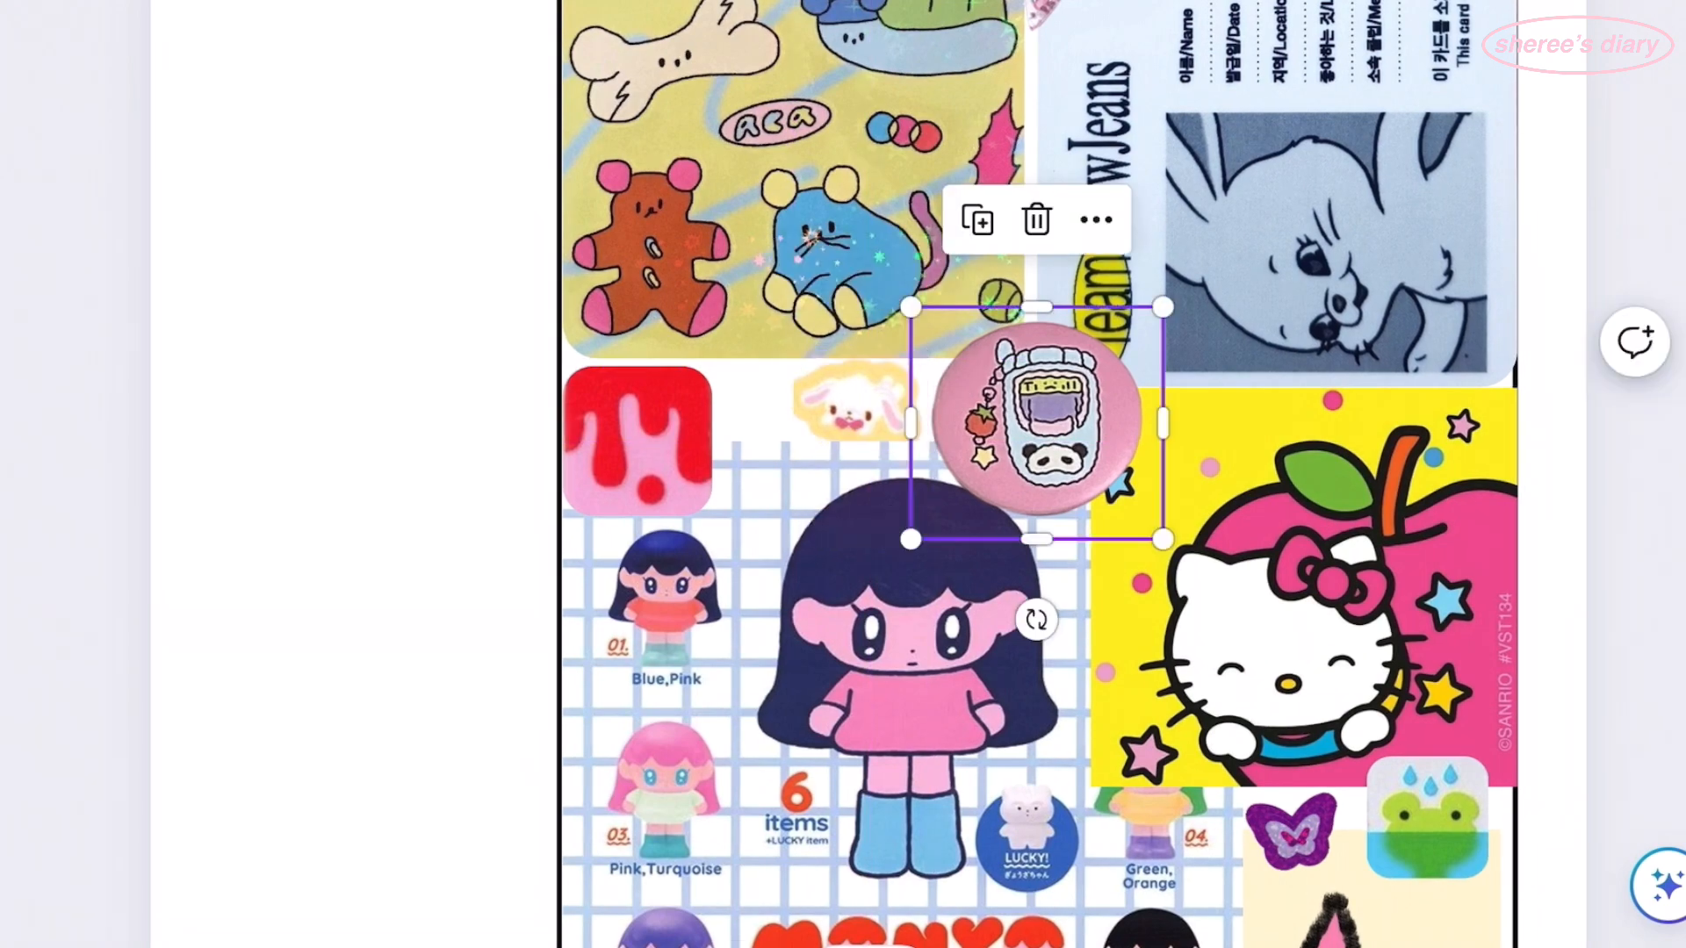
- Adjust the pink phone badge's colours with vibrance at 34 and a higher saturation
click(62, 3)
click(312, 4)
scroll(307, 475, down, 10)
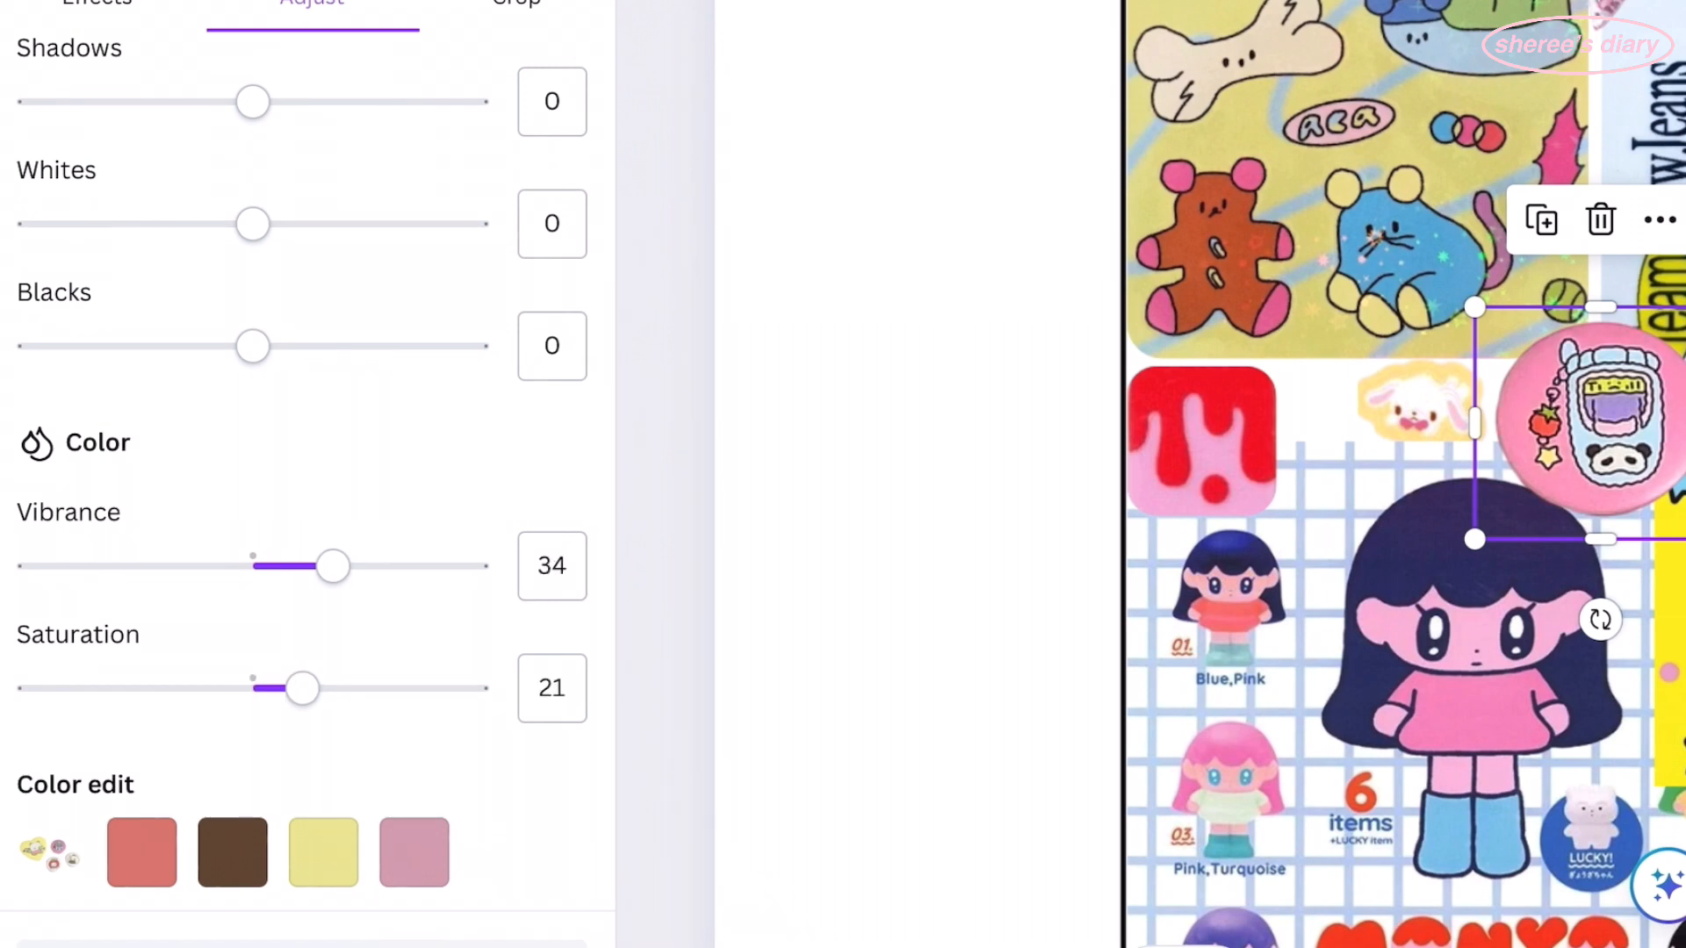
drag(332, 689, 336, 689)
click(665, 527)
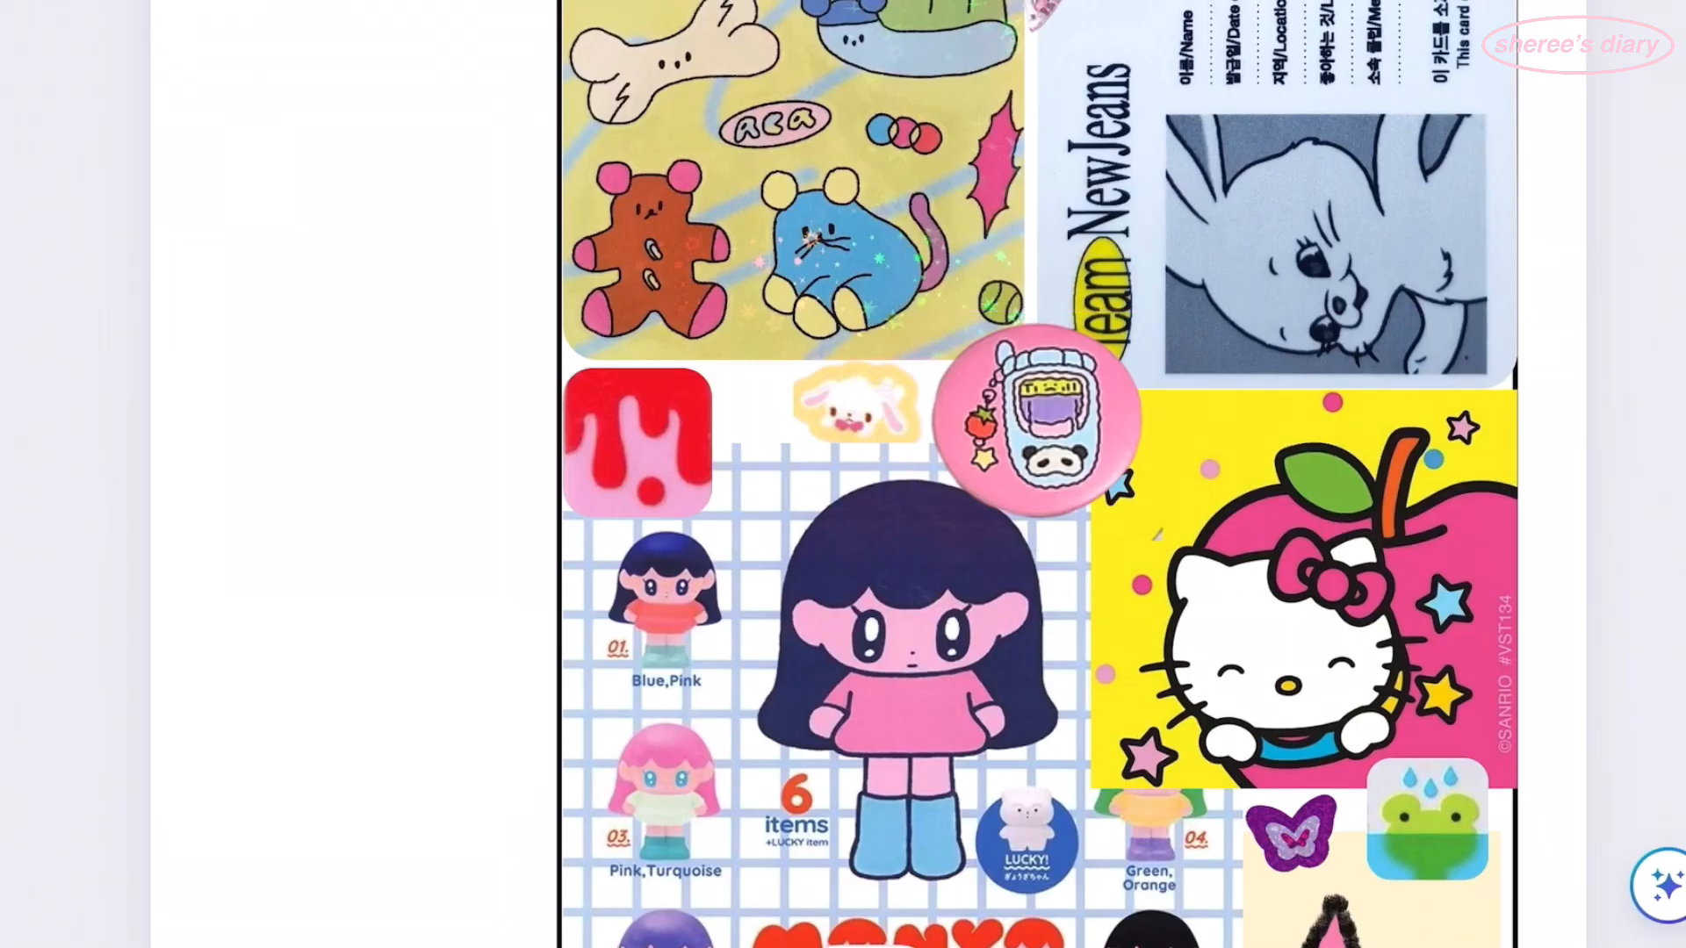
- Add the stationery sticker sheet from the uploads, enlarge it, and crop it to the pink pencil case
scroll(869, 475, down, 5)
click(5, 457)
scroll(308, 571, down, 10)
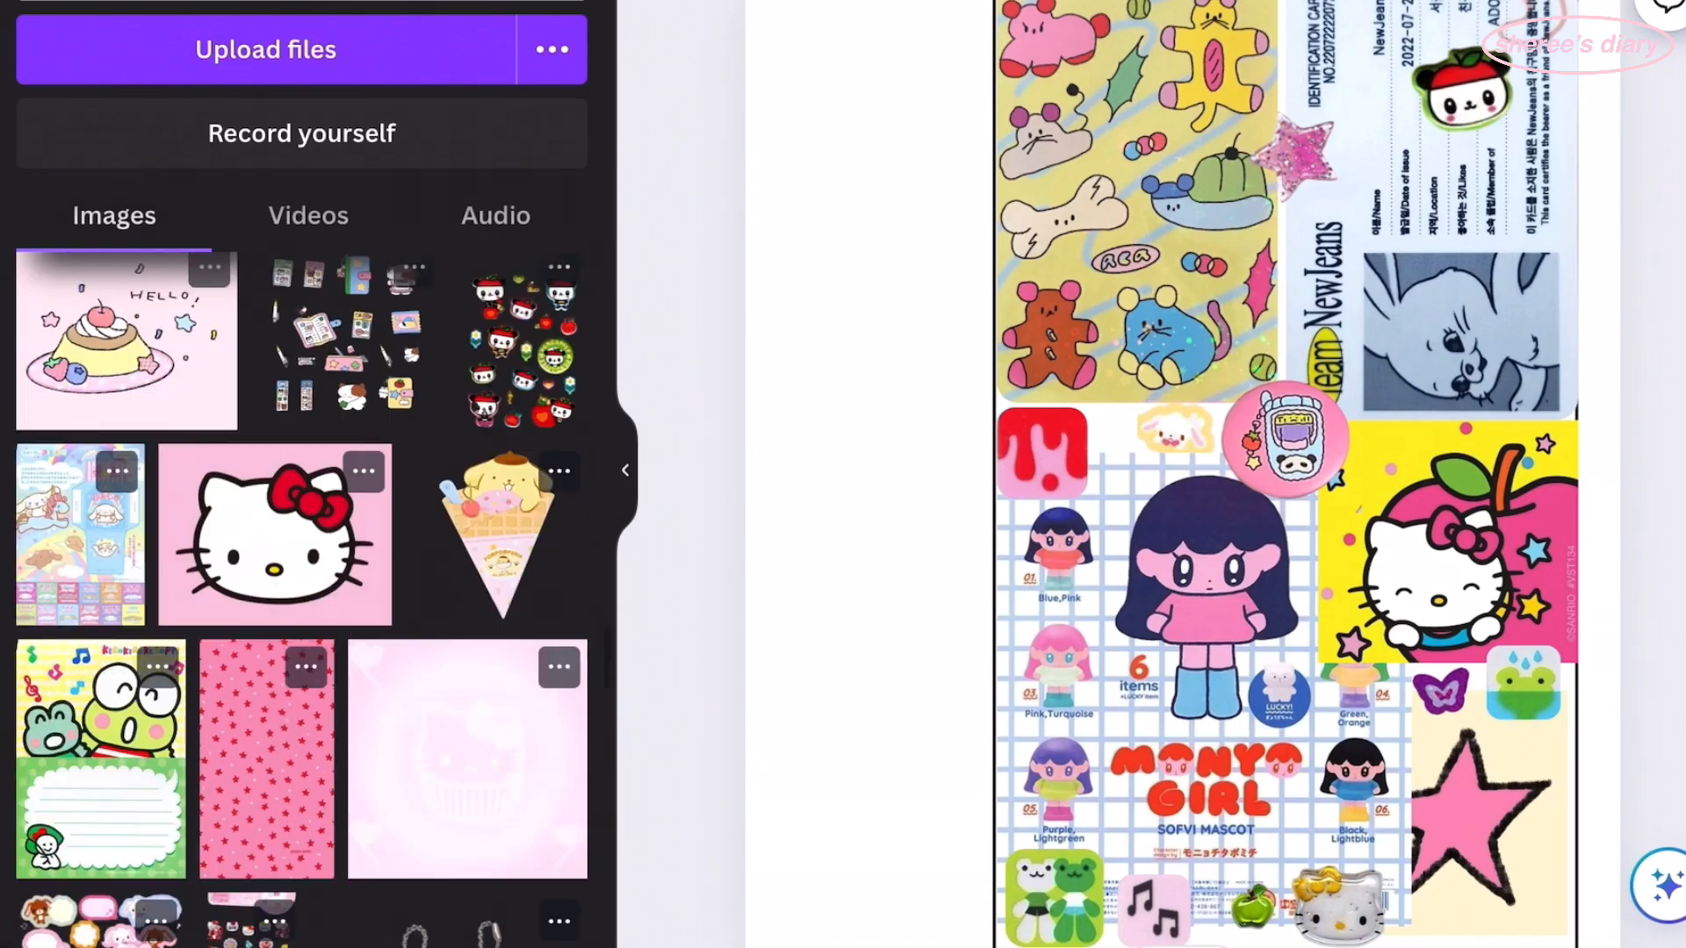
click(341, 338)
click(630, 470)
drag(969, 549, 1437, 947)
drag(1135, 716, 965, 402)
drag(965, 101, 965, 419)
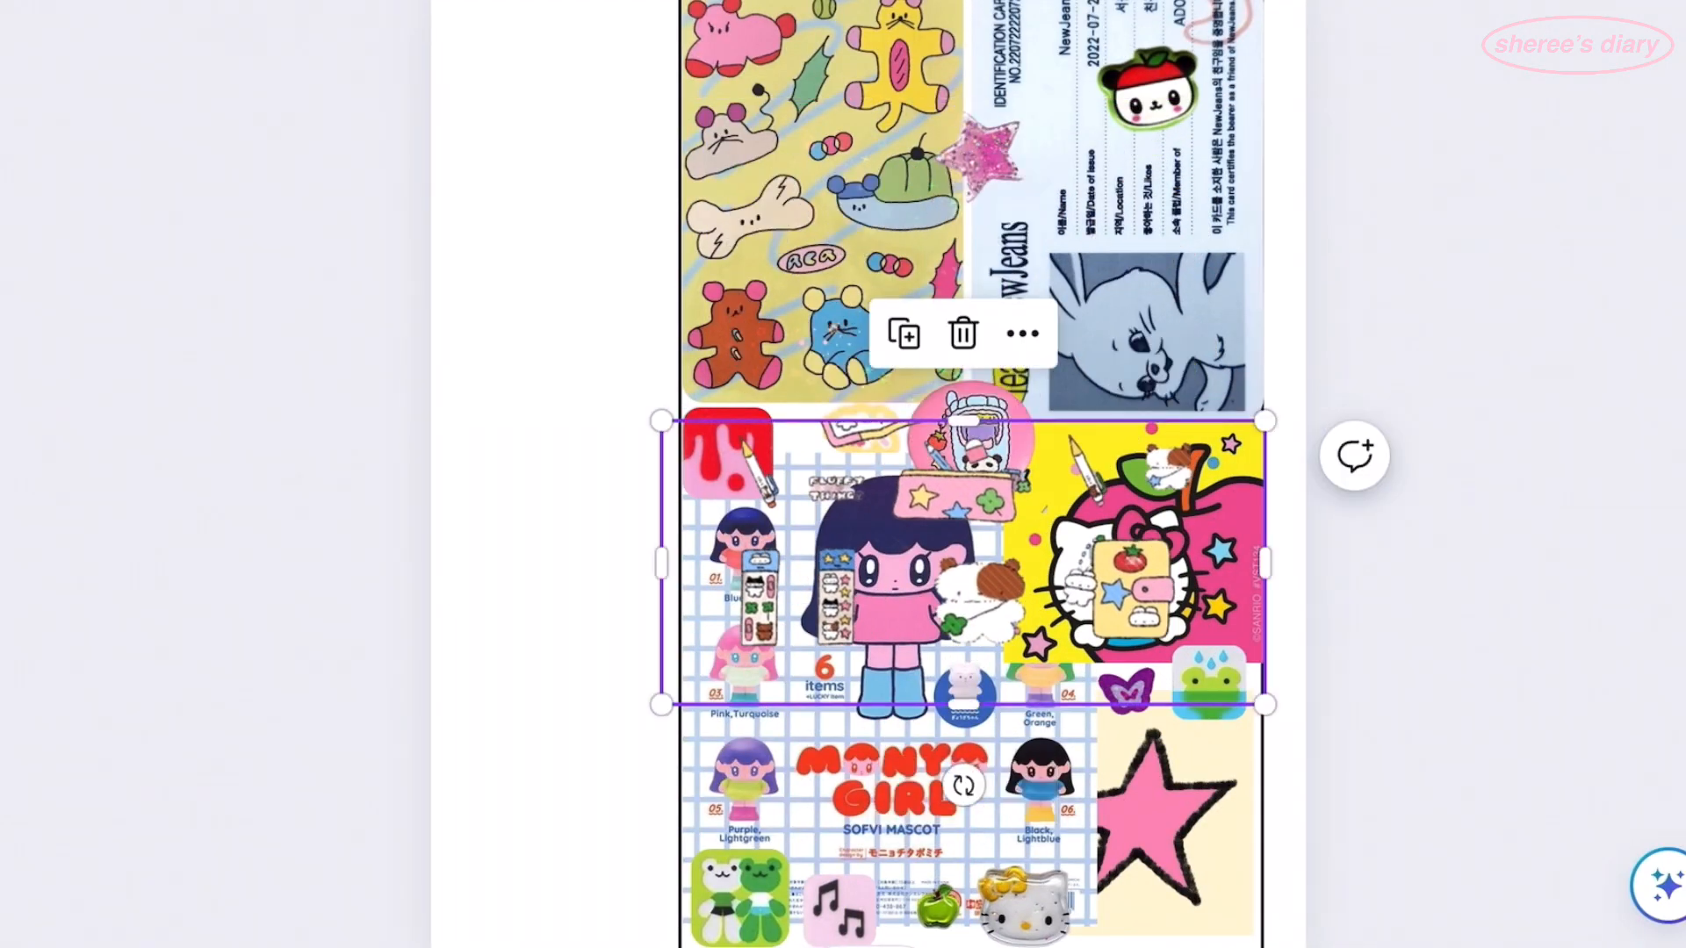
drag(662, 561, 885, 561)
drag(1076, 560, 1209, 683)
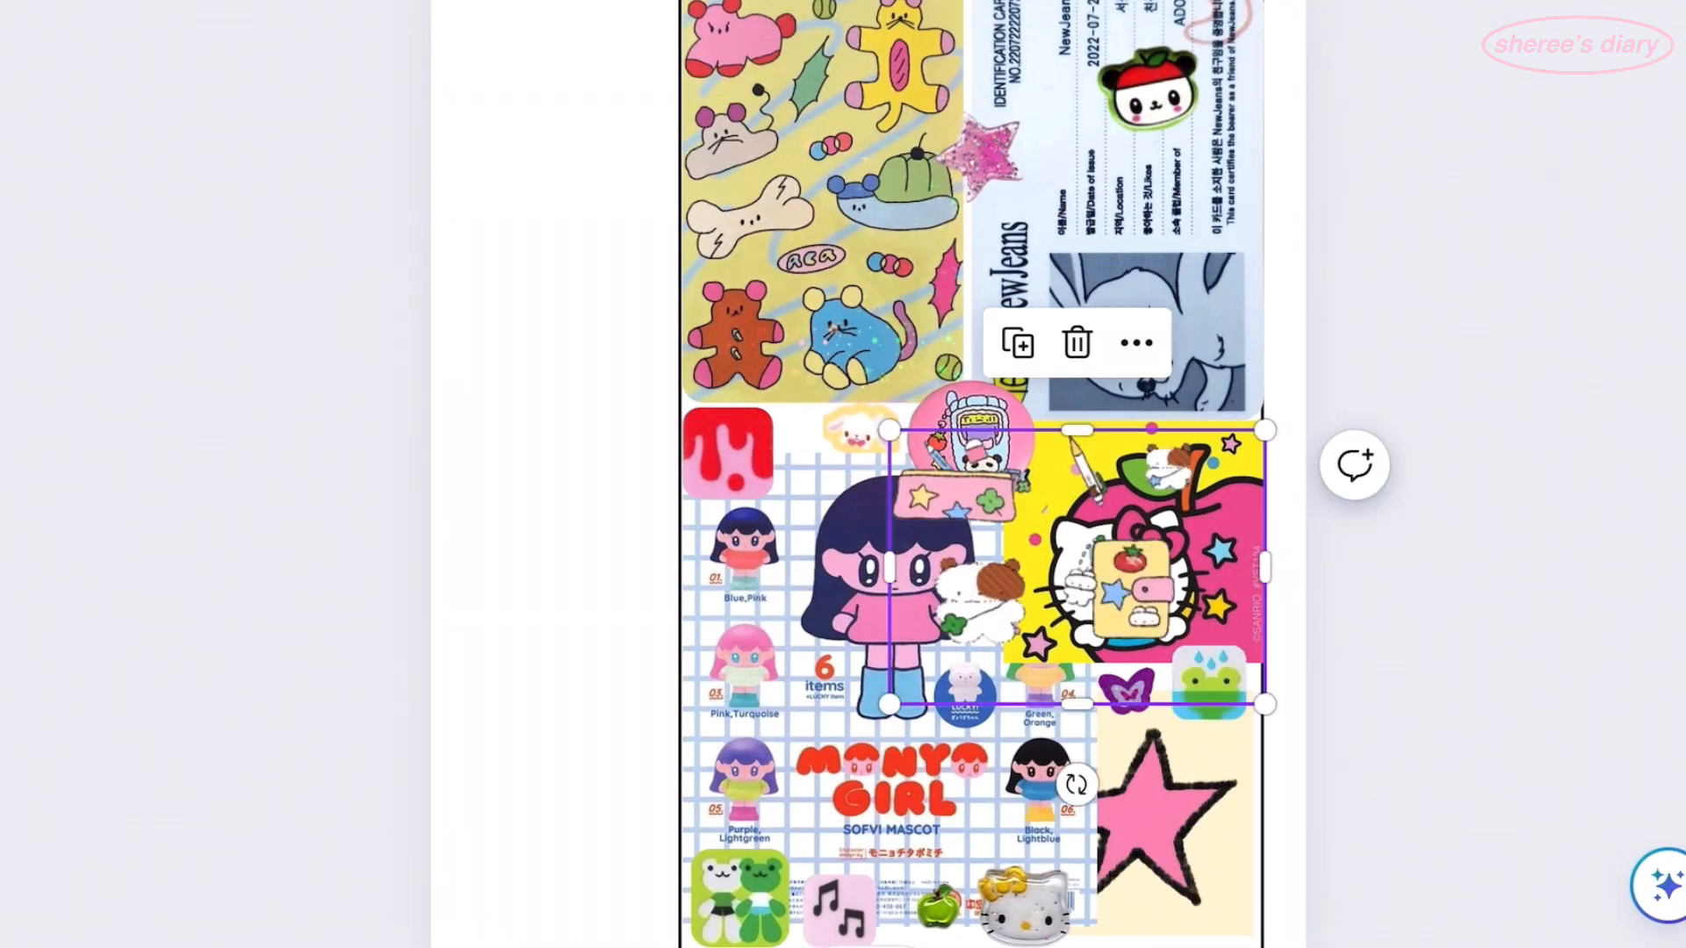
drag(1264, 568, 1043, 567)
- Move the pink pencil case to the cover's lower corner over the pink star picture and resize it to fit
mouse_move(965, 704)
mouse_down()
mouse_move(966, 527)
mouse_move(1199, 887)
mouse_up()
scroll(869, 475, down, 3)
mouse_move(1080, 808)
mouse_down()
mouse_move(1054, 801)
mouse_move(1094, 816)
mouse_up()
scroll(869, 475, up, 3)
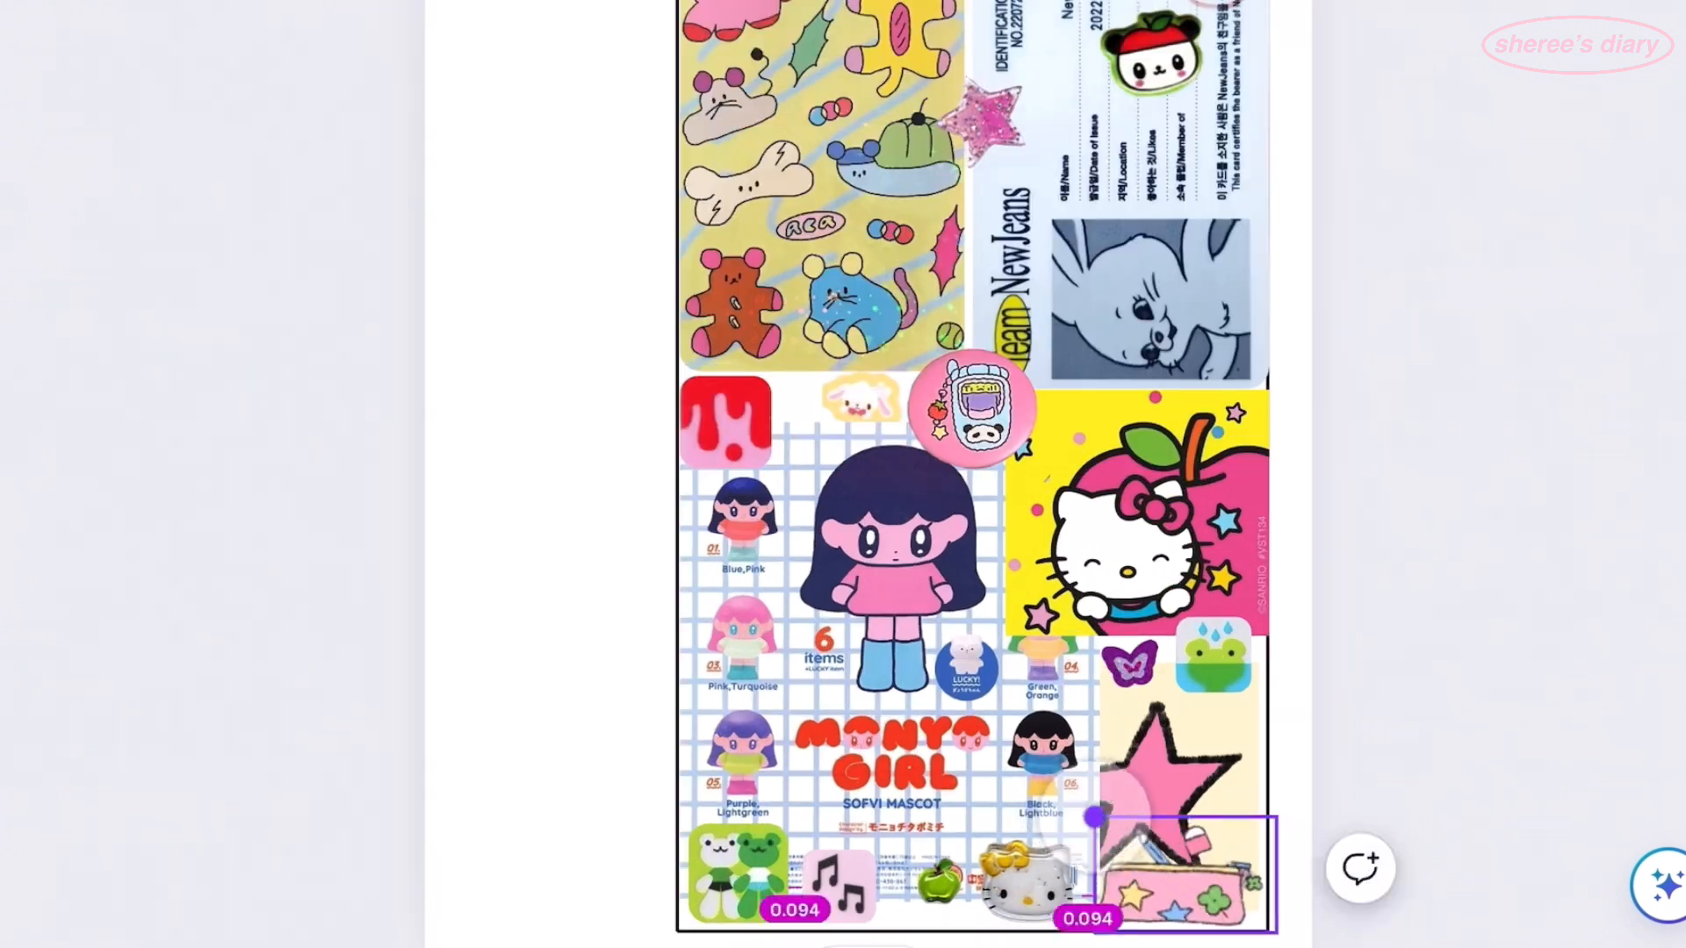
- Crop a copy of the pencil case picture to the blue-topped sticker strip and place it between the drip tile and bunny
click(1119, 722)
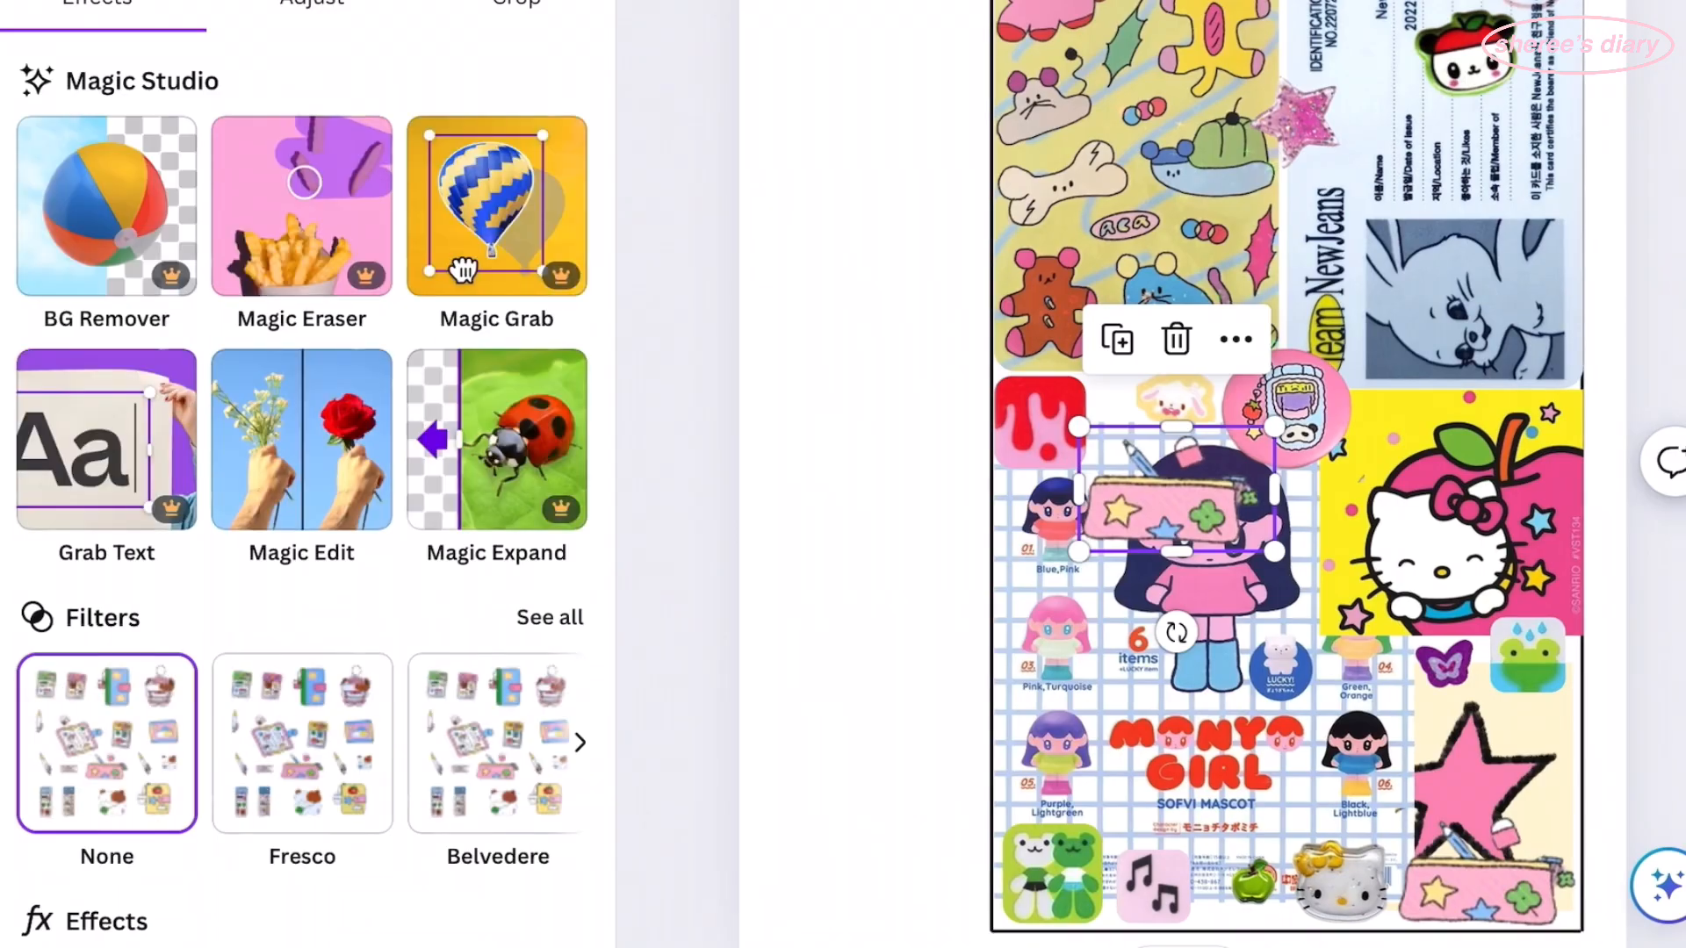
click(517, 9)
drag(1275, 553, 1264, 584)
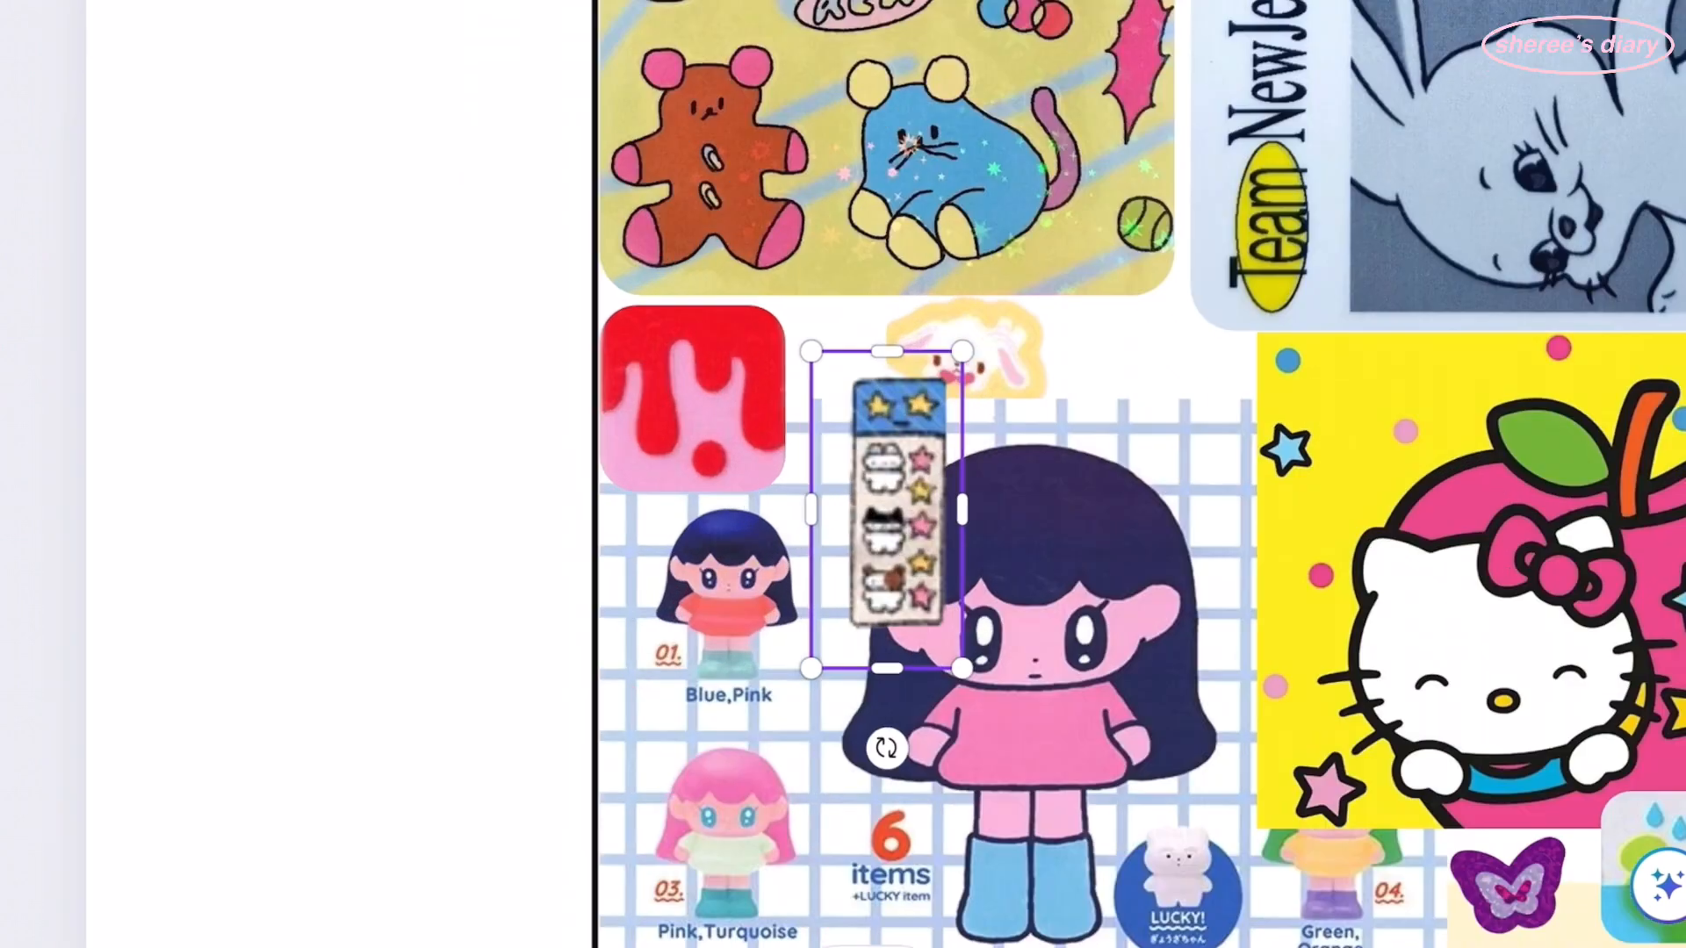
key(Return)
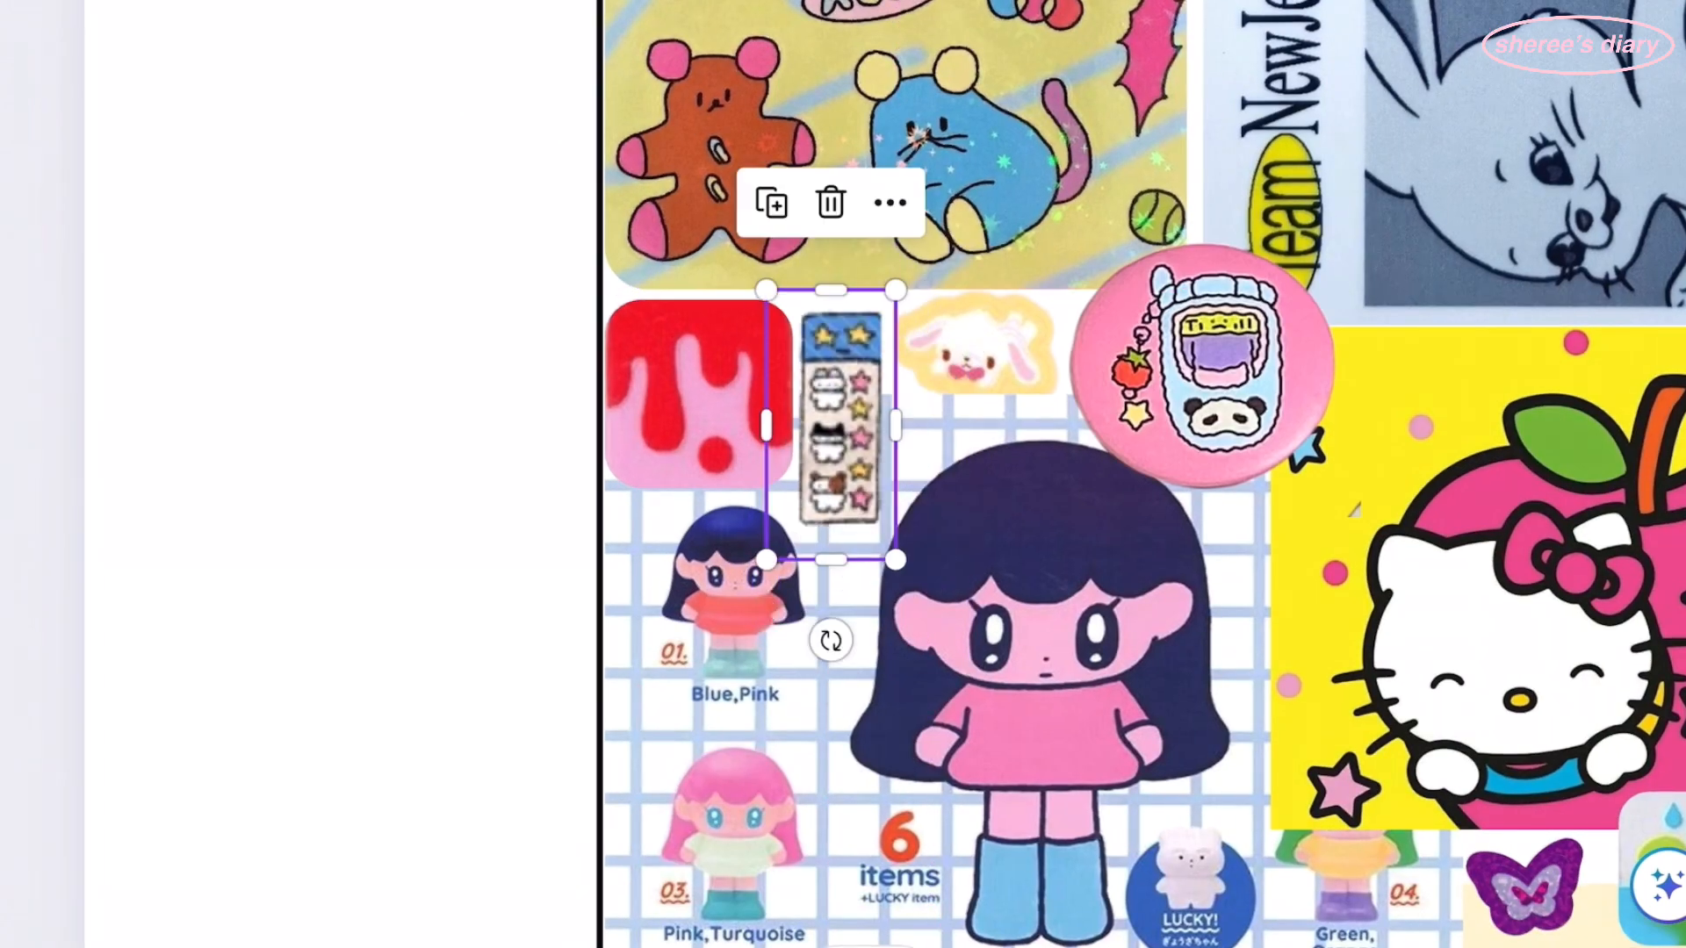
drag(1115, 448, 1108, 437)
- Set the pink glitter star's brightness to 12
scroll(764, 492, down, 5)
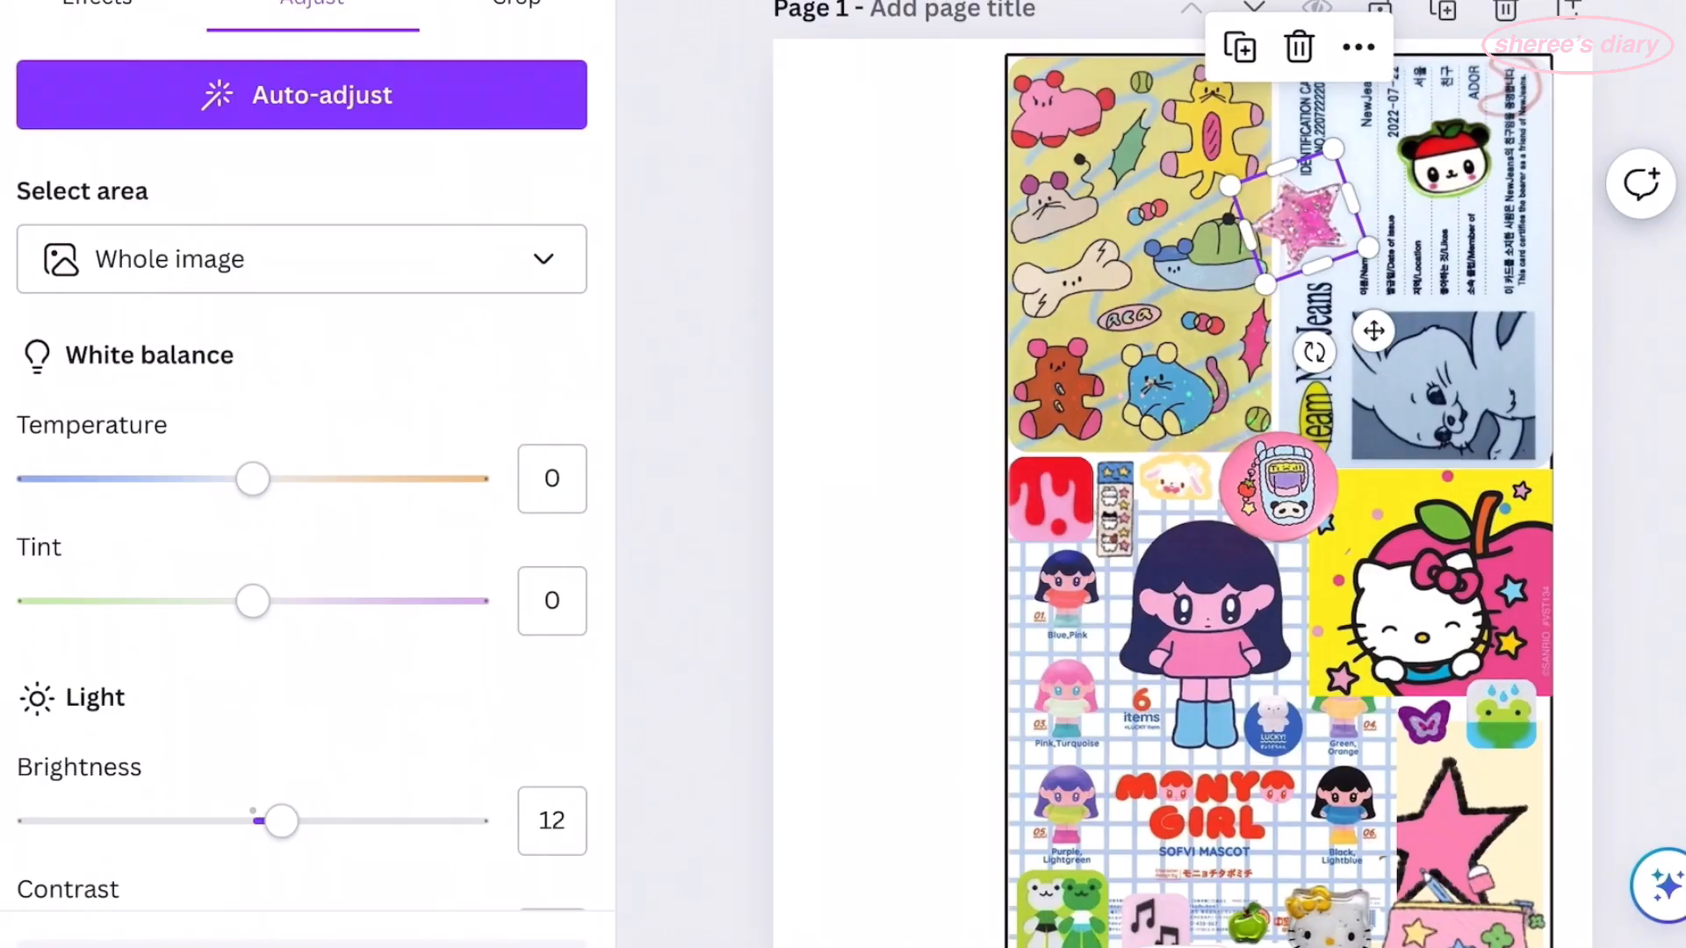
scroll(867, 474, down, 1)
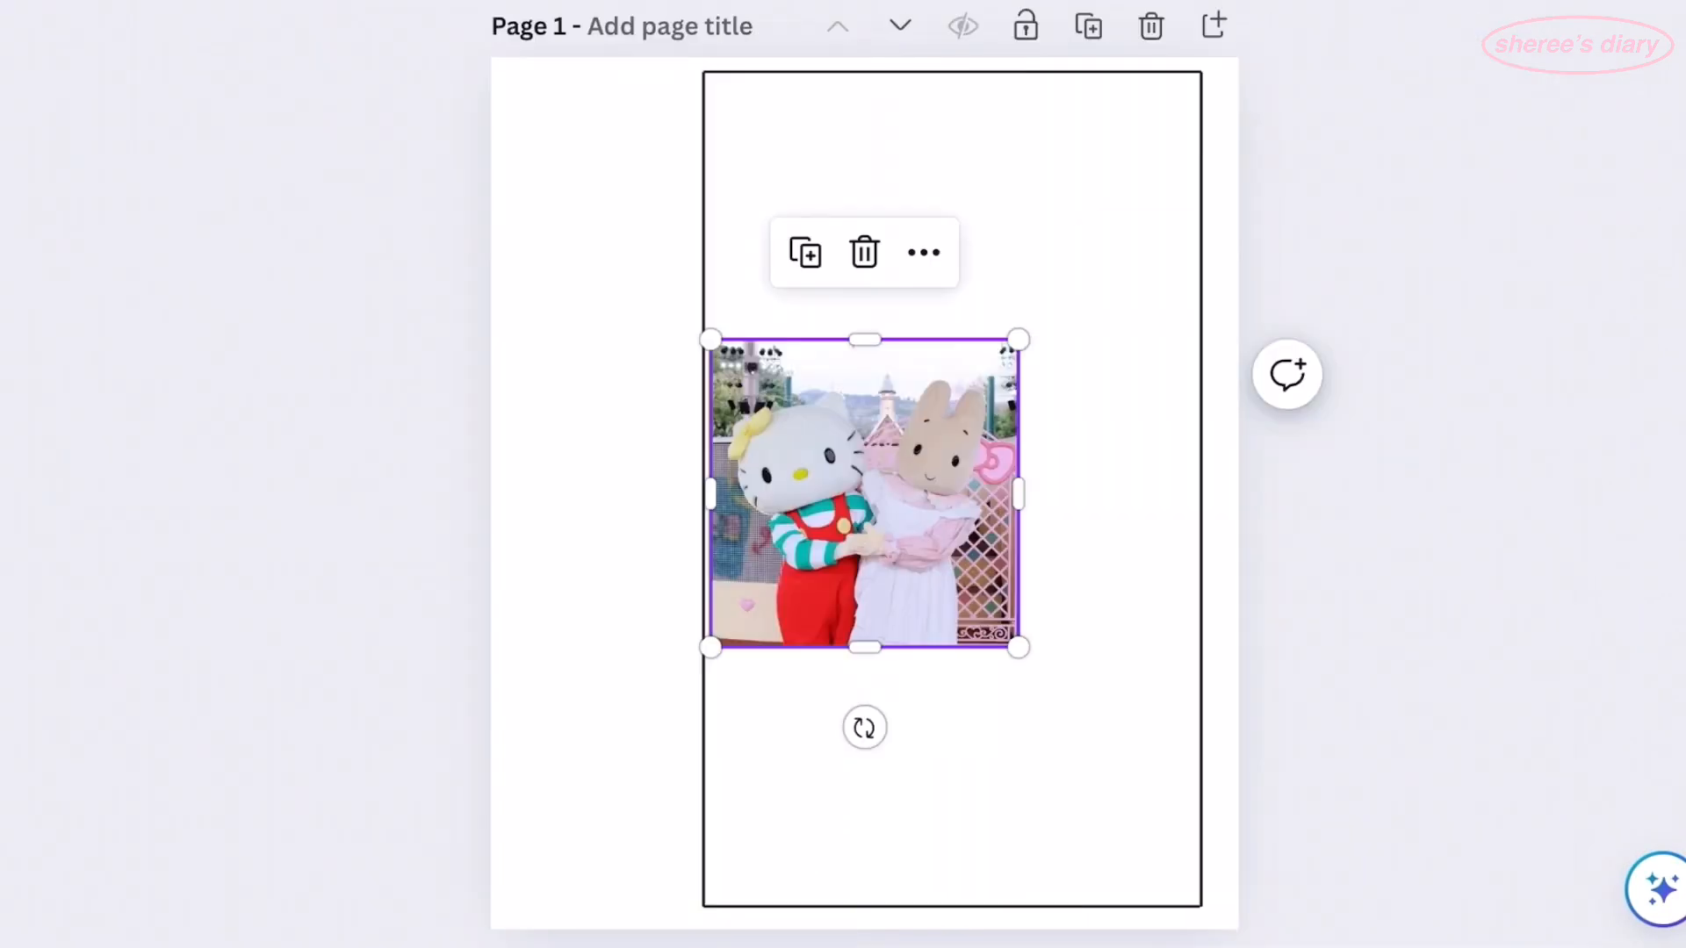
- Centre the Hello Kitty and rabbit mascot photo in the empty cover frame and add a polaroid picture from the stock photos
drag(861, 492, 952, 489)
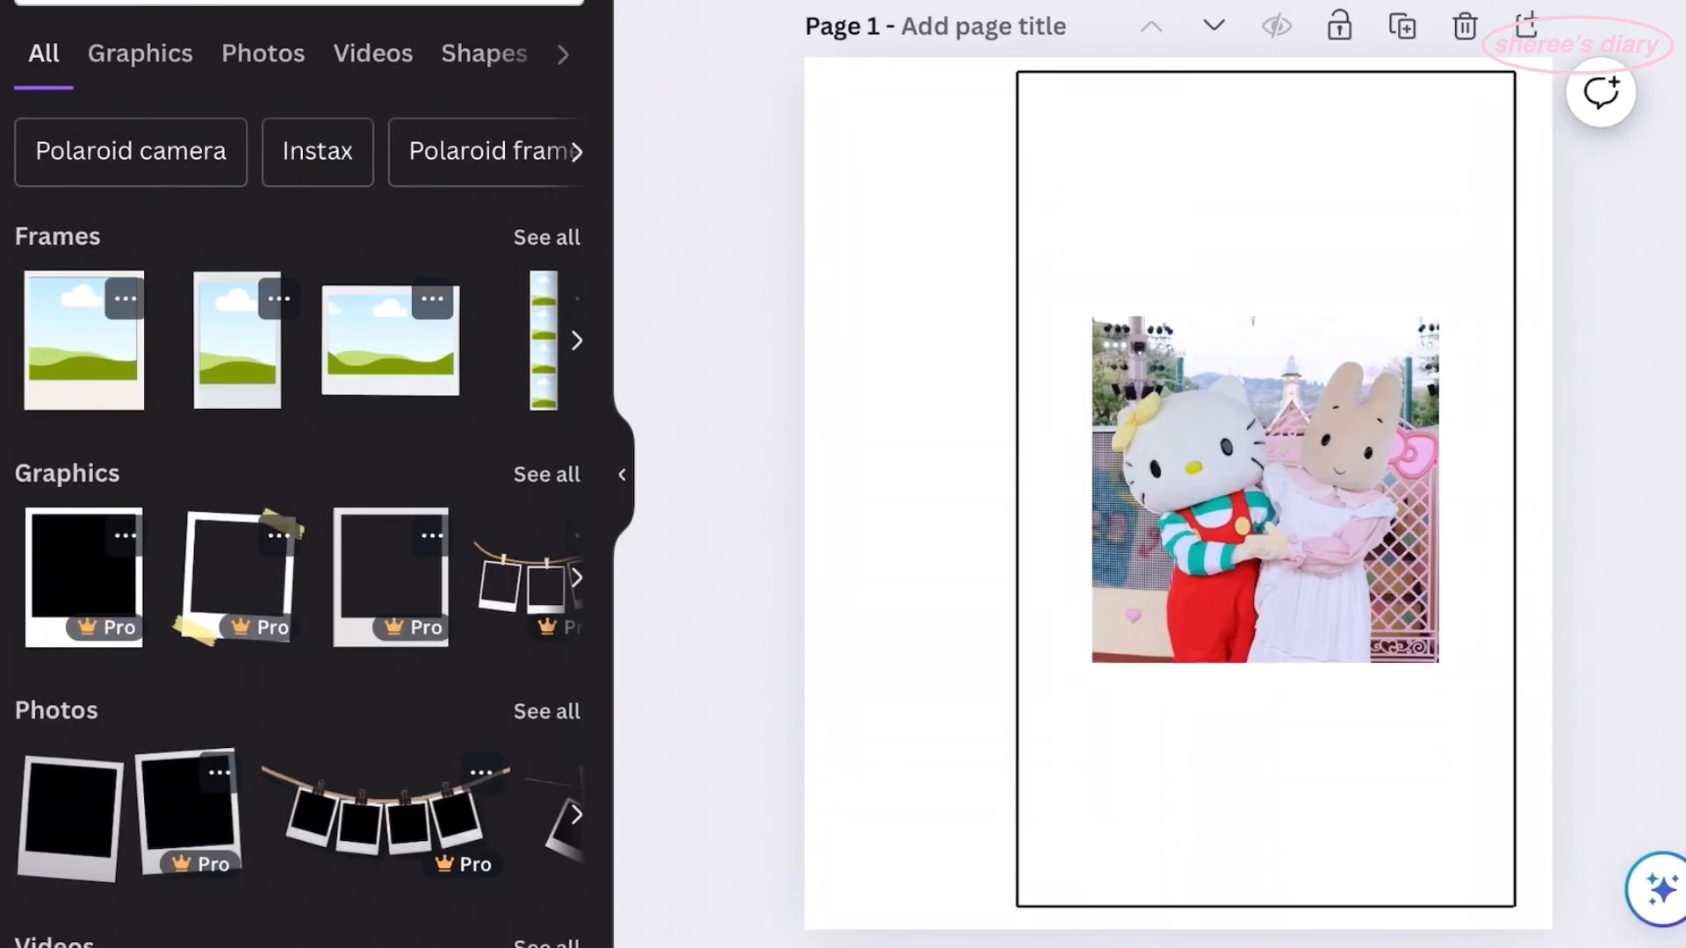
click(263, 52)
scroll(298, 527, down, 5)
scroll(298, 527, down, 12)
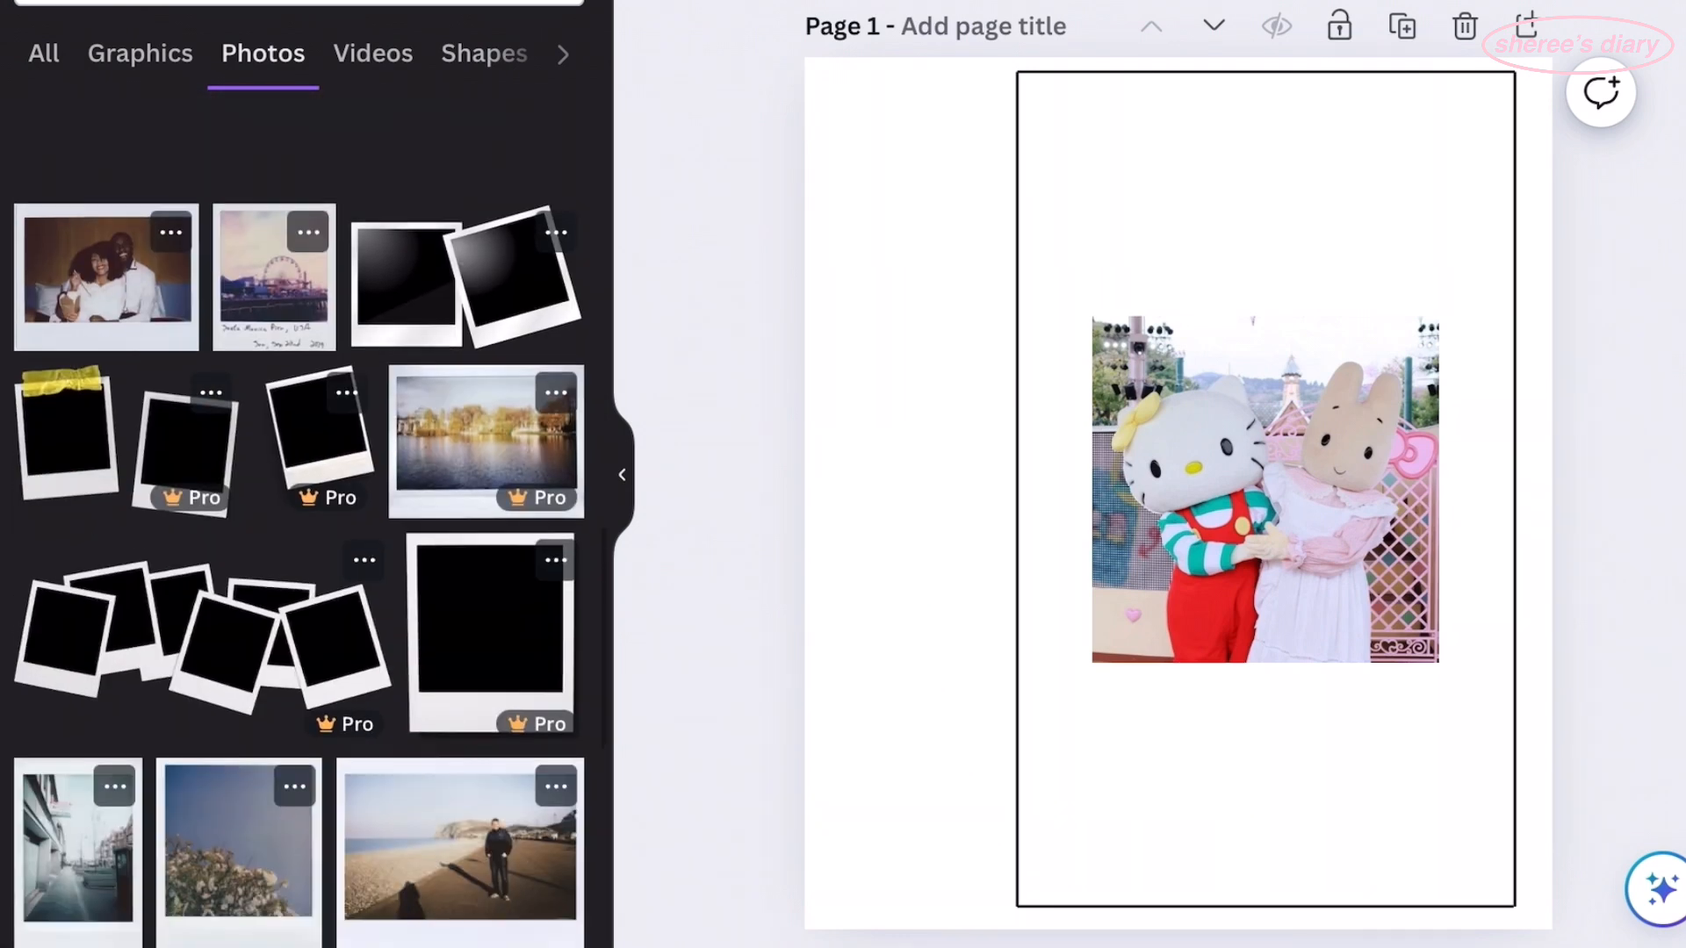
click(318, 566)
click(621, 475)
- Enlarge the polaroid over the mascot photo and send it backward behind the photo
drag(865, 491, 926, 456)
drag(1095, 662, 1164, 746)
right_click(1001, 457)
mouse_move(1108, 359)
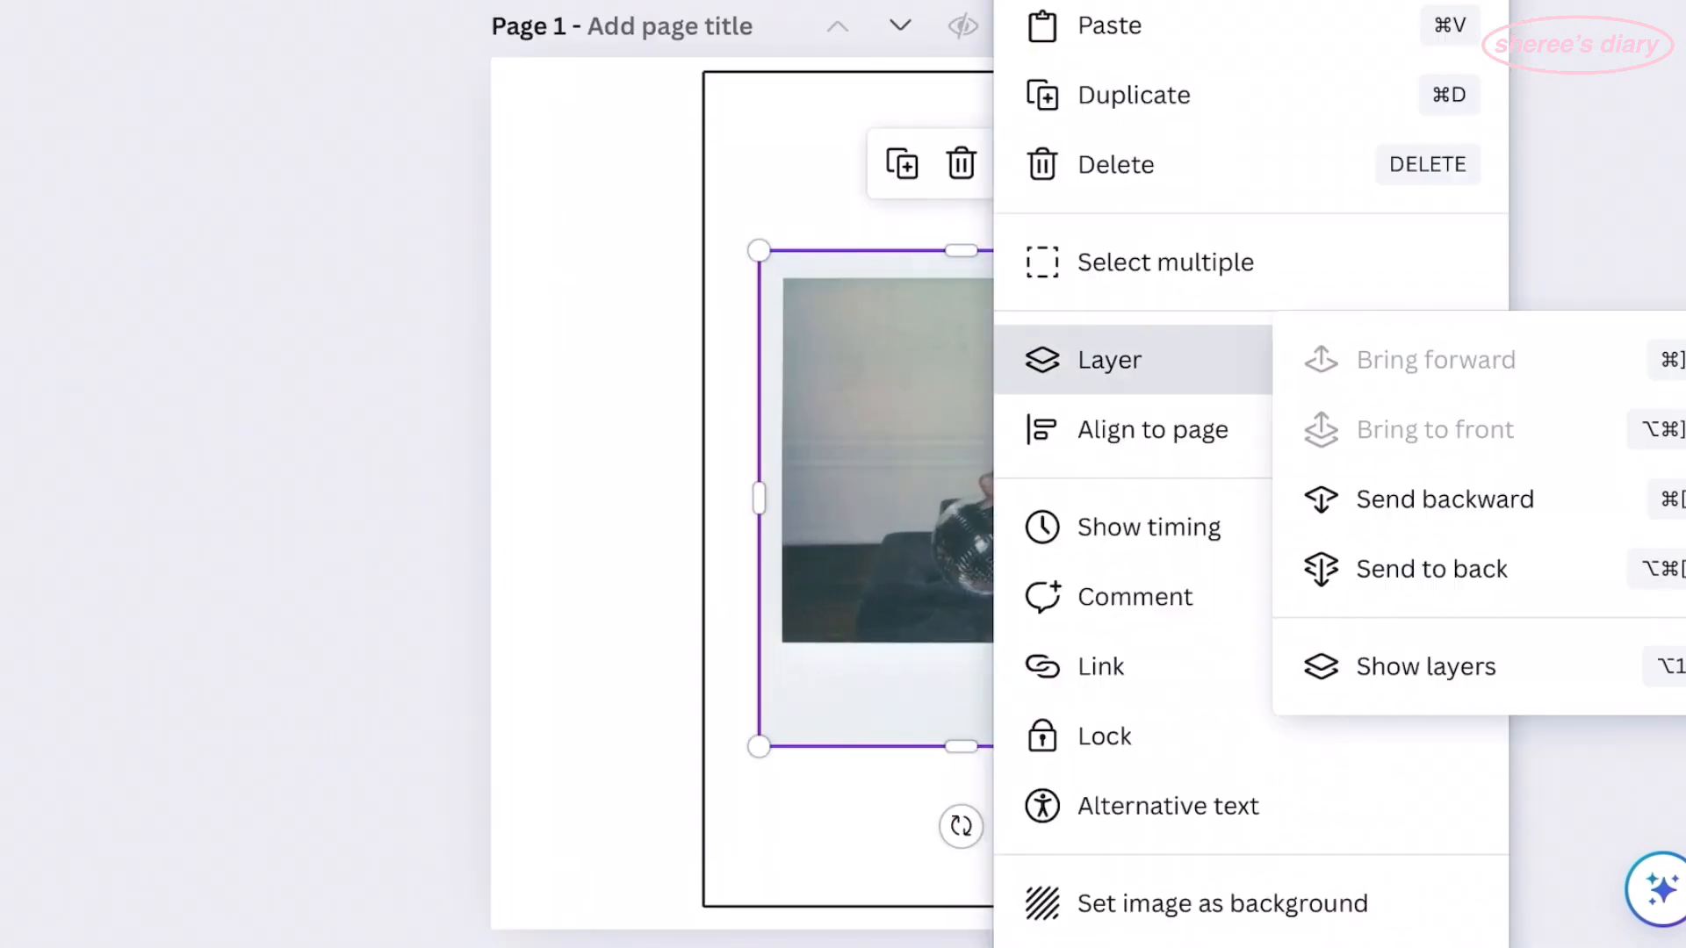
click(1355, 497)
- Fit the mascot photo to the polaroid's picture area and fine-tune their size and position within the cover frame
drag(959, 474, 959, 474)
drag(960, 640, 959, 646)
click(1018, 190)
click(1163, 261)
click(1045, 698)
mouse_move(1164, 747)
mouse_down()
mouse_move(1133, 708)
mouse_move(1151, 752)
mouse_up()
drag(937, 493, 952, 487)
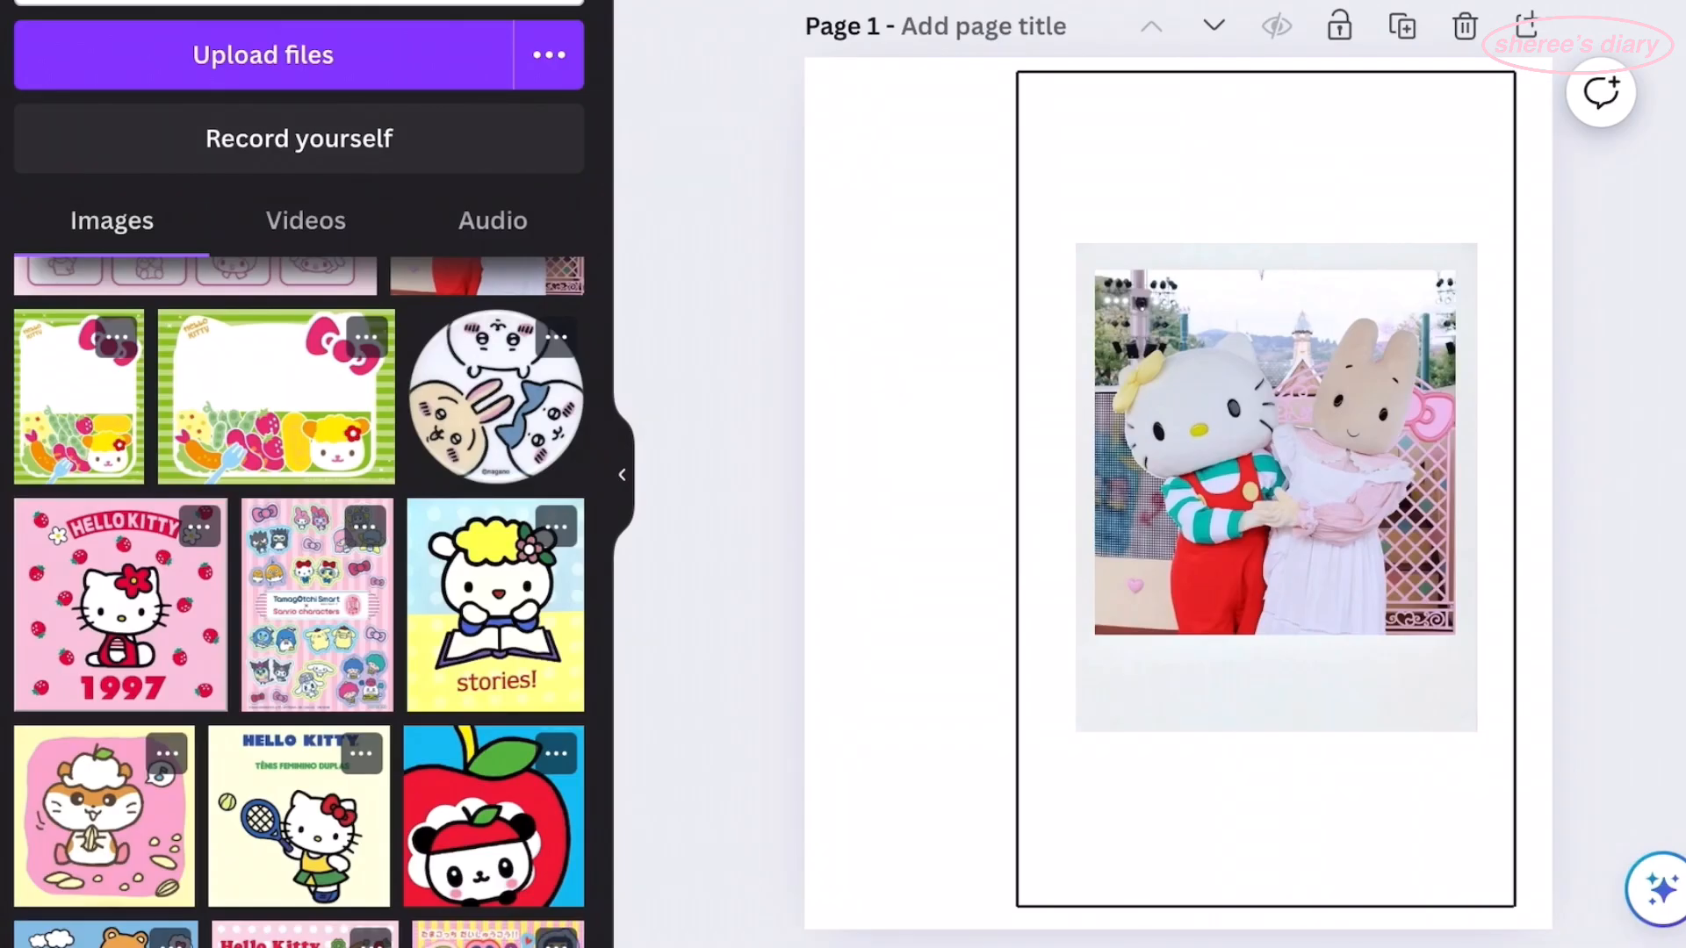
- Move the Tamagotchi sticker sheet against the cover frame's edge and layer it behind the polaroid
scroll(299, 597, up, 1)
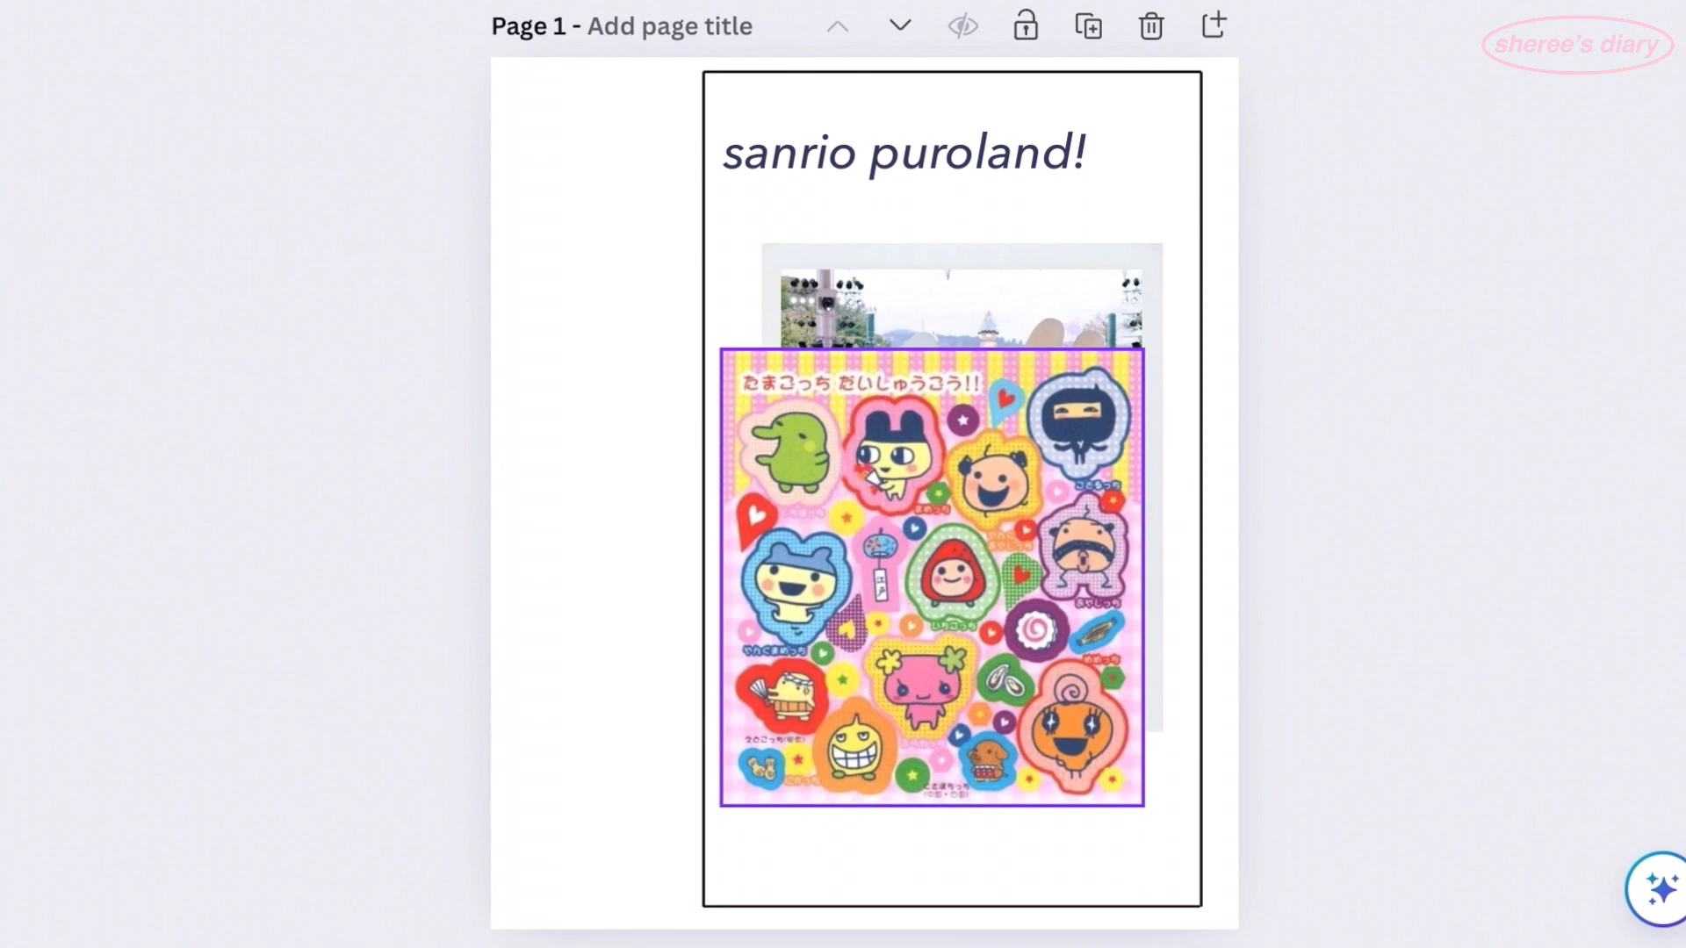
drag(932, 577, 914, 550)
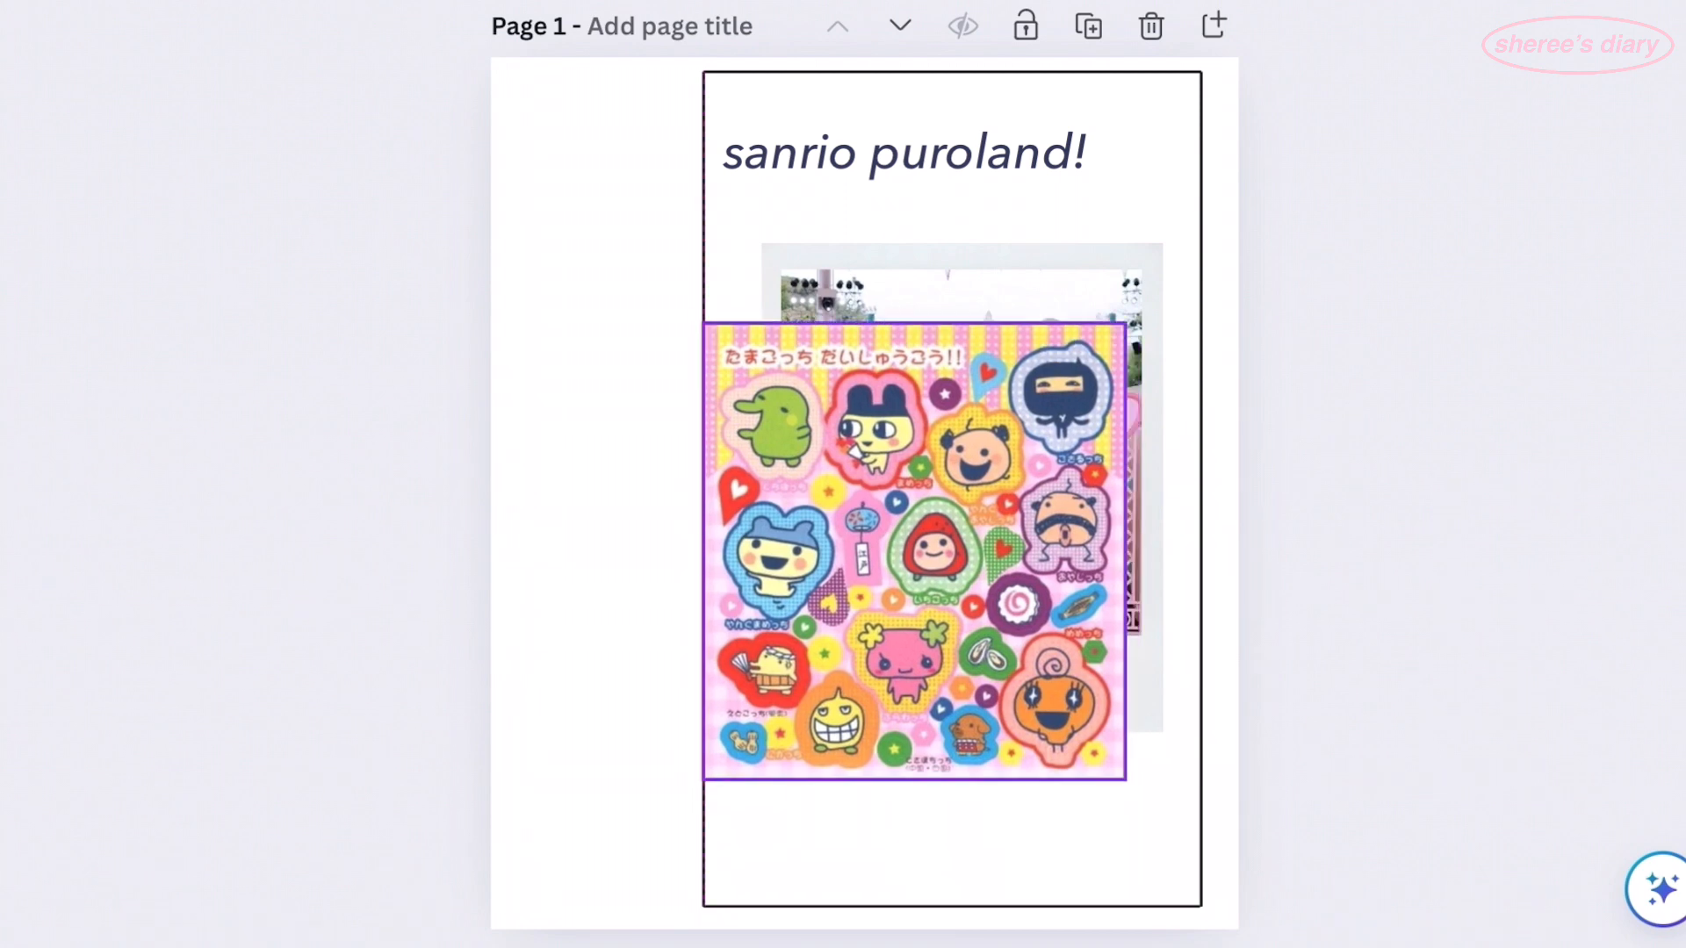
click(975, 237)
click(1062, 359)
click(1445, 497)
click(1405, 544)
click(732, 562)
- Crop away the lower part of the Tamagotchi sticker sheet and reposition it beside the polaroid
drag(914, 780, 915, 619)
scroll(865, 422, up, 5)
drag(773, 465, 772, 606)
- Place the Hello Kitty meadow picture in the cover frame's lower-right corner and slightly shrink the polaroid with its photo
scroll(865, 484, down, 3)
scroll(988, 474, down, 3)
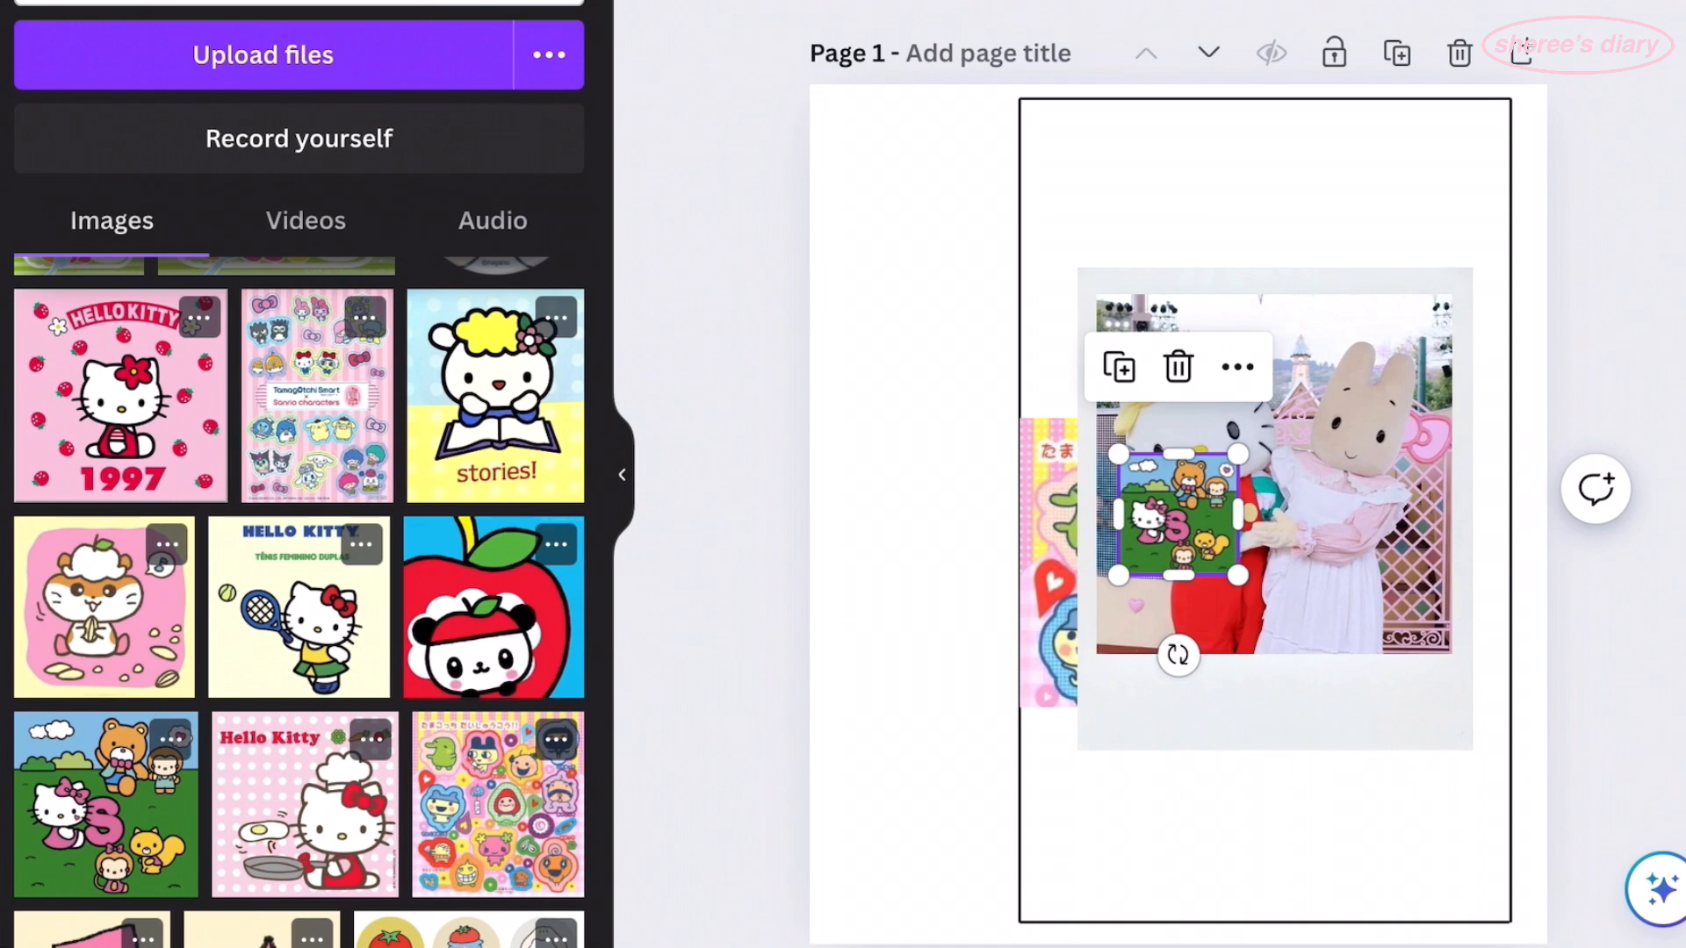
drag(1178, 513, 1423, 817)
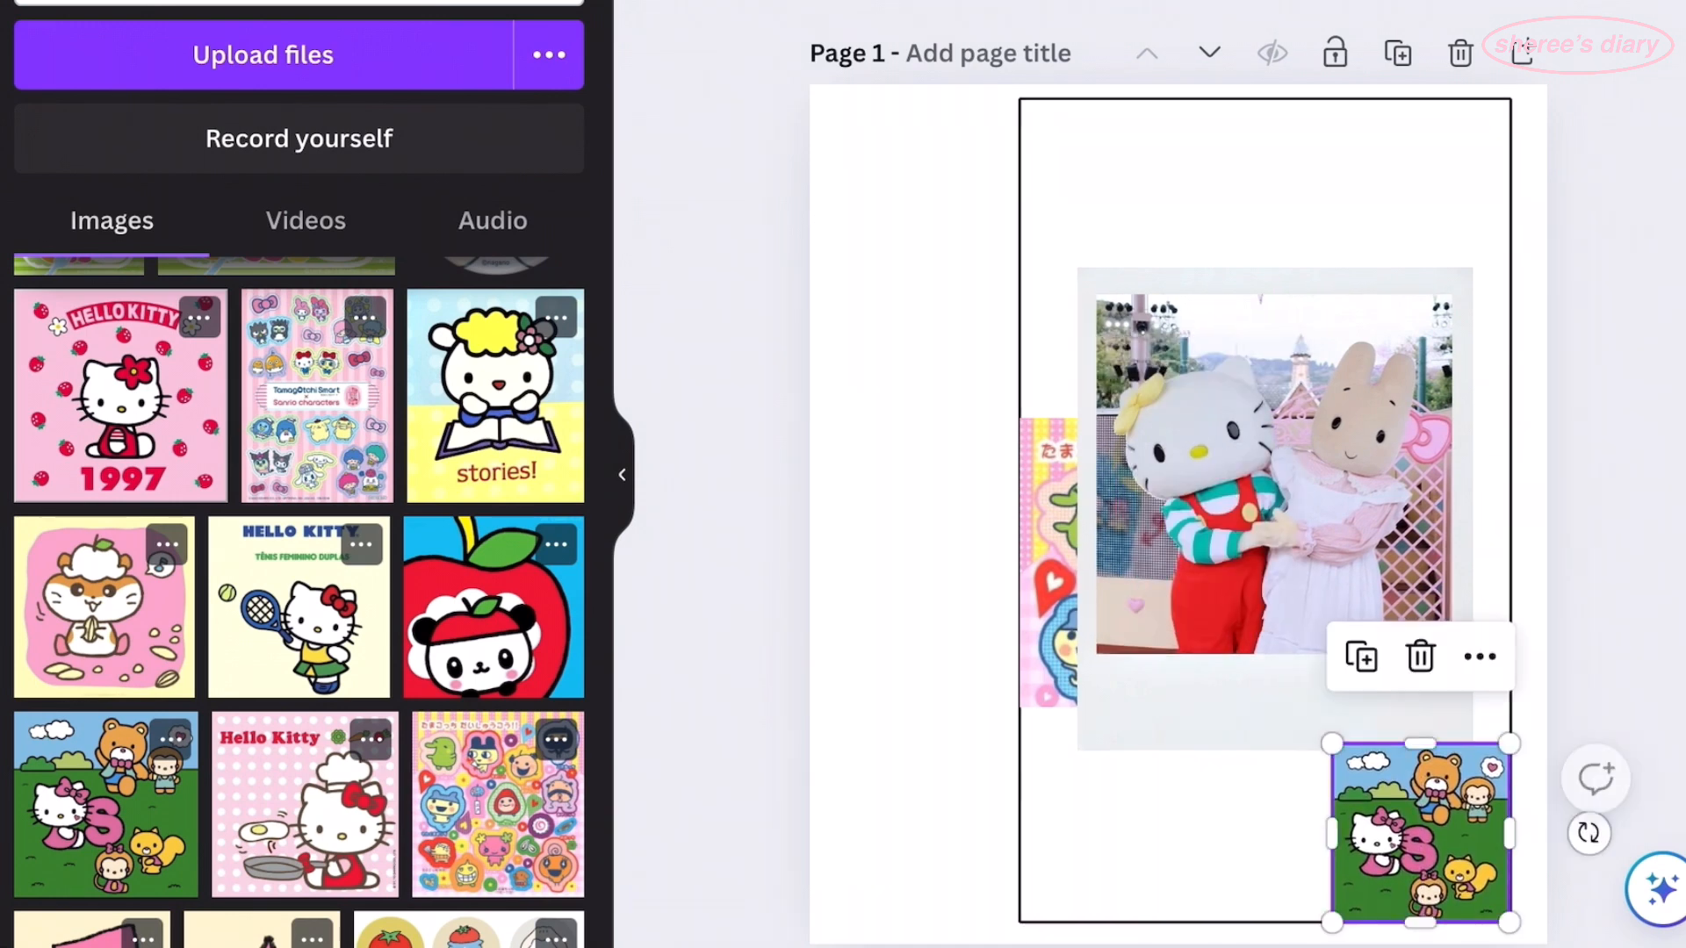
click(1437, 710)
drag(1436, 709, 1457, 730)
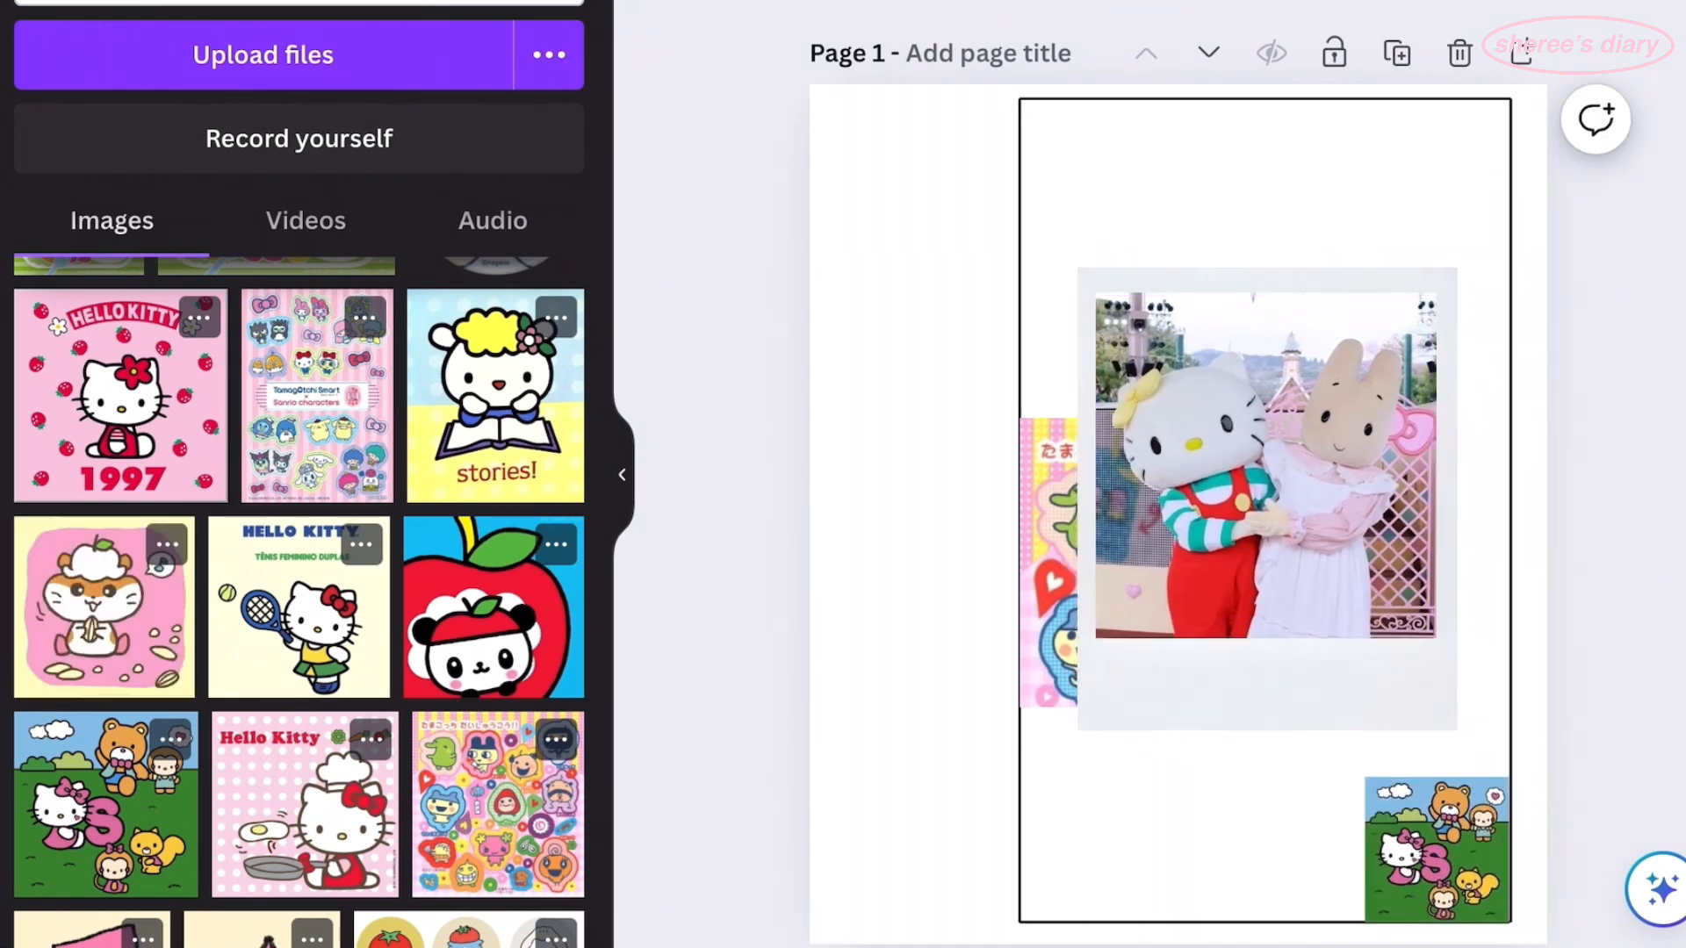
- Place a reduced "stories!" lamb picture at the frame's upper right edge and the apple panda picture over the polaroid's lower corner
scroll(299, 570, down, 1)
drag(495, 374, 1396, 279)
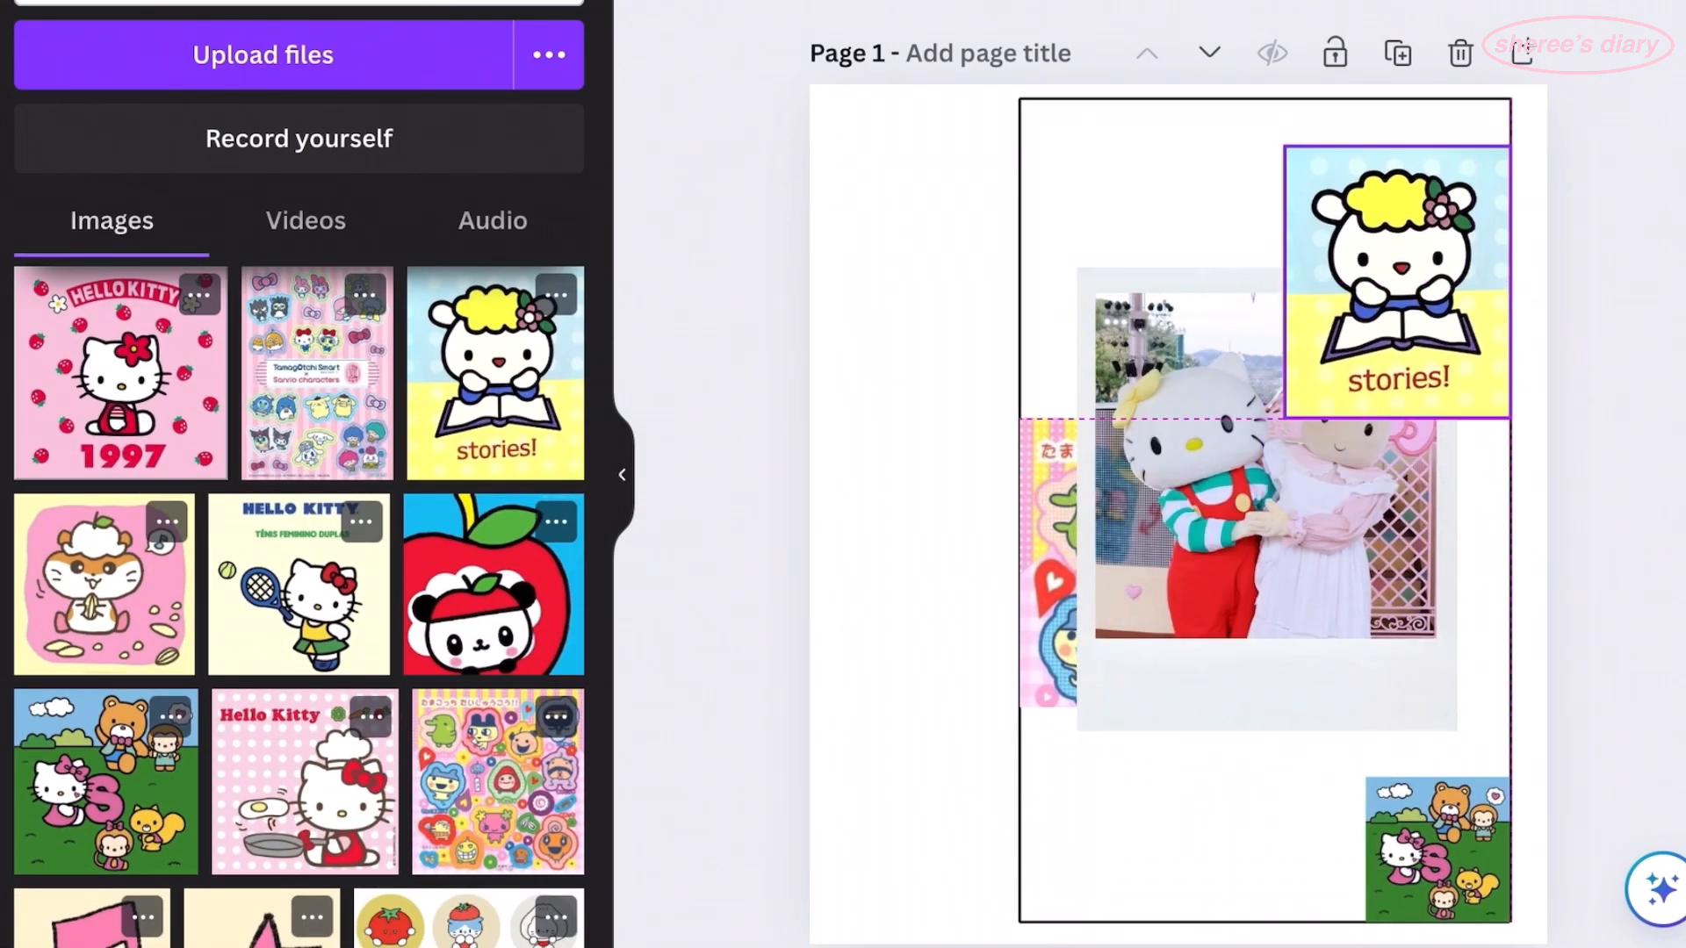
right_click(1396, 279)
click(1286, 413)
drag(1286, 414, 1353, 335)
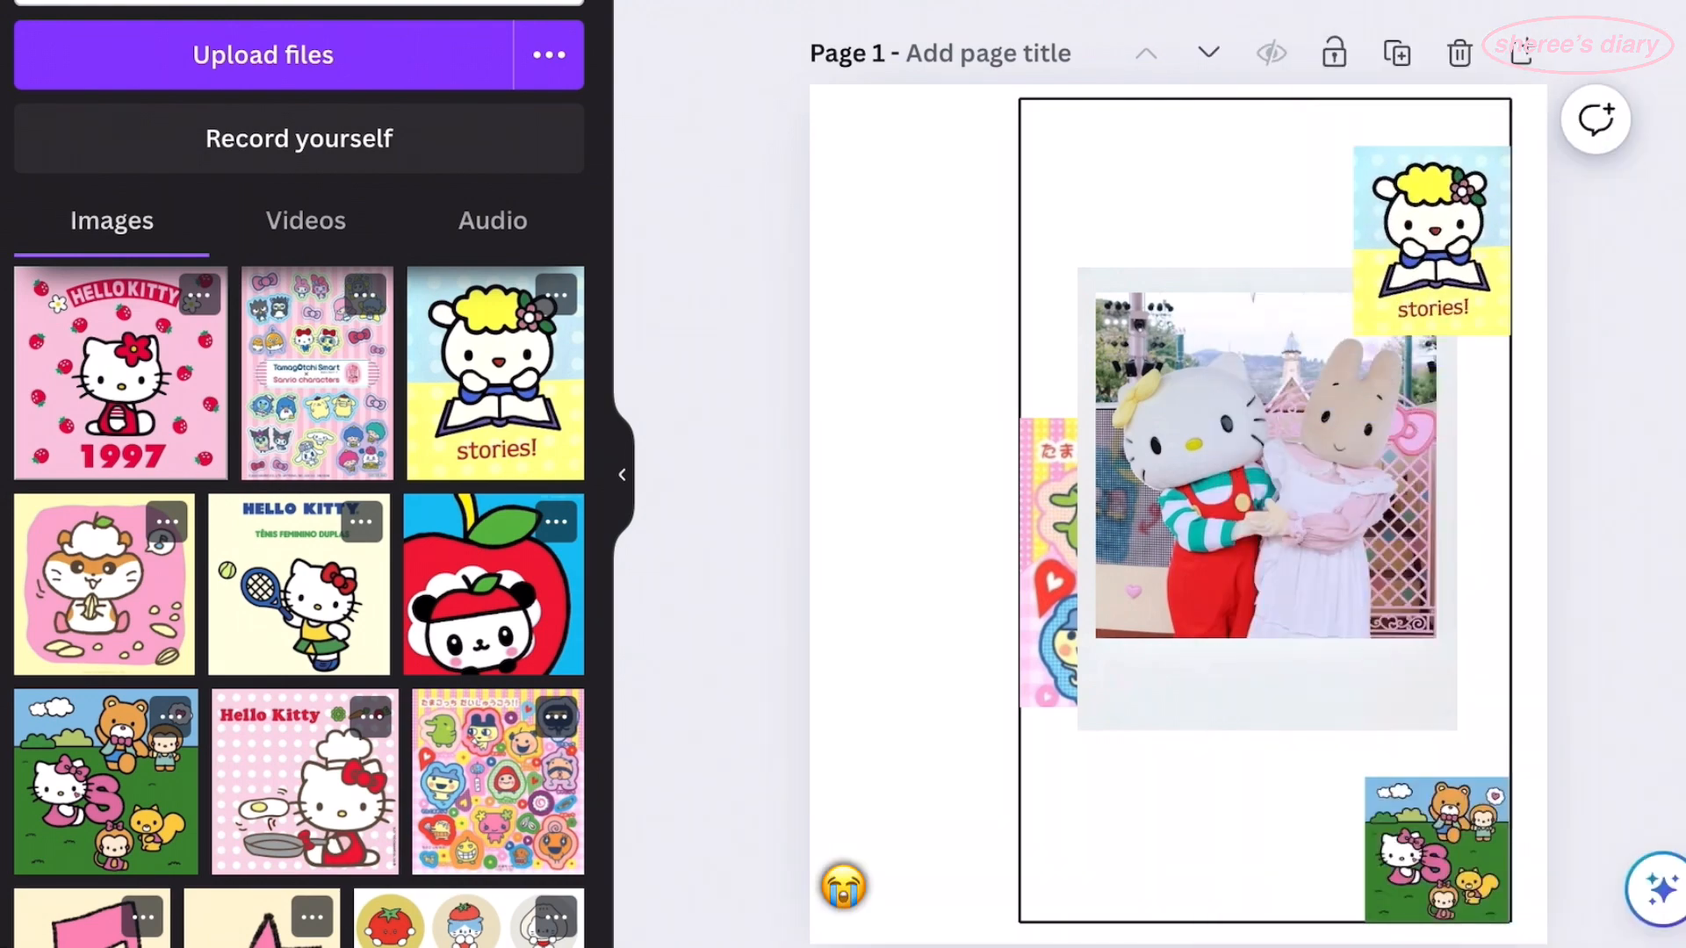
drag(493, 584, 1375, 779)
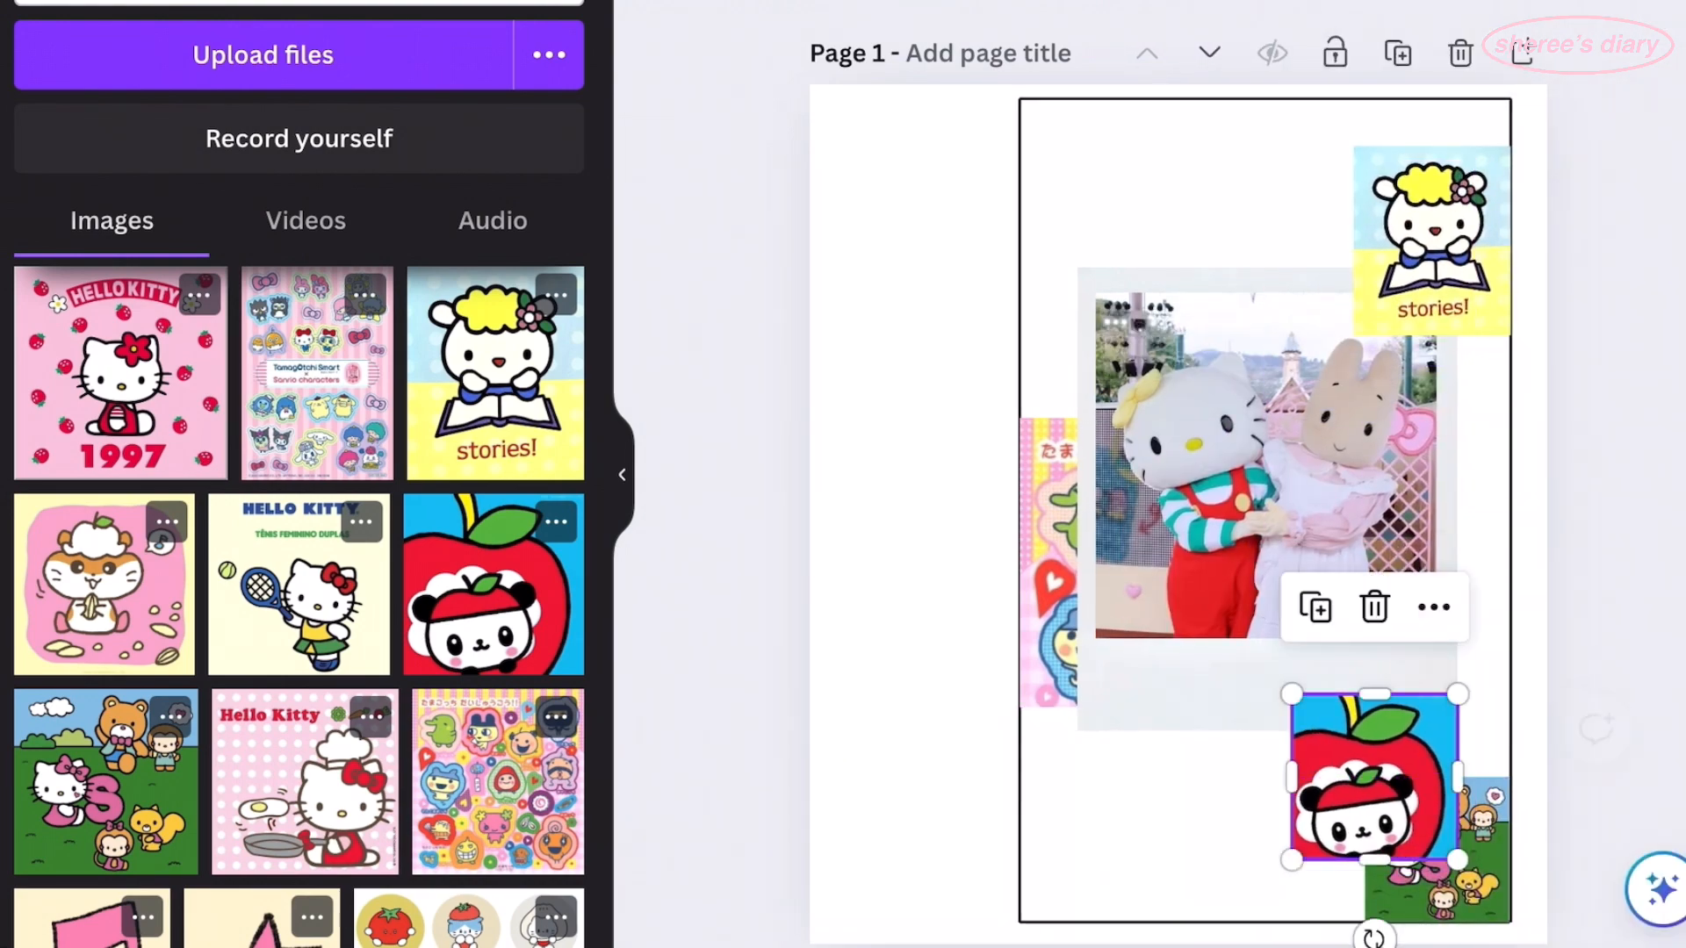
- Add the green shiba picture in the frame's lower-left corner and send it to the back
scroll(298, 570, down, 4)
scroll(299, 601, down, 10)
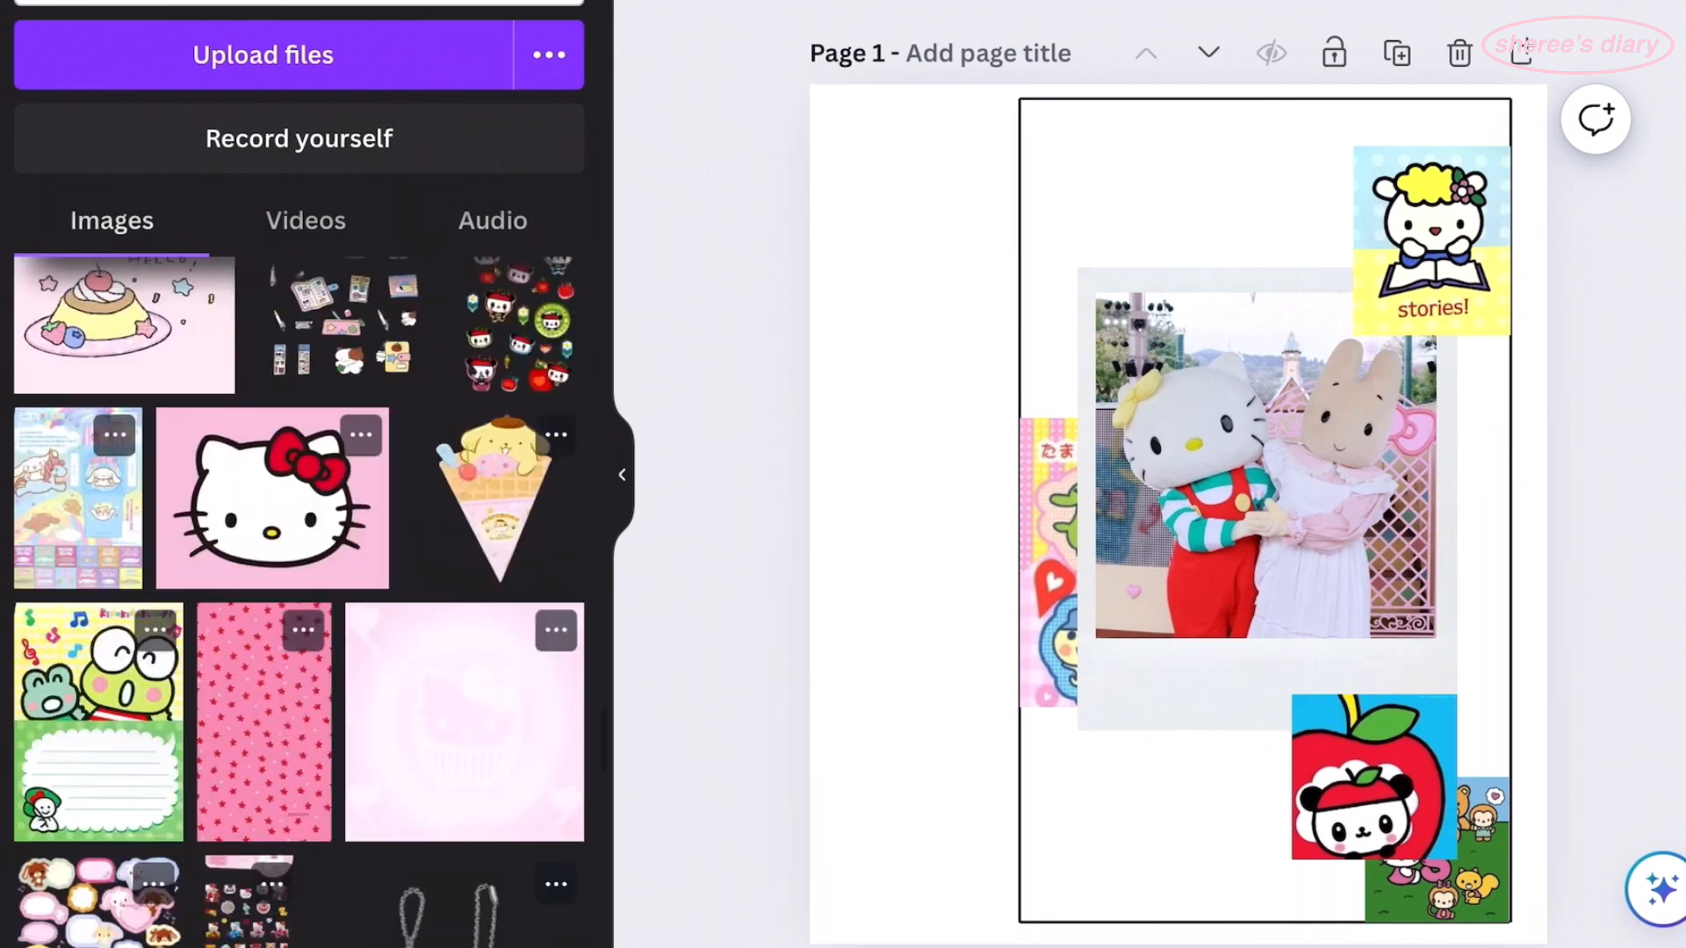
scroll(298, 571, down, 3)
click(454, 475)
click(622, 474)
drag(865, 514, 885, 814)
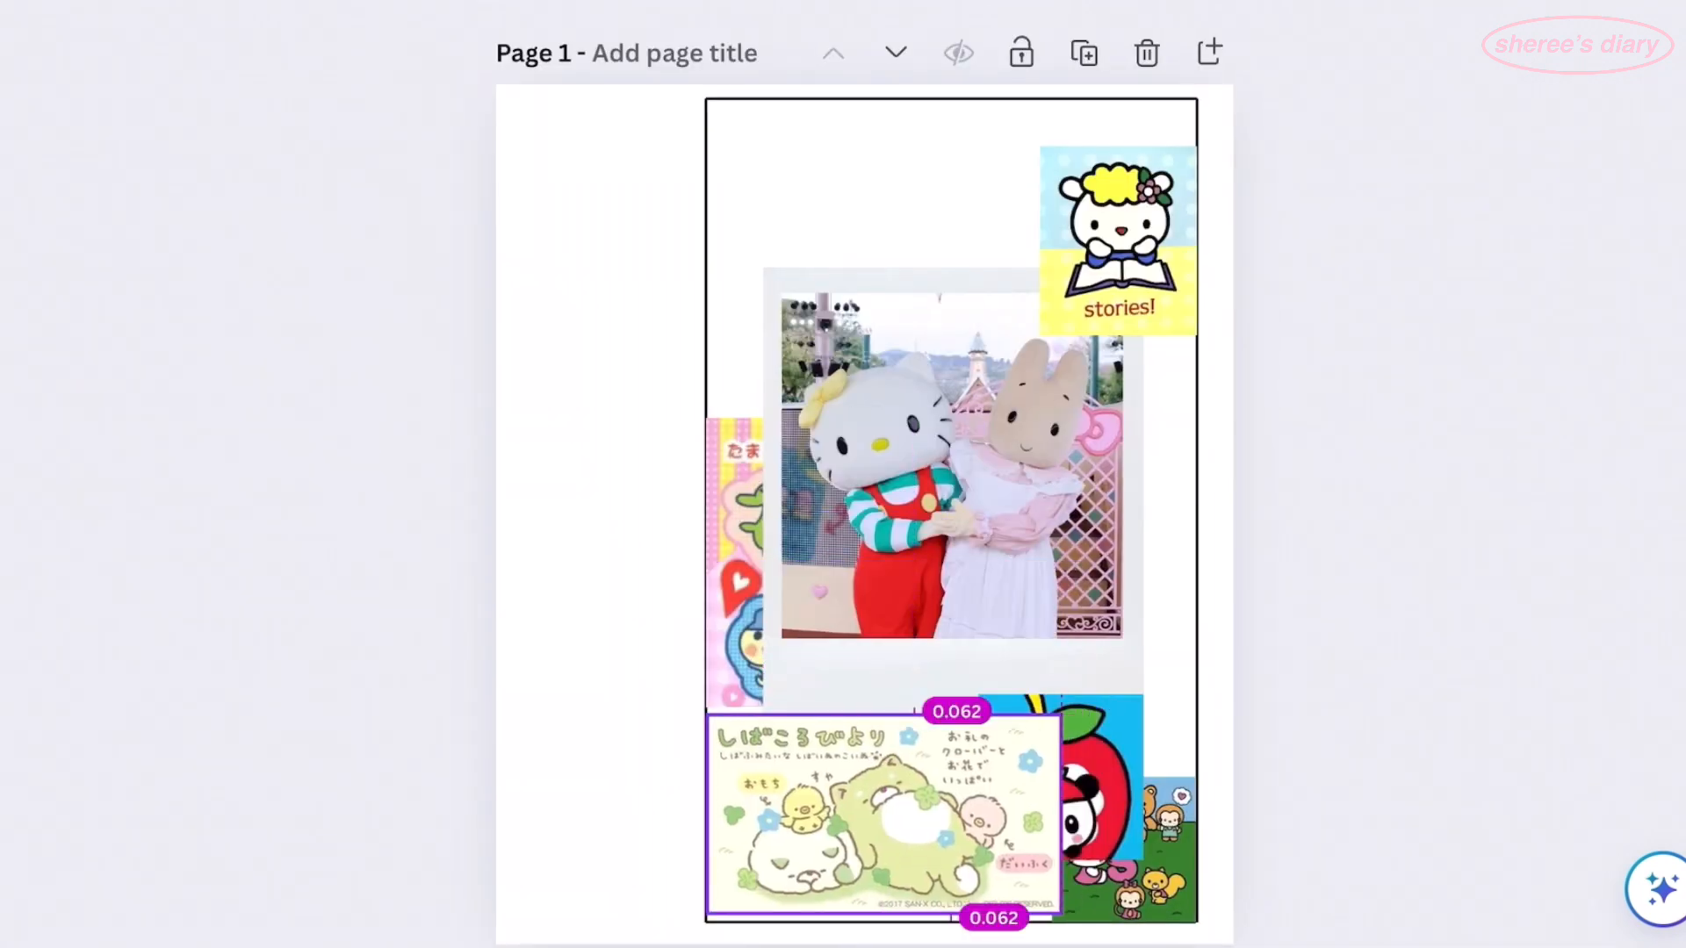
right_click(914, 817)
mouse_move(1034, 357)
click(1430, 565)
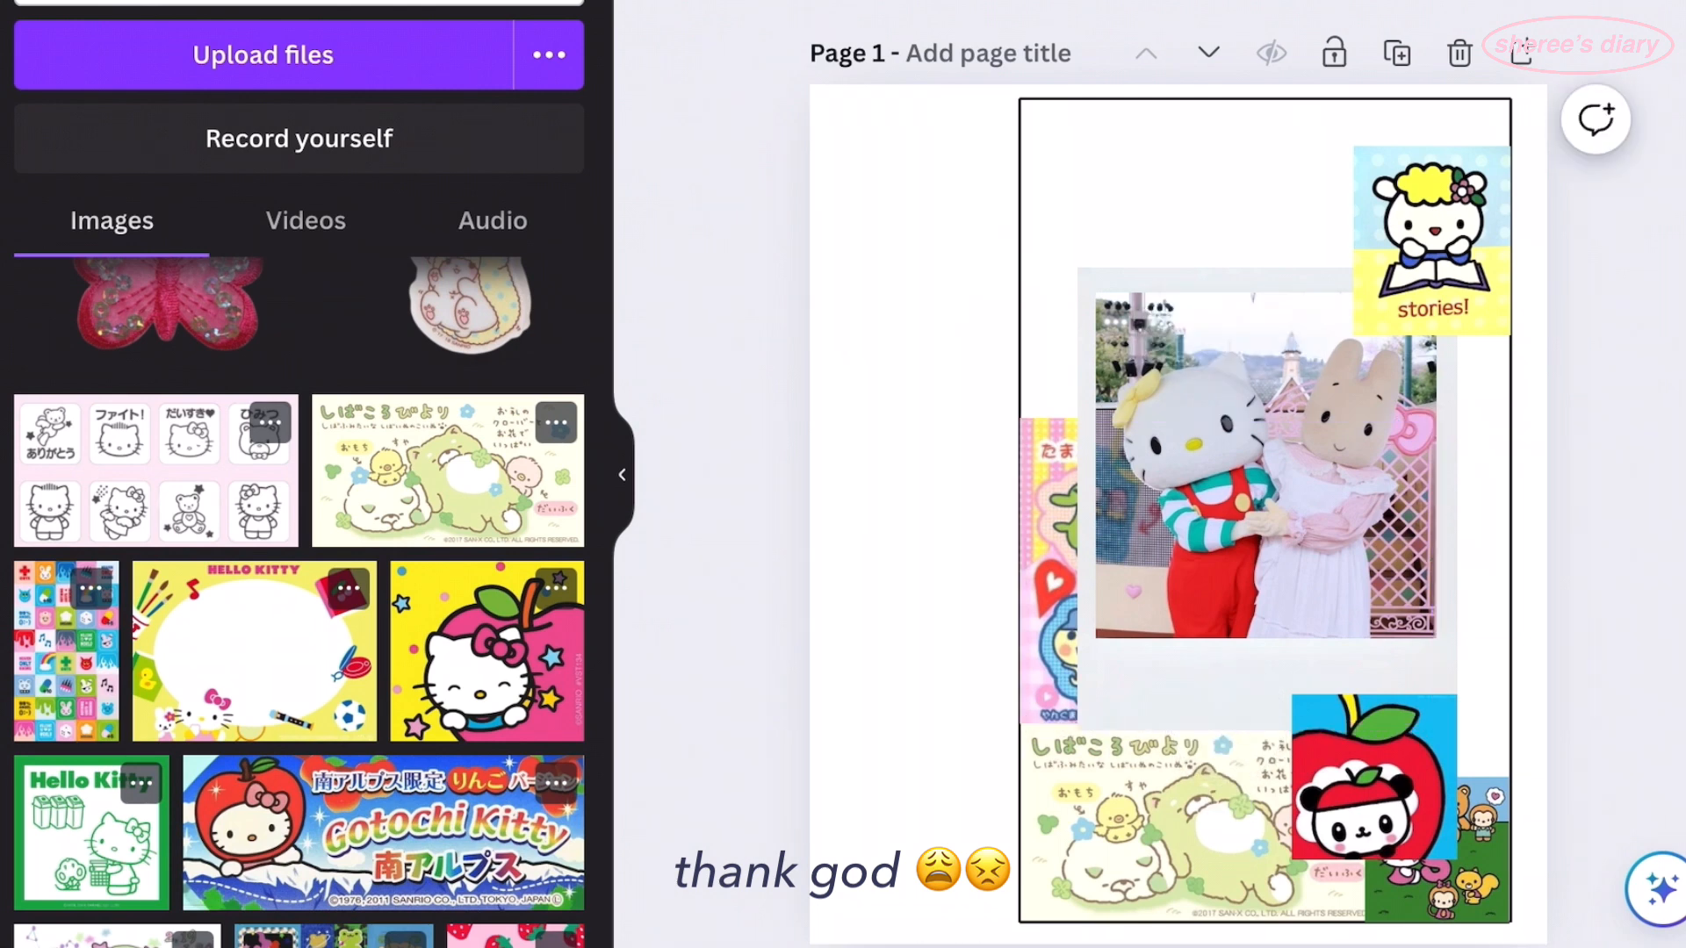
- Add the Gotochi Kitty banner in the frame's upper-left corner and send it to the back
click(383, 832)
click(622, 474)
drag(1121, 566, 1117, 609)
drag(922, 527, 901, 176)
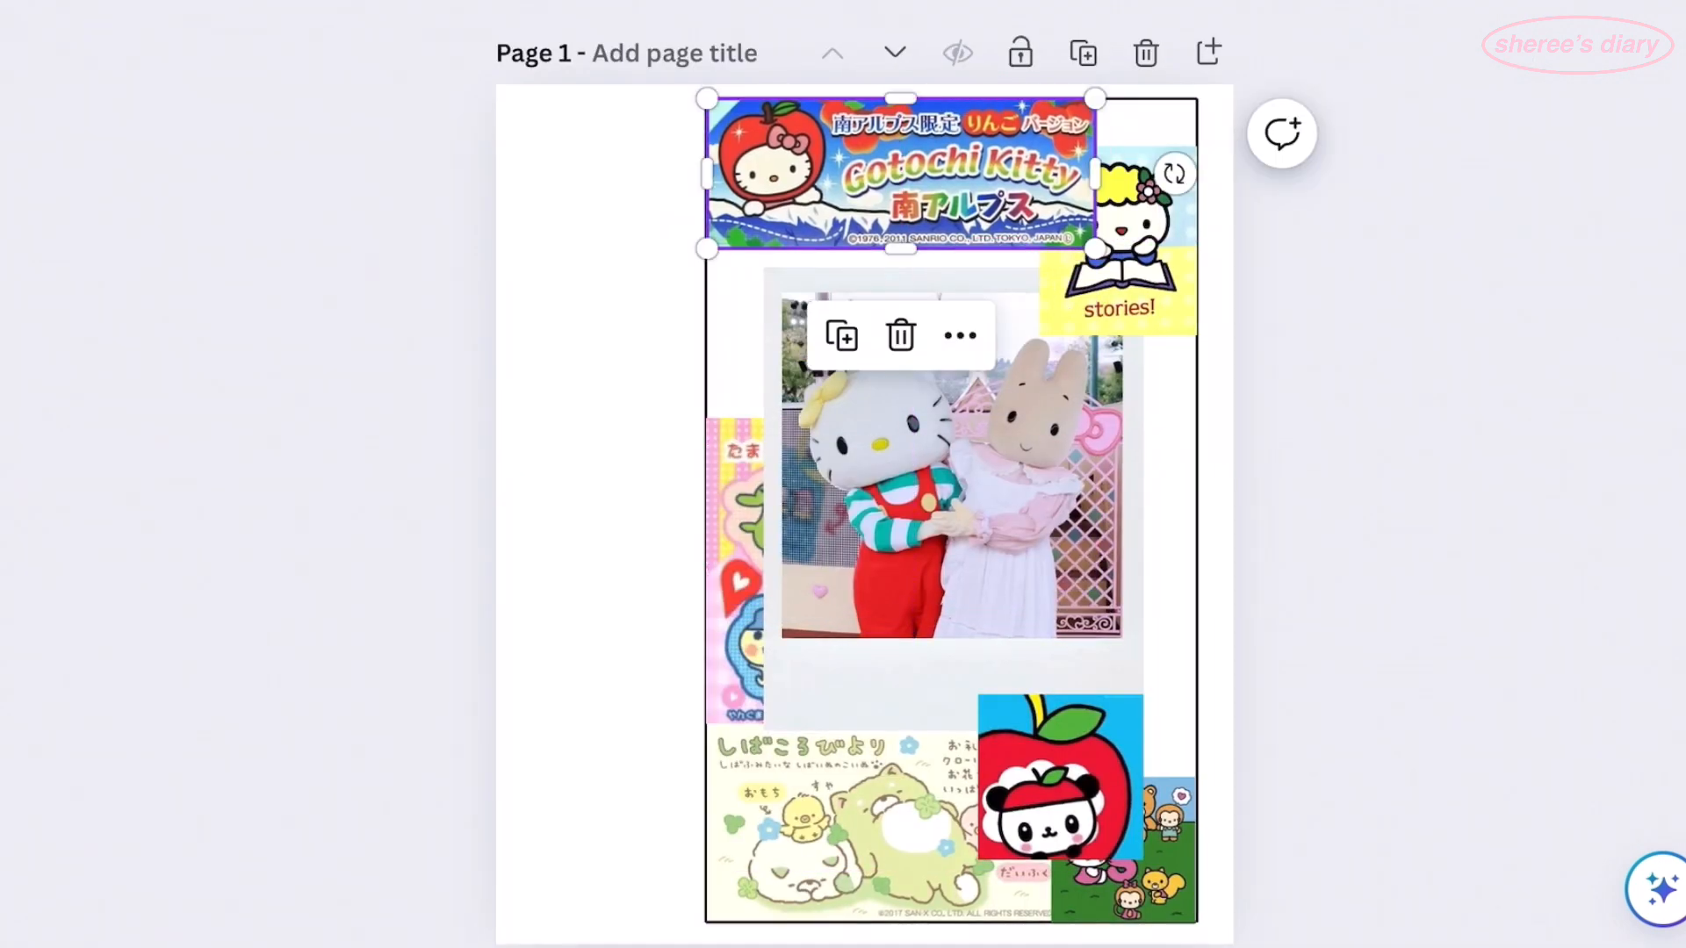
right_click(934, 176)
mouse_move(1092, 358)
click(1430, 568)
- Resize and shift the polaroid group toward the frame's center, and move the "stories!" picture down, layered over the polaroid's upper corner
click(921, 509)
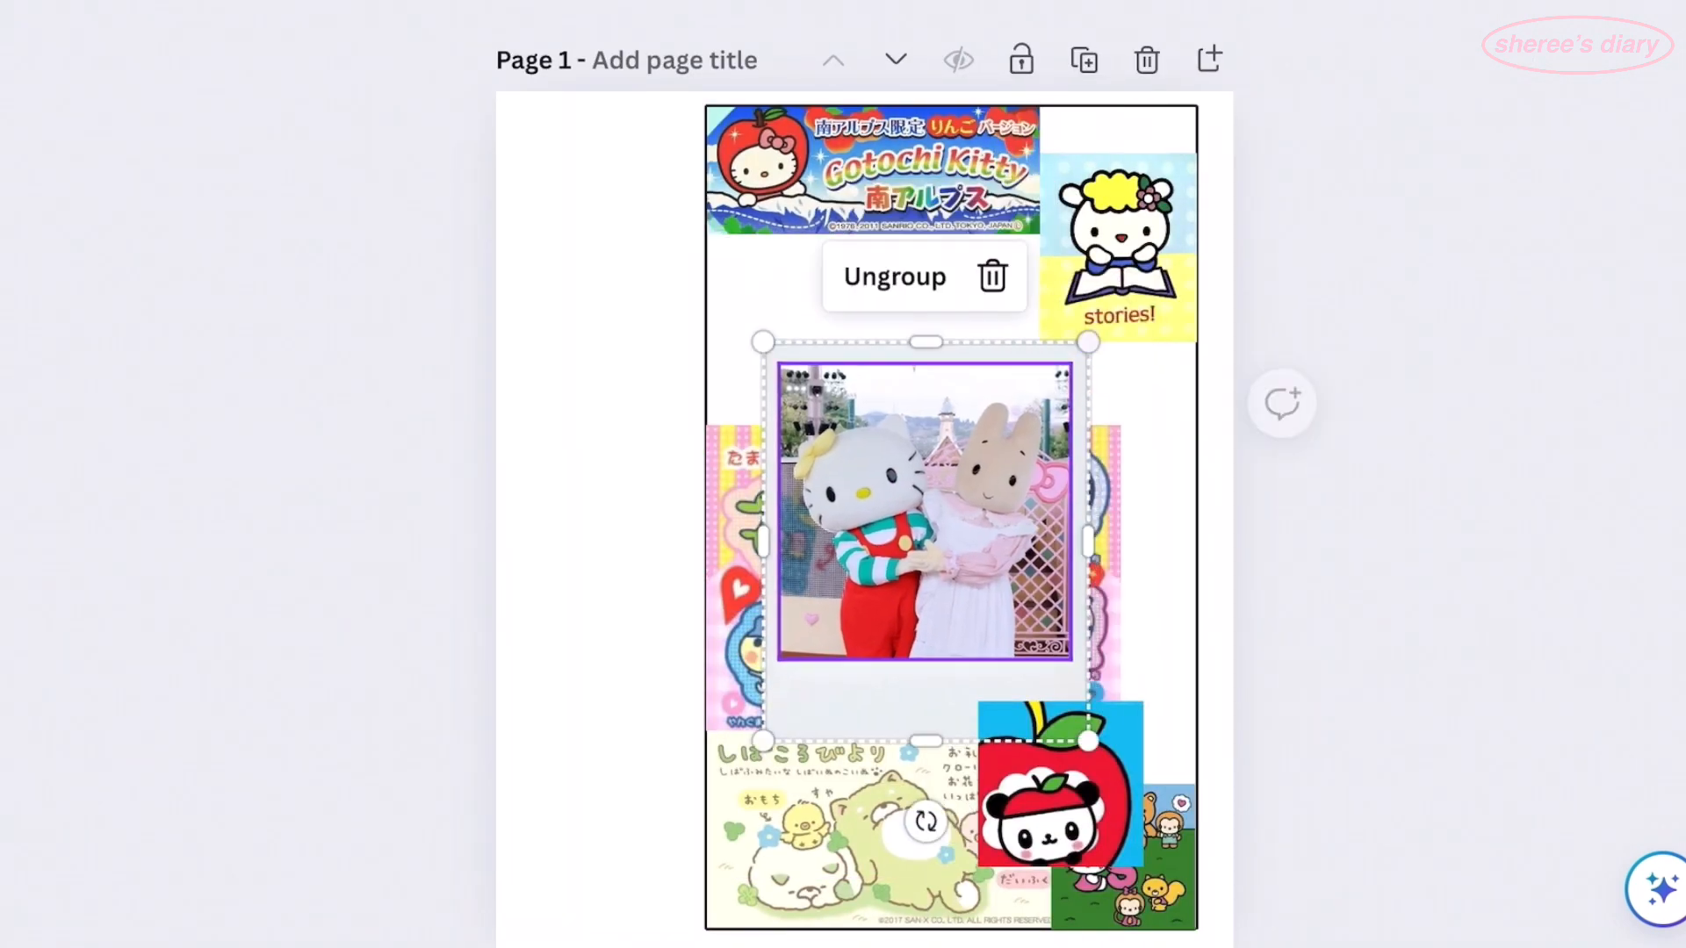
drag(922, 510, 947, 489)
click(746, 571)
drag(790, 718, 758, 757)
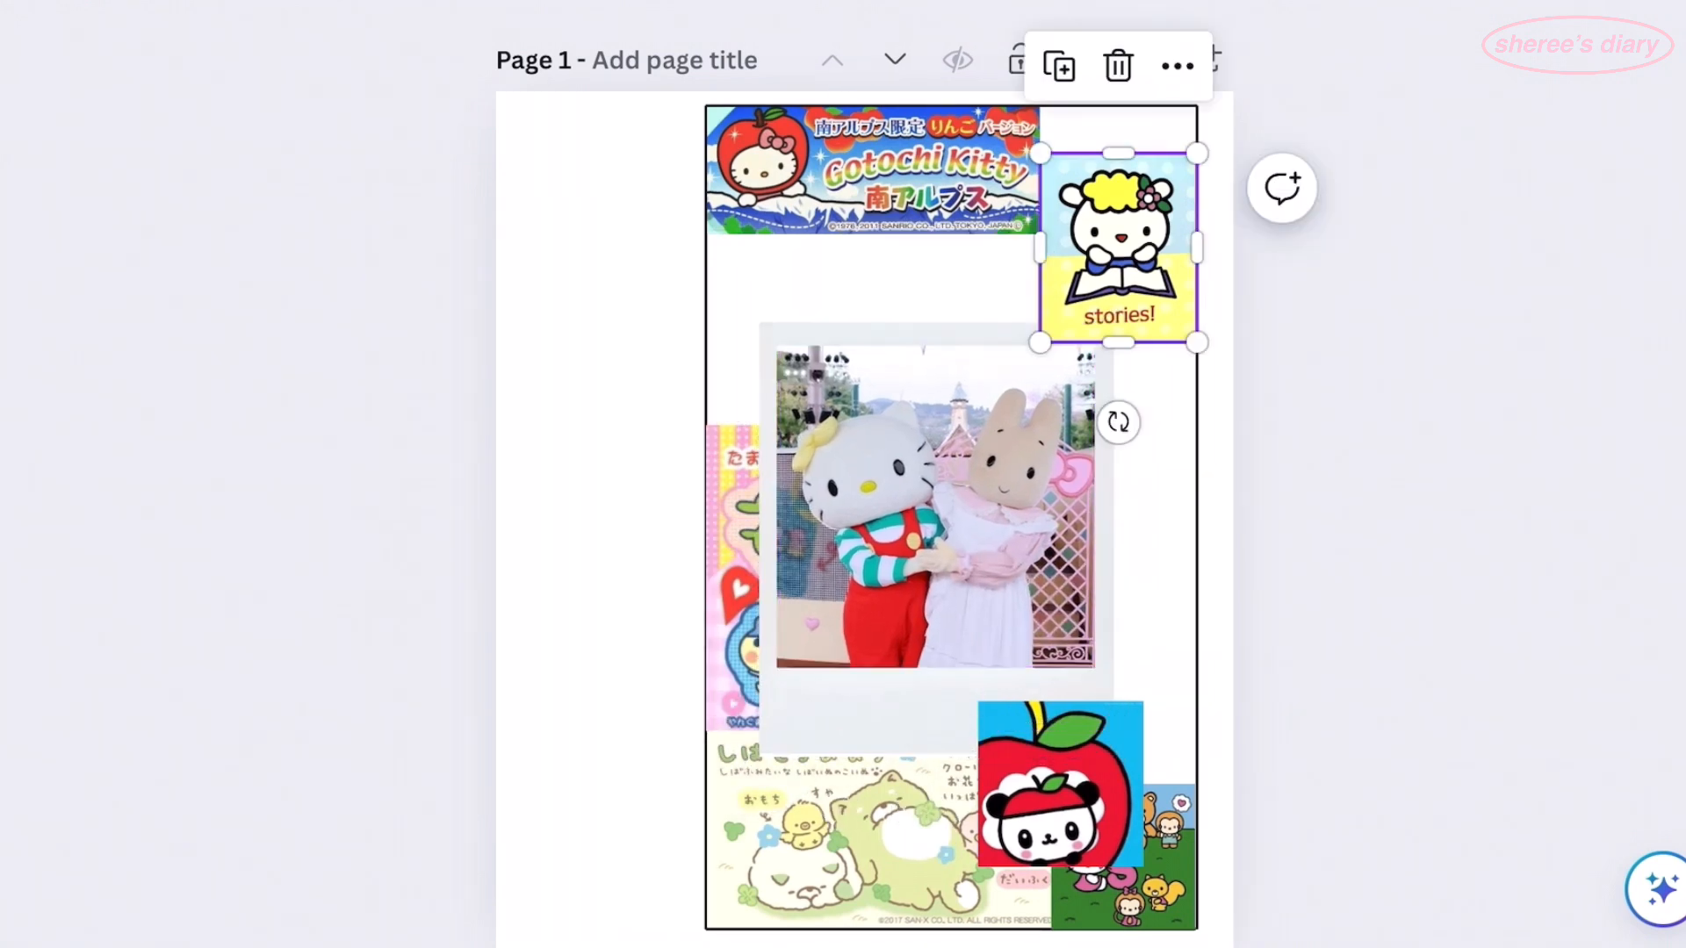
drag(939, 507, 949, 505)
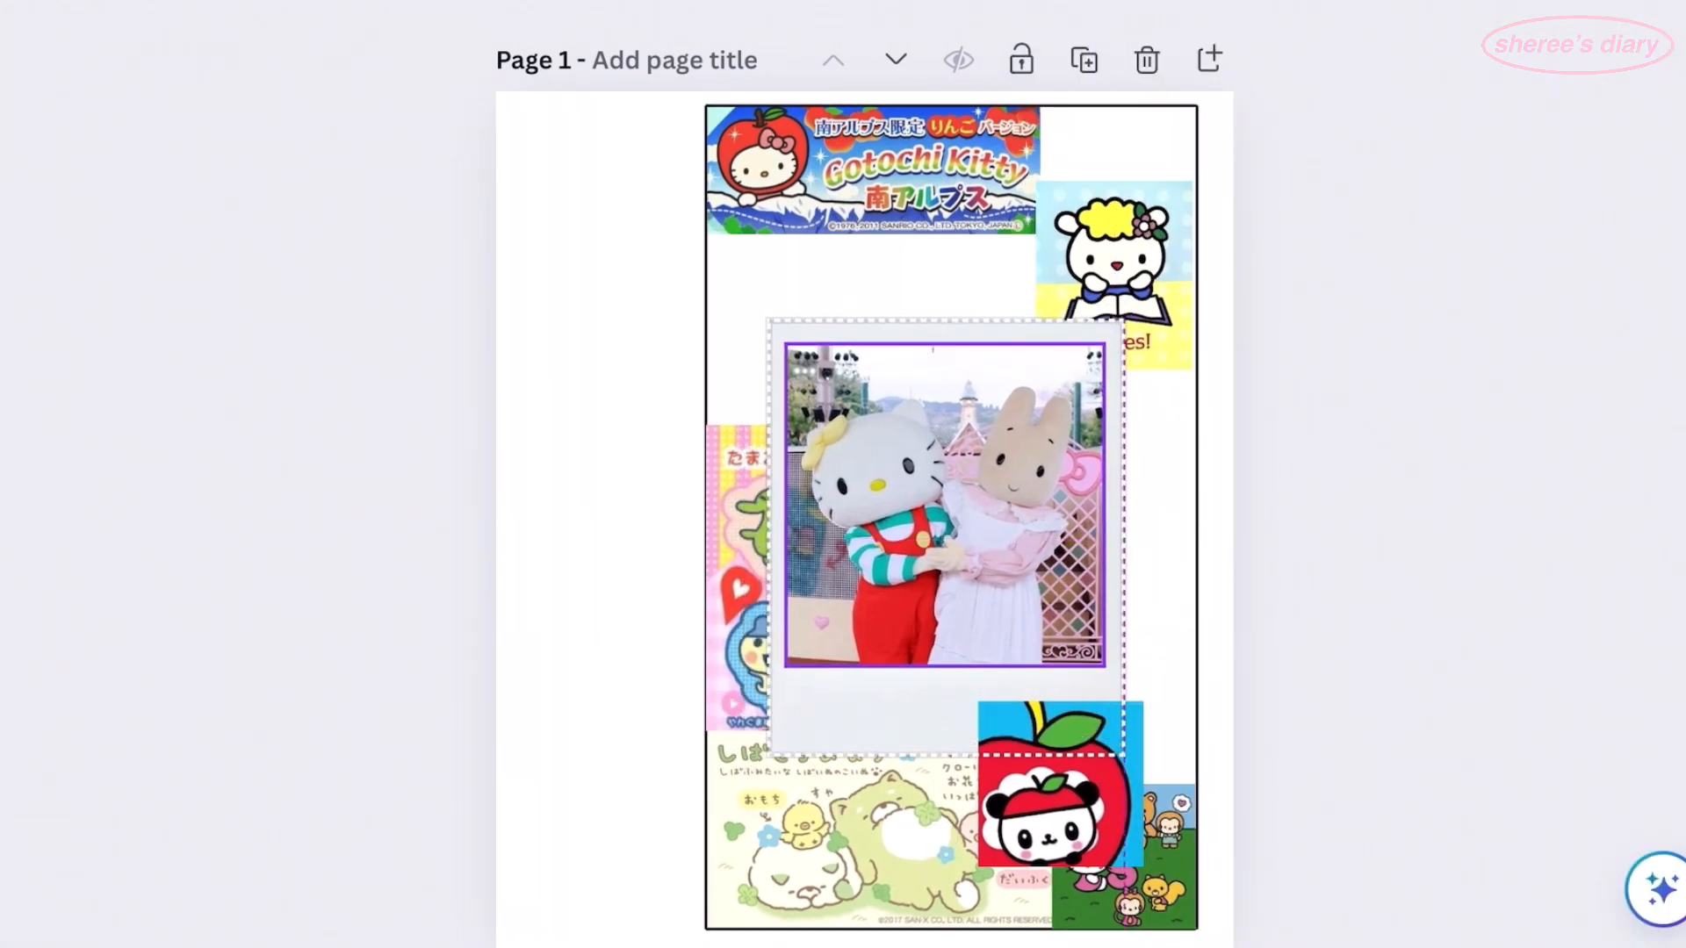
key(ctrl+])
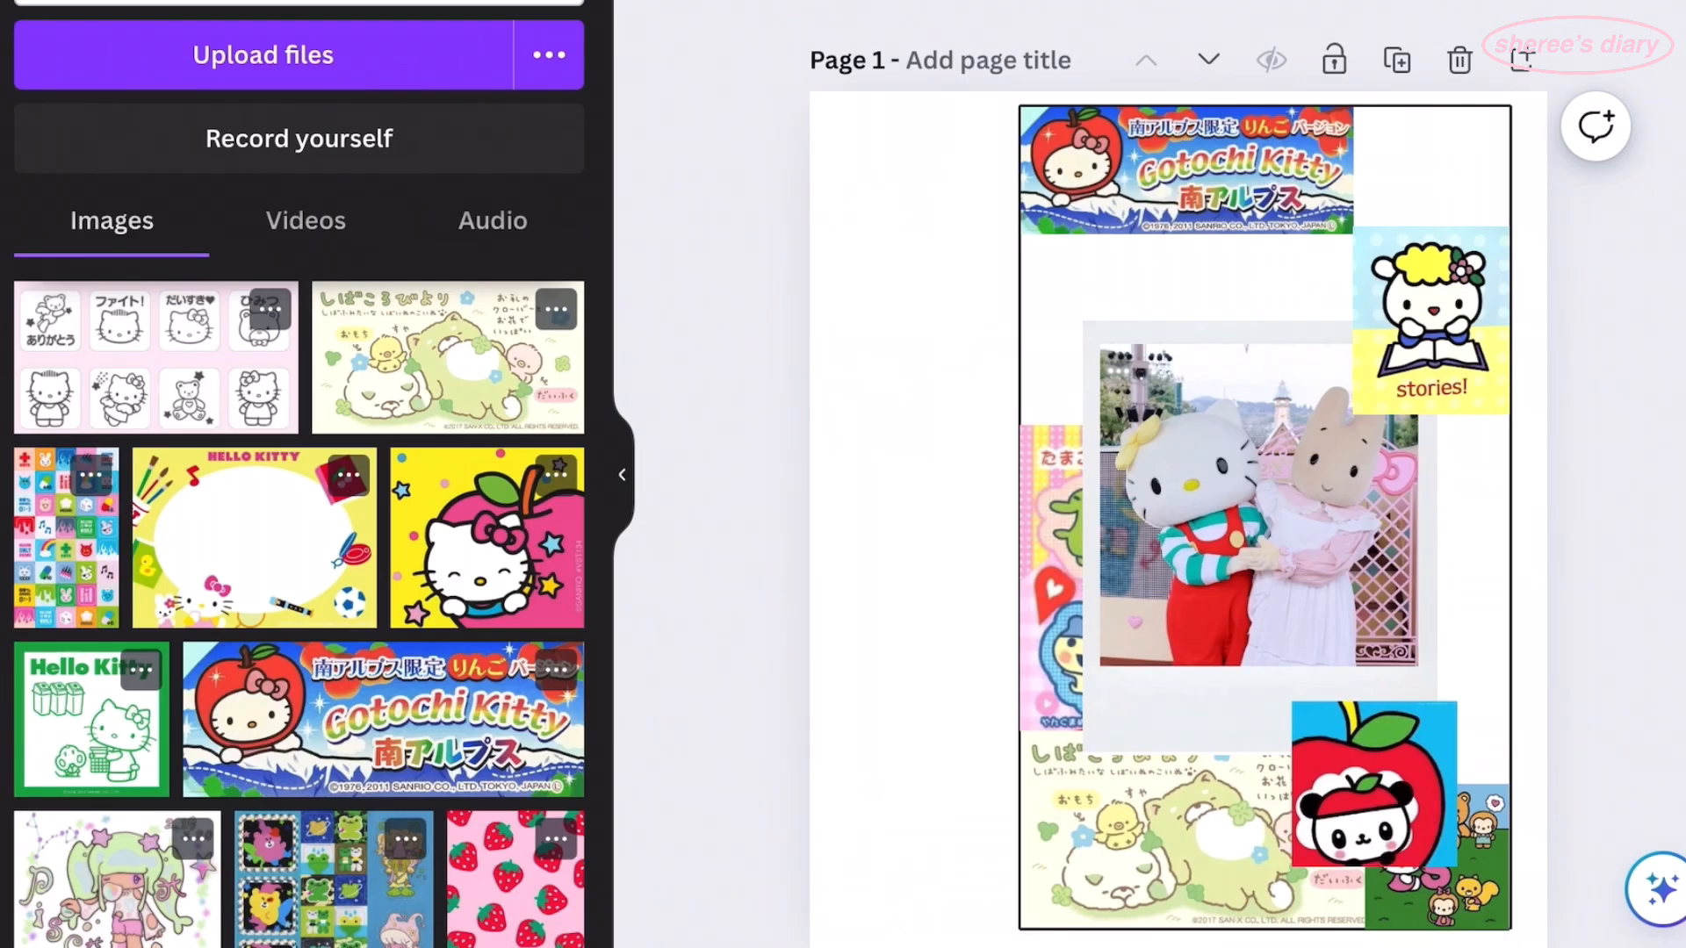
- Add the Pisces girl picture in the frame's upper-right corner, shift the "stories!" picture down, and layer the girl behind the banner
click(83, 873)
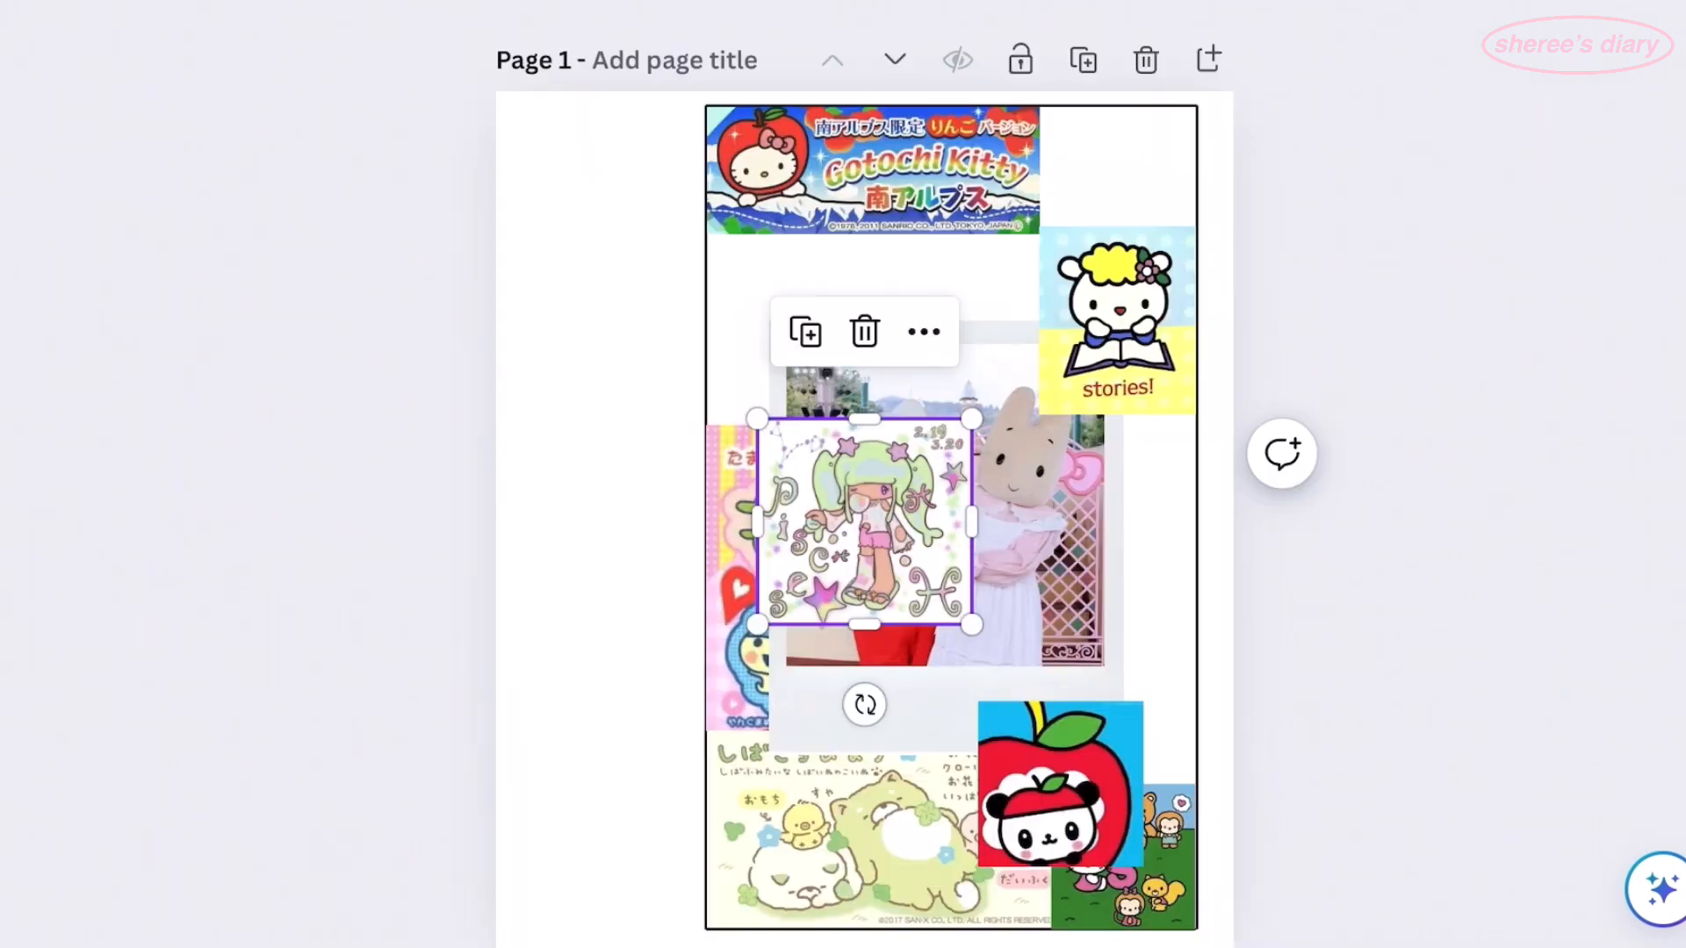
drag(873, 515, 826, 332)
drag(1117, 320, 1106, 581)
drag(821, 343, 1029, 274)
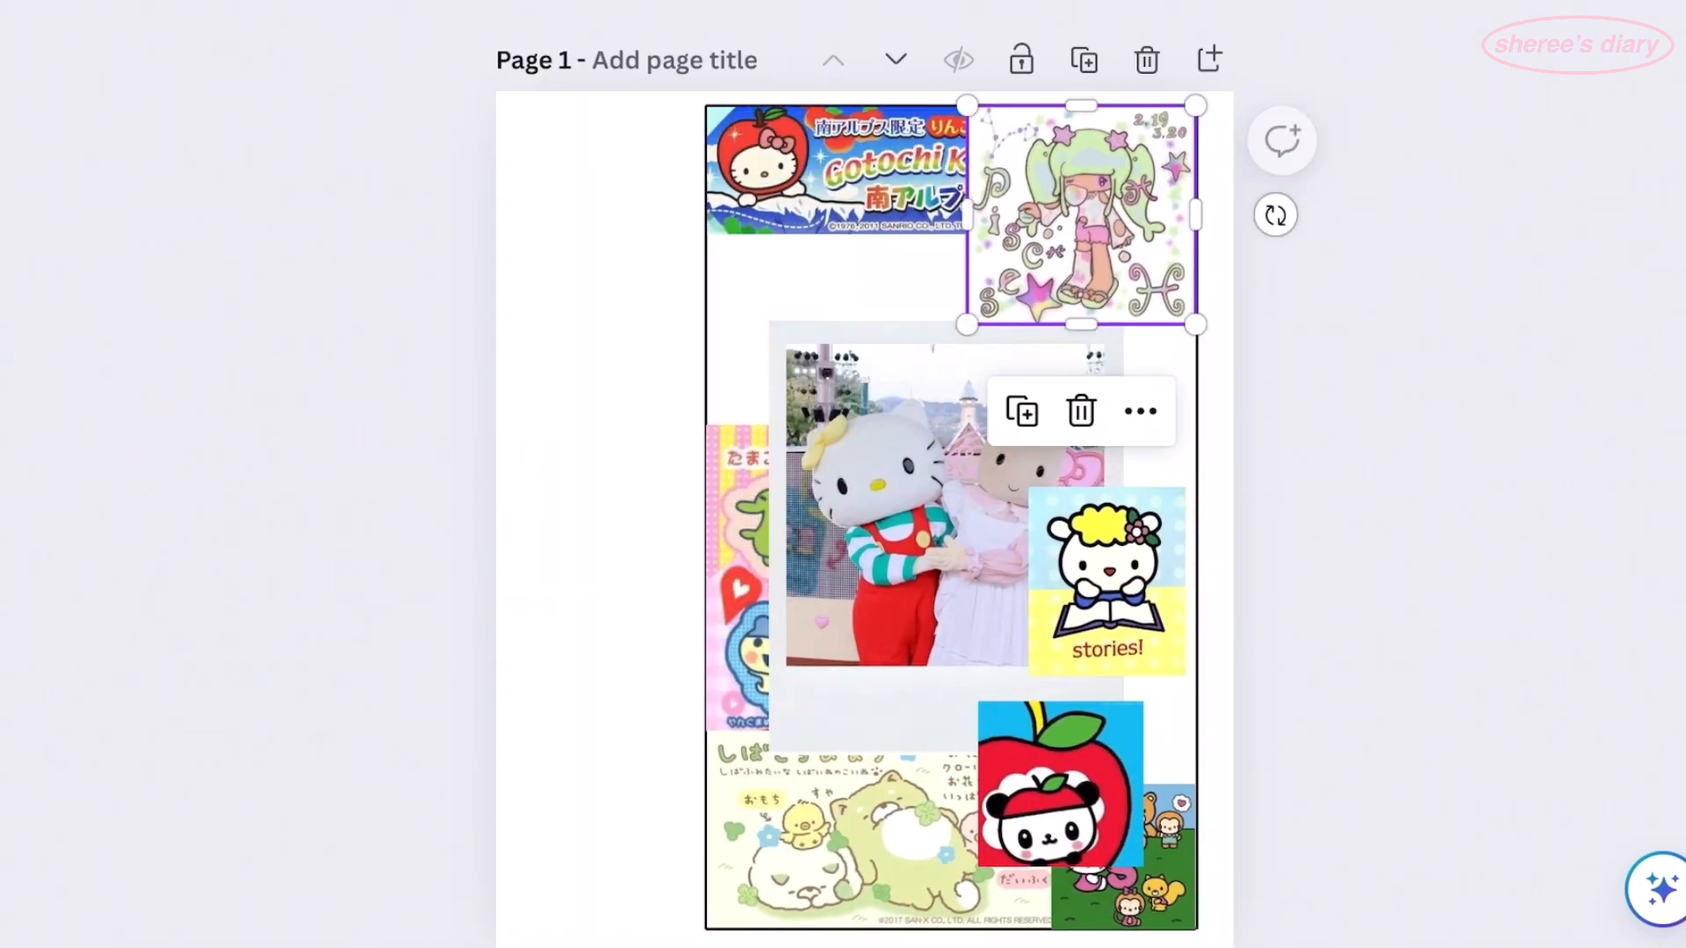
click(1140, 411)
mouse_move(1226, 357)
click(1430, 568)
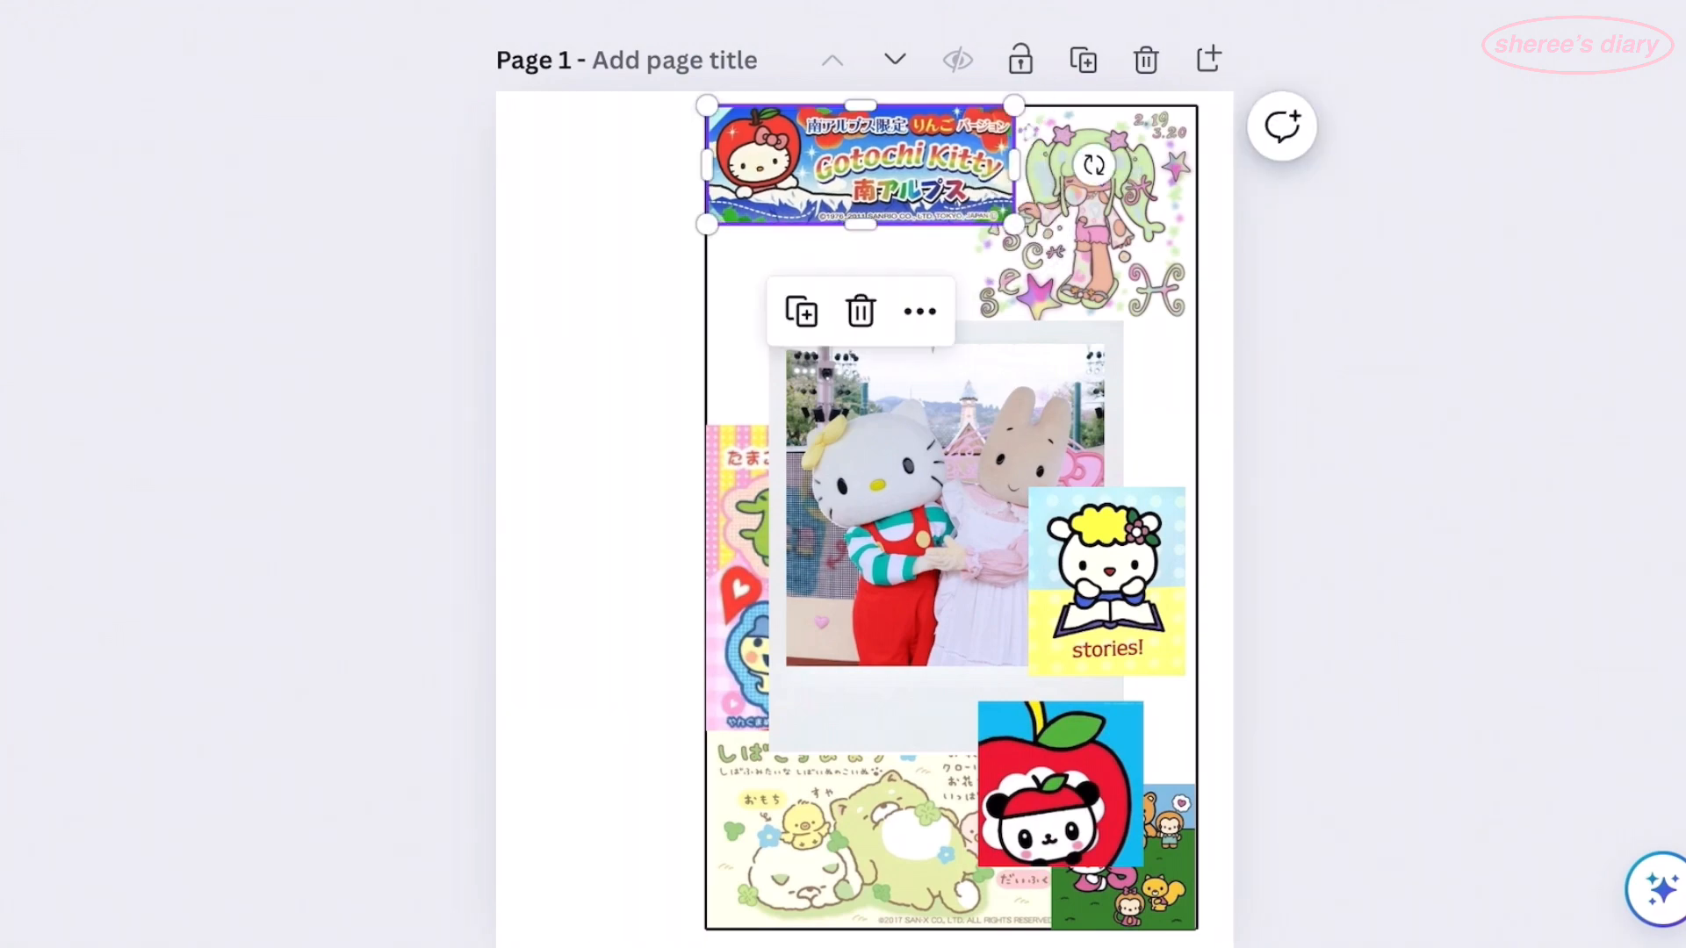
- Add the Hello Kitty and red apple picture, crop and shrink it, and place it below the banner behind the polaroid
click(601, 491)
click(140, 895)
click(621, 475)
drag(963, 583, 1182, 772)
drag(975, 422, 974, 466)
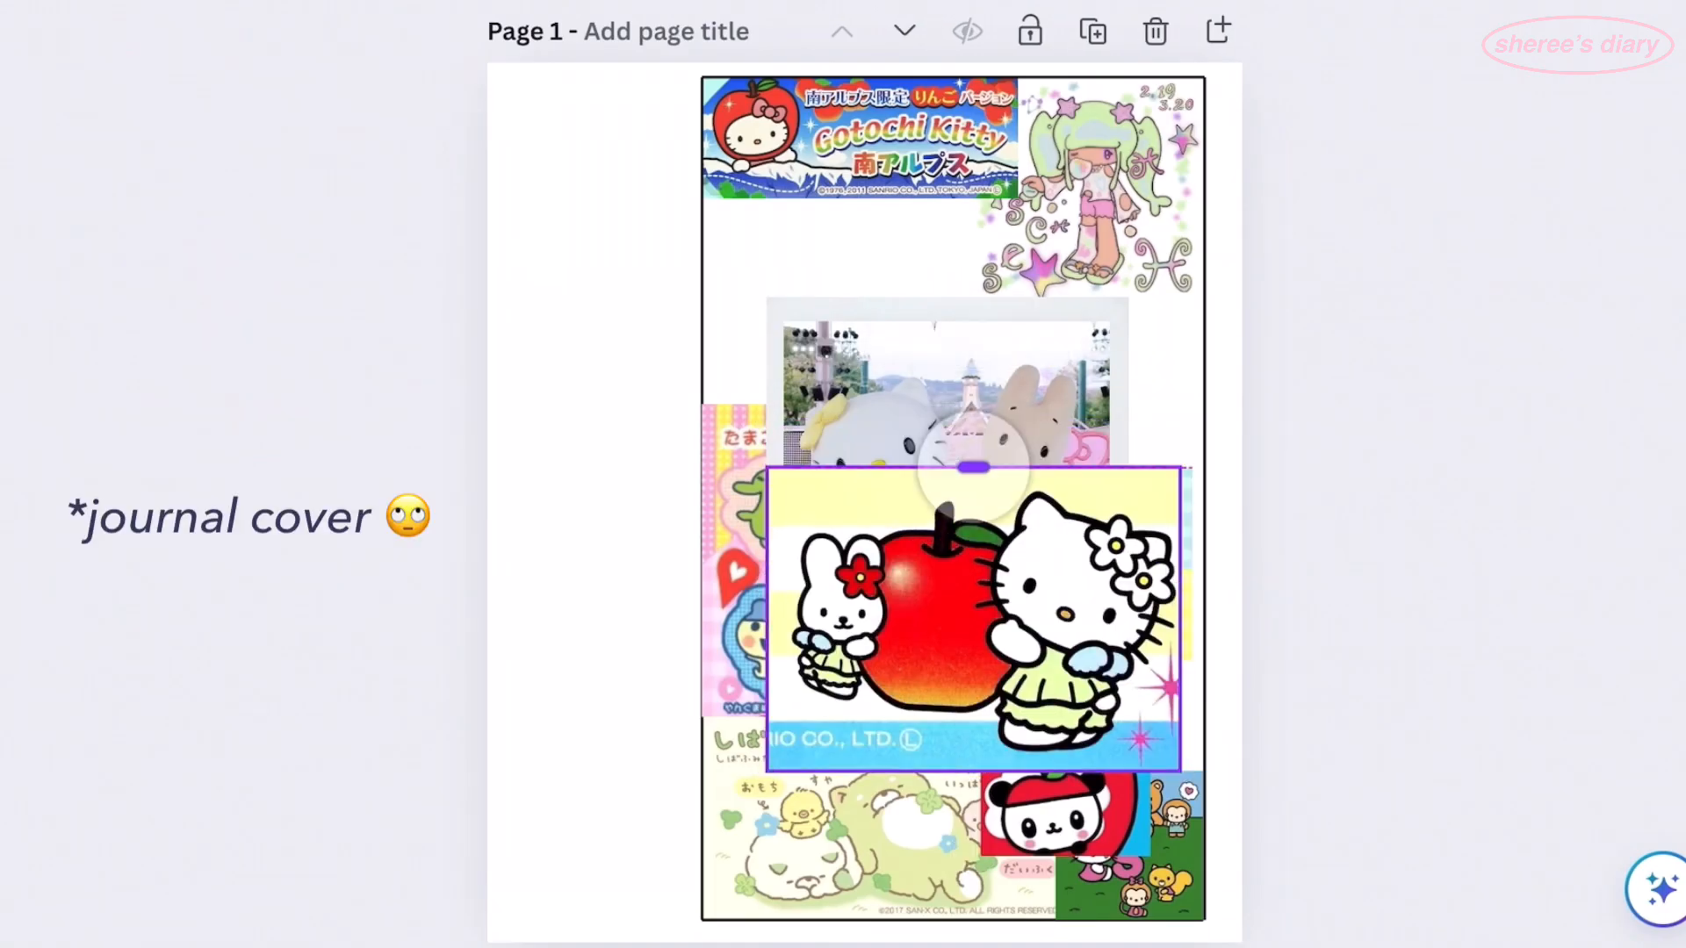
drag(1182, 772, 1086, 702)
drag(926, 583, 841, 382)
right_click(878, 298)
mouse_move(1054, 357)
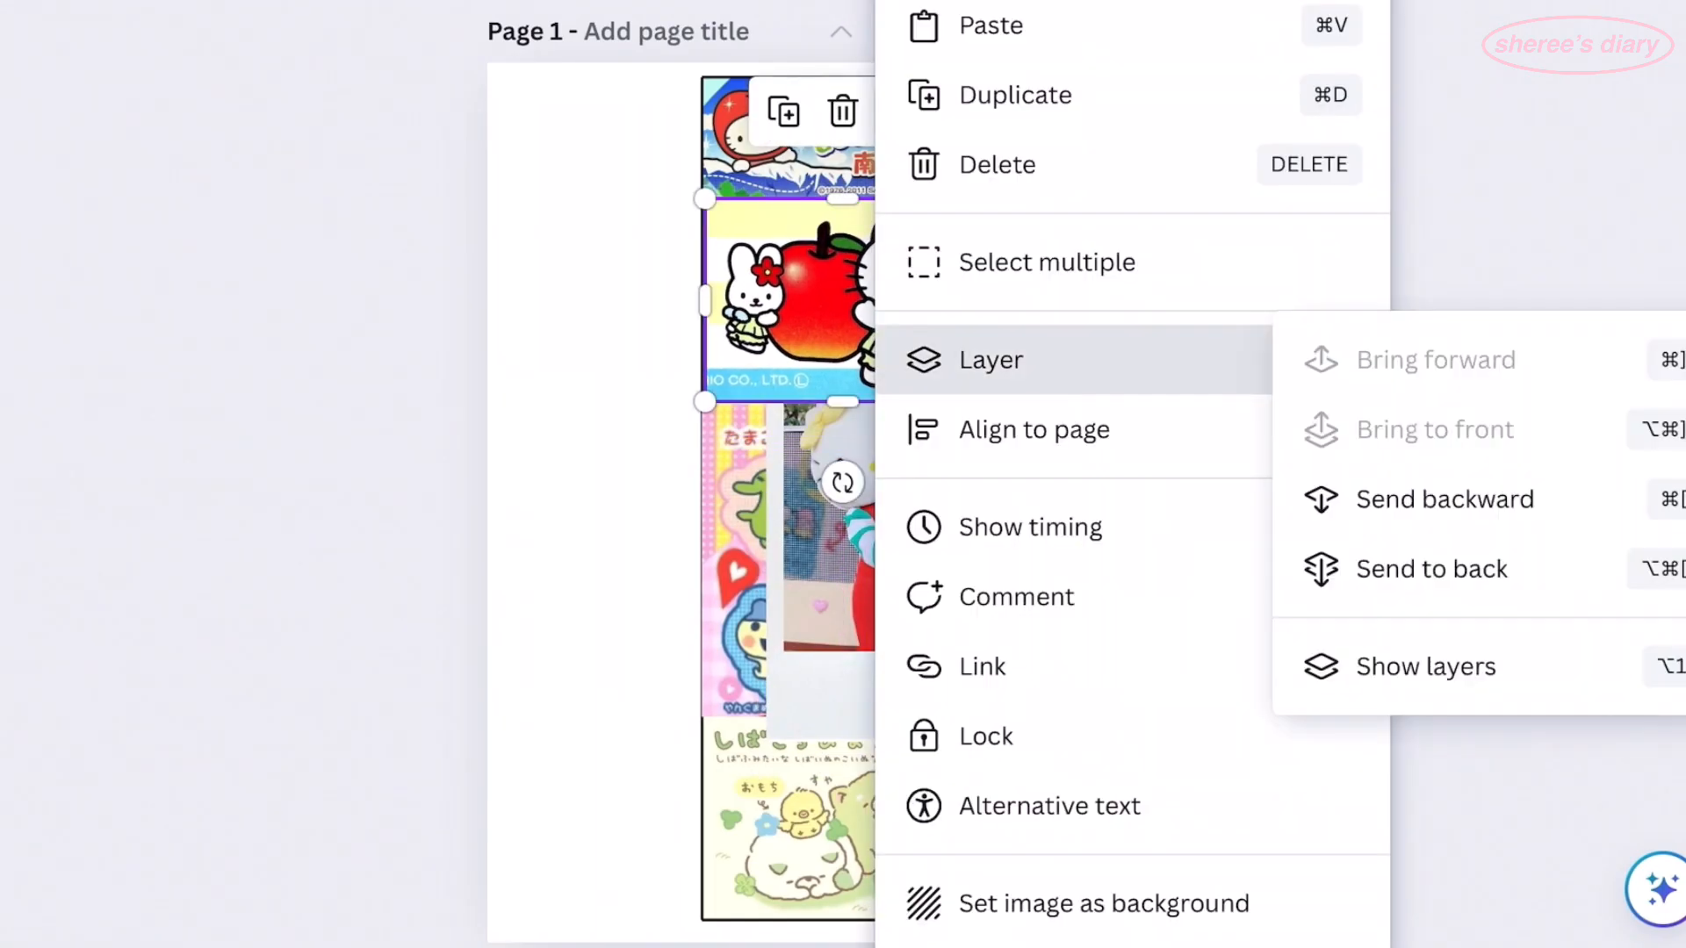
click(1432, 569)
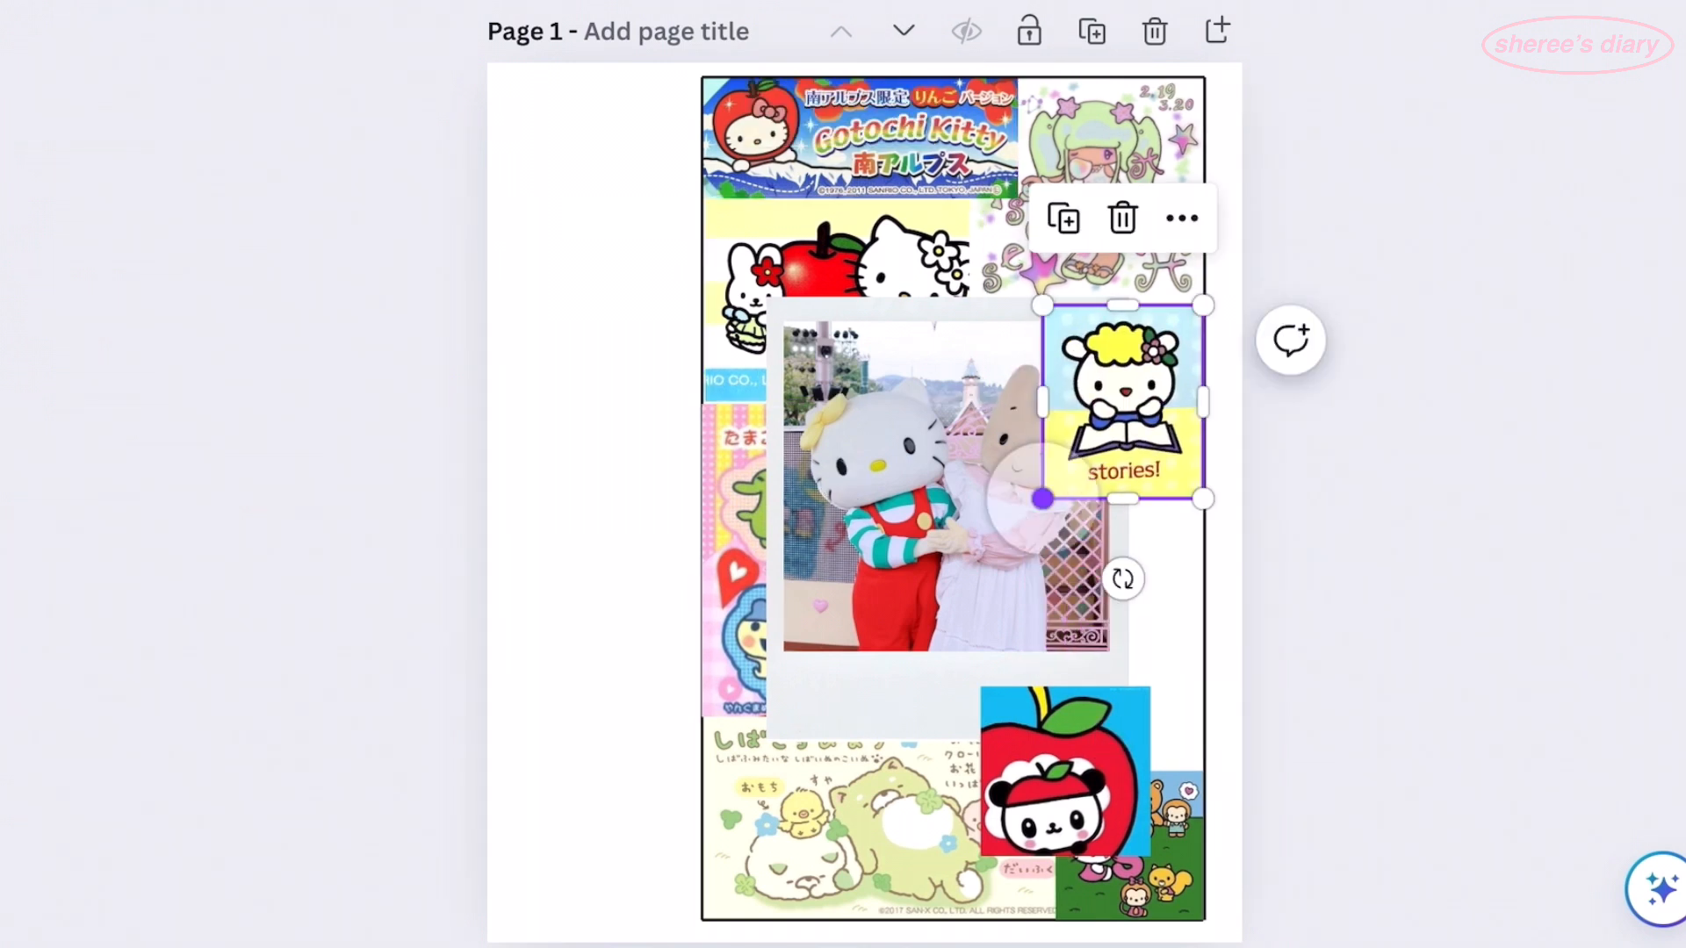
- Layer the "stories!" picture behind the polaroid's right side and crop the bottom of the Hello Kitty and red apple picture
right_click(1142, 395)
mouse_move(1273, 361)
click(1009, 404)
click(835, 263)
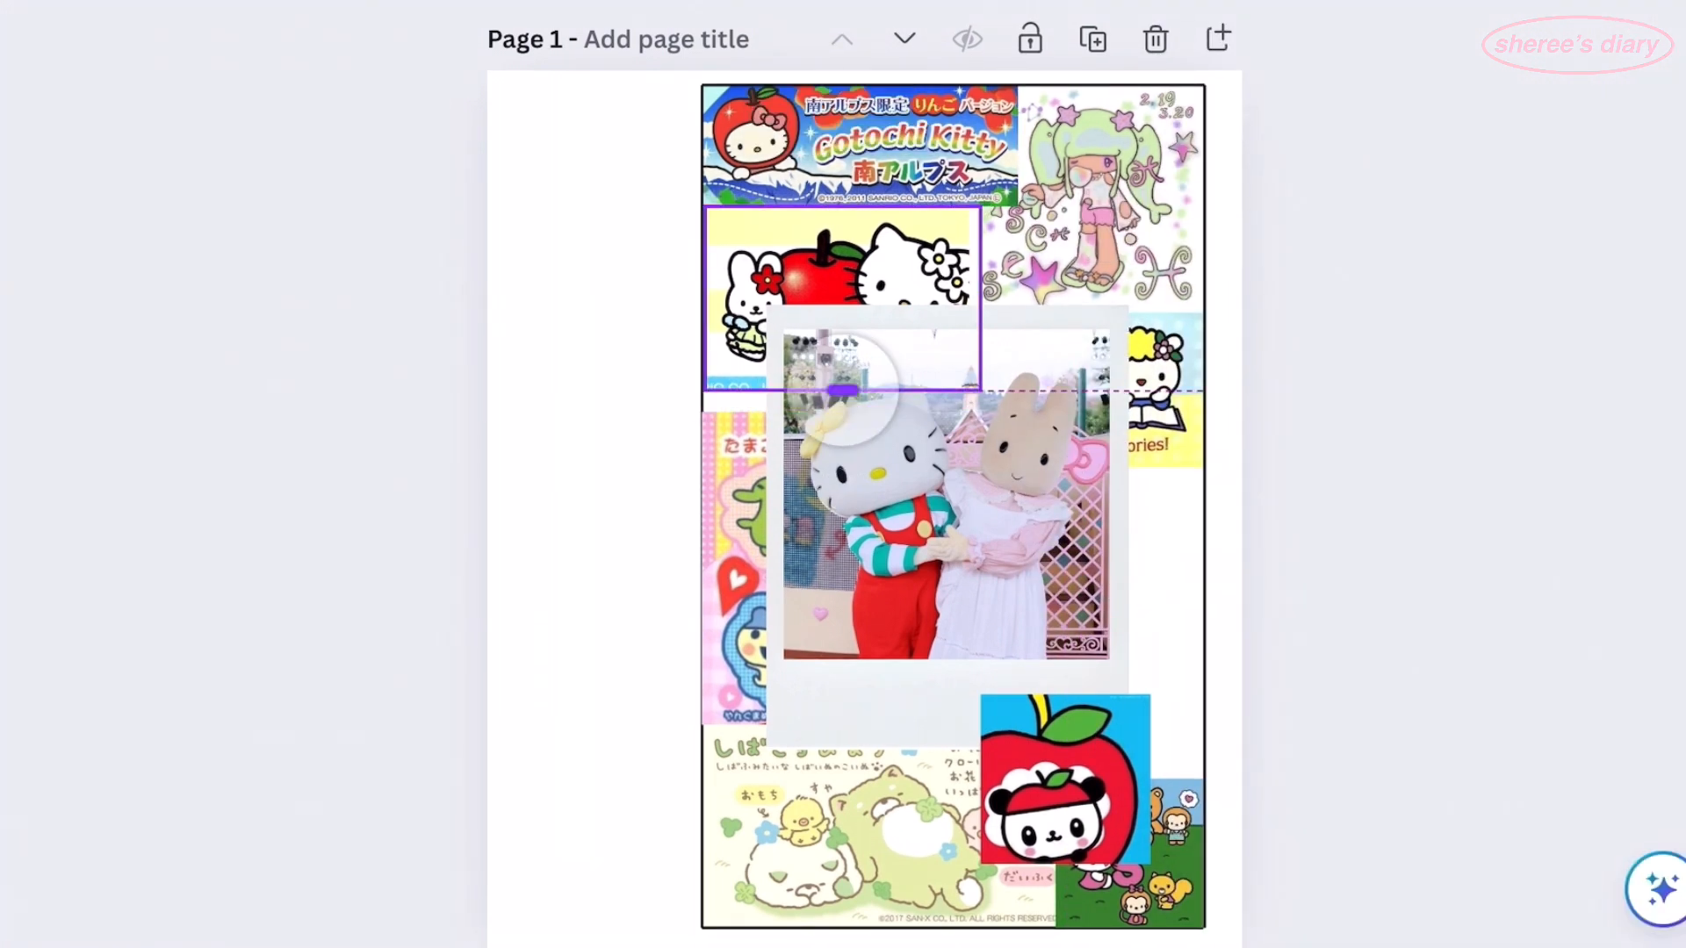
drag(990, 397, 981, 391)
click(597, 526)
- Add the nine-drawing pastel sheet, enlarge it, and crop it to the single bun on a blue plate
click(4, 474)
click(124, 714)
click(623, 477)
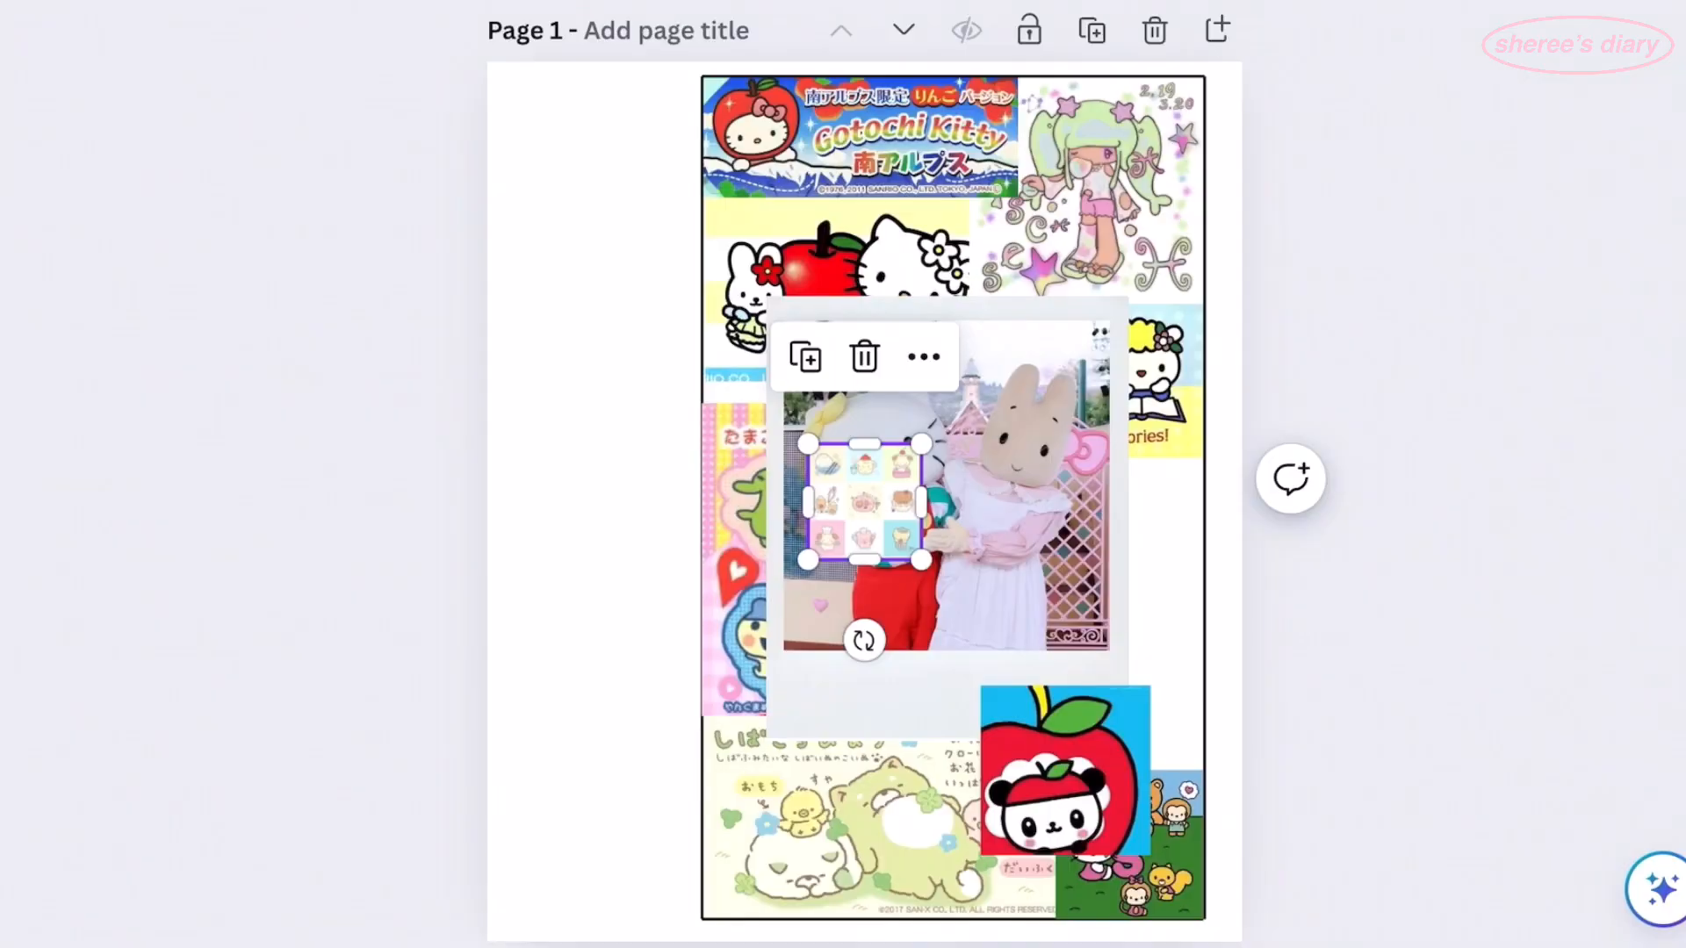
drag(925, 563, 1266, 909)
drag(1034, 671, 972, 580)
drag(1203, 579, 884, 579)
drag(811, 508, 924, 718)
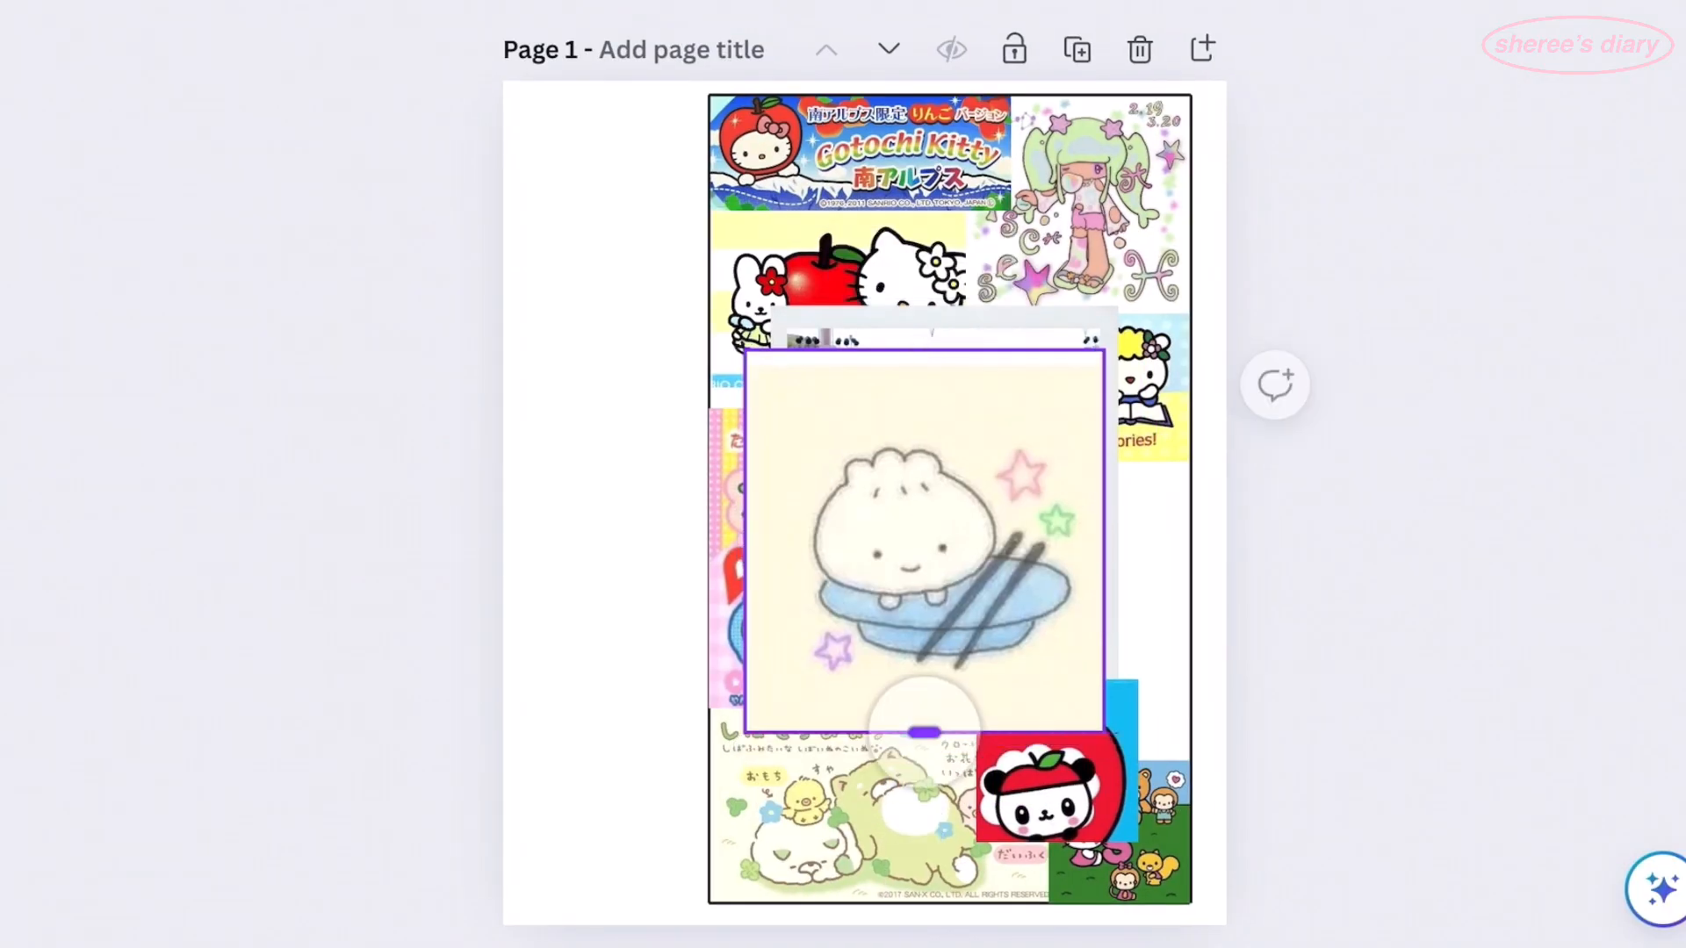
- Shrink the bun picture, place it above the meadow picture at the frame's right edge, and send it to the back
drag(1103, 731, 887, 515)
drag(817, 446, 1136, 679)
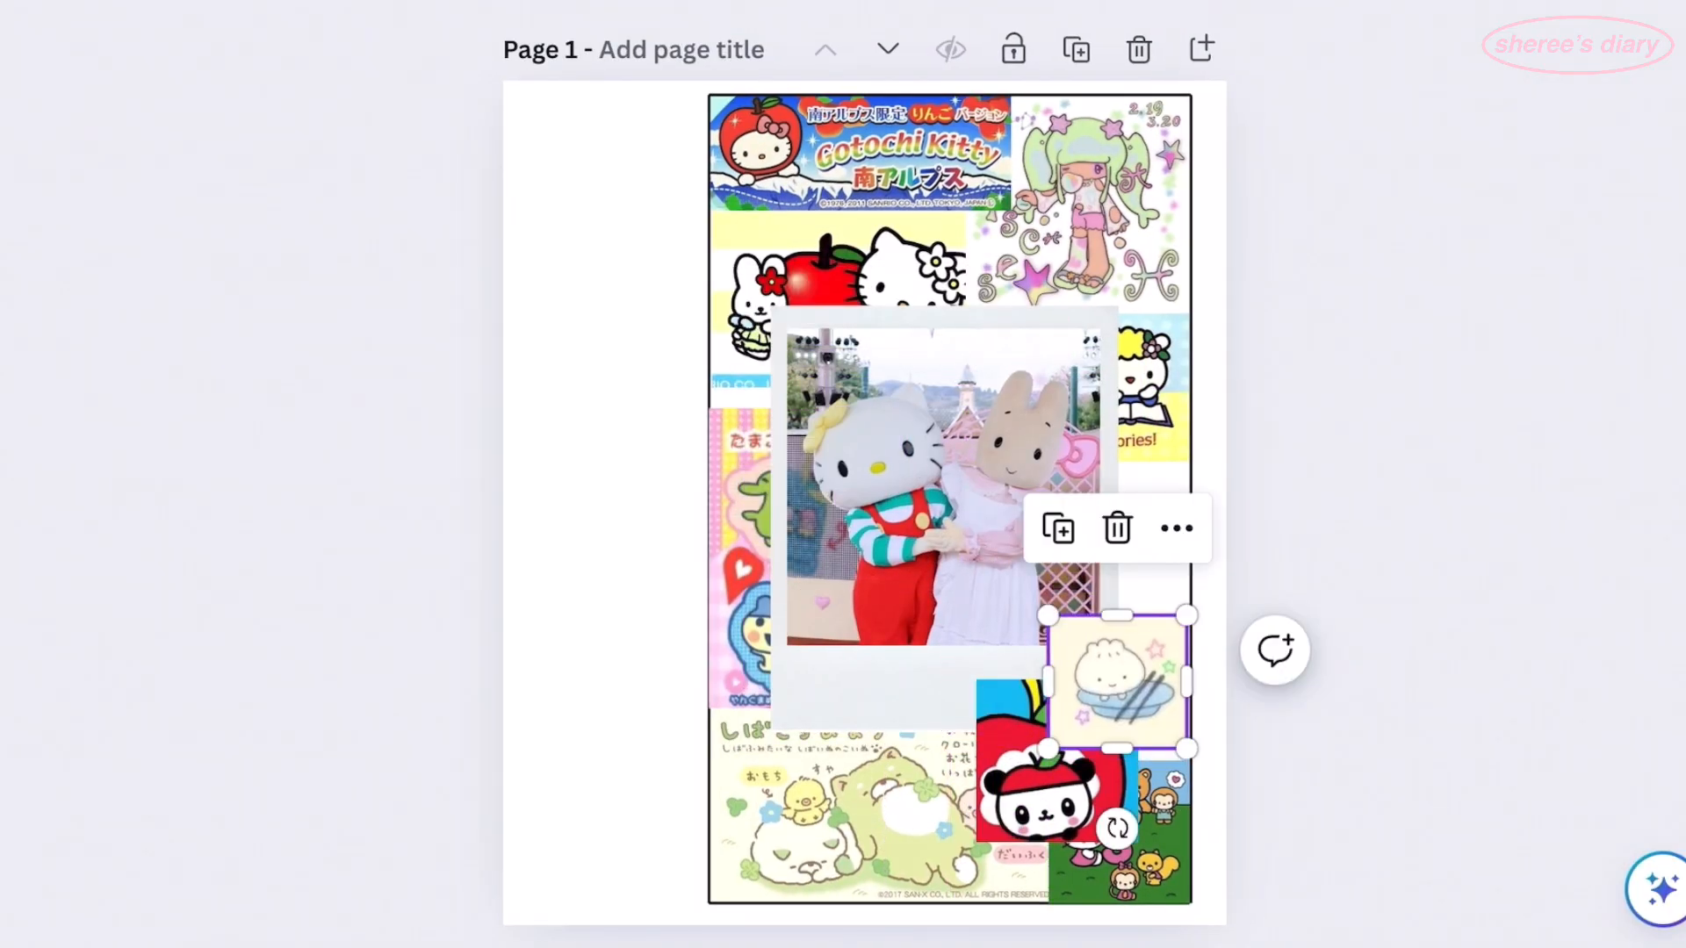
click(1177, 528)
mouse_move(1241, 360)
click(1422, 568)
scroll(864, 788, up, 5)
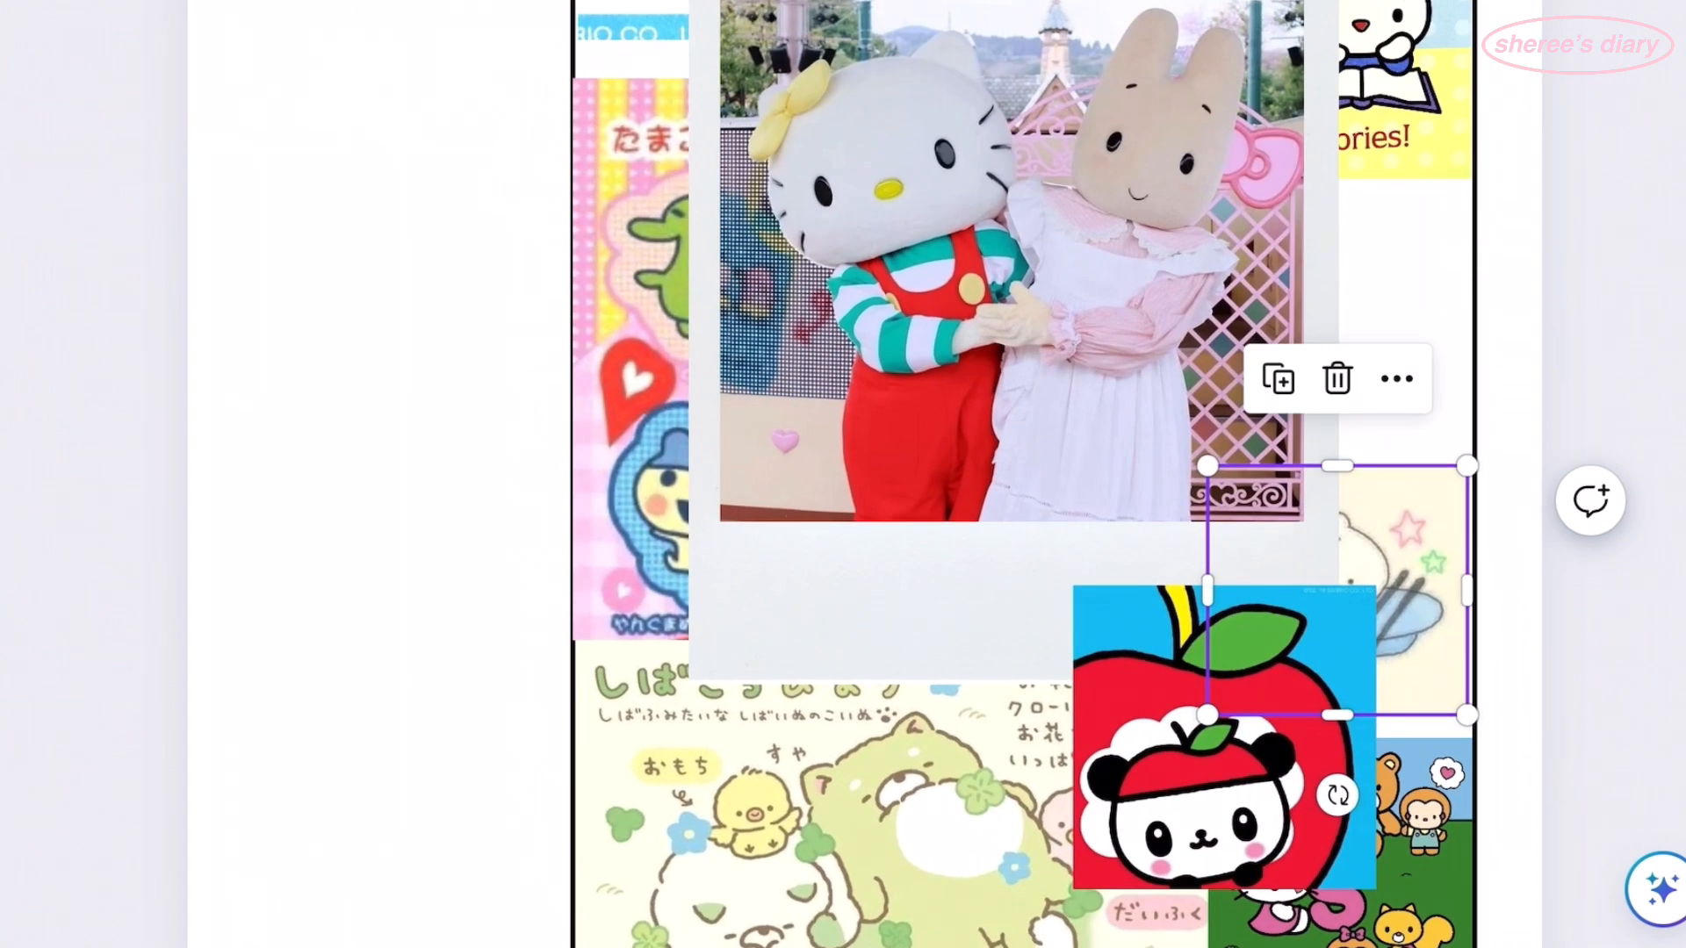
scroll(742, 598, down, 5)
scroll(843, 527, up, 2)
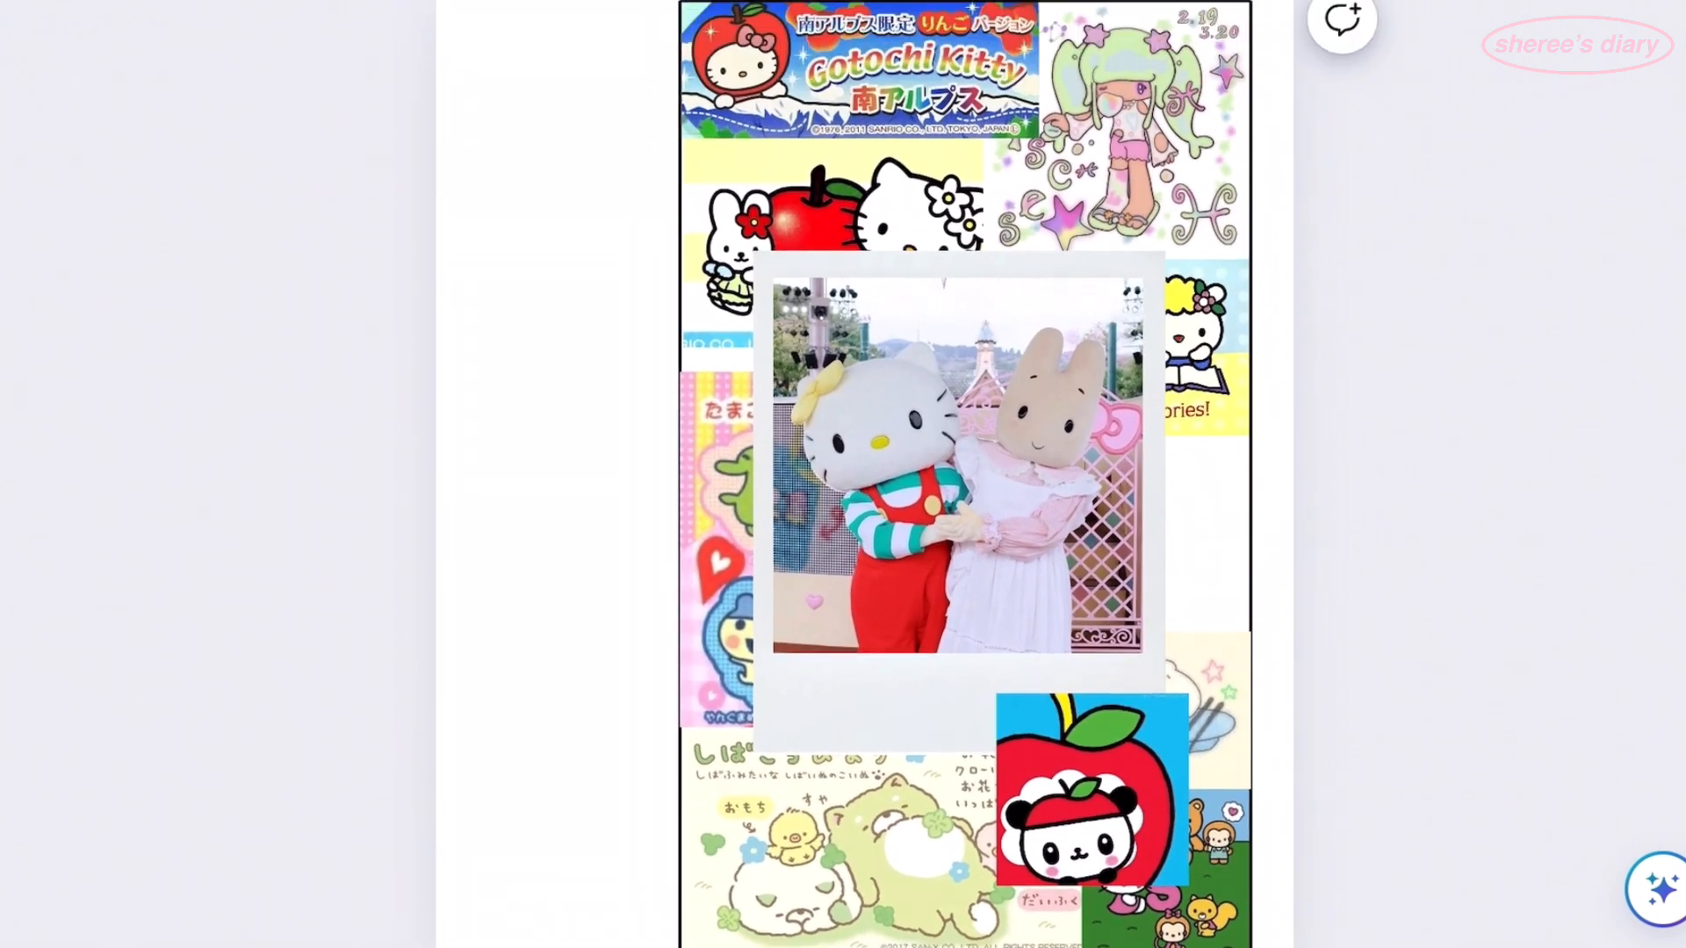
- Add the pink star pattern, shrink it, and fill the gap between the "stories!" and bun pictures behind the polaroid
scroll(299, 597, down, 8)
scroll(298, 597, down, 15)
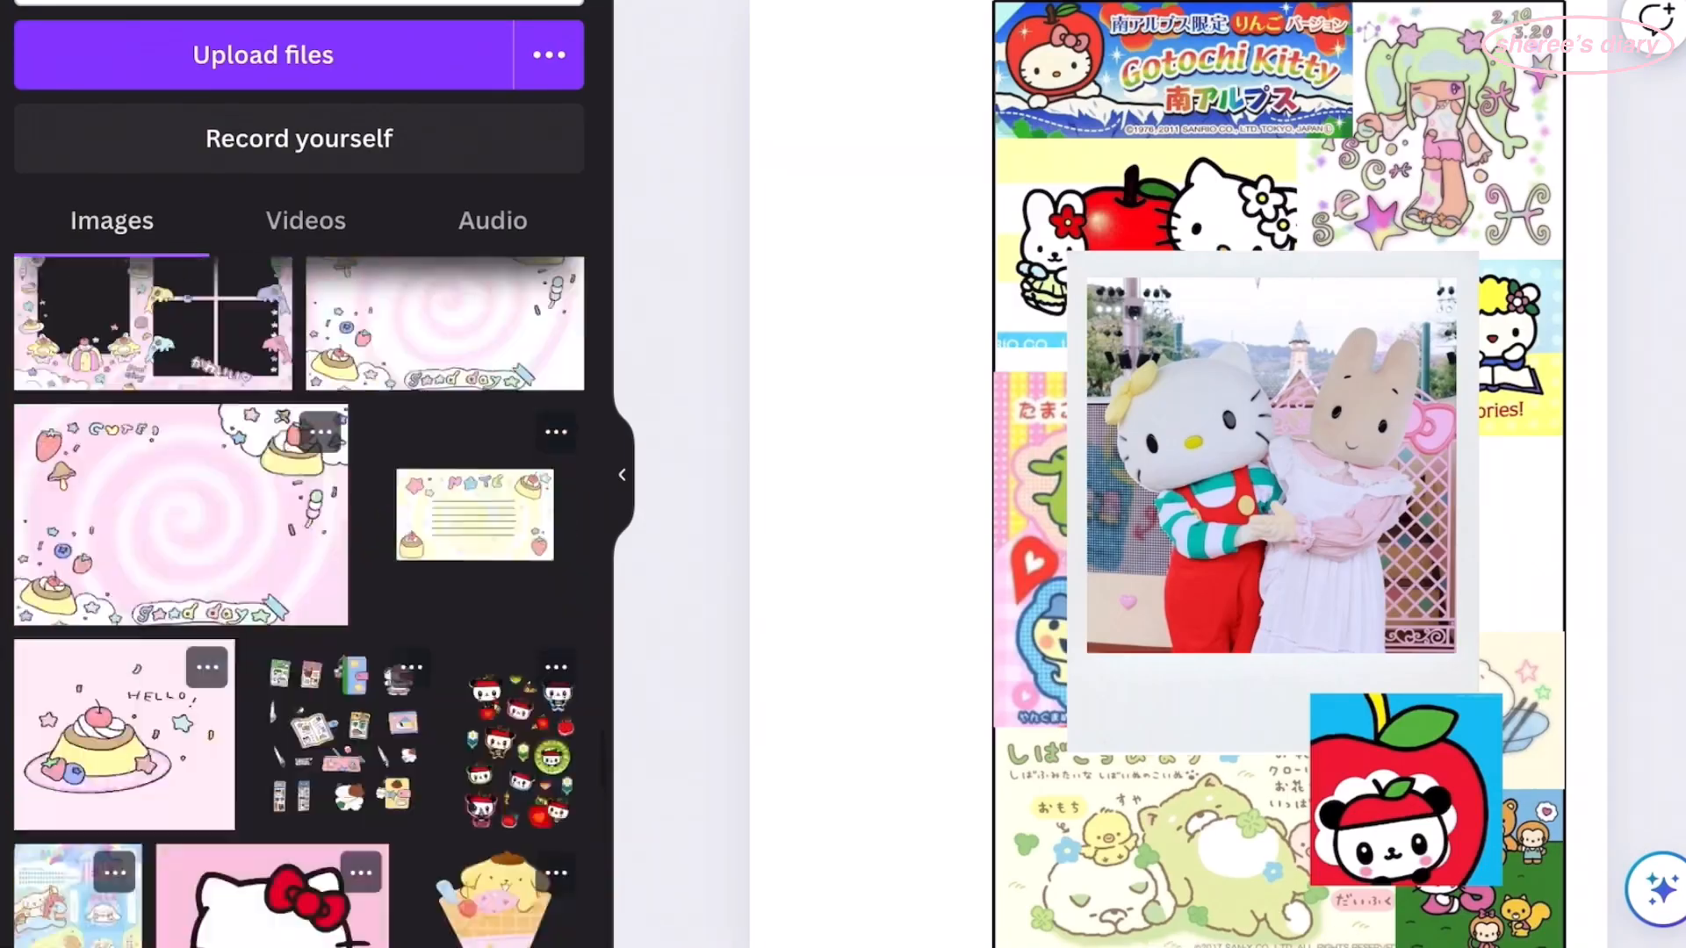
click(453, 551)
drag(1129, 746, 800, 412)
drag(701, 313, 1038, 465)
right_click(1150, 525)
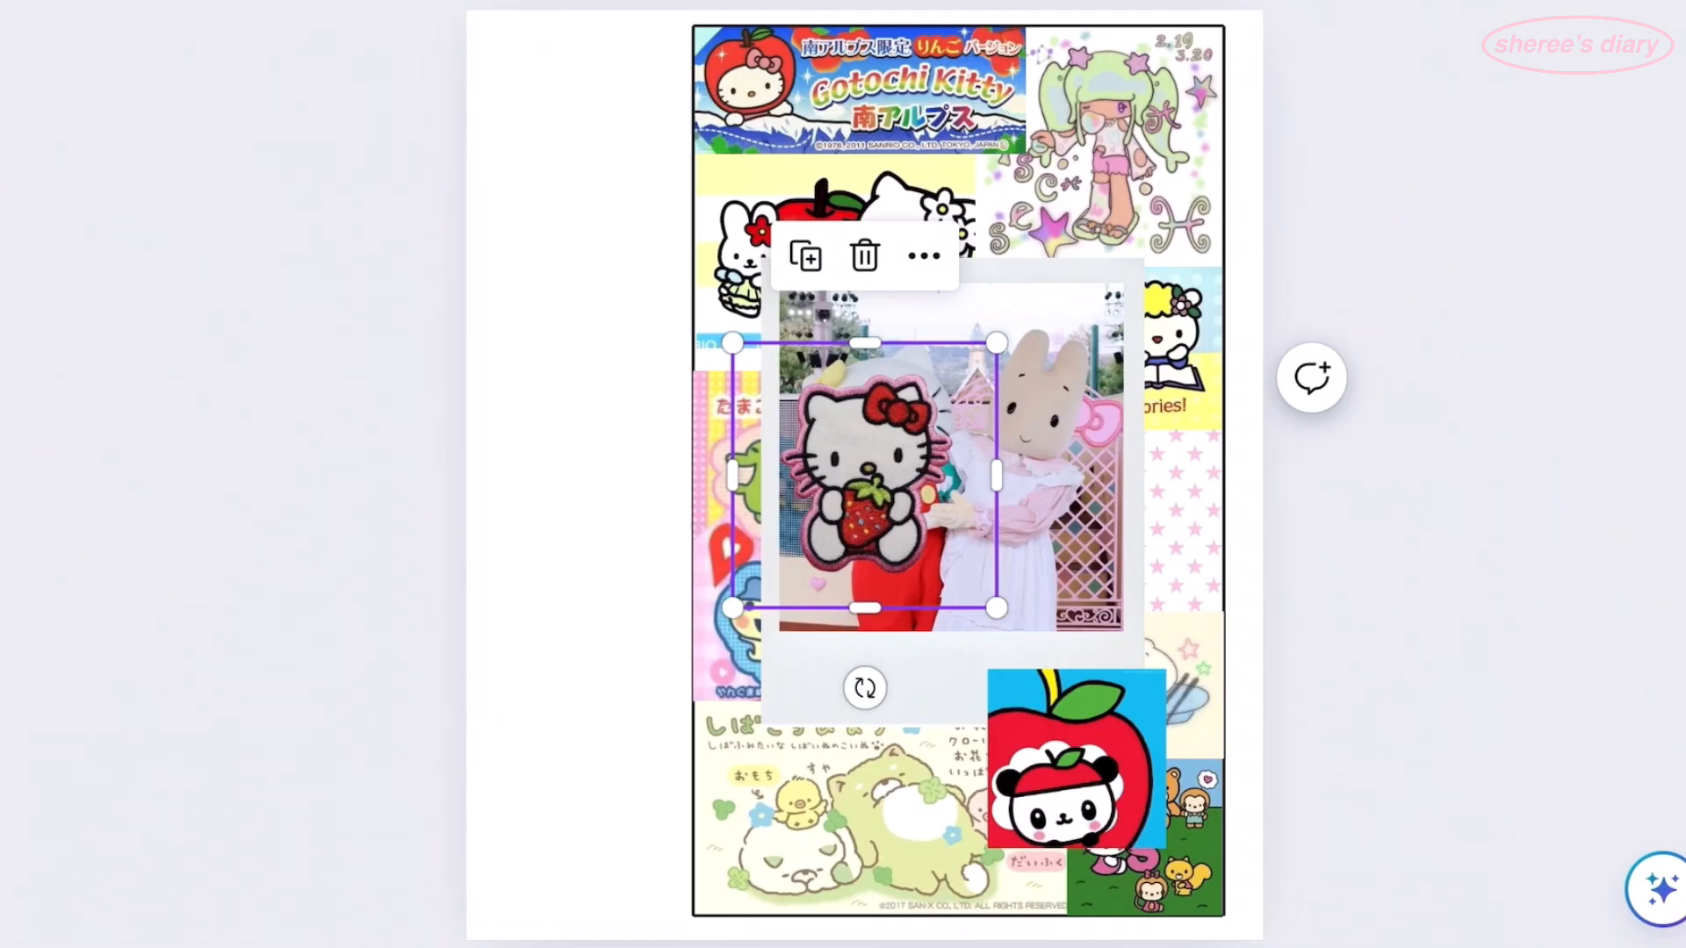
- Resize the strawberry Hello Kitty patch and place it over the polaroid's lower right side, against the frame's edge
drag(996, 608, 1129, 693)
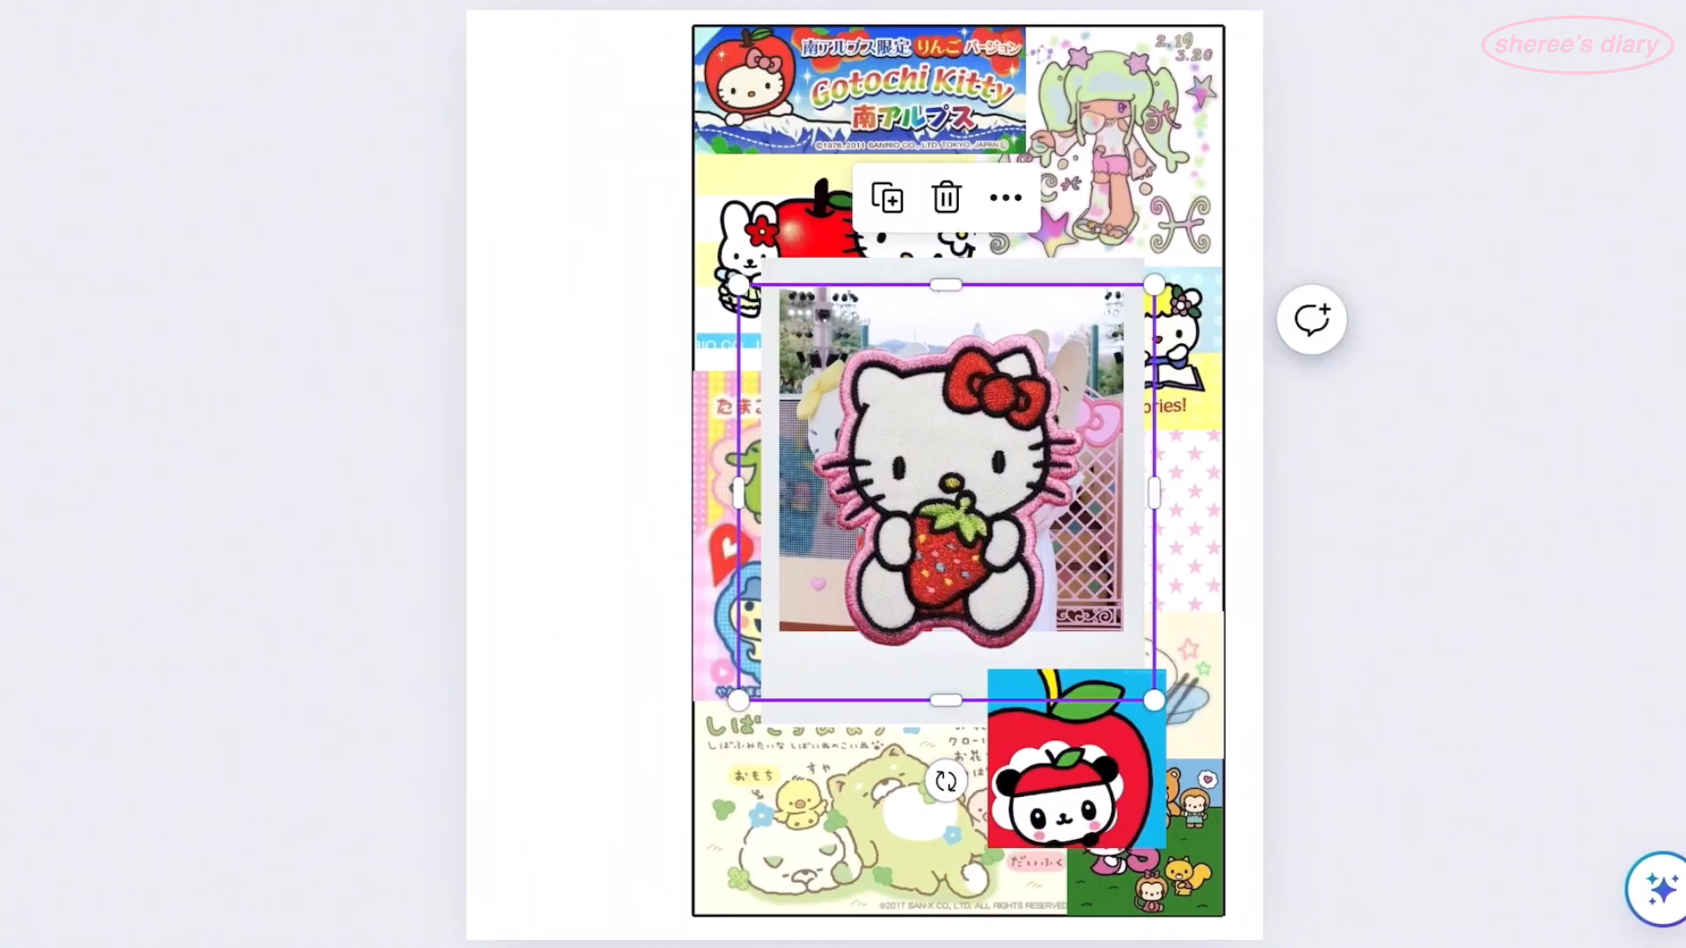
drag(1128, 694, 975, 558)
drag(869, 439, 1128, 582)
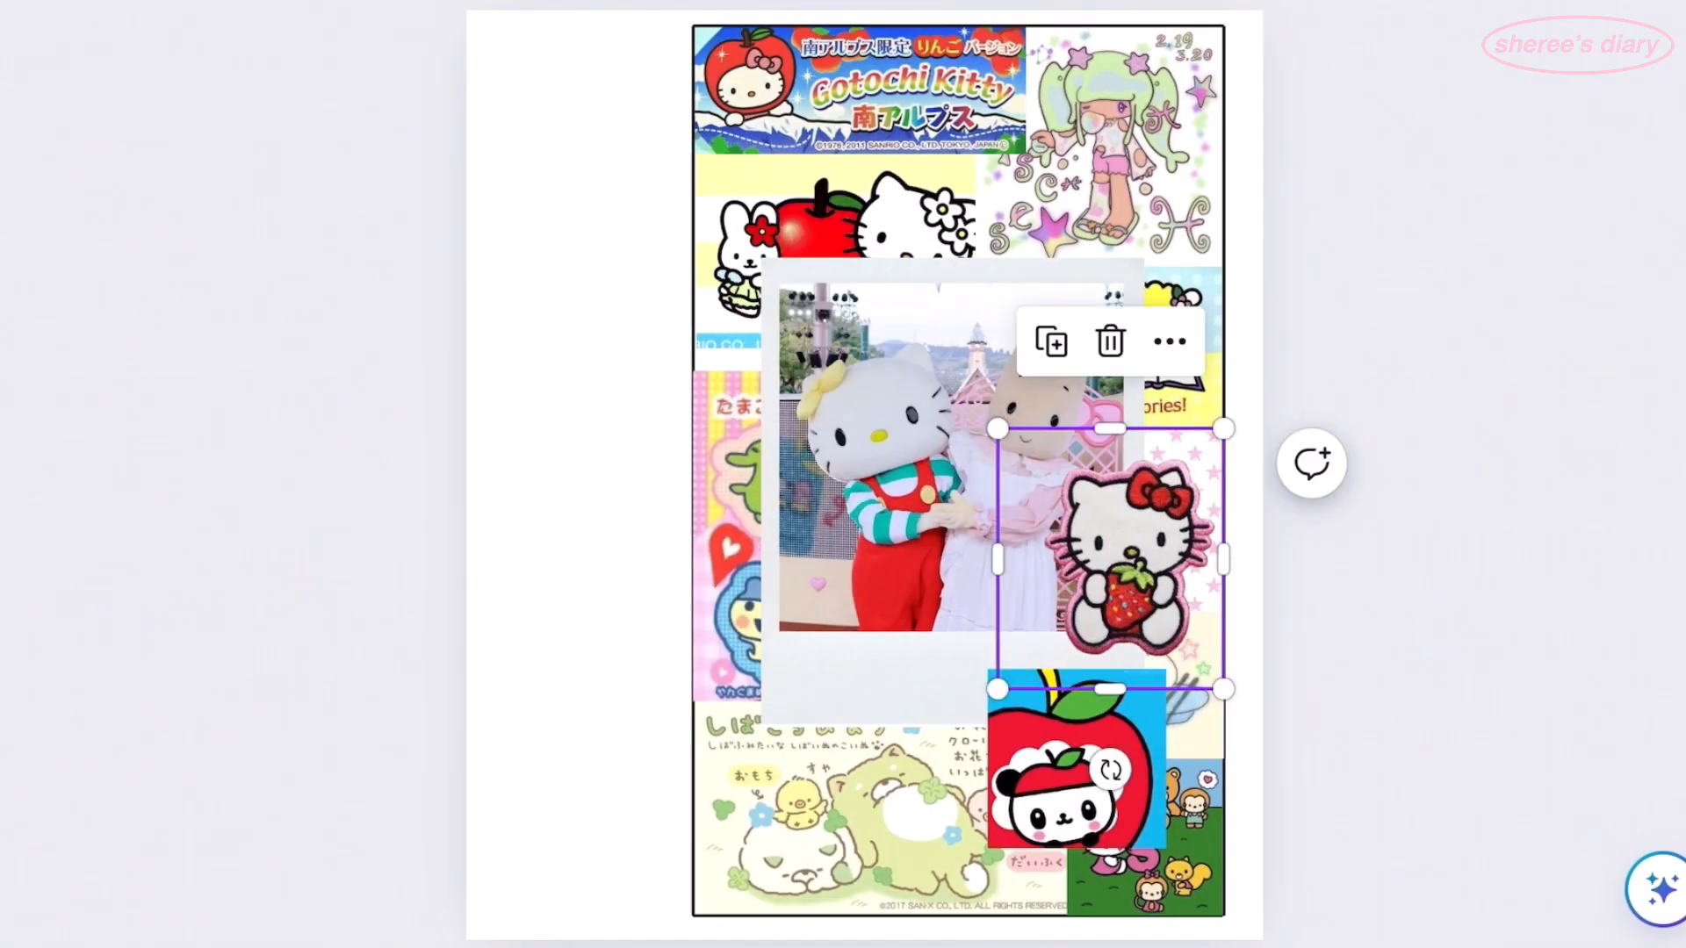
drag(1233, 701, 1220, 681)
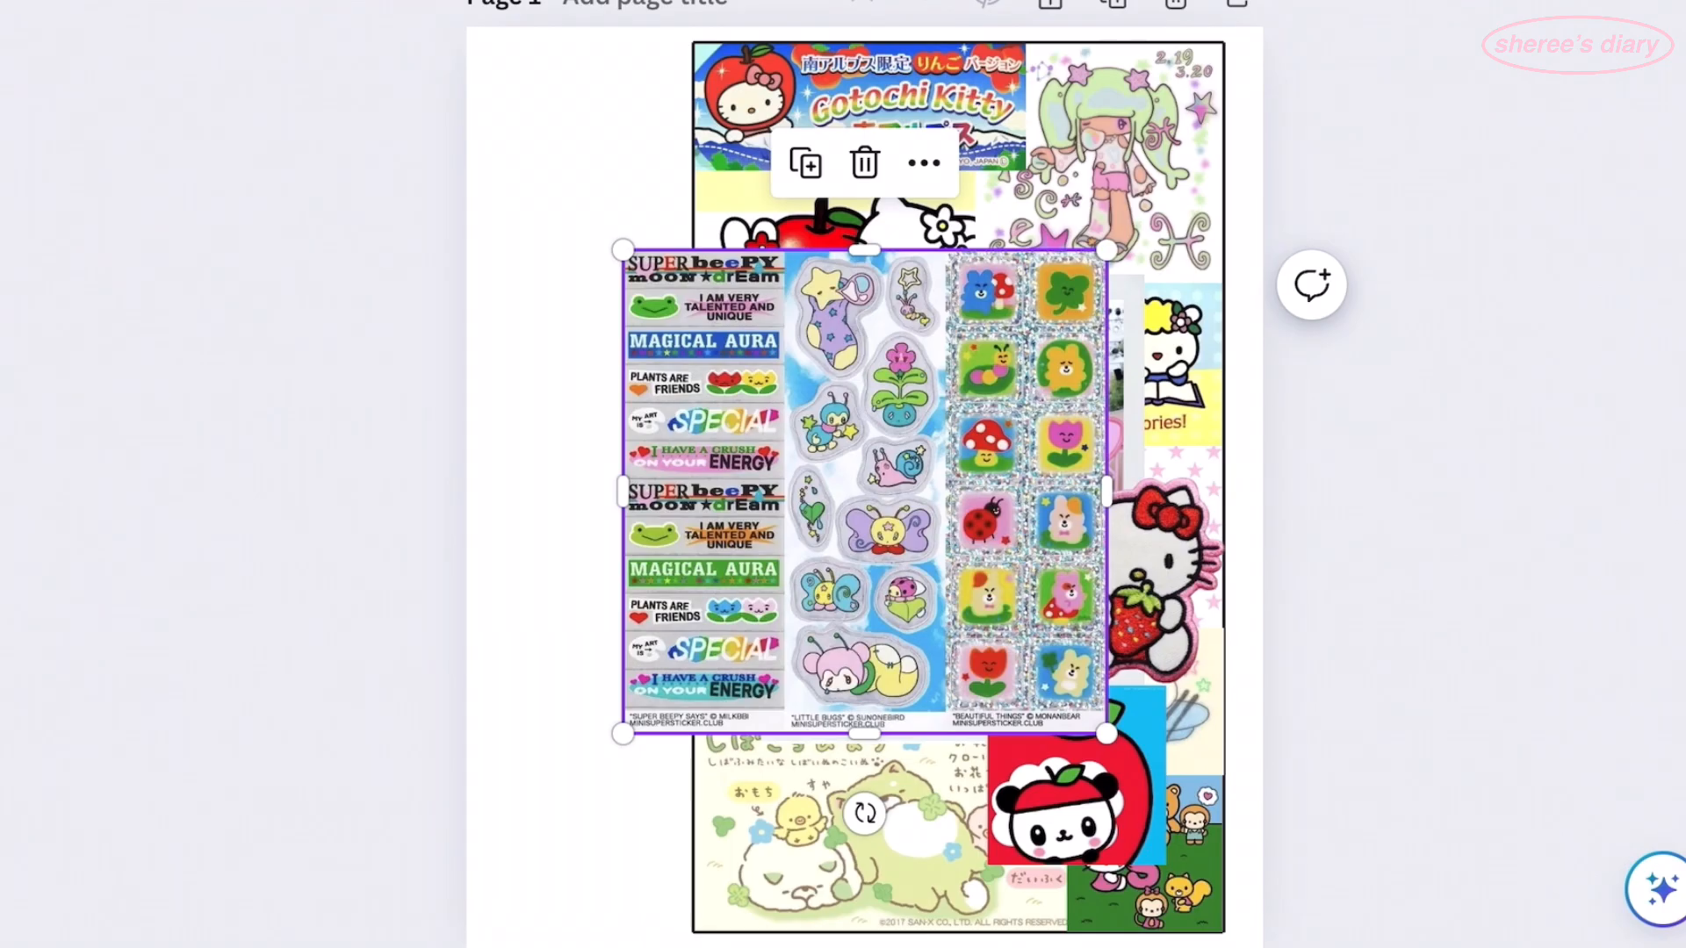
- Crop the mini sticker sheet to the glitter ladybug square and place it below the apple panda picture's lower-left corner
drag(620, 749, 951, 734)
drag(1020, 806, 1020, 562)
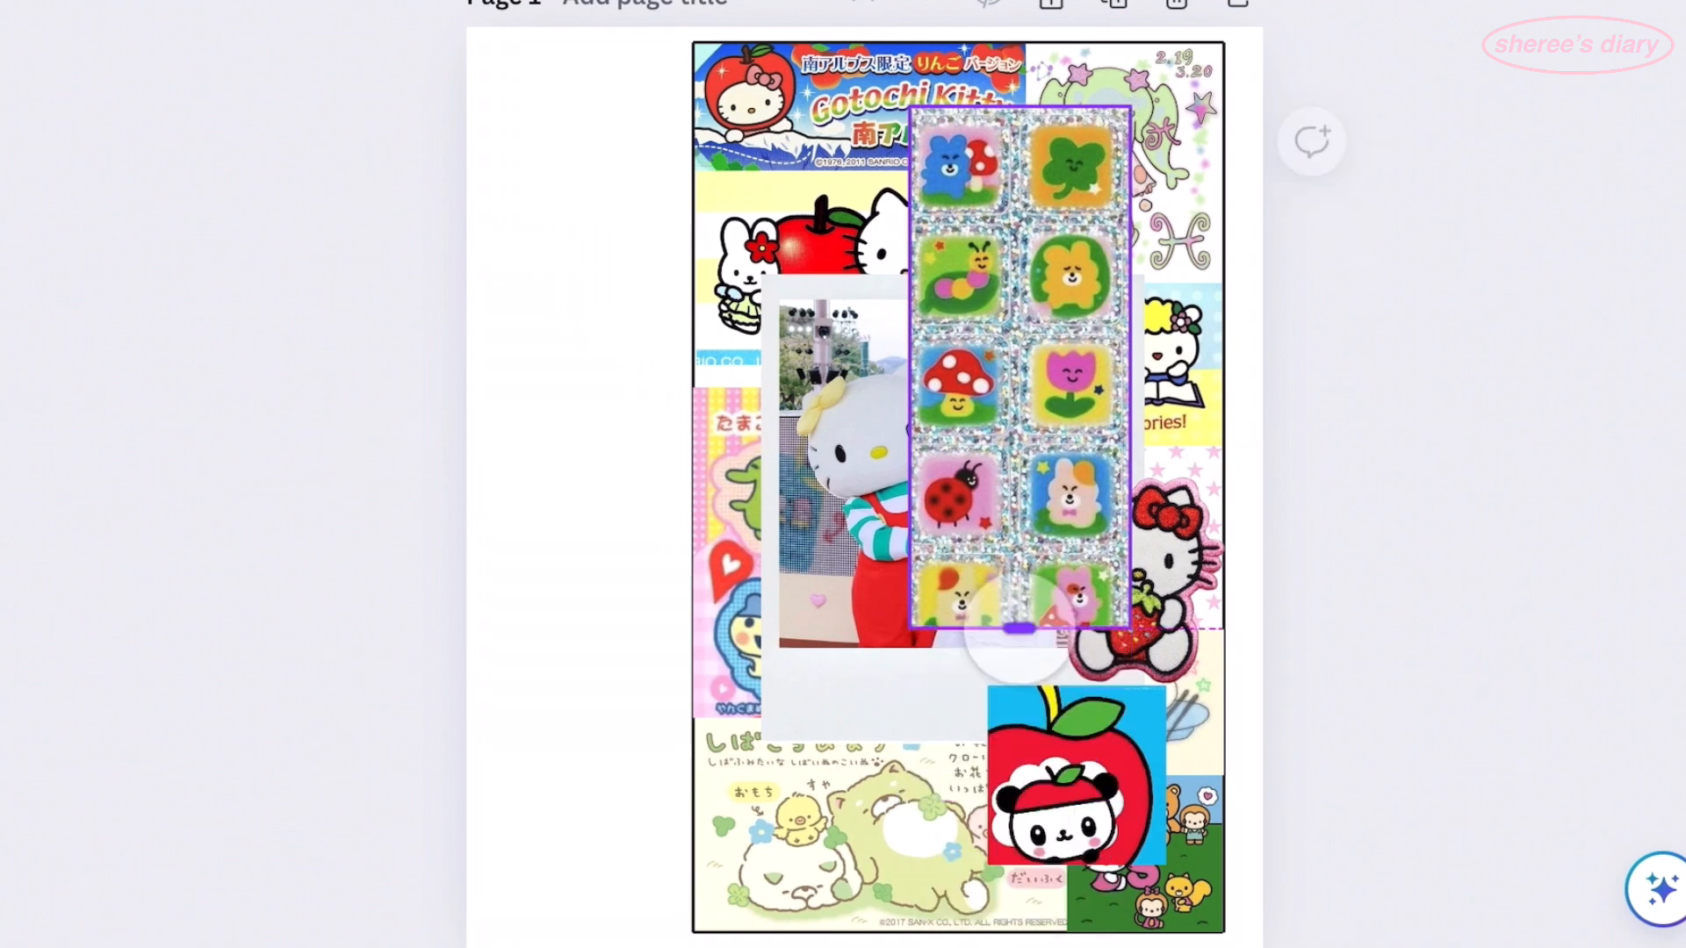
drag(1020, 102, 1020, 384)
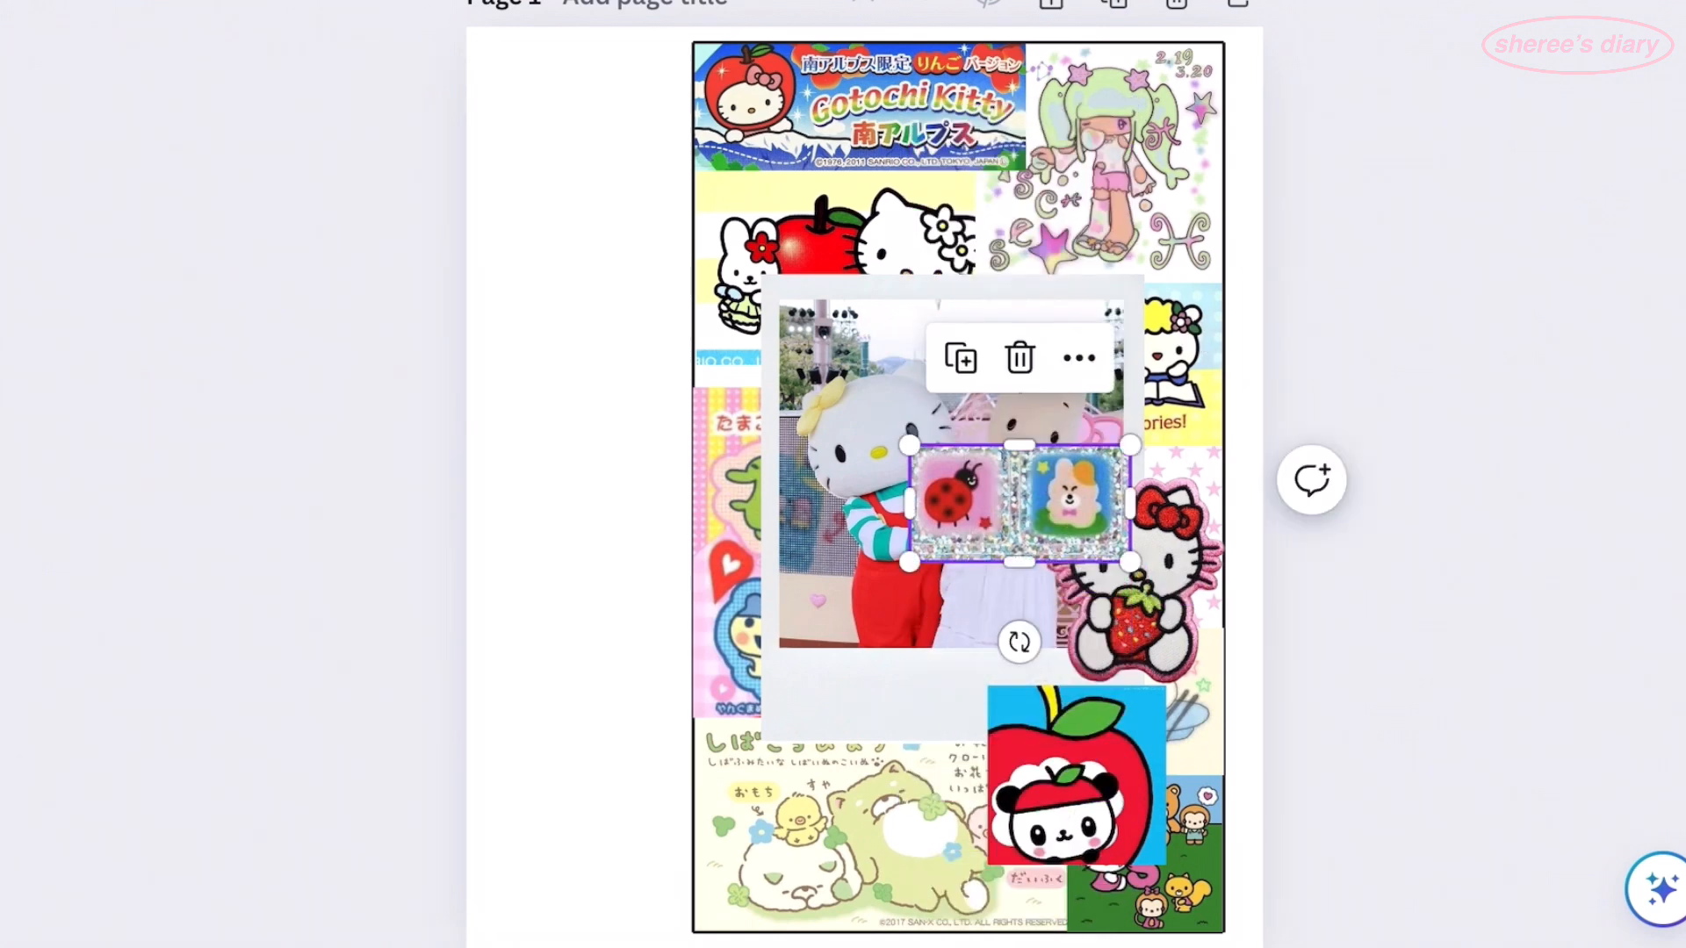
drag(1010, 562, 1036, 694)
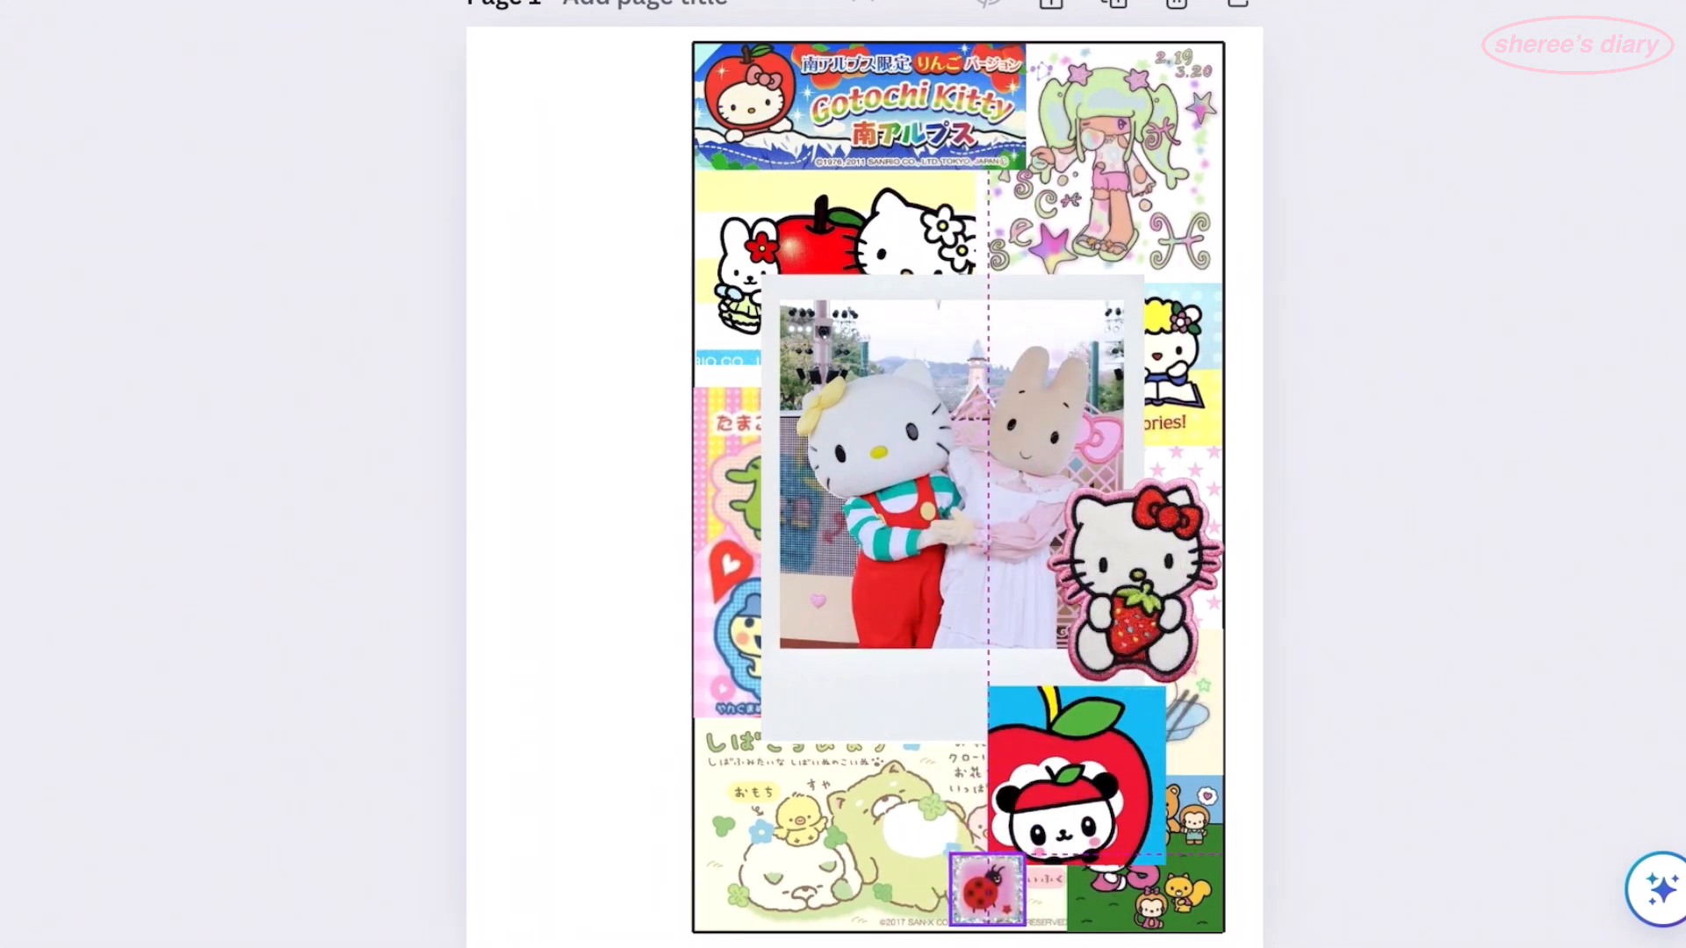
scroll(299, 605, down, 20)
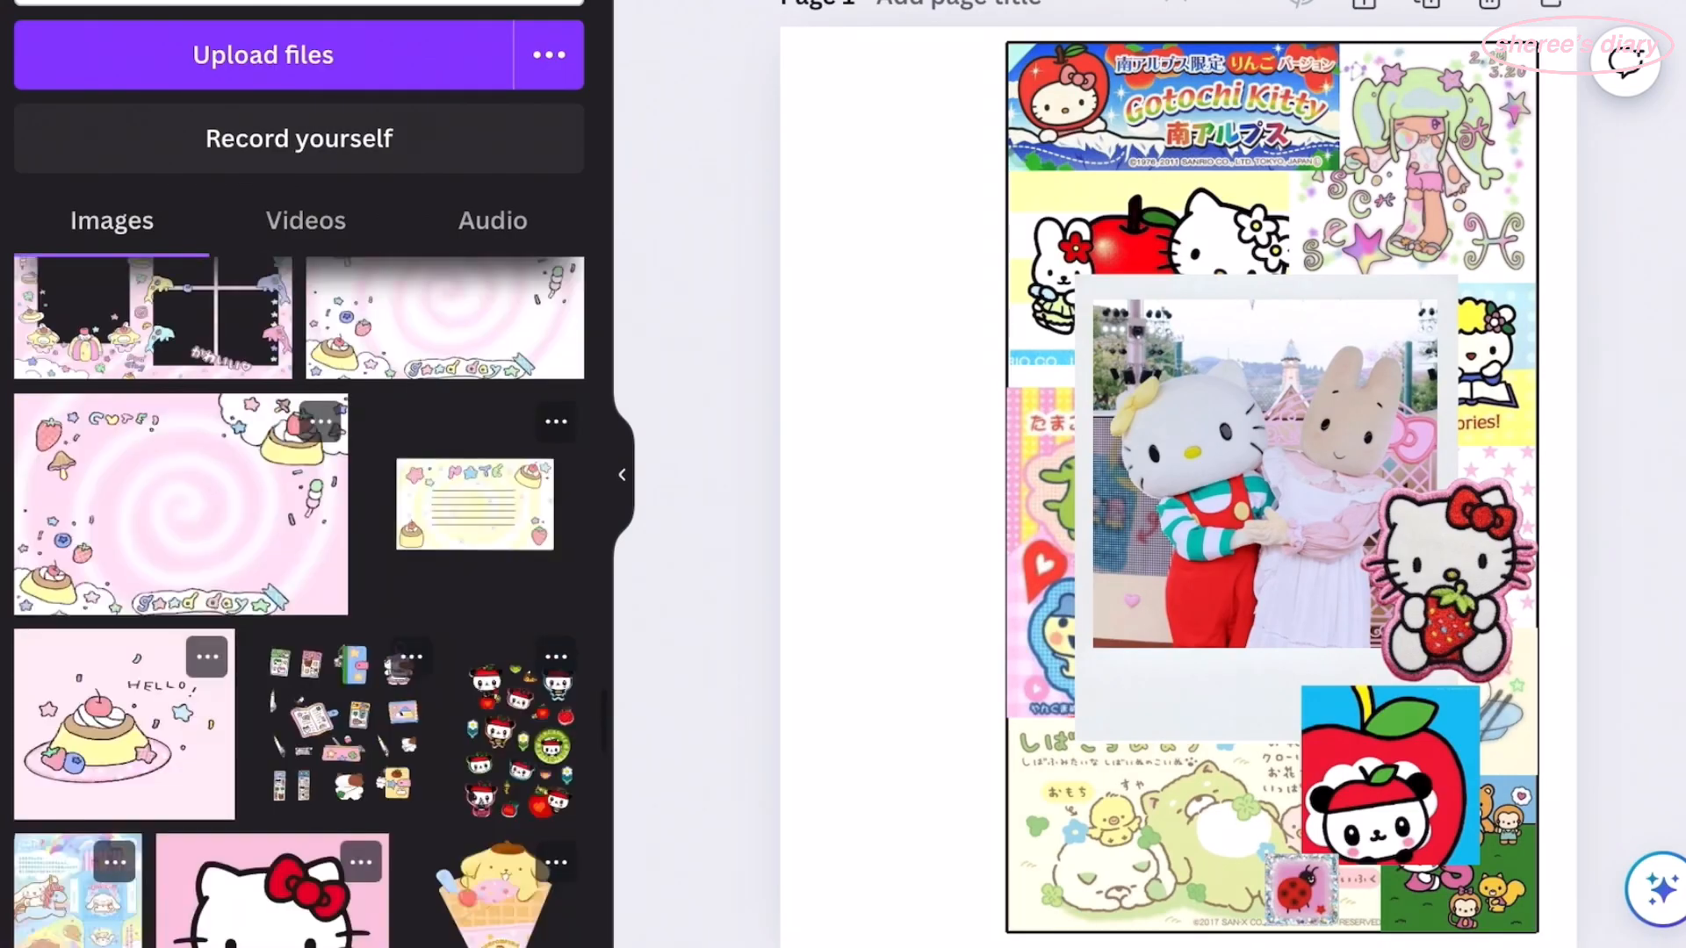
- Add the "2024 GOODS IS GOOD" B18 sticker sheet, enlarge it, and crop it to the strip of round mini stickers
click(507, 702)
click(621, 474)
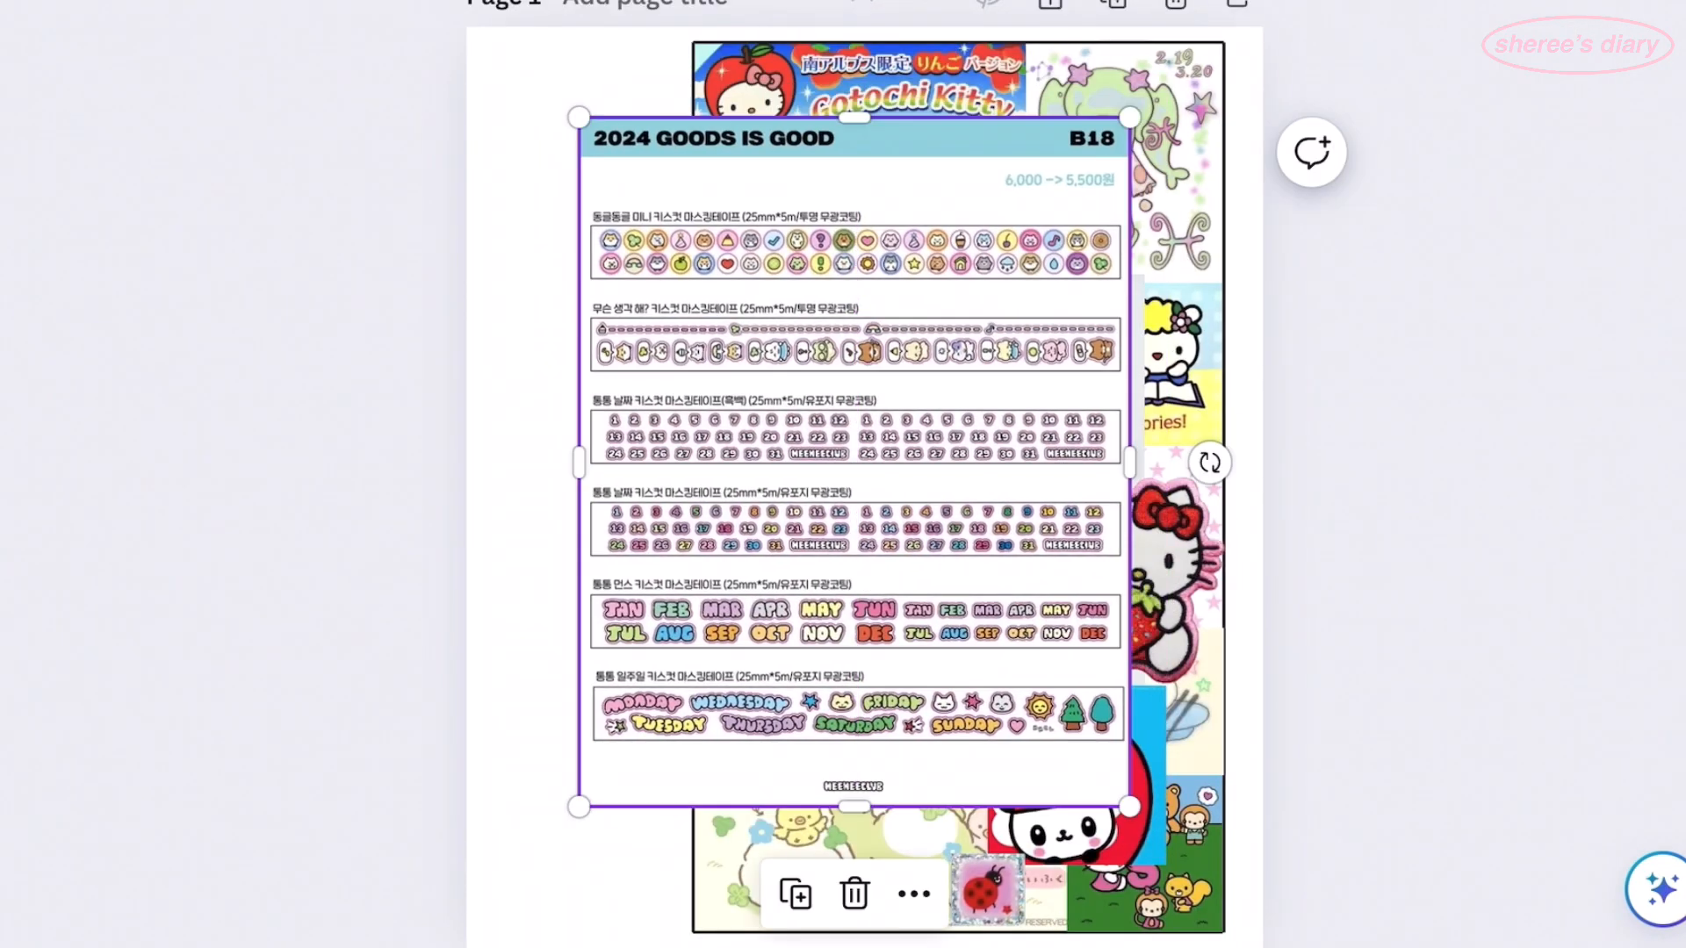
drag(859, 803, 853, 283)
drag(1130, 283, 1431, 535)
drag(923, 370, 993, 418)
drag(994, 252, 994, 444)
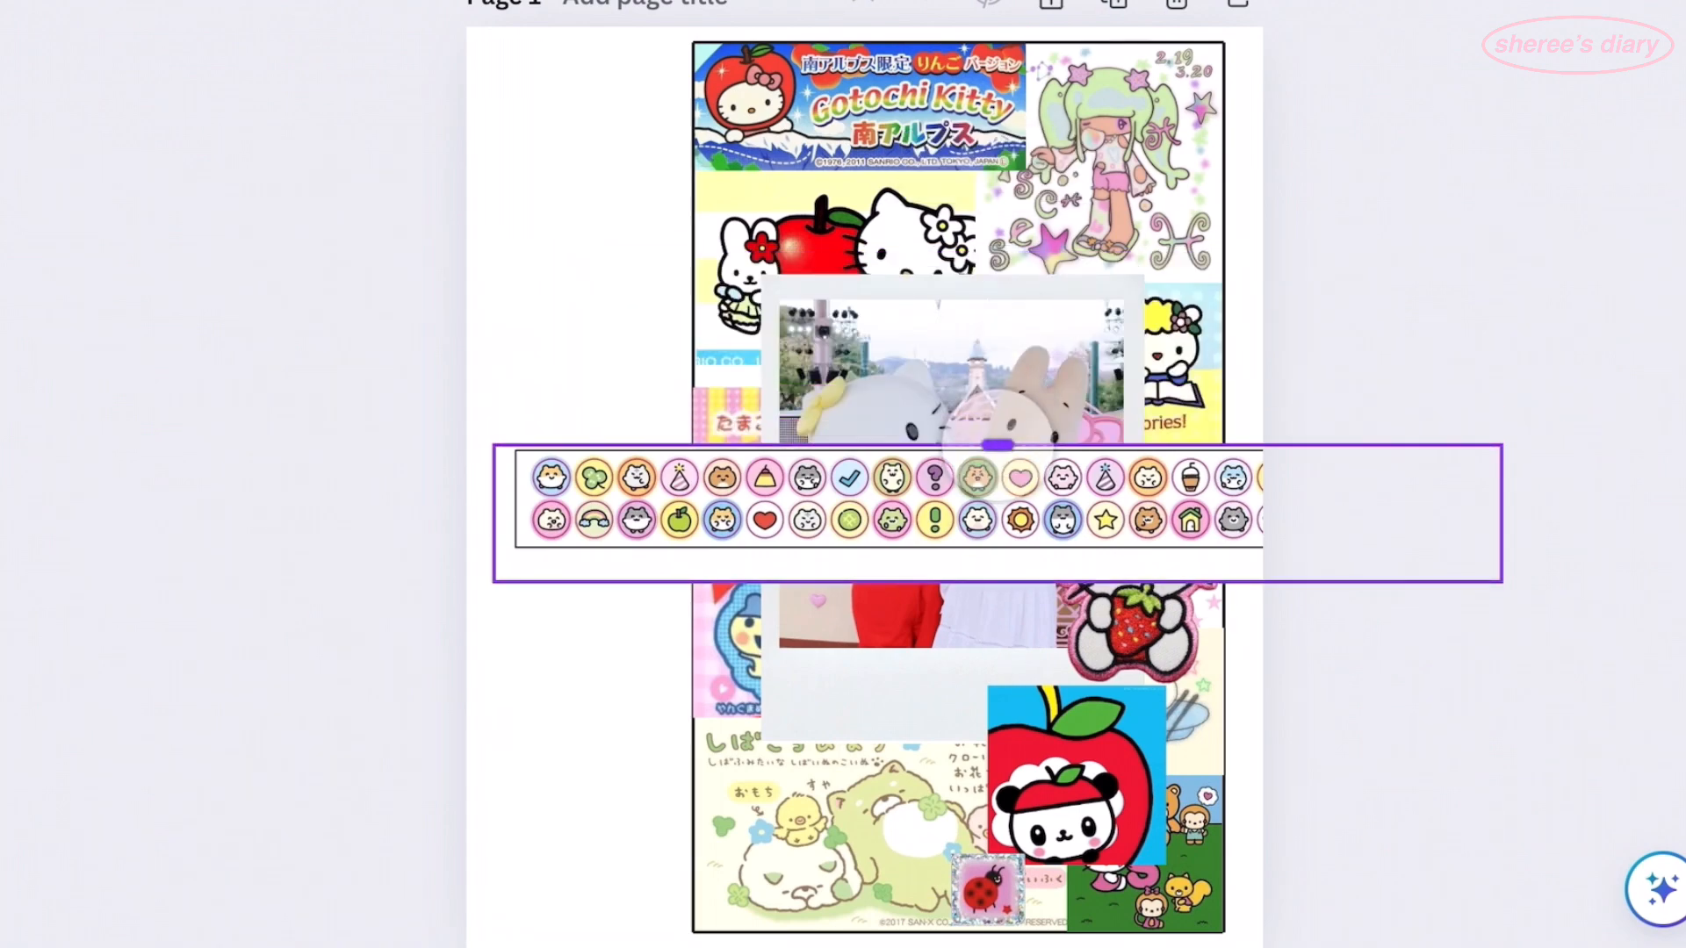
- Add a circle frame, fill it with the round-sticker sheet, and crop it to the red heart sticker
scroll(298, 527, down, 10)
click(383, 809)
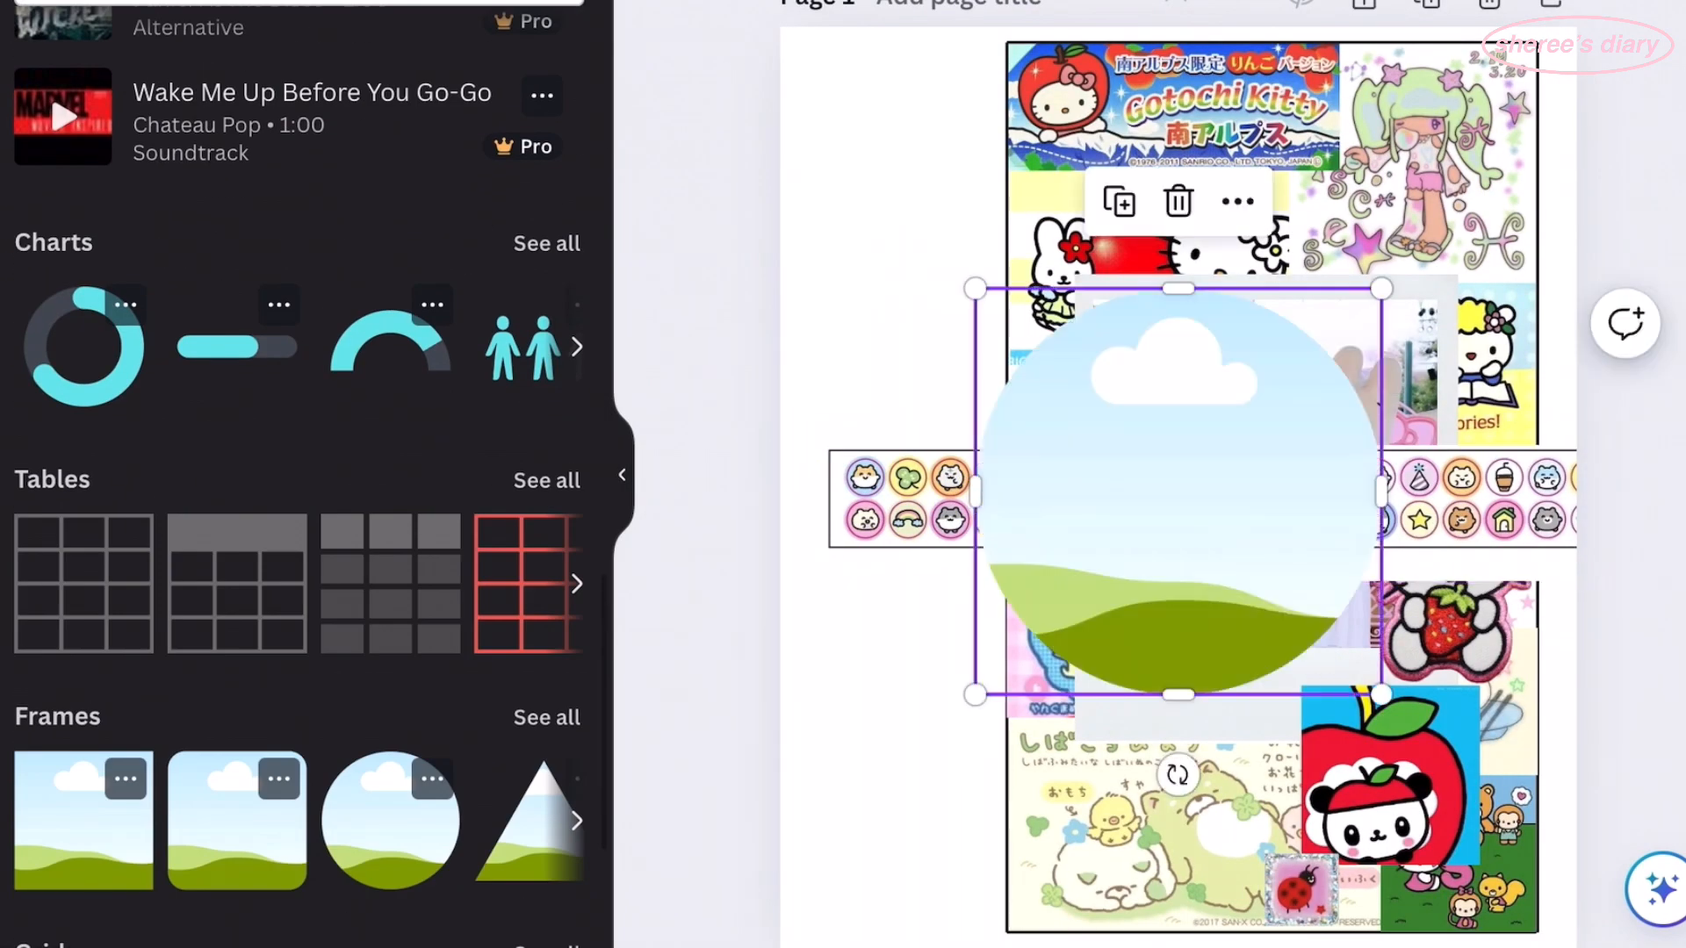
click(621, 474)
right_click(1045, 492)
click(1447, 497)
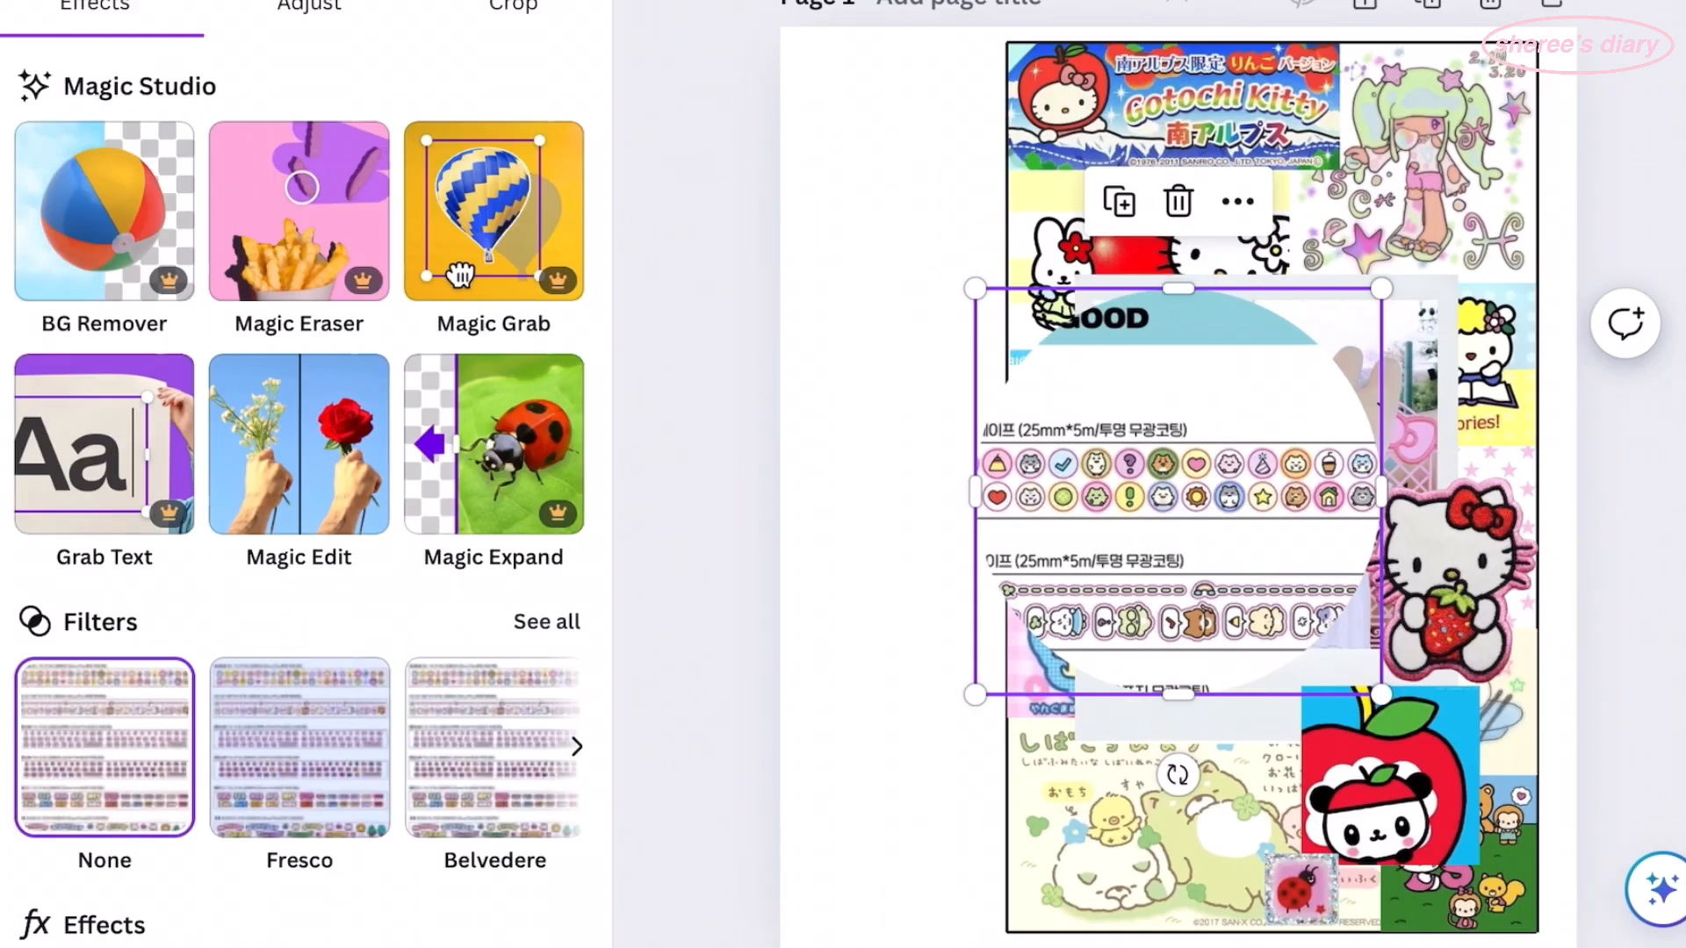
click(514, 13)
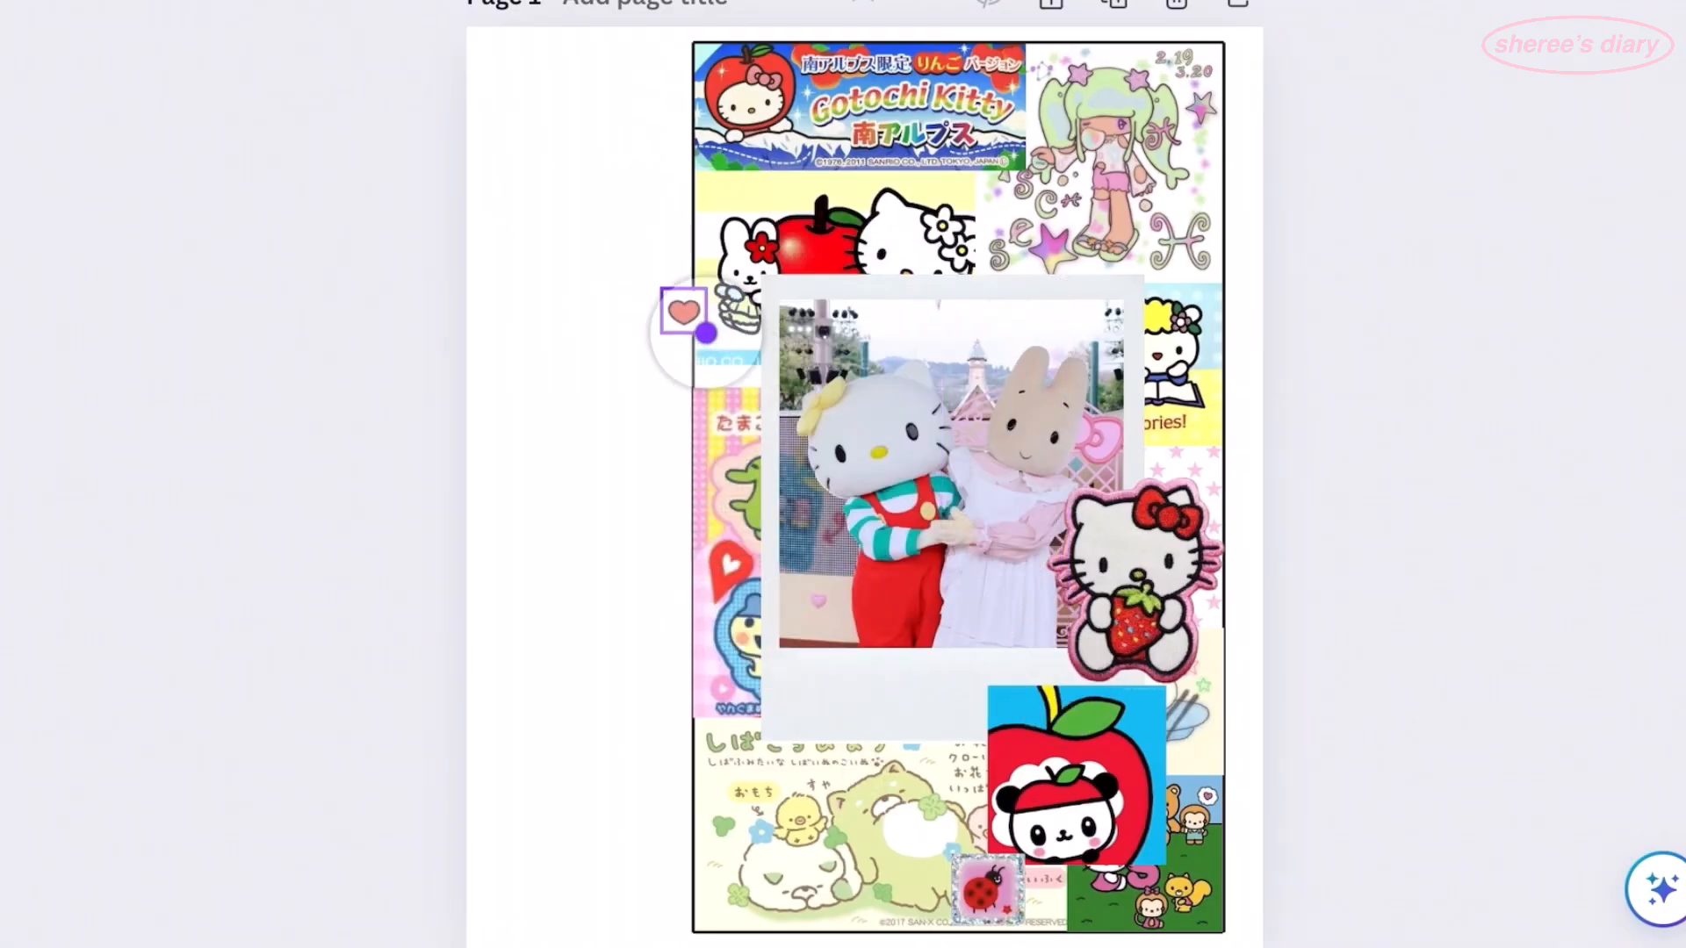
- Duplicate the round heart sticker and change the copy to the green clover, placed below the polaroid photo
drag(764, 200, 913, 232)
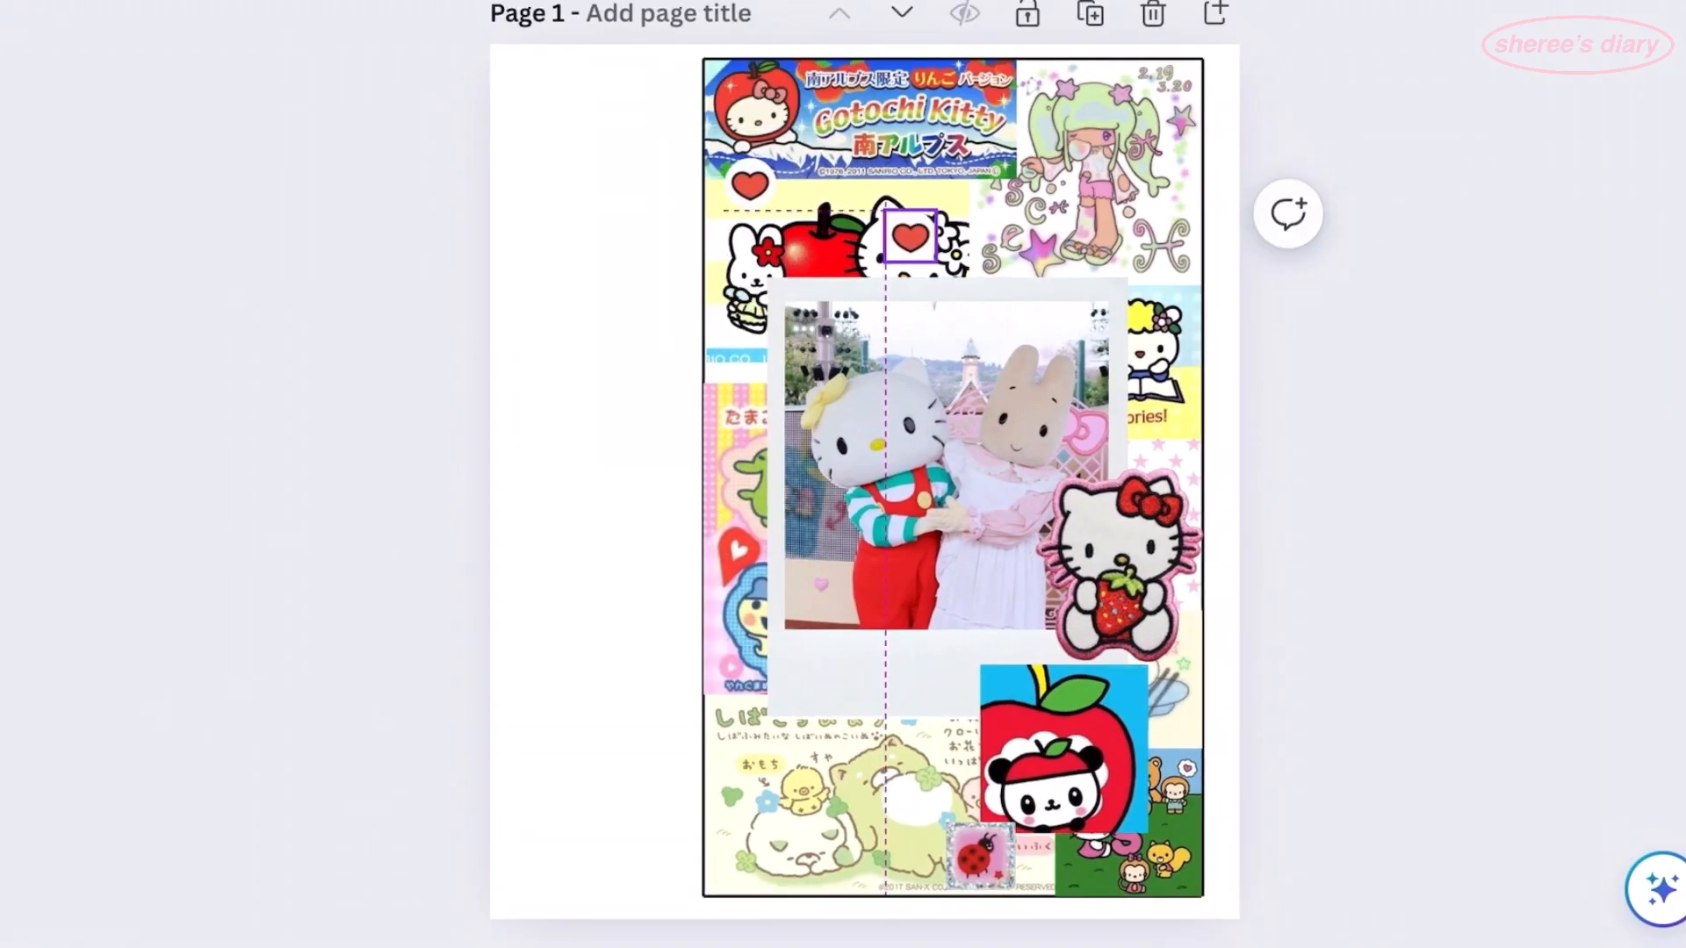
drag(980, 286, 915, 694)
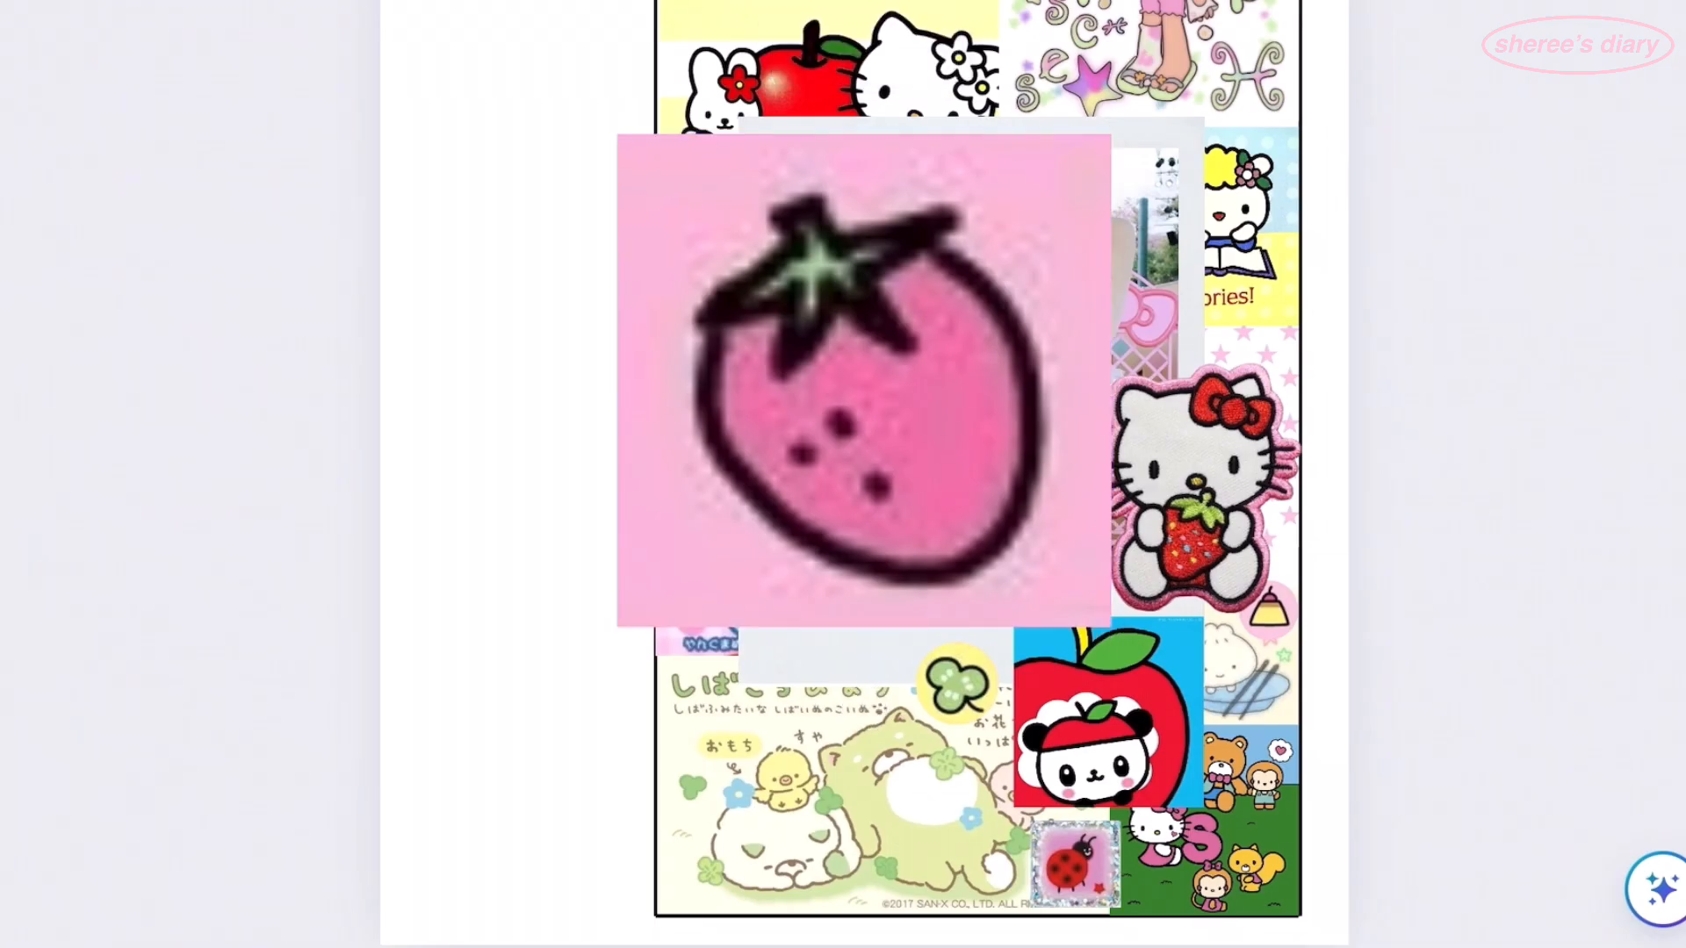
- Shrink the strawberry square beside the apple panda picture and turn a copy in the frame's lower-left corner into the green turtle
drag(1106, 623, 739, 647)
scroll(865, 474, up, 4)
scroll(865, 474, down, 3)
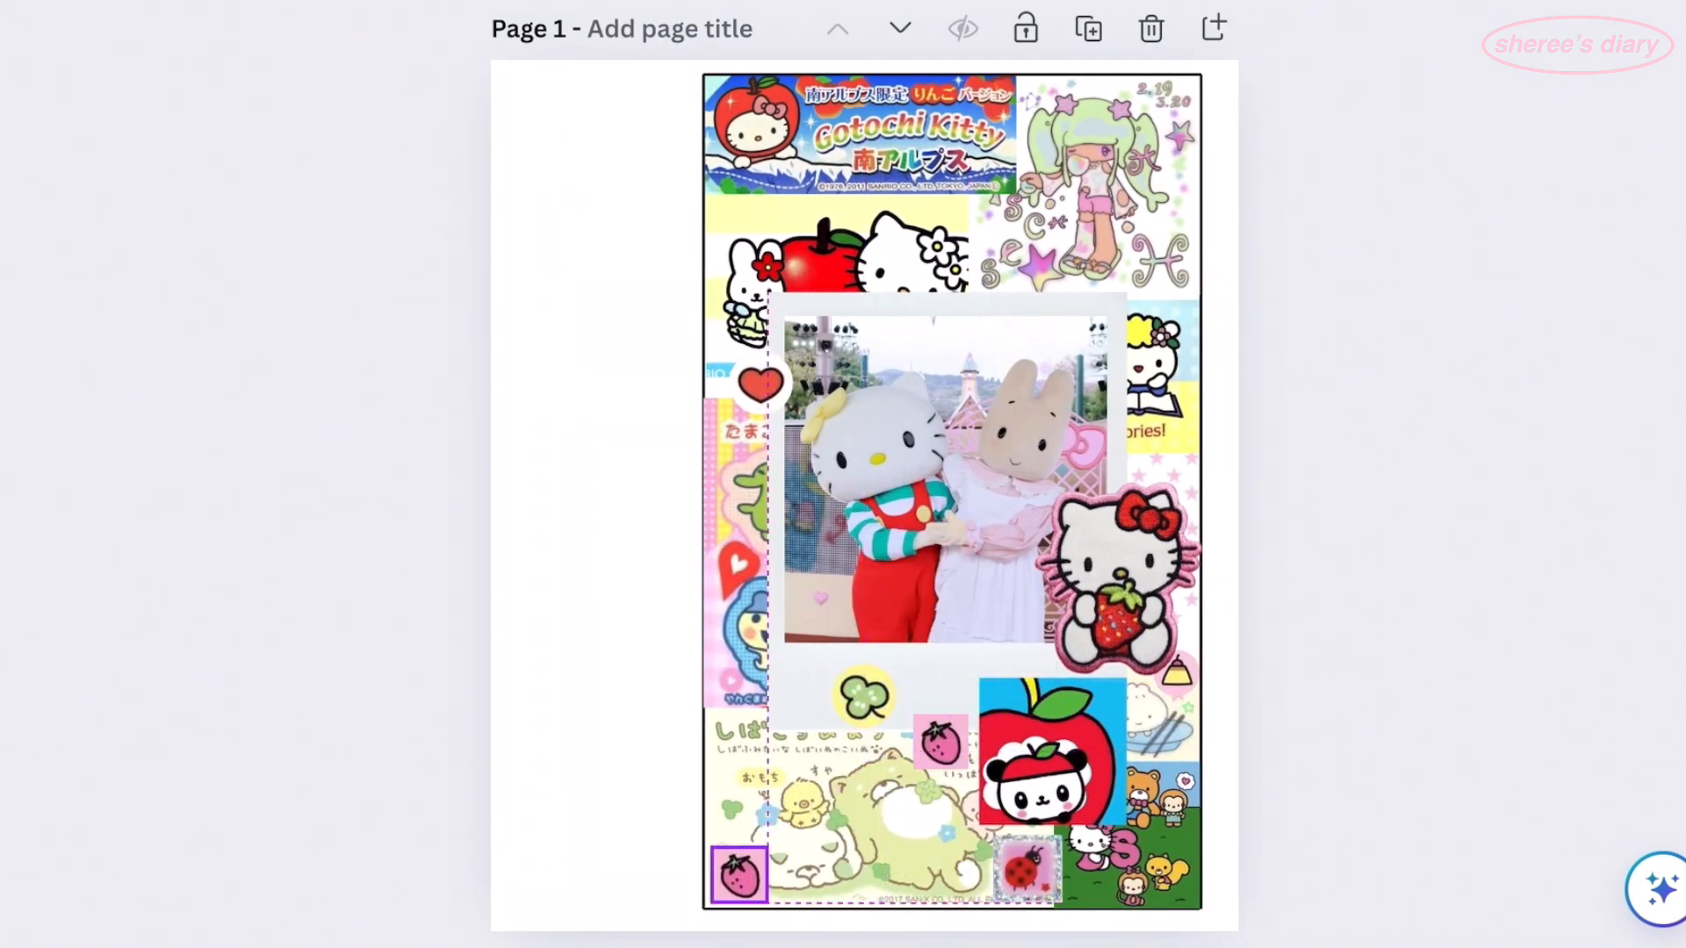
double_click(739, 874)
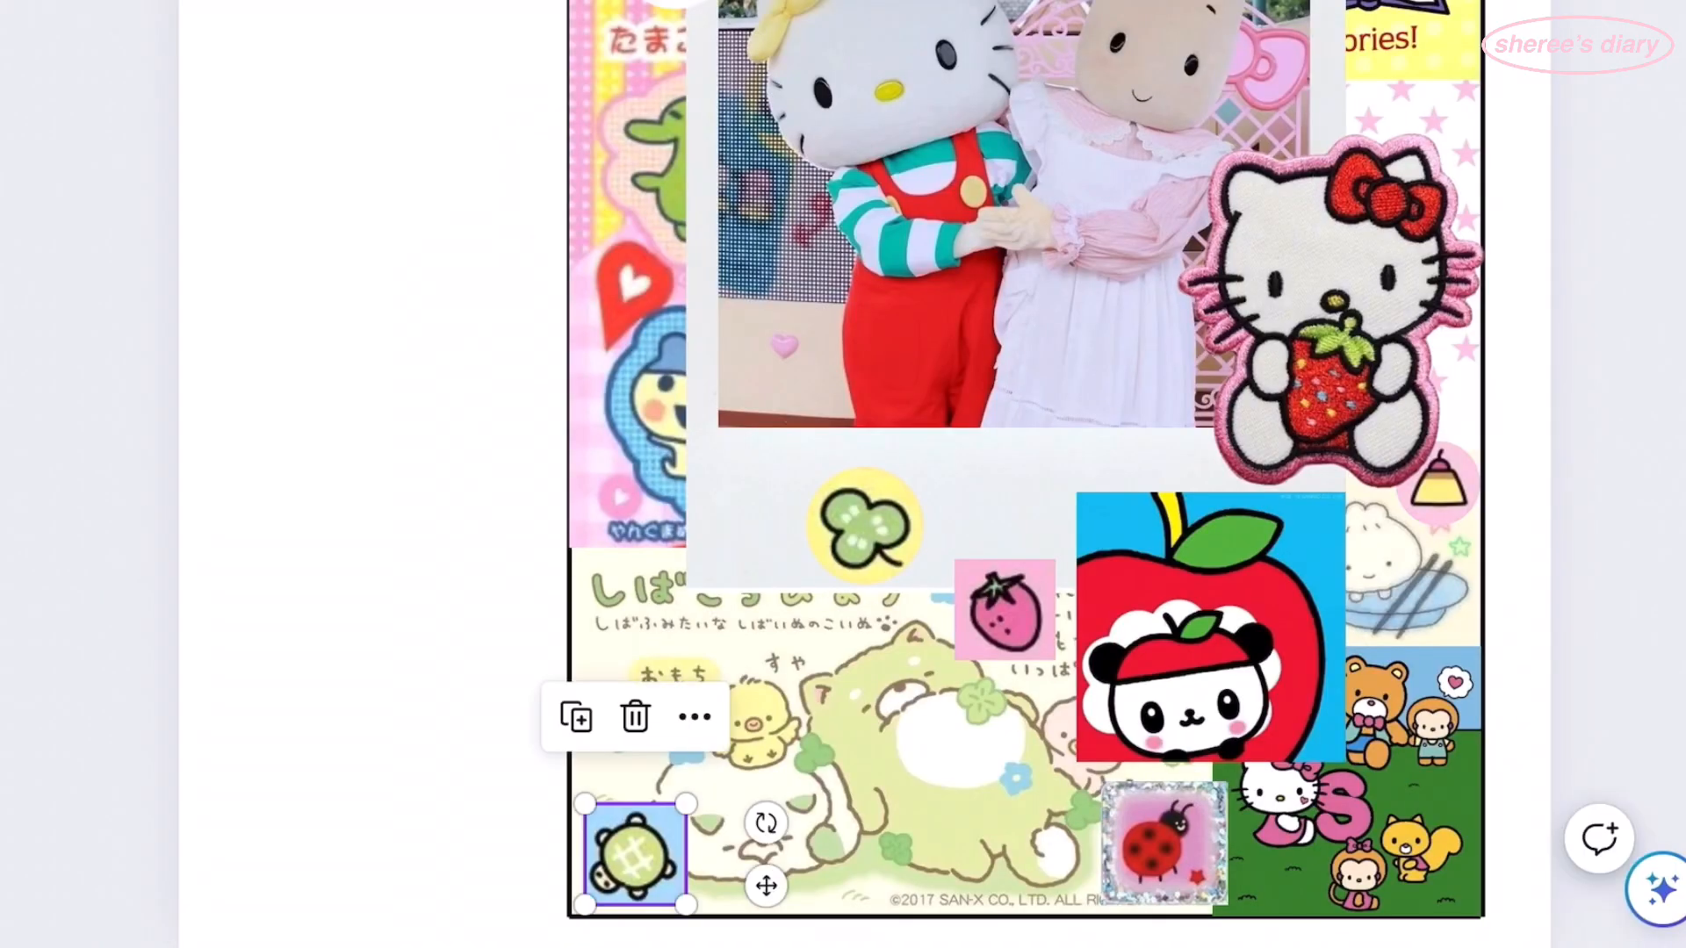
- Place a copy of the turtle square on the green-haired girl picture's upper right and re-crop it to the pink heart
scroll(664, 900, up, 8)
drag(664, 900, 1413, 189)
double_click(1429, 123)
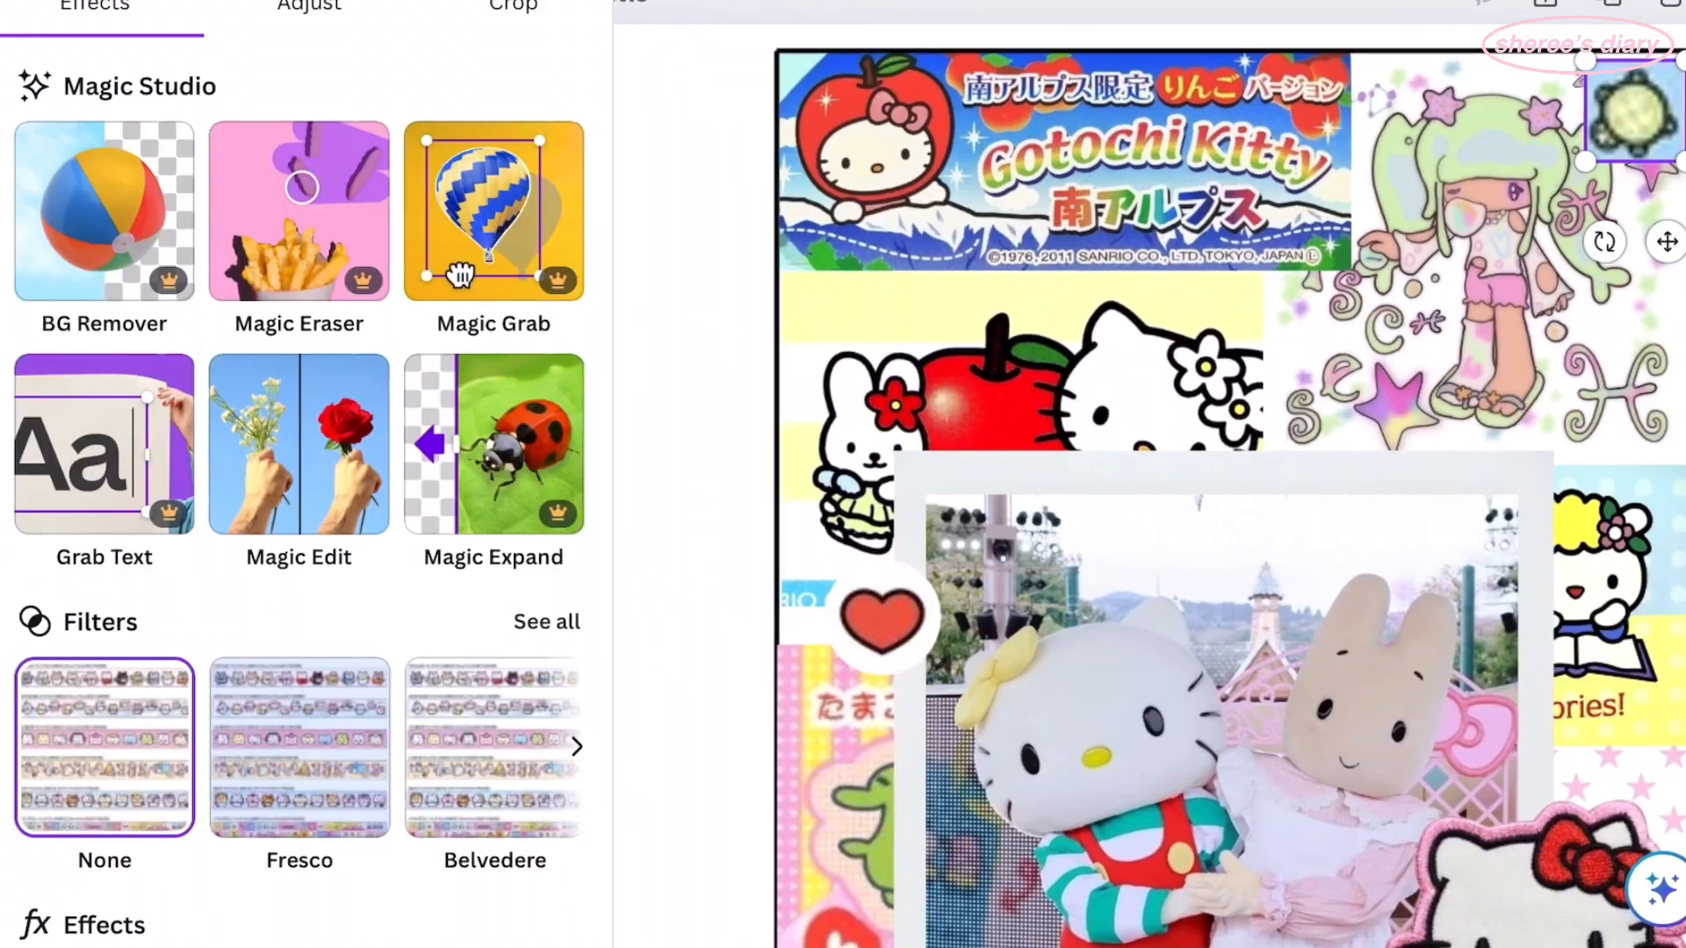
drag(1556, 114, 803, 57)
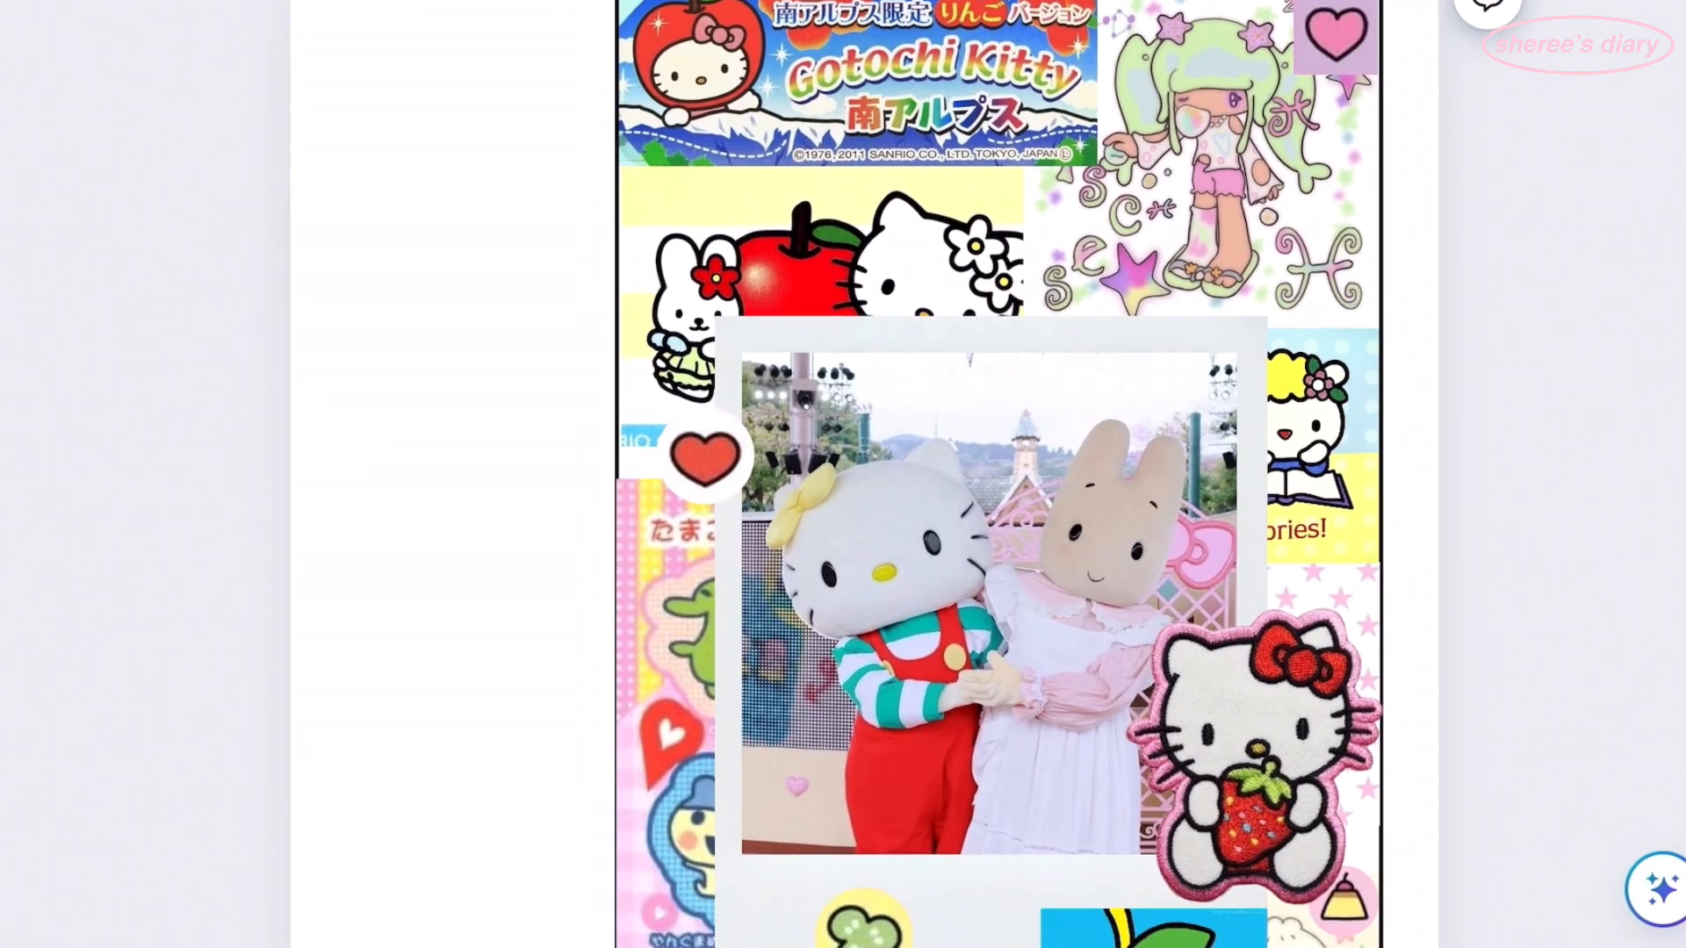
- Align the Hello Kitty apple picture with the frame's left edge and move the pink heart square down beside the green-haired girl
click(825, 255)
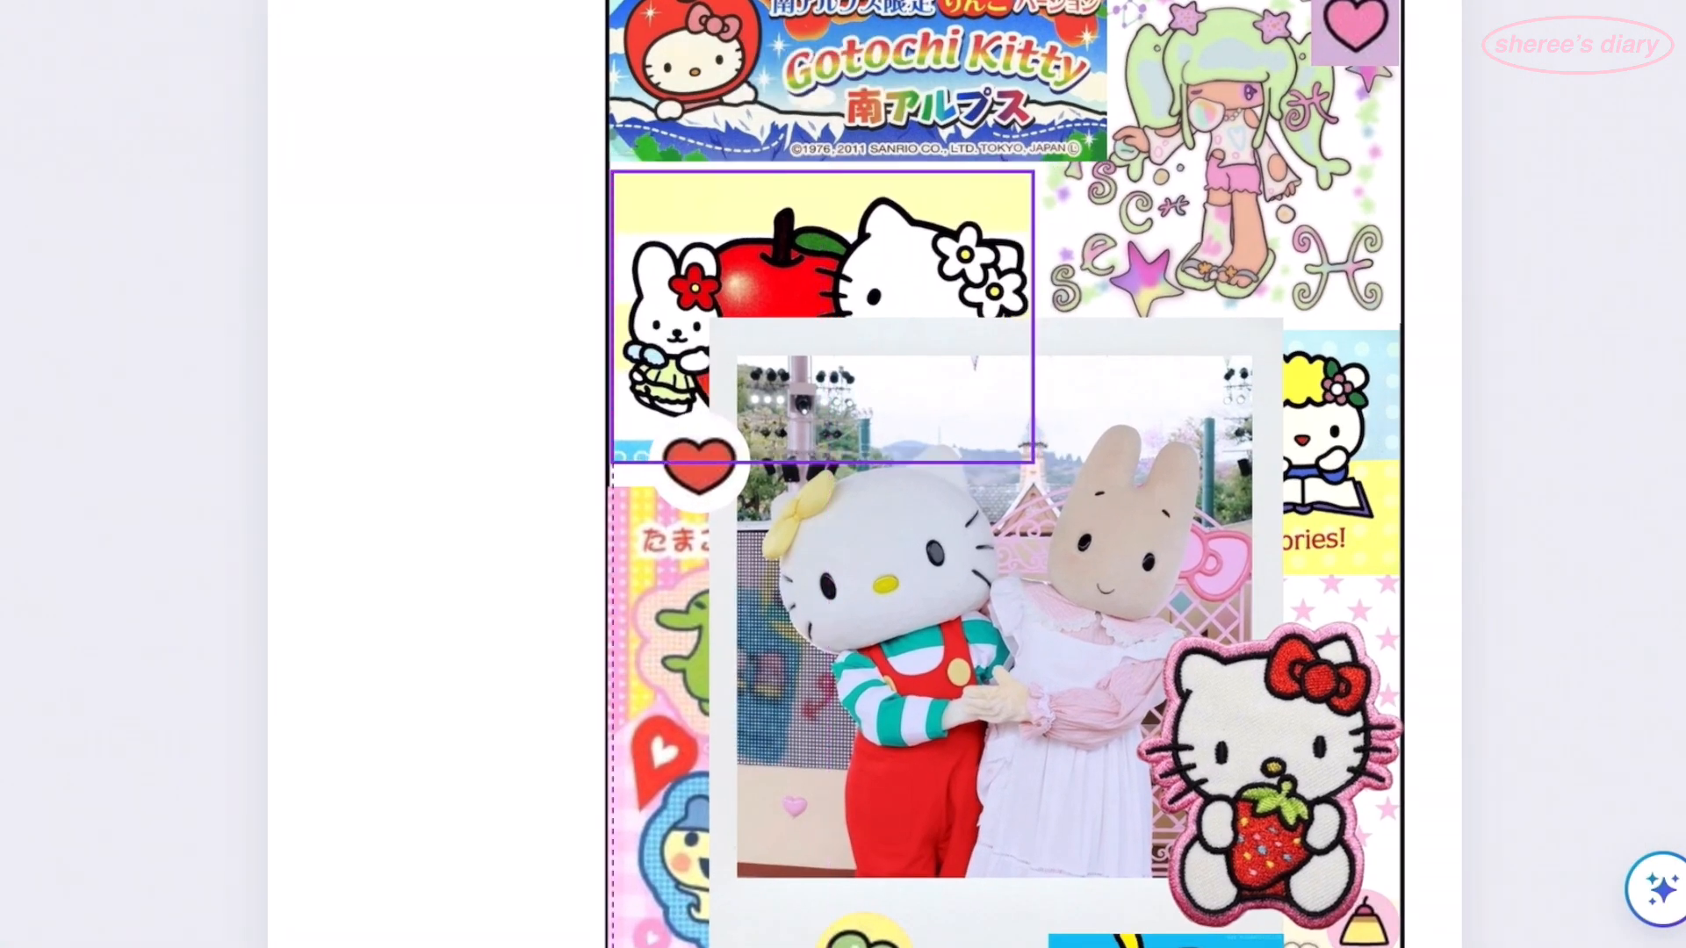
scroll(878, 474, down, 5)
click(1203, 39)
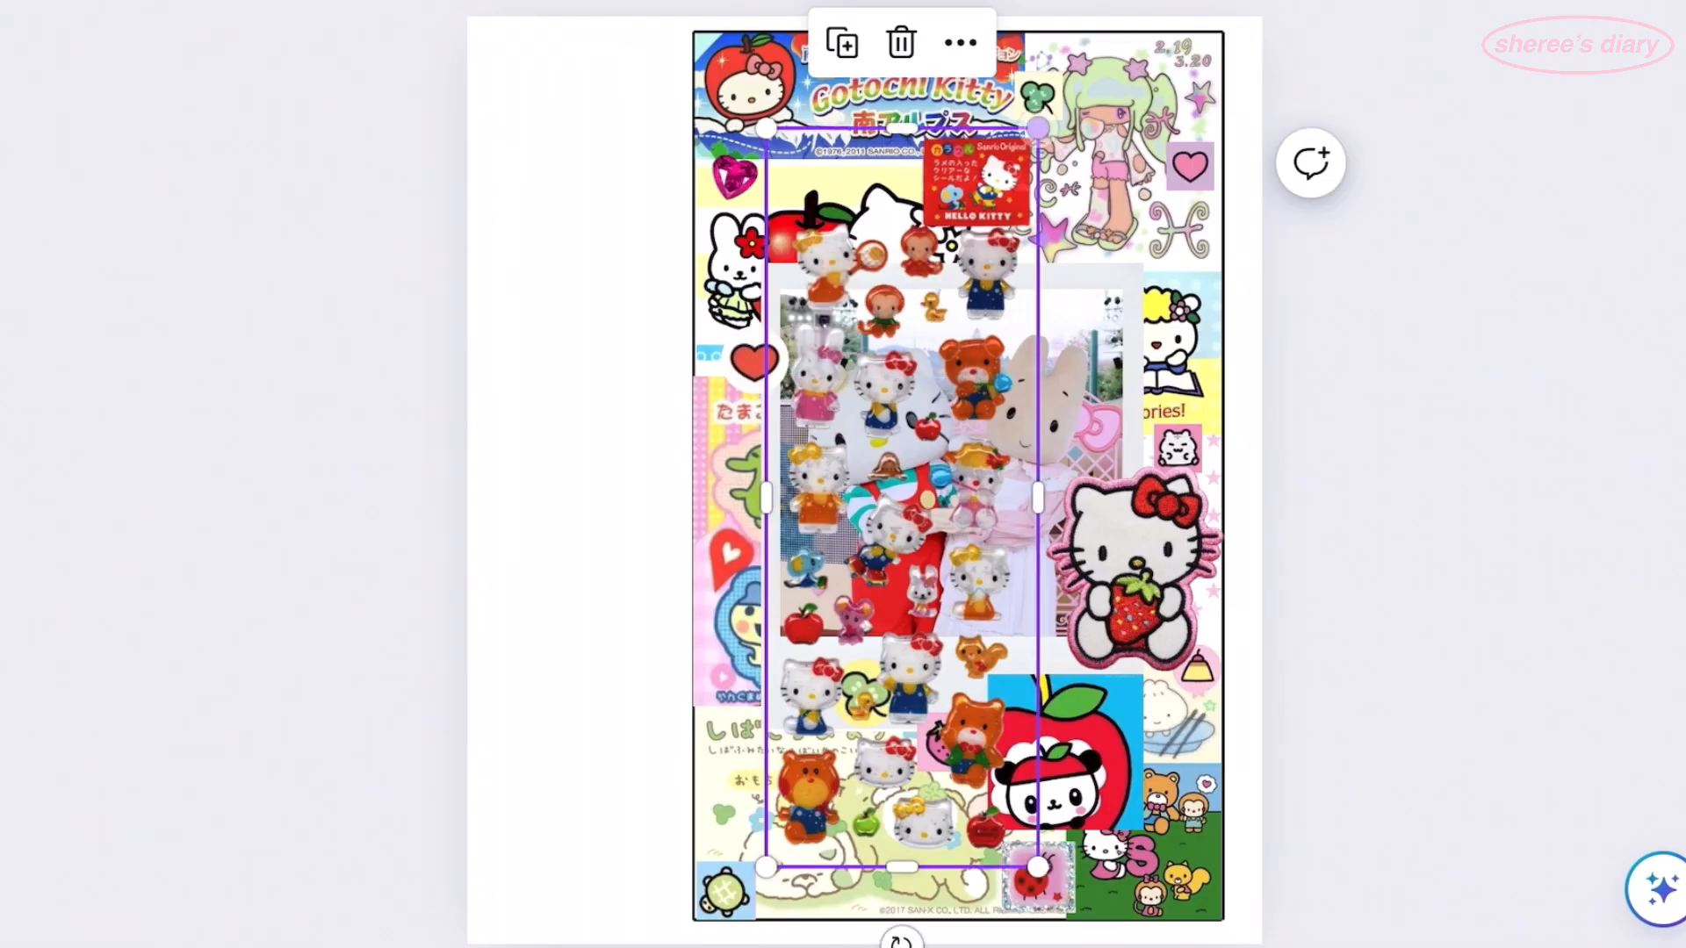
- Crop the puffy Hello Kitty sticker sheet to the green-jacket bear for the polaroid's lower left, and a copy to the red apple for its top
drag(900, 129, 919, 556)
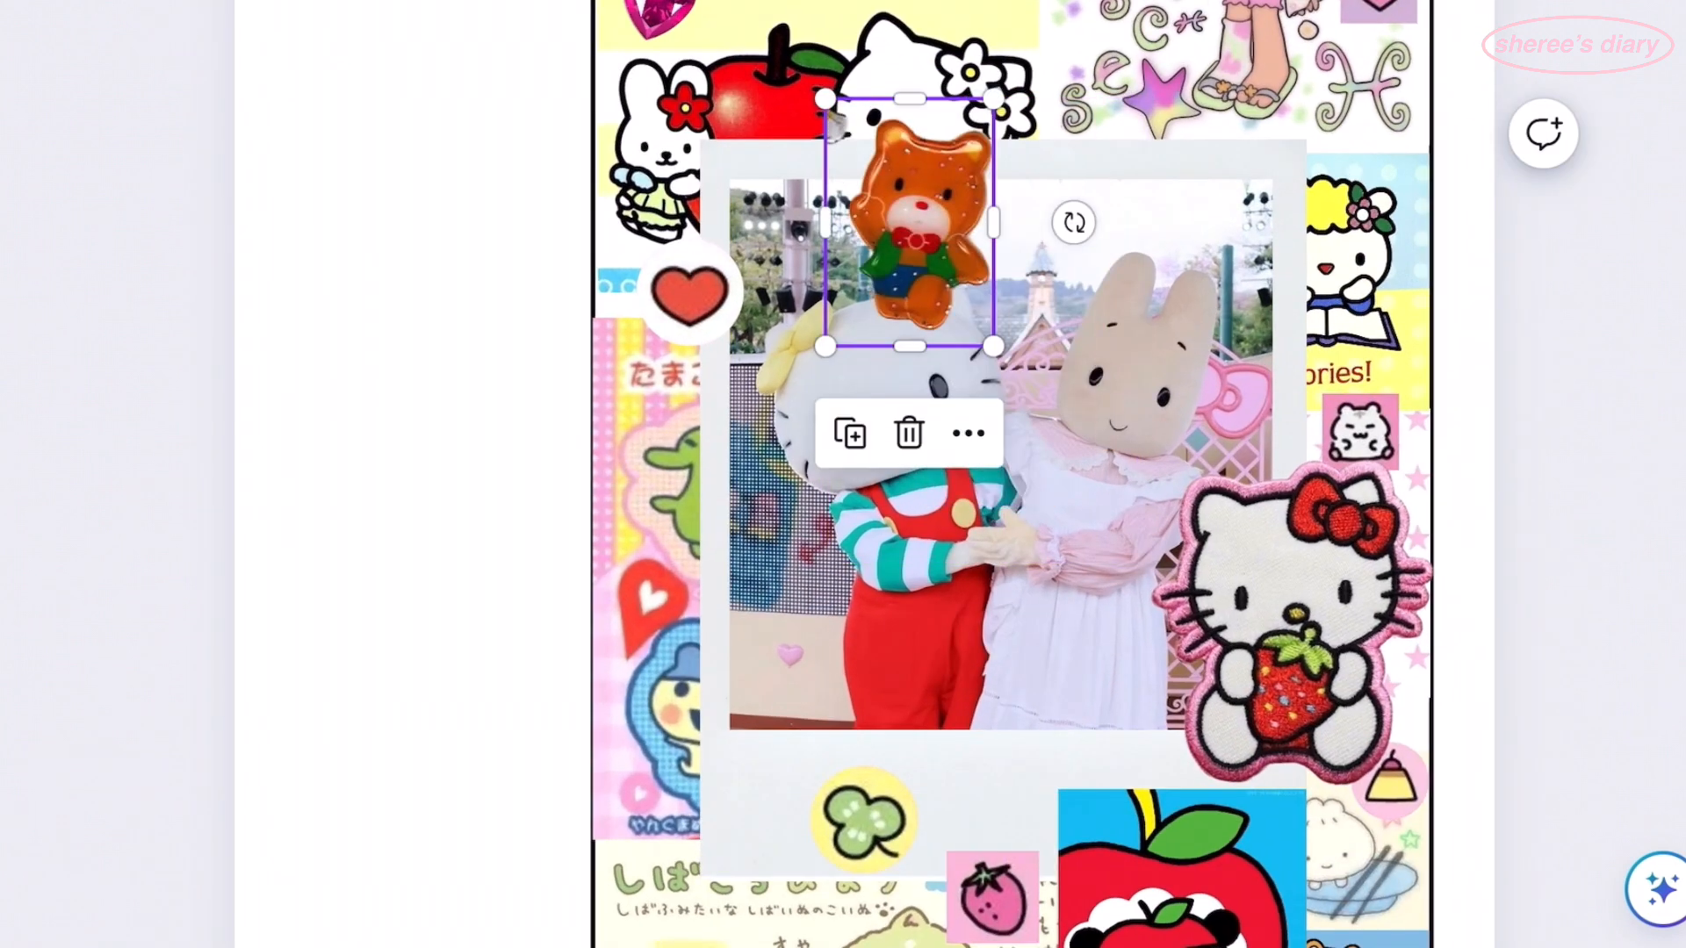
drag(910, 220, 660, 641)
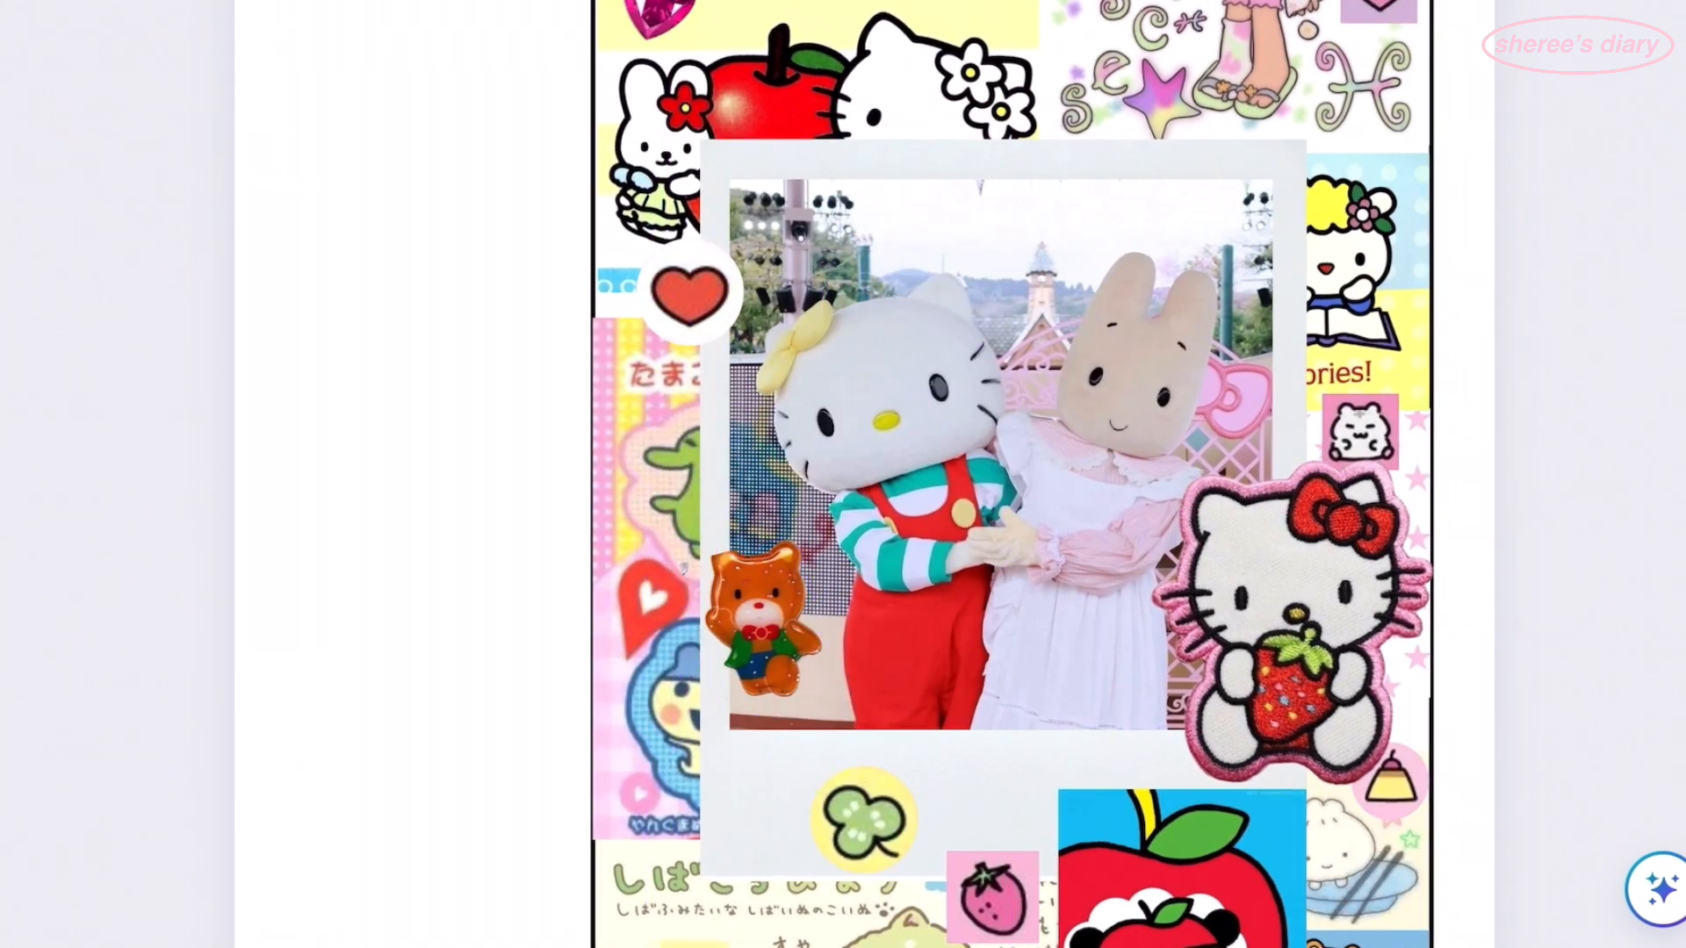
key(ctrl+v)
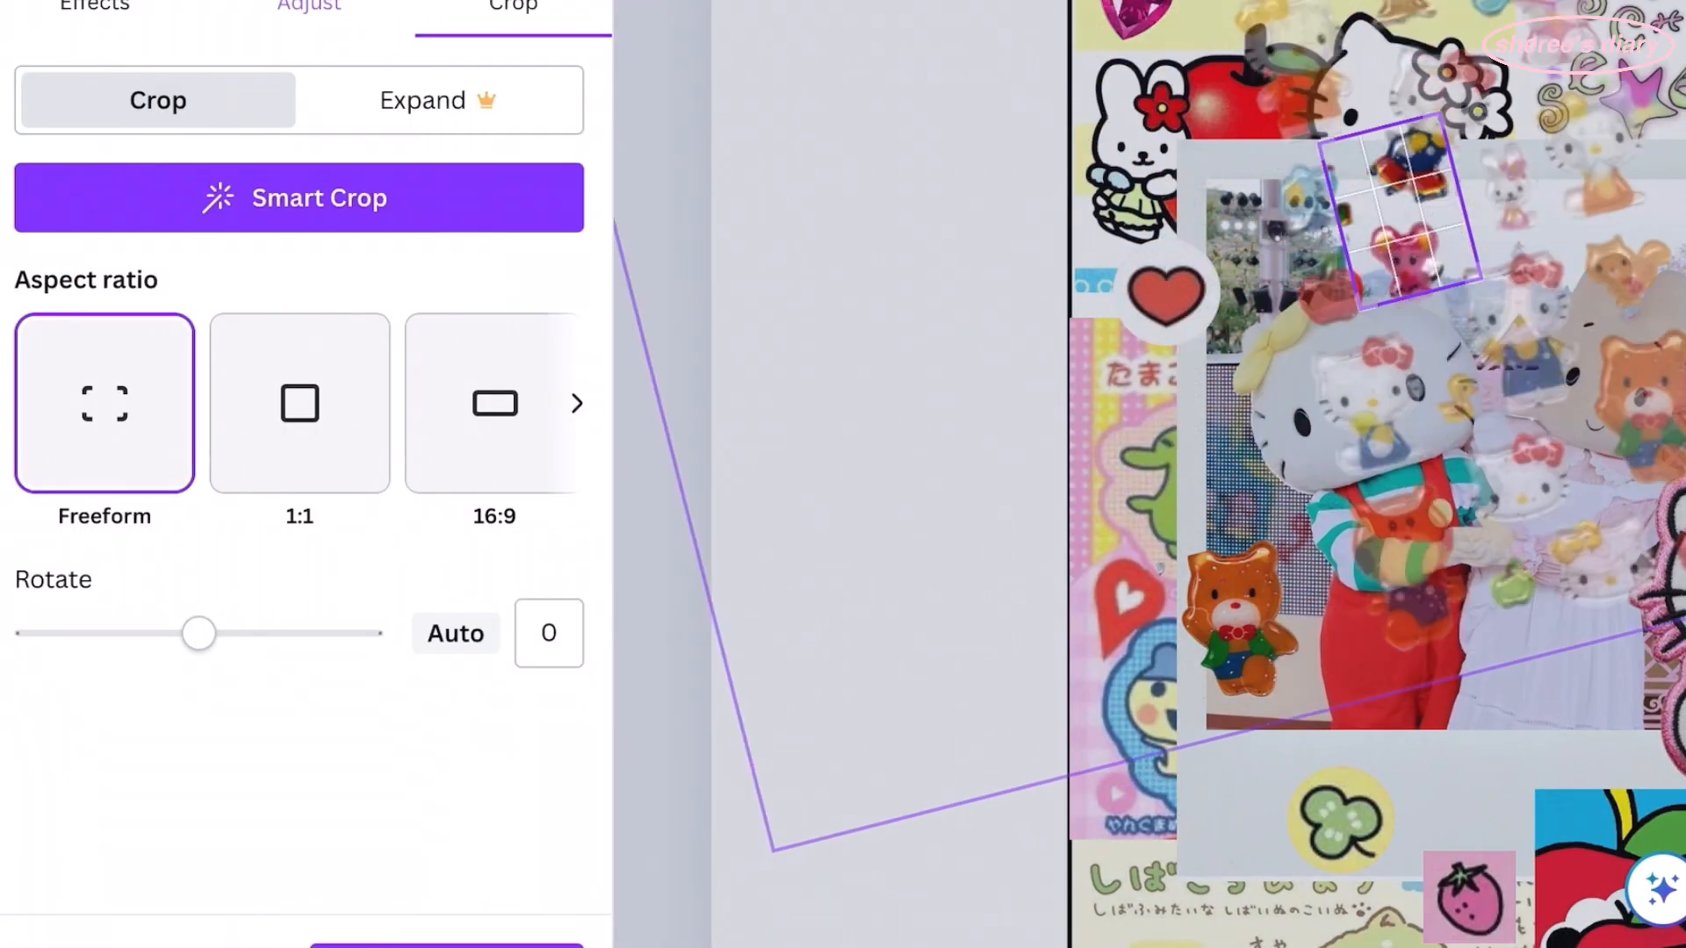
drag(1400, 211, 1493, 163)
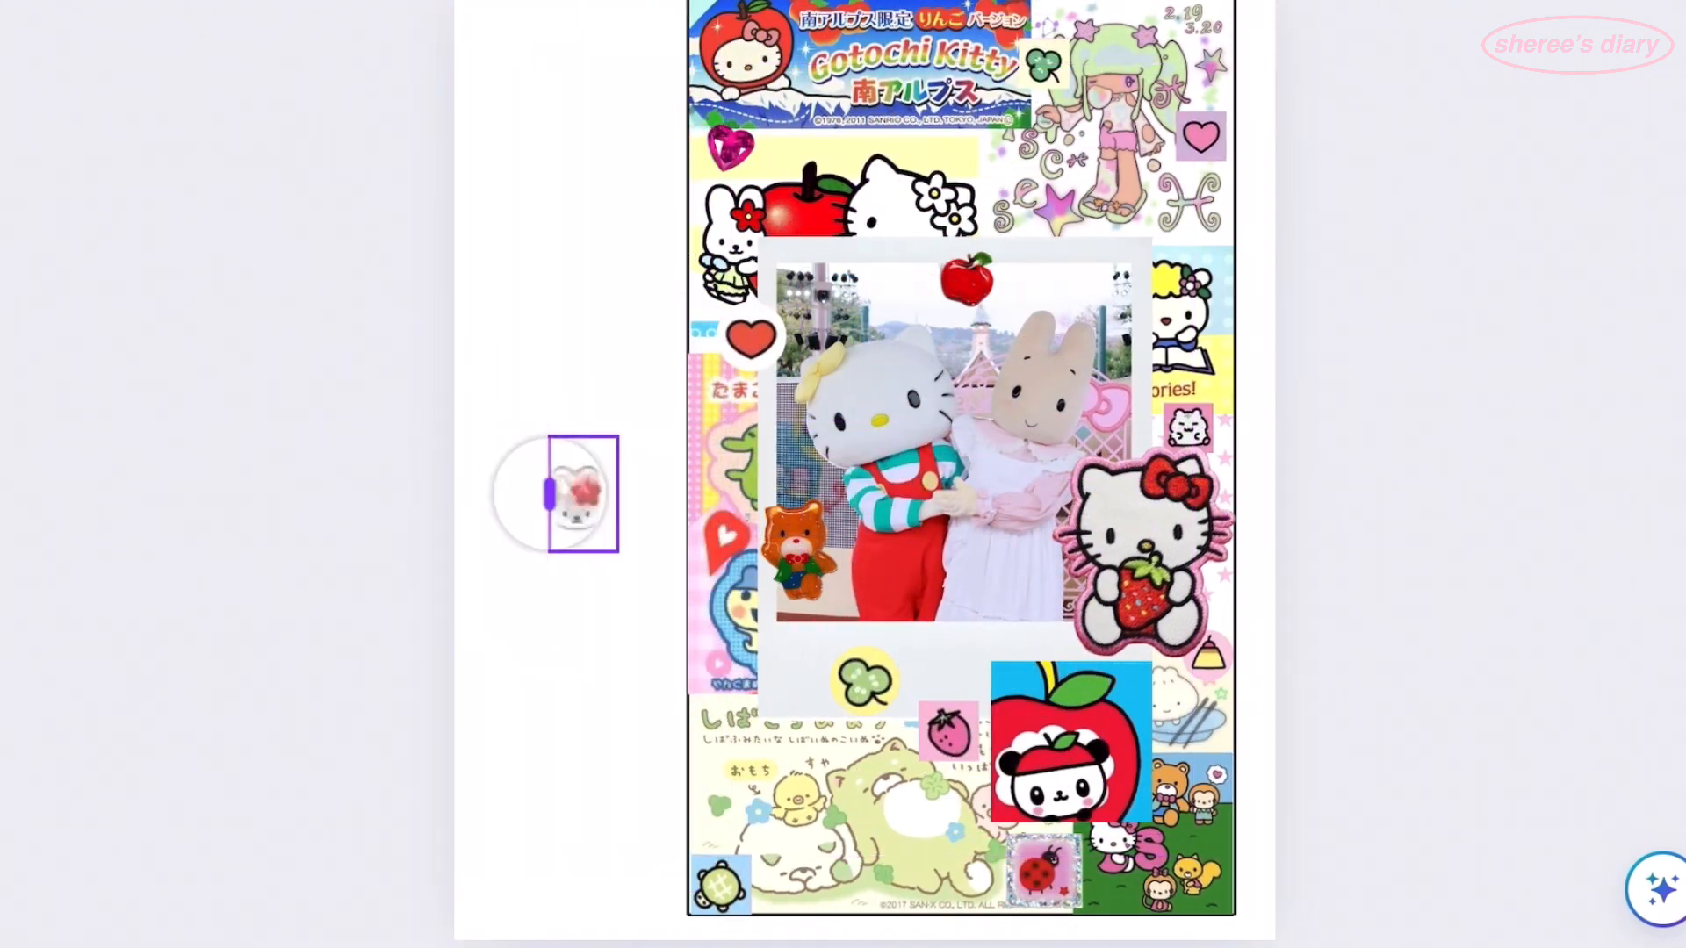
- Crop the puffy sticker to the white bunny head with the red flower and place it beside the bear on the polaroid
drag(550, 494, 536, 494)
drag(619, 552, 700, 666)
drag(617, 666, 617, 631)
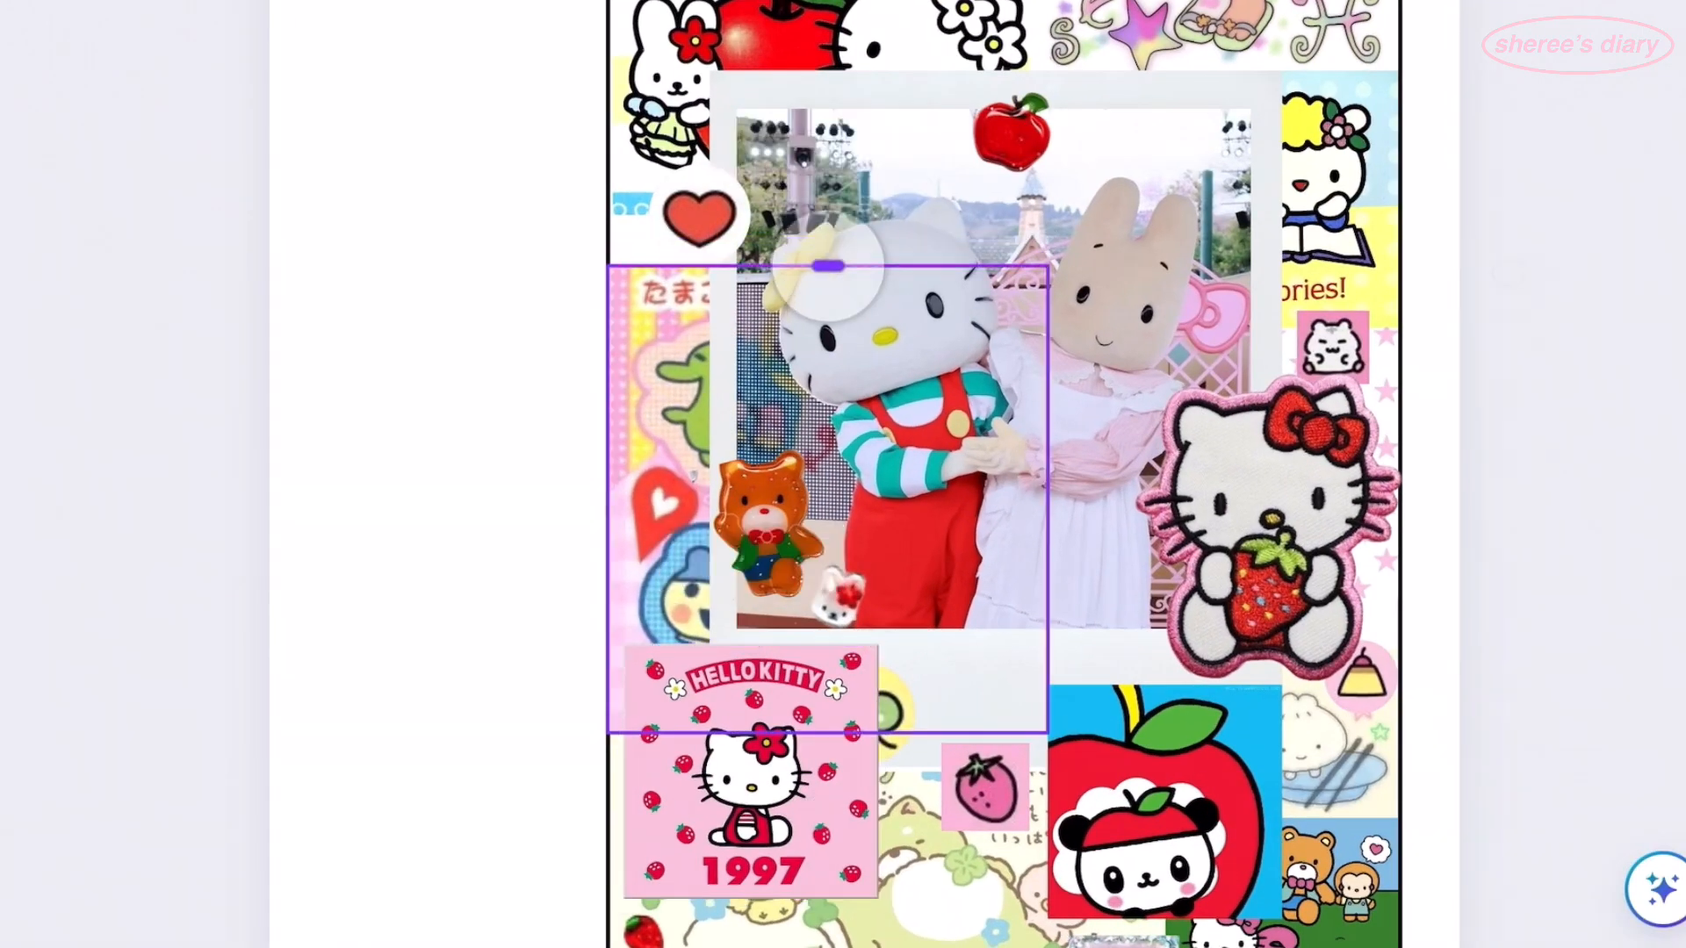
- Trim the top of the Tamagotchi picture and set the Hello Kitty 1997 picture below it at the frame's left edge
drag(837, 430, 828, 364)
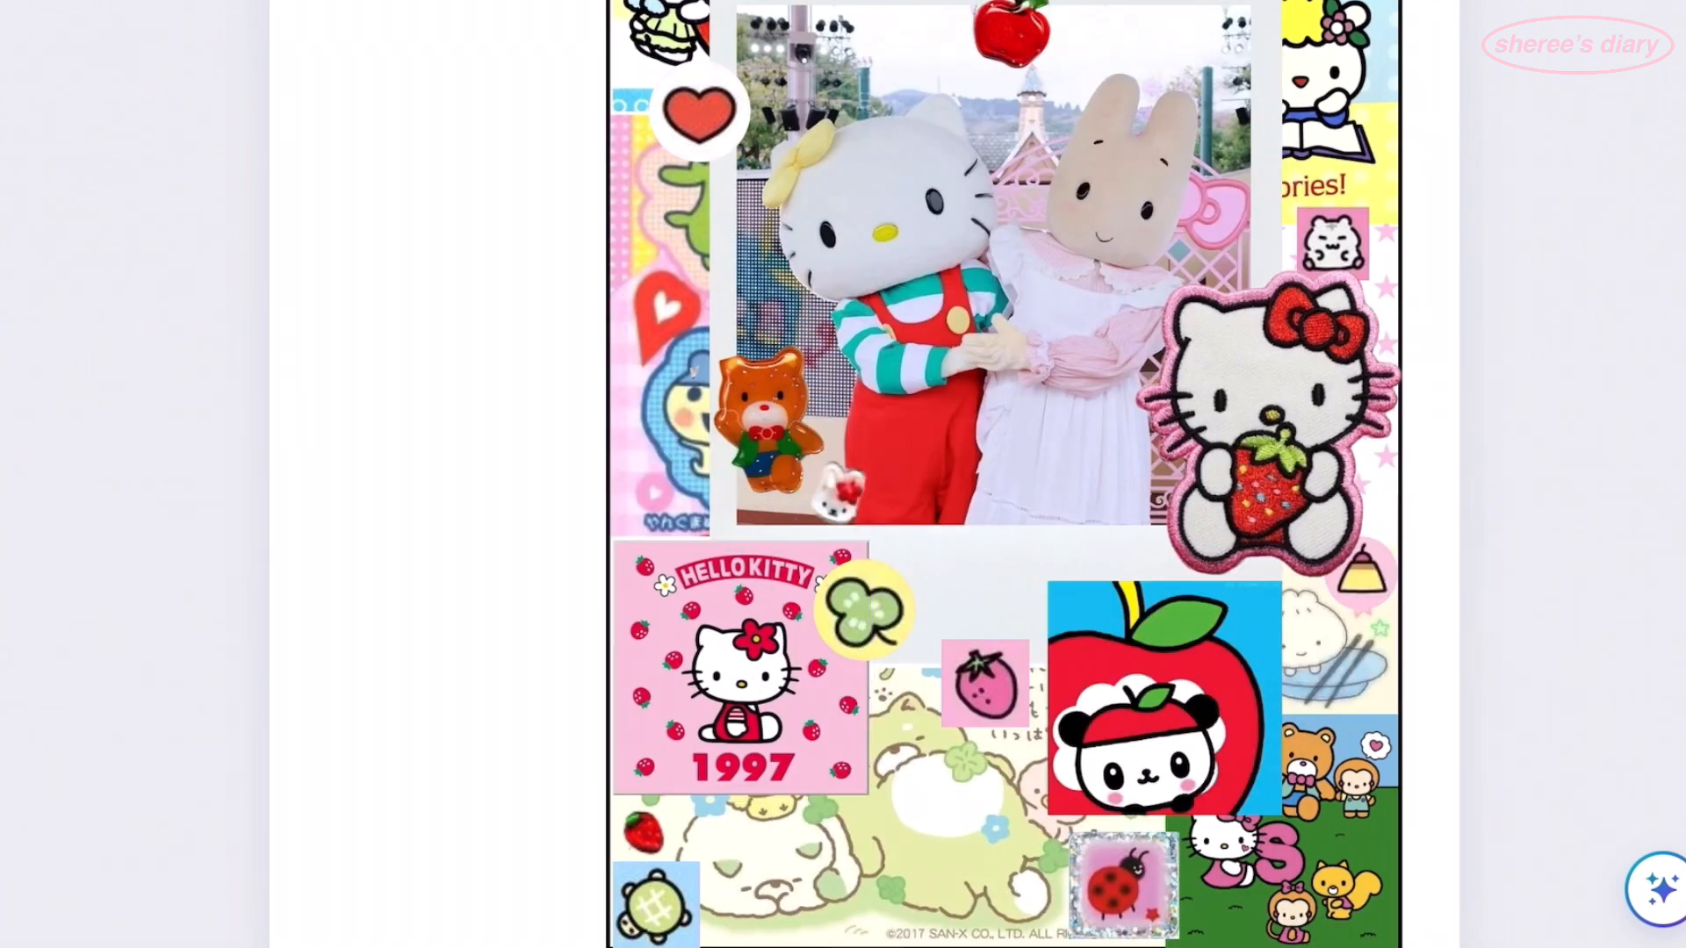
- Add the masking tape sticker sheet from the uploads, enlarge it, and crop it down to a strip of three turtles
scroll(865, 614, down, 3)
click(7, 475)
scroll(289, 614, down, 10)
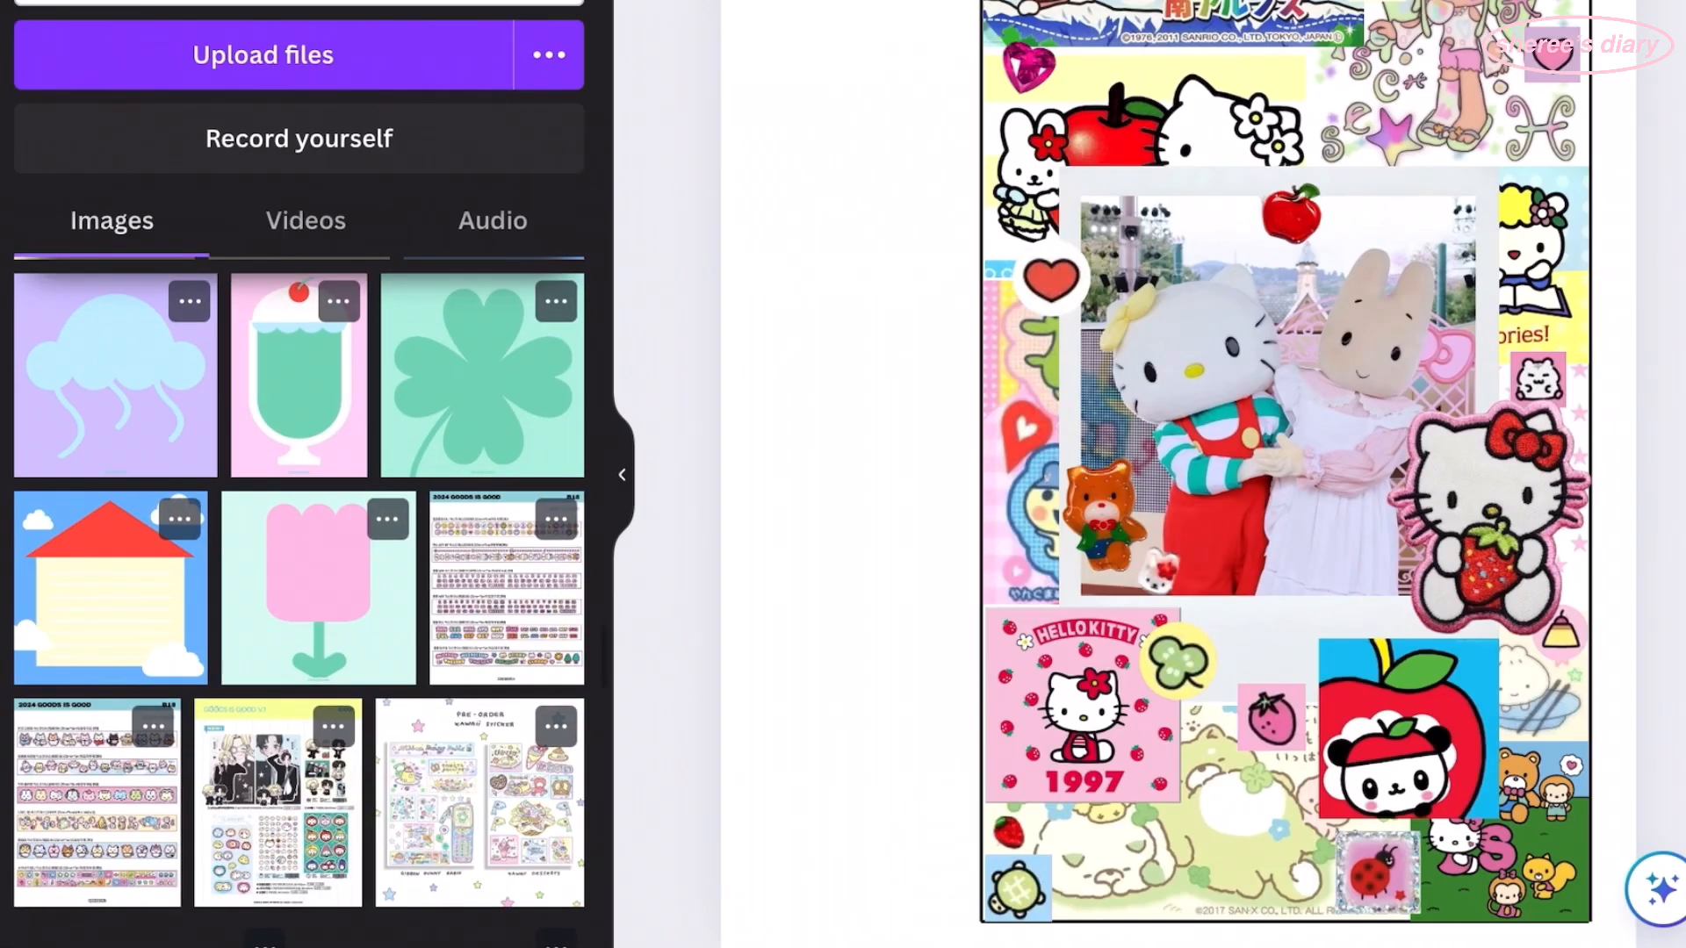
click(98, 794)
click(621, 474)
drag(846, 439, 474, 890)
drag(679, 641, 888, 354)
drag(681, 603, 410, 928)
drag(753, 614, 816, 580)
drag(816, 70, 817, 764)
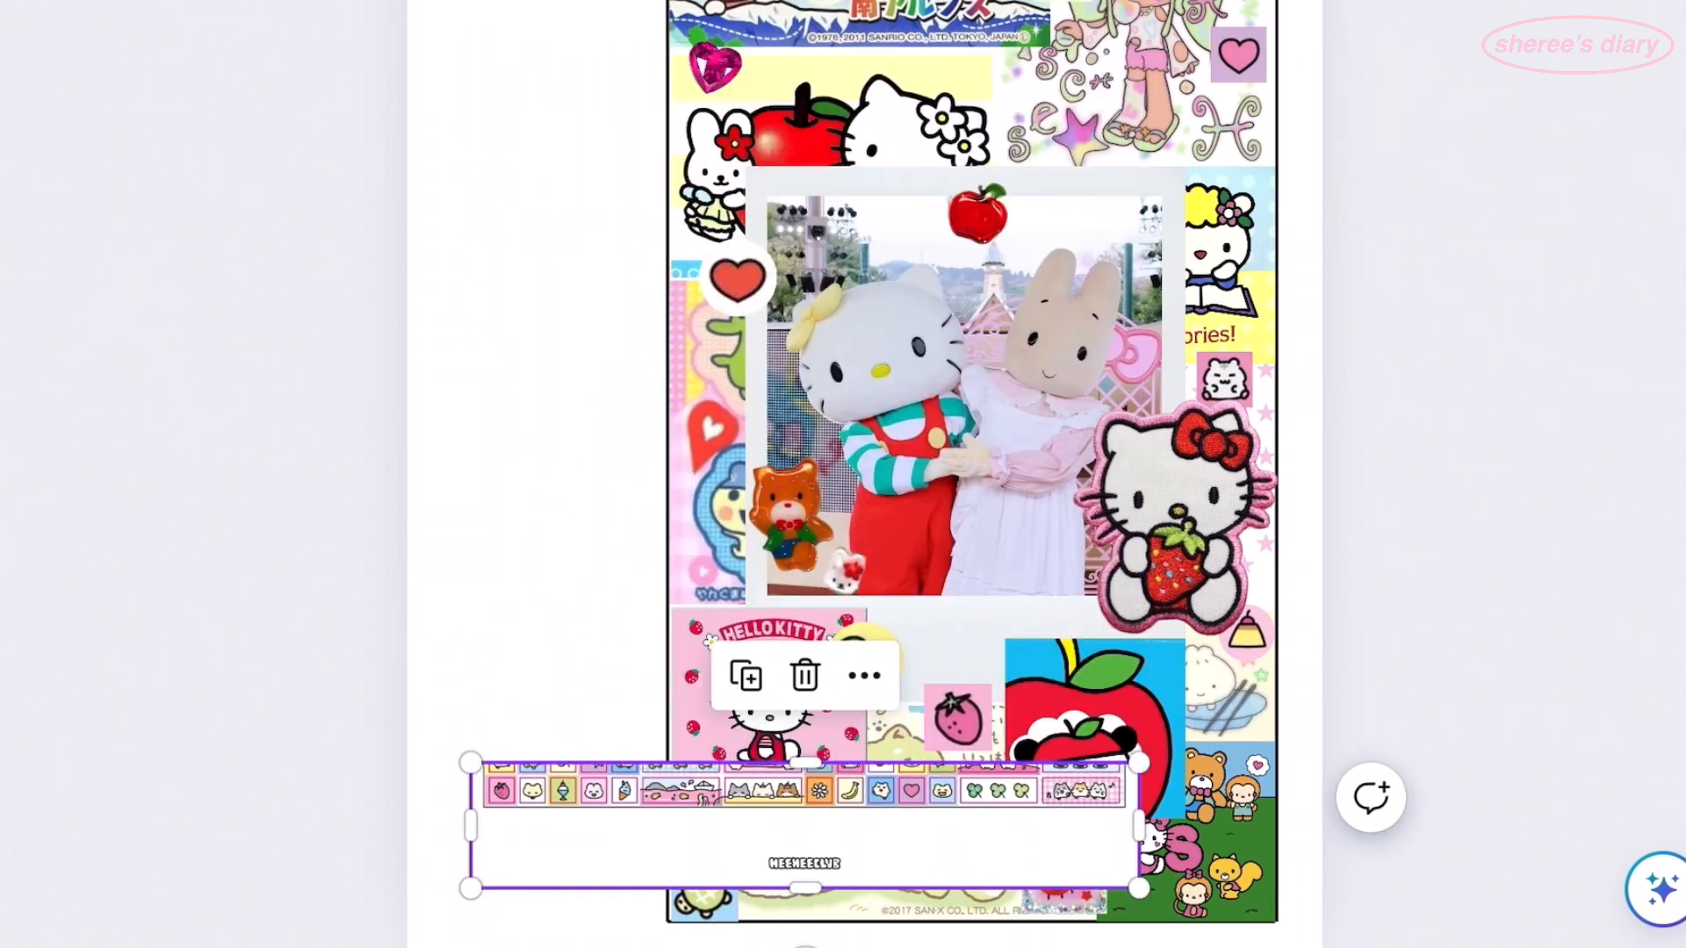
drag(817, 829, 818, 304)
drag(1161, 367, 1640, 458)
drag(1058, 238, 1058, 196)
drag(1640, 327, 837, 442)
drag(742, 638, 816, 700)
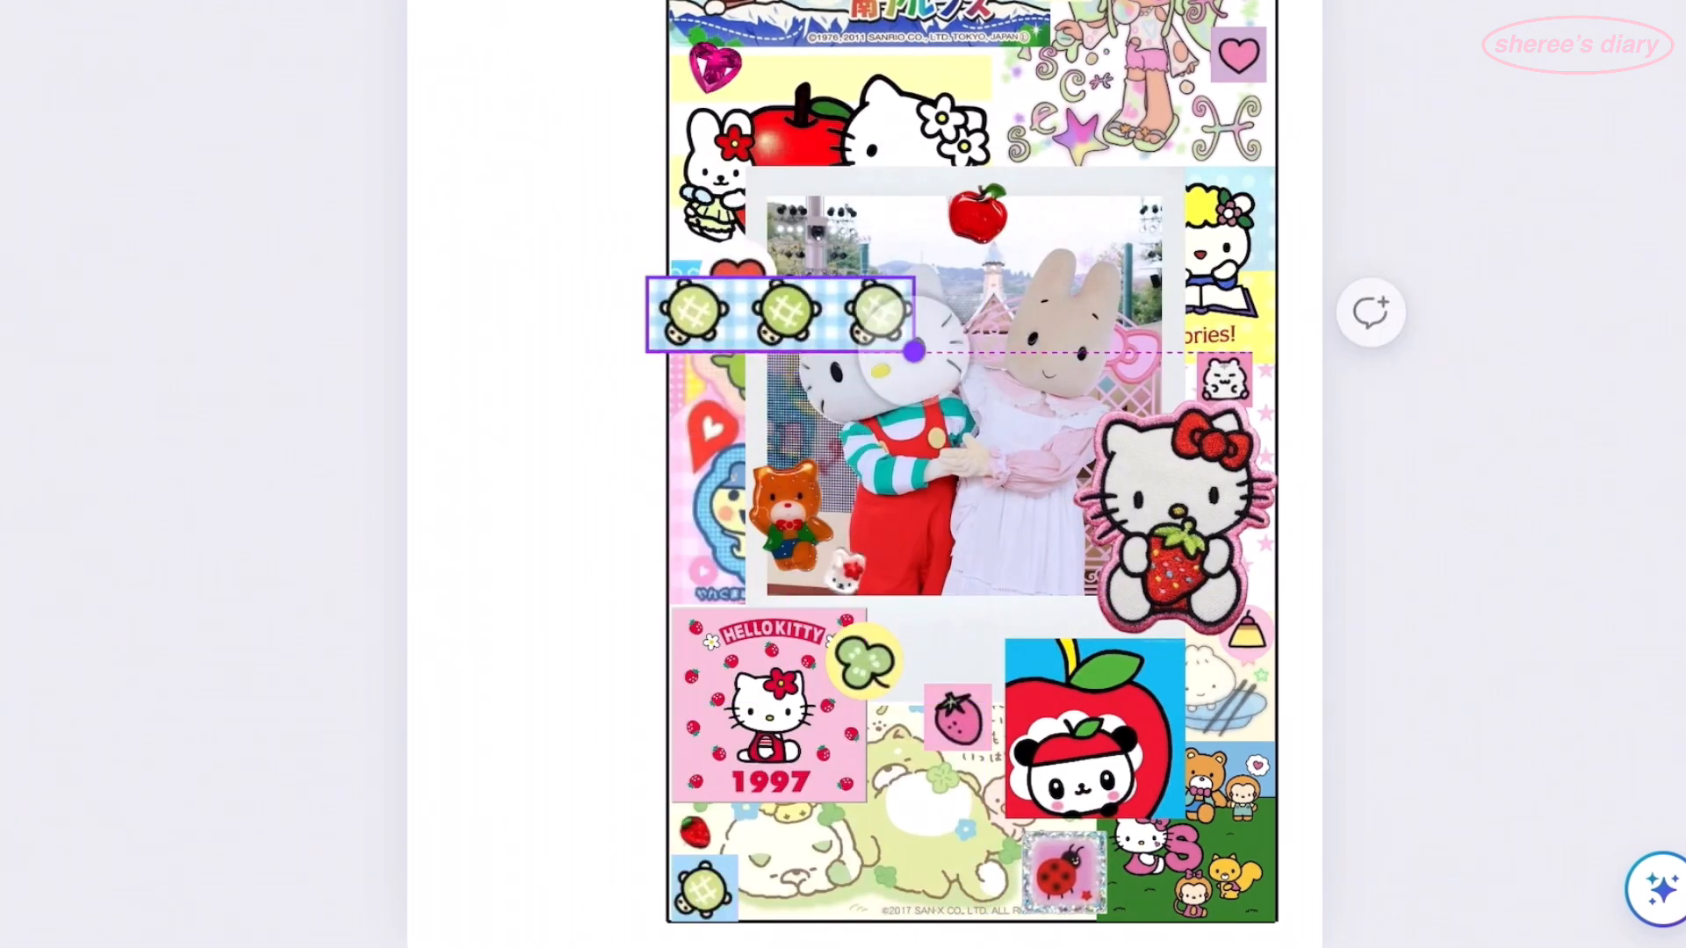
- Place the turtle strip below the polaroid photo, beside the clover, and layer it behind the apple panda picture
click(1058, 535)
click(1144, 357)
click(1446, 497)
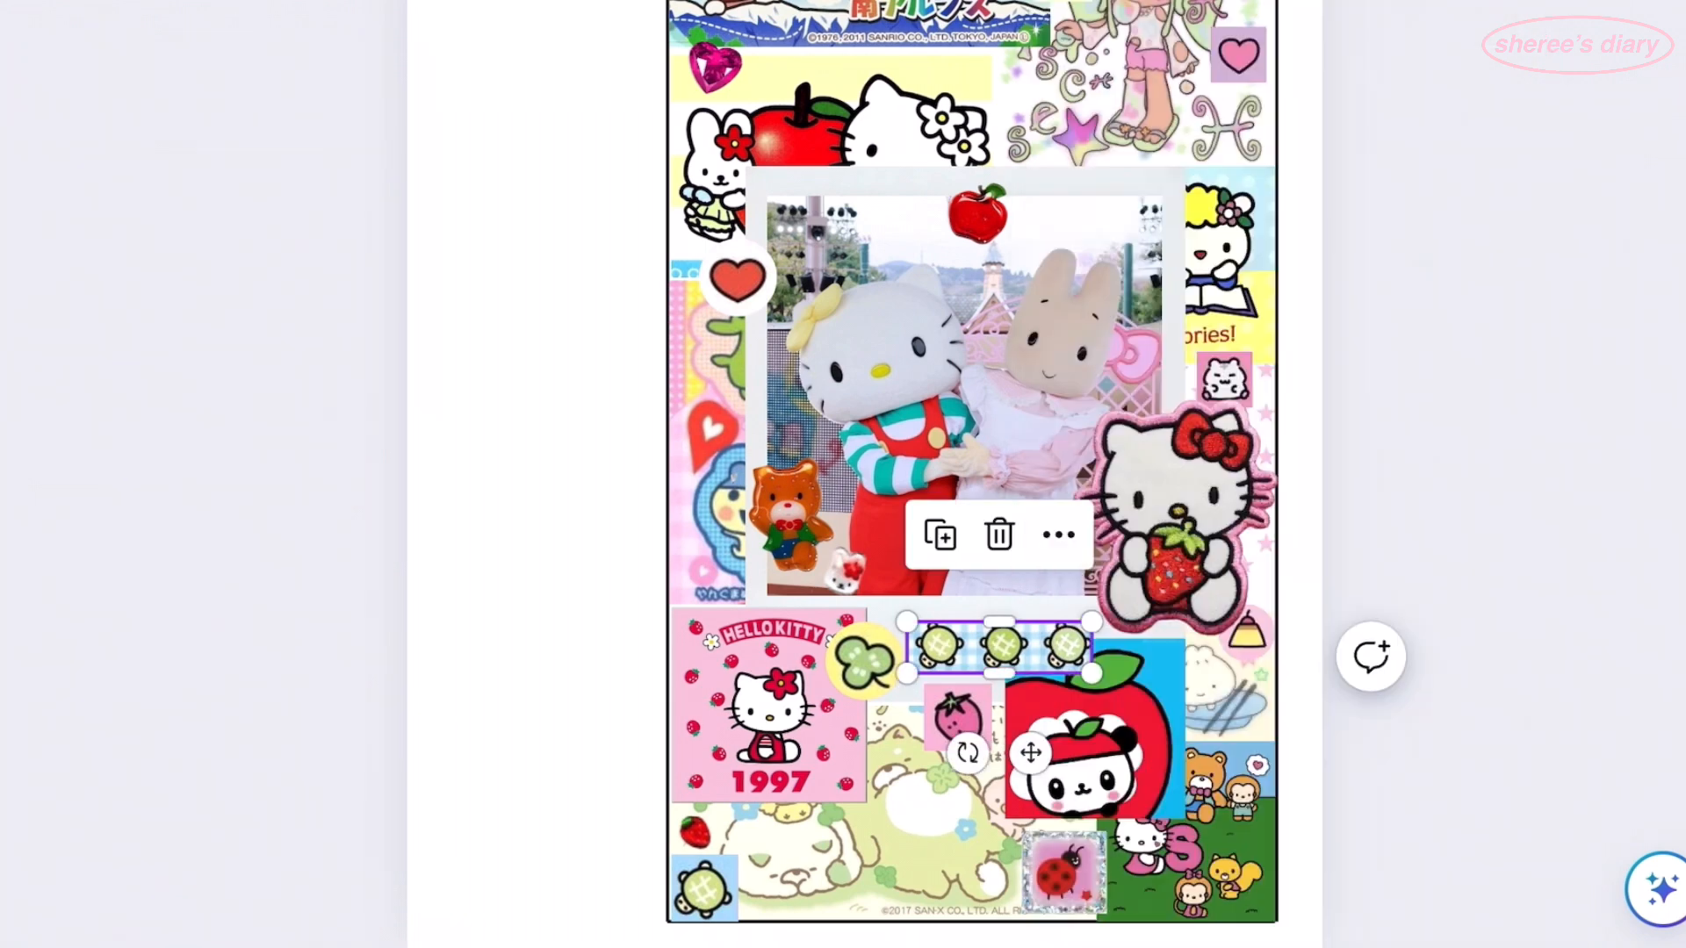
scroll(894, 746, up, 3)
drag(1001, 575, 996, 553)
scroll(1027, 562, down, 1)
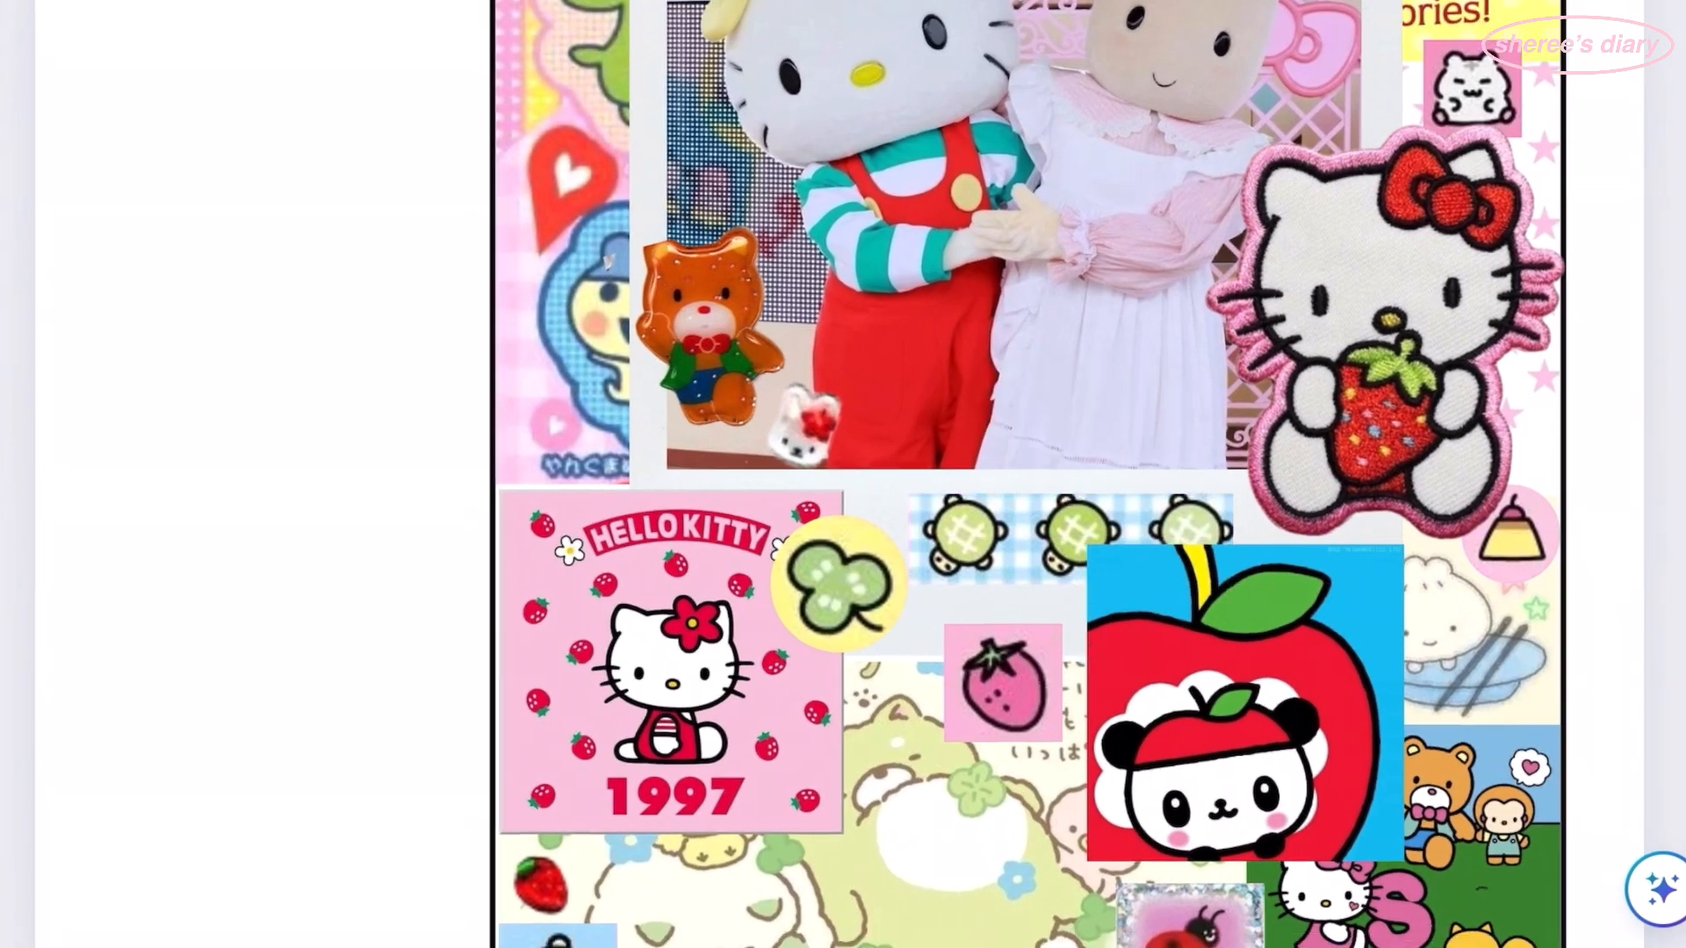
- Shrink the apple panda picture slightly from its lower-left corner and nudge it left
click(1247, 629)
drag(1089, 788, 1127, 751)
drag(1267, 610, 1257, 610)
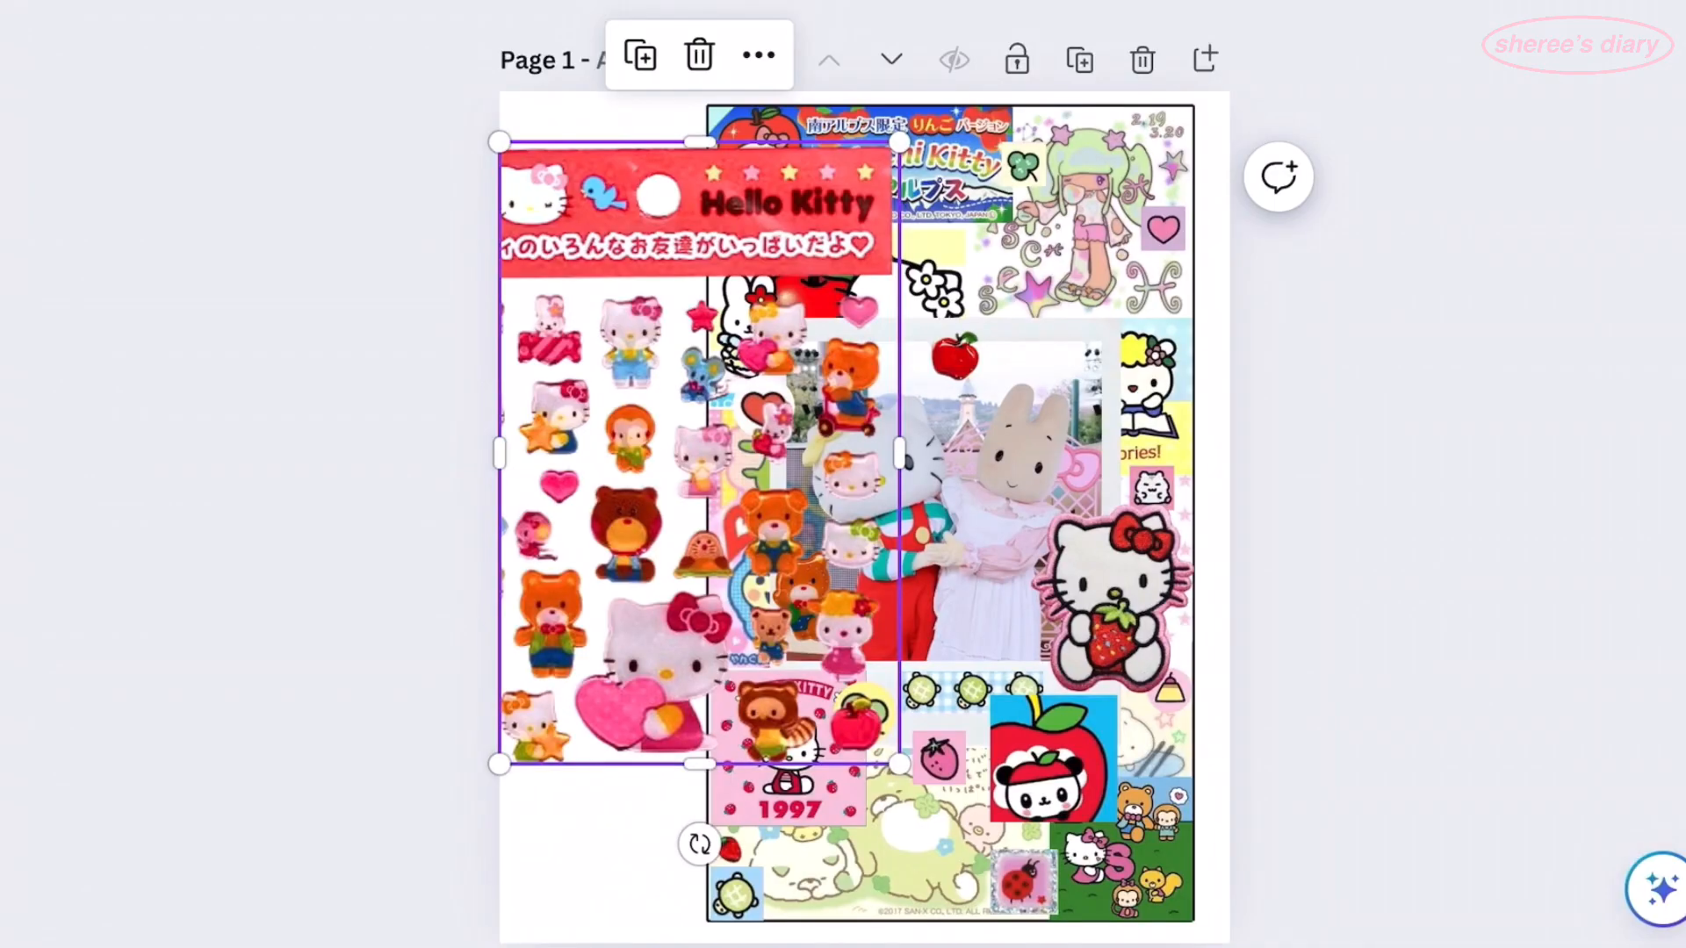
- Crop the red-header puffy Hello Kitty sticker sheet to the raccoon sticker
drag(698, 461, 915, 469)
drag(912, 151, 913, 642)
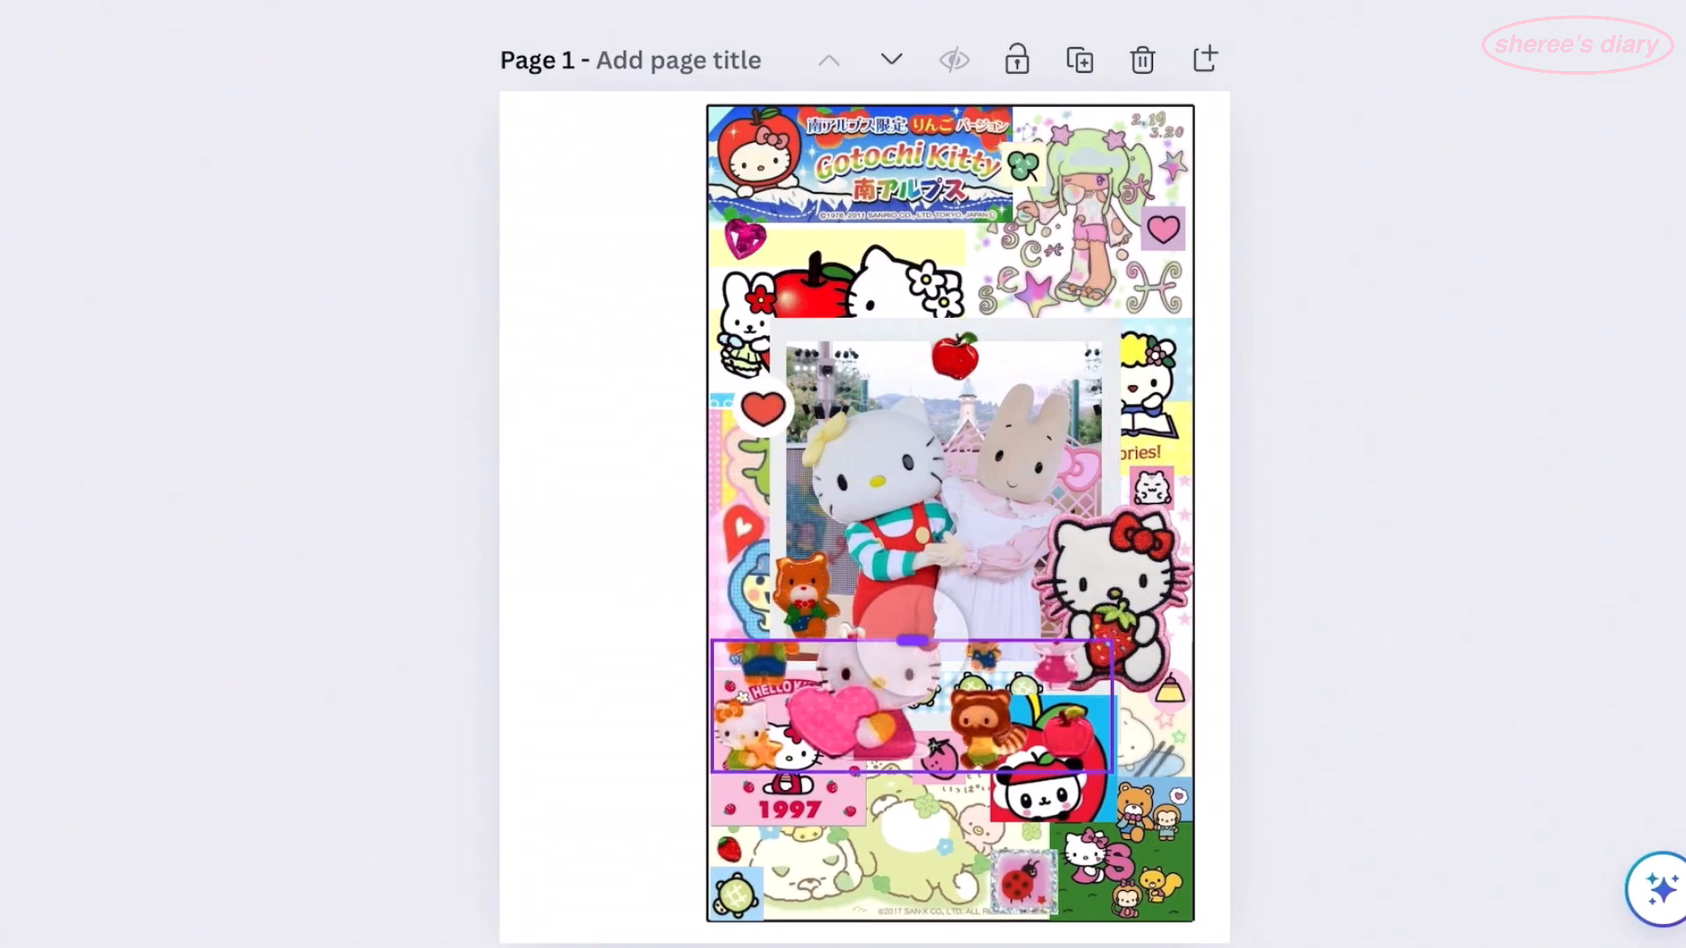
drag(712, 772, 513, 823)
drag(514, 746, 850, 745)
drag(980, 746, 1057, 705)
- Tilt and resize the raccoon sticker and place it at the apple panda picture's right edge, above the meadow picture
scroll(1010, 778, up, 8)
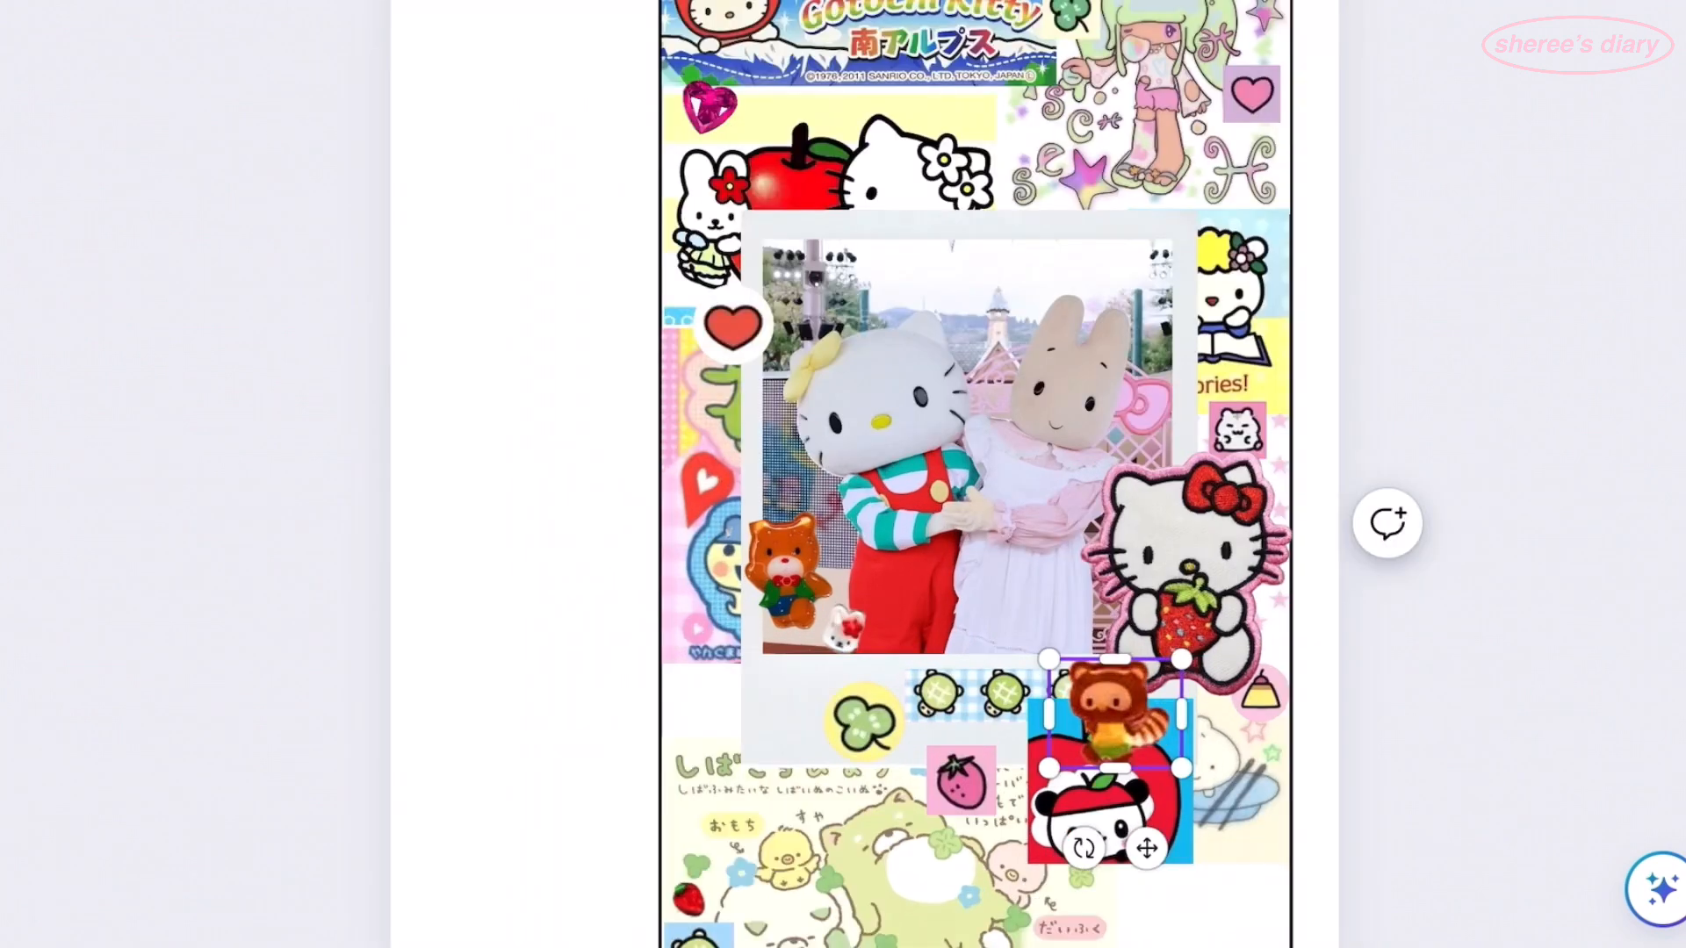
drag(1147, 573, 1368, 676)
drag(1368, 862, 1425, 853)
drag(1549, 746, 1489, 725)
key(Escape)
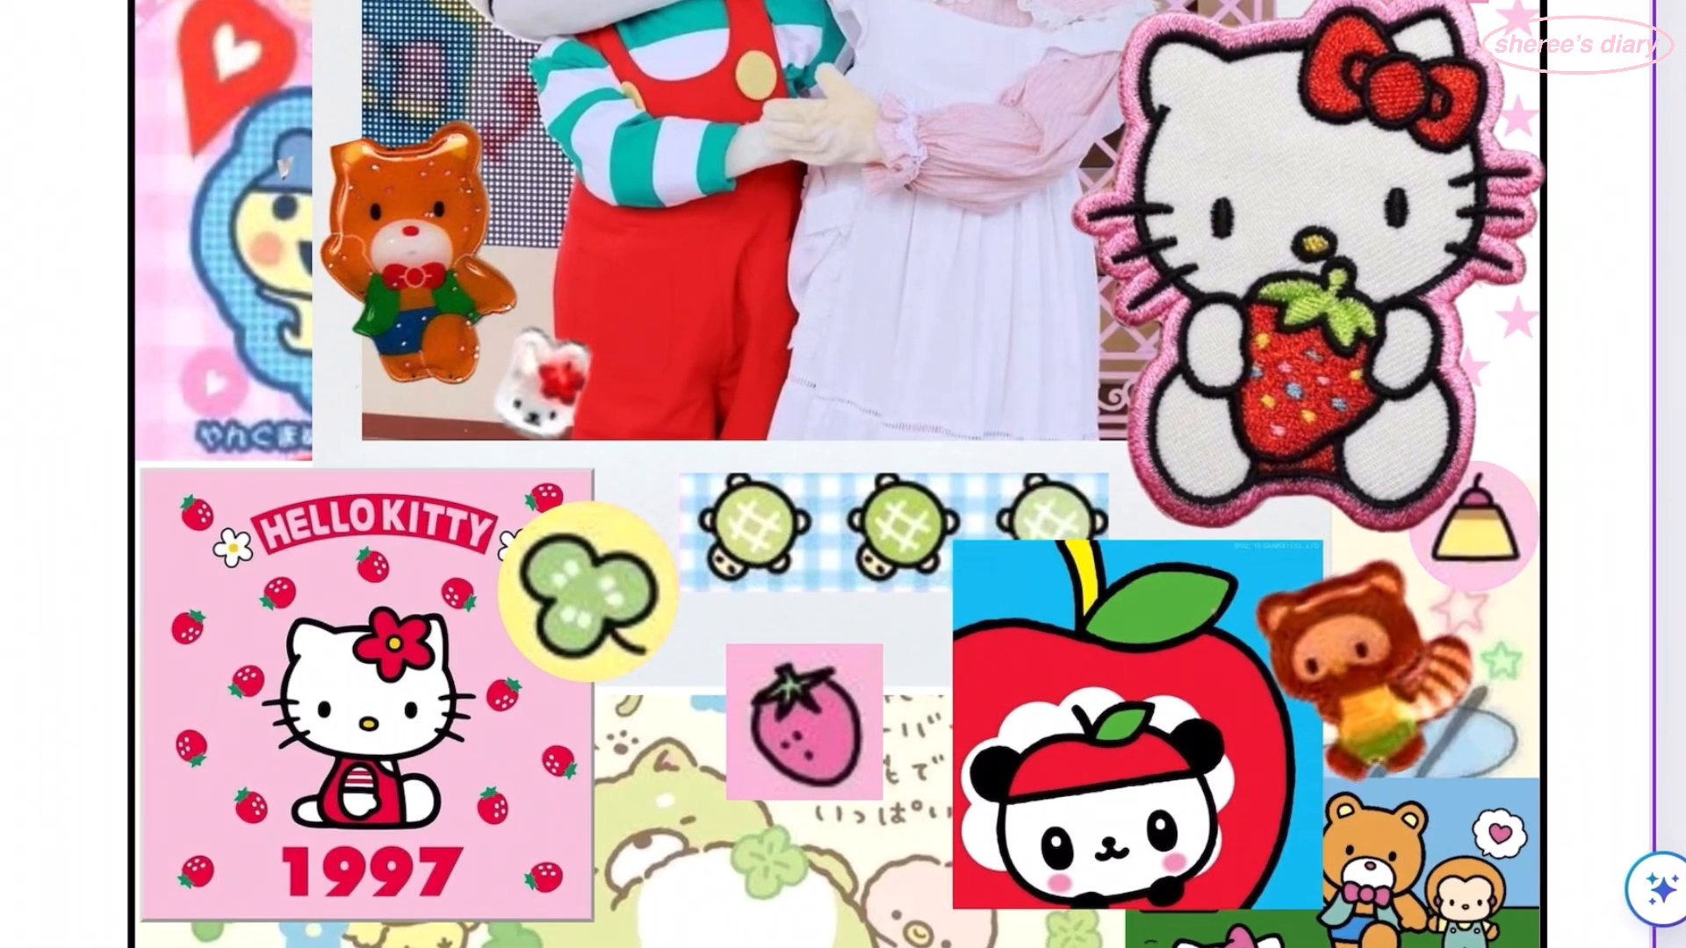
- Add the square crystal gem, shrink it to a tiny sticker, and place it at the strawberry square's upper-left corner
scroll(1101, 727, down, 6)
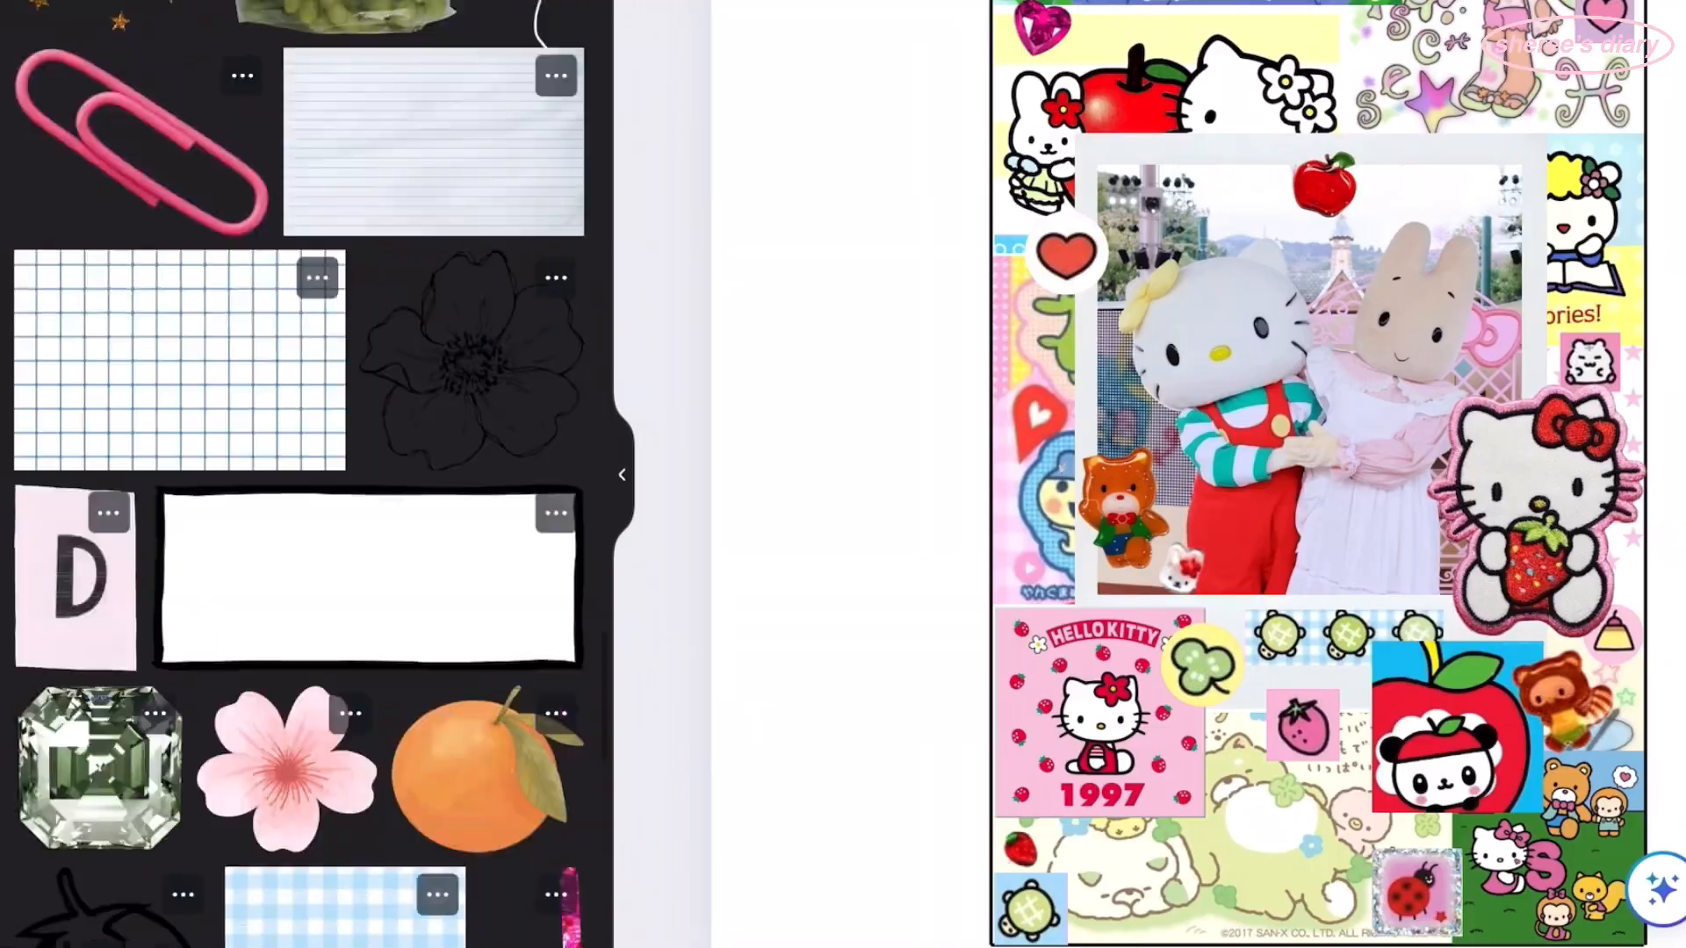
scroll(299, 474, down, 10)
click(266, 801)
click(622, 475)
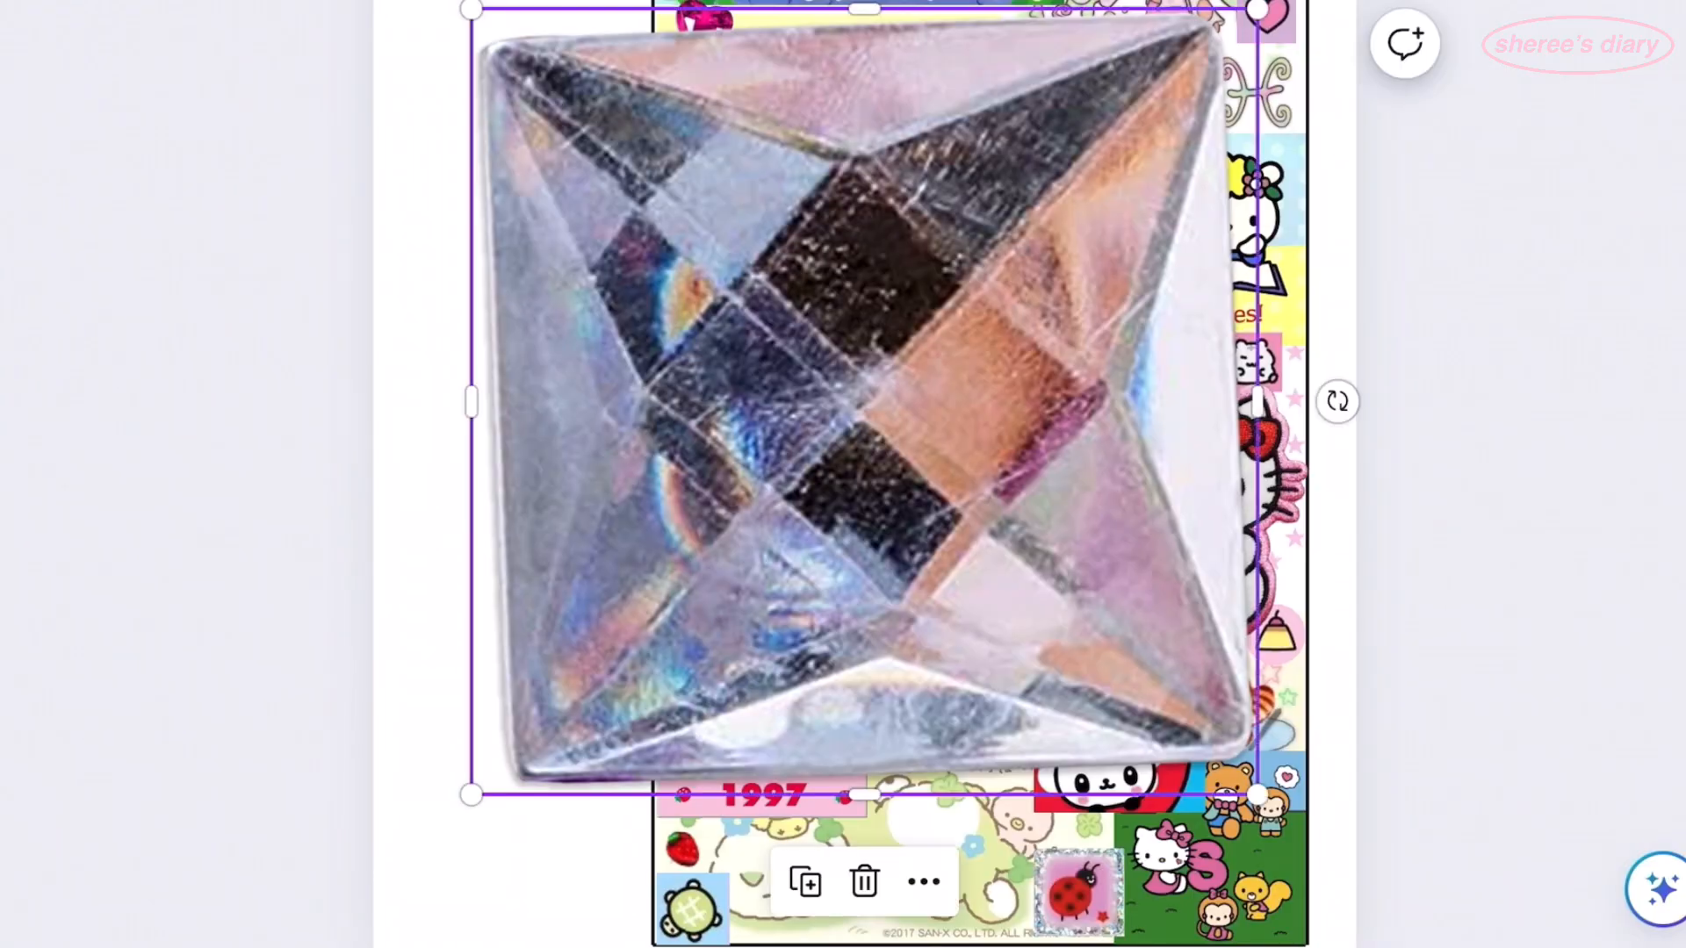
drag(1254, 795, 822, 645)
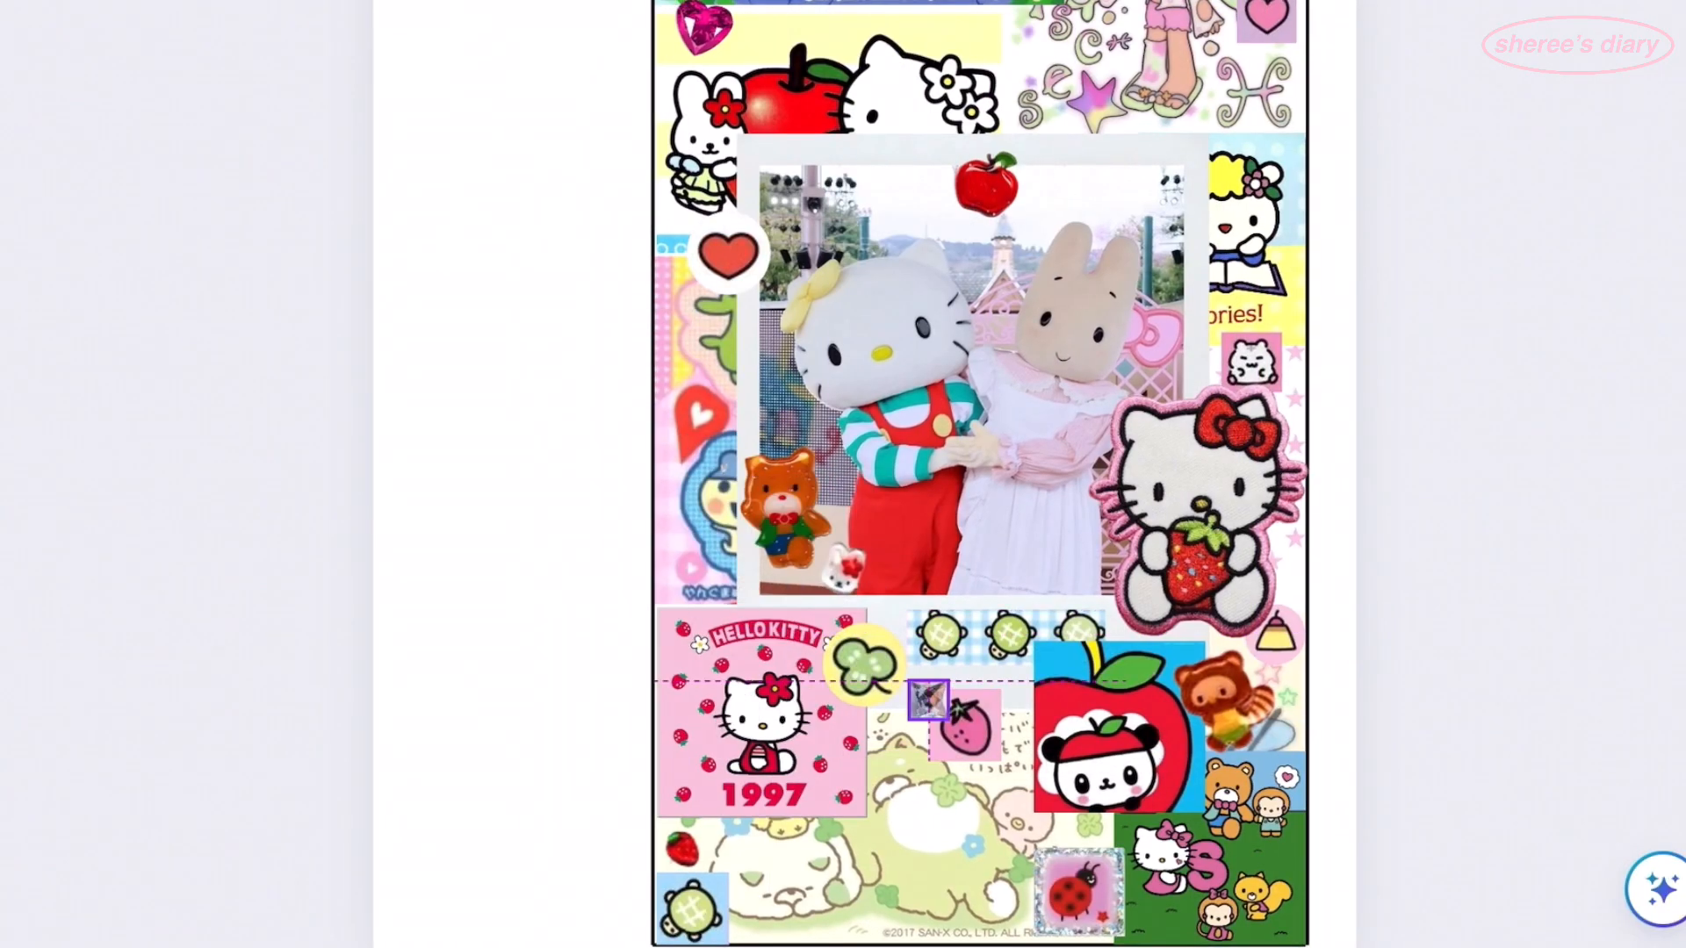
scroll(956, 790, up, 3)
scroll(956, 492, down, 3)
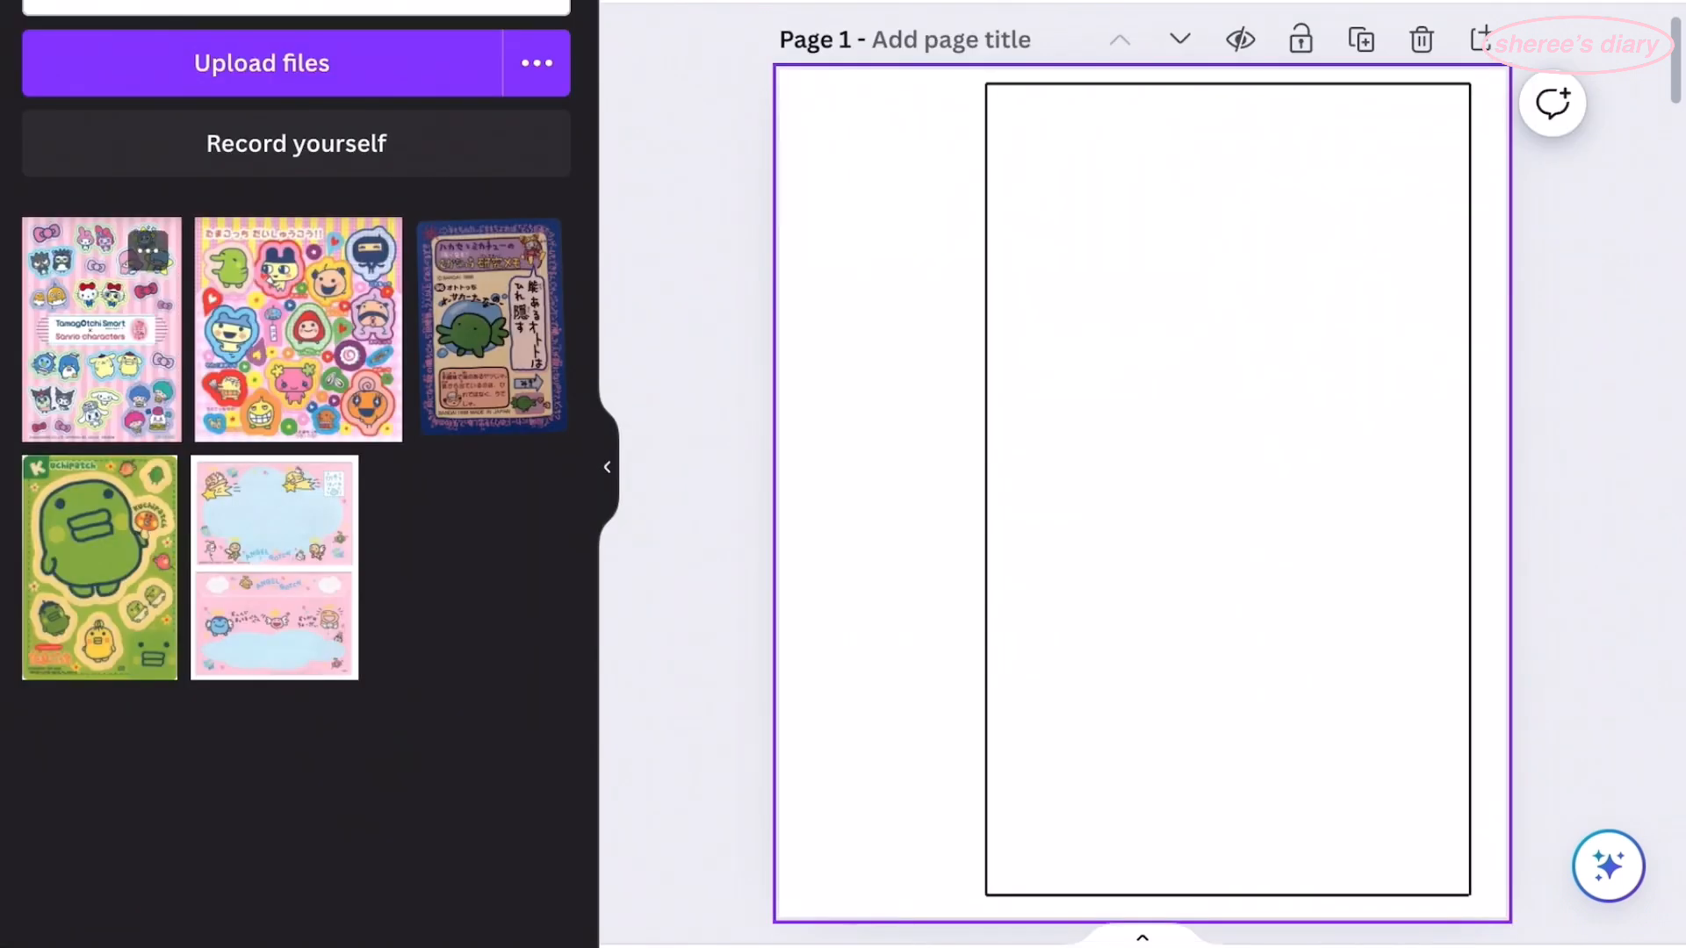
- Start the next empty cover by placing the Tamagotchi Smart x Sanrio characters sheet in the frame's upper-left corner
click(101, 330)
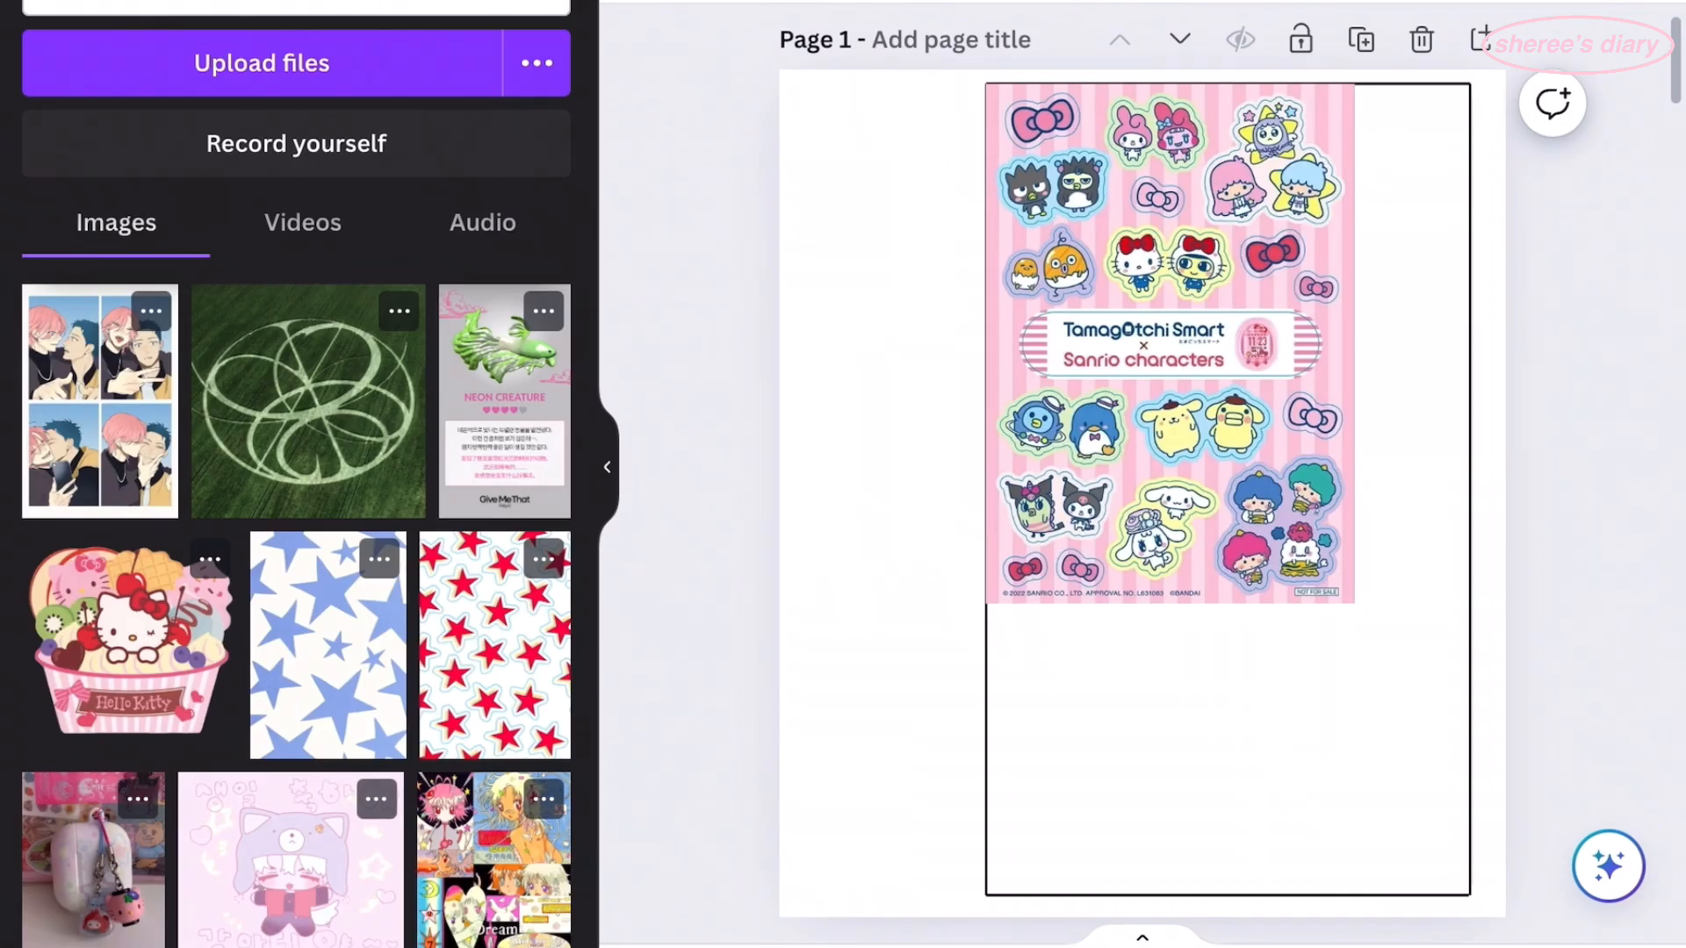
- Search the uploaded images for "kitty" and add the blue checkered Hello Kitty character picture
text(kitty)
key(Return)
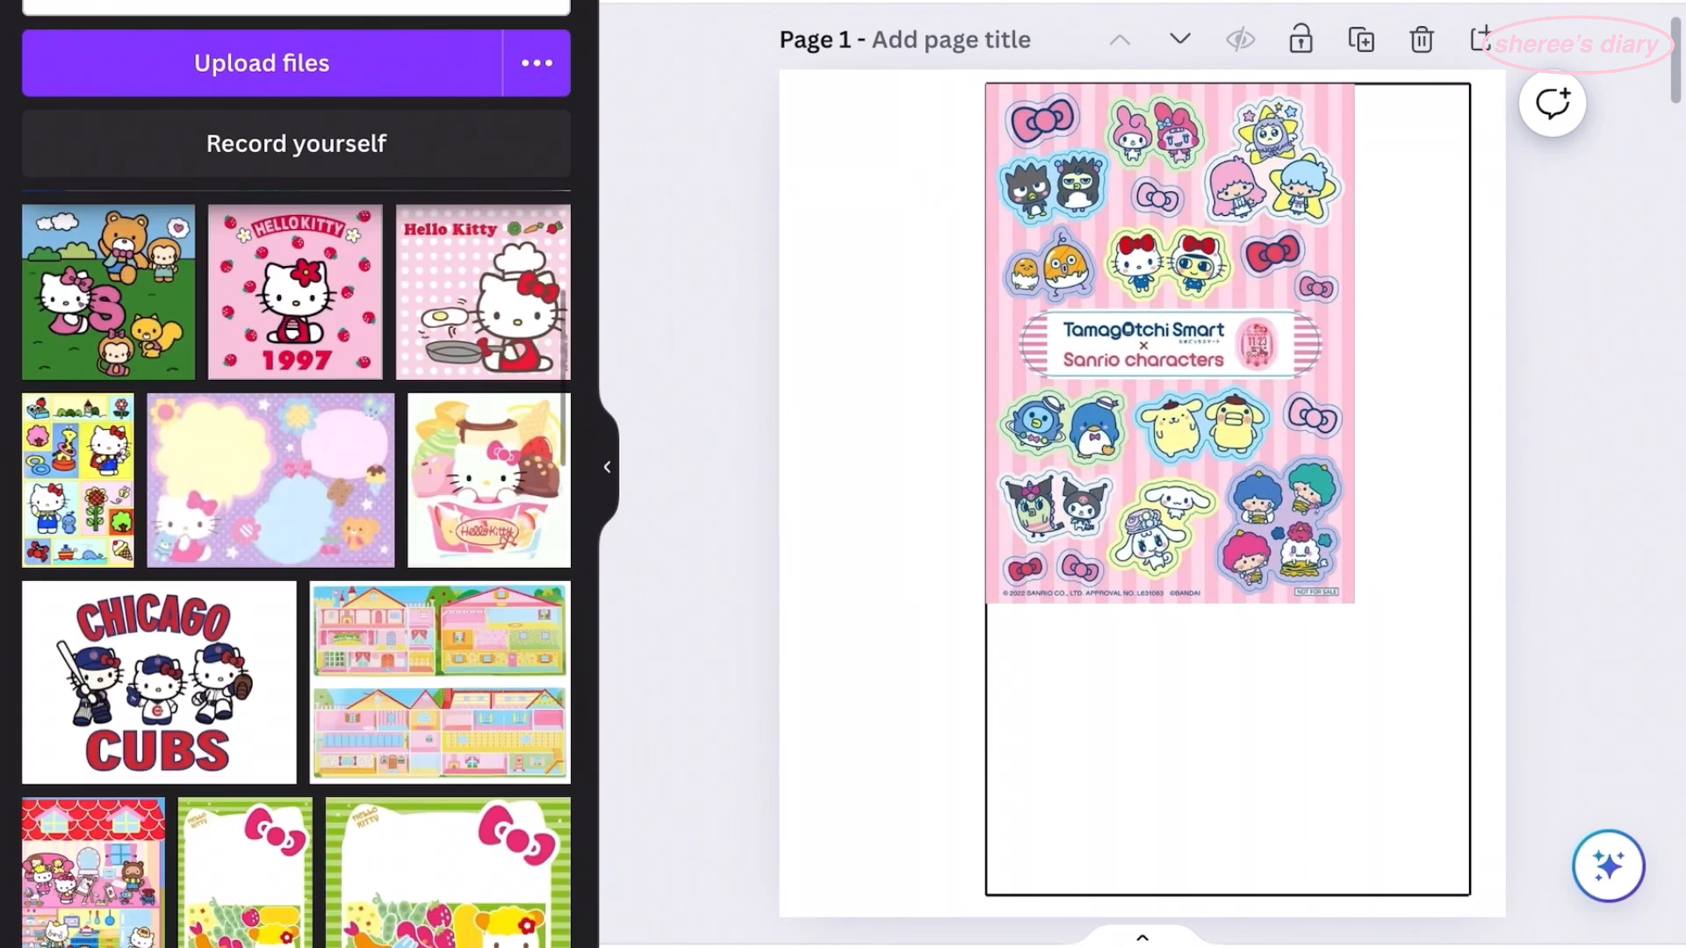
scroll(296, 570, down, 5)
click(471, 329)
- Crop the blue checkered Hello Kitty picture to a six-square block, enlarge it, and place it in the frame's lower-right corner
drag(971, 621, 1167, 820)
drag(714, 593, 850, 594)
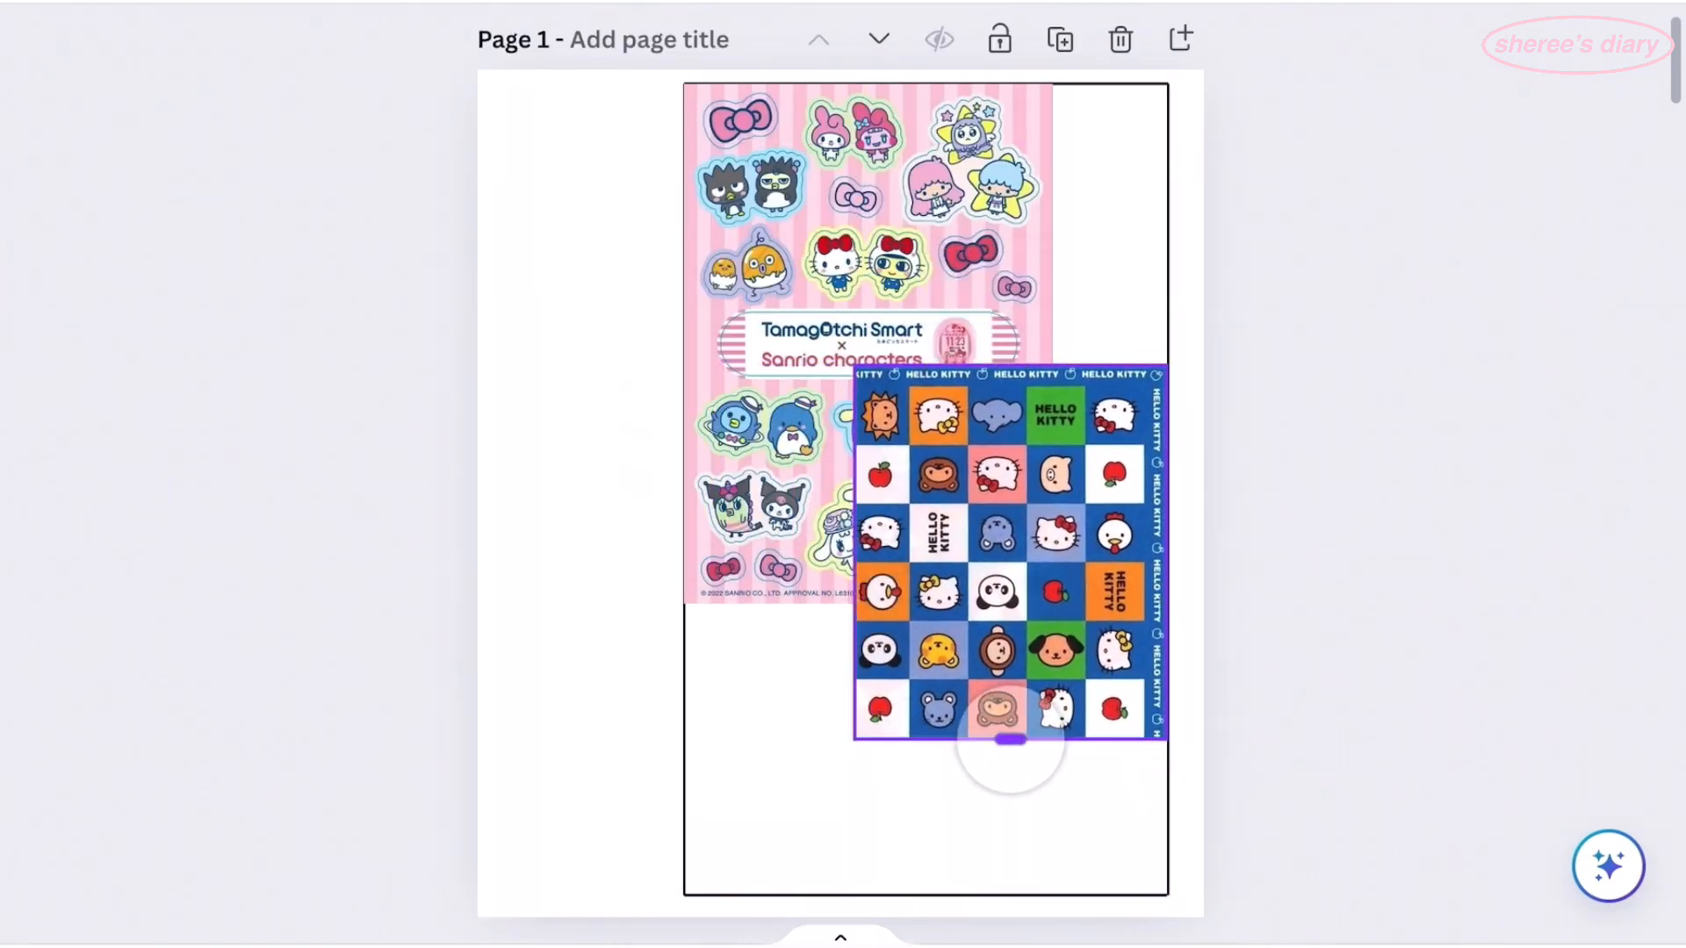
drag(1167, 551, 1037, 551)
drag(941, 364, 942, 621)
drag(1028, 736, 1129, 802)
drag(992, 714, 1028, 806)
- Set the page background to the dark navy blue picked from the photo colors
click(579, 439)
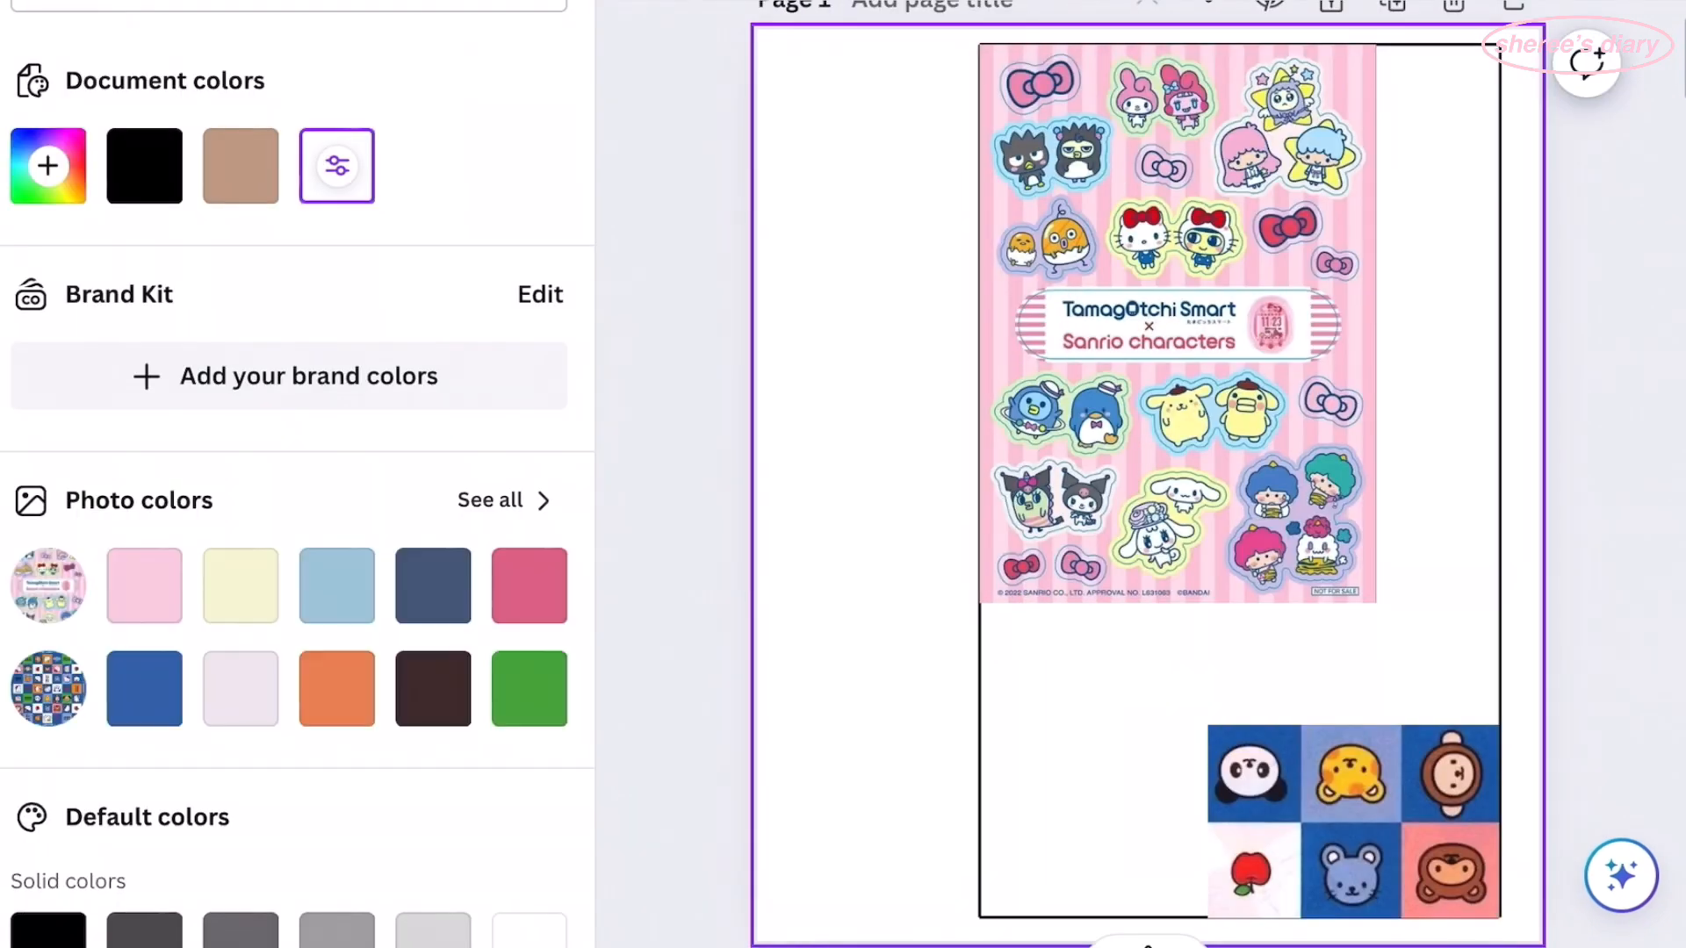
click(525, 511)
click(242, 372)
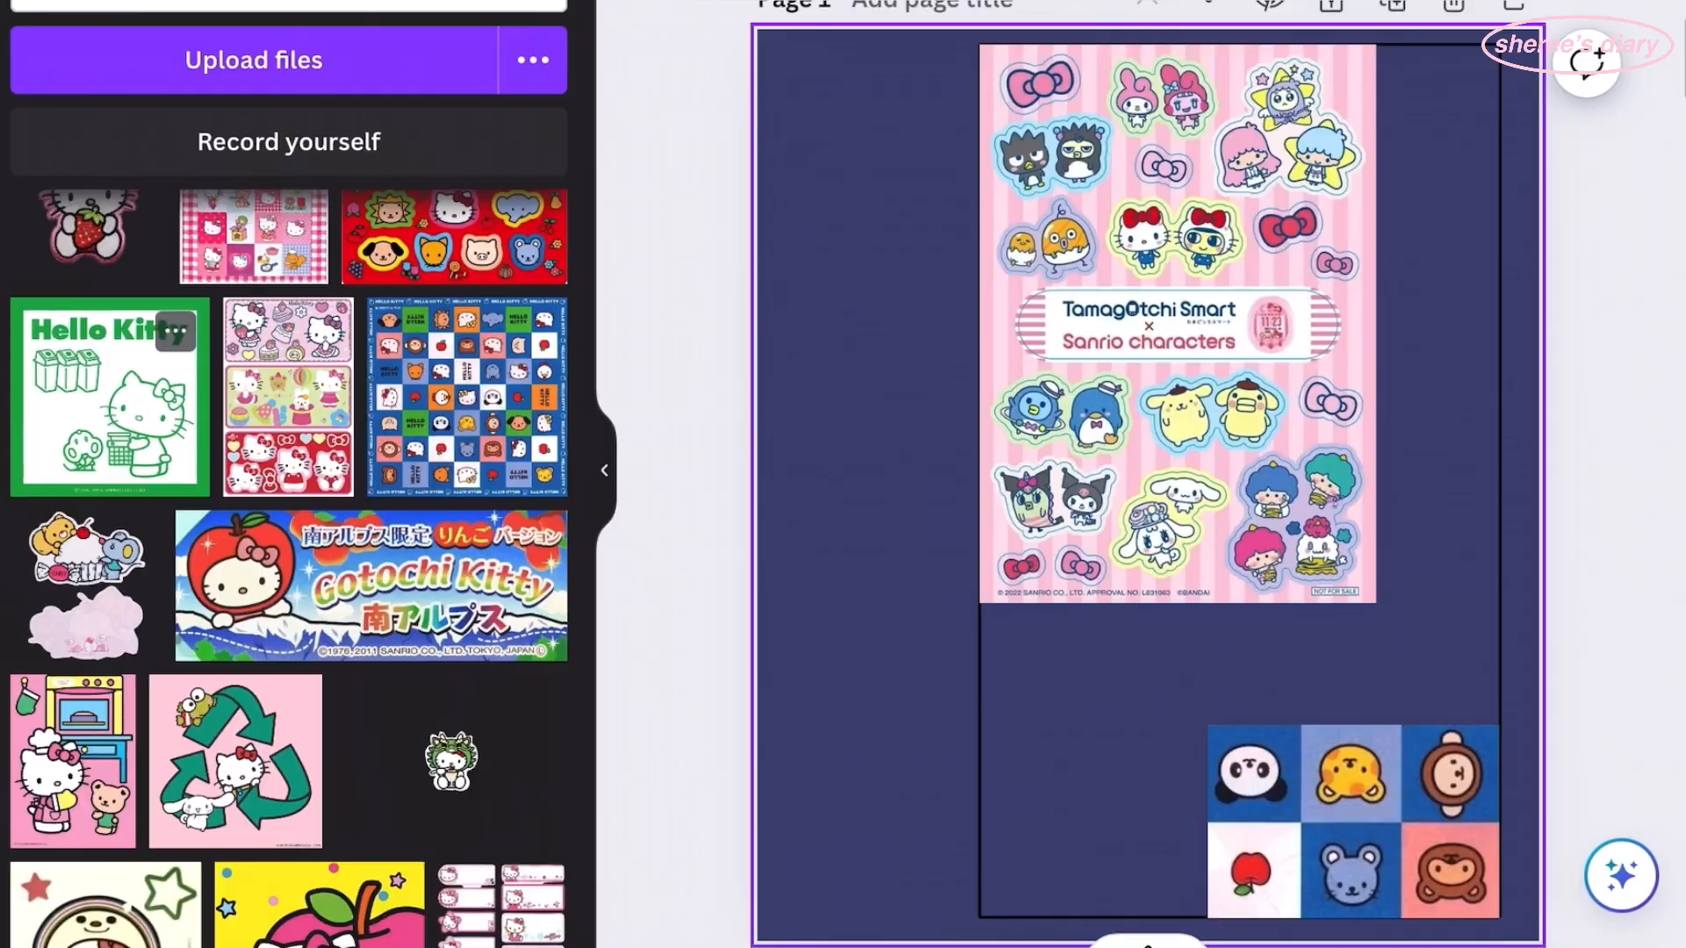
- Add the green-bordered Hello Kitty picture and fit it into the frame's lower-left corner beside the checkered block
click(112, 395)
drag(841, 485, 786, 792)
scroll(853, 818, up, 3)
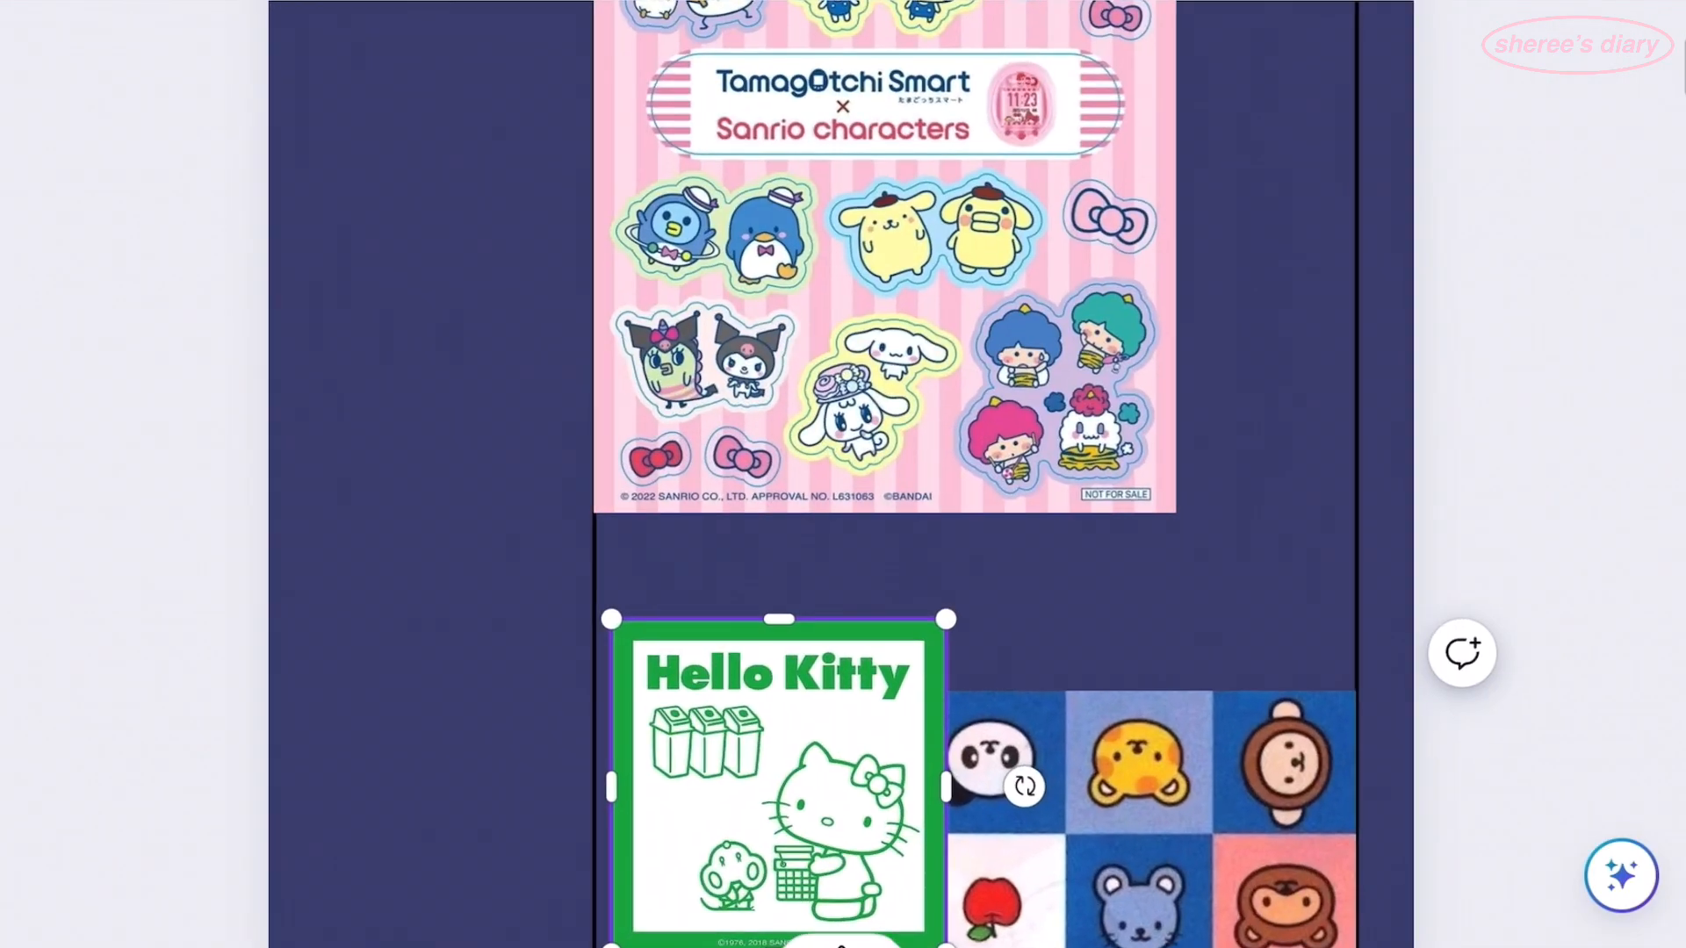
scroll(854, 818, down, 1)
click(1141, 736)
click(1141, 492)
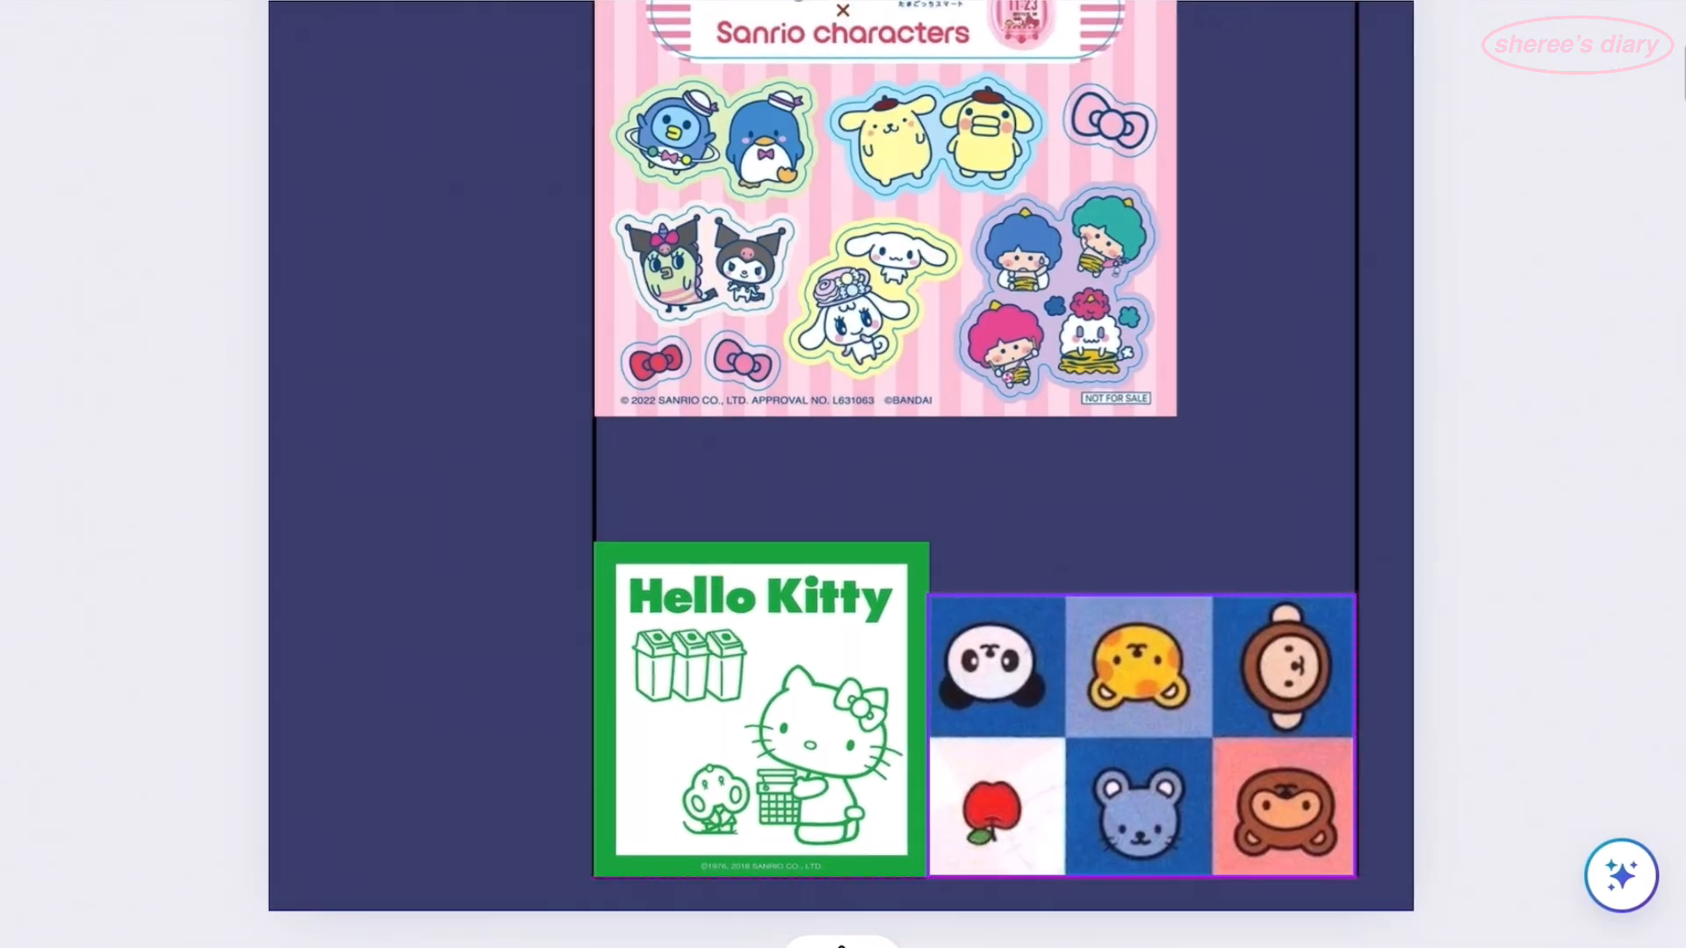
- Enlarge the Tamagotchi Smart x Sanrio characters sheet toward the frame's right edge and the pictures below it
scroll(878, 439, up, 2)
click(878, 351)
drag(1175, 546, 1216, 651)
- Add the pink Sanrio heart picture from the uploads and place it across the Tamagotchi sheet's lower-right corner and the checkered block
scroll(1217, 652, down, 3)
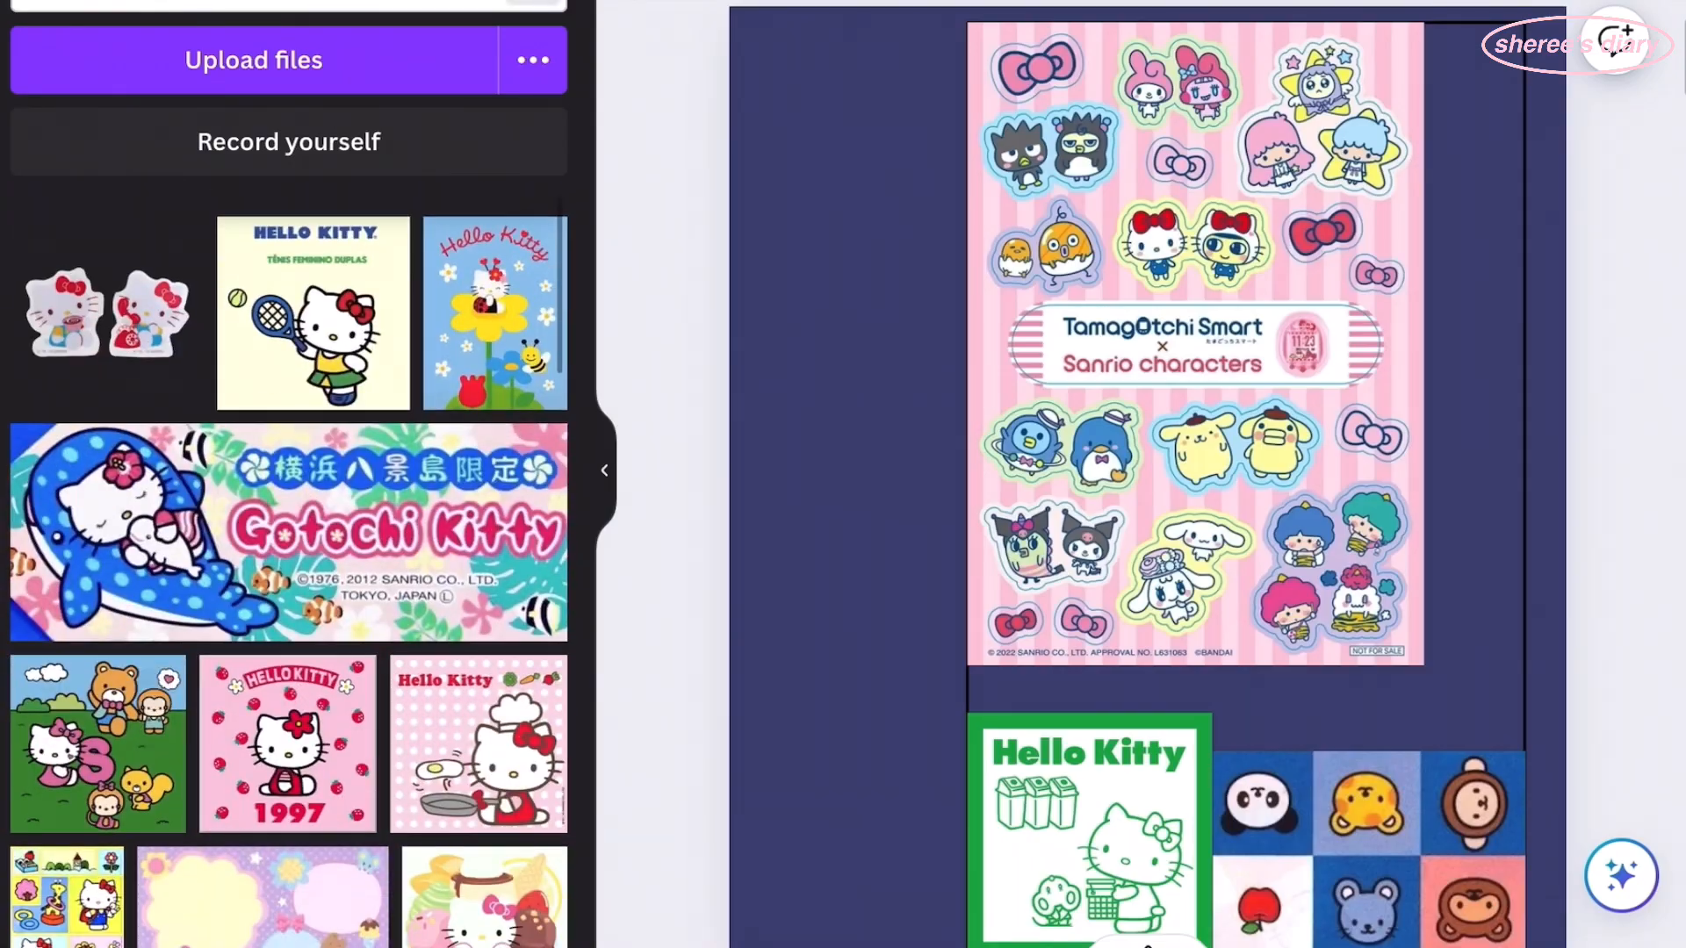
scroll(288, 597, down, 10)
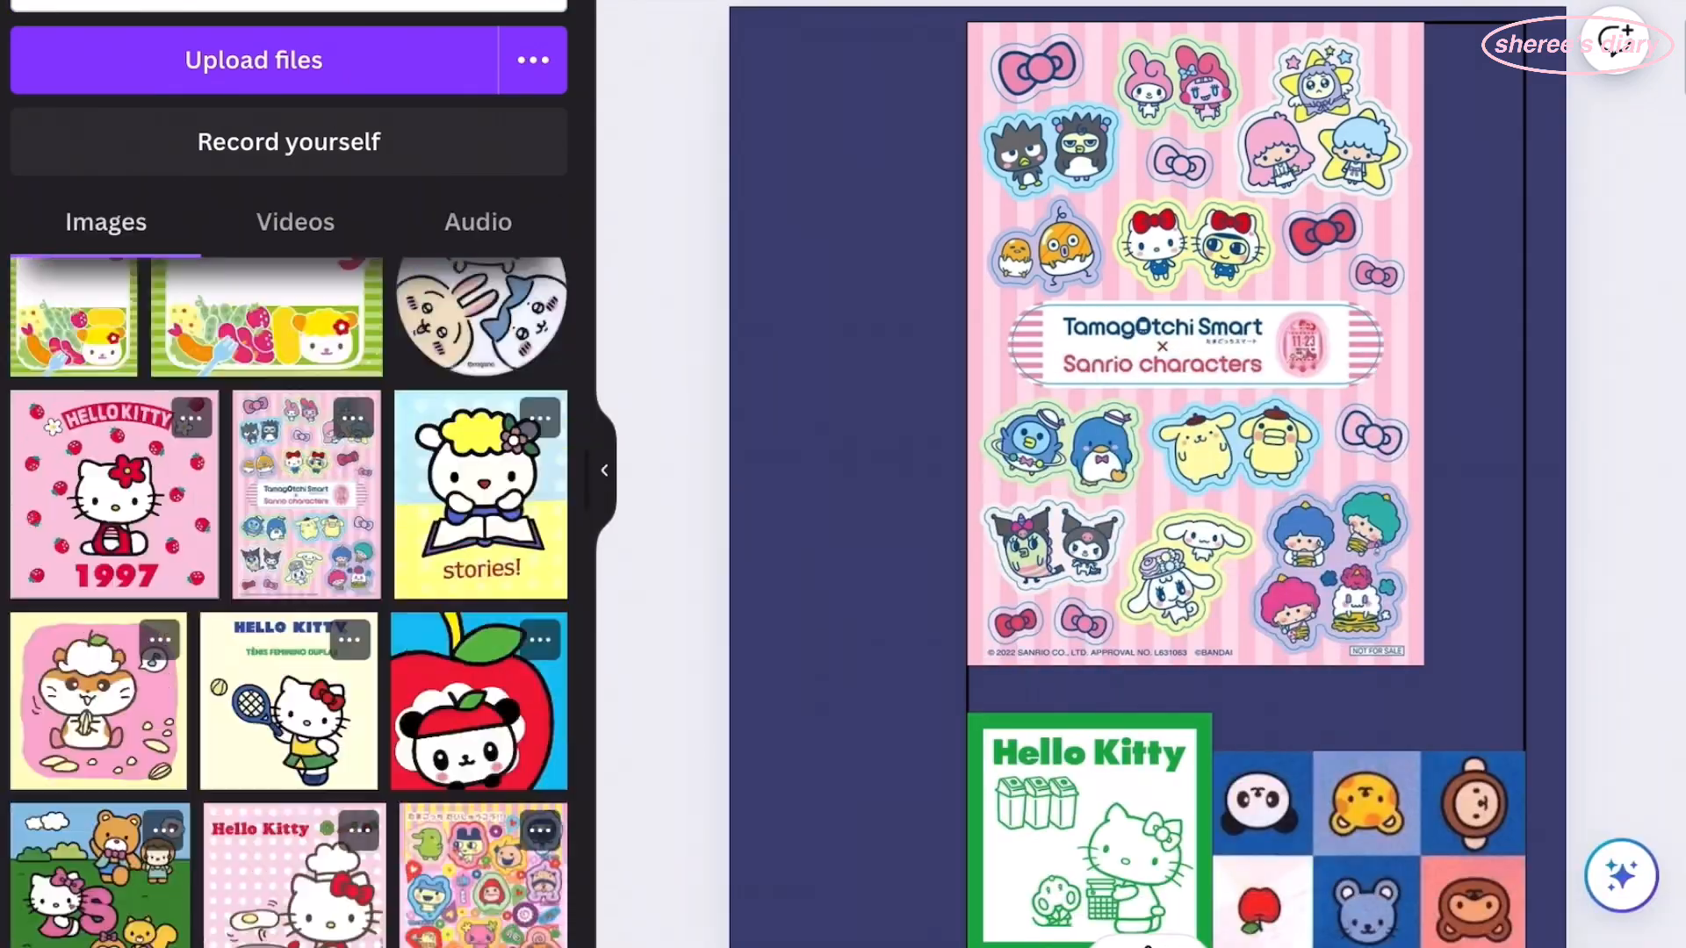
scroll(288, 597, down, 6)
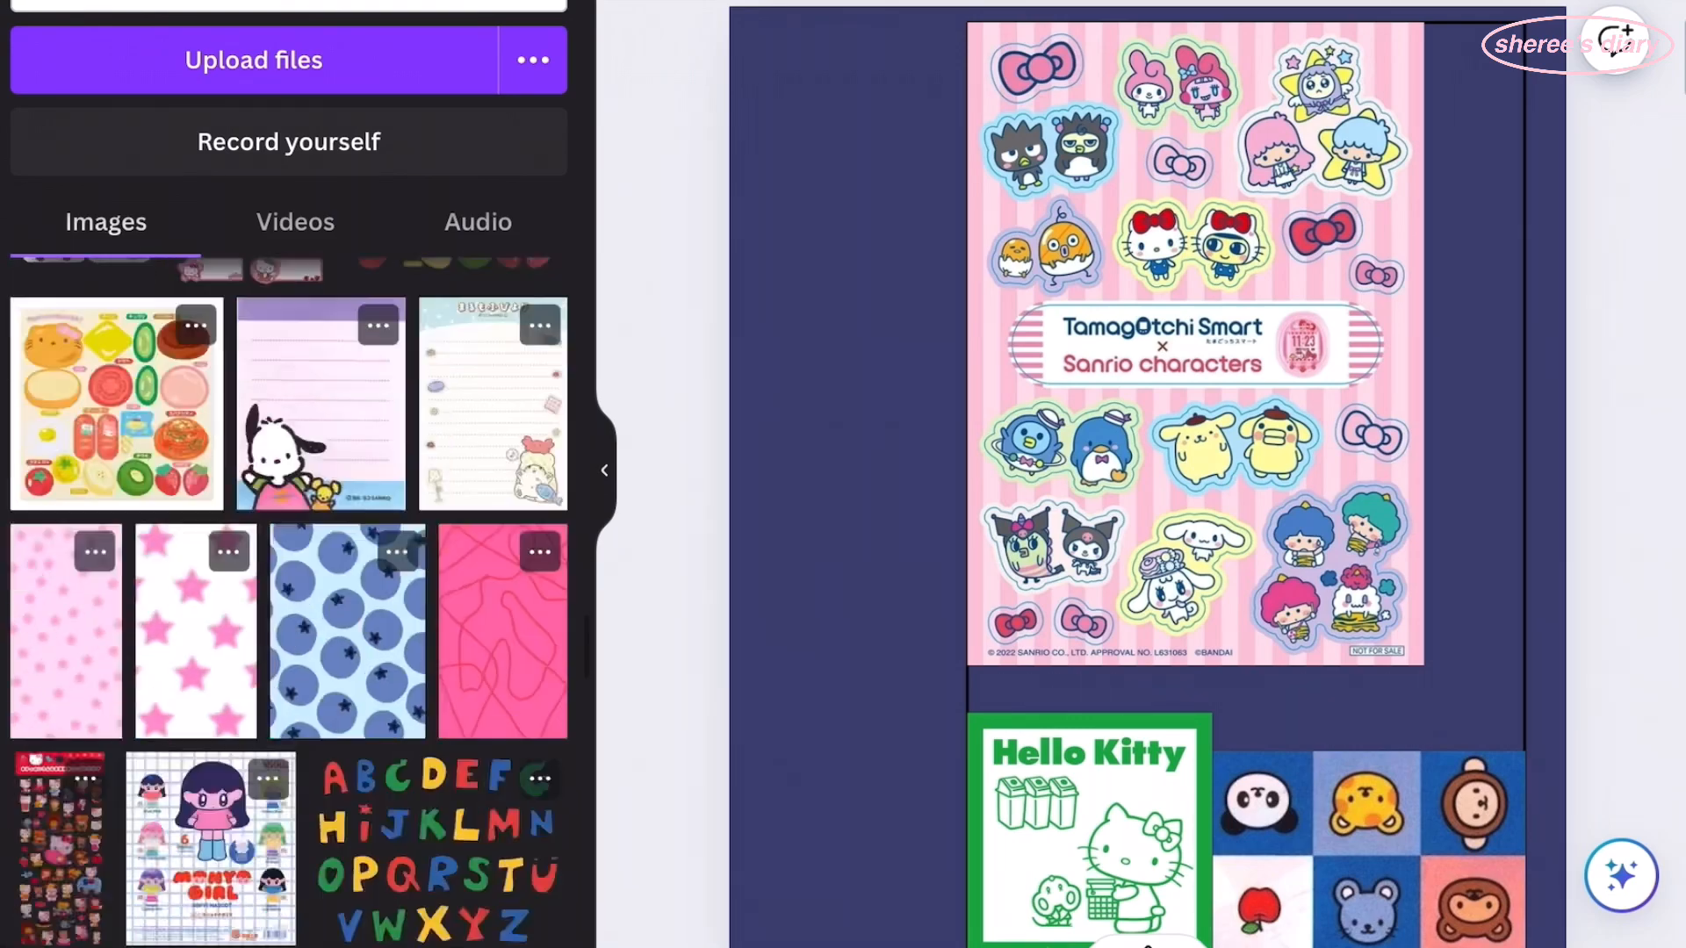
click(101, 439)
drag(1157, 494, 1021, 676)
scroll(1021, 676, down, 1)
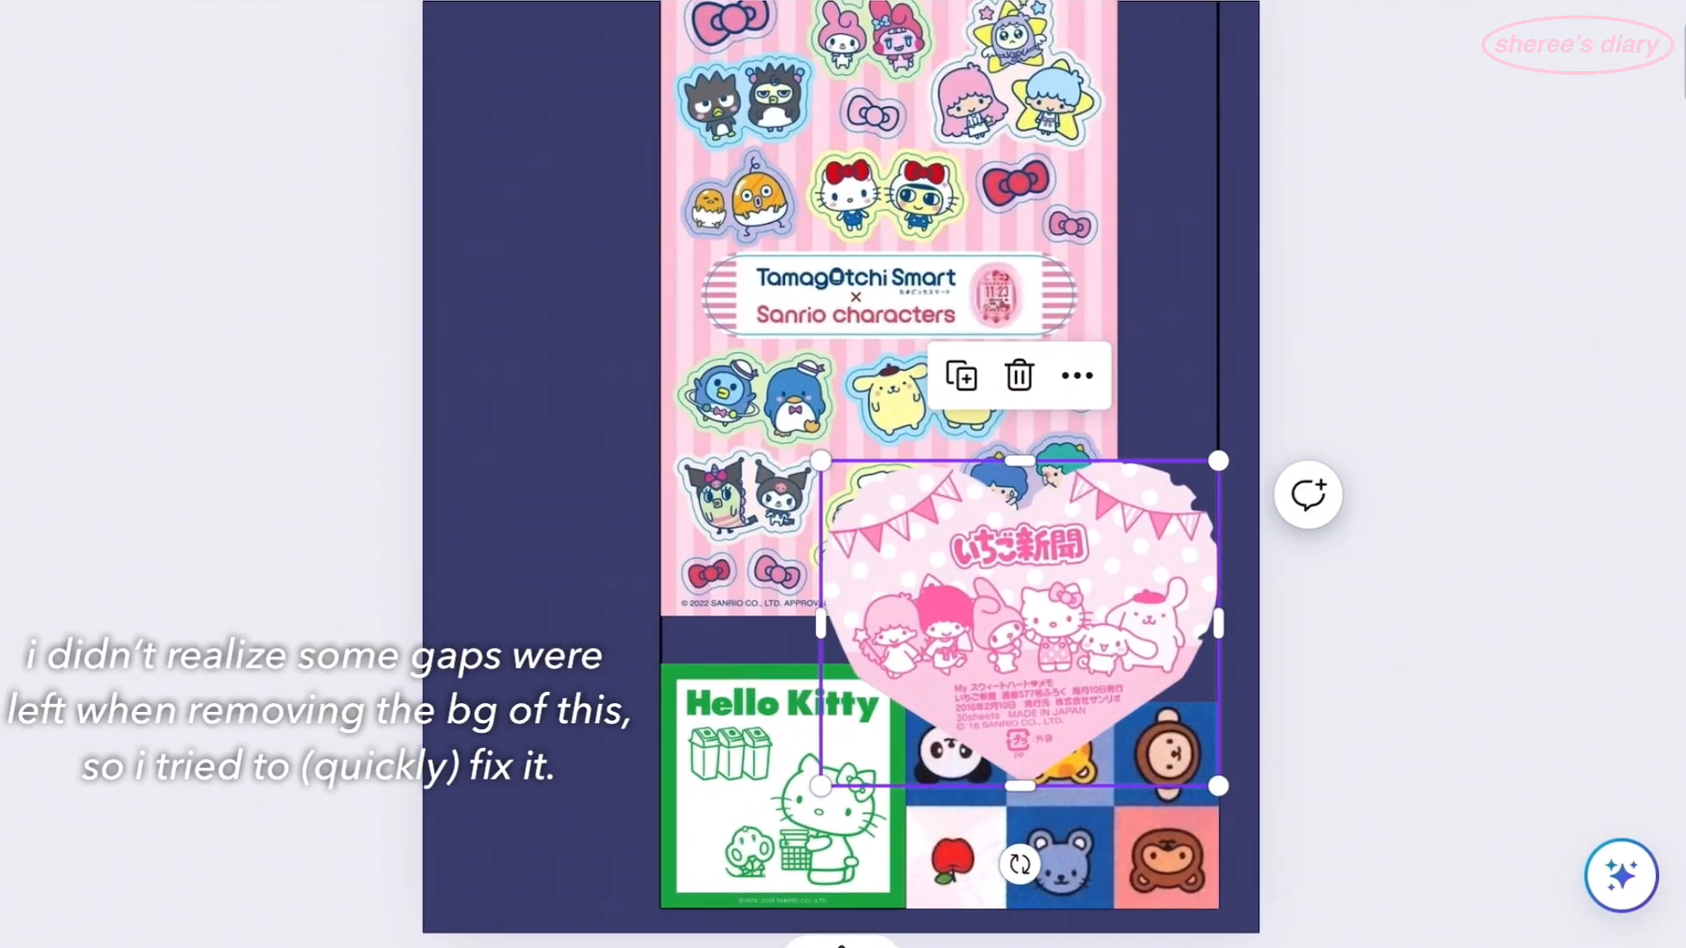
scroll(922, 638, up, 5)
drag(992, 614, 989, 650)
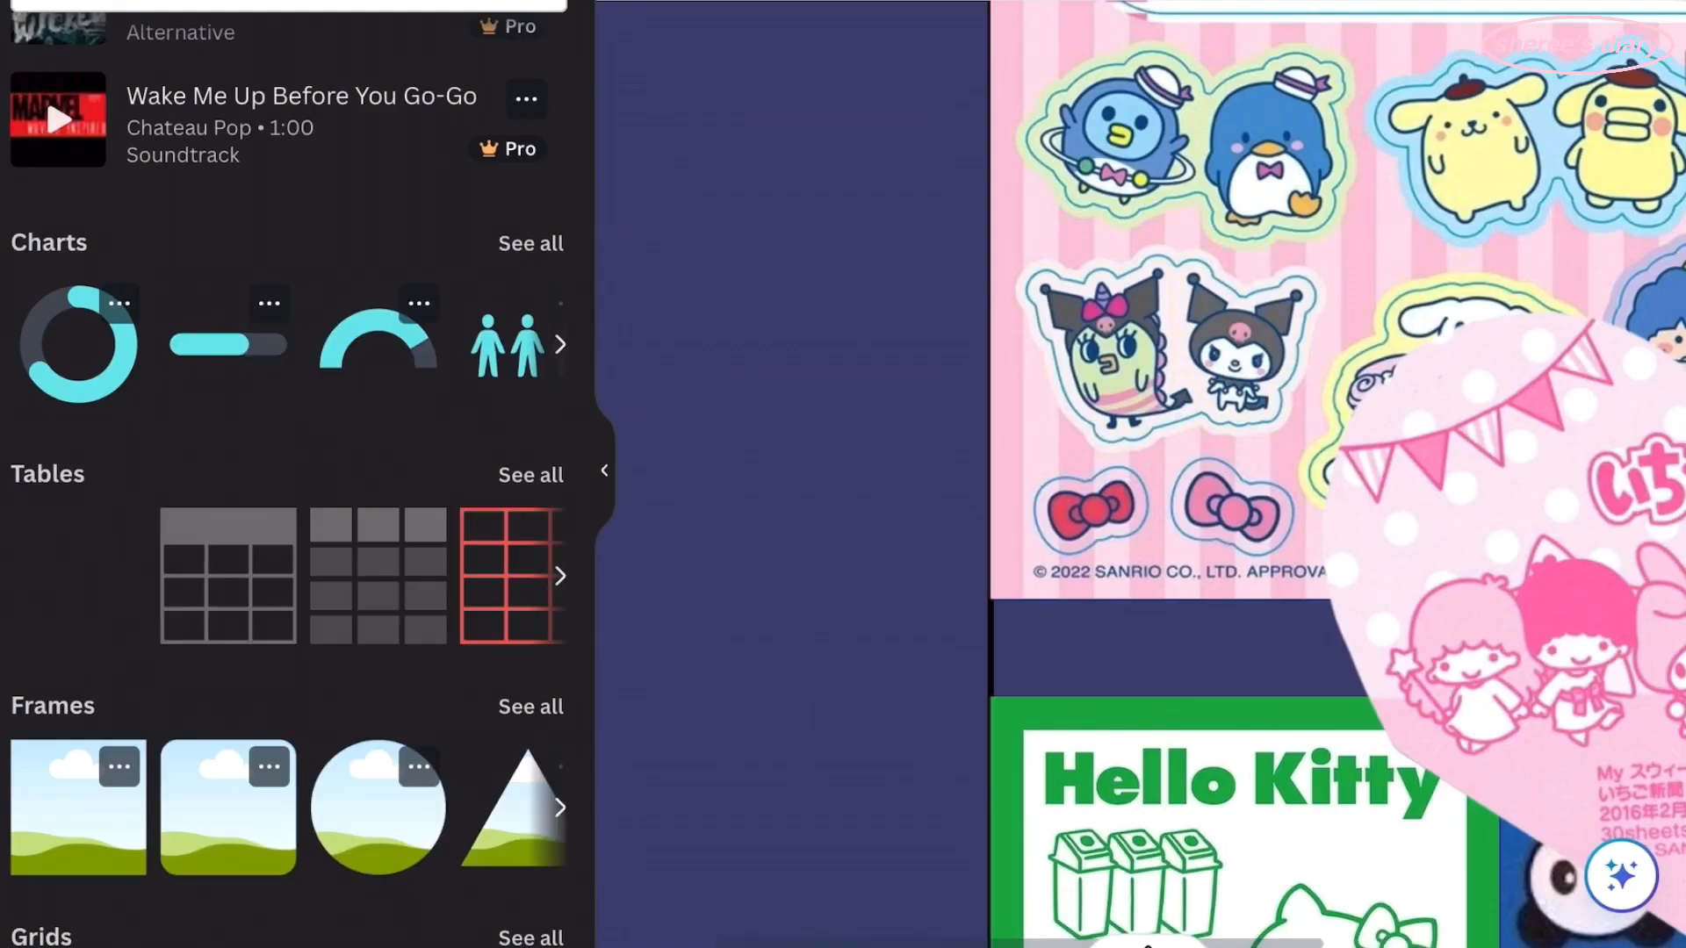
- Add a white circle shape and place it over the gap at the pink heart's upper-right edge
scroll(288, 492, up, 10)
click(494, 468)
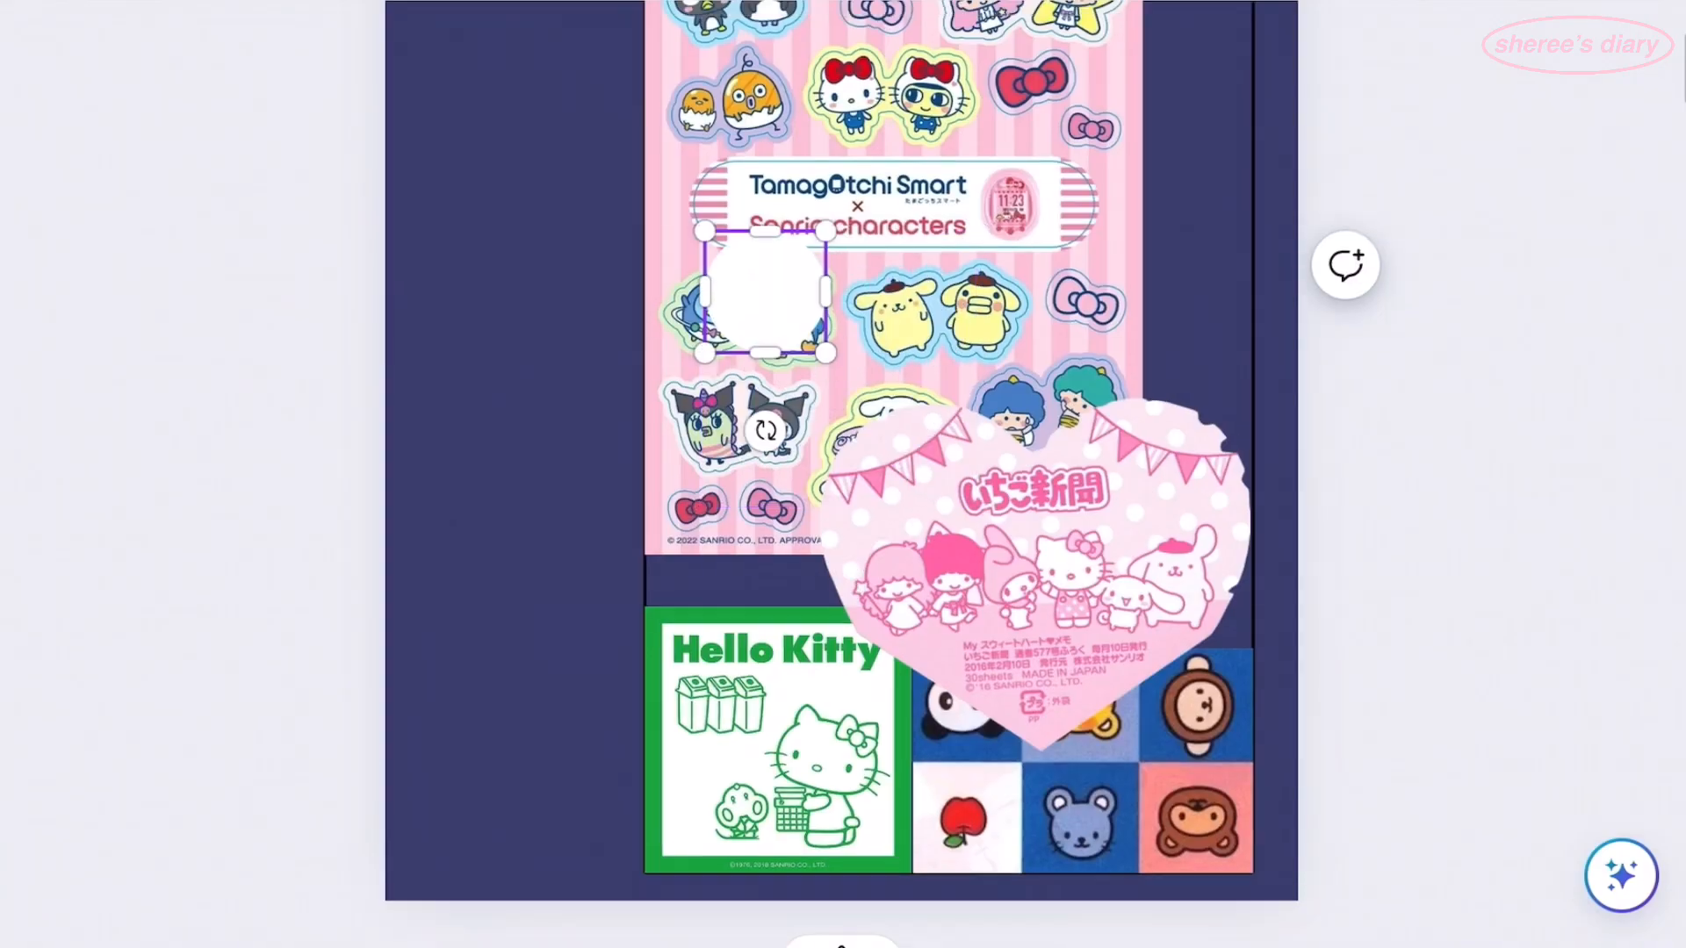
scroll(841, 237, up, 5)
drag(544, 287, 1413, 663)
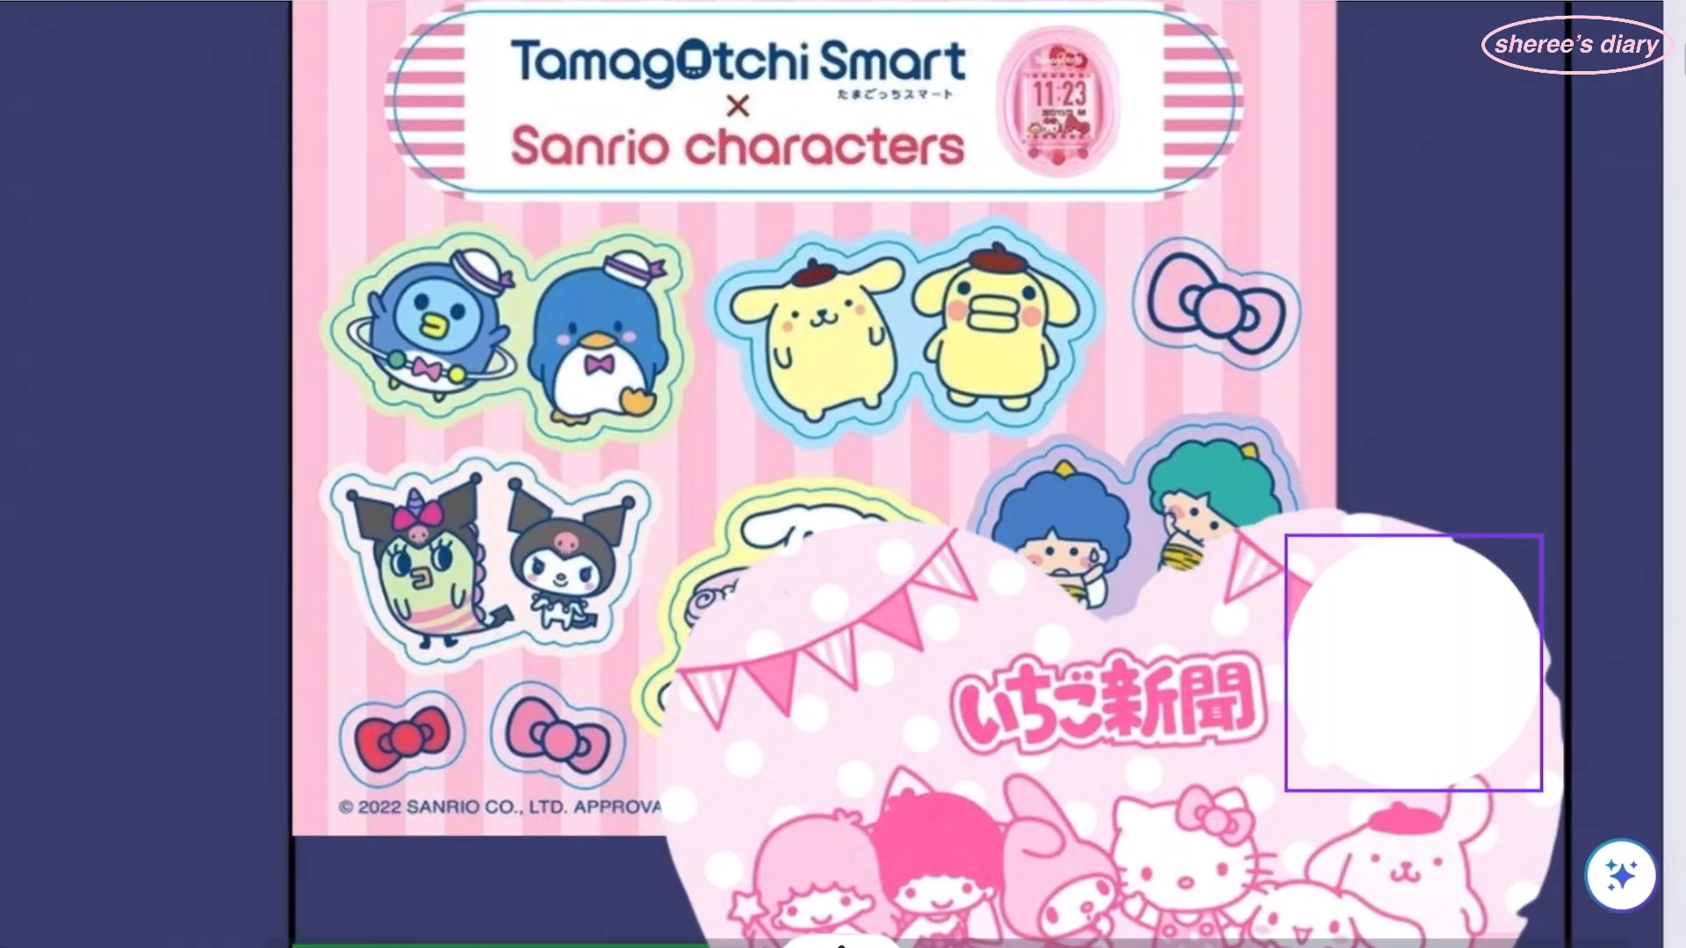
- Bring the pink heart to the front so the white circle fills the gap from behind
scroll(1142, 615, up, 3)
click(1009, 817)
click(940, 120)
click(1025, 359)
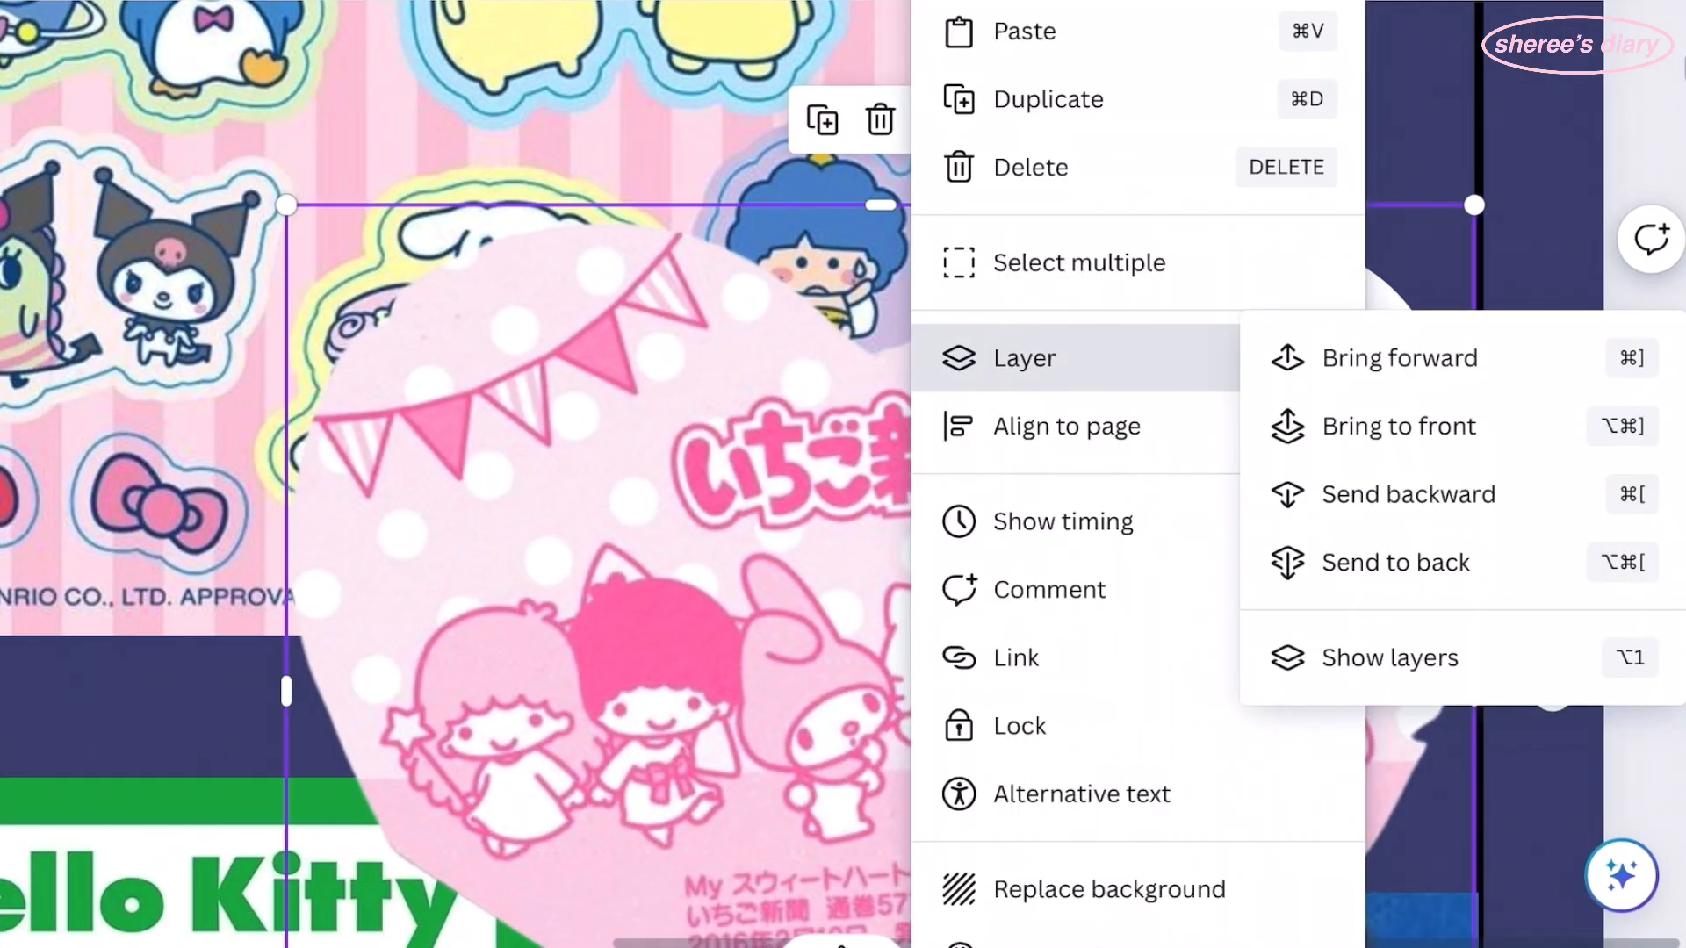
click(1398, 426)
- Place a second white circle over the gap at the heart's lower-right edge and adjust its layering
drag(880, 614, 885, 622)
scroll(885, 621, down, 1)
click(1644, 526)
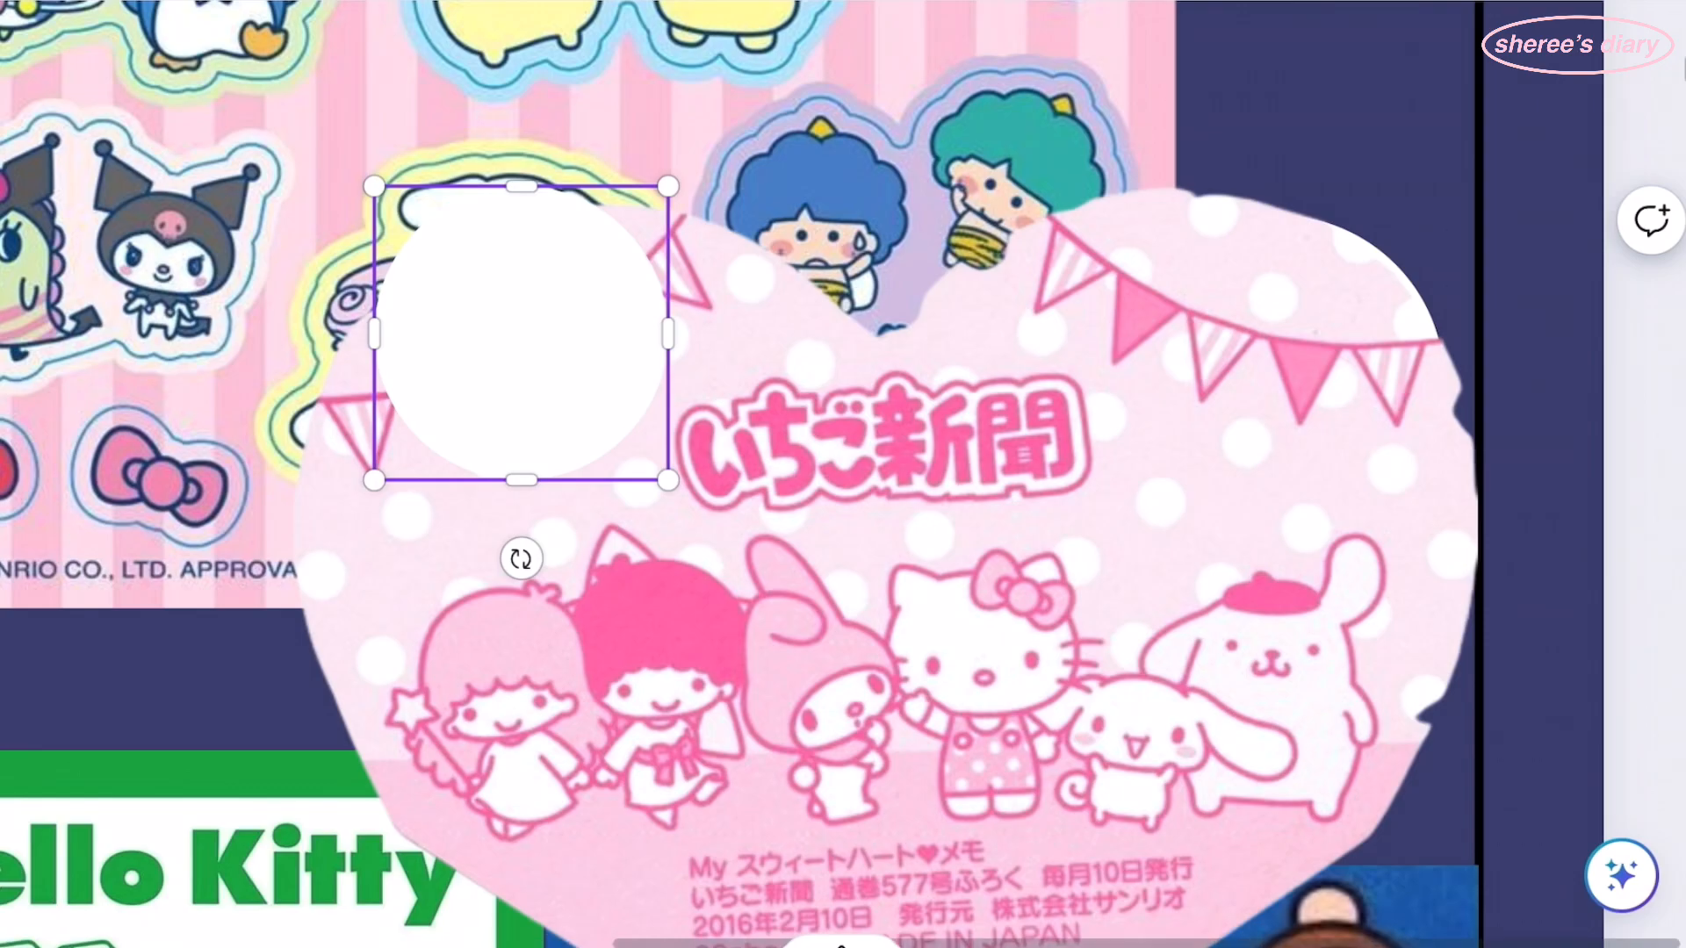
drag(412, 224, 1406, 635)
click(1514, 598)
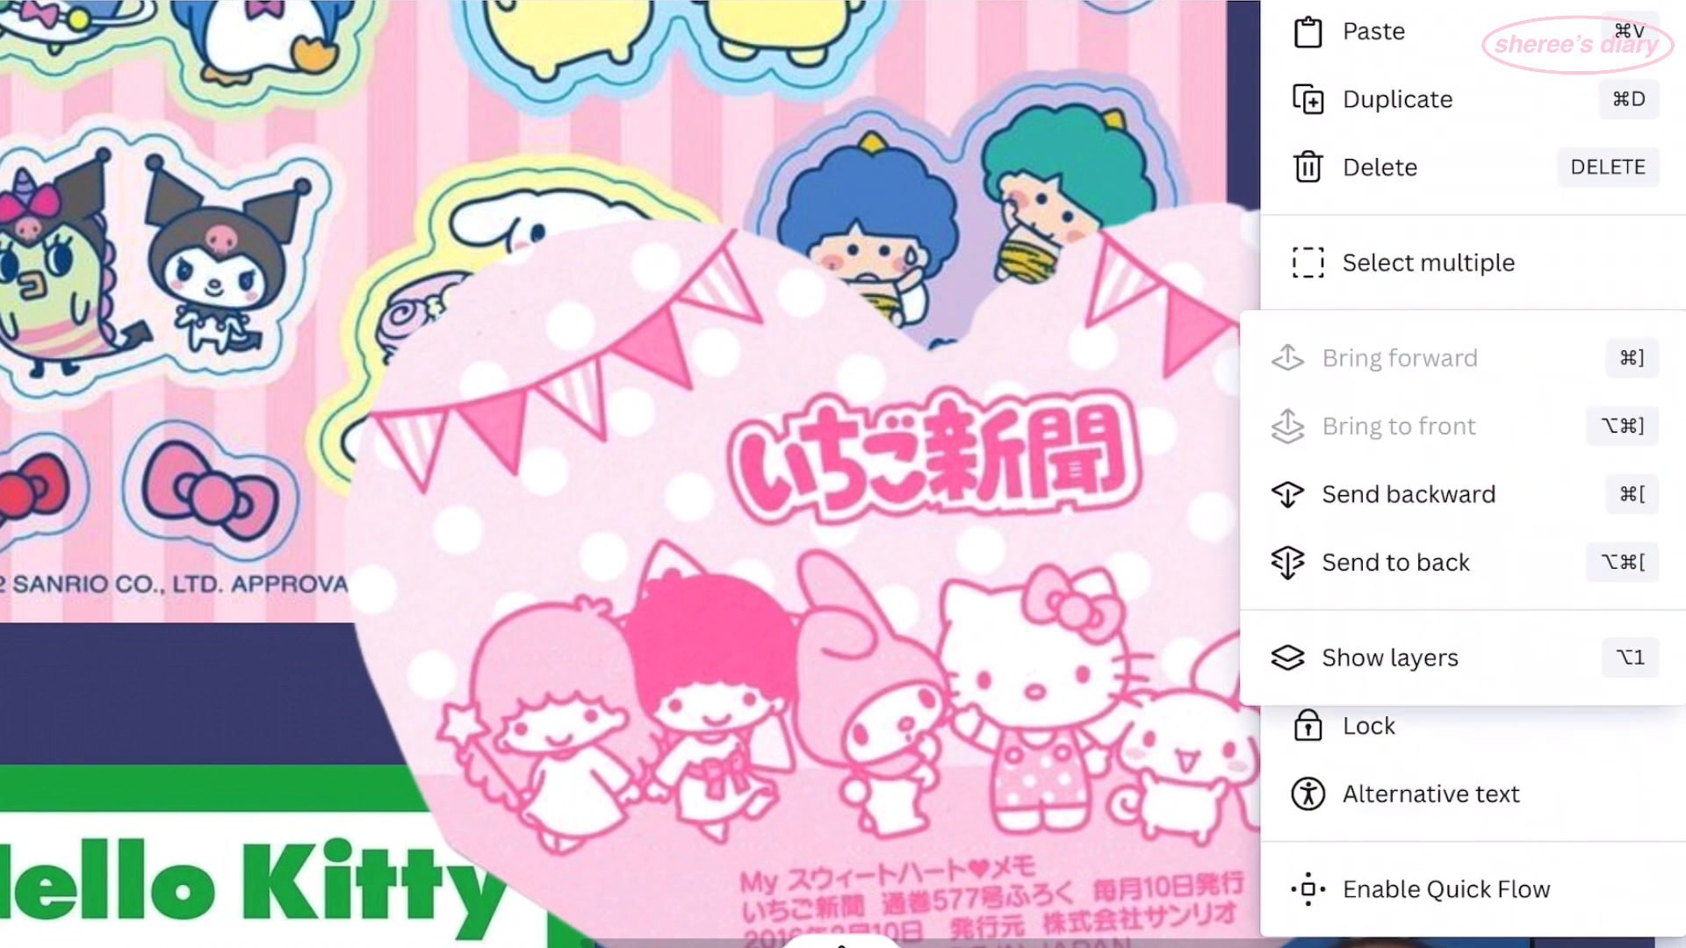
click(1396, 100)
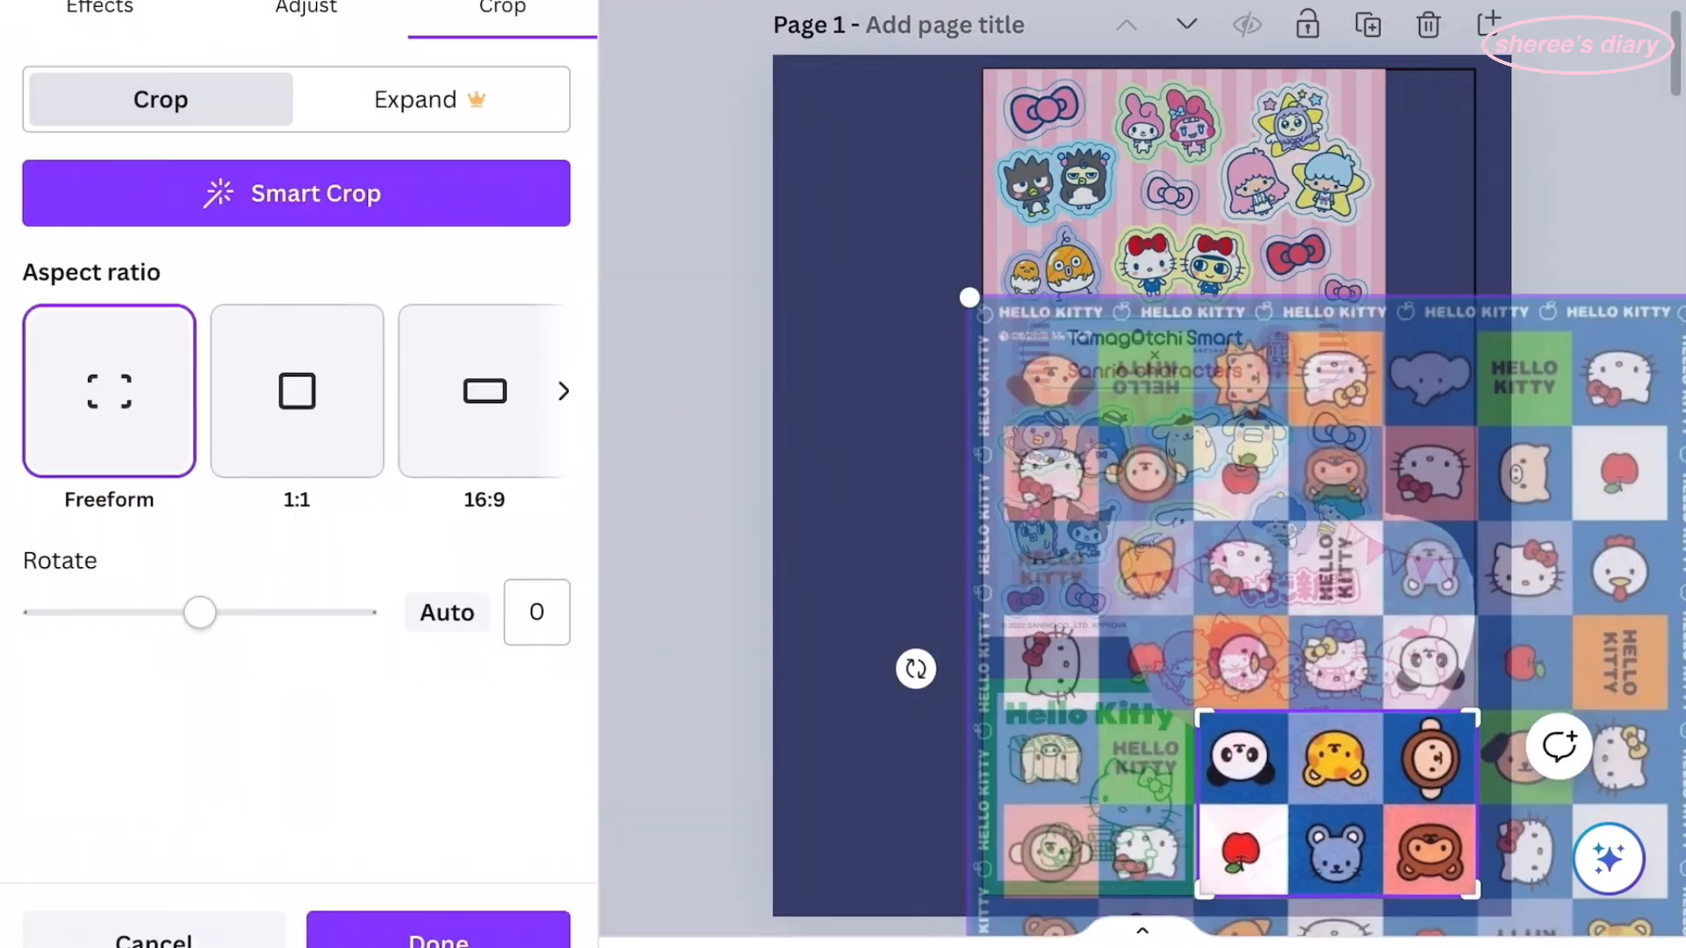
- Shift the checkered picture upward inside its crop to show a lower set of squares
drag(1337, 777, 1345, 718)
key(Return)
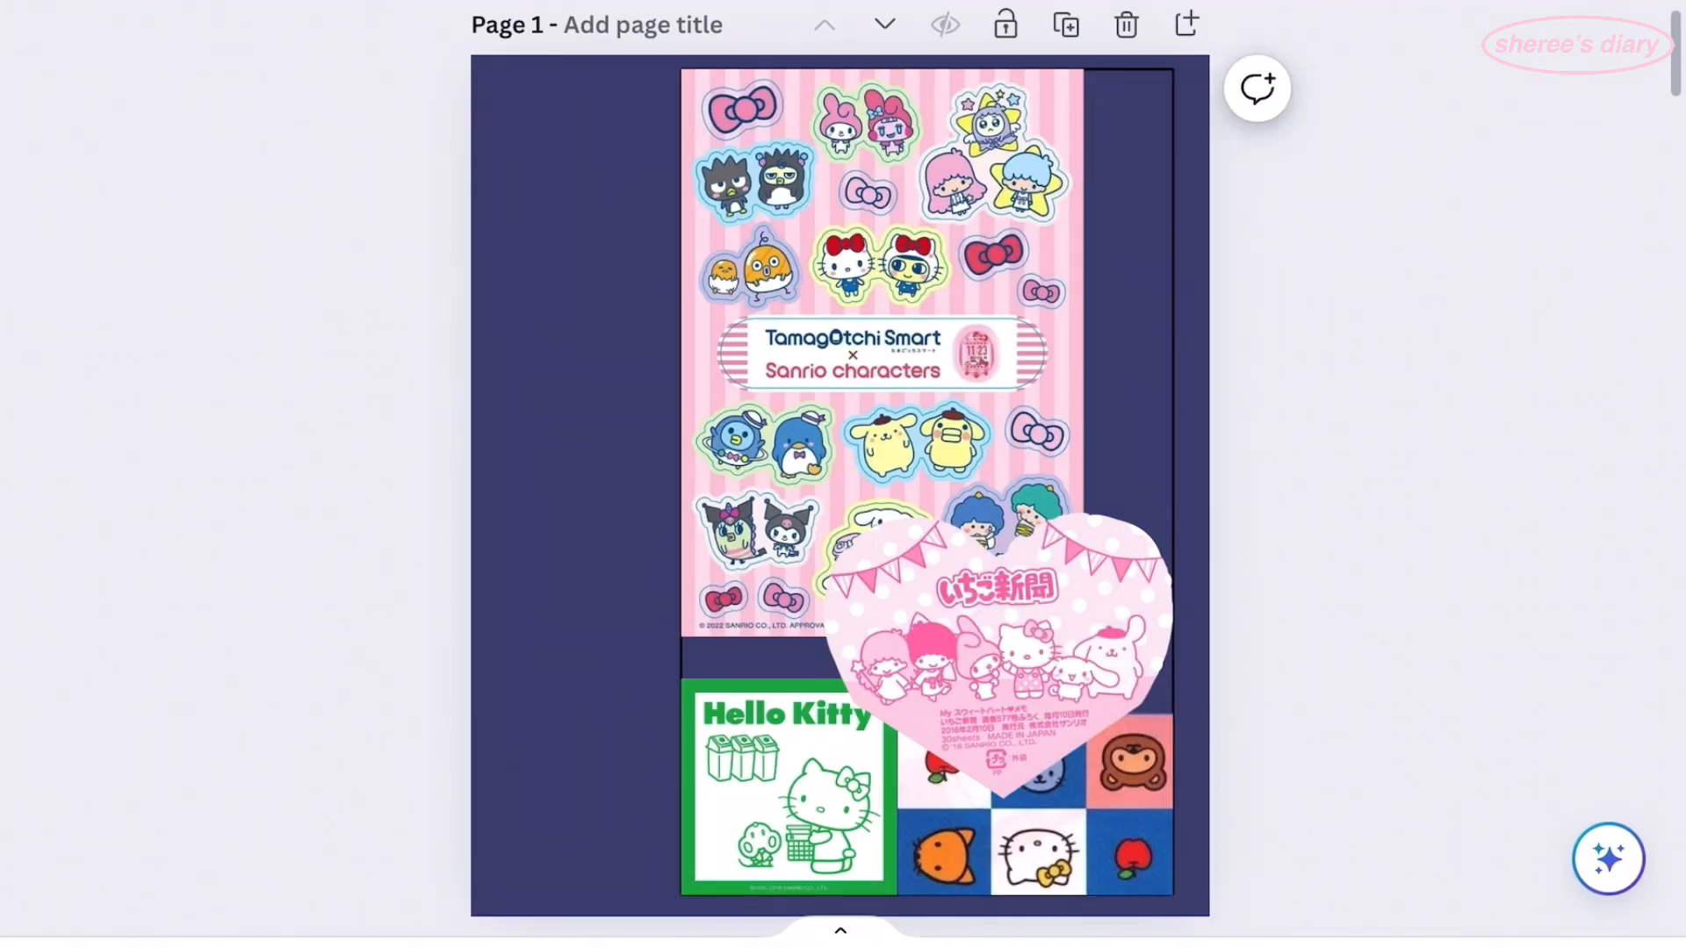
- Add the pink sequined butterfly, shrink it, and move it to the pink heart's upper-right area
click(150, 708)
click(840, 484)
drag(942, 565, 1255, 810)
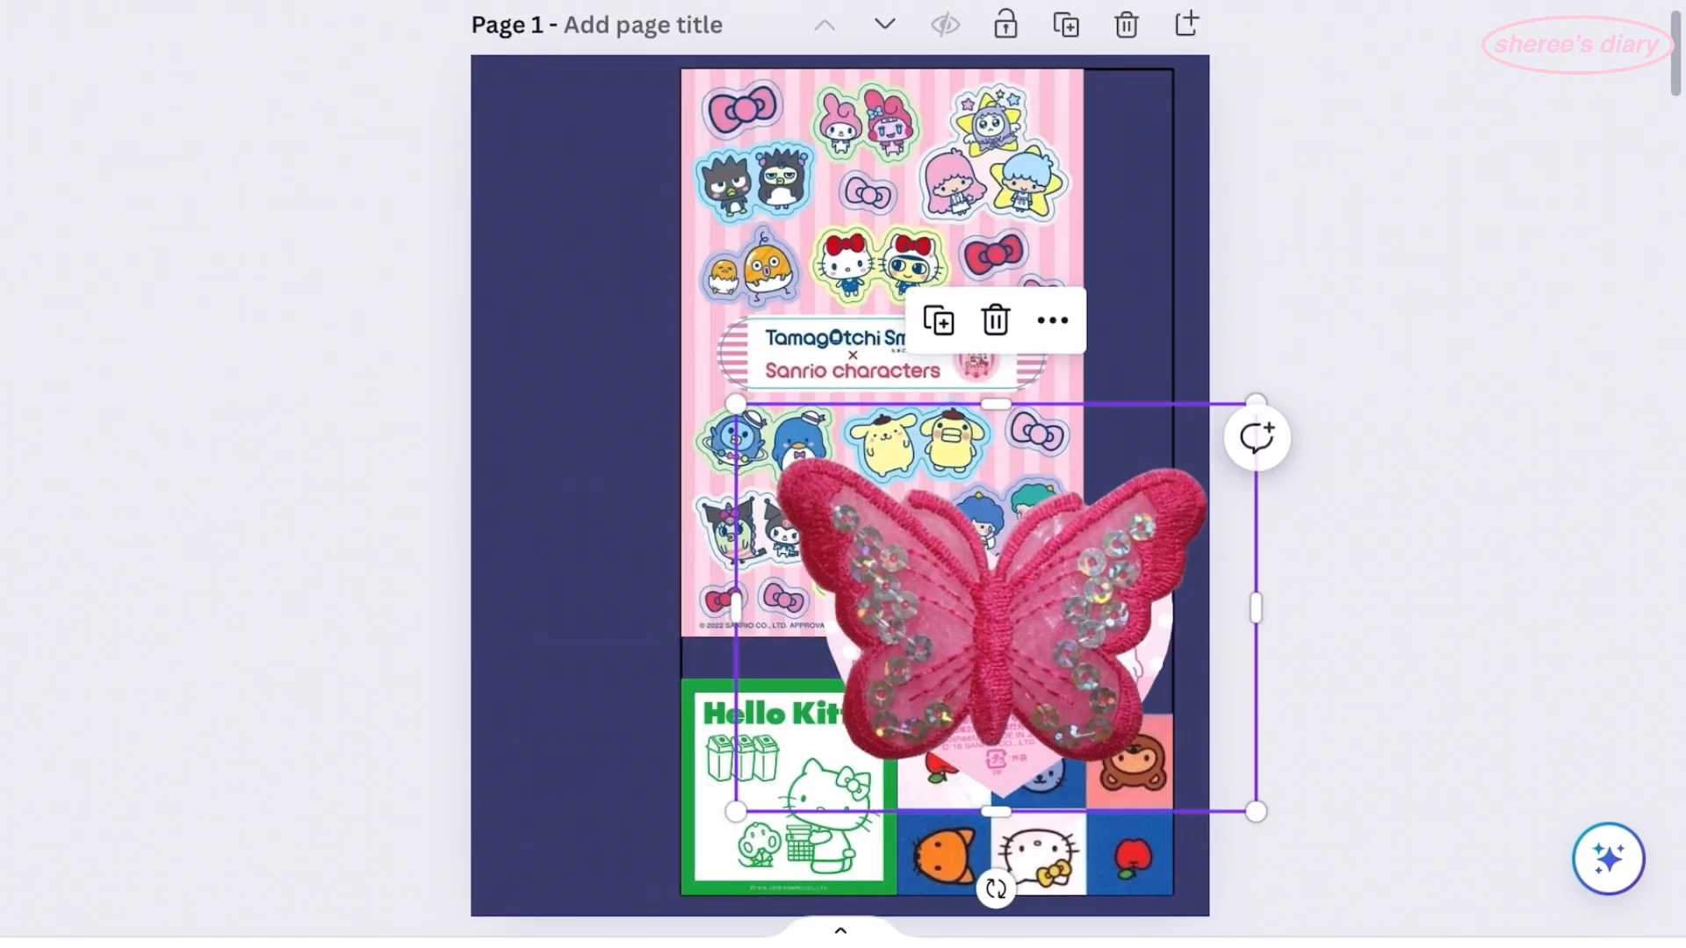
drag(994, 606, 926, 496)
drag(1185, 699, 948, 511)
drag(808, 402, 1033, 458)
- Tilt and fine-tune the size of the butterfly so it sits on the heart's upper-right edge
scroll(1033, 526, up, 5)
drag(1180, 666, 1276, 652)
drag(1187, 400, 1255, 419)
drag(1088, 682, 1154, 578)
drag(1286, 368, 1286, 422)
click(1590, 562)
- Add the red-headed Hello Kitty sticker sheet, enlarge it, and place it beyond the frame's left side
scroll(983, 474, down, 4)
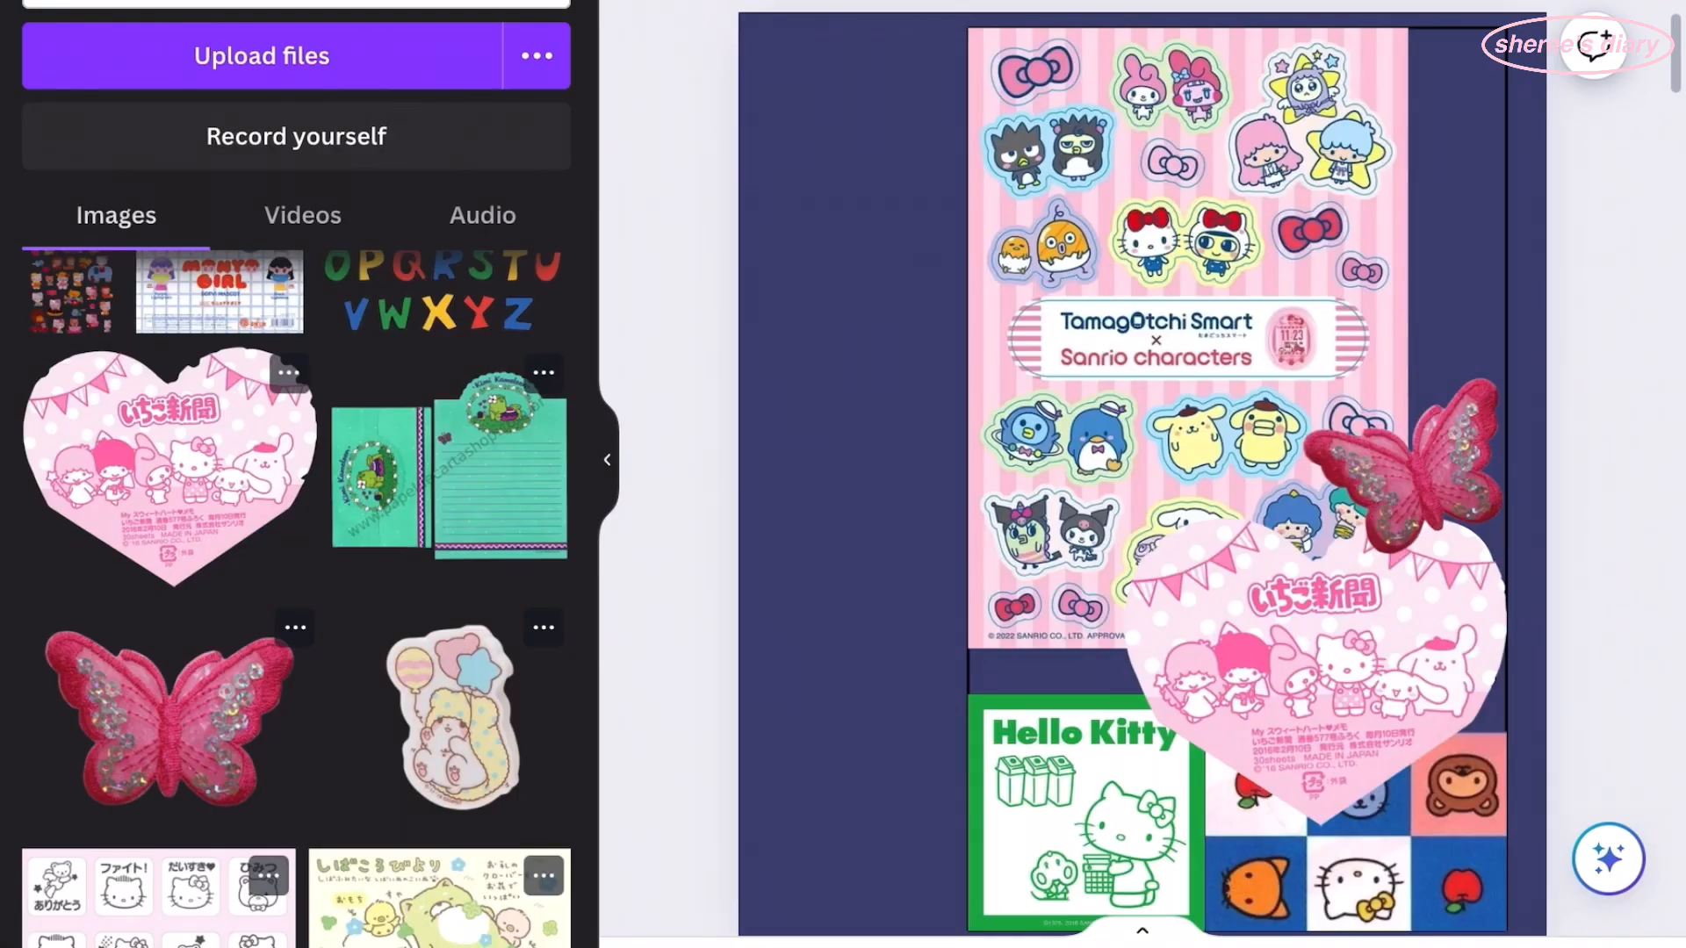
click(296, 4)
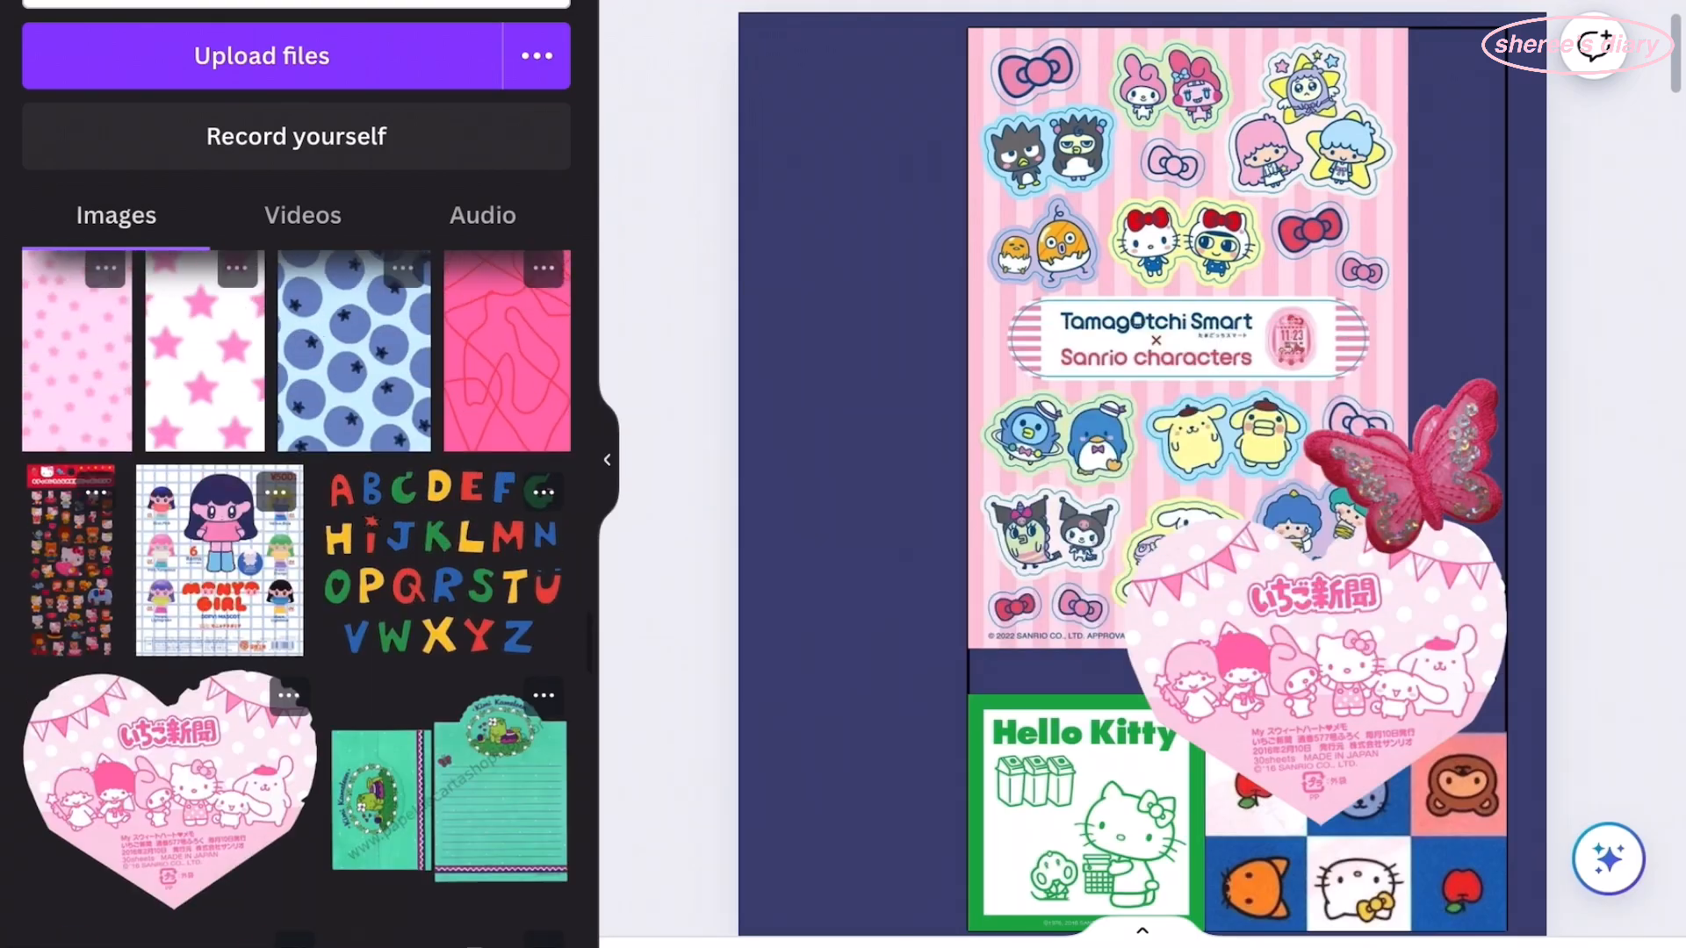
drag(1163, 524, 1129, 940)
drag(922, 527, 433, 432)
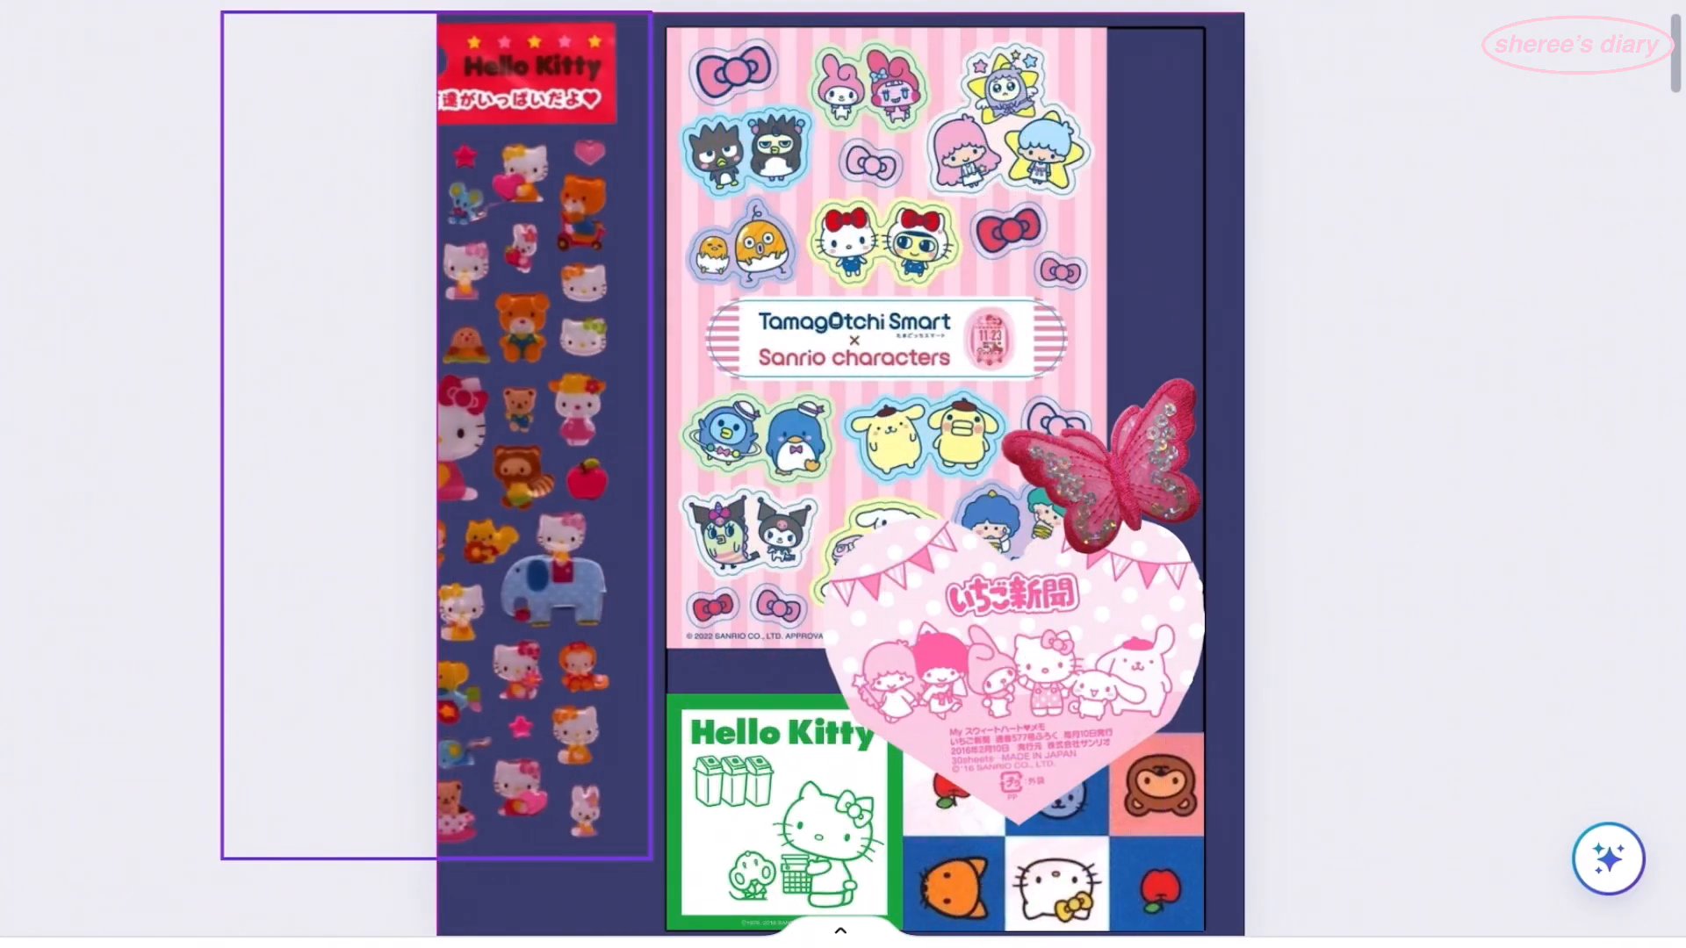
- Enlarge and crop the Hello Kitty sticker sheet down to the two Kitty faces with orange and green bows
drag(433, 858, 436, 362)
drag(407, 189, 465, 700)
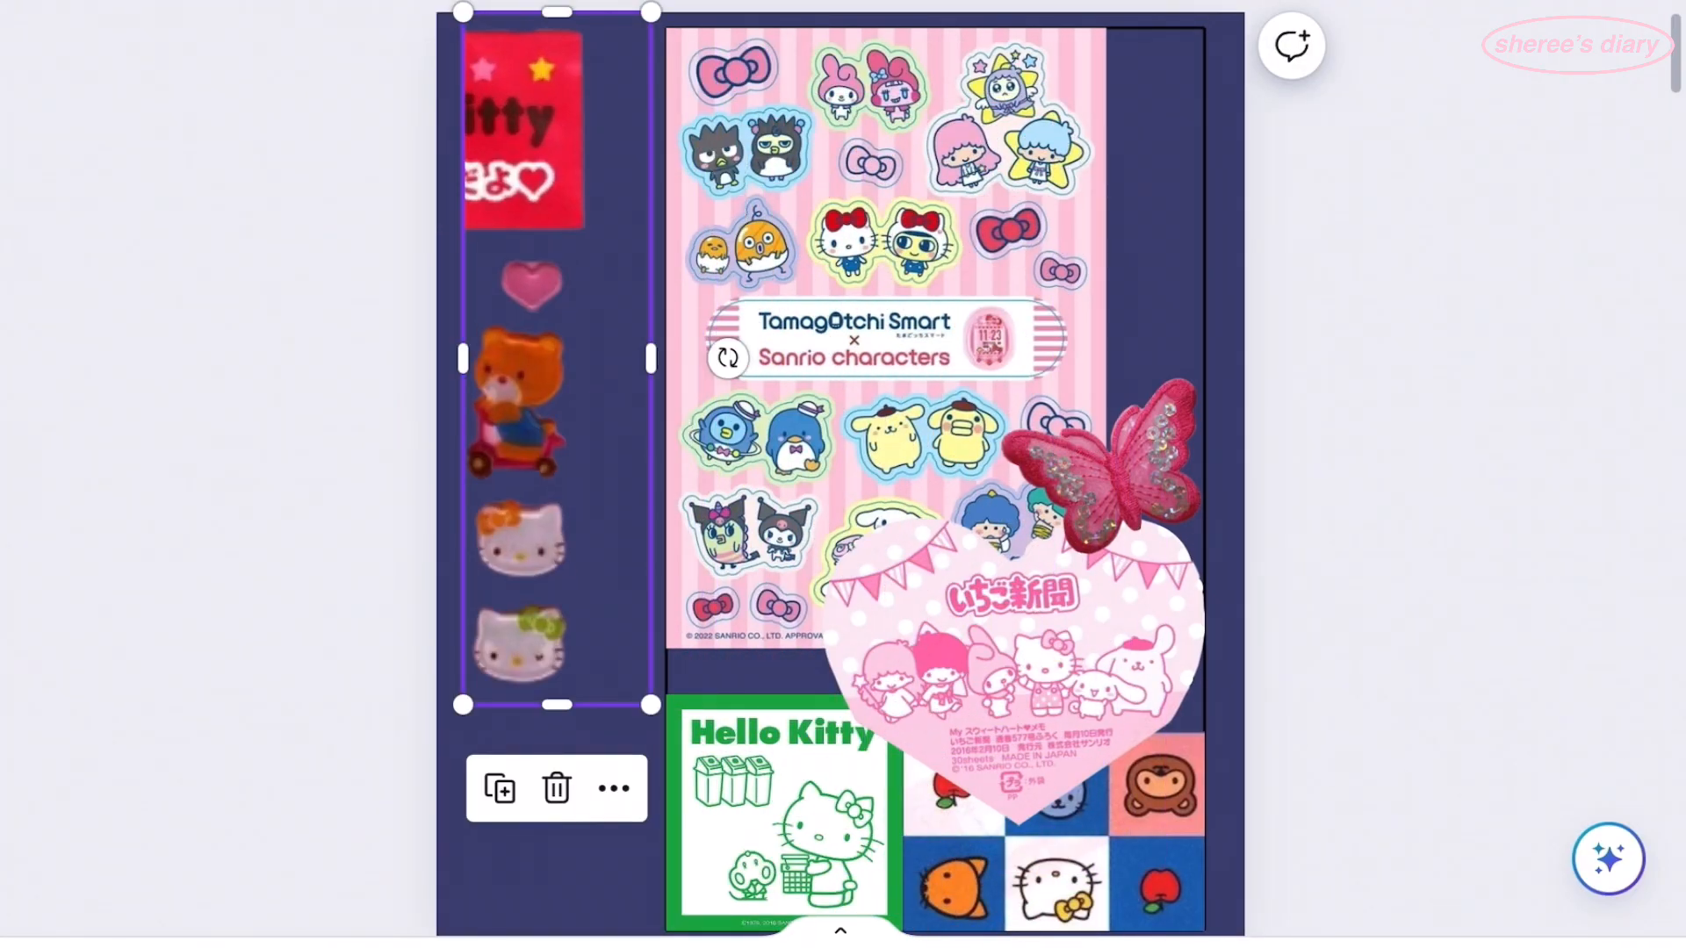
drag(553, 20, 556, 482)
click(516, 595)
- Adjust the Kitty faces to temperature -34, tint -32, brightness 13, contrast 15, whites 48 and blacks 29
click(301, 8)
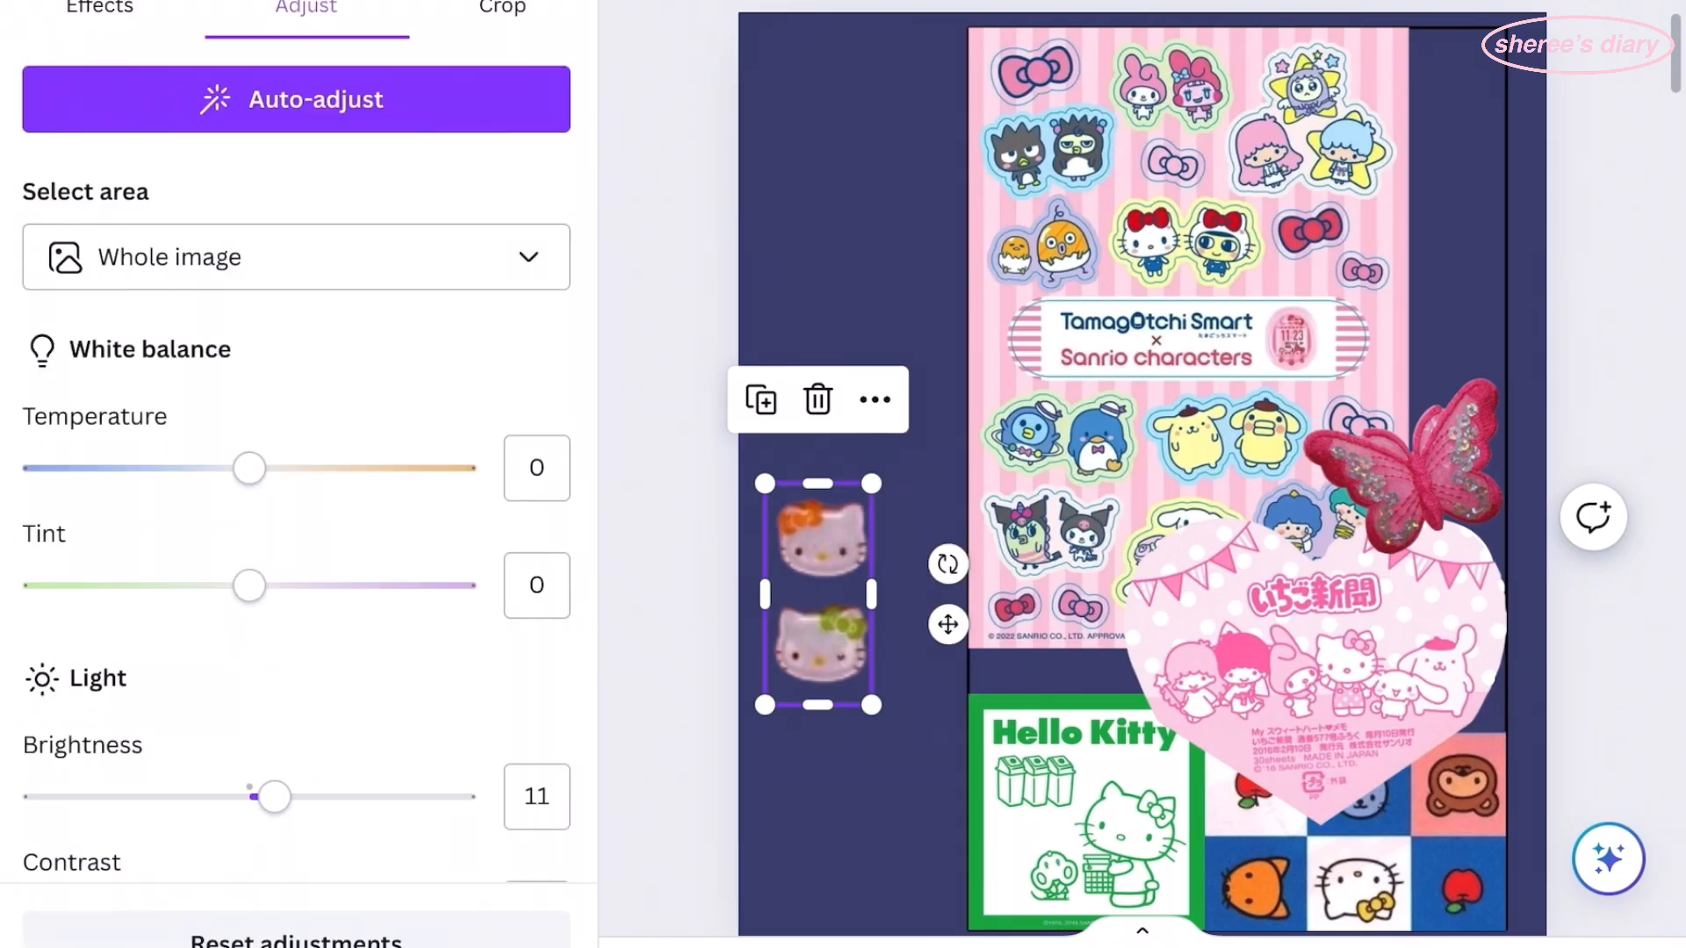
scroll(289, 527, down, 3)
drag(249, 331, 211, 332)
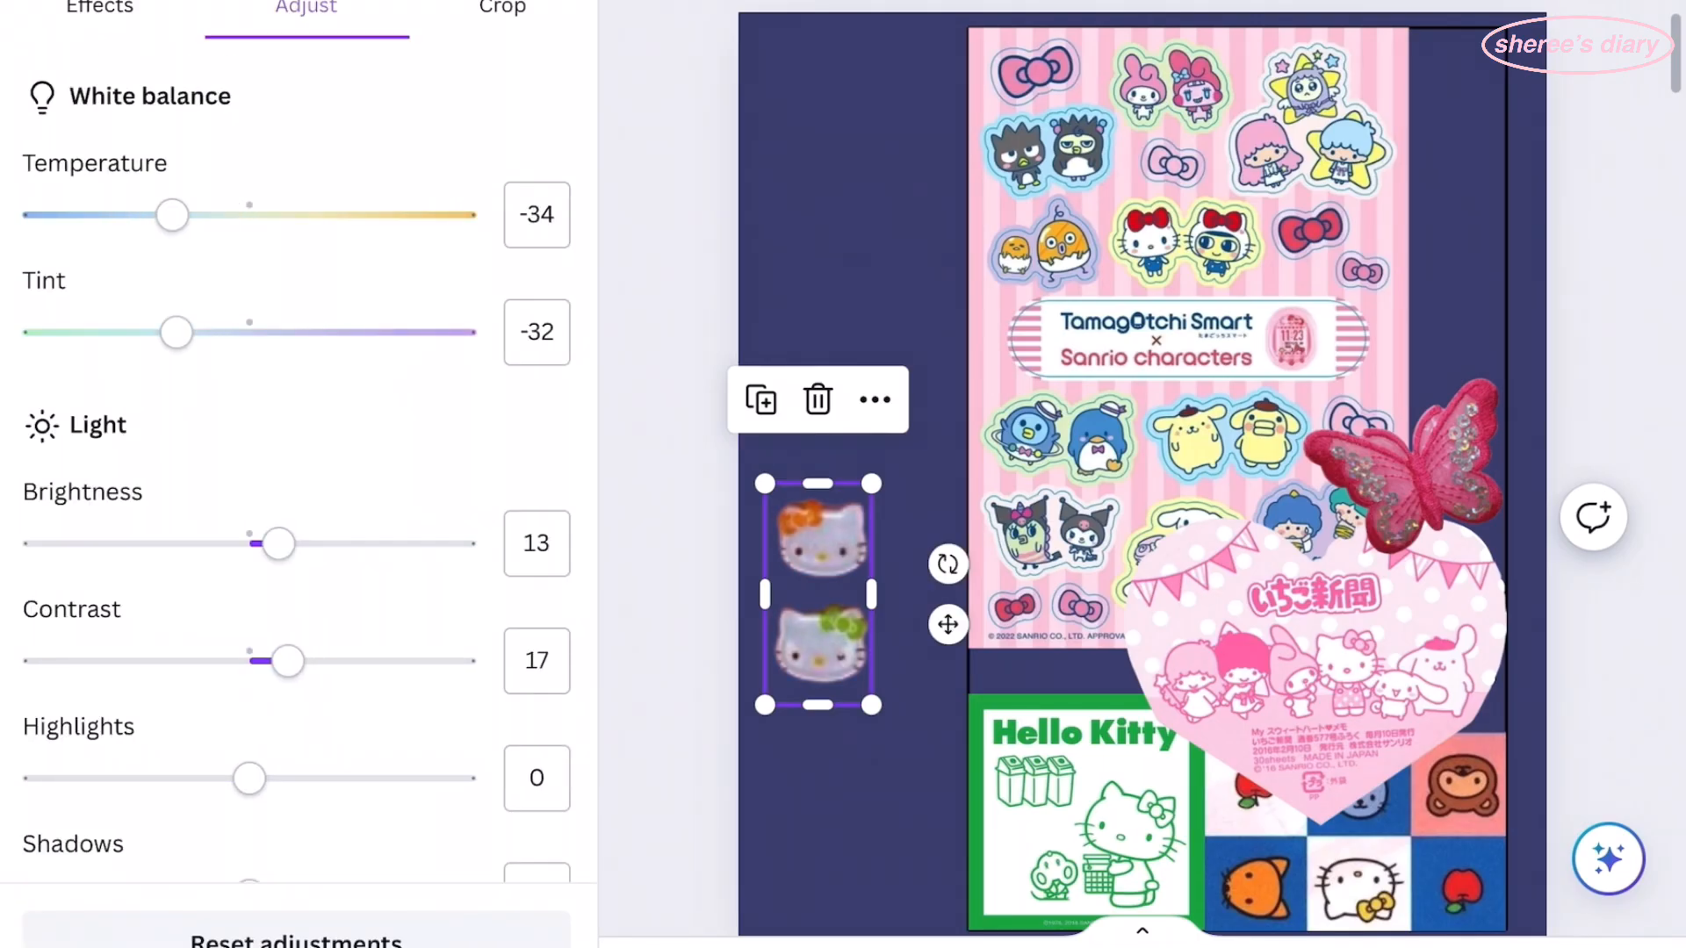
drag(287, 660, 283, 660)
scroll(290, 527, down, 4)
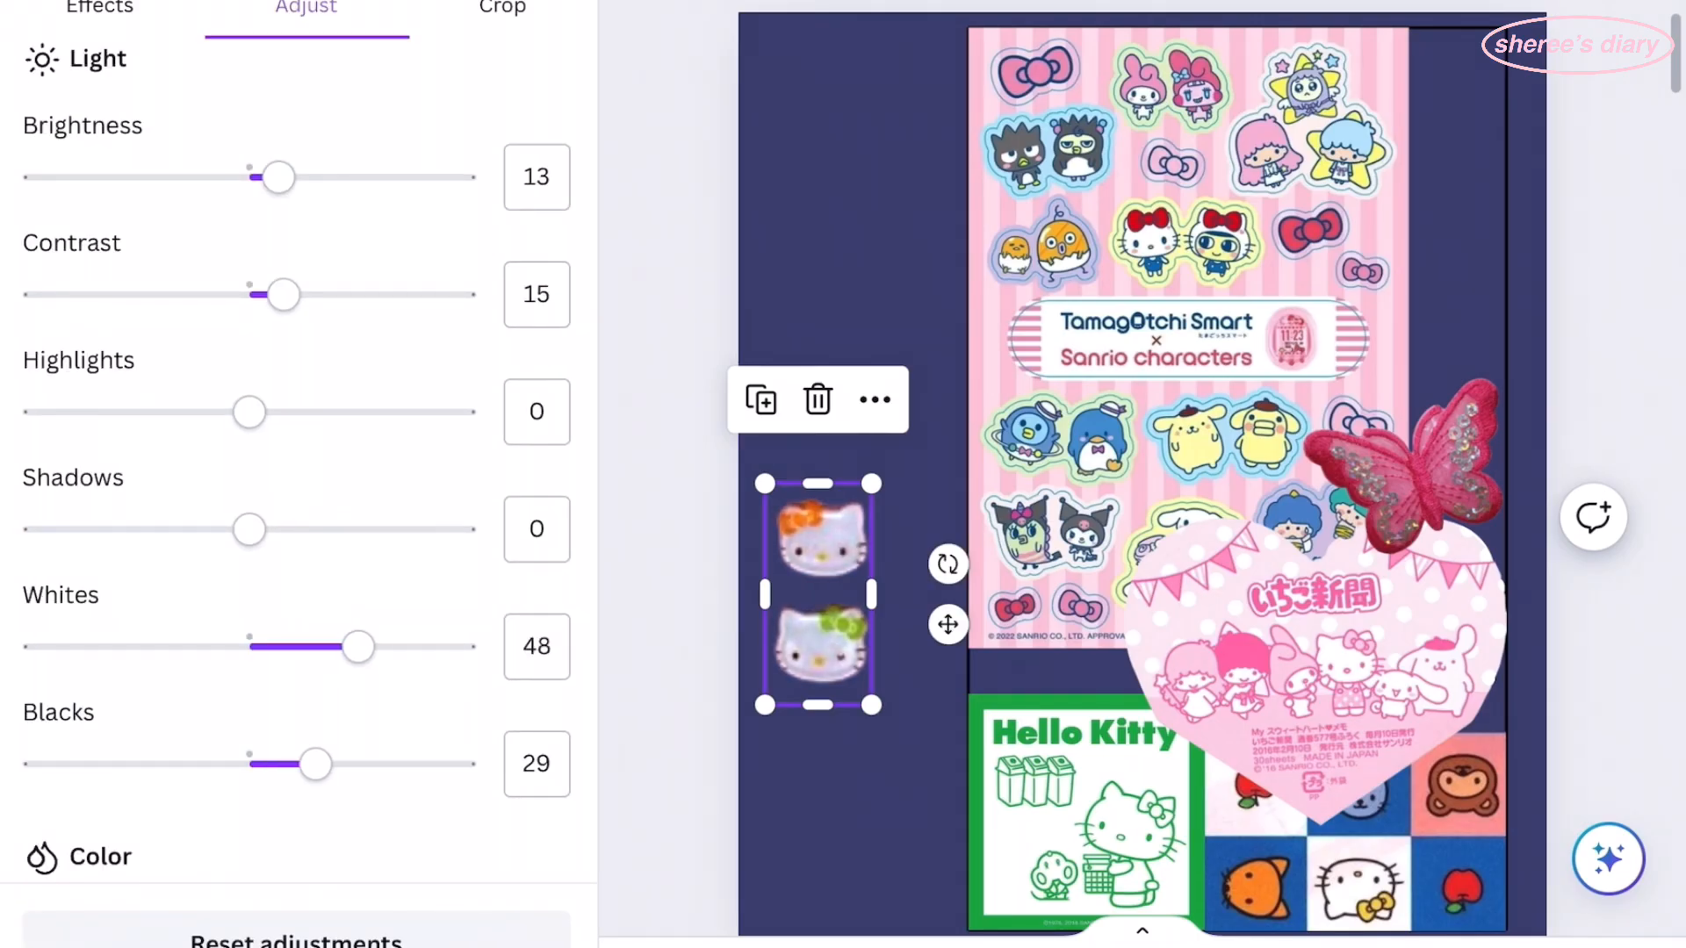
click(818, 594)
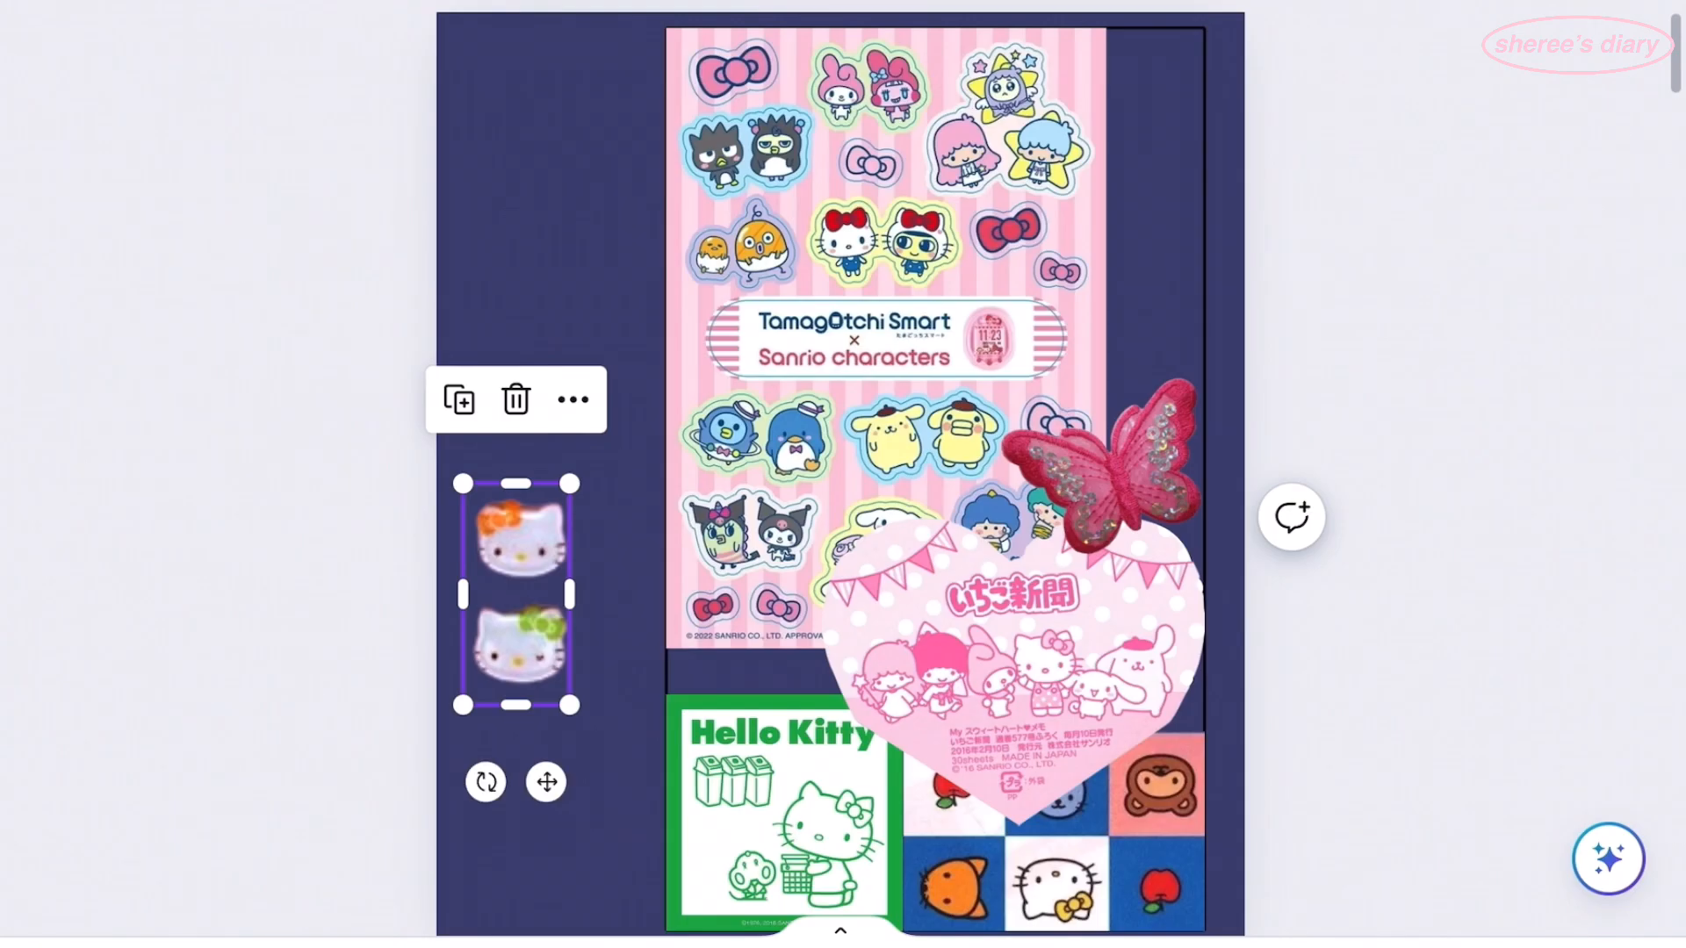
- Crop to the green-bow Kitty face in the frame's upper-right corner, and shrink the Tamagotchi sheet slightly to make room
drag(513, 597, 1150, 139)
scroll(840, 474, up, 1)
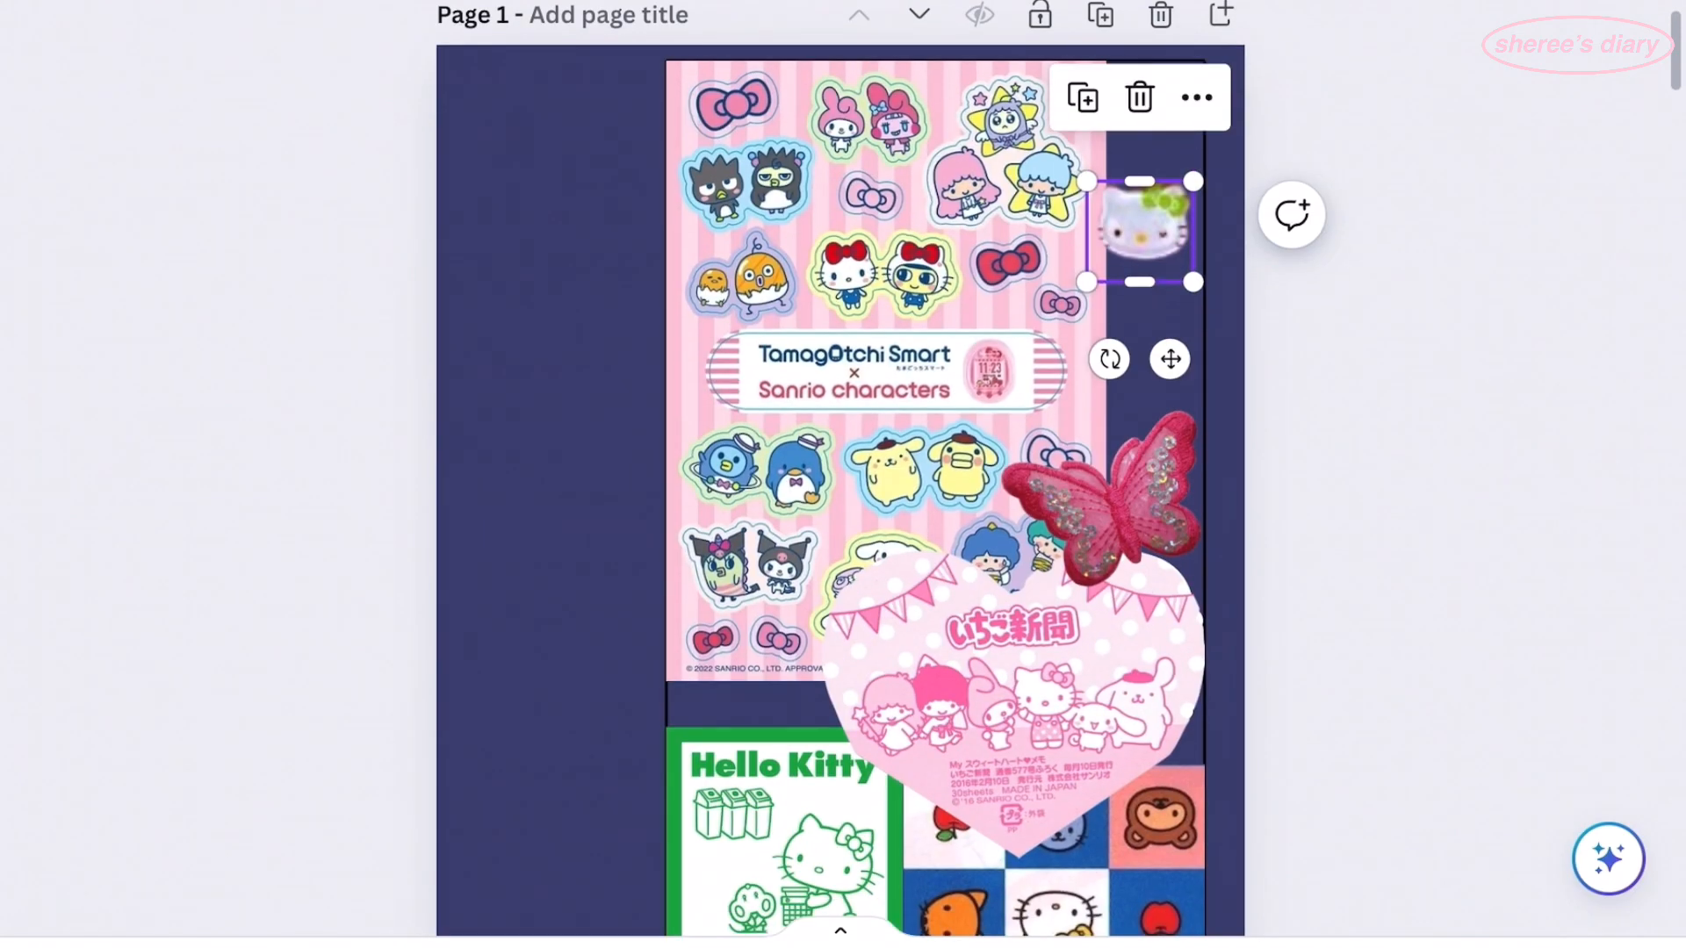
drag(1107, 680, 1096, 668)
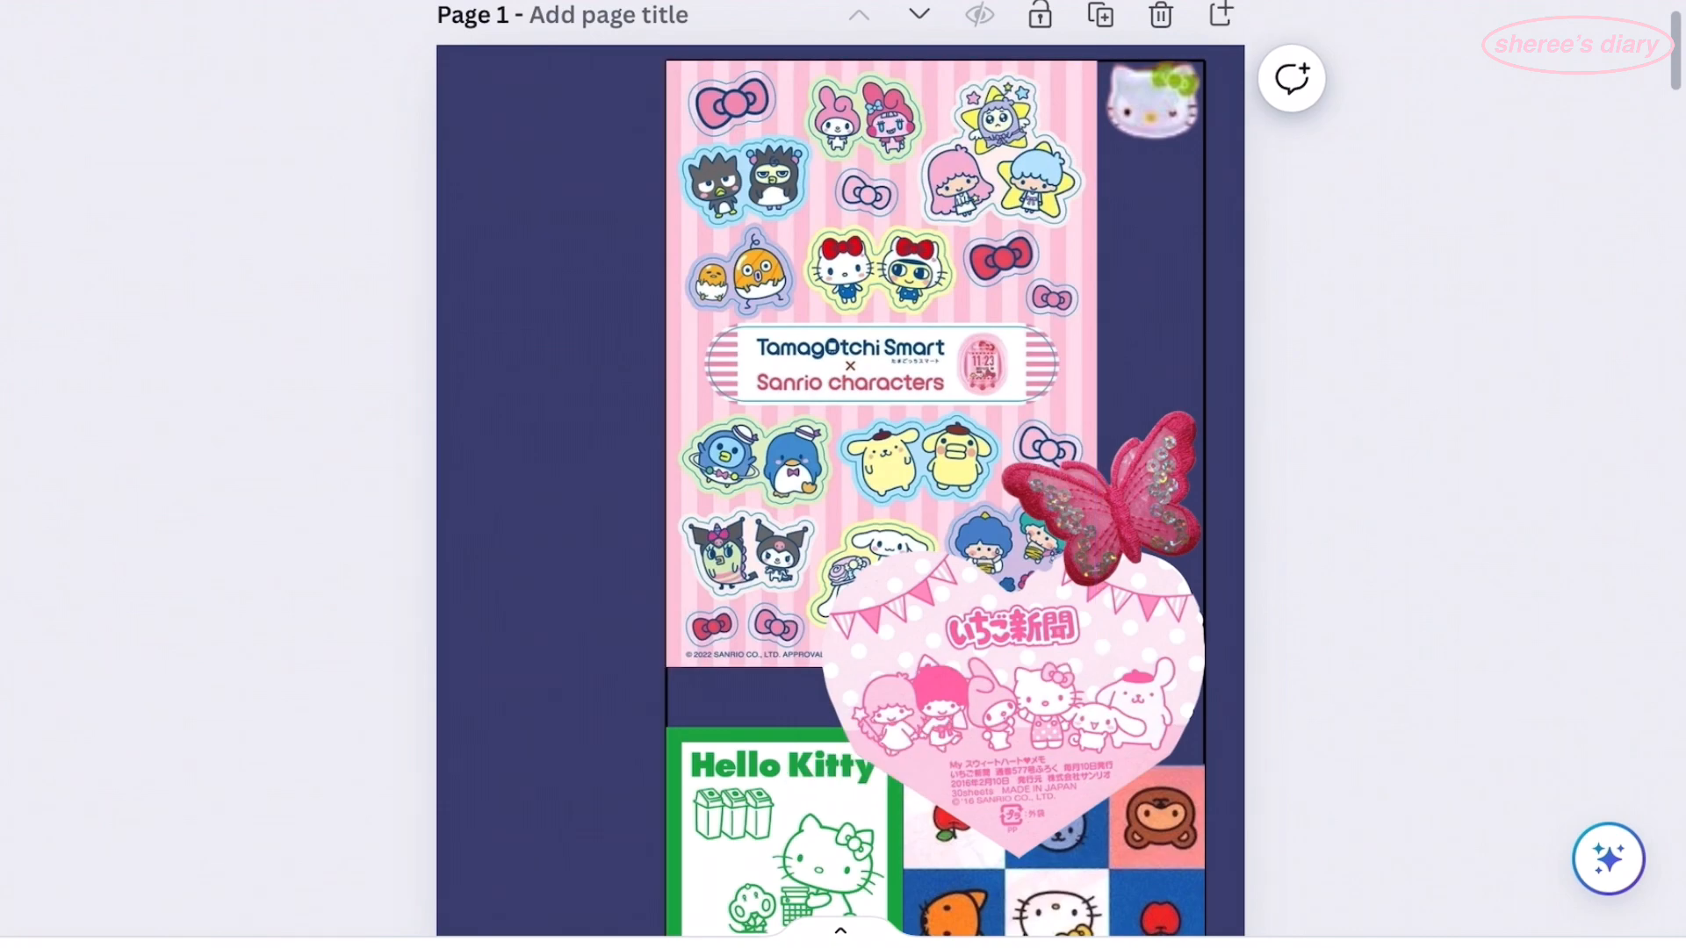
- Add the Pikachu purikura sticker sheet, delete the extra small copy, and enlarge the sheet over the collage
scroll(296, 597, down, 10)
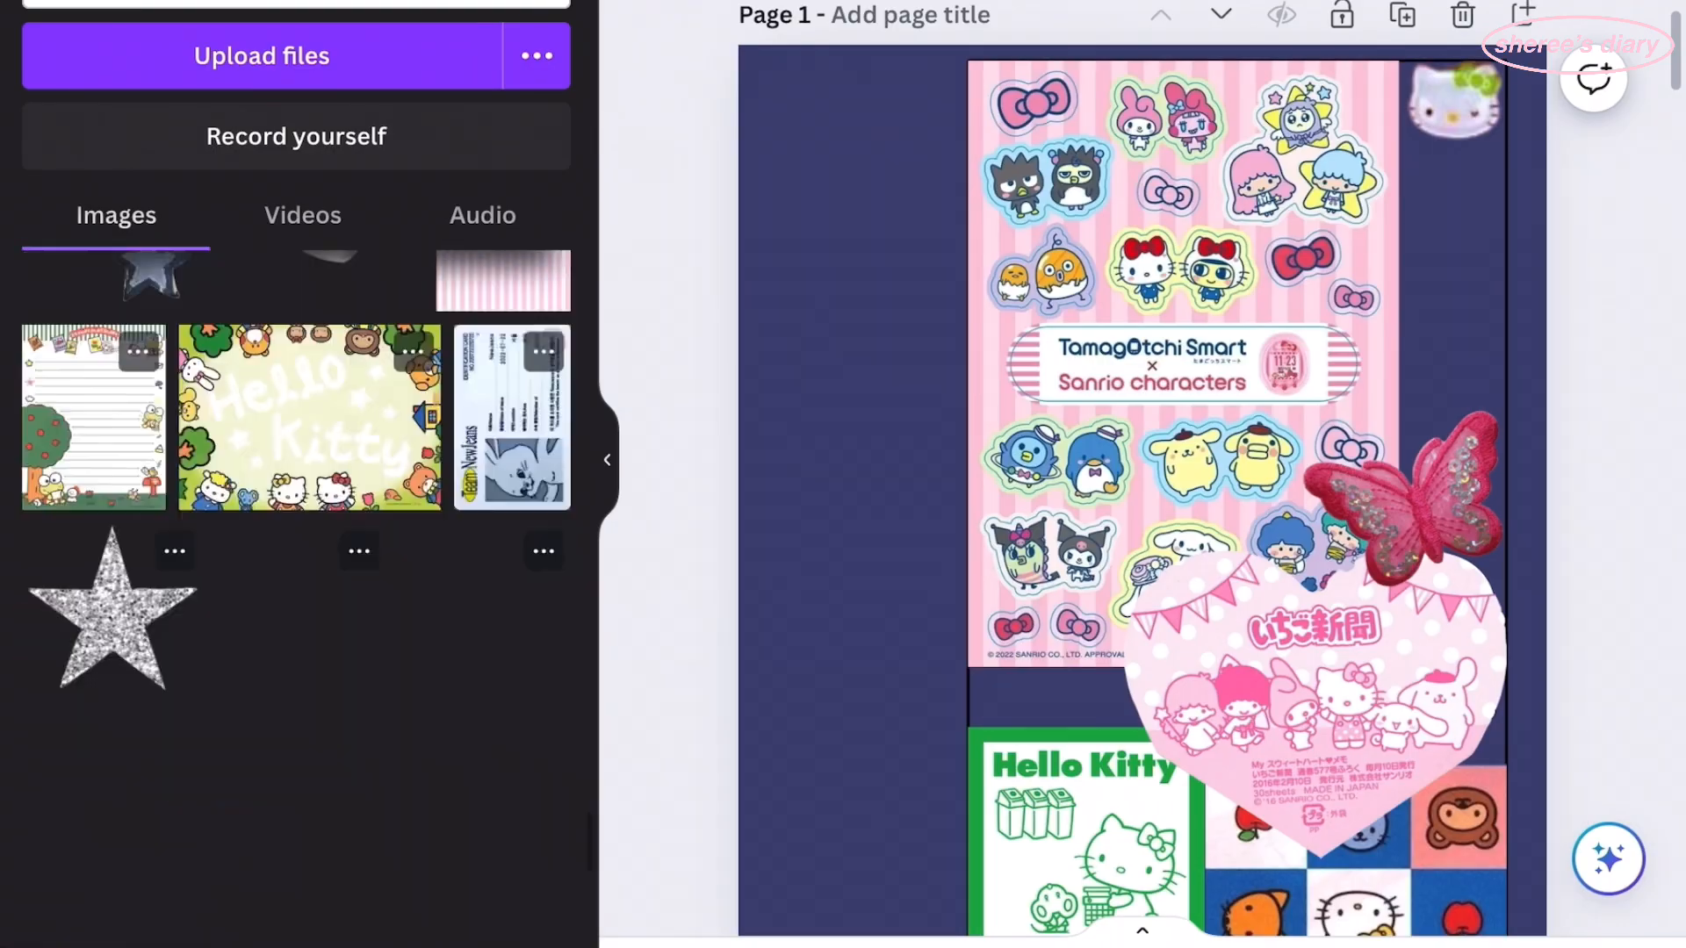
scroll(296, 597, down, 8)
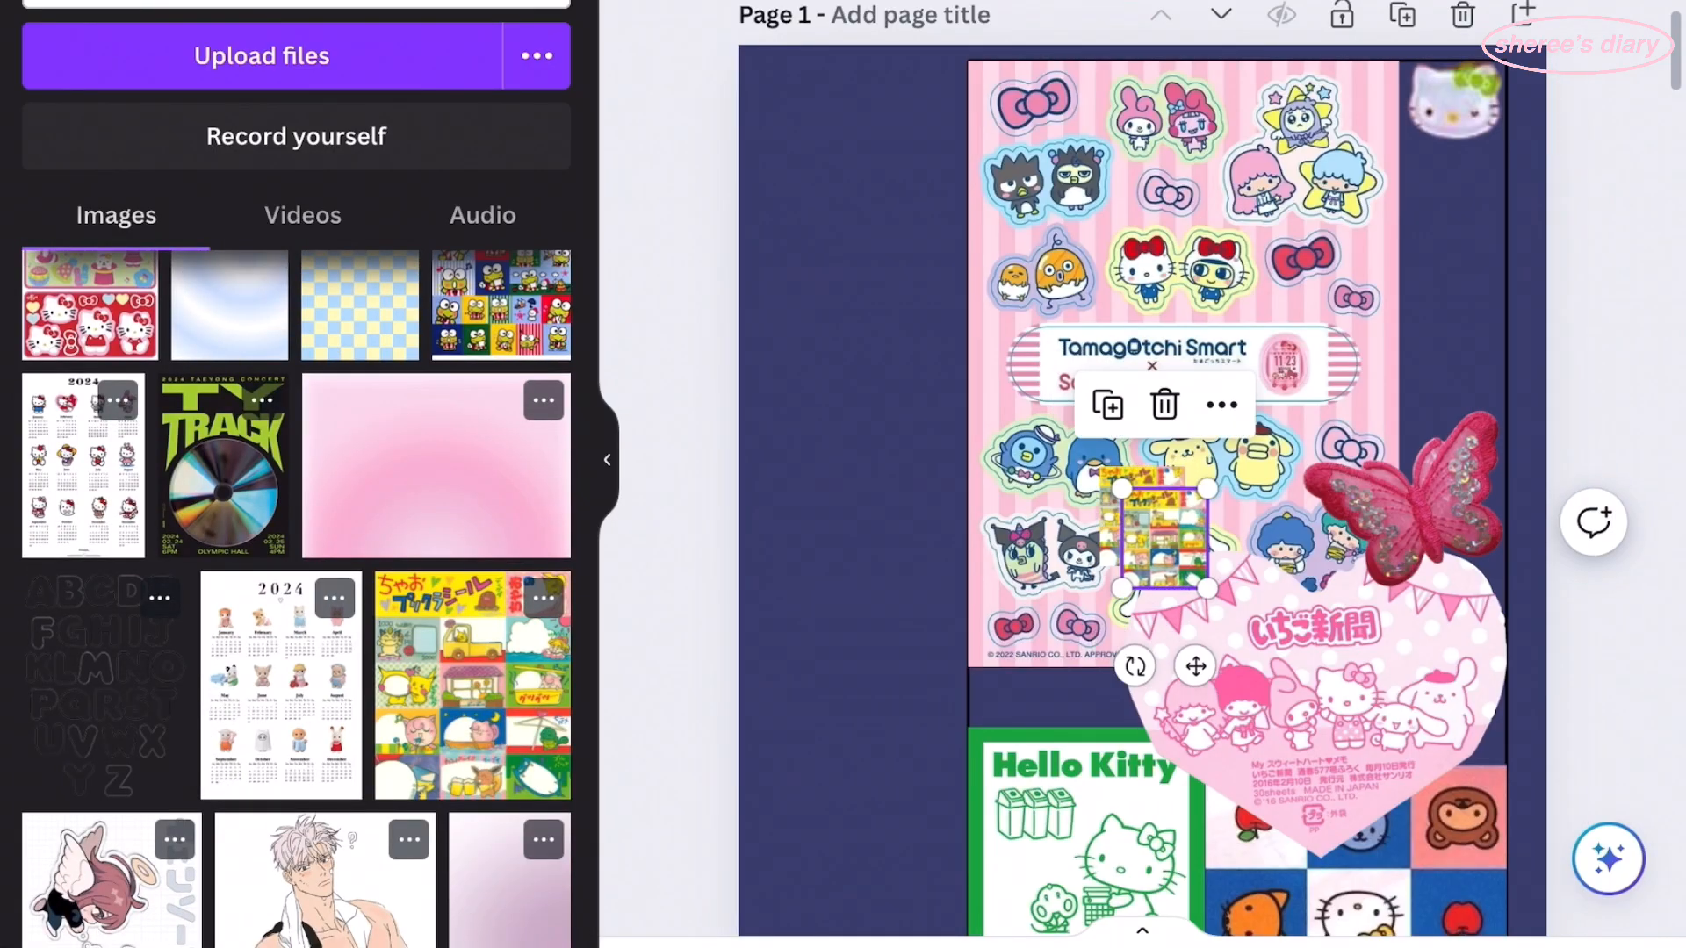
click(607, 460)
key(Delete)
click(840, 516)
drag(884, 567, 1174, 907)
drag(985, 688, 874, 512)
drag(1063, 731, 1149, 835)
scroll(841, 562, up, 5)
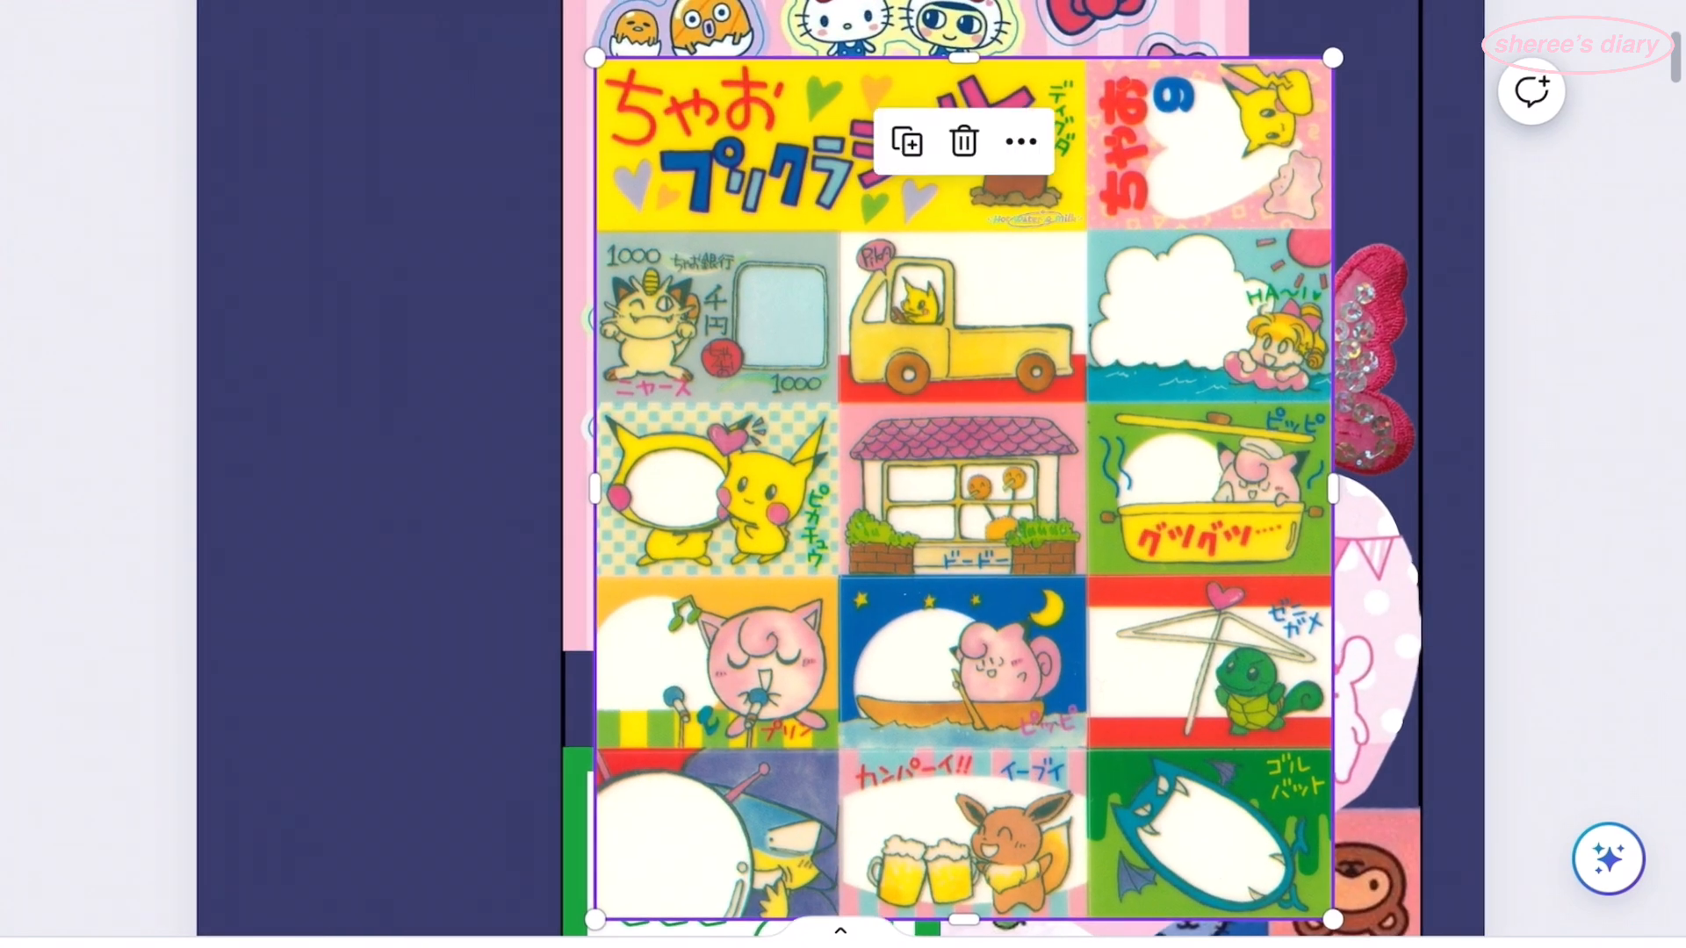
- Crop the Pikachu sticker sheet to its yellow title strip with the Diglett drawing
drag(963, 491, 884, 496)
drag(884, 906, 865, 188)
drag(1242, 109, 975, 109)
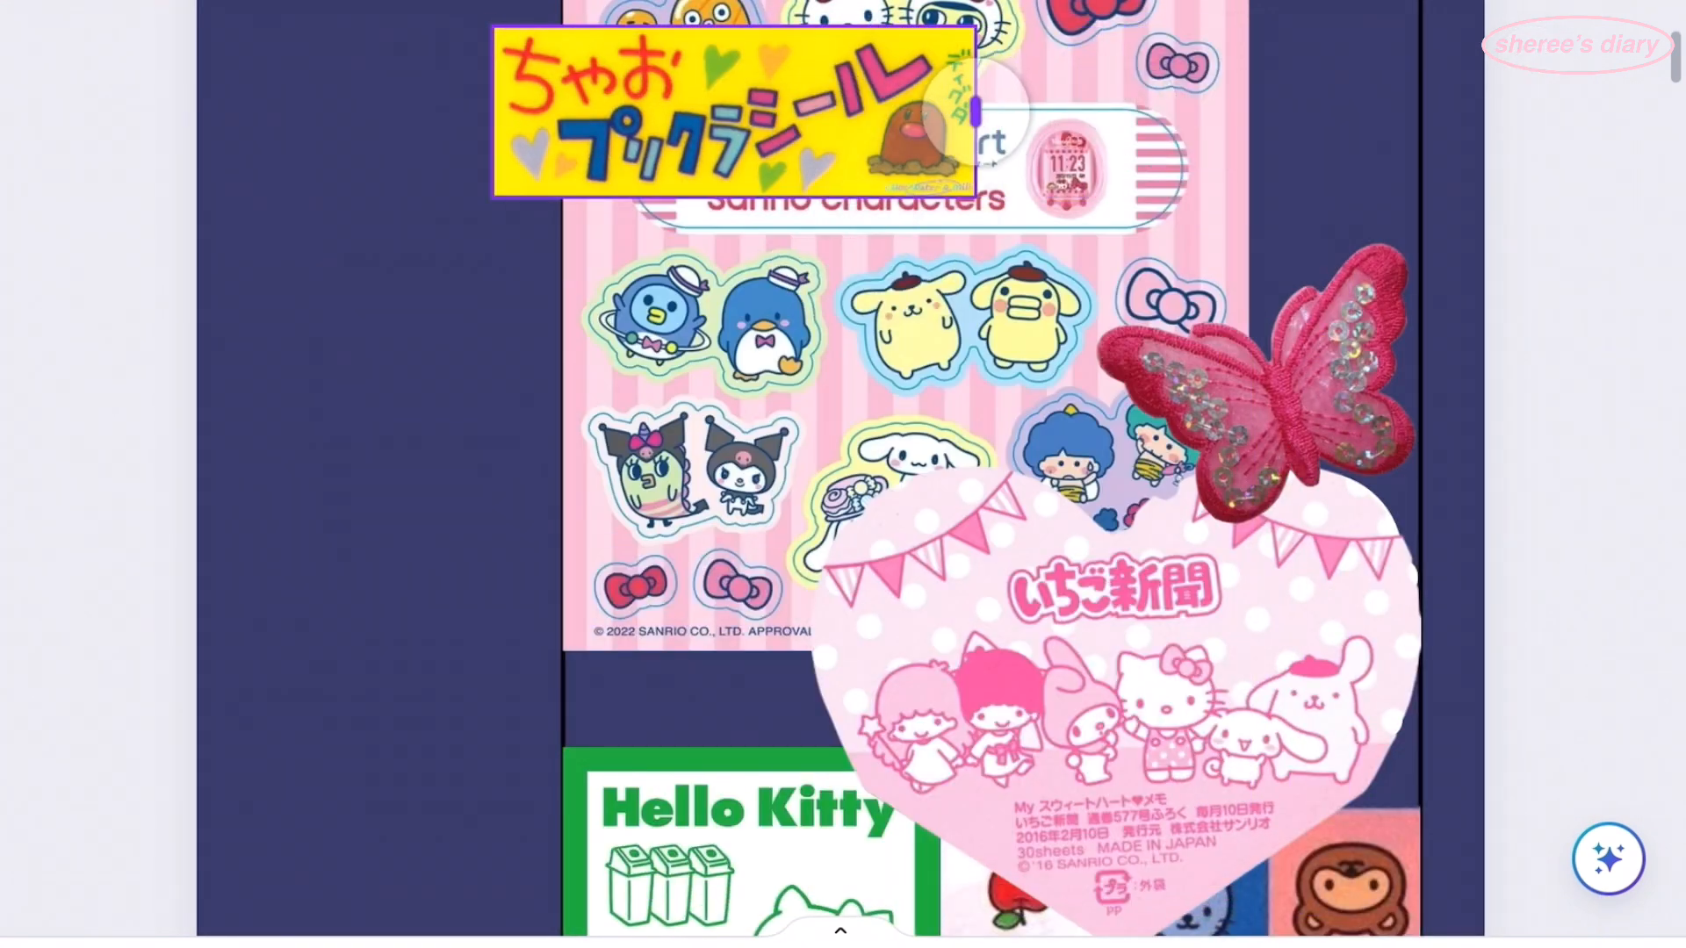
- Place the yellow title strip against the frame's right edge above the heart and send it behind the butterfly
drag(738, 112, 1093, 387)
click(1148, 224)
click(1223, 346)
click(1399, 482)
click(1448, 492)
scroll(843, 474, down, 3)
- Add the fruit-and-star sticker picture, crop it to the red cherries, and place them on the heart's lower-right edge
click(4, 460)
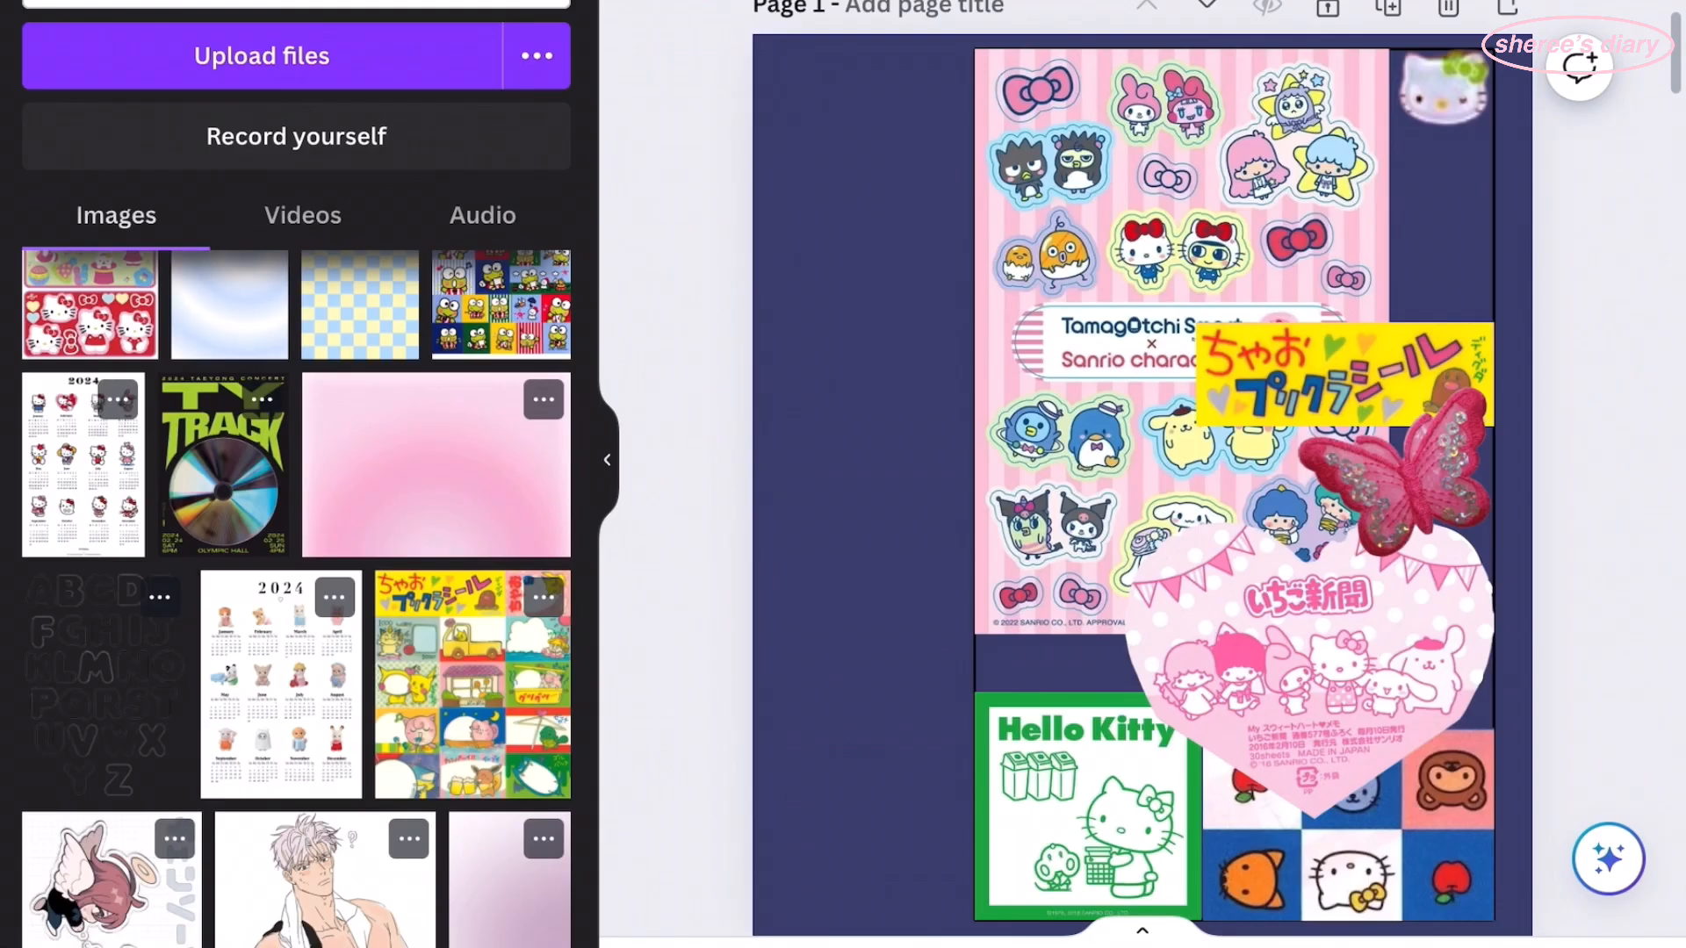
scroll(297, 571, down, 10)
click(607, 460)
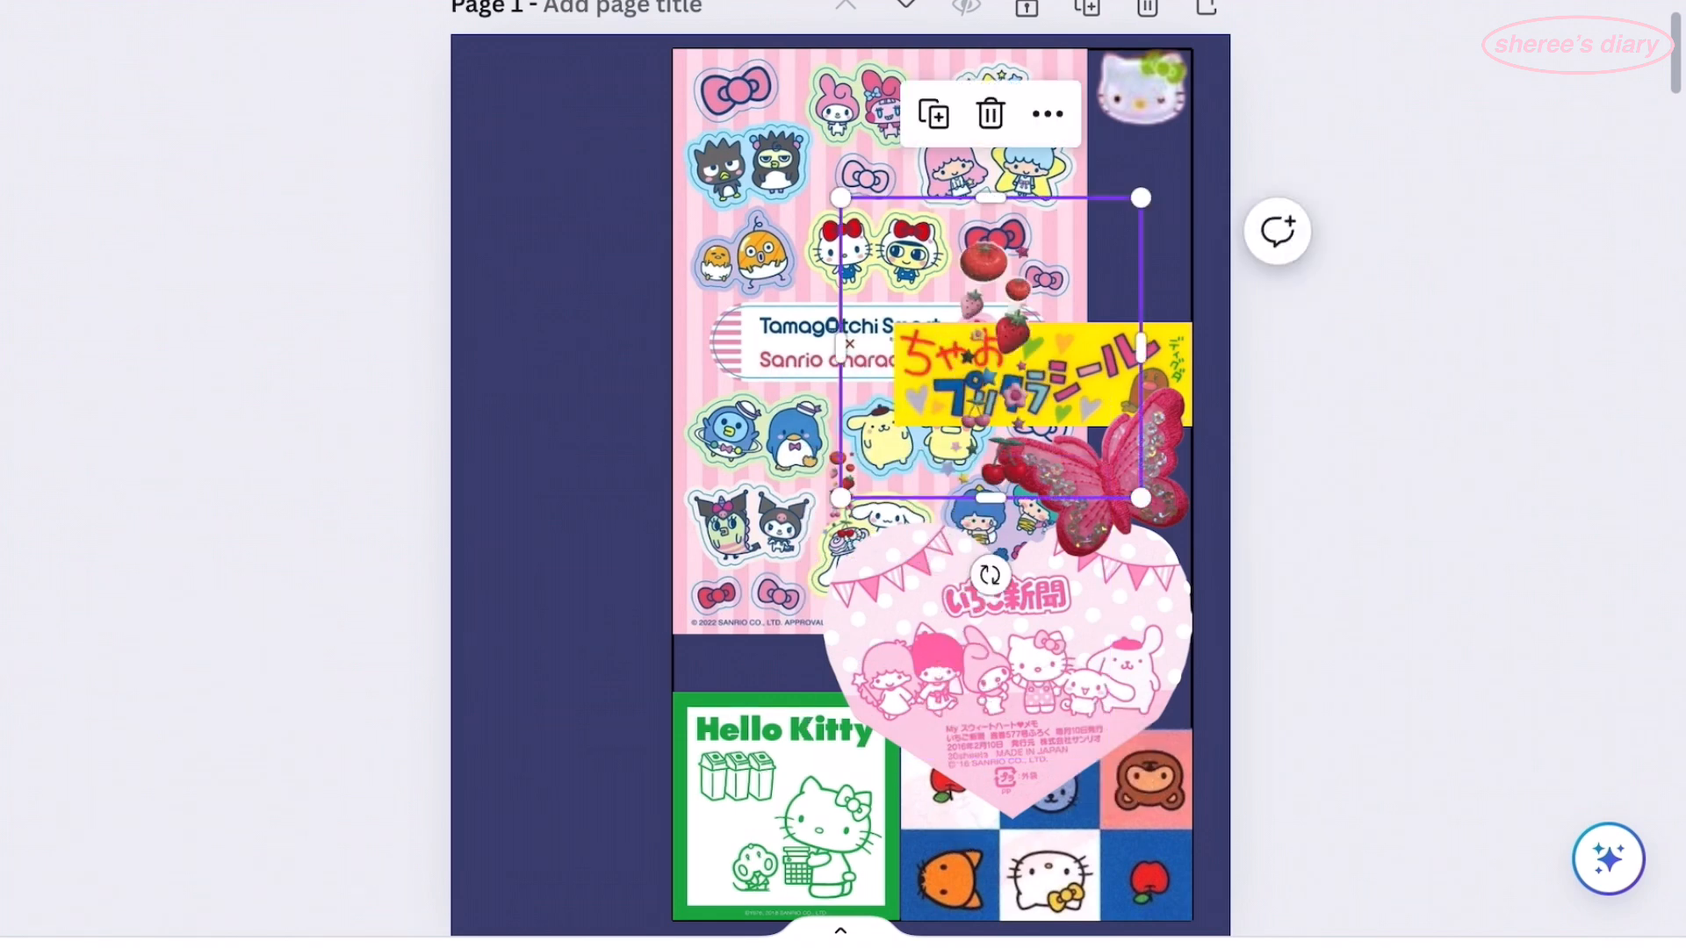
drag(840, 347, 518, 509)
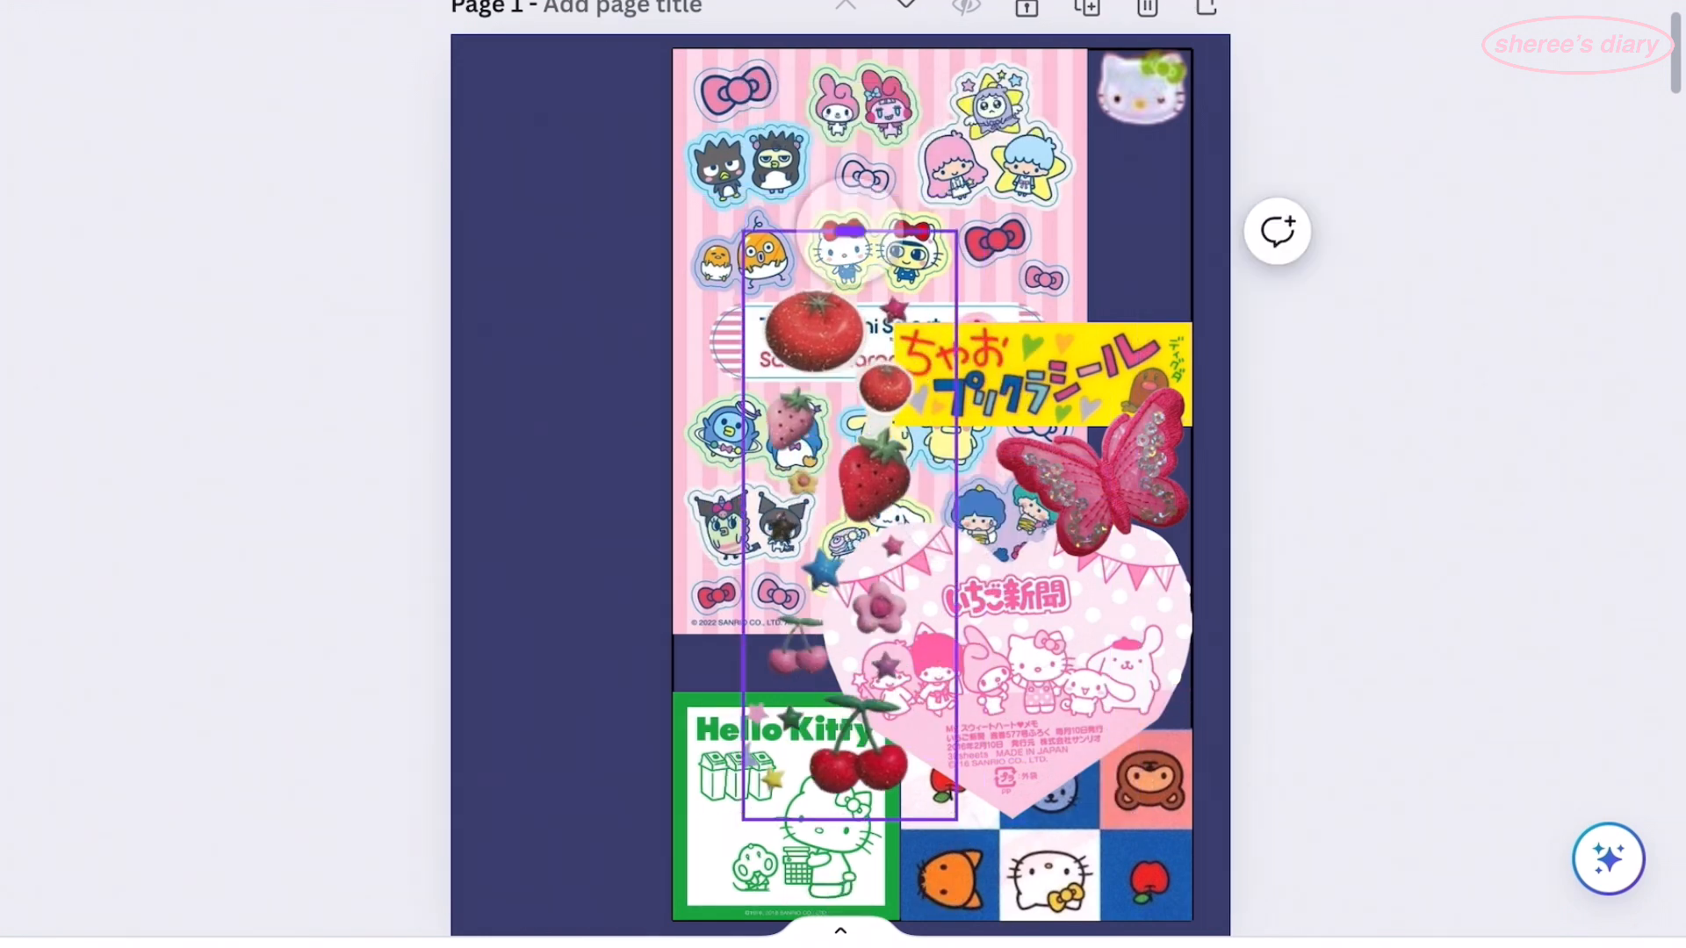
drag(849, 231, 849, 676)
drag(850, 748, 1109, 706)
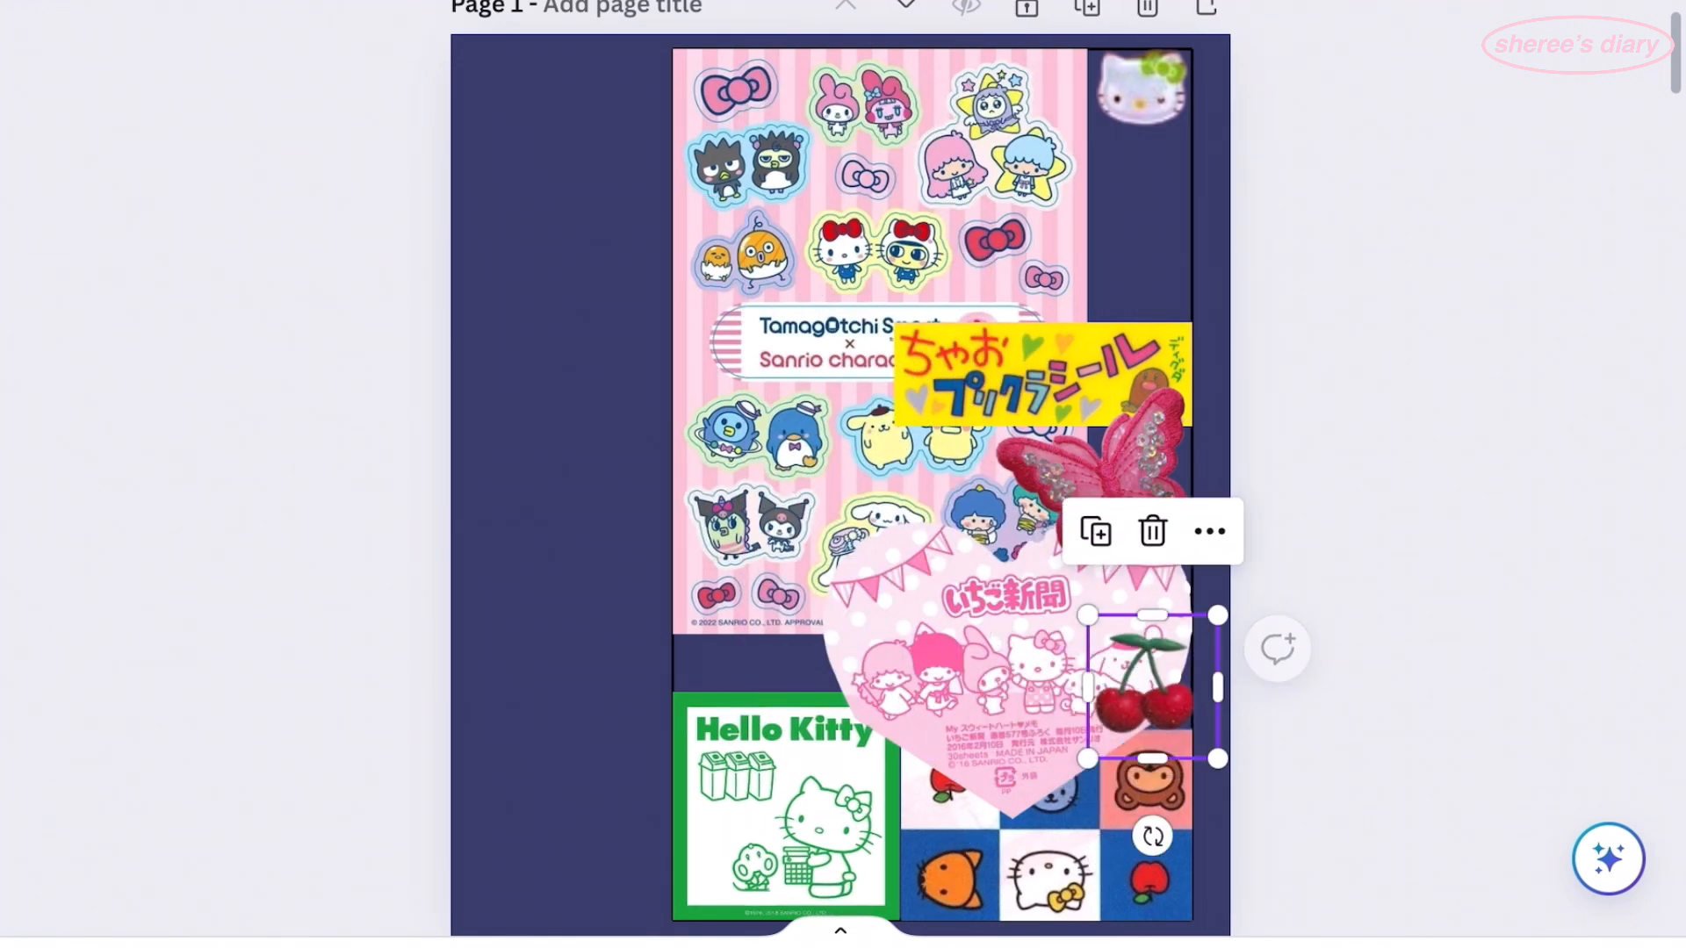
scroll(841, 889, up, 5)
drag(1087, 616, 1095, 634)
scroll(834, 615, down, 5)
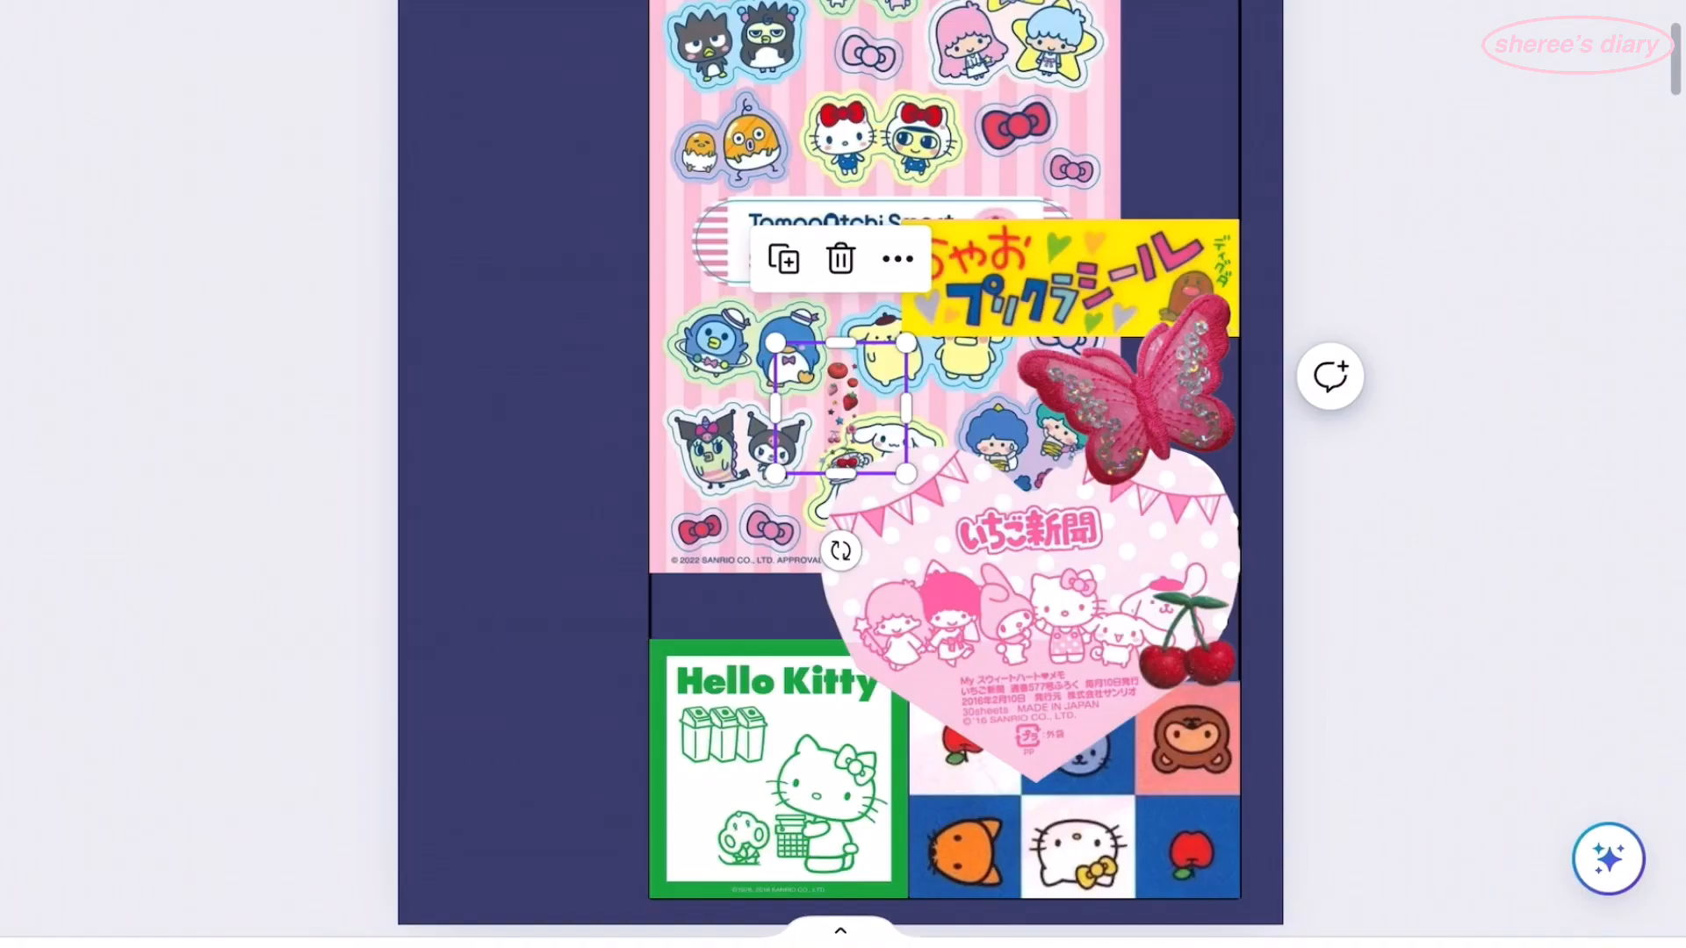
- Crop another enlarged copy of the fruit-and-star picture to its stars, tilted over the navy gap below the Tamagotchi sheet
drag(775, 343, 275, 84)
drag(573, 401, 568, 400)
scroll(841, 492, up, 3)
scroll(841, 492, down, 2)
drag(420, 174, 421, 659)
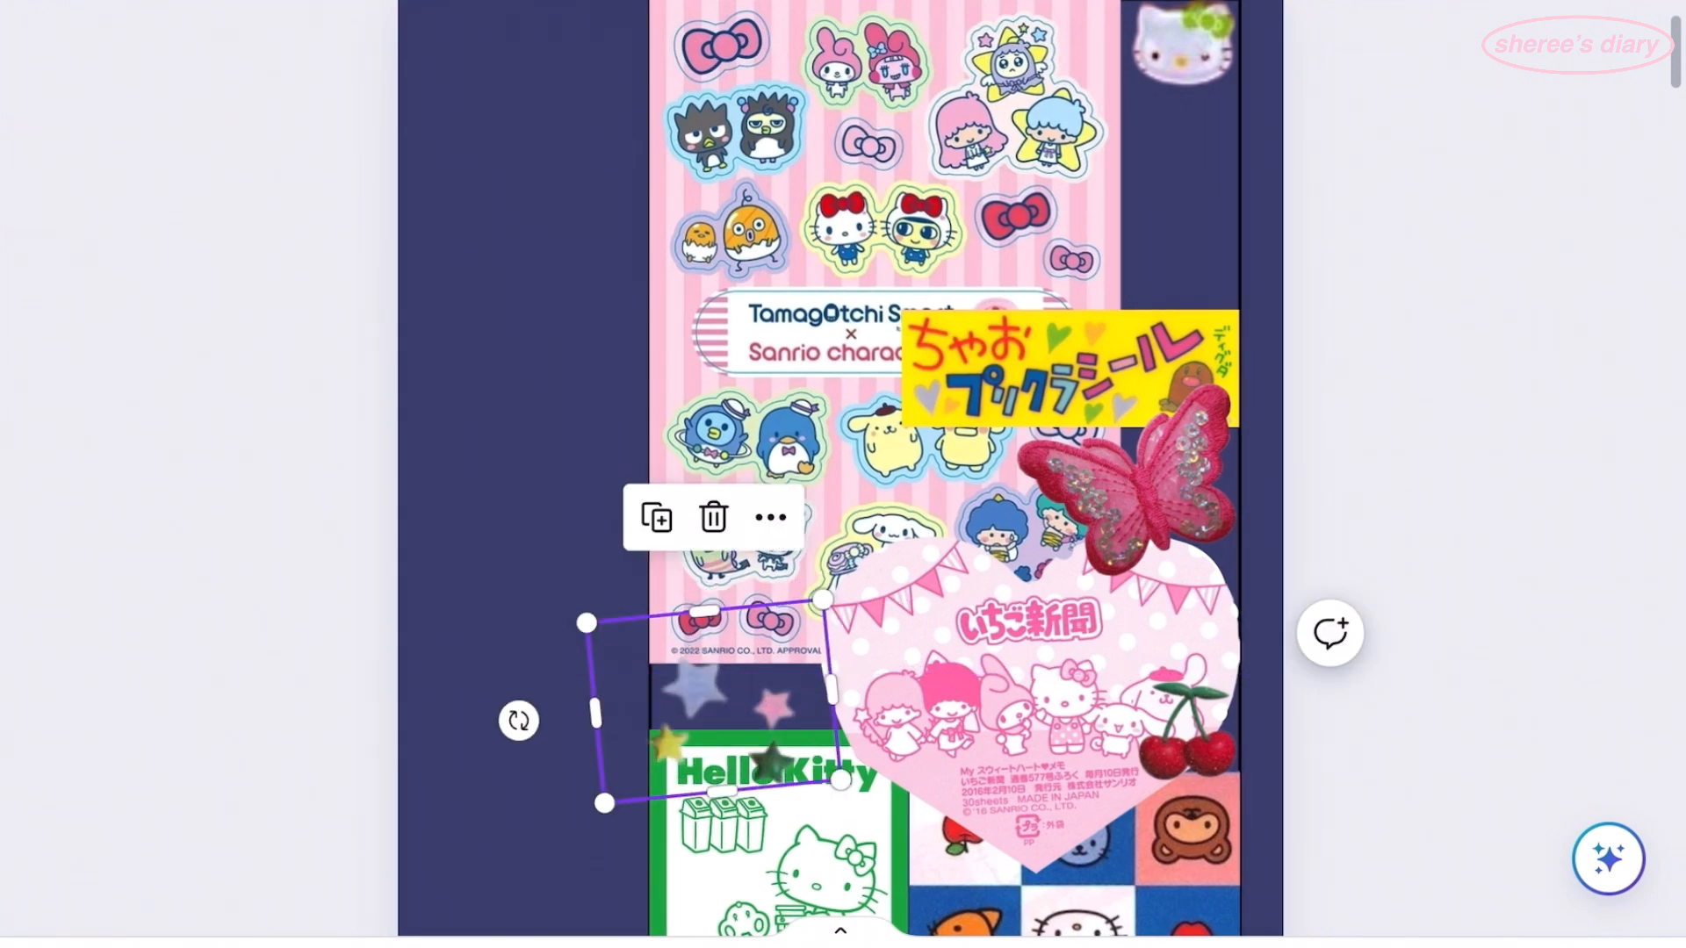
scroll(841, 780, down, 1)
drag(841, 747, 794, 715)
key(Escape)
- Crop the star pieces to a small yellow star and a larger blue star at the left end of the navy gap
scroll(748, 704, up, 5)
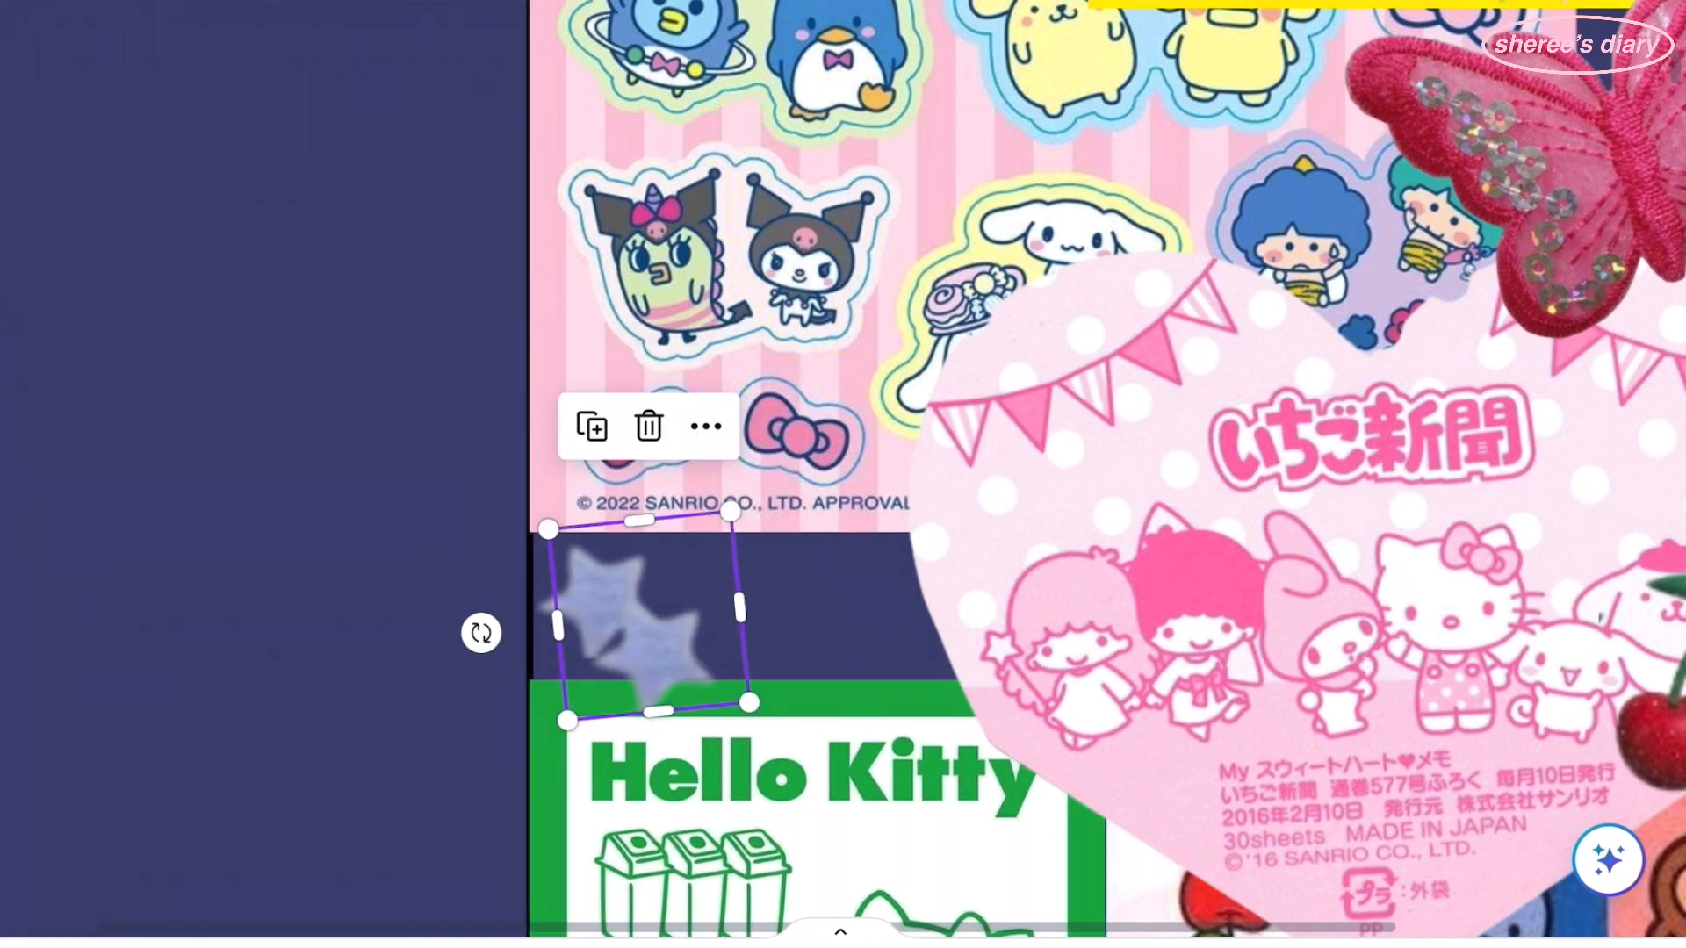
double_click(646, 619)
drag(1335, 512, 1322, 589)
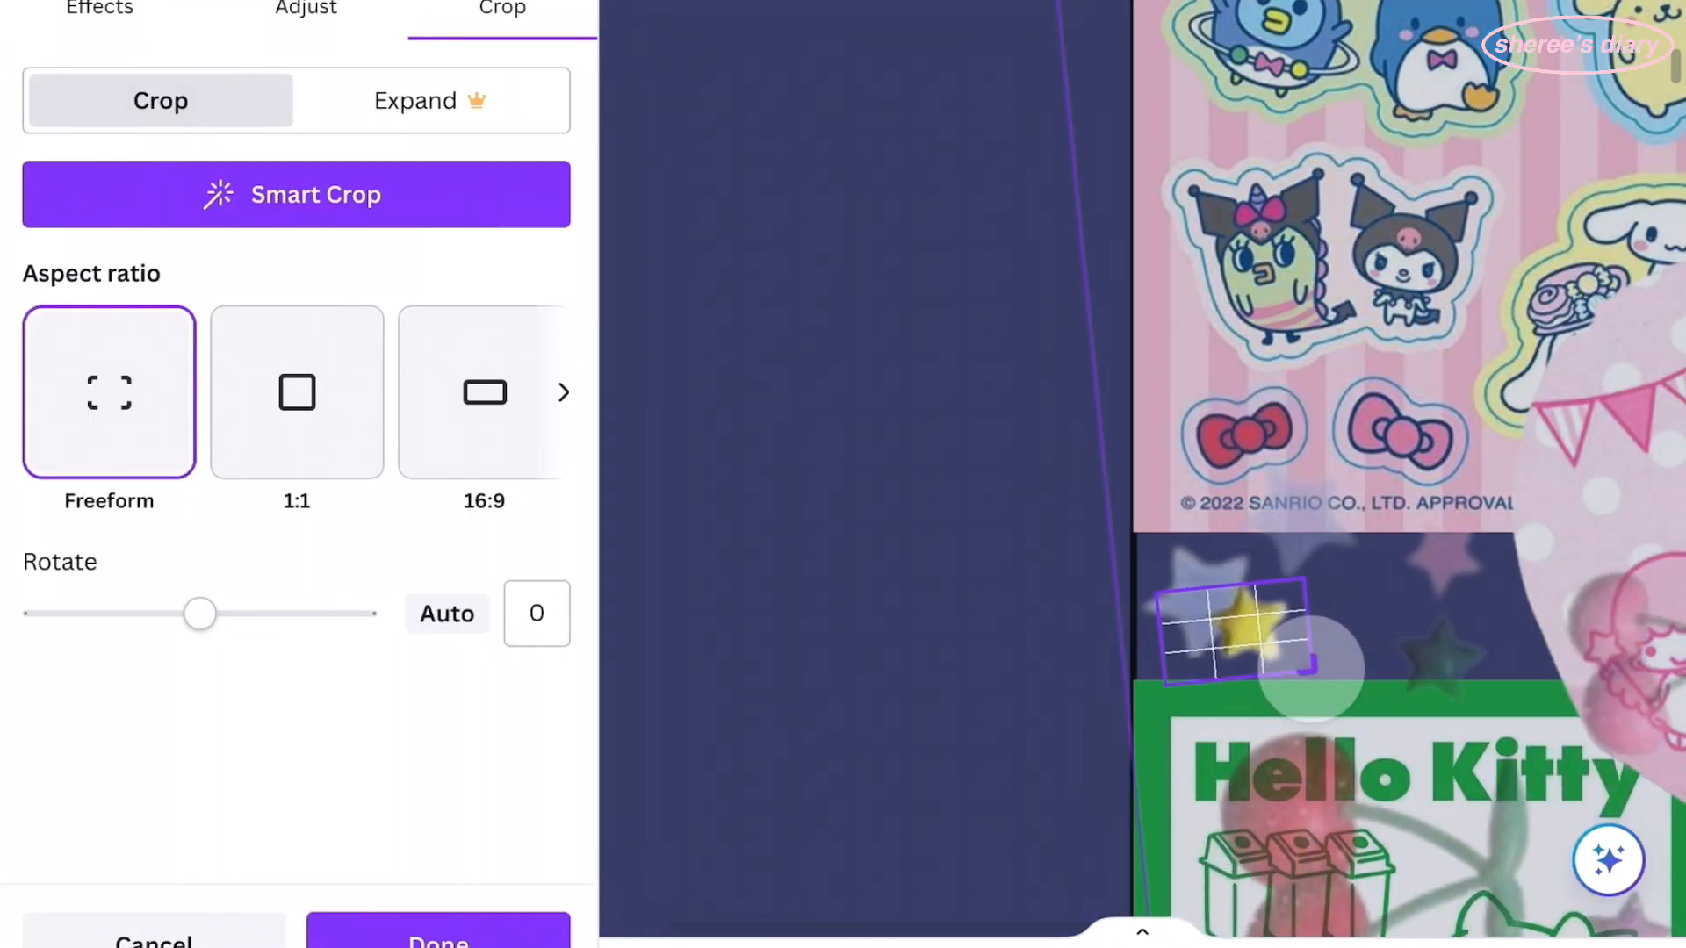
key(Return)
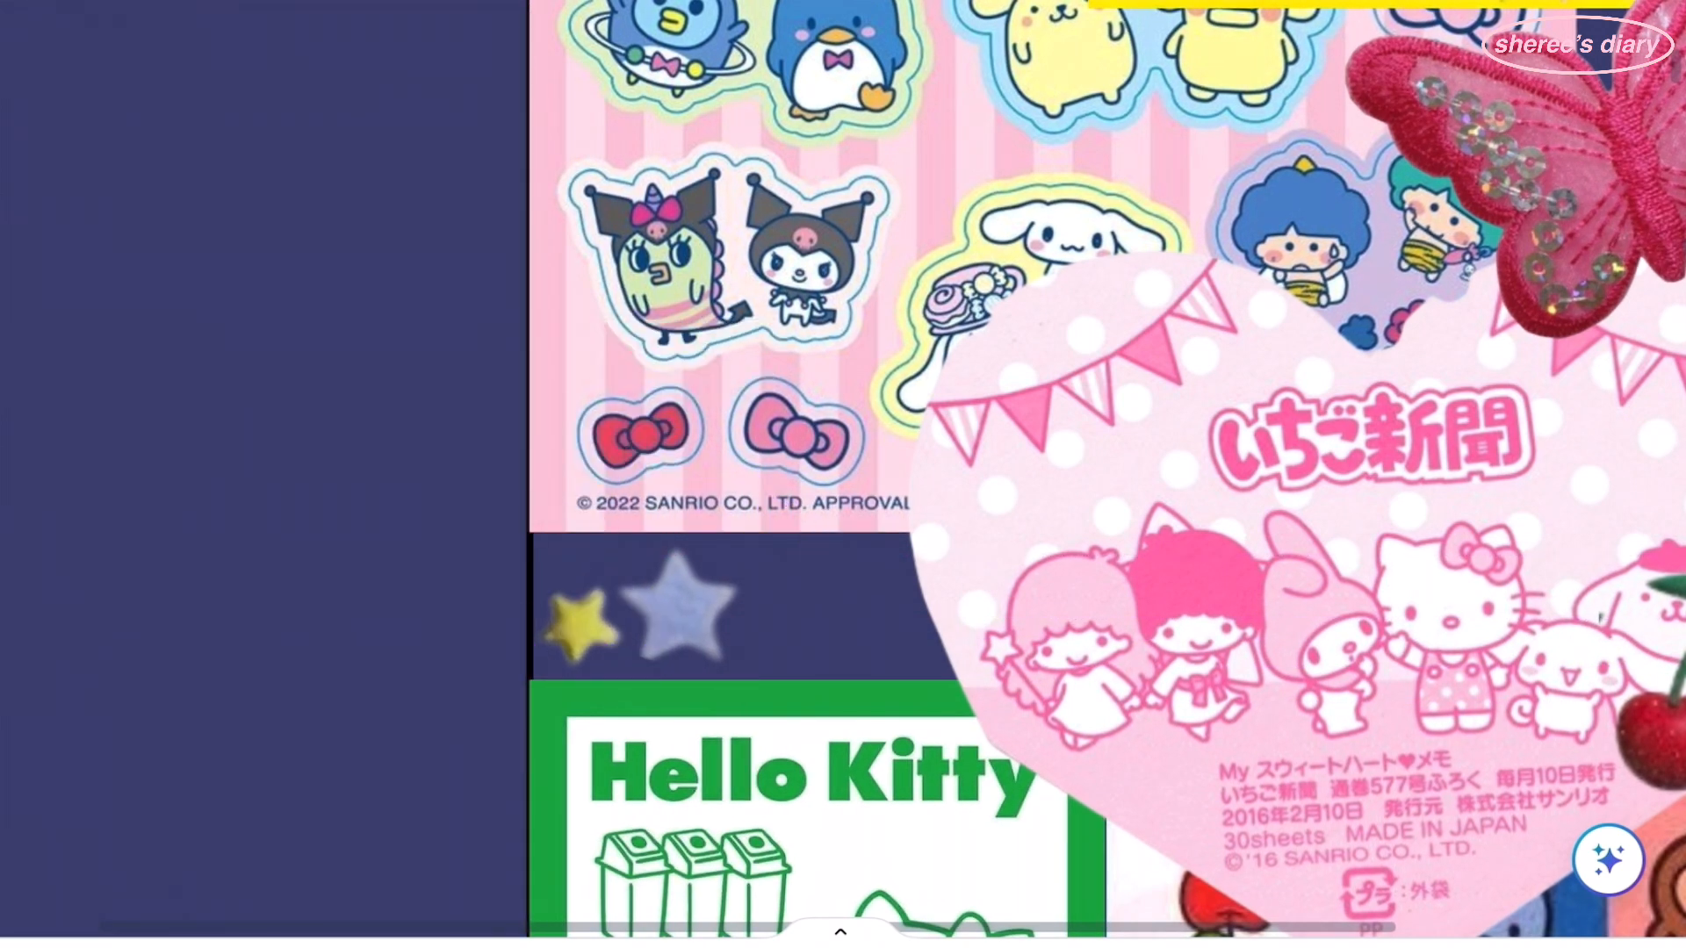
- Crop further copies to a pink star and a green star, continuing the row in the navy gap up to the heart
double_click(794, 615)
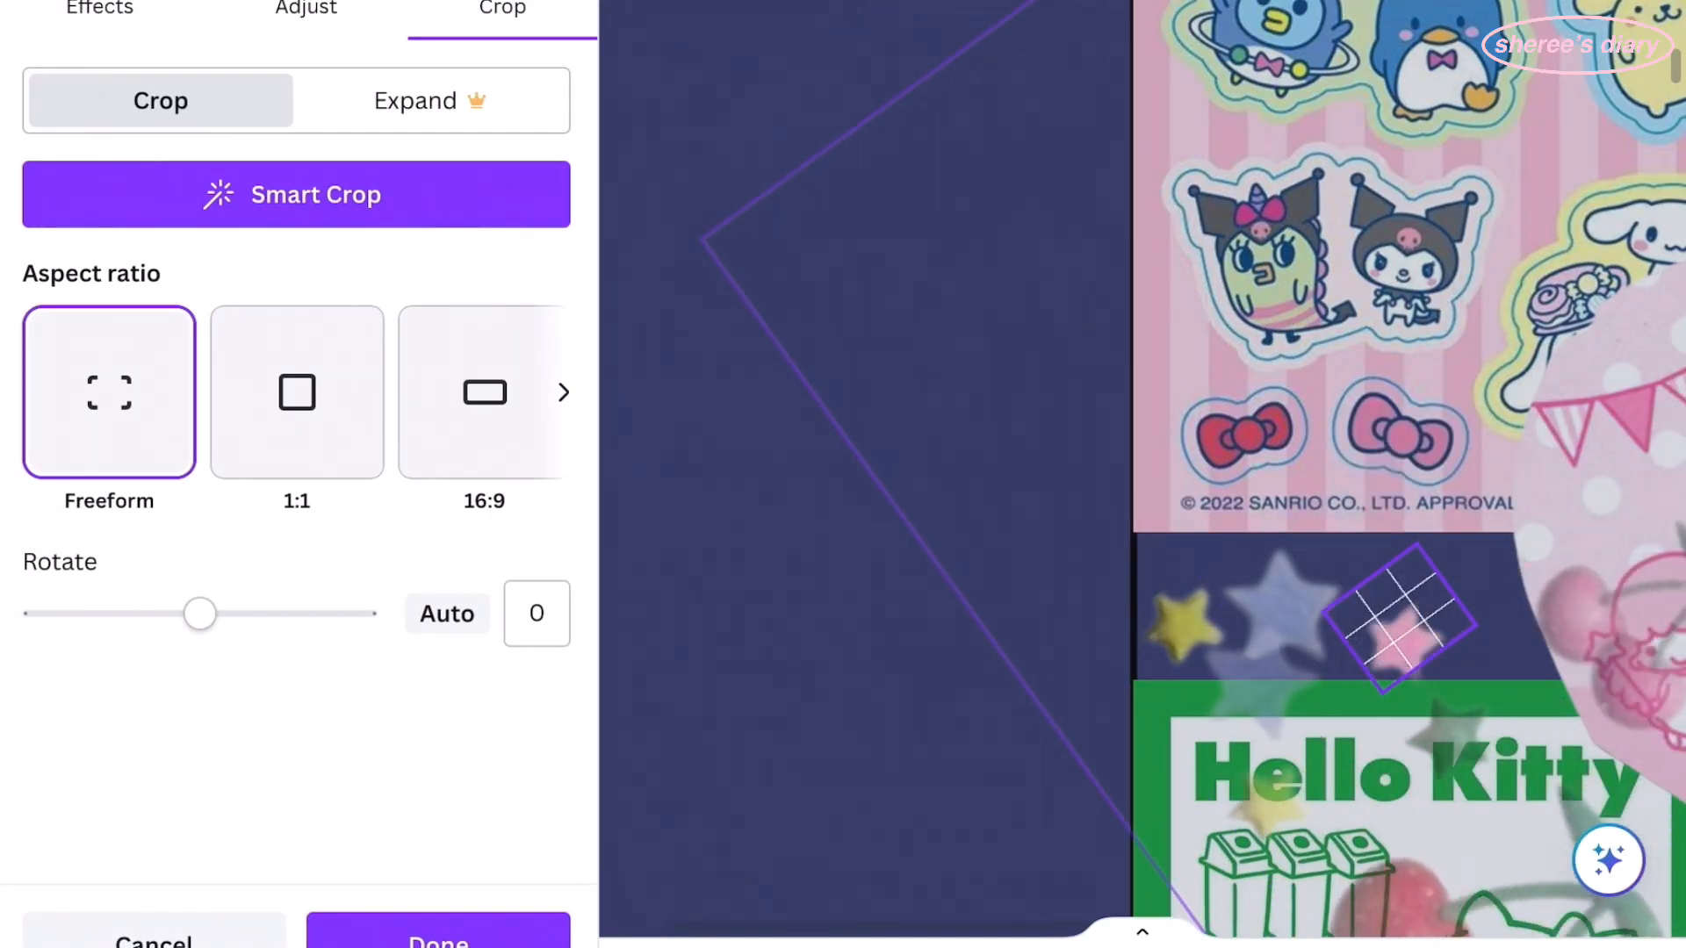
key(Return)
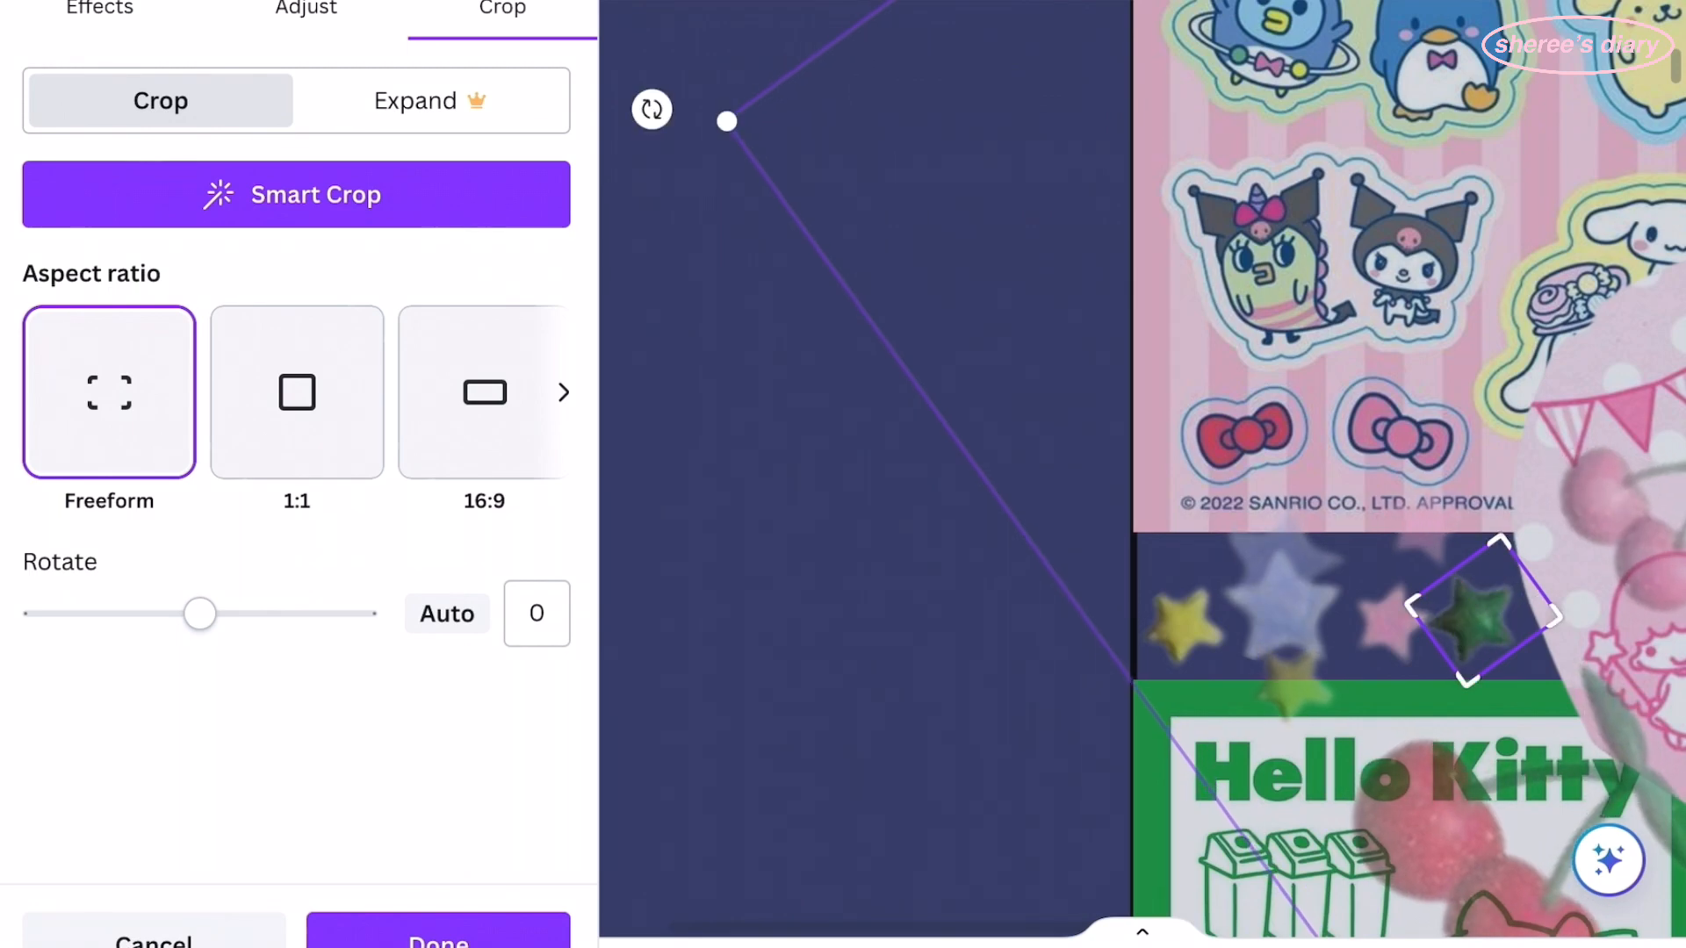
key(Return)
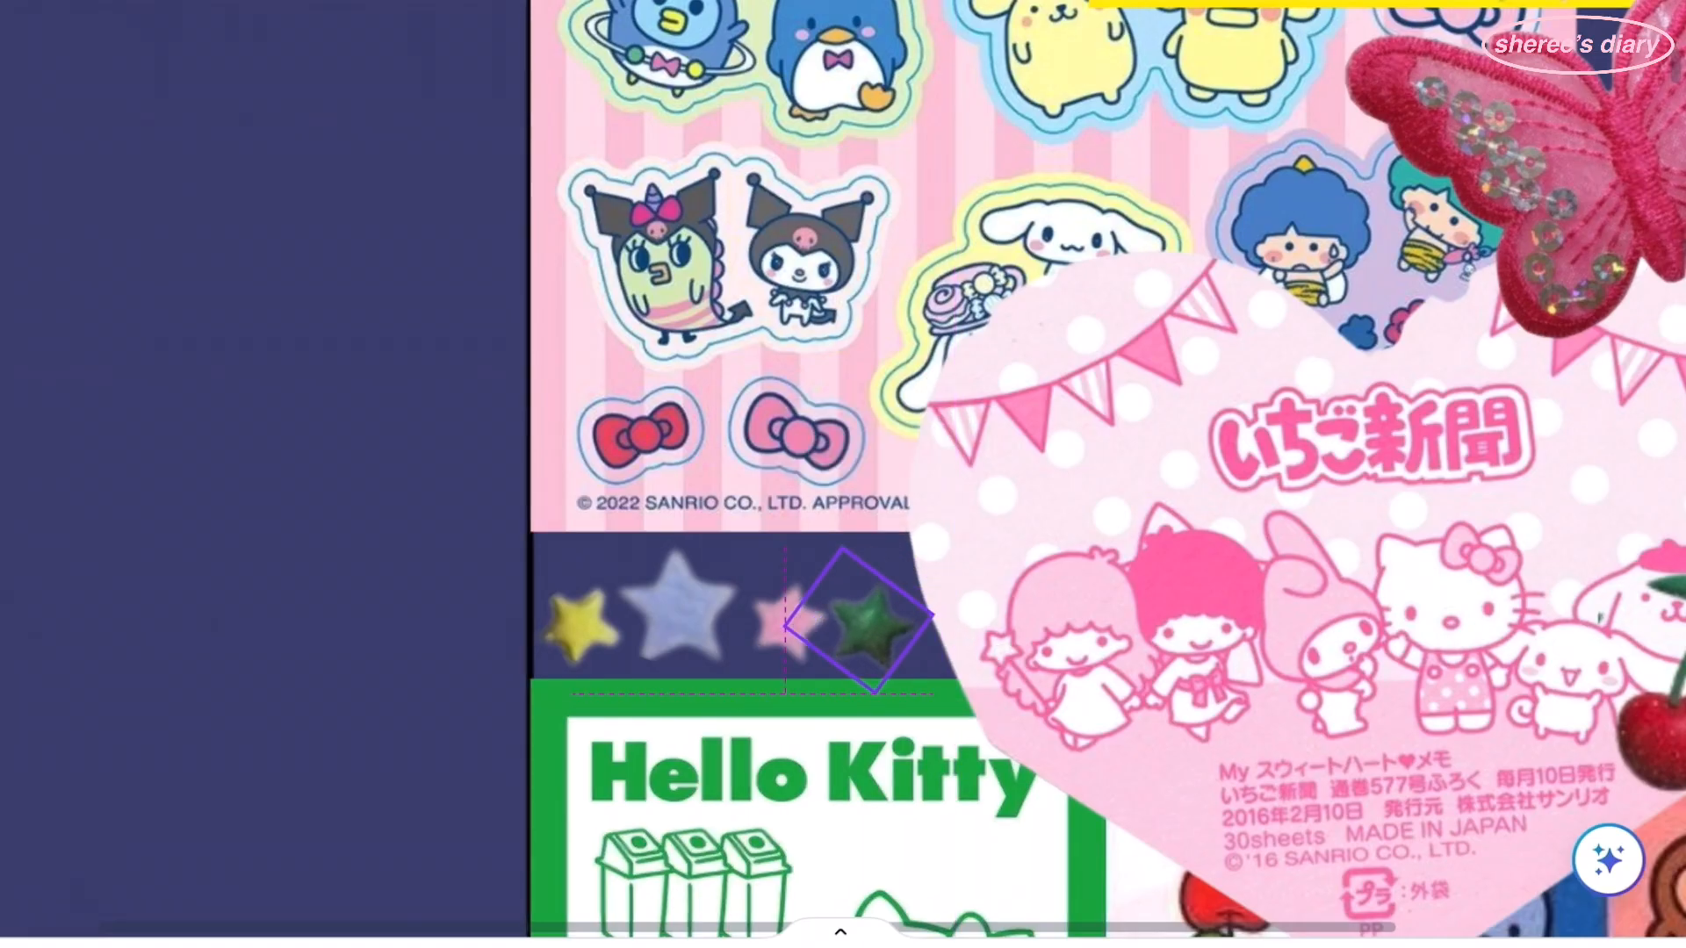
scroll(843, 474, down, 5)
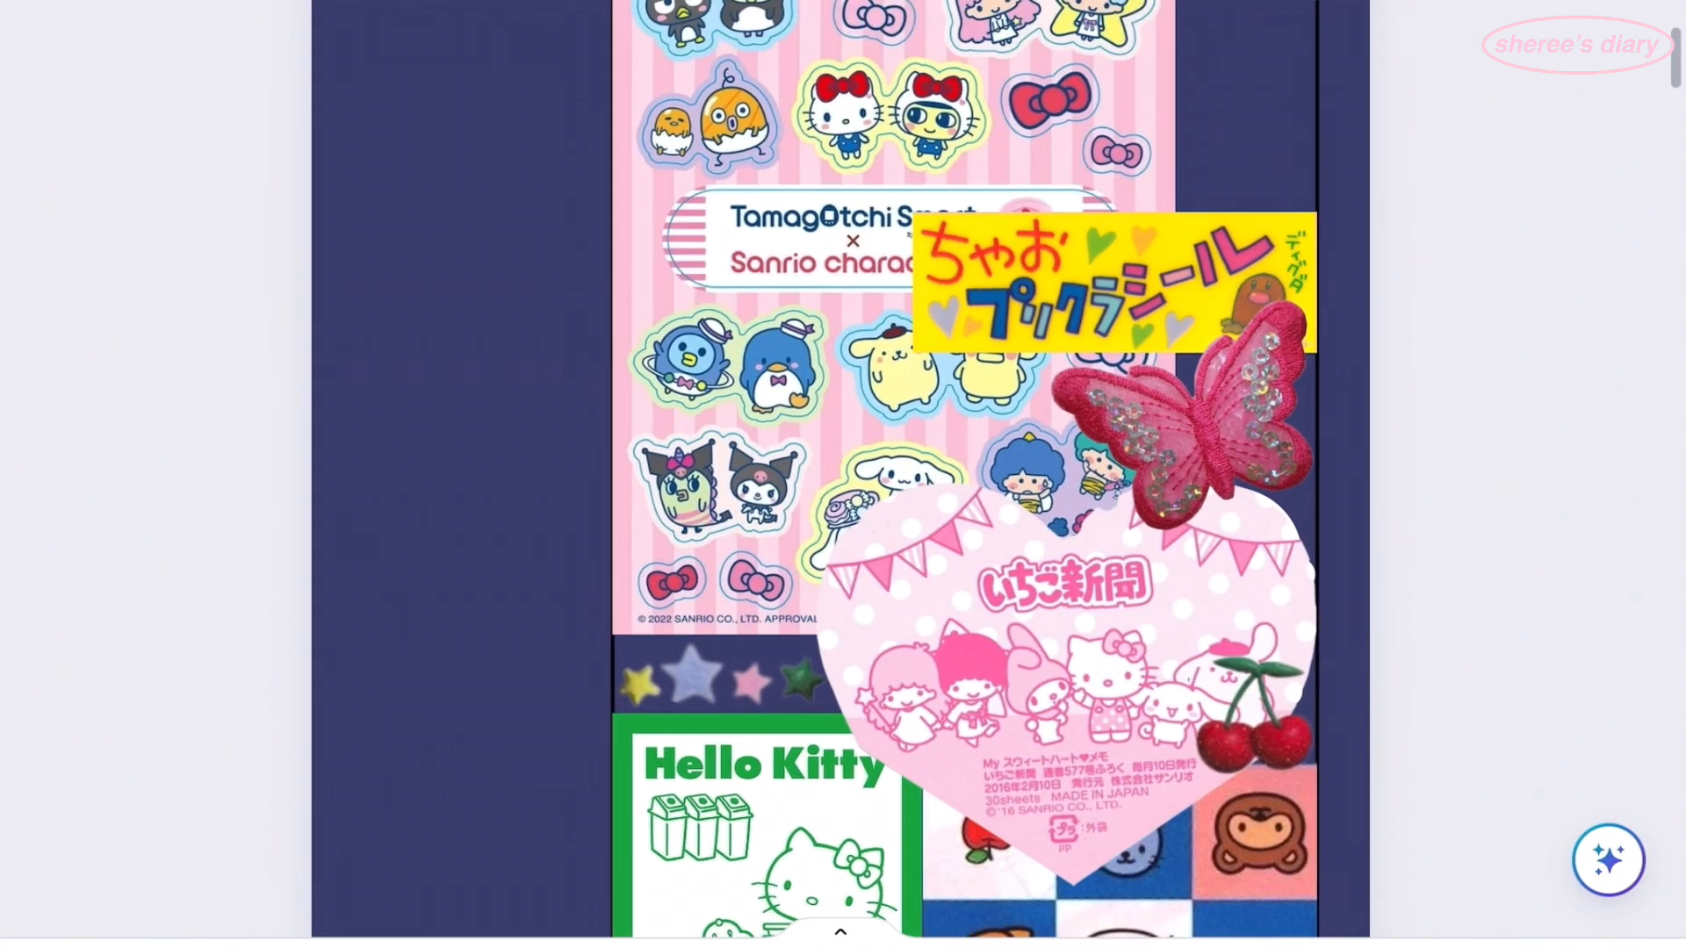
scroll(843, 474, down, 3)
click(504, 783)
click(605, 459)
drag(842, 184, 841, 341)
drag(641, 564, 919, 564)
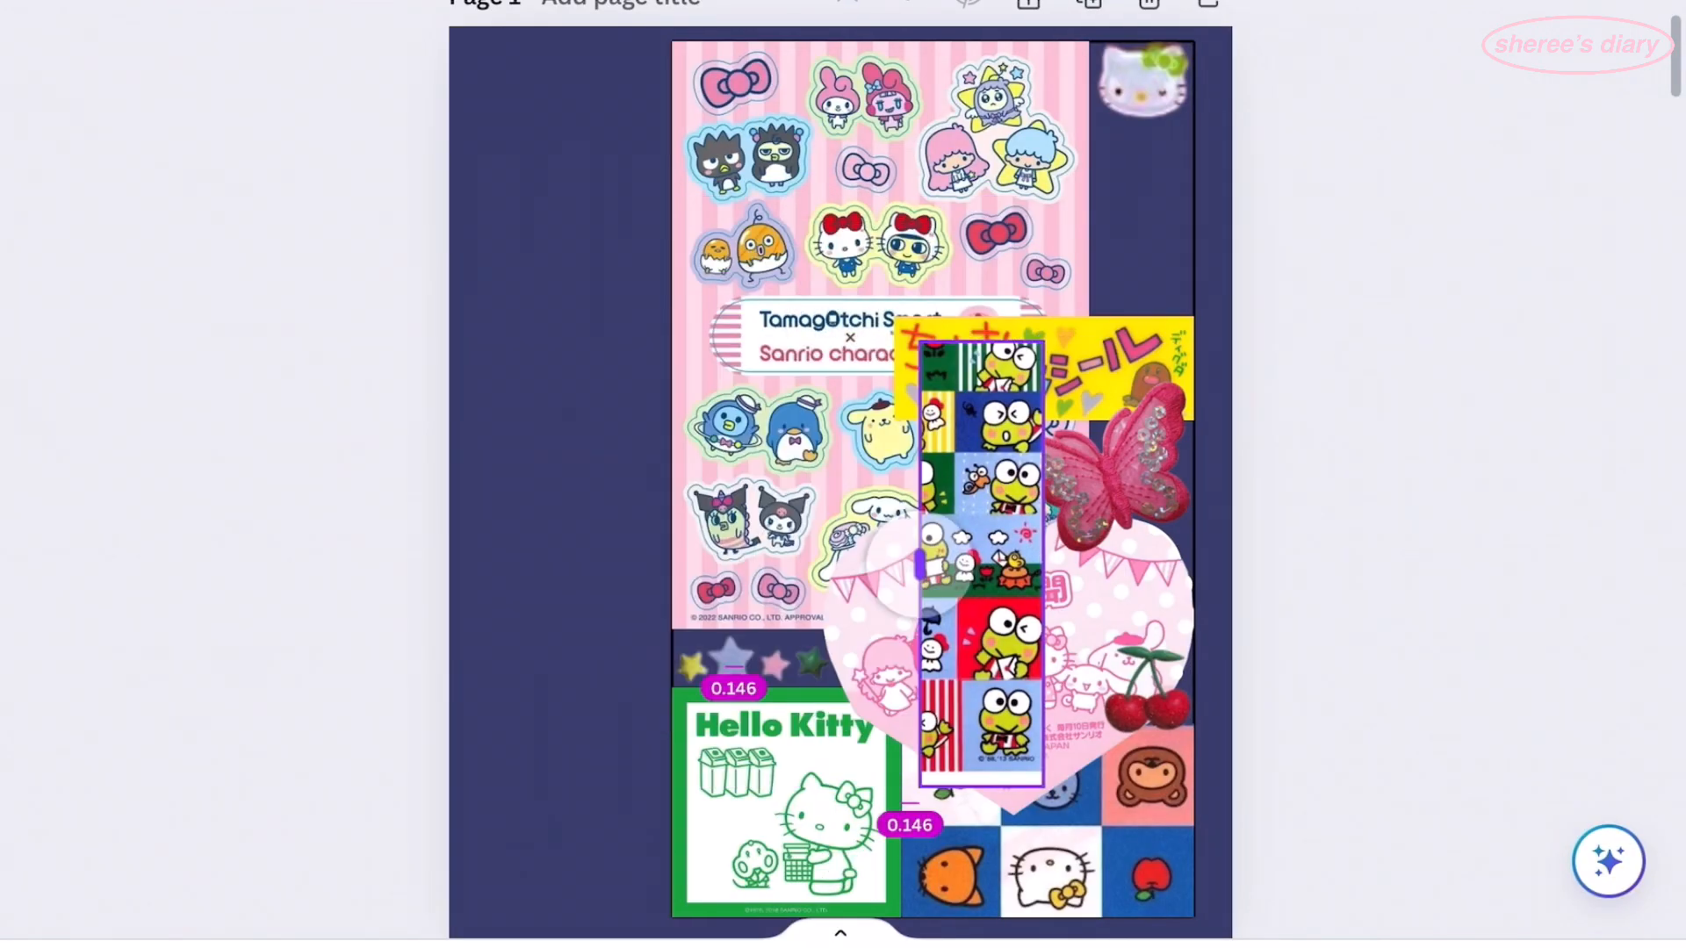
drag(1001, 526, 1151, 526)
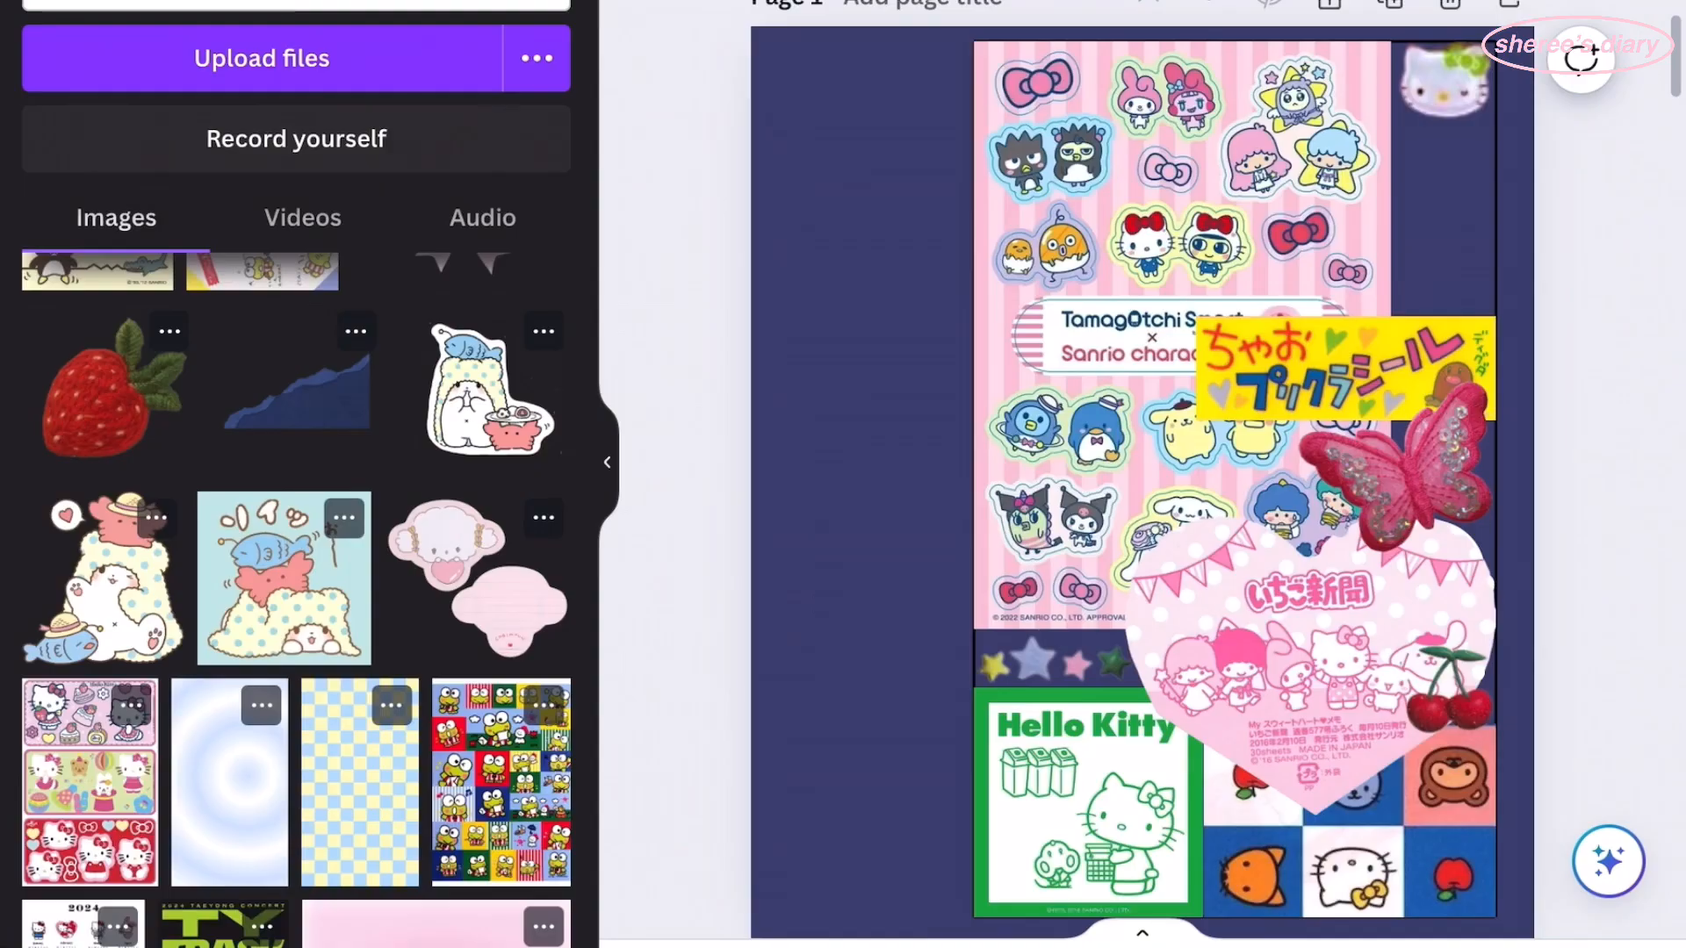
- Add the glittery mini sticker sheet and crop it to the row with the red tulip and the clover-holding bear
scroll(296, 597, down, 10)
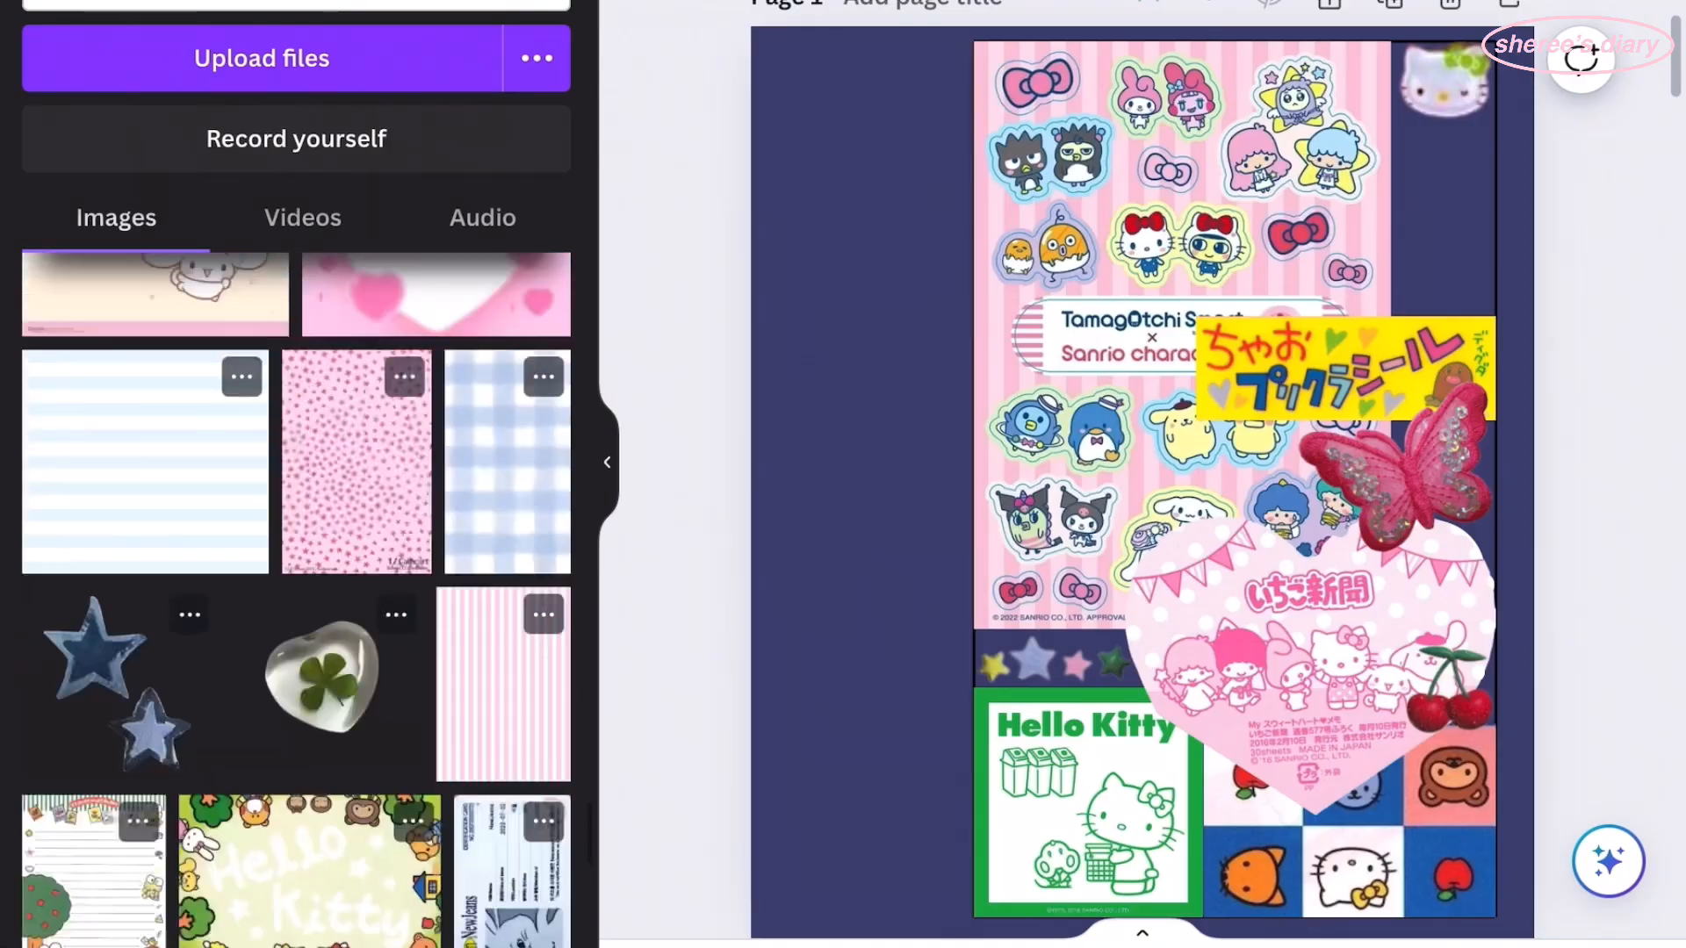
scroll(296, 597, down, 3)
click(244, 905)
click(606, 460)
drag(463, 553, 880, 554)
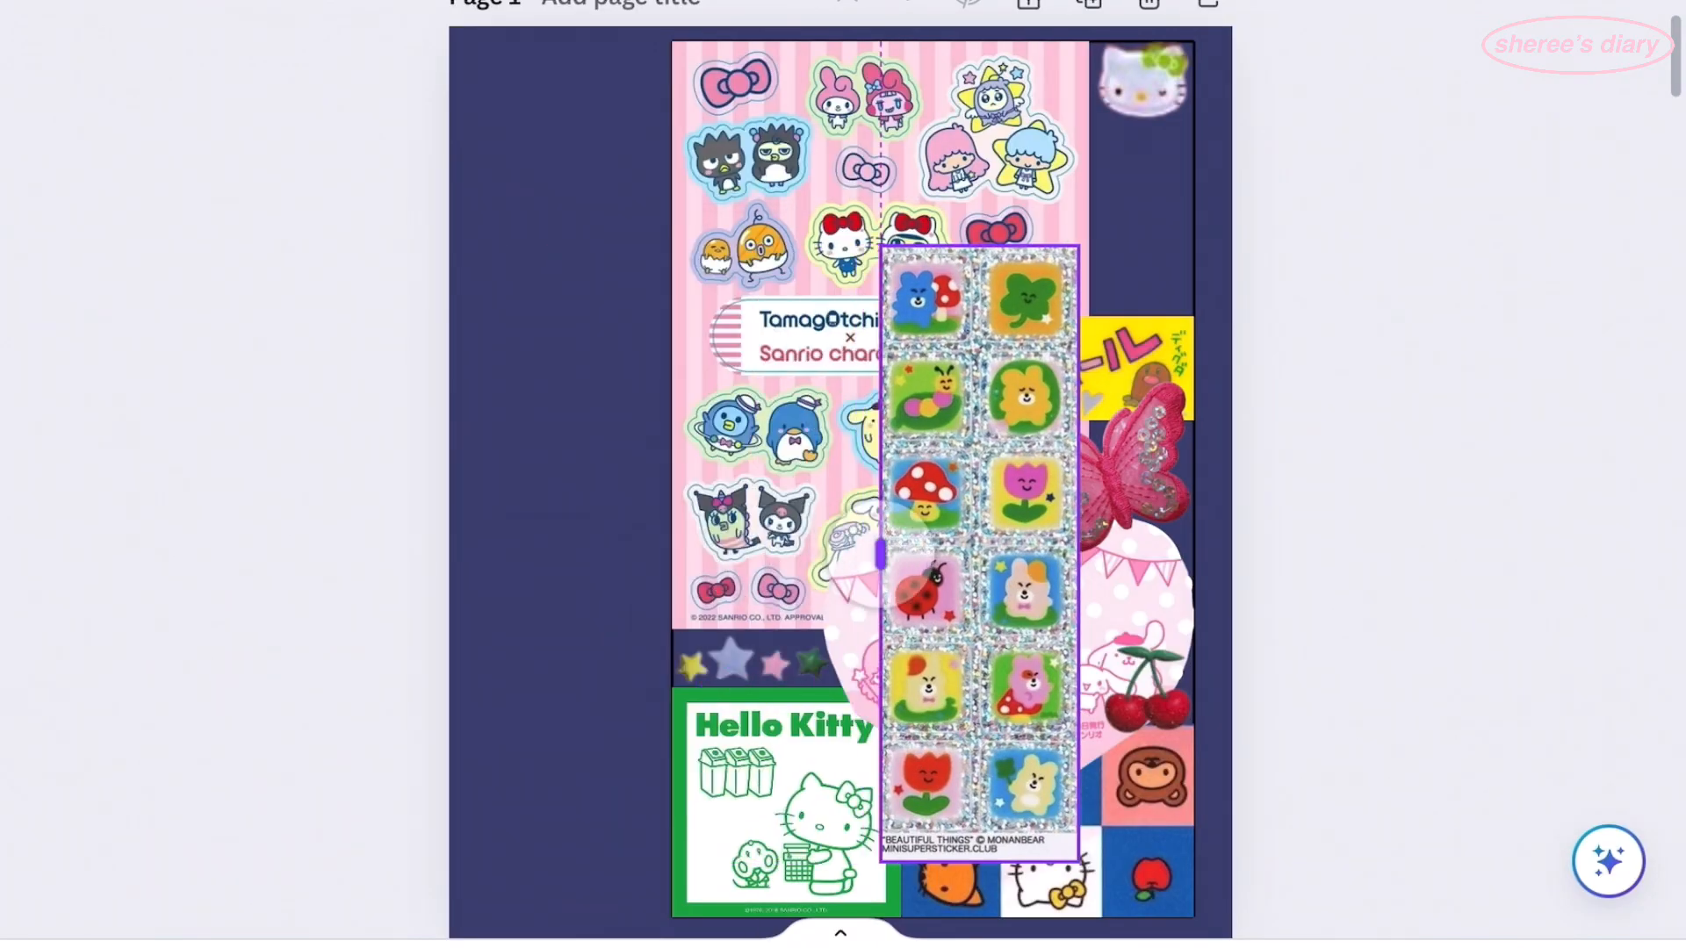
drag(979, 852, 979, 821)
drag(979, 247, 979, 724)
- Crop the glitter row to the red tulip sticker and place it small beneath the green-bow Kitty face
drag(956, 463, 1183, 597)
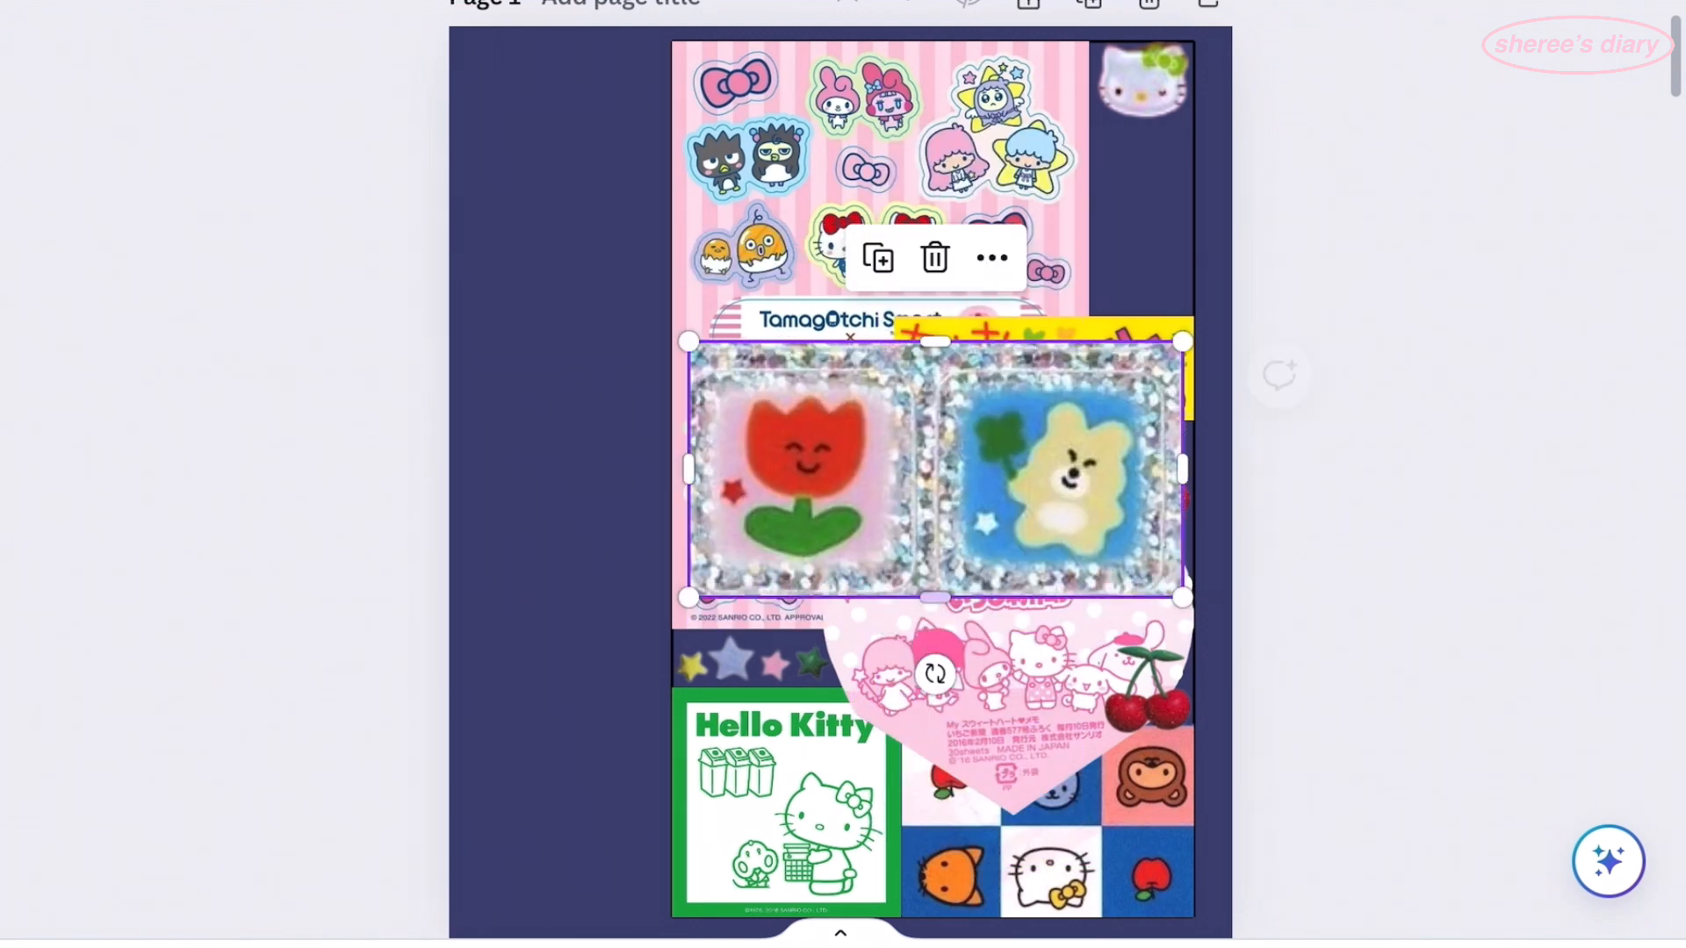
drag(919, 597, 762, 432)
drag(726, 394, 916, 330)
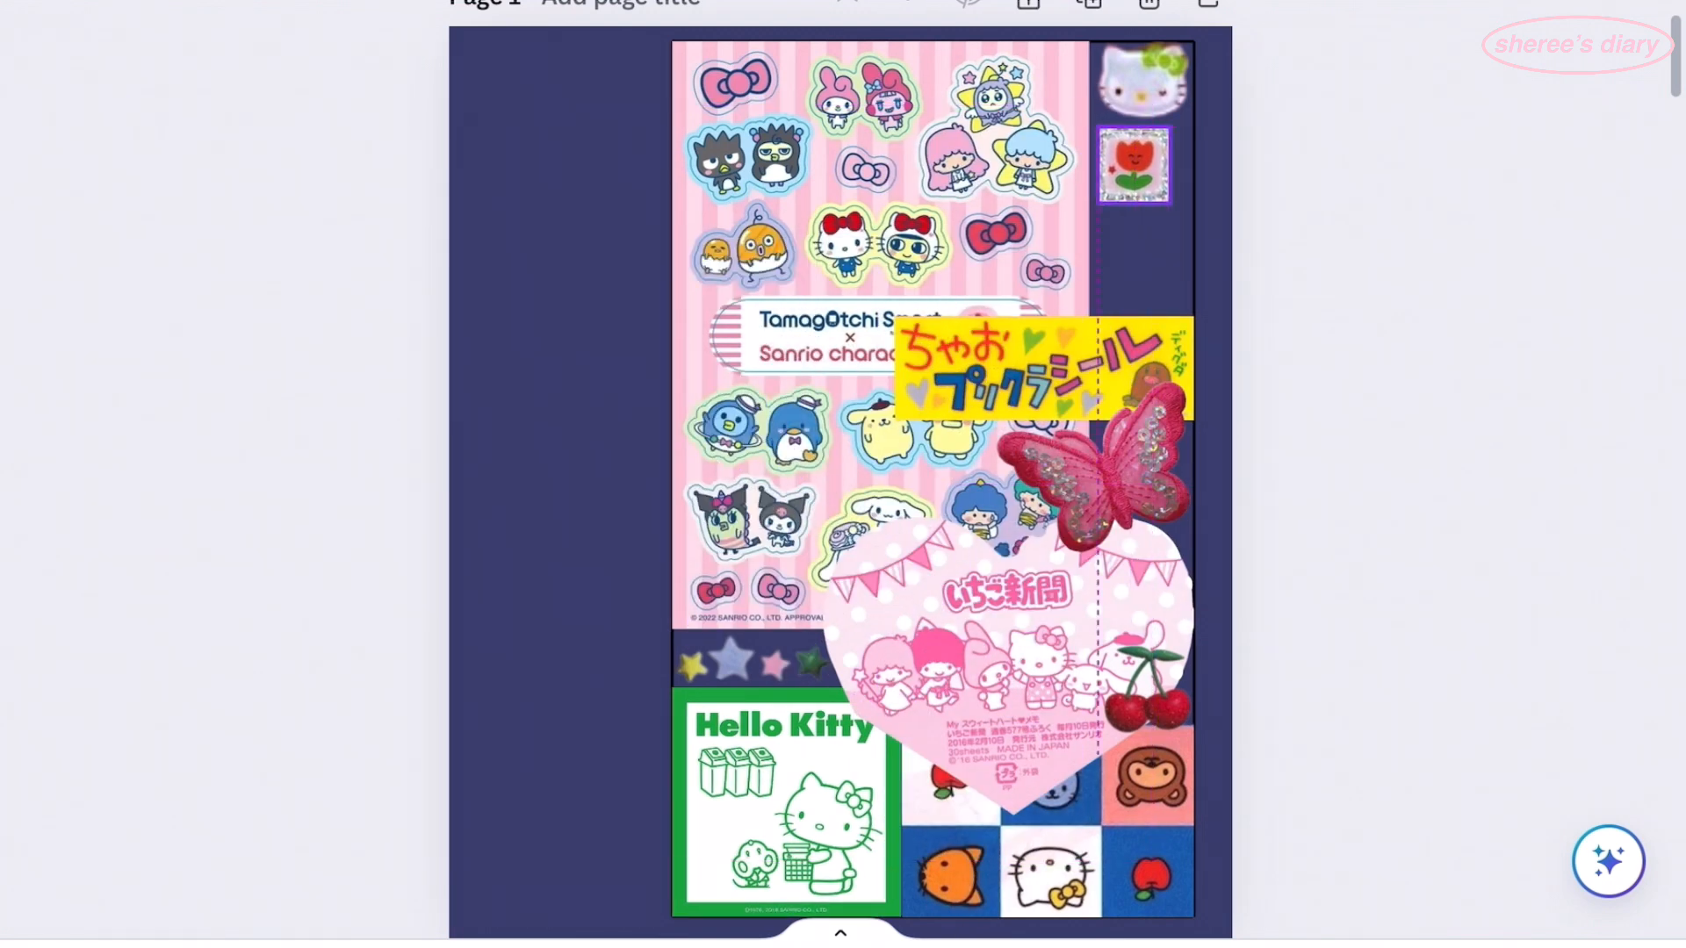
- Duplicate the tulip sticker below itself and shift the copy's crop to the green clover sticker
key(ctrl+d)
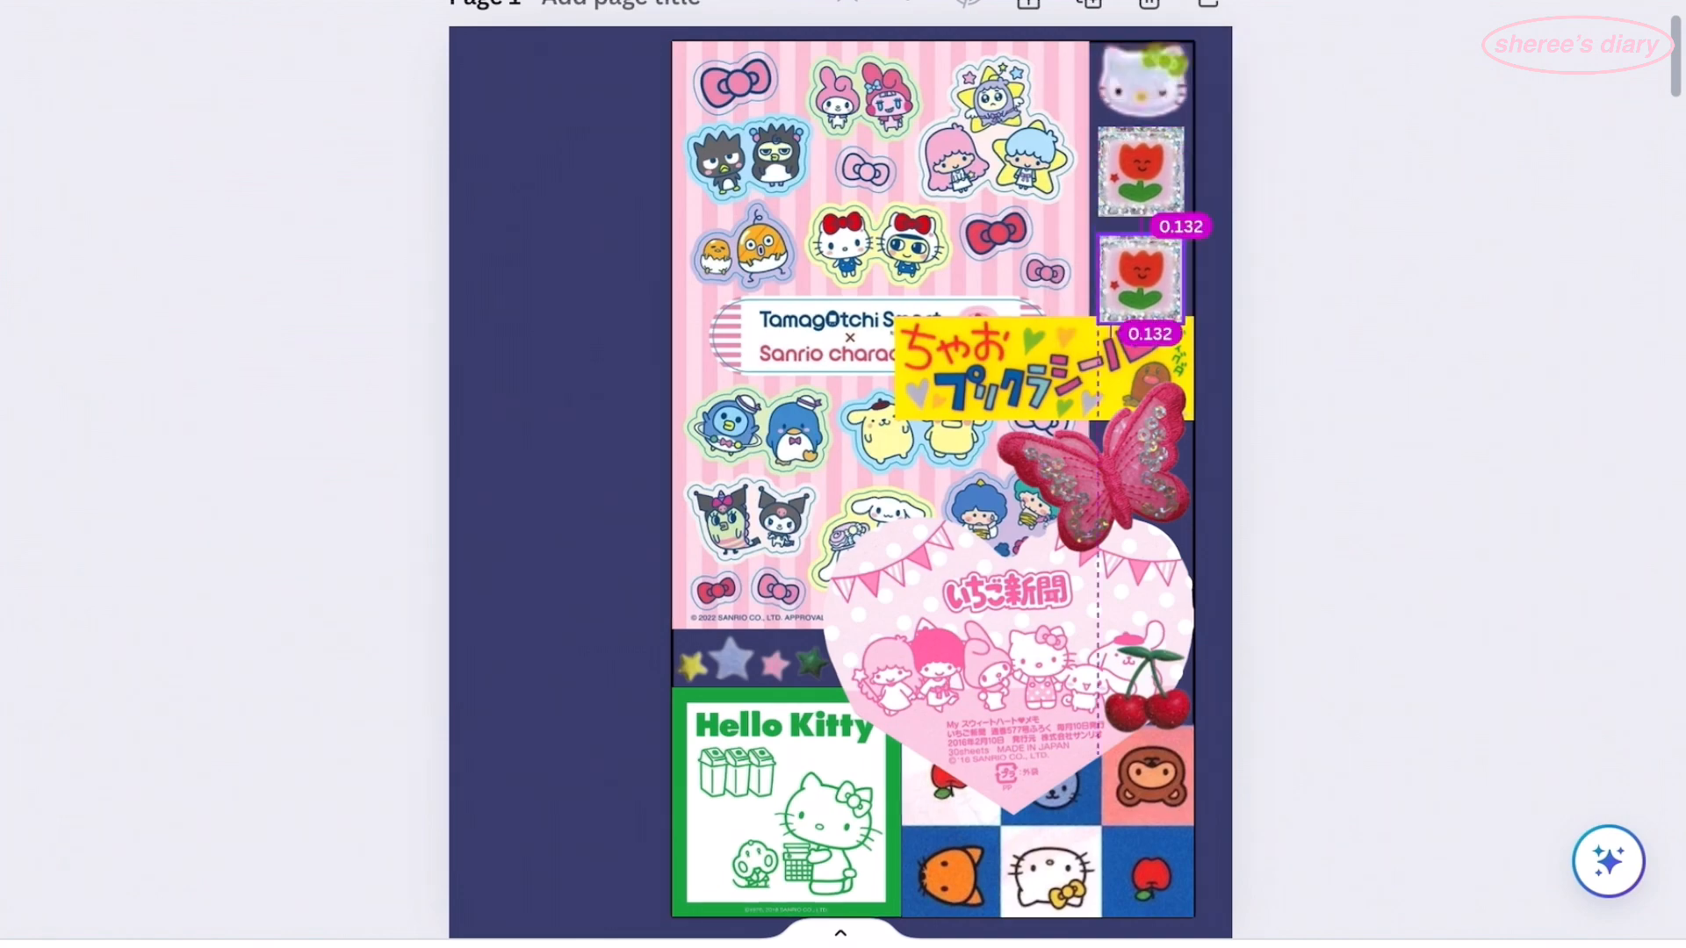
double_click(1140, 266)
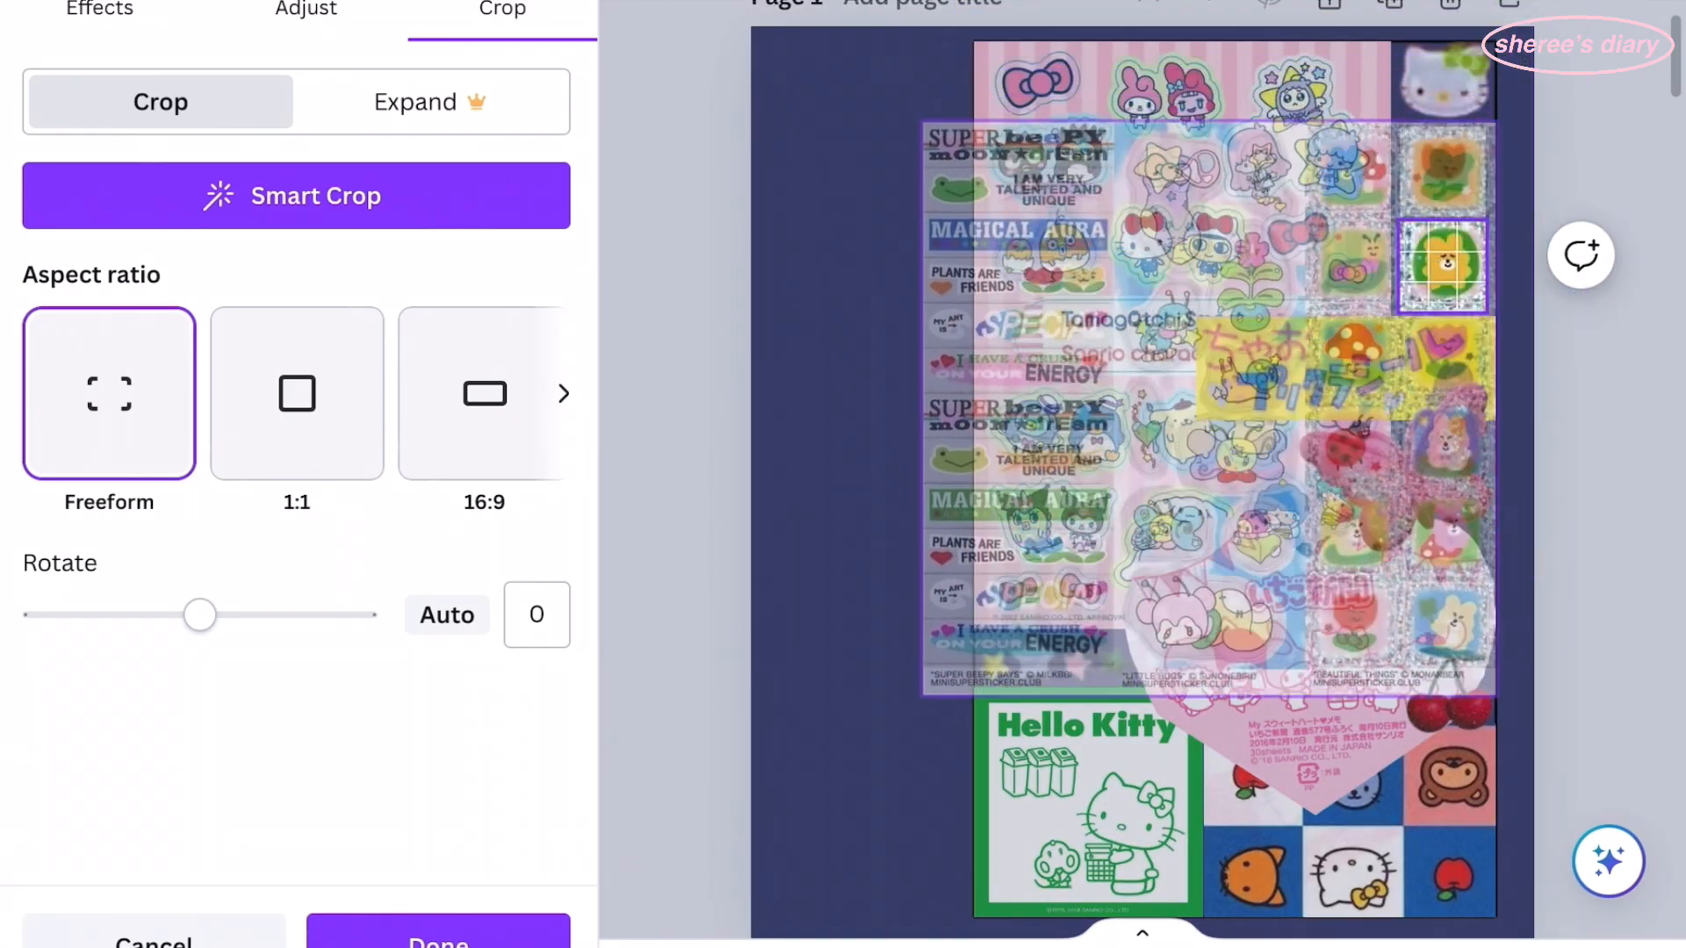
drag(1546, 167, 1443, 266)
key(Return)
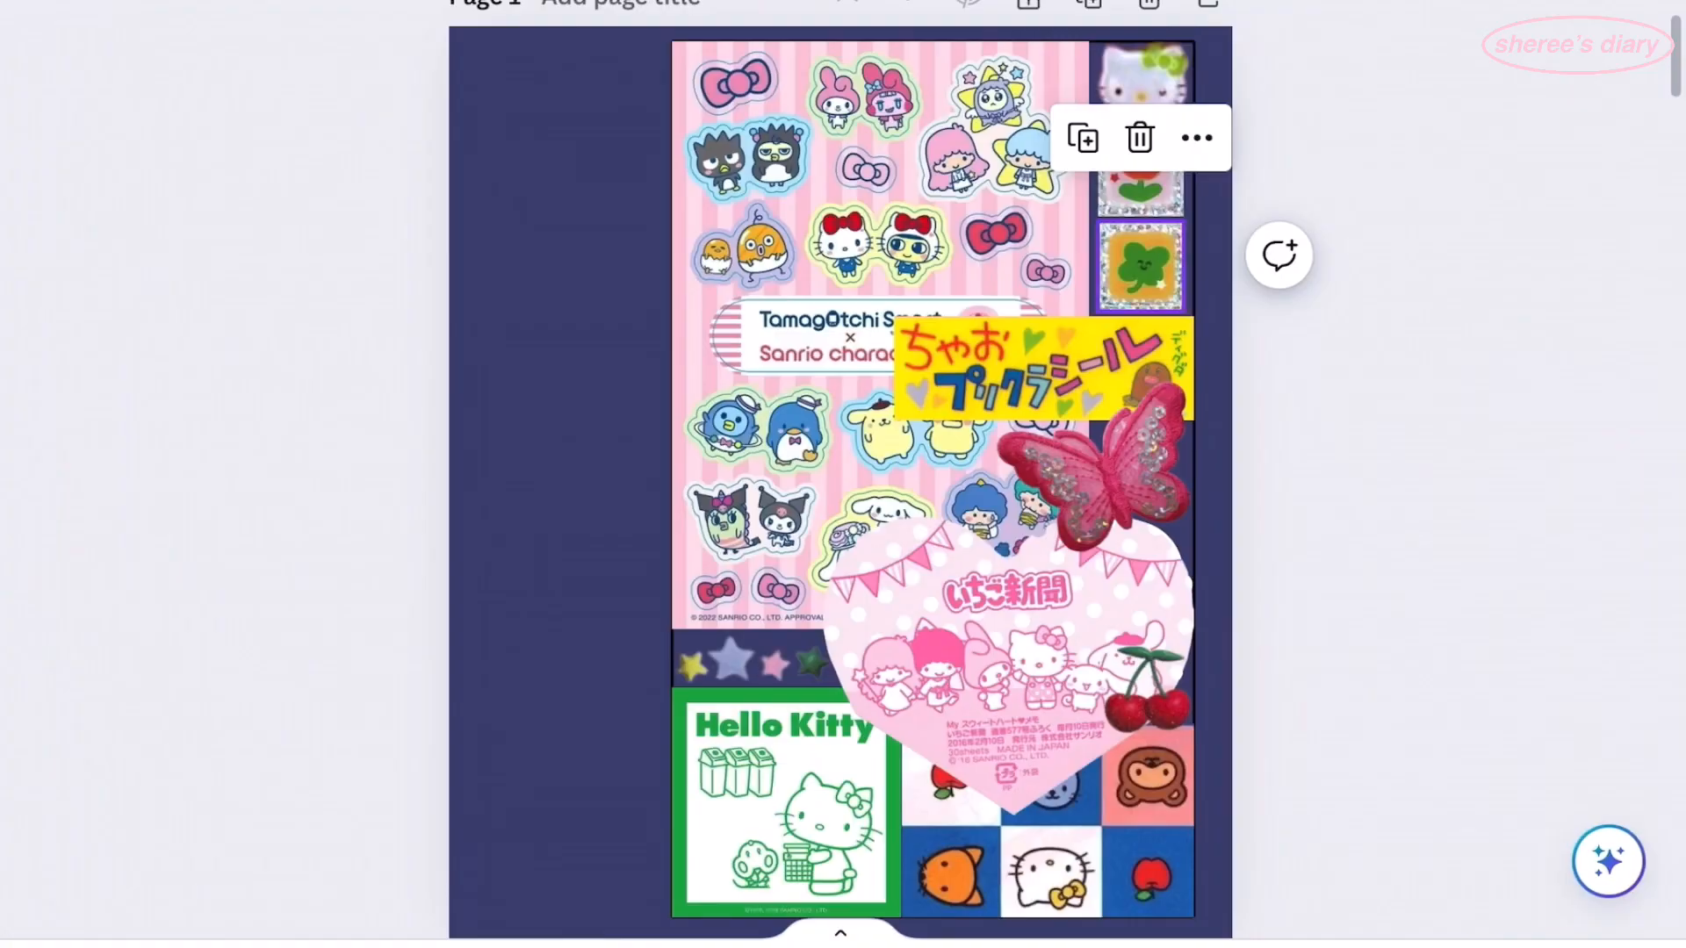
key(Escape)
- Add a rounded-square frame and fill it with the clover sticker, set small on the empty navy area
scroll(840, 474, down, 1)
scroll(296, 527, down, 10)
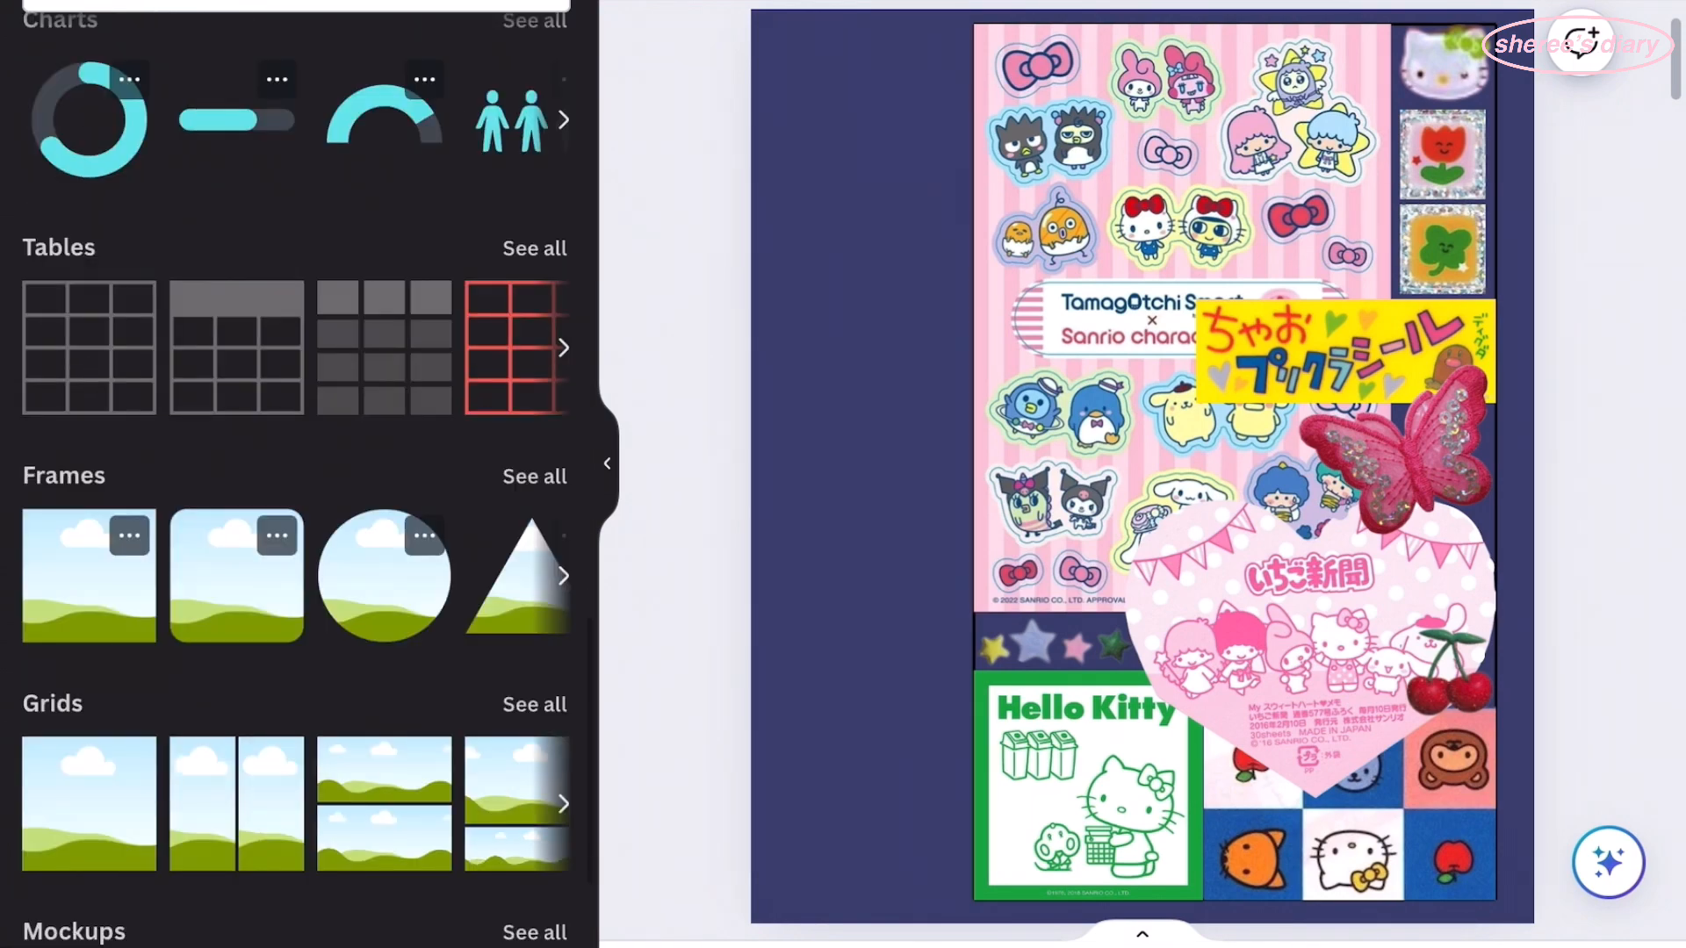
click(236, 576)
click(606, 462)
right_click(1140, 249)
key(Escape)
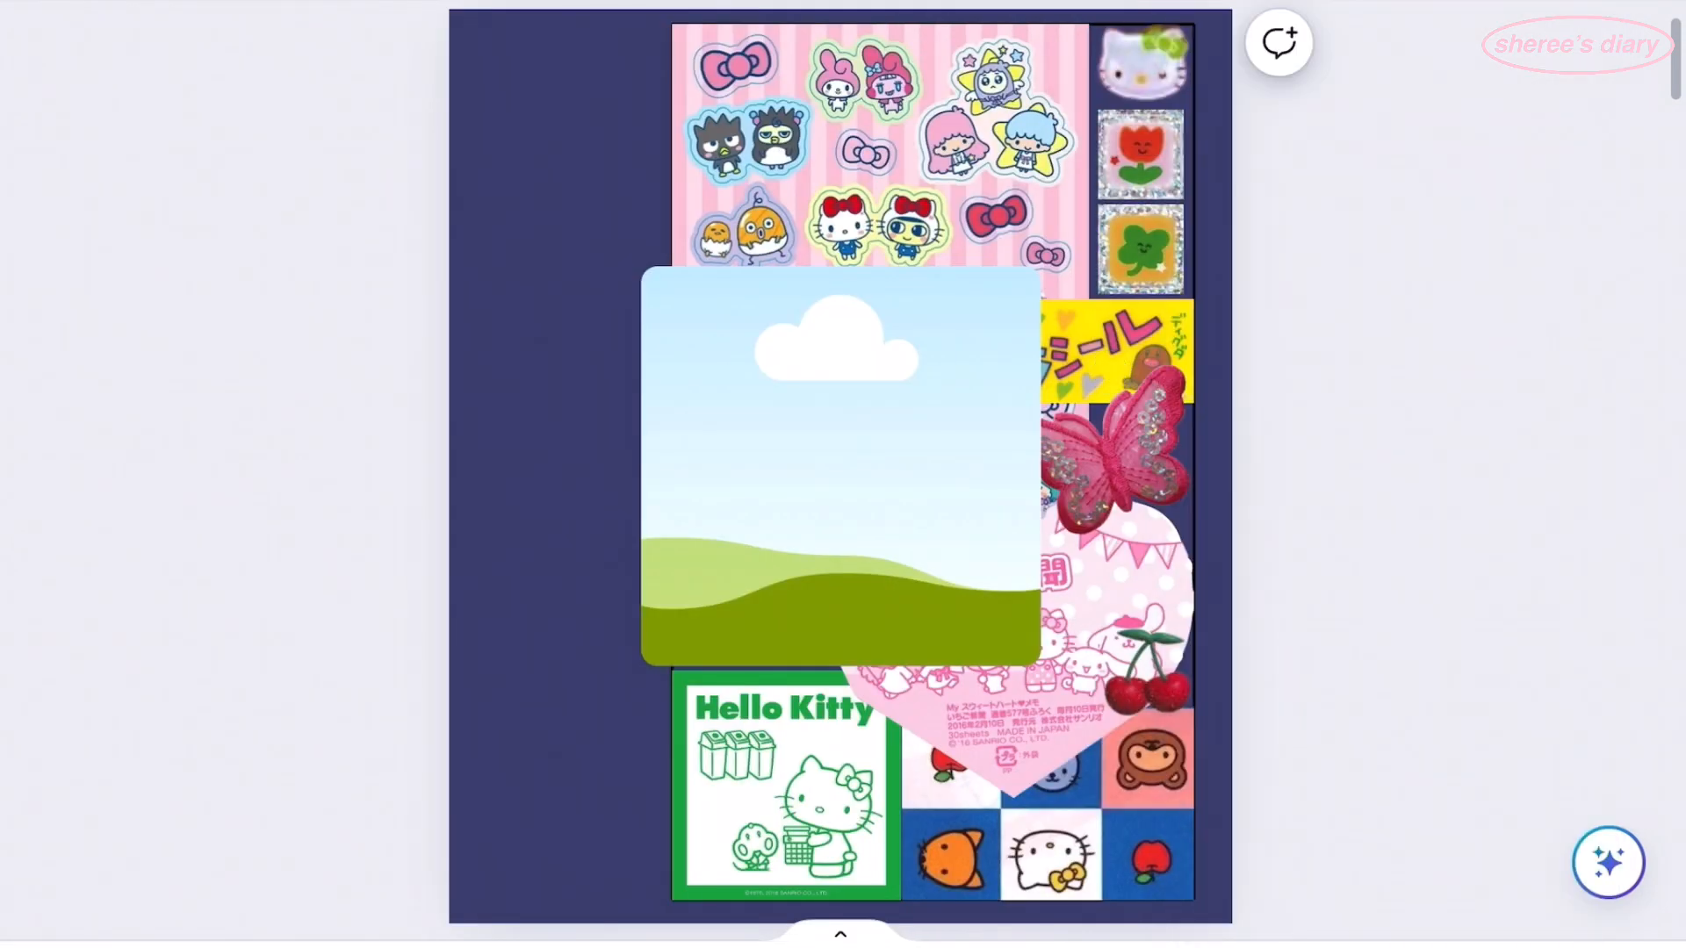
drag(1140, 249, 574, 113)
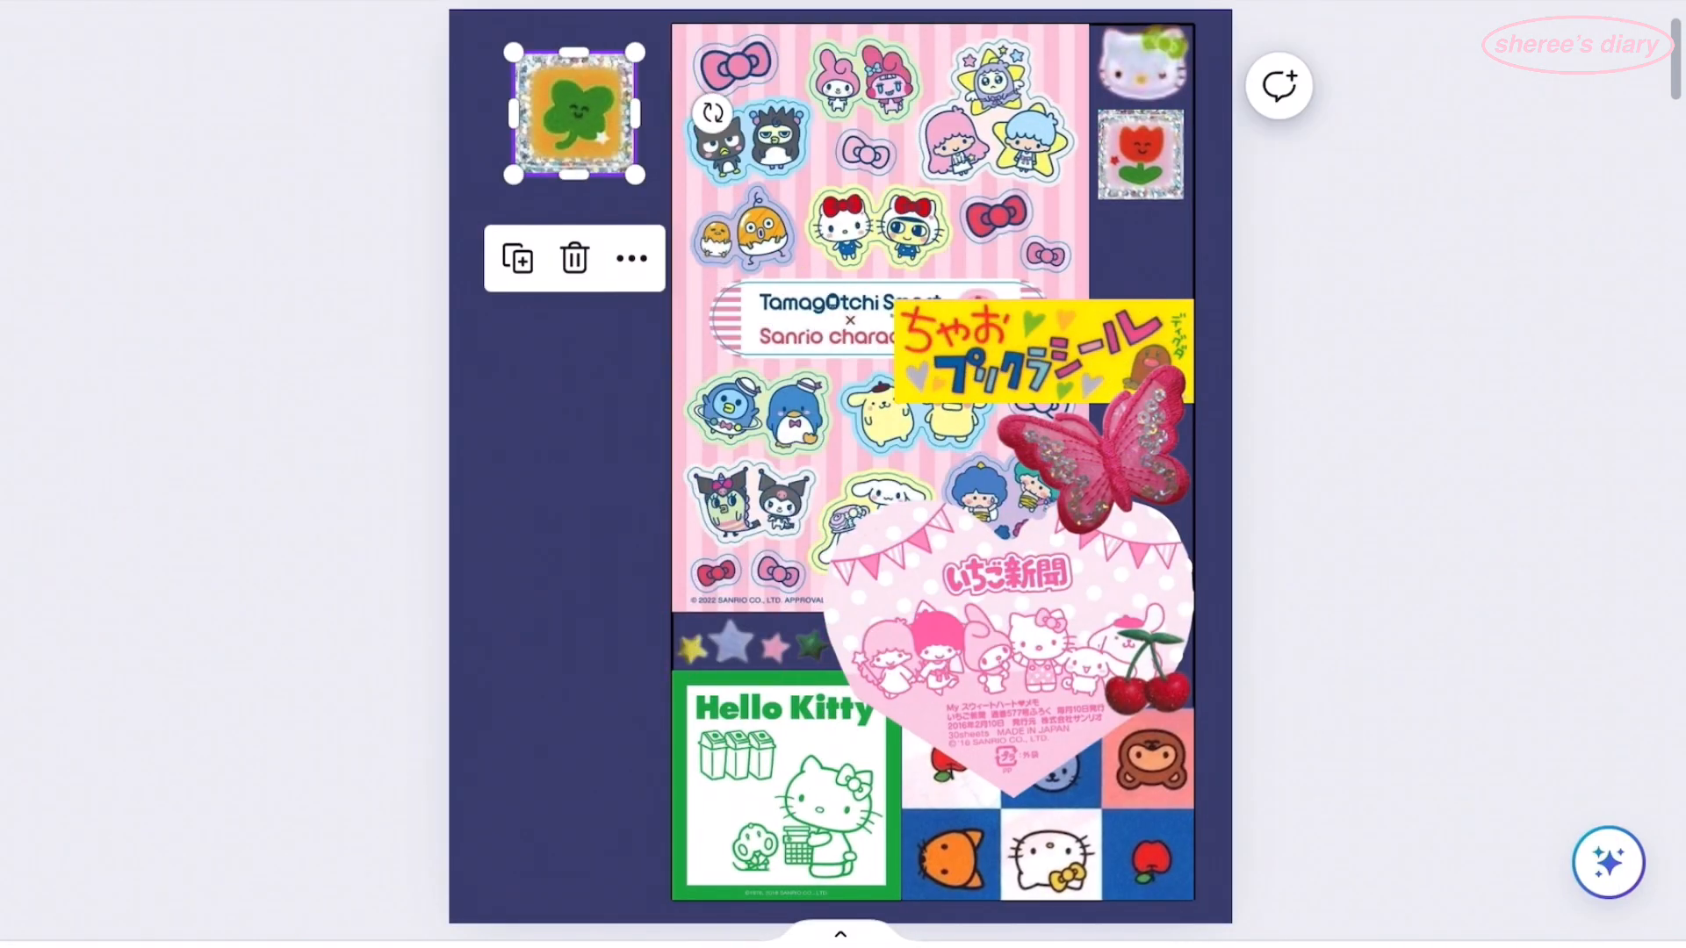
- Fill another rounded-square frame with the tulip sticker, shrink it, and place it just above the yellow title strip
click(607, 463)
drag(1140, 154, 841, 465)
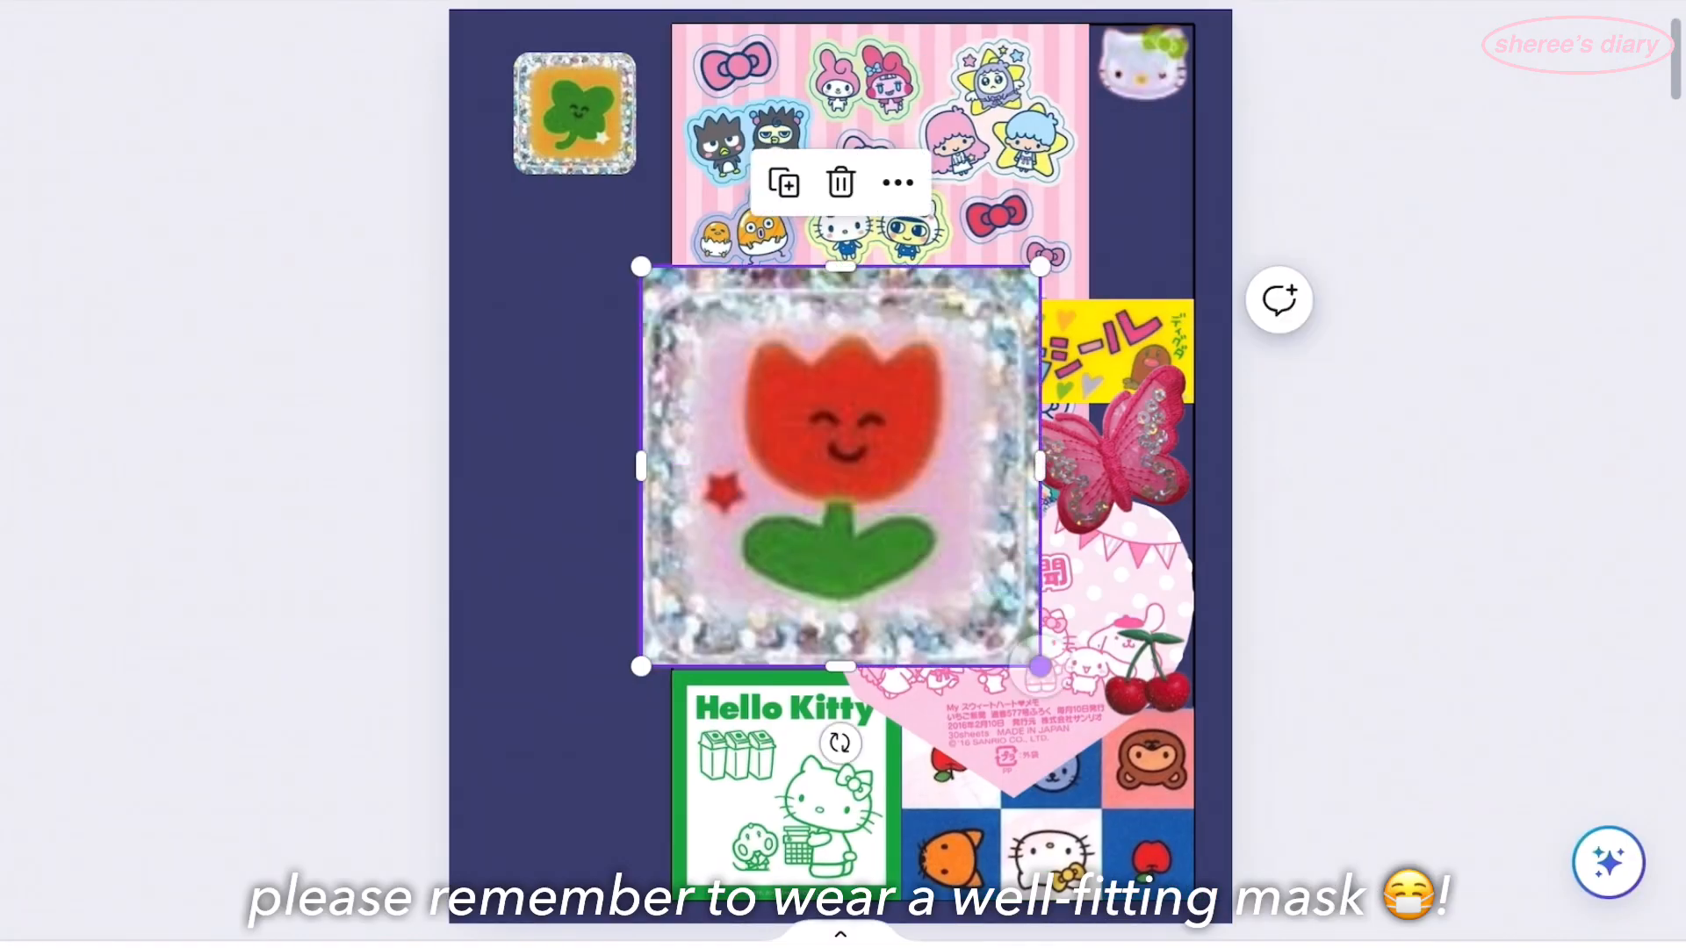
drag(1041, 666, 744, 371)
drag(692, 318, 1120, 227)
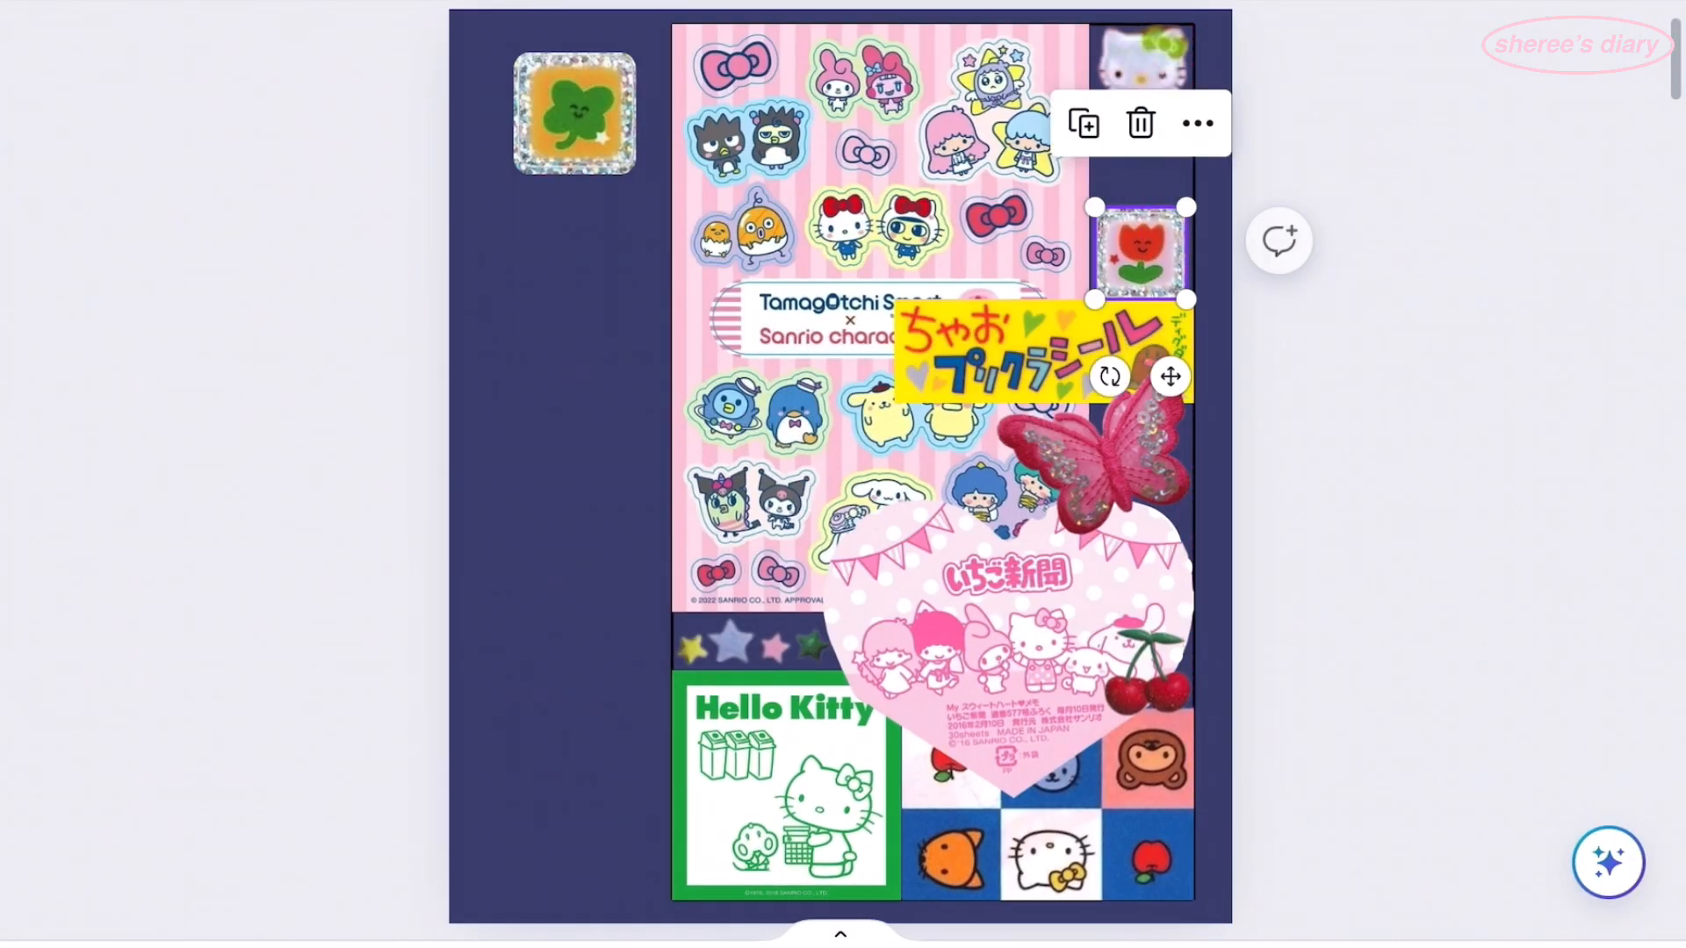
- Match the two rounded glitter stickers in size and stack the clover above the tulip under the green-bow Kitty face
drag(574, 112, 962, 290)
scroll(1021, 259, up, 5)
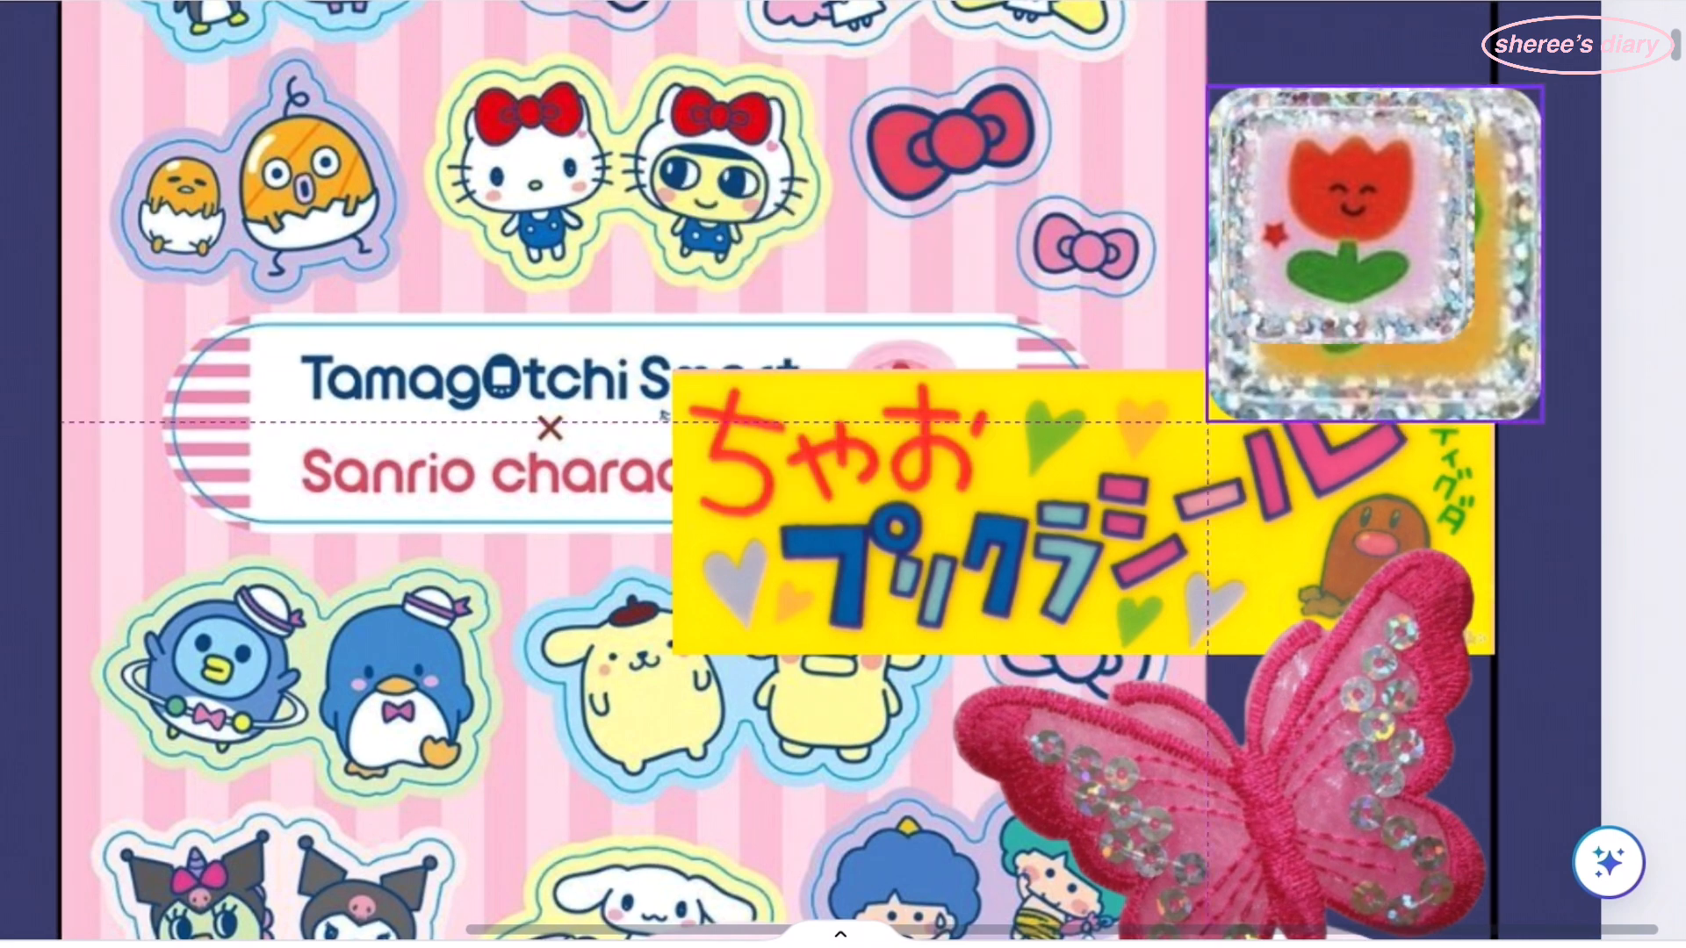
drag(1557, 428, 1508, 377)
scroll(790, 475, up, 5)
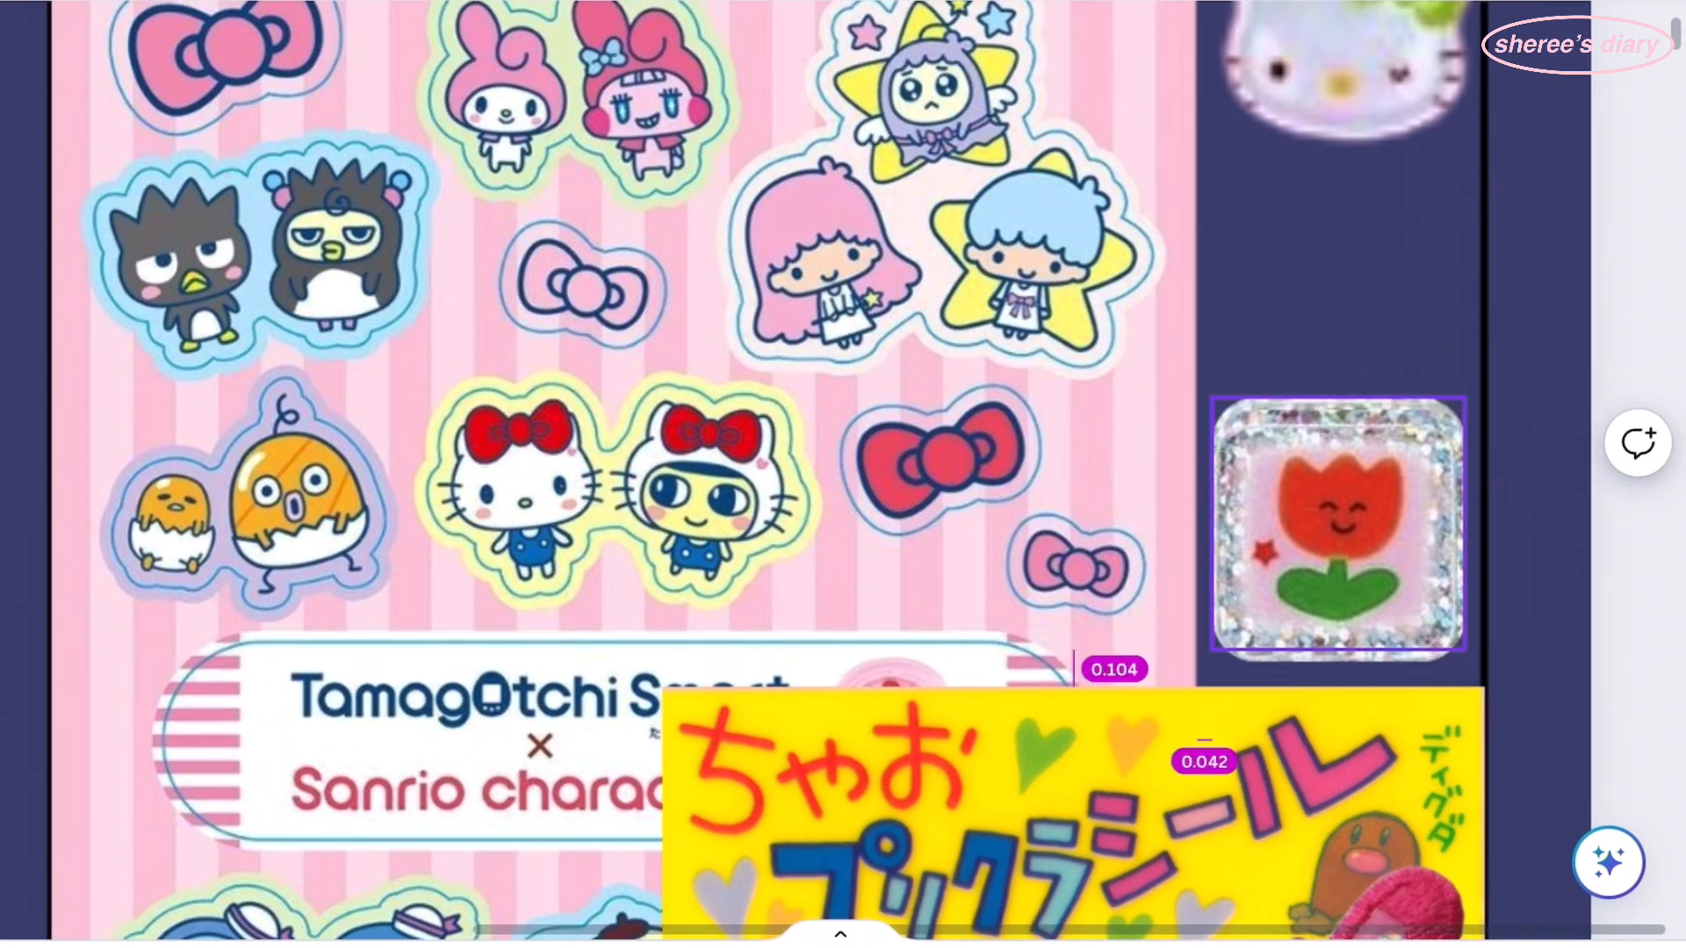
click(1338, 282)
drag(1337, 282, 1337, 286)
scroll(1264, 281, down, 5)
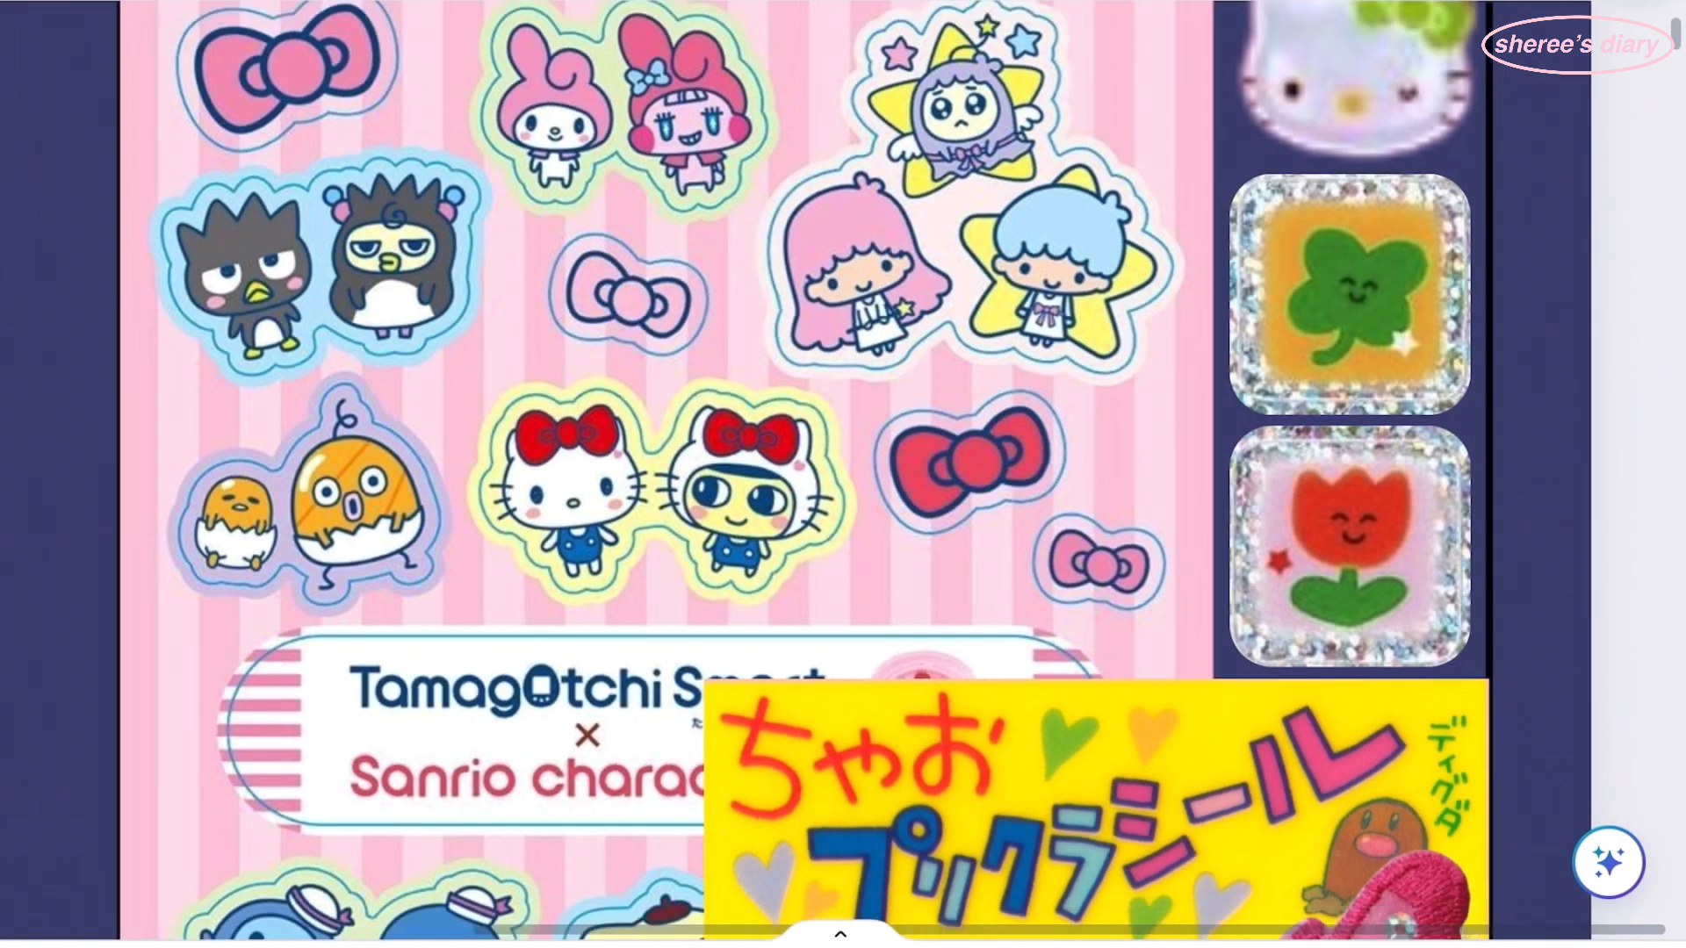
- Place a small purple butterfly sticker at the left edge of the green Hello Kitty card
scroll(966, 526, down, 2)
scroll(904, 790, up, 5)
scroll(843, 475, up, 2)
click(660, 698)
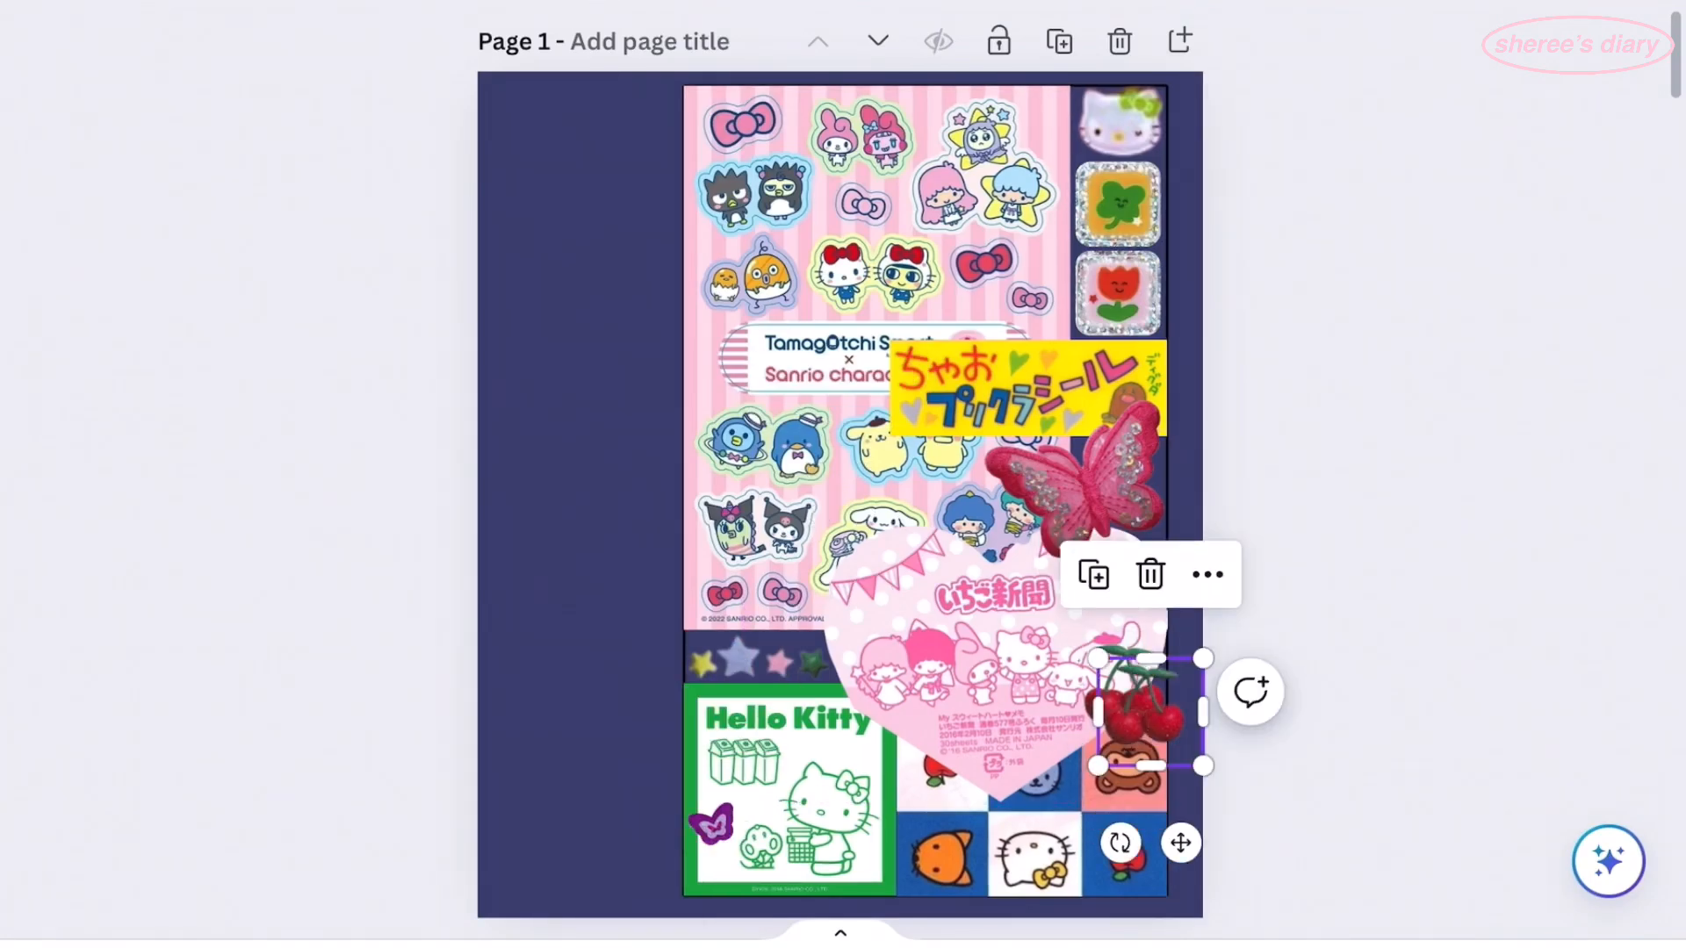
- Recrop the duplicated cherries to the pink strawberry and place it upright at the left end of the Tamagotchi title banner
drag(1150, 712, 742, 359)
double_click(742, 358)
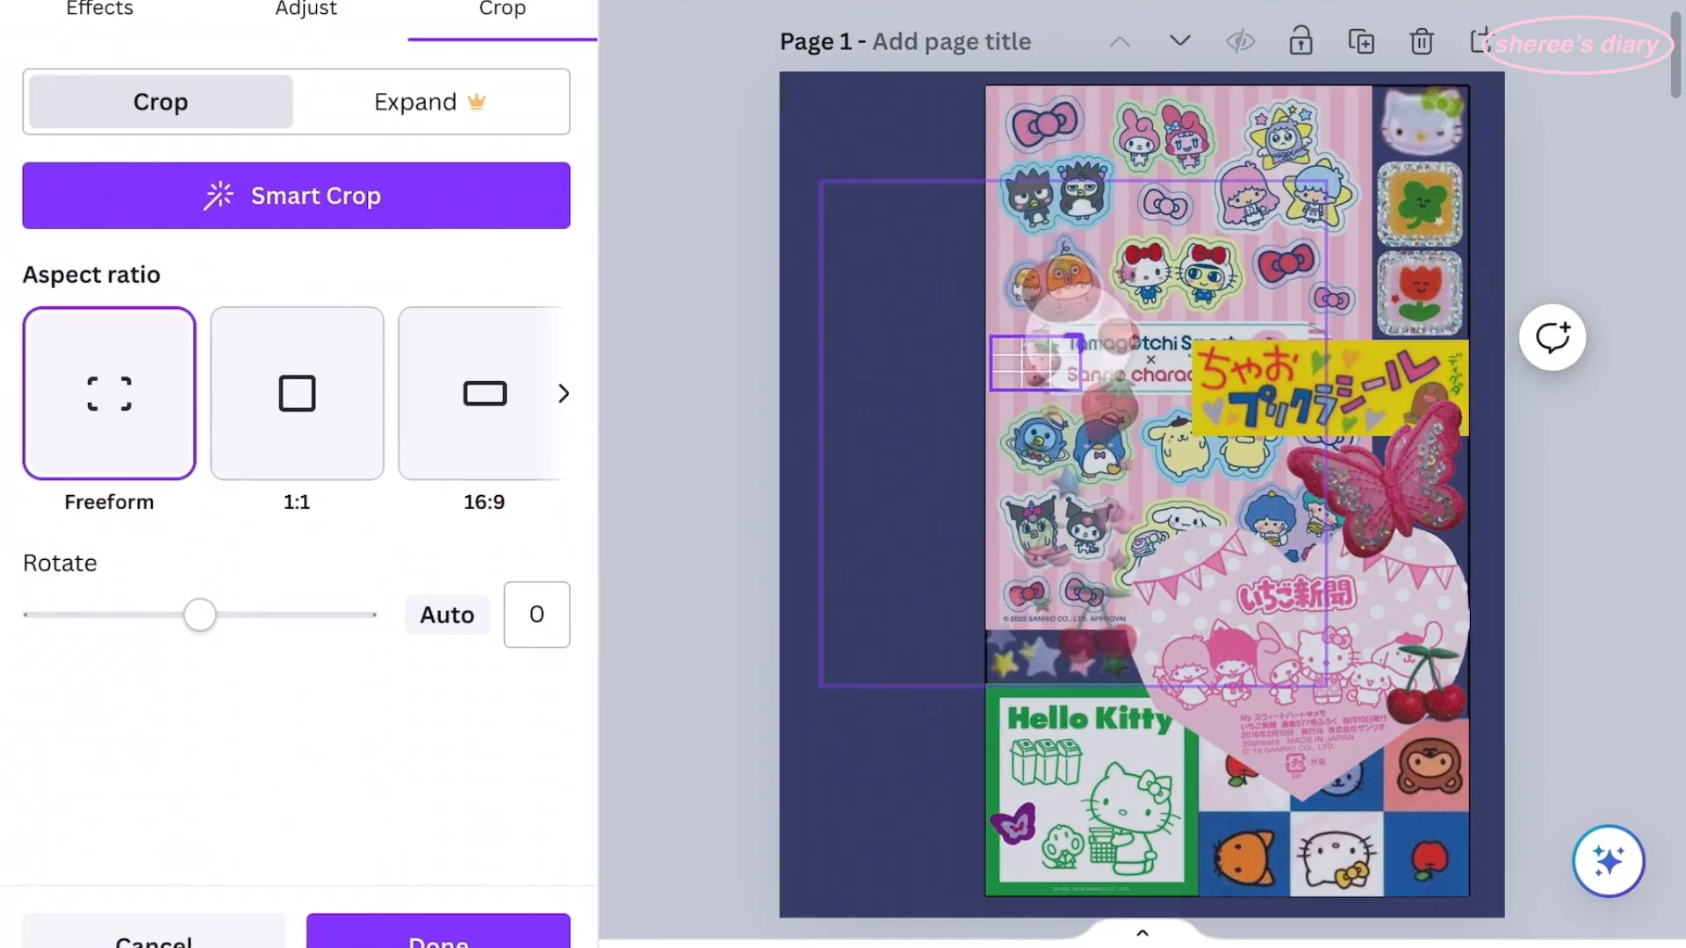
key(Return)
scroll(726, 315, up, 5)
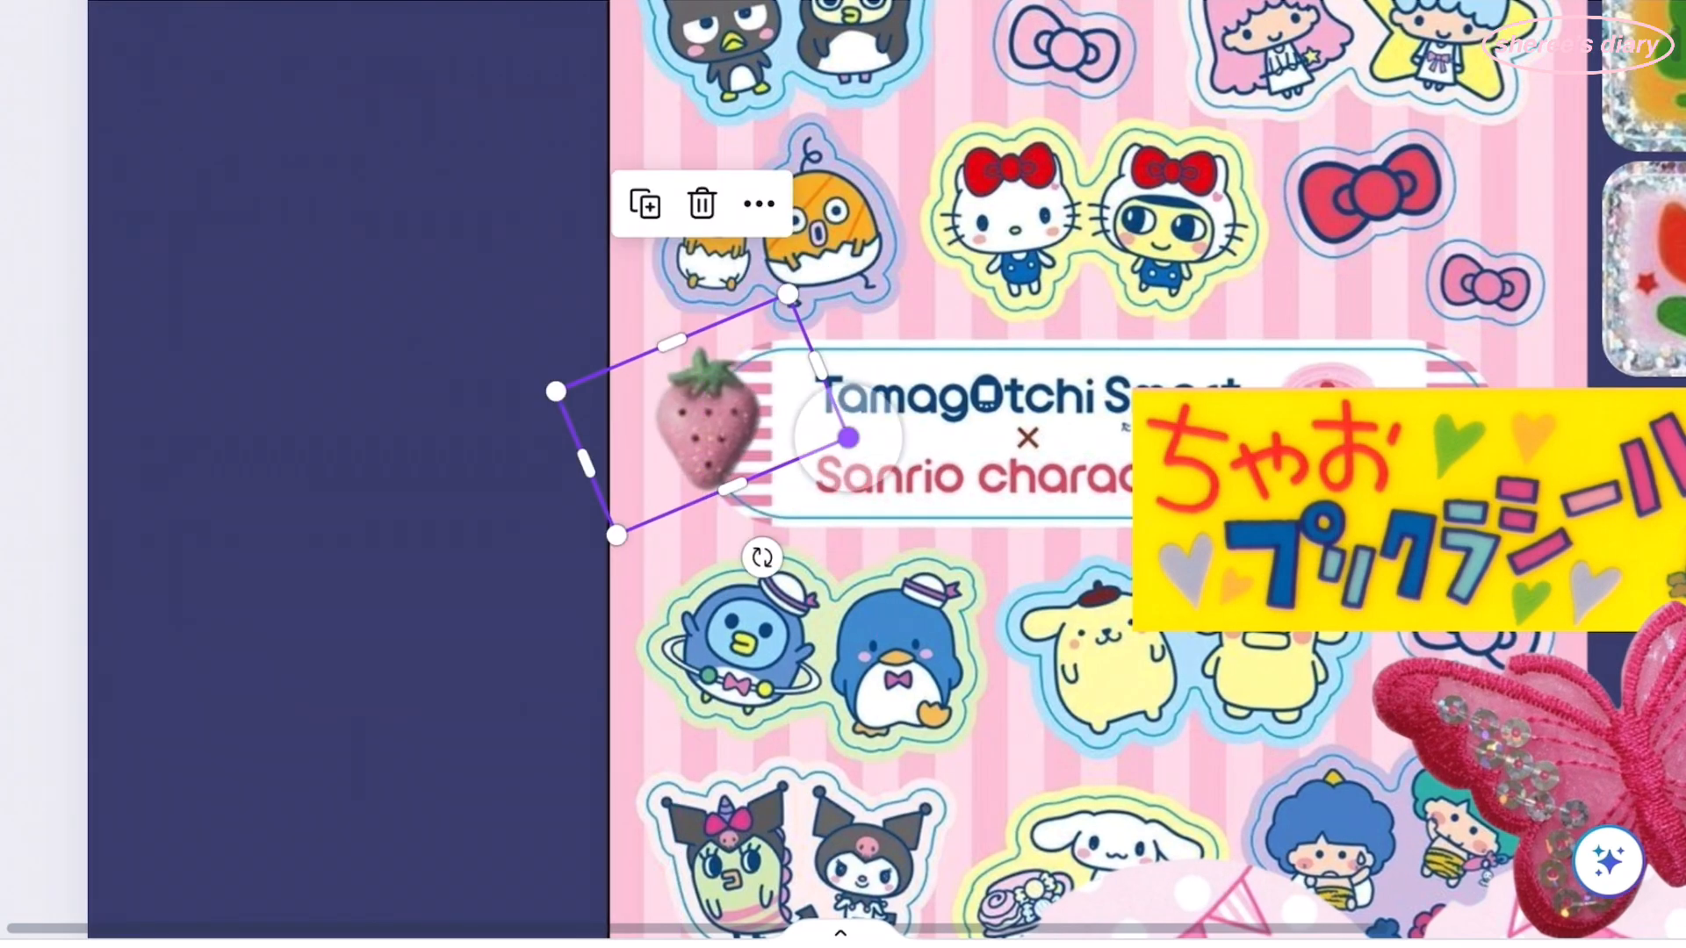
key(Escape)
scroll(632, 305, down, 5)
scroll(840, 352, down, 3)
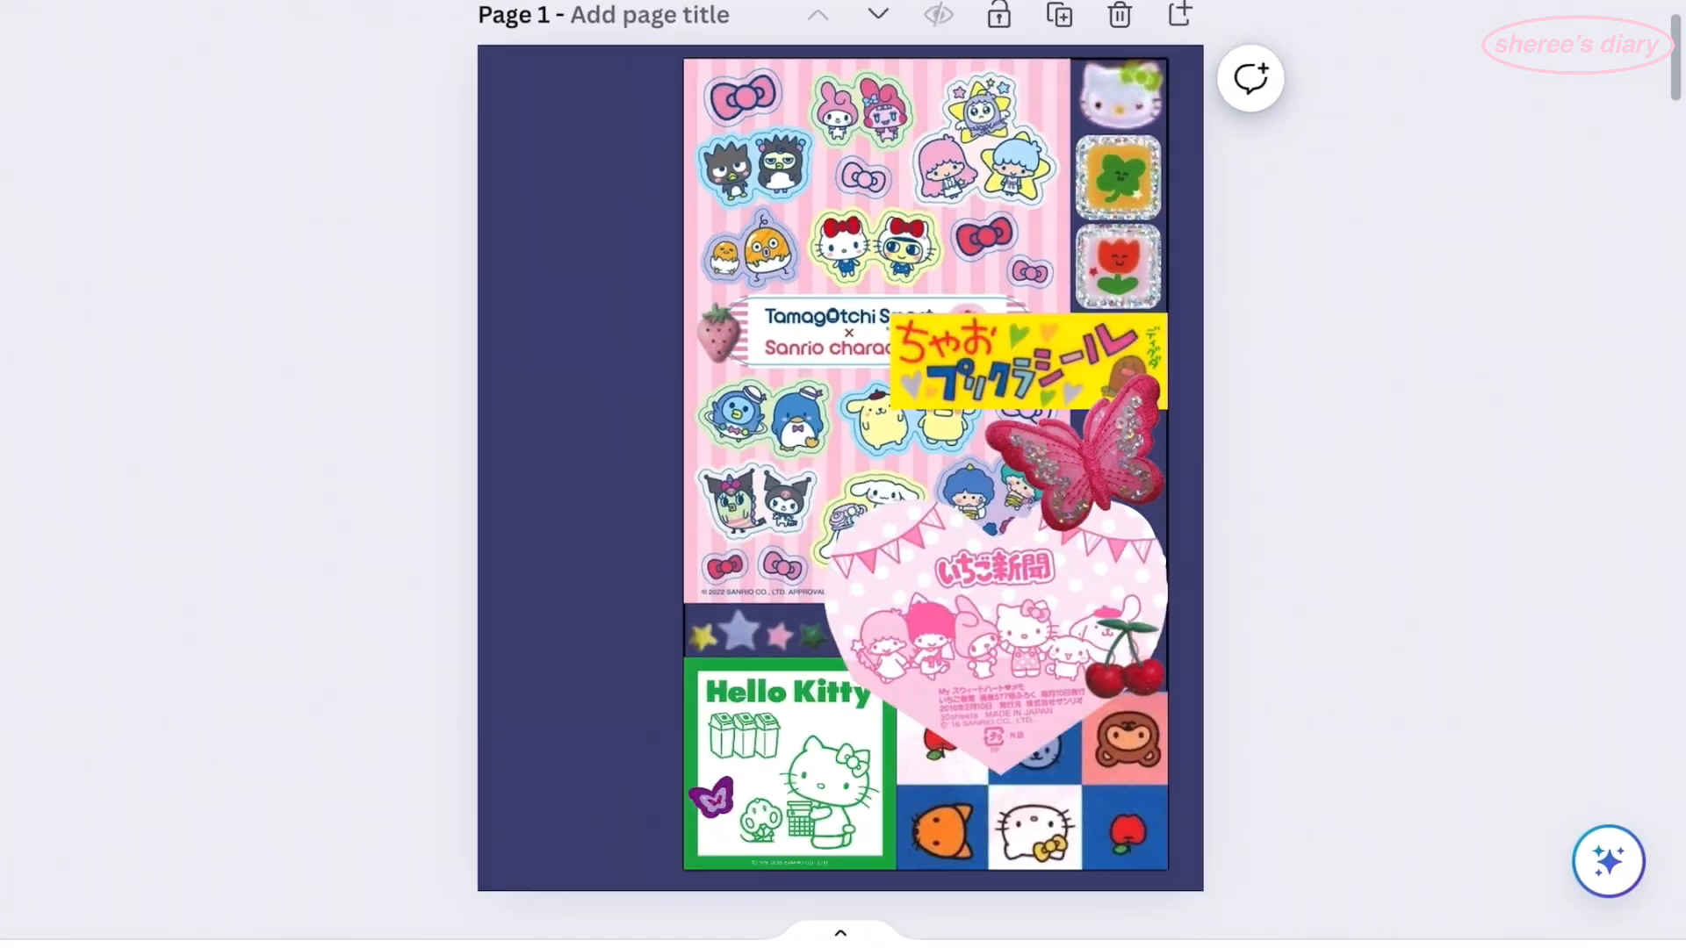
- Add a small magenta glitter star sticker and place it at the upper-right corner of the pink Tamagotchi sheet
click(4, 465)
scroll(297, 526, down, 10)
scroll(297, 526, up, 8)
click(106, 690)
click(606, 466)
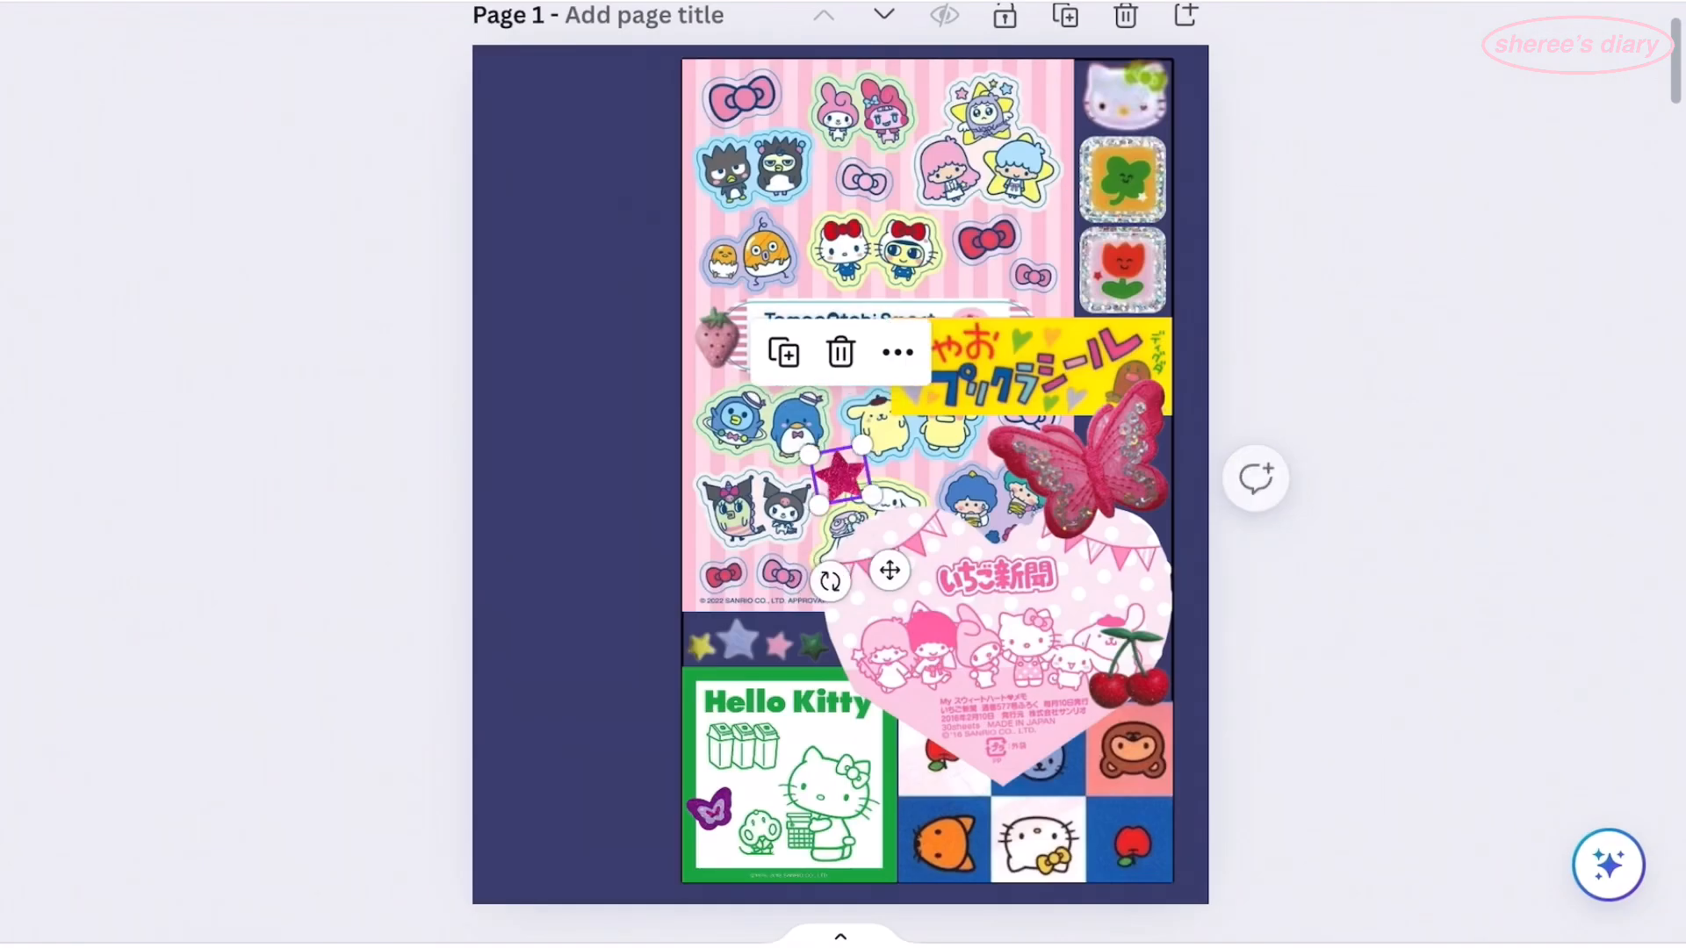
- Place copies of the magenta glitter star on the pink heart's right side and over the Tamagotchi title banner
drag(1066, 120, 1064, 584)
key(Escape)
scroll(840, 474, up, 1)
click(893, 762)
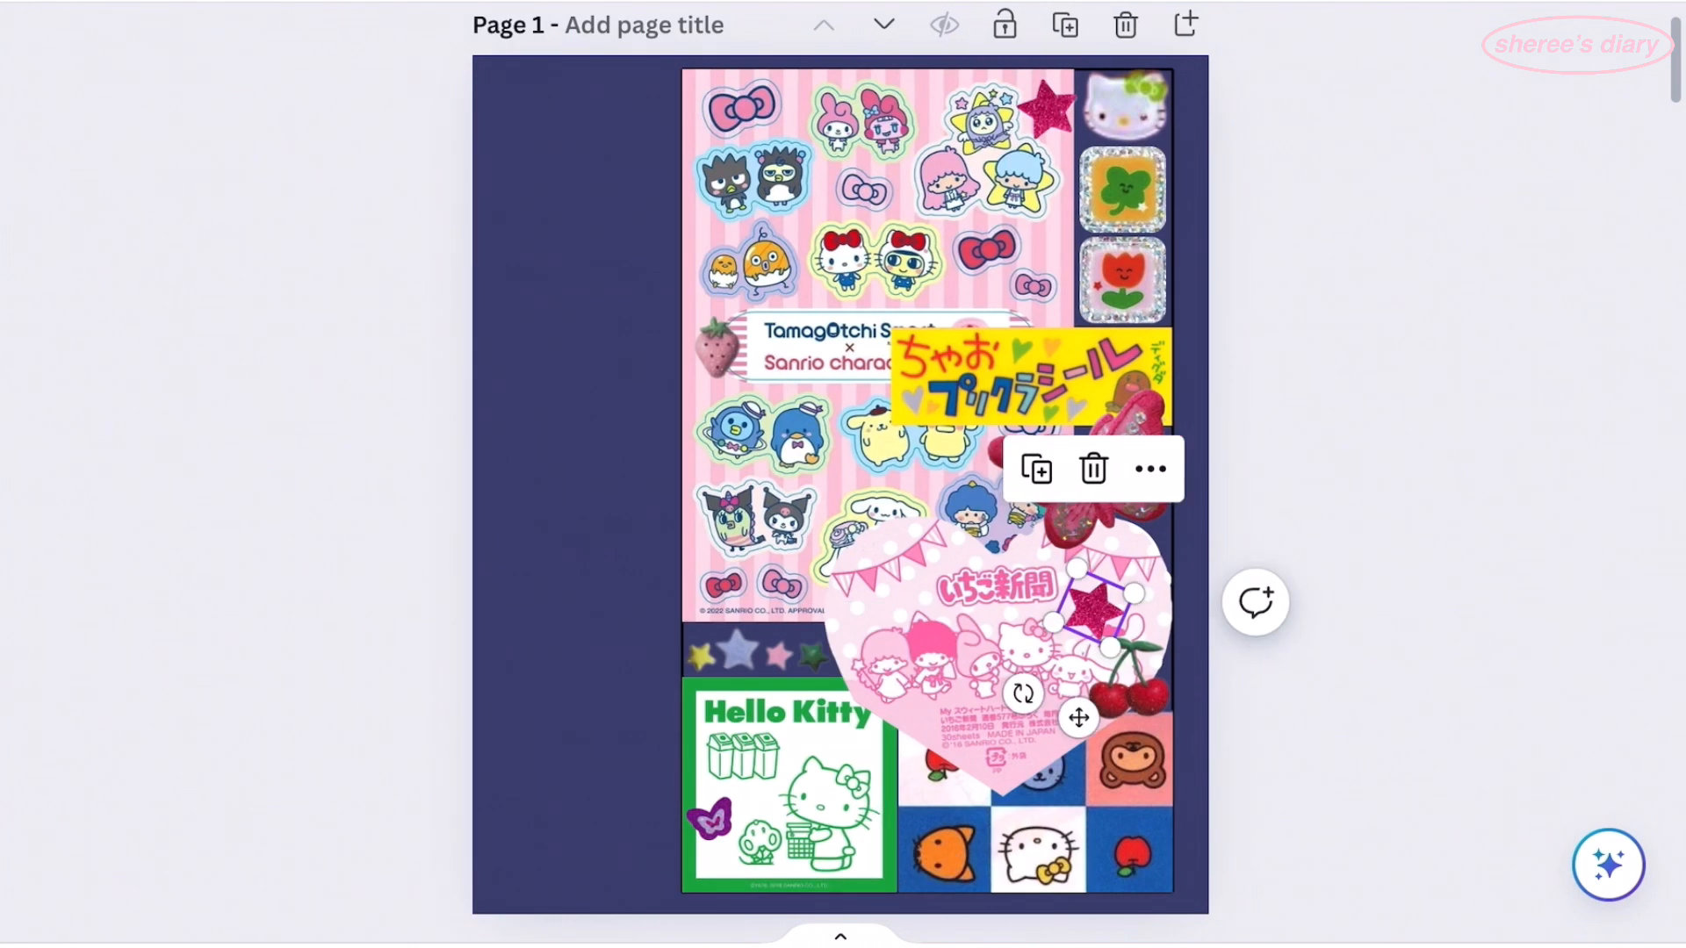
key(Escape)
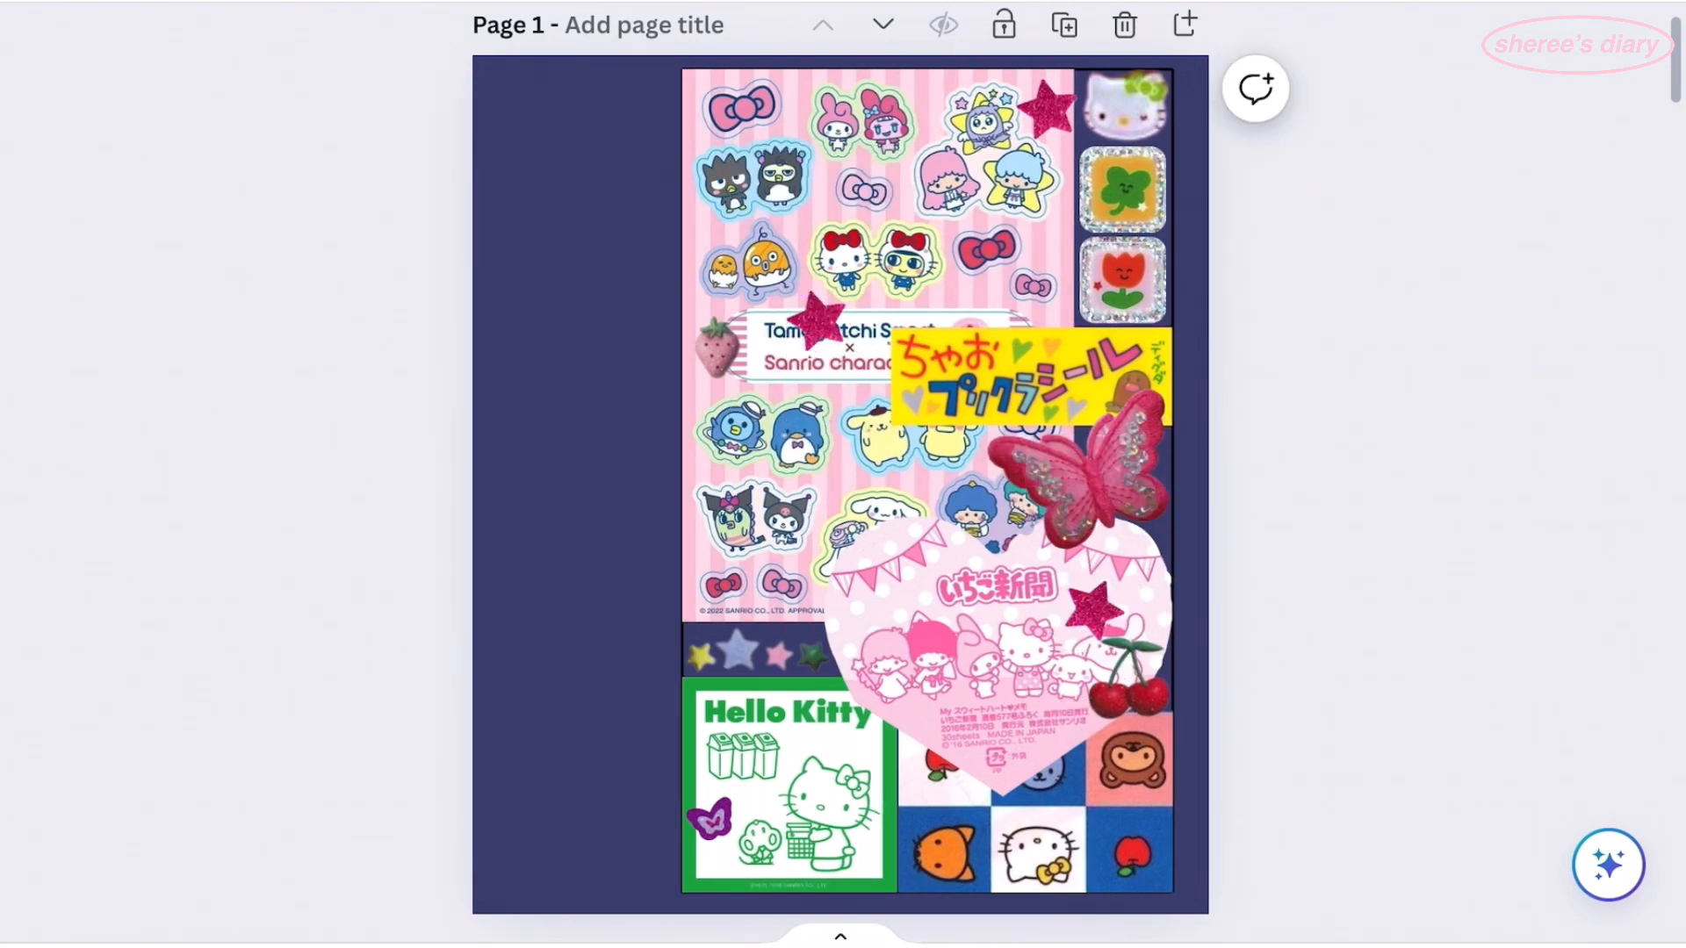
- Insert the tall Hello Kitty charm sheet from the uploads, enlarge it on the navy margin, and crop it to the red-bow Kitty holding a heart
click(2, 465)
scroll(296, 606, down, 3)
click(143, 597)
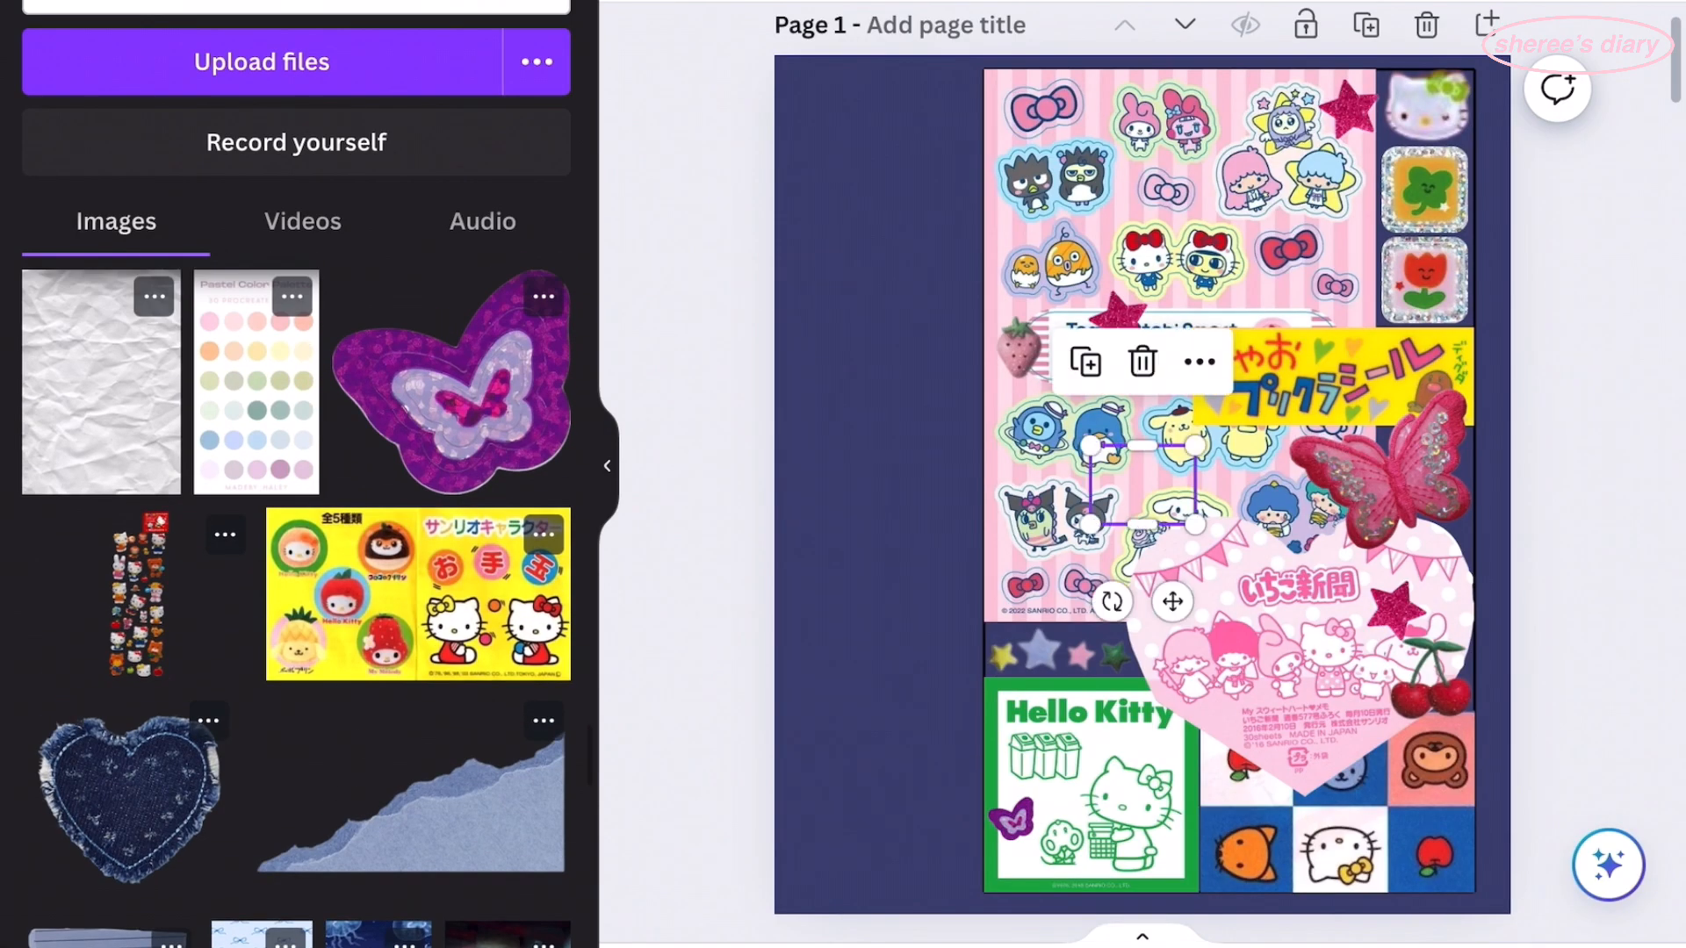
click(607, 465)
drag(788, 524, 260, 745)
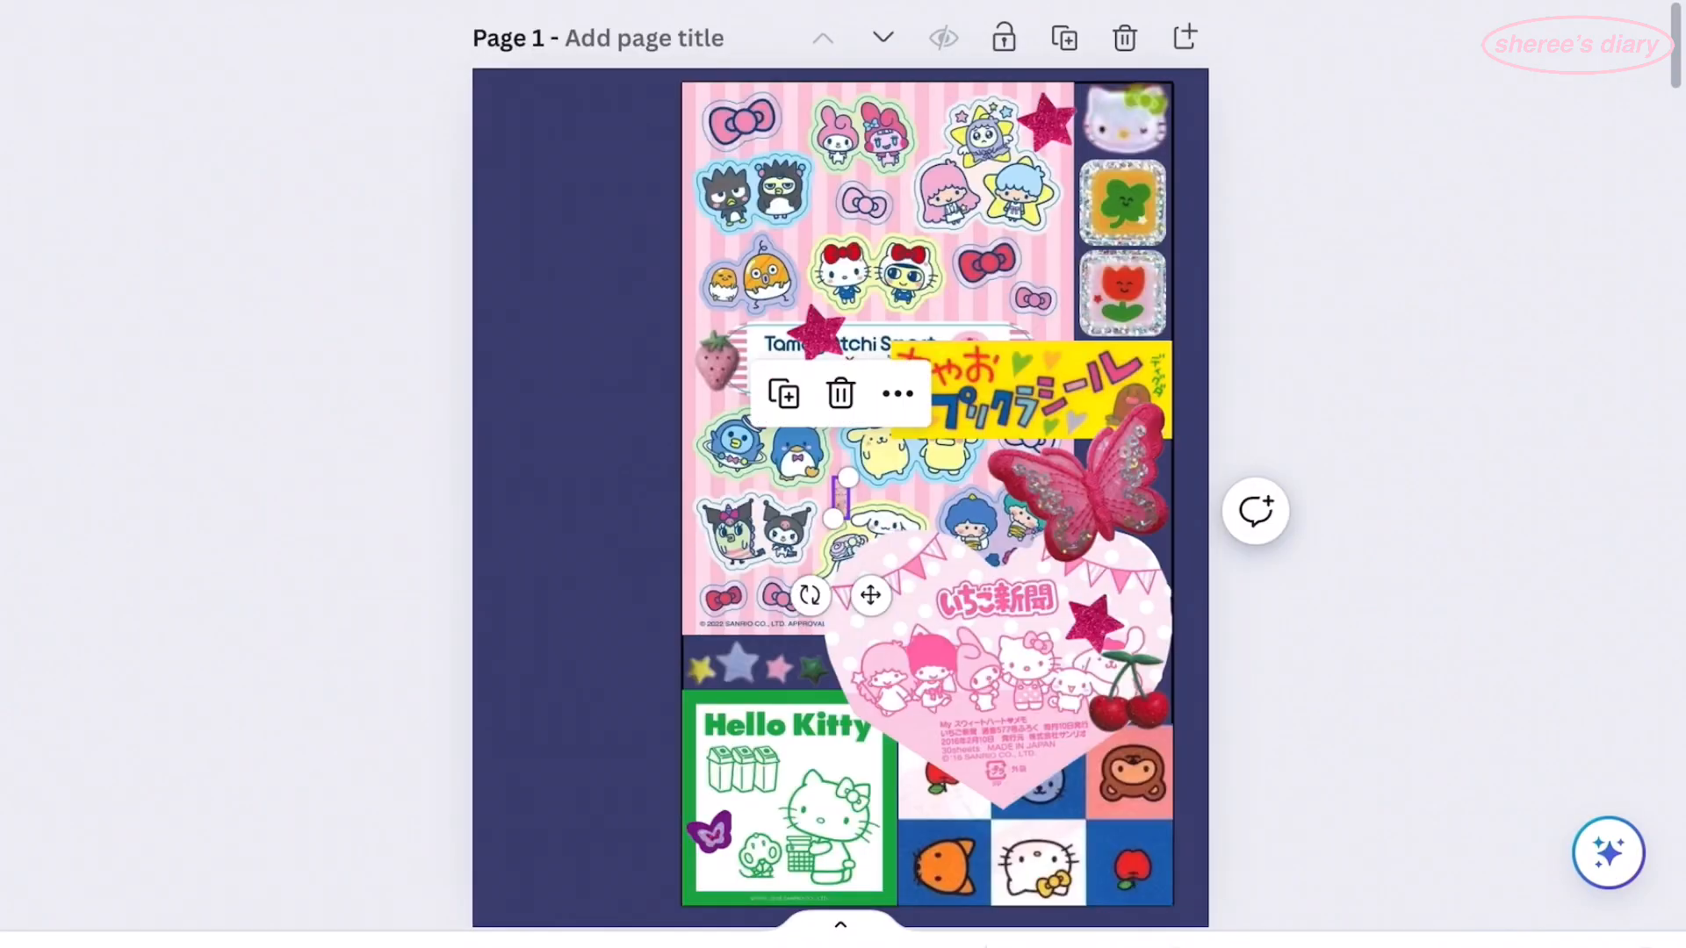
drag(833, 518, 474, 773)
drag(615, 395, 612, 664)
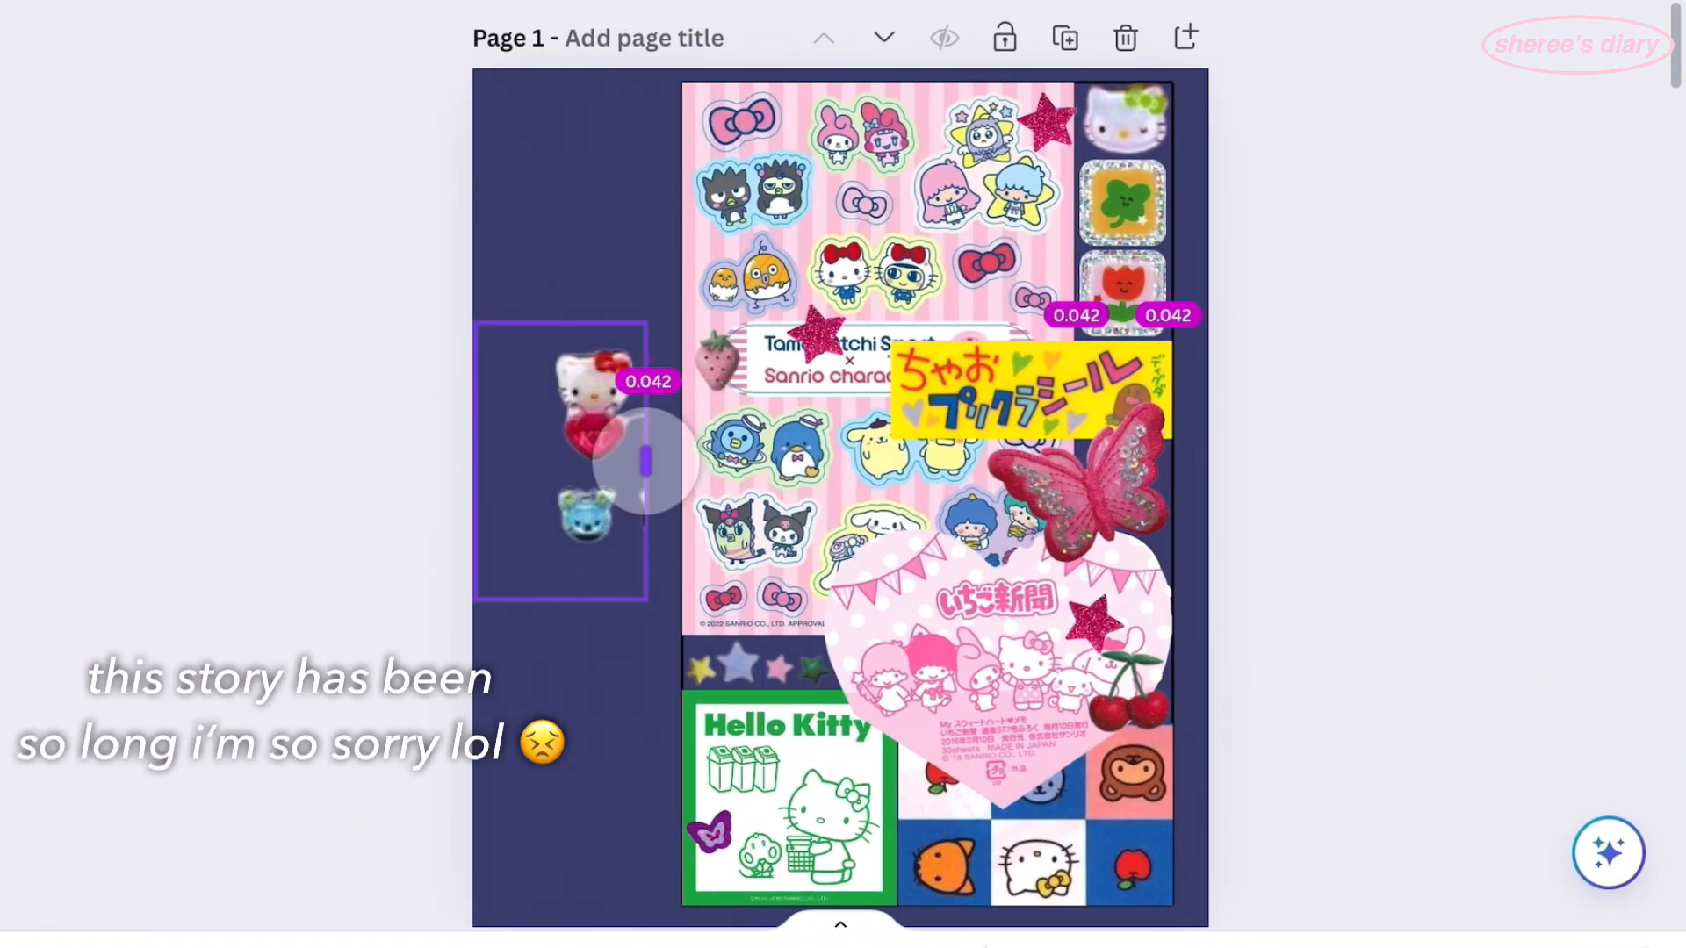
drag(643, 595, 794, 698)
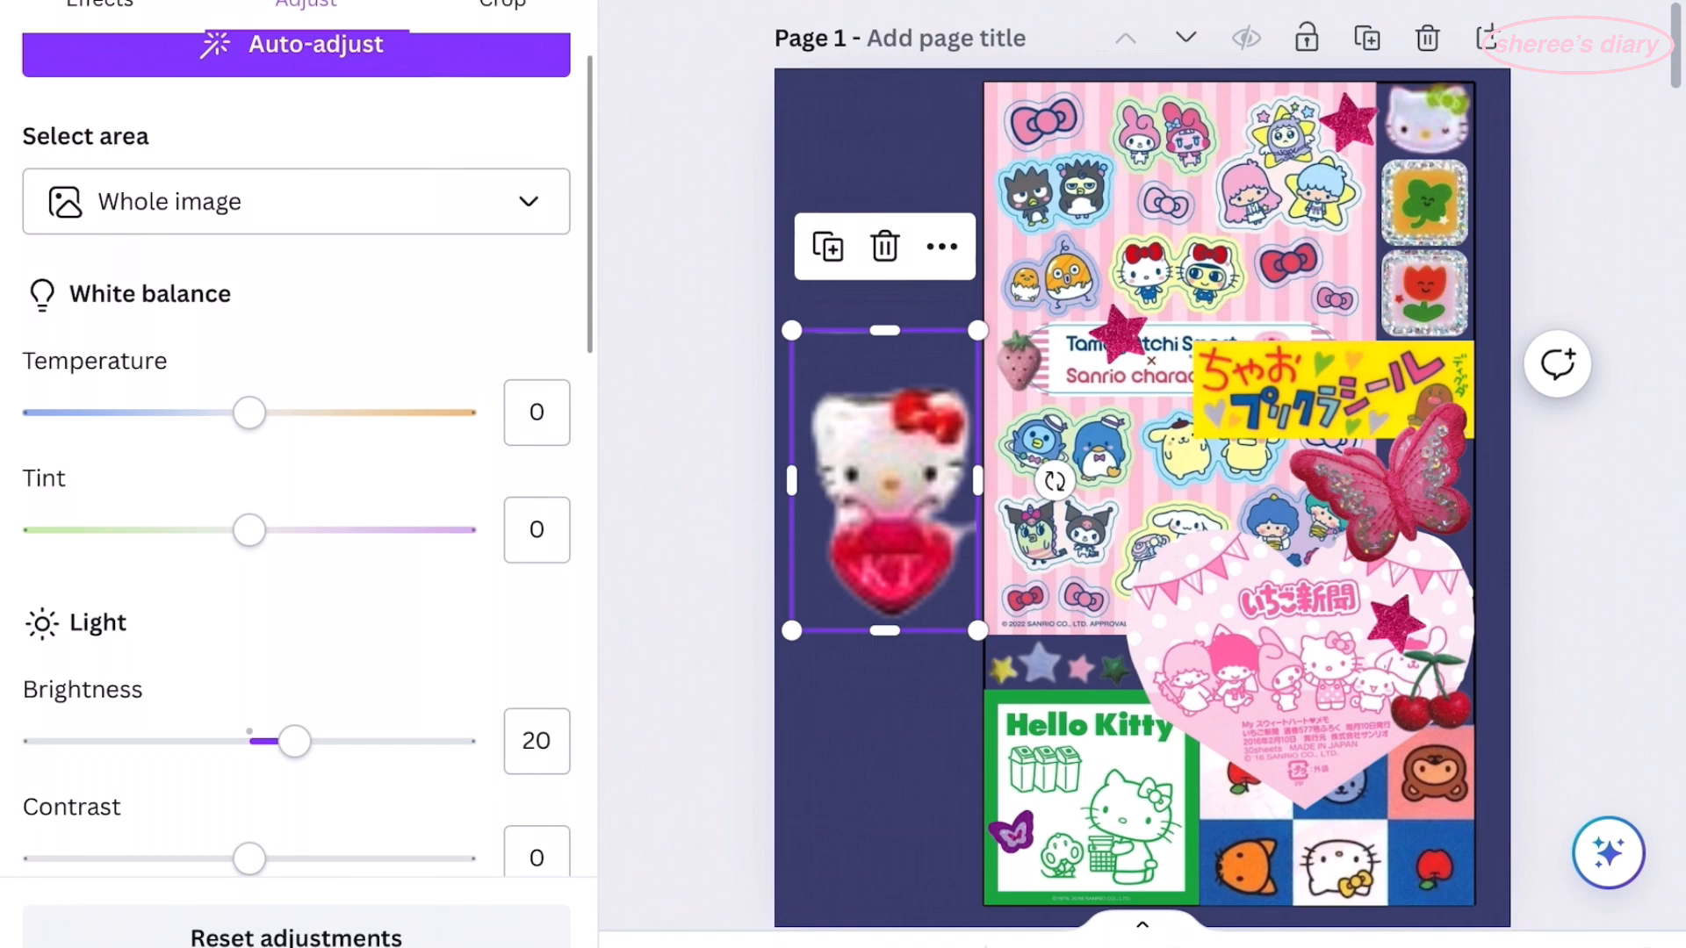
- Set the Hello Kitty charm's brightness to 20 and contrast to 11, and fine-tune its shadows and whites
scroll(290, 439, down, 3)
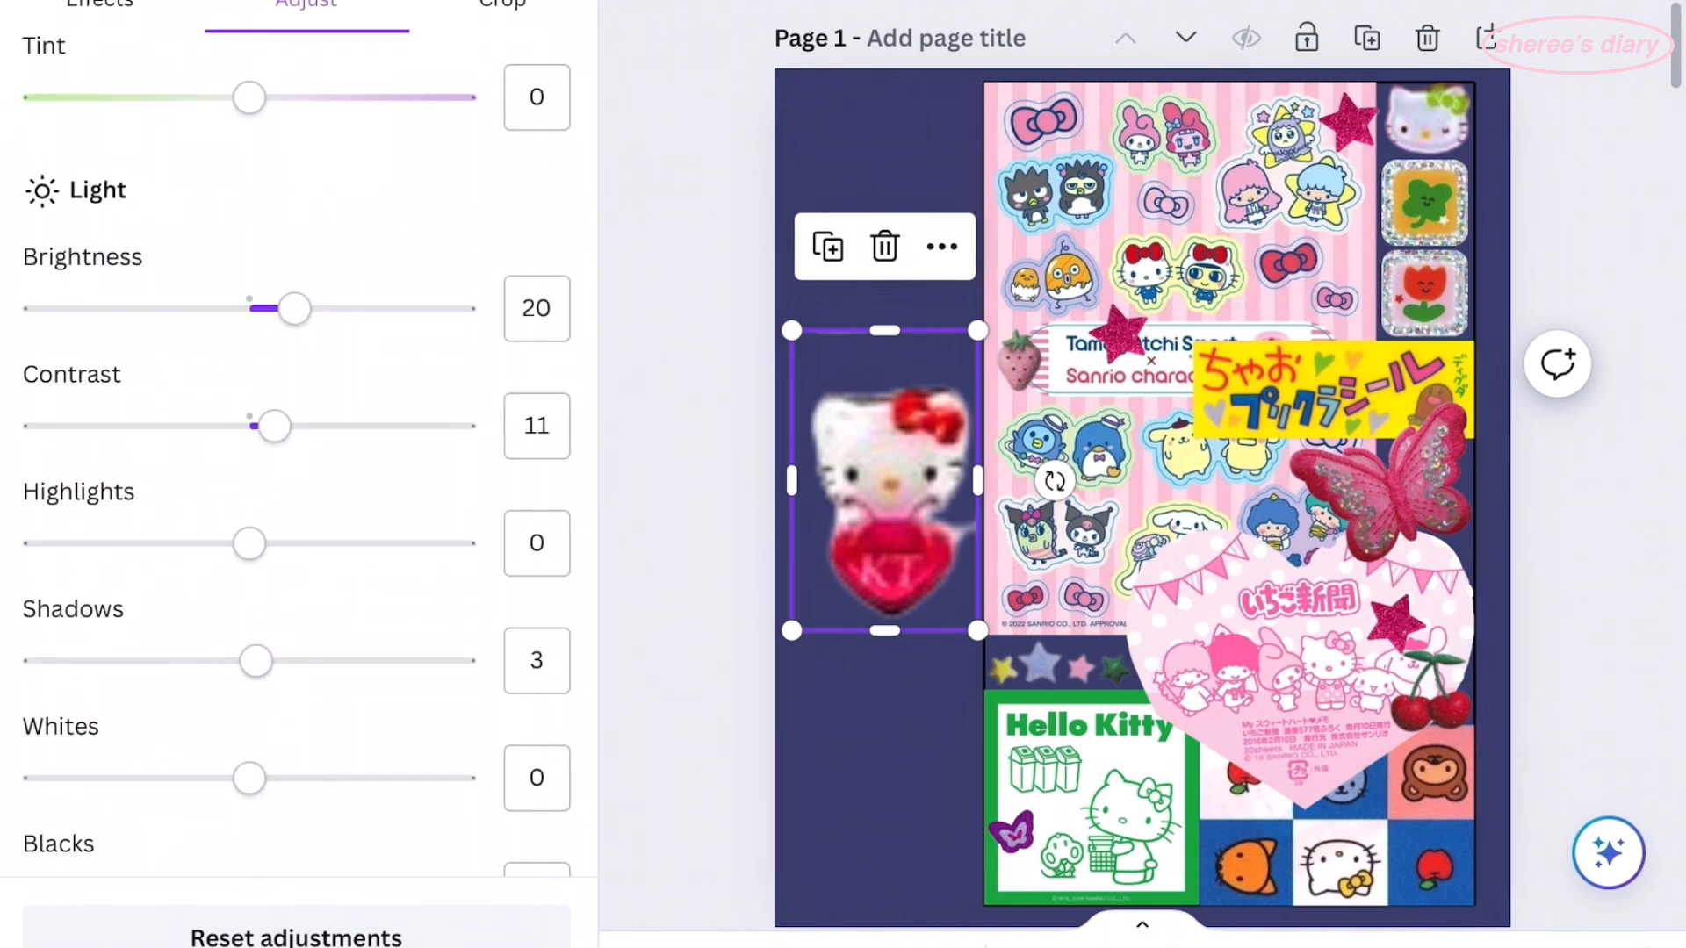
drag(252, 659, 242, 660)
drag(252, 776, 310, 778)
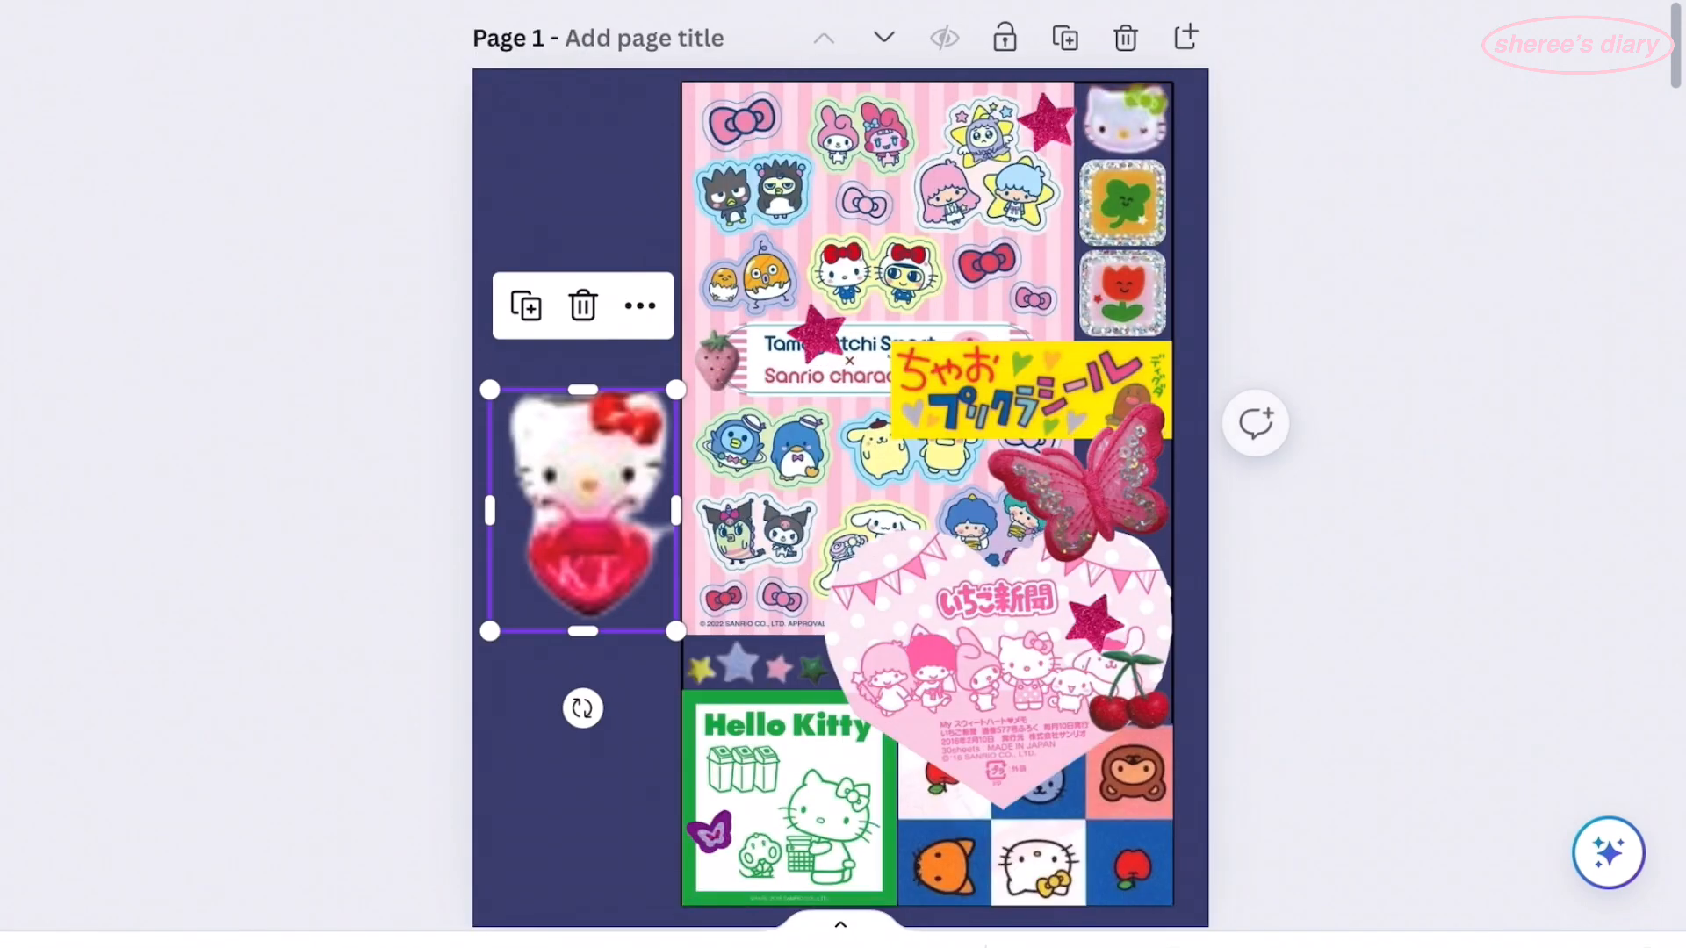
- Place the shrunken Hello Kitty charm on the heart's lower-left edge and nudge the orange-hat Kitty charm at the heart's right edge
drag(584, 509, 878, 575)
scroll(913, 764, up, 5)
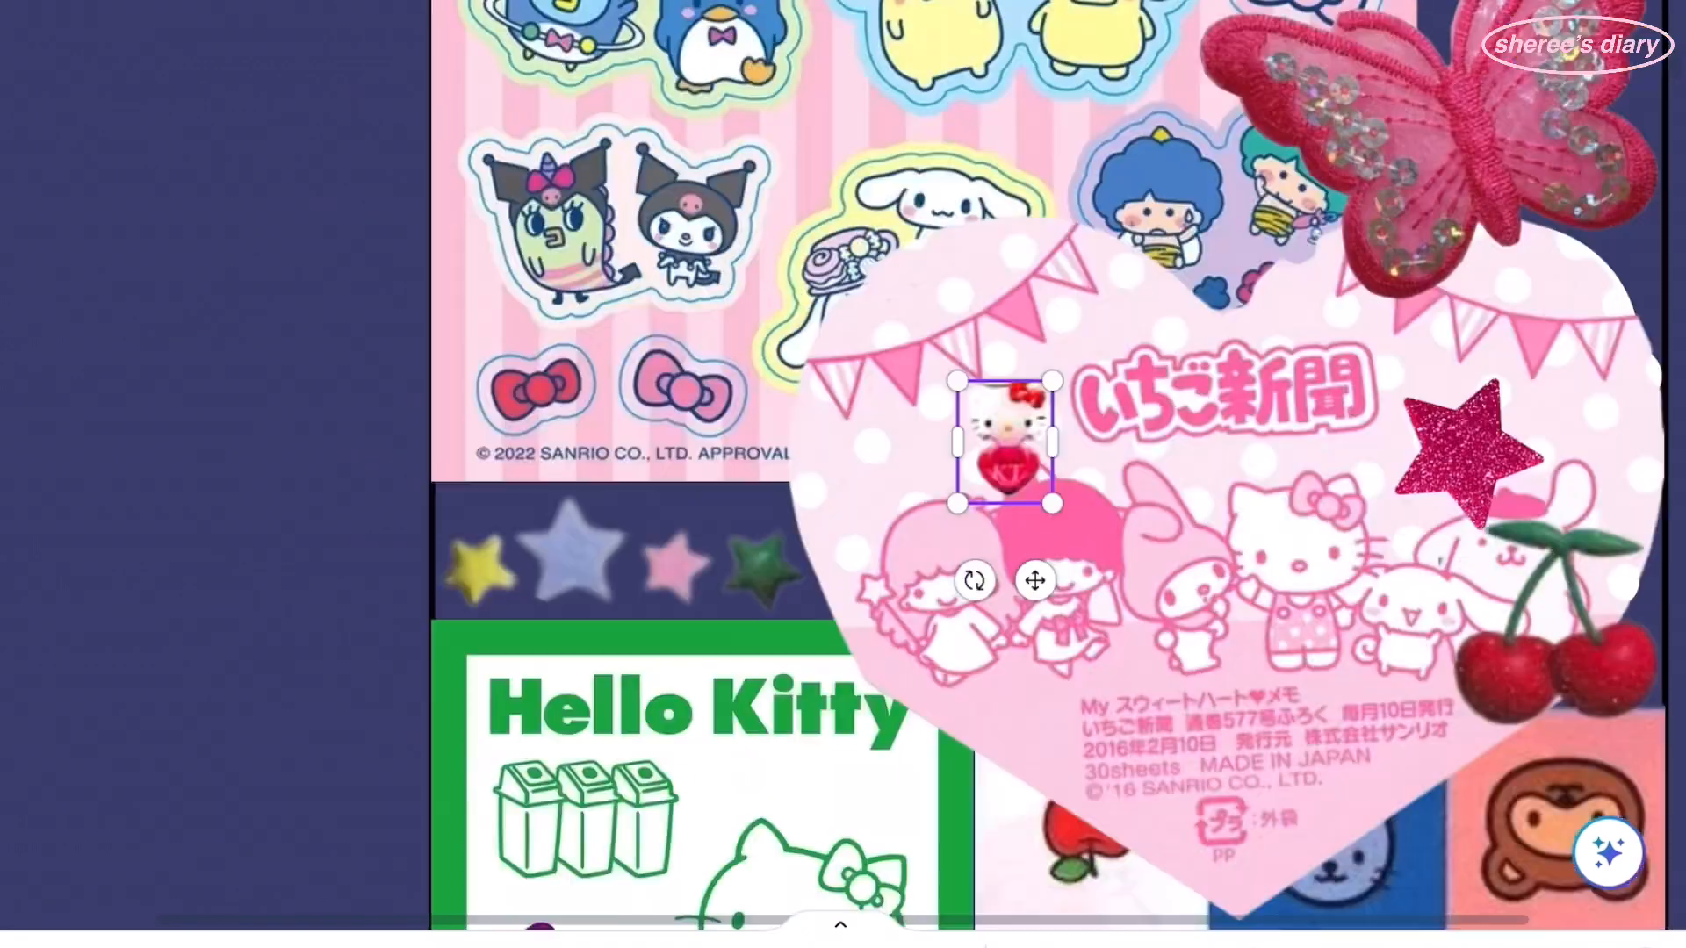
drag(998, 445, 985, 836)
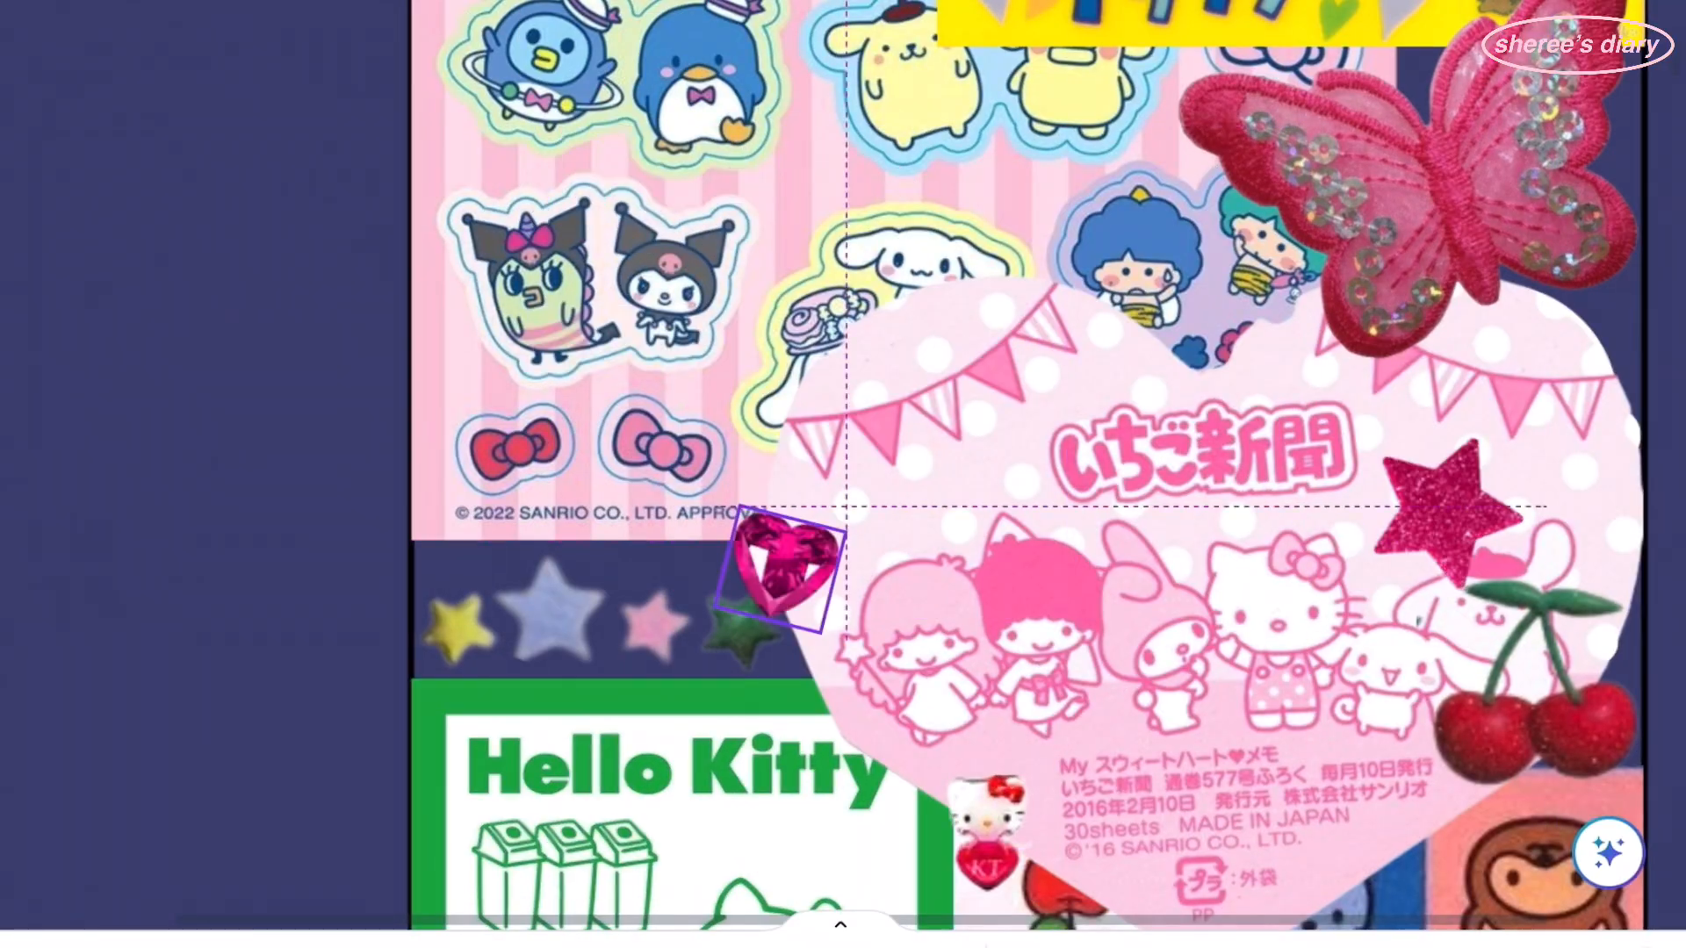
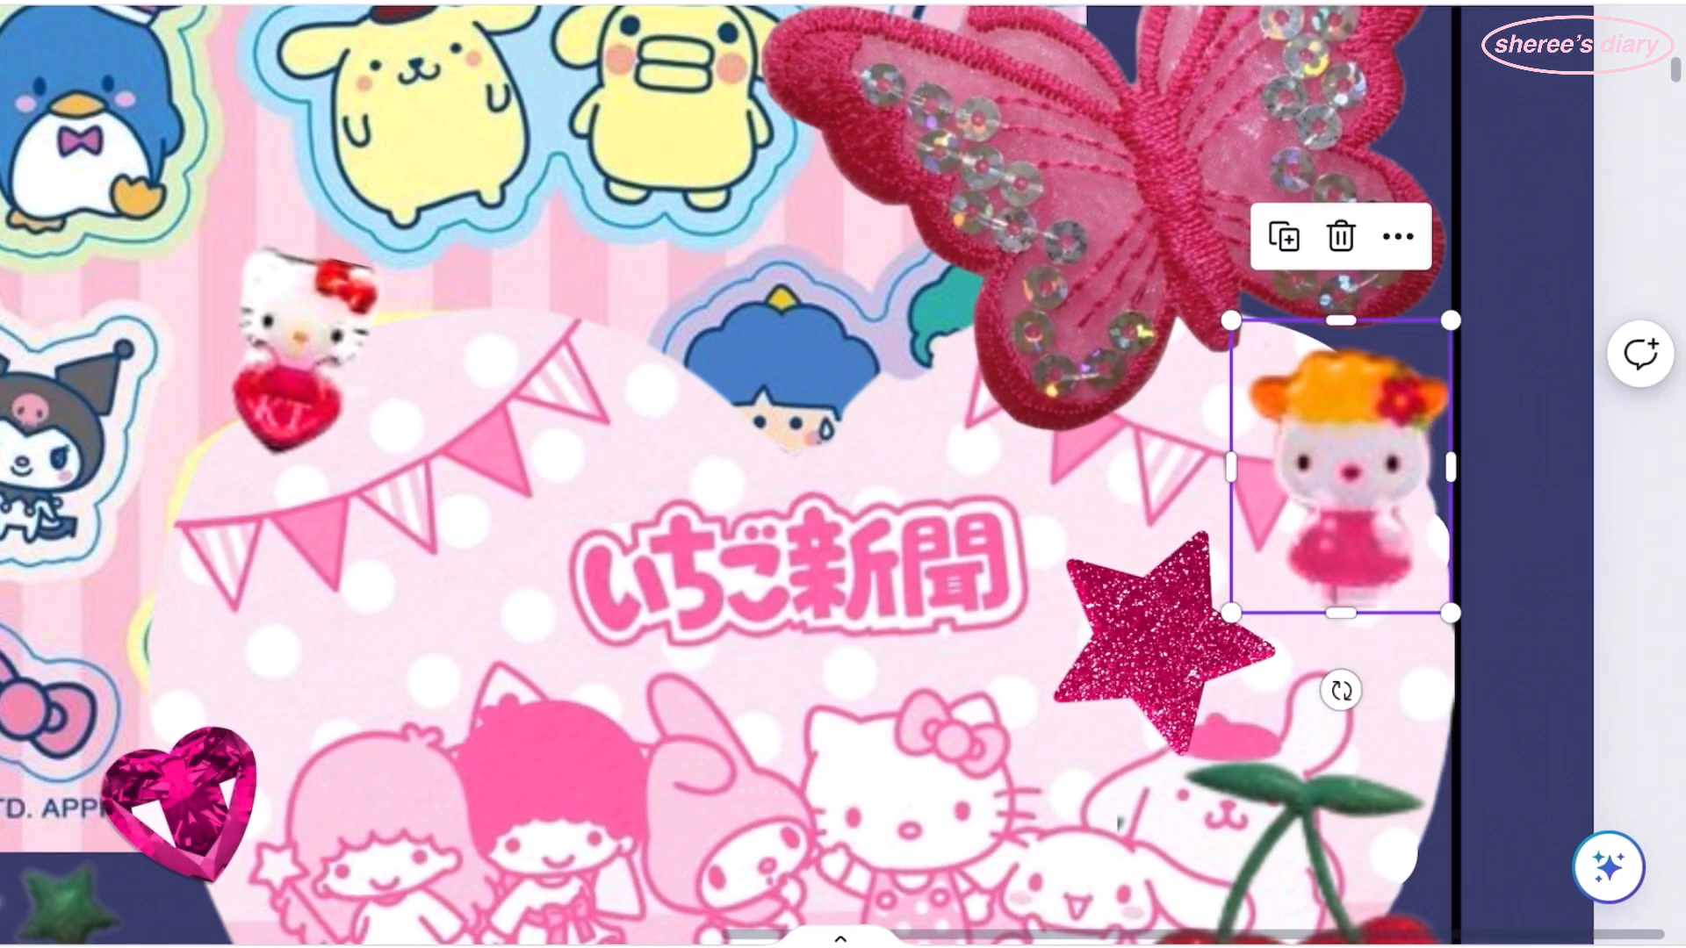
drag(1368, 471, 1357, 473)
- Duplicate the brown framed cover page and set the background of Page 3 to light gray
scroll(1475, 493, down, 10)
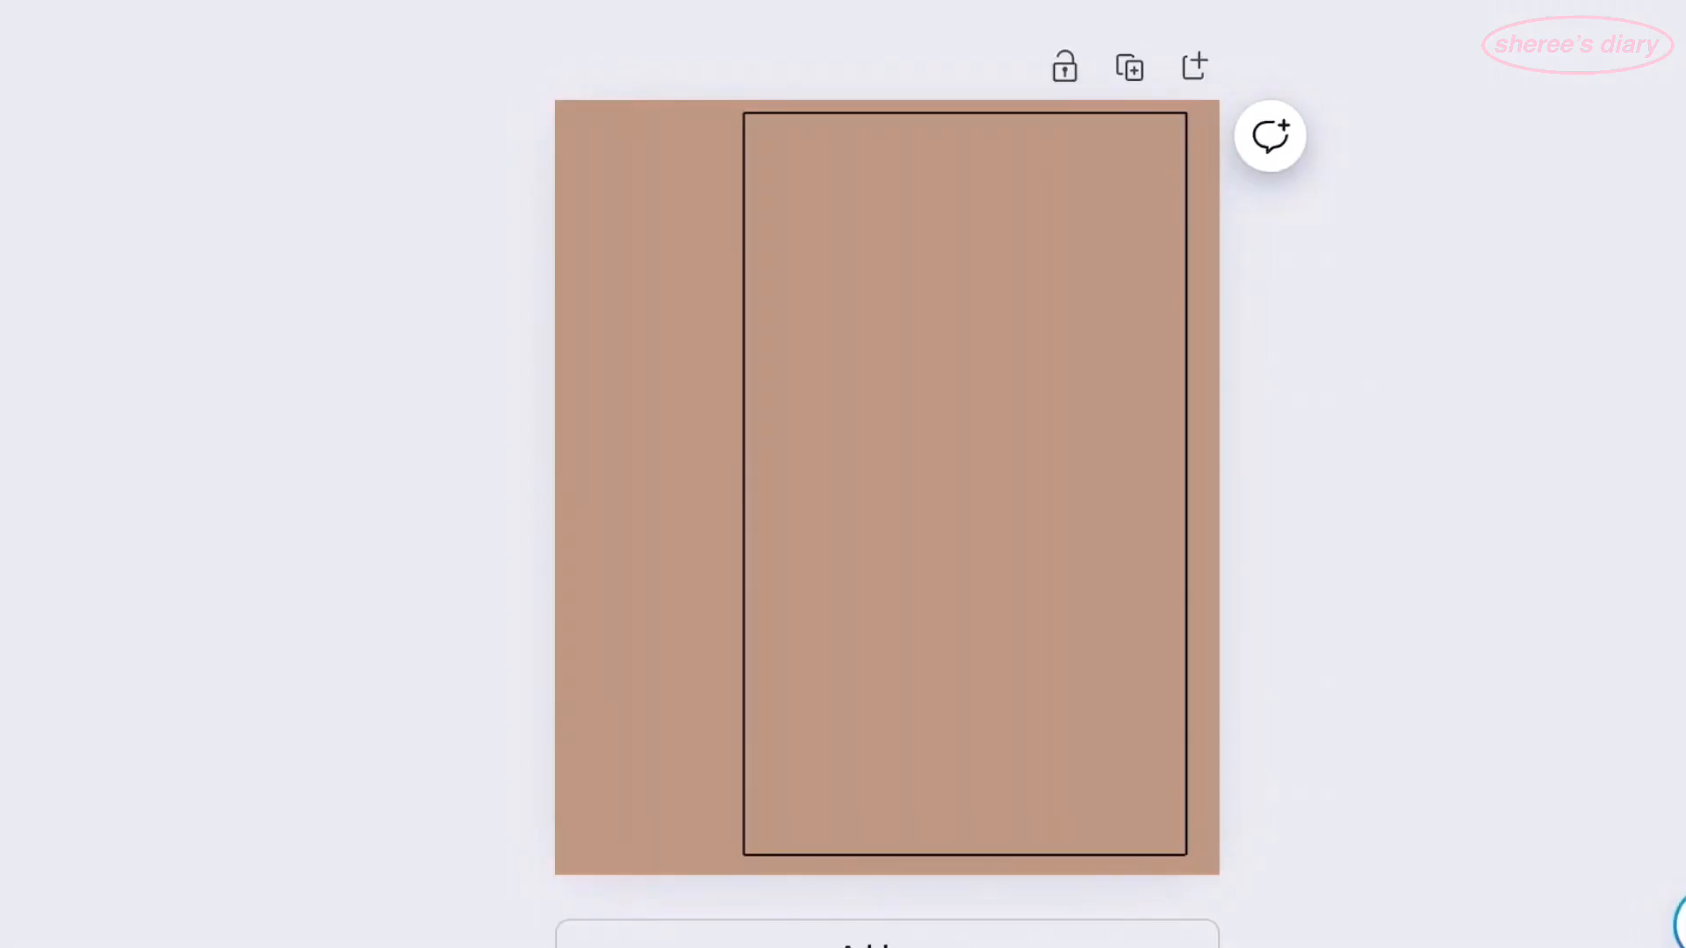
click(1129, 68)
click(1065, 68)
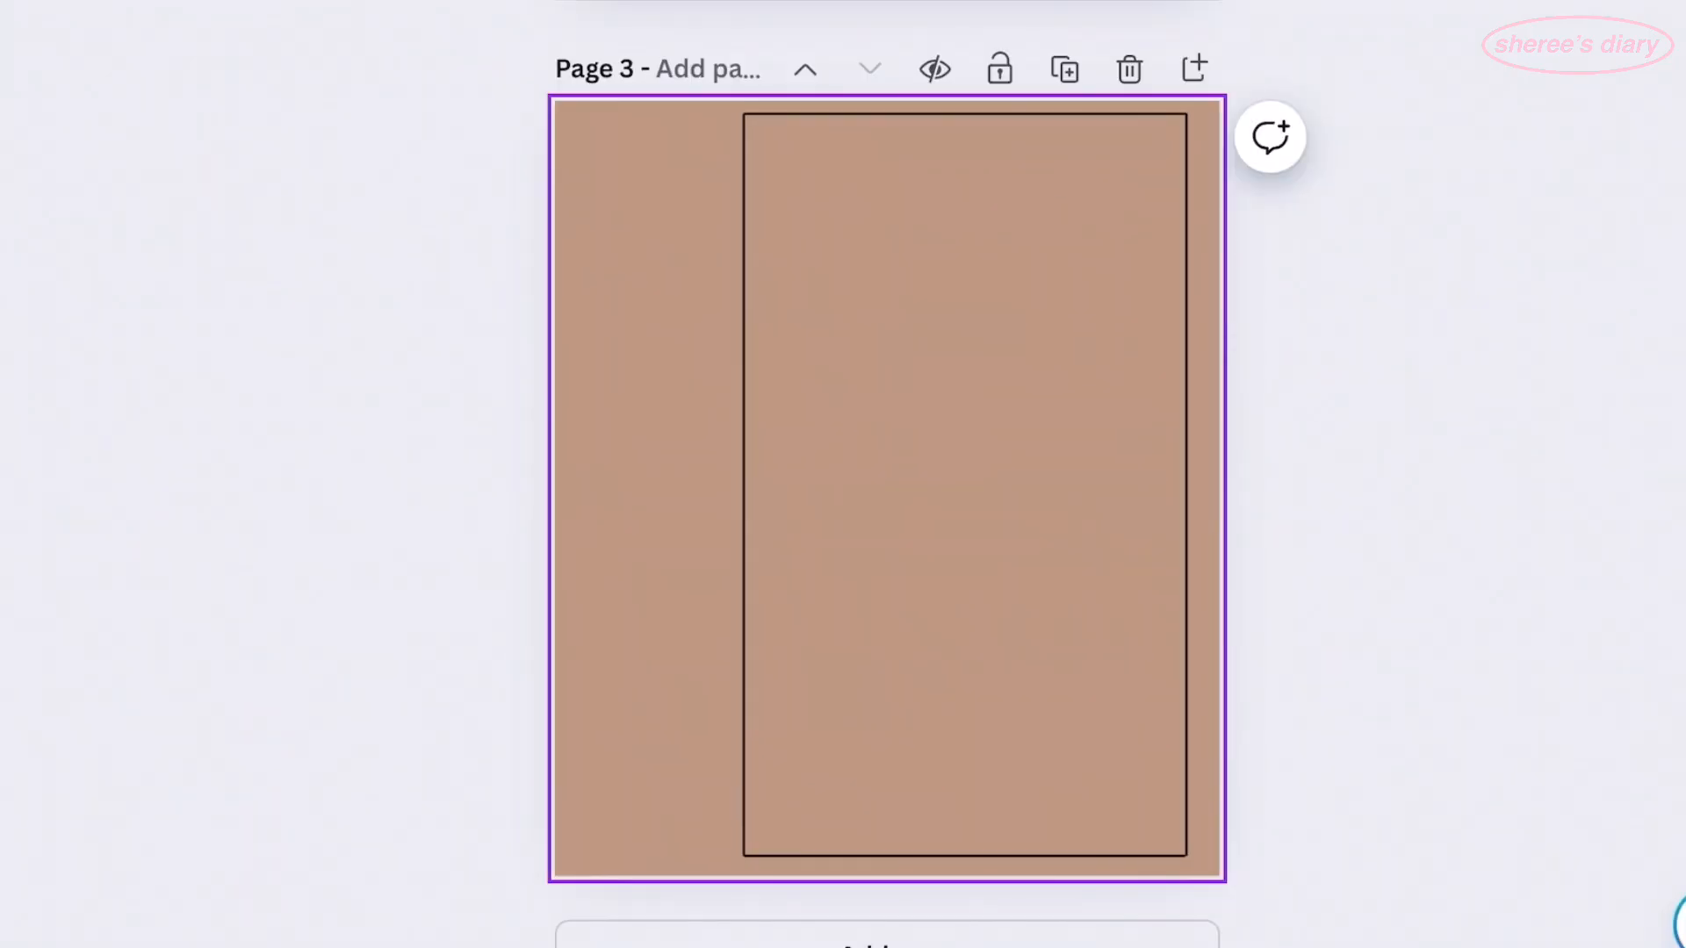
click(26, 2)
click(354, 942)
click(556, 669)
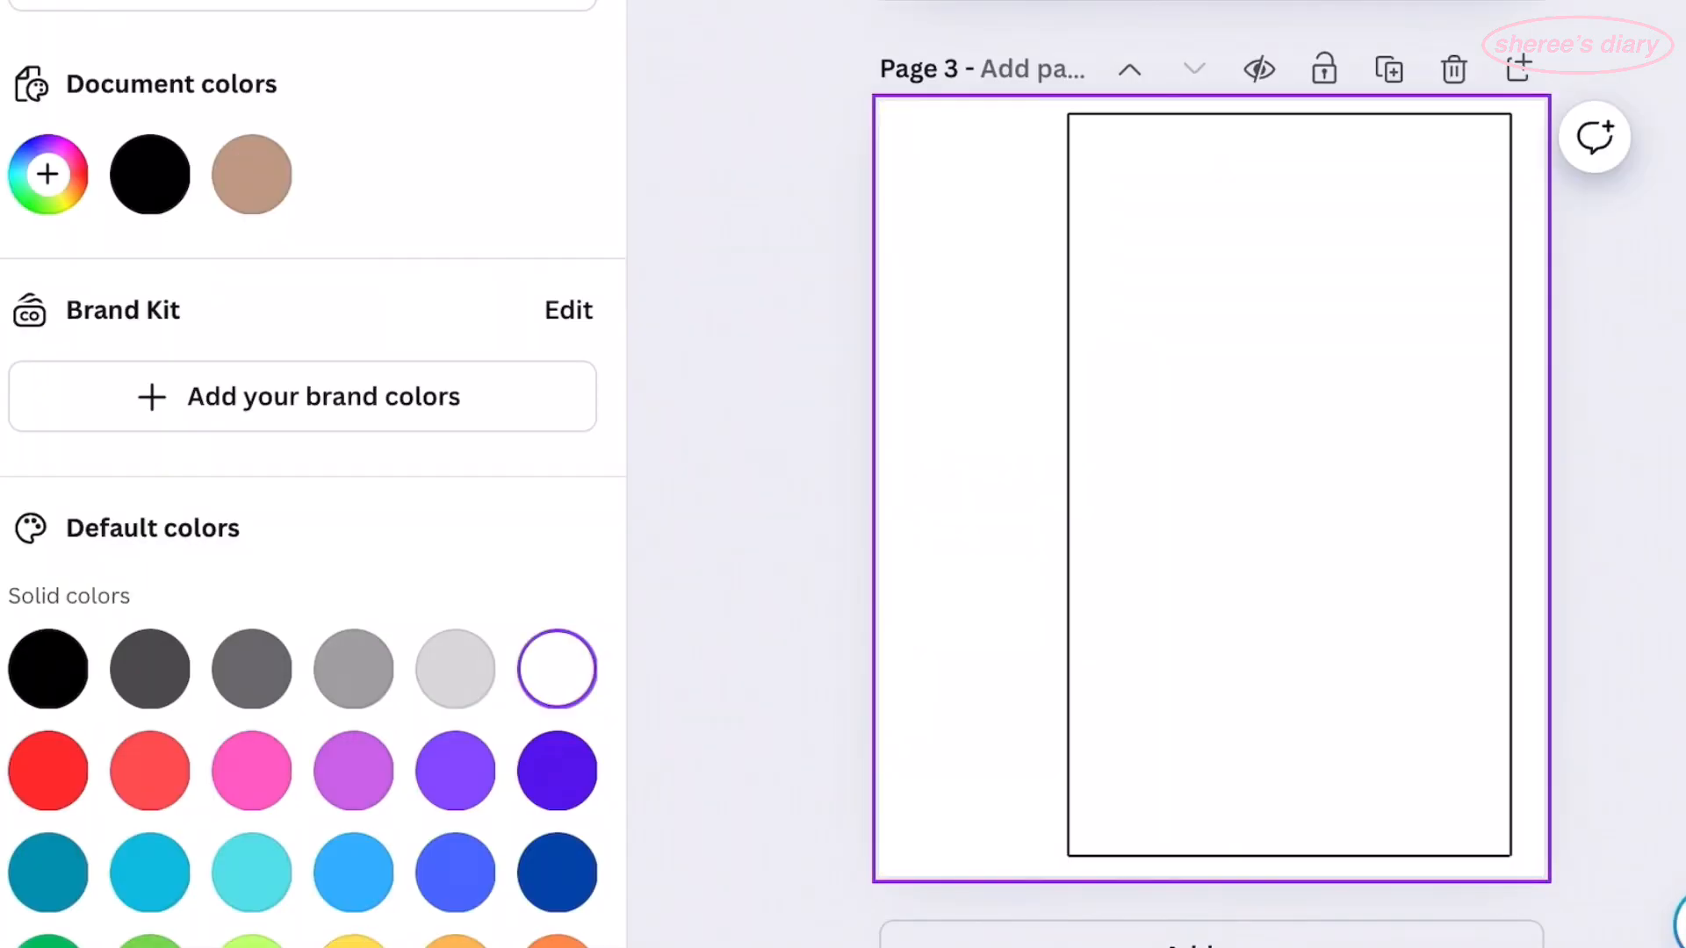
click(455, 669)
- Set the background of Page 2 to the custom pale pink #FFE4EC
click(581, 1)
click(1370, 474)
scroll(887, 474, up, 8)
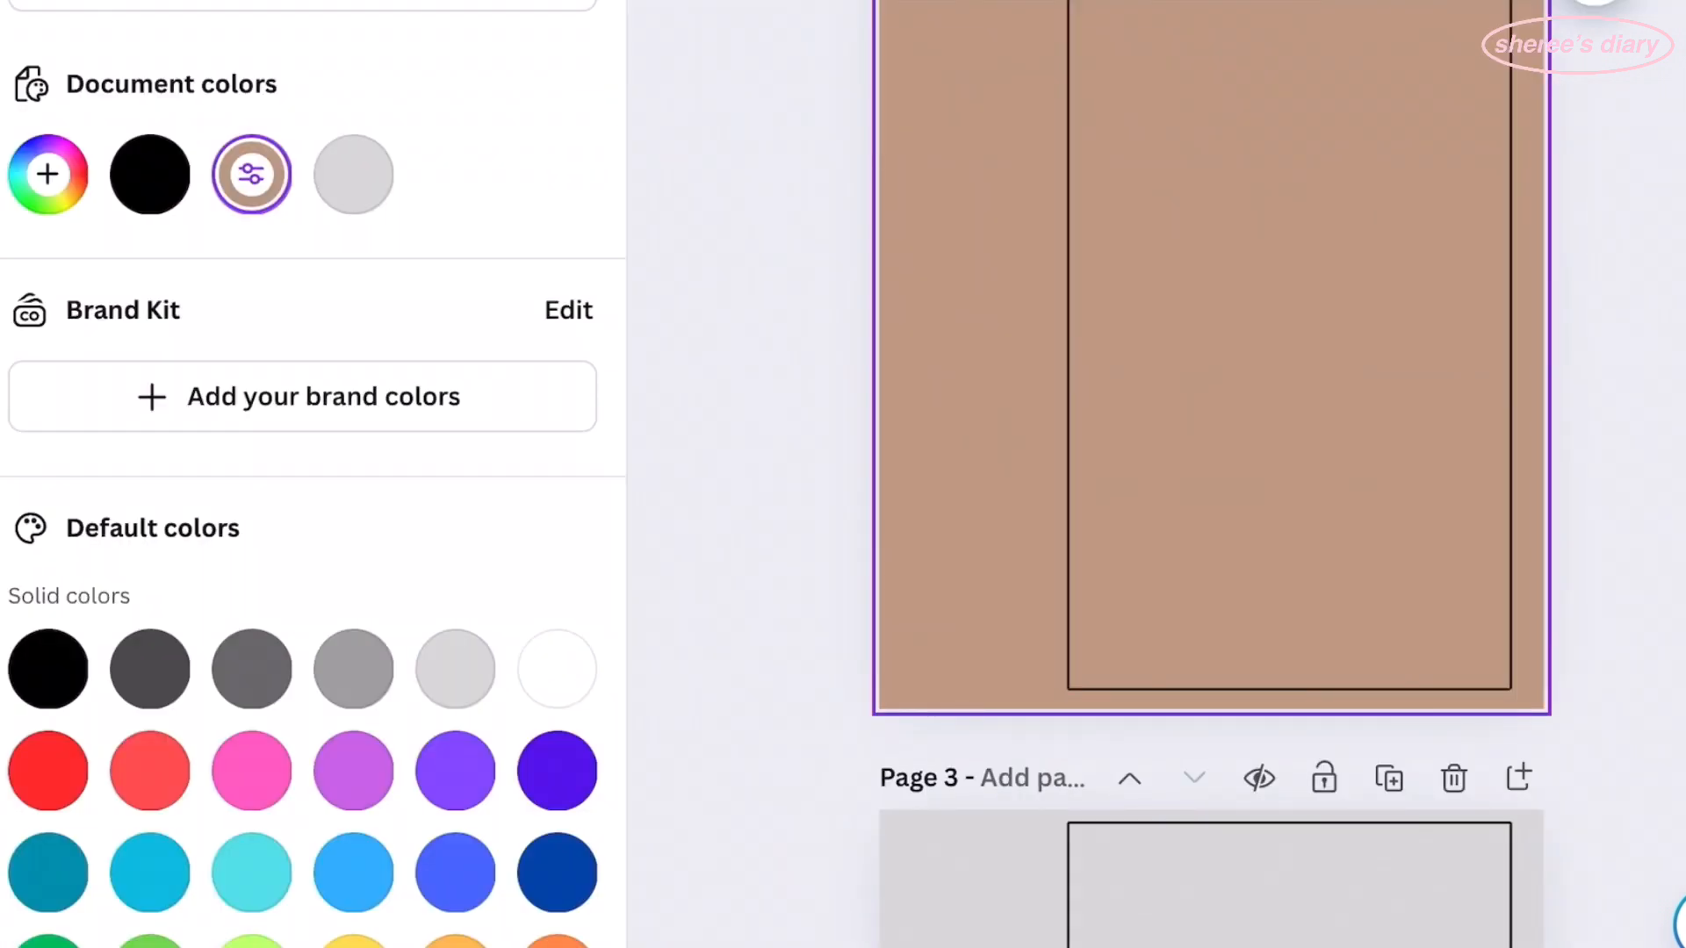
scroll(886, 474, up, 10)
scroll(887, 474, down, 8)
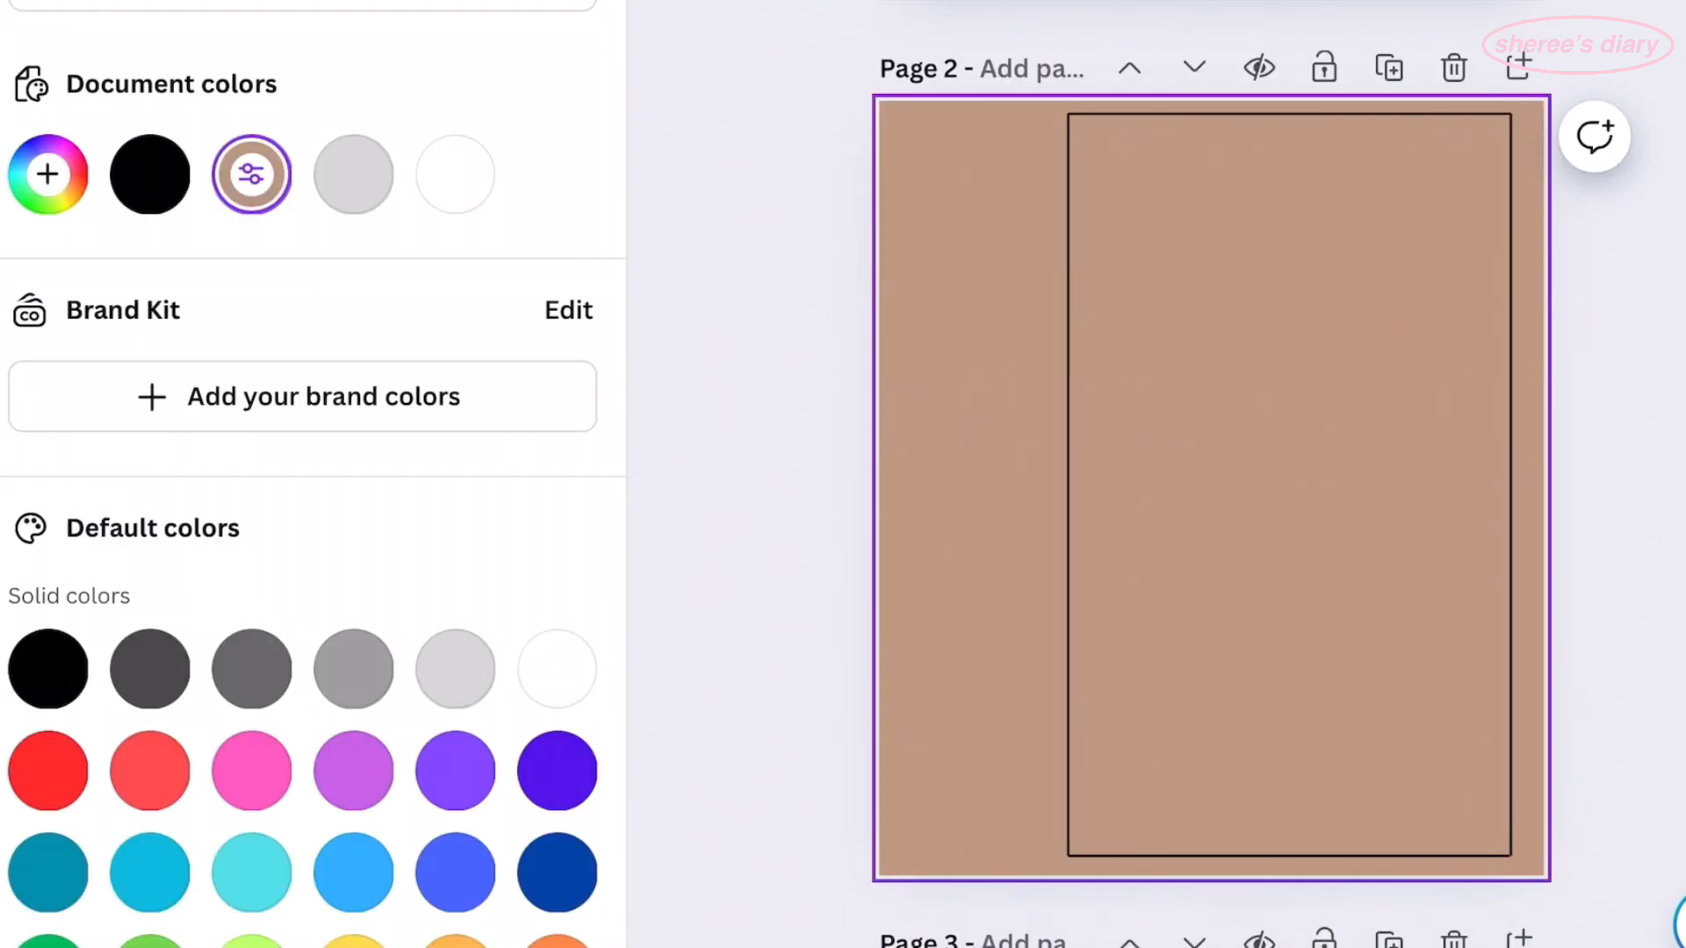
click(47, 173)
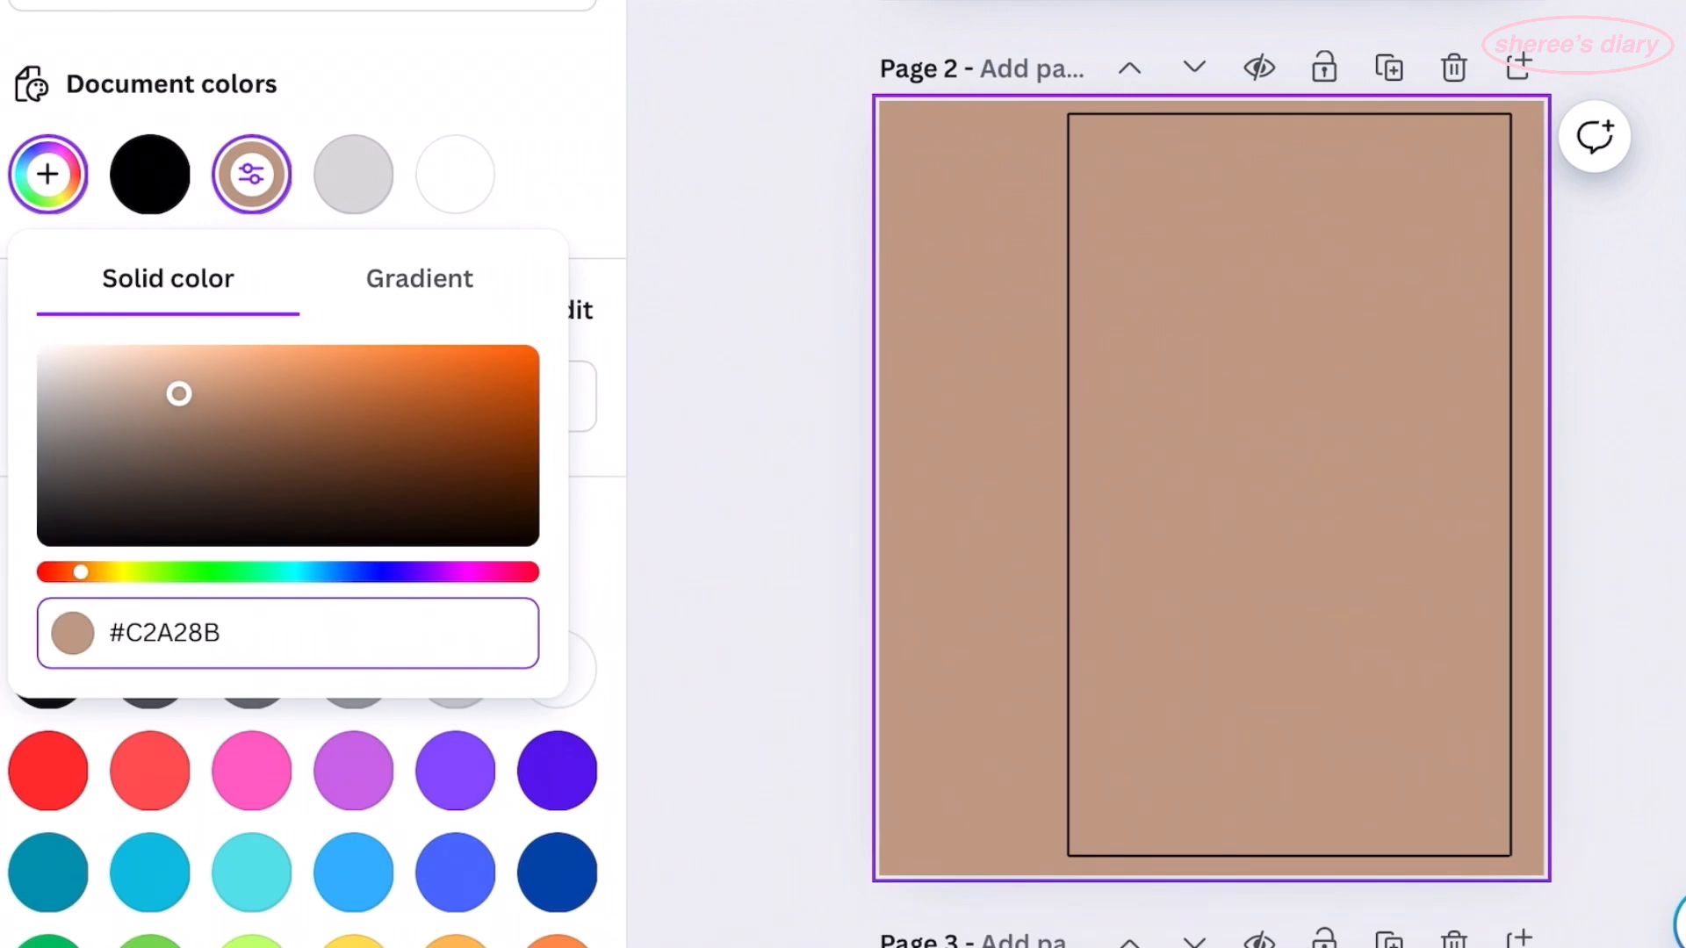
drag(83, 572, 489, 571)
drag(179, 393, 83, 355)
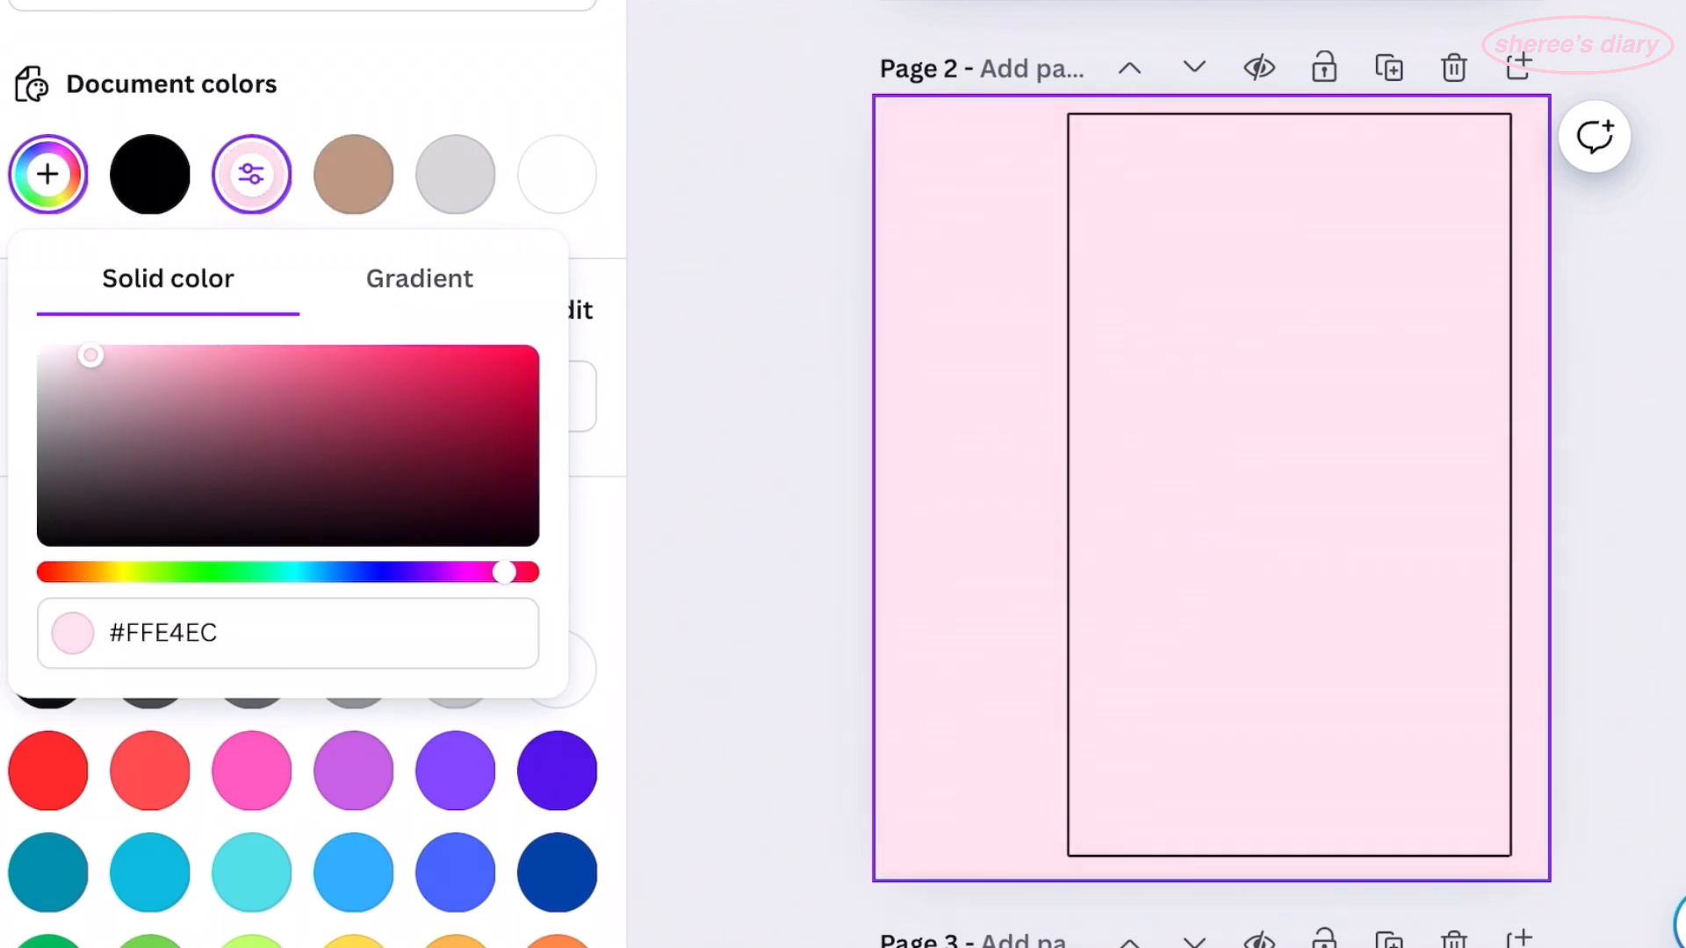
- Change the background of the separate single-page brown cover template to white
scroll(887, 474, up, 5)
scroll(886, 474, down, 15)
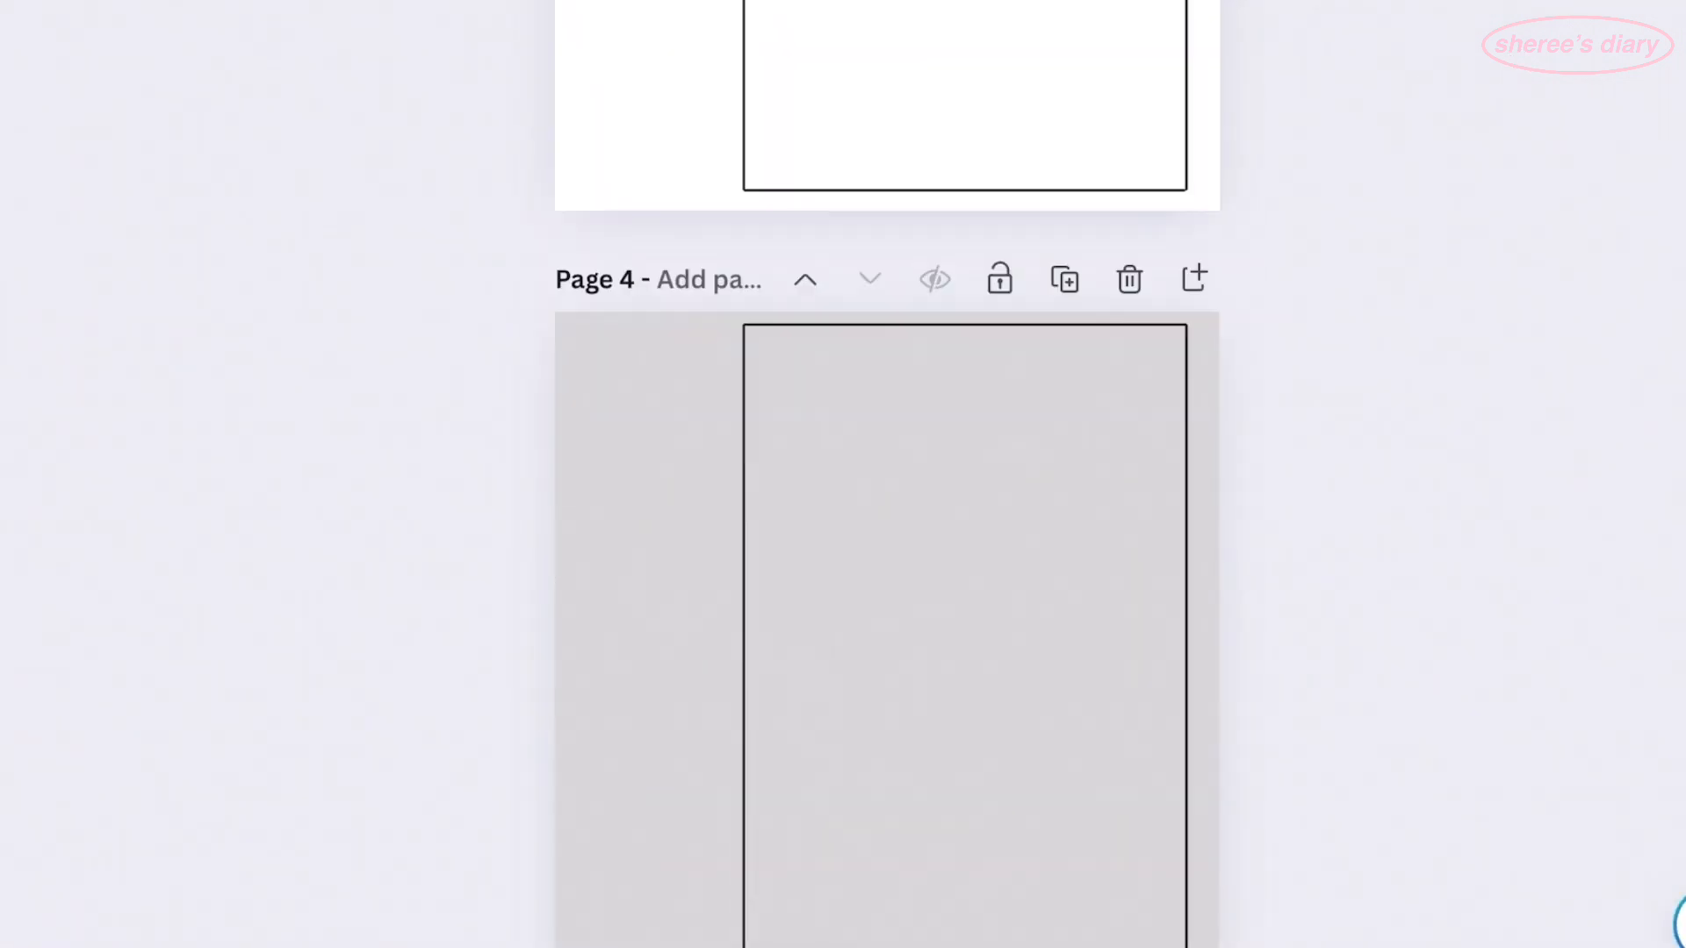
scroll(887, 474, up, 5)
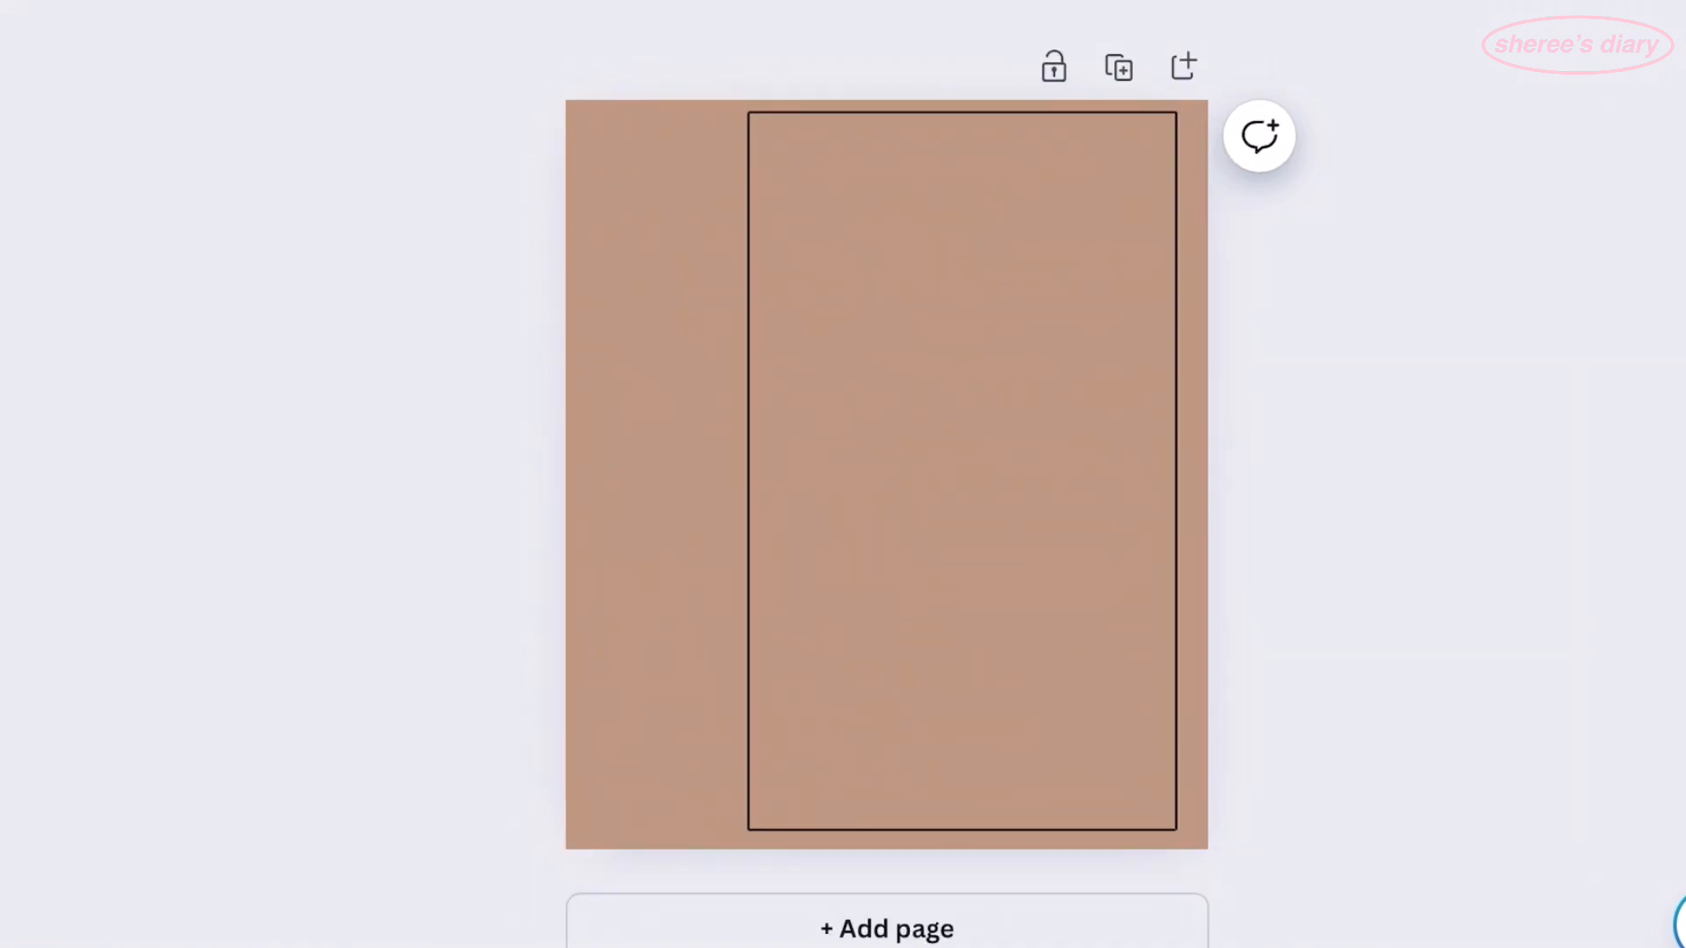
click(657, 474)
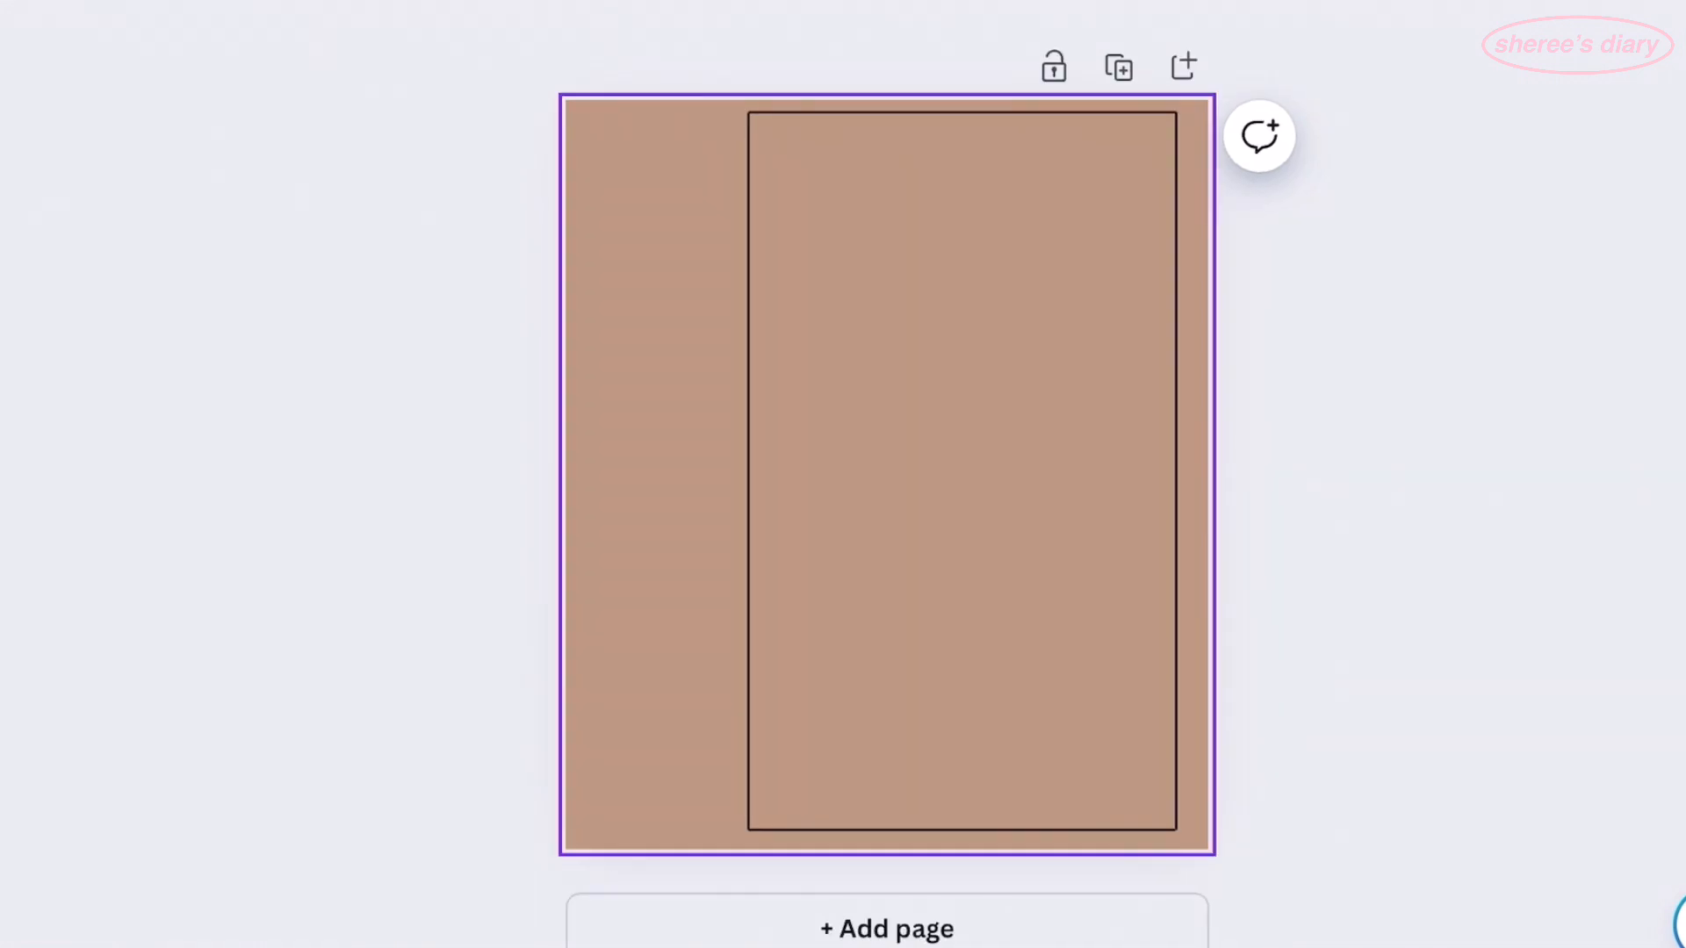
click(557, 669)
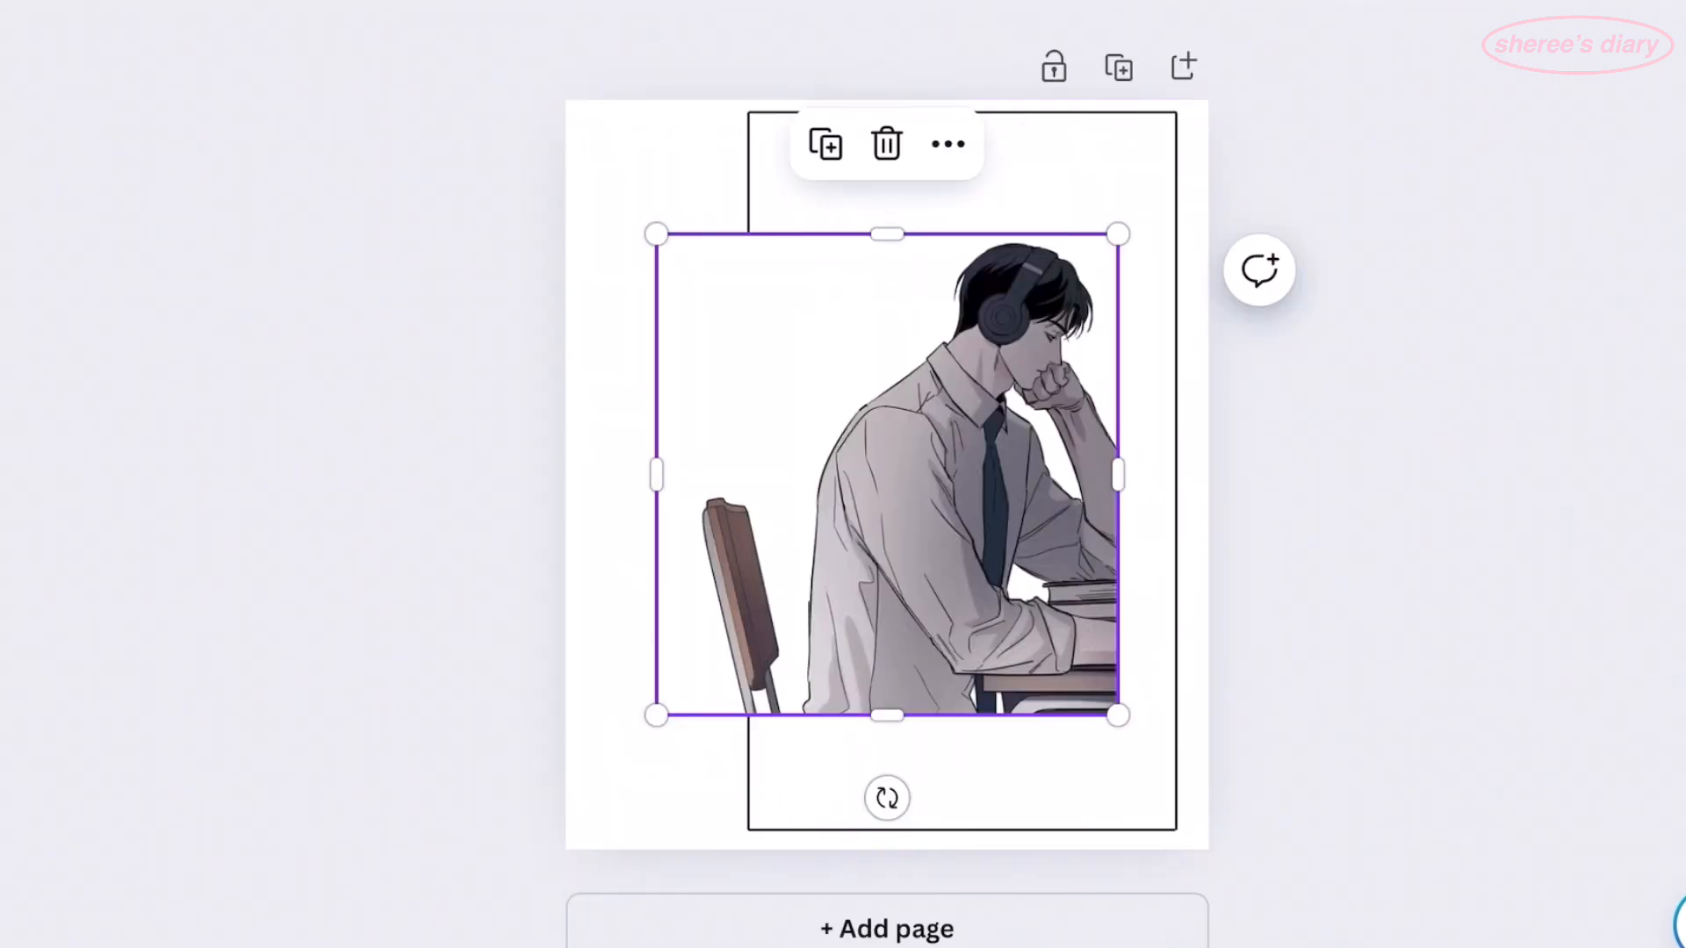
- Align the illustration of the man with headphones to the frame's upper right, enlarge it to frame height, and crop its left side to the frame
drag(887, 474, 945, 349)
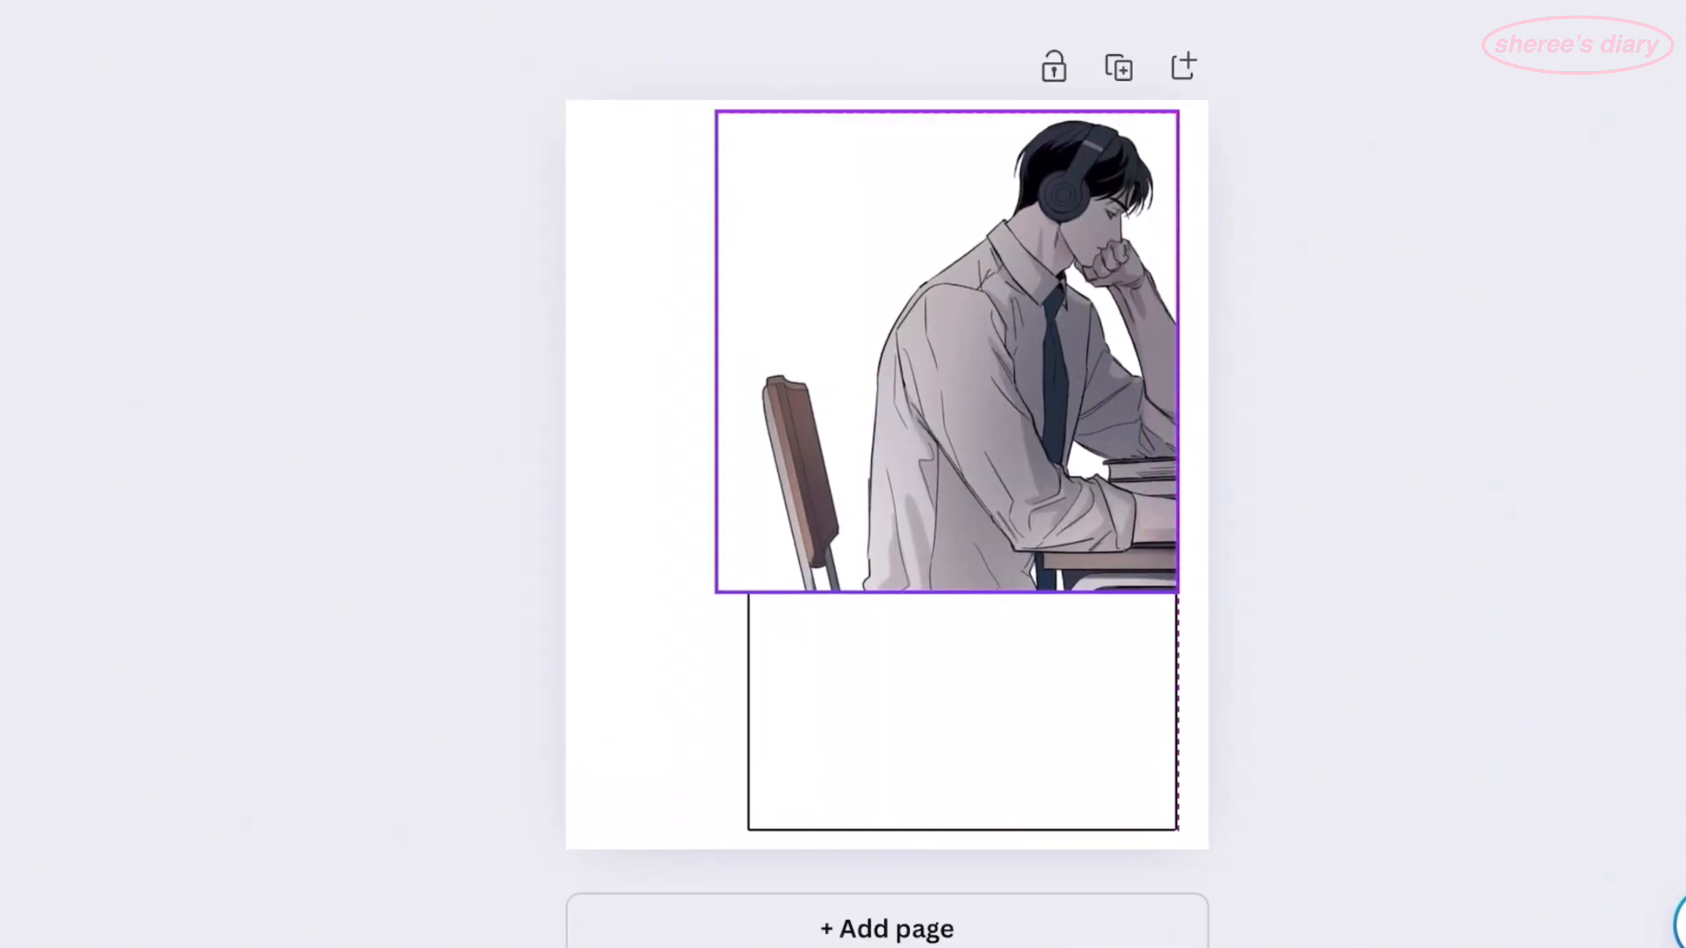
drag(714, 591, 489, 831)
drag(490, 470, 747, 471)
key(Escape)
- Crop the illustration's top edge down to expose the black frame's upper line and select the frame
key(ctrl+plus)
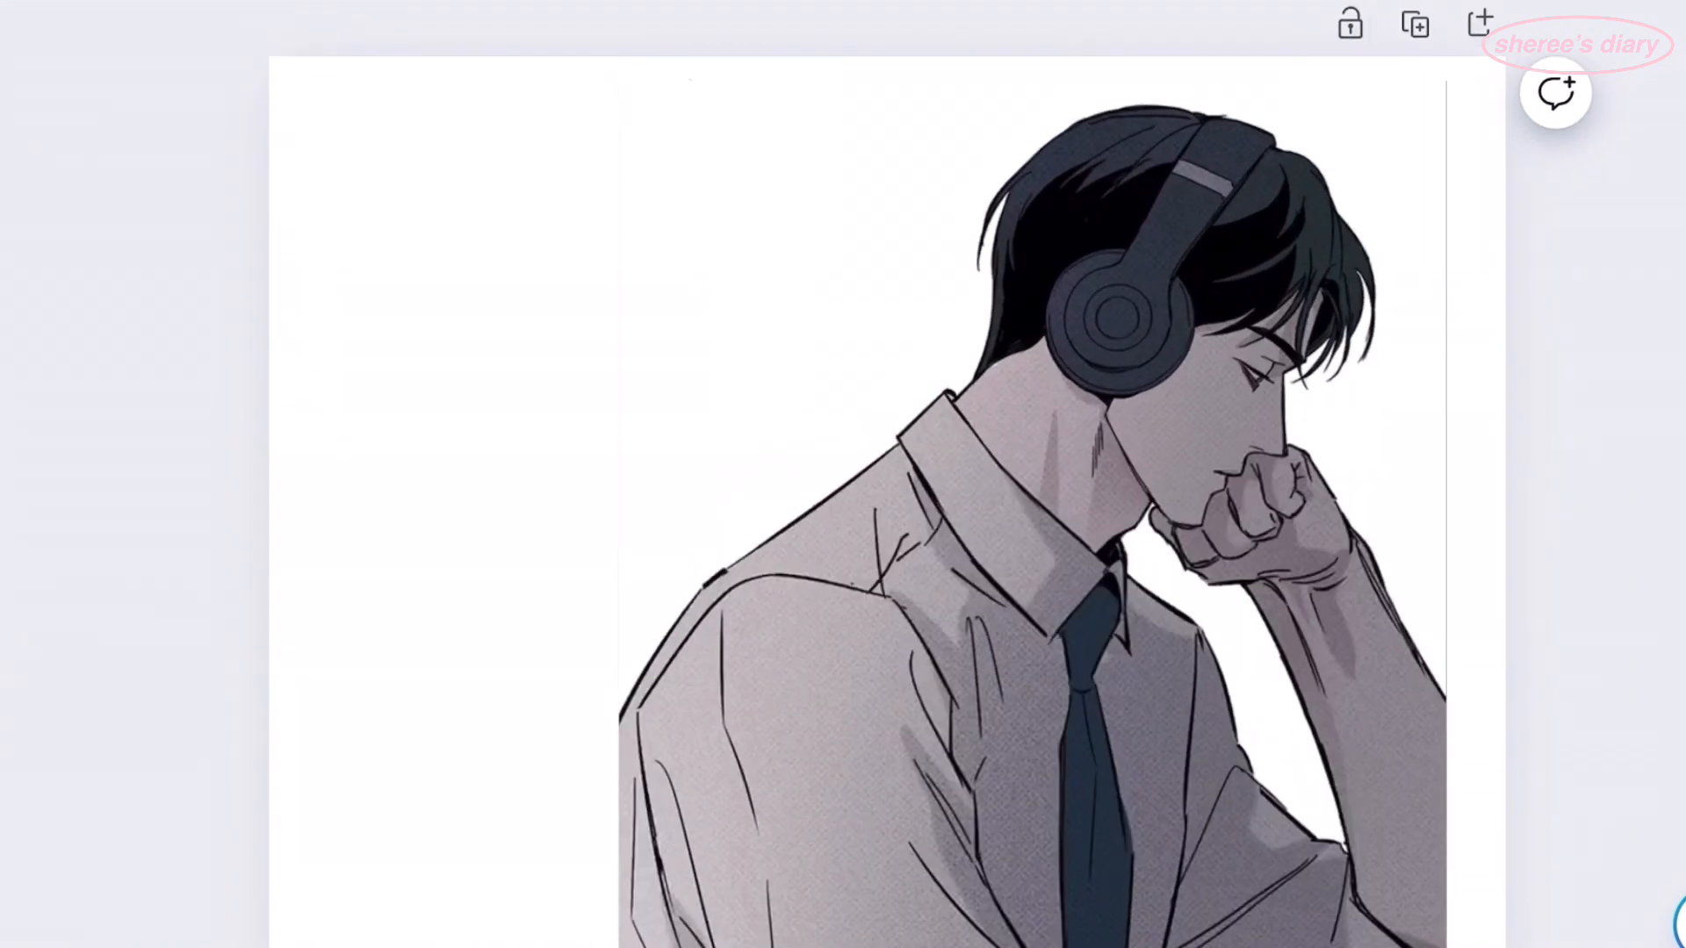
click(1032, 527)
drag(1032, 78, 1032, 113)
key(Escape)
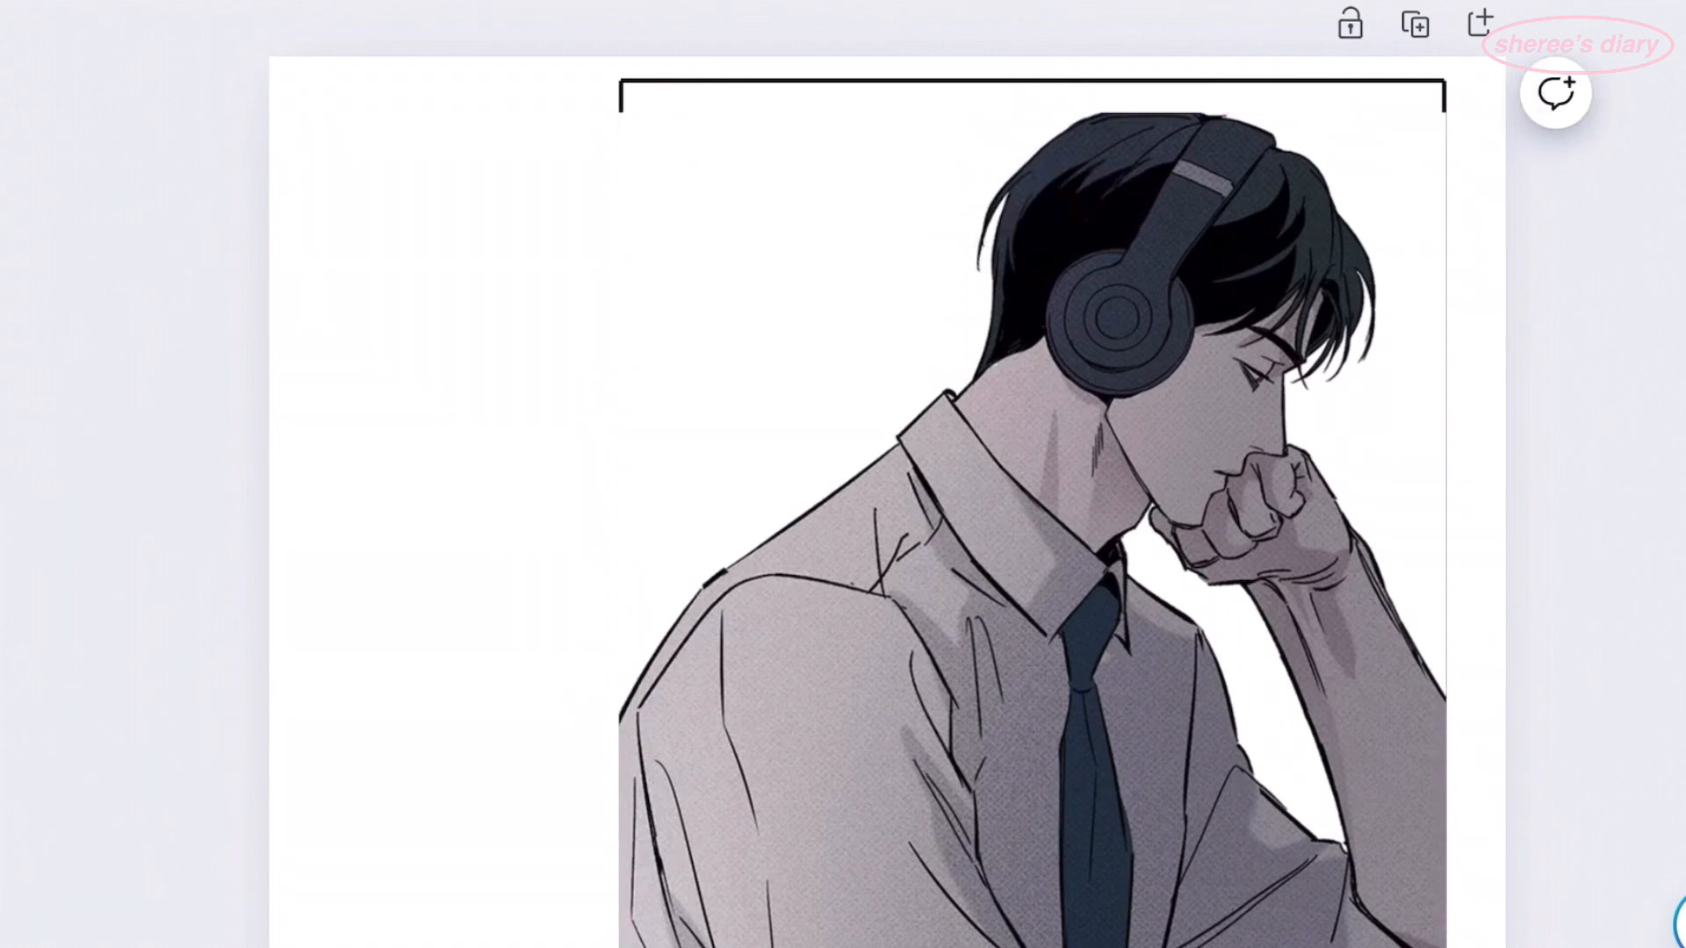
click(1032, 80)
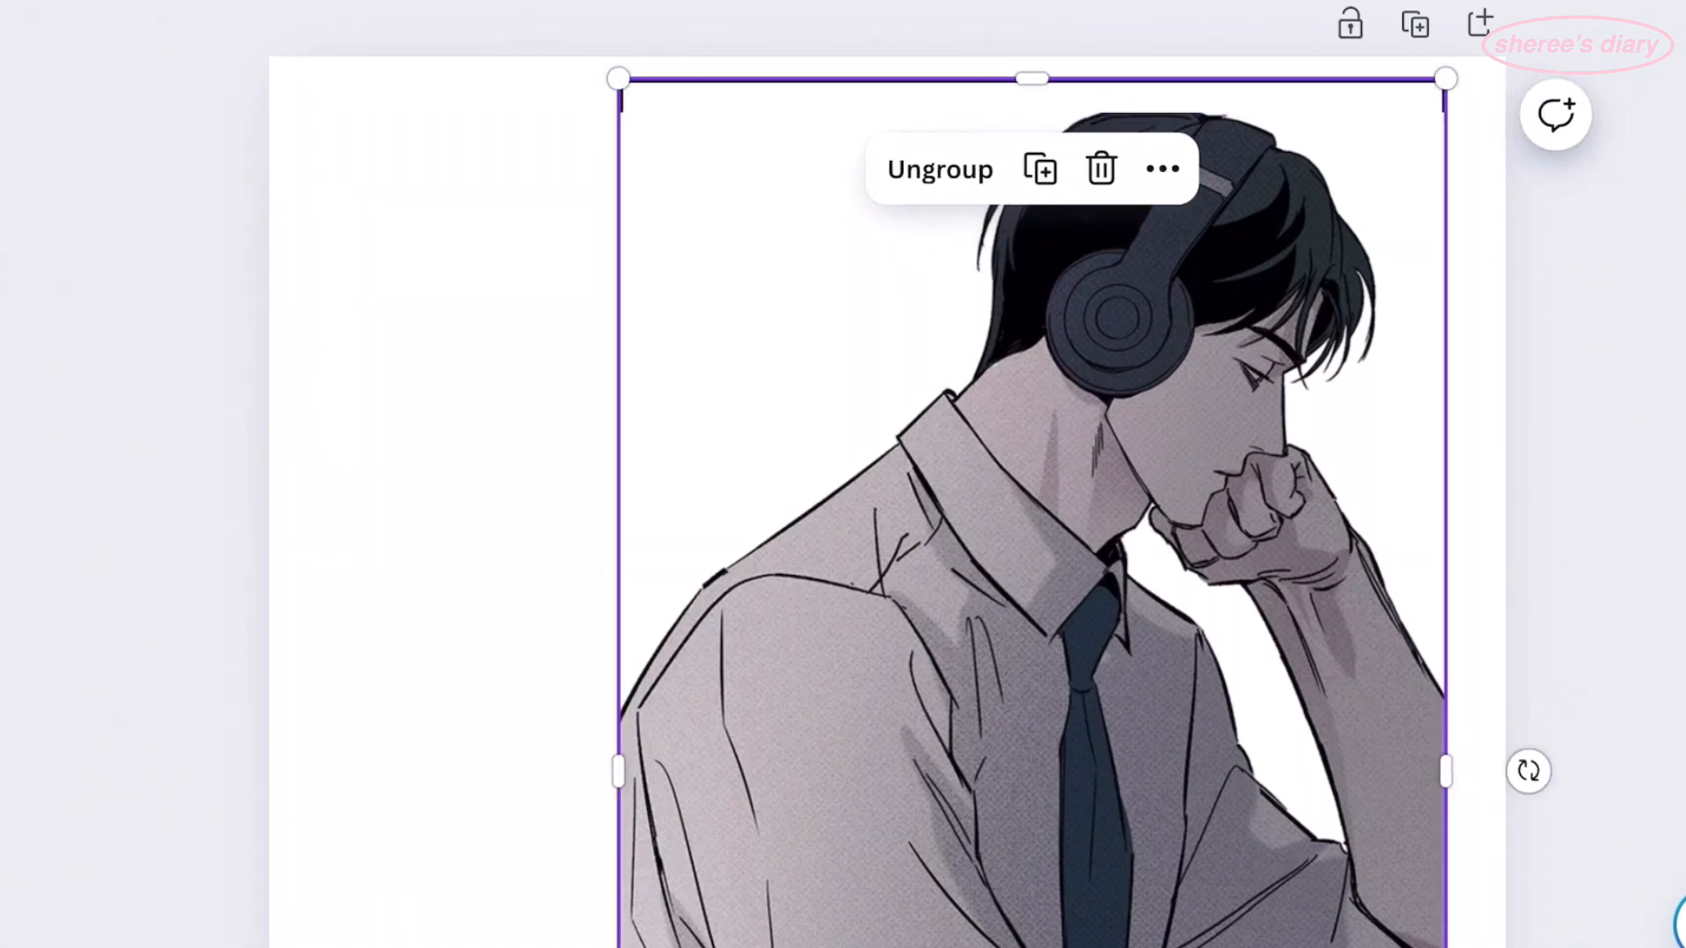
key(Escape)
- Extend the illustration's top edge back up to the frame's upper line
click(1032, 527)
drag(1032, 113, 1032, 79)
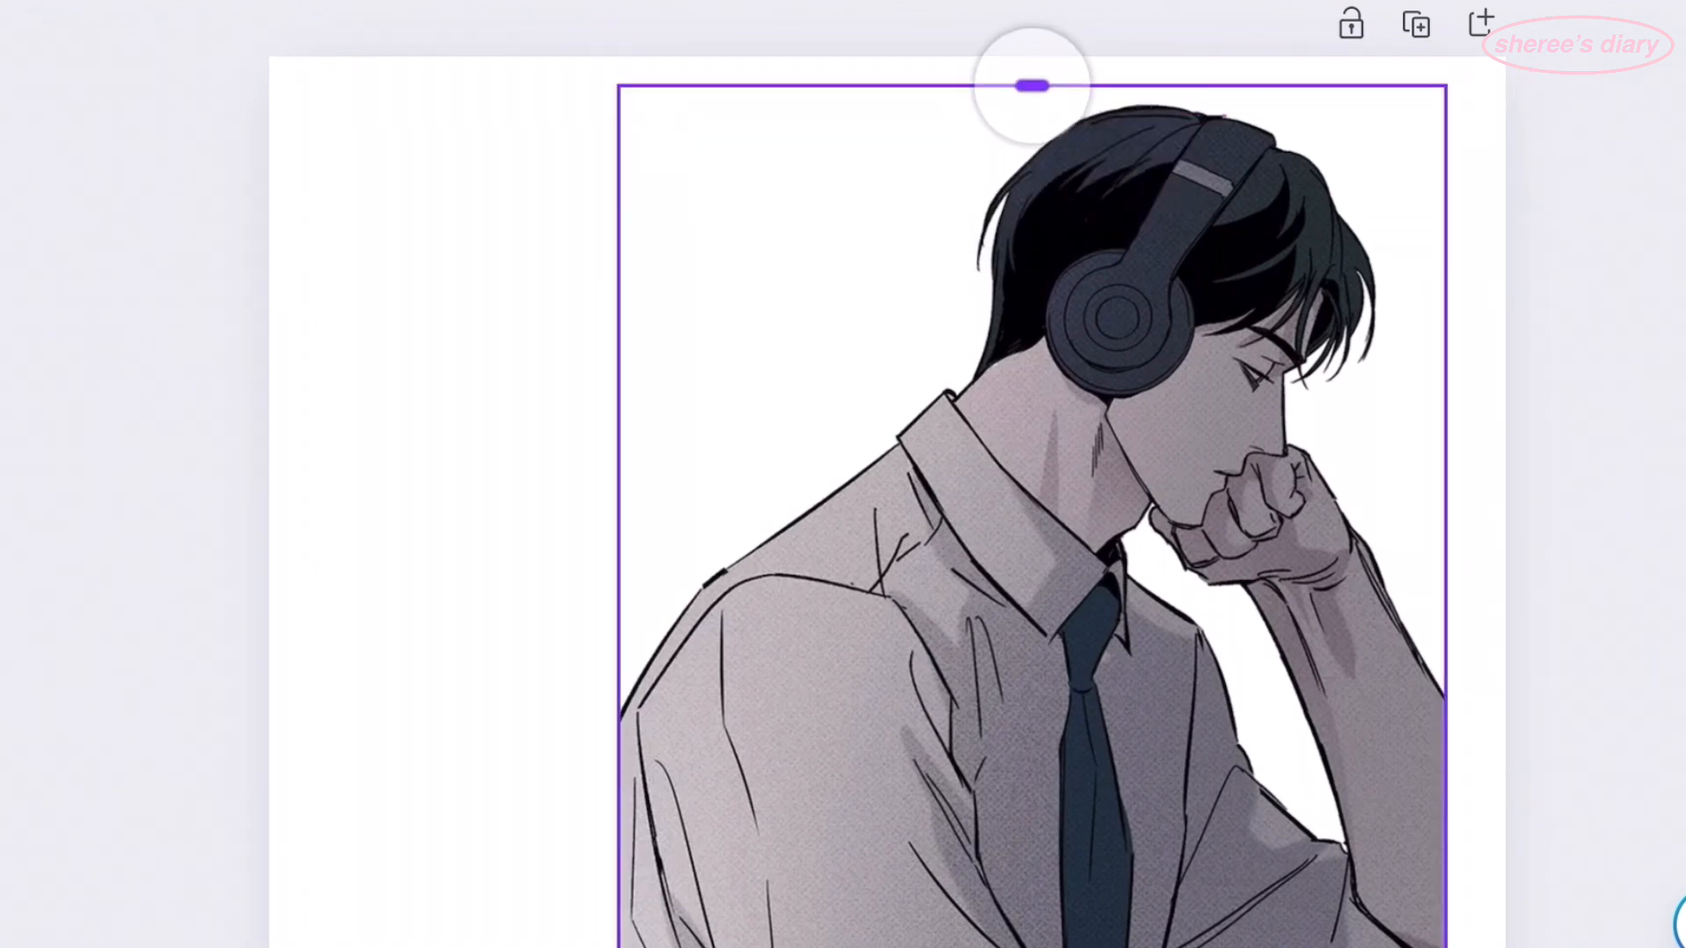
key(Escape)
key(ctrl+minus)
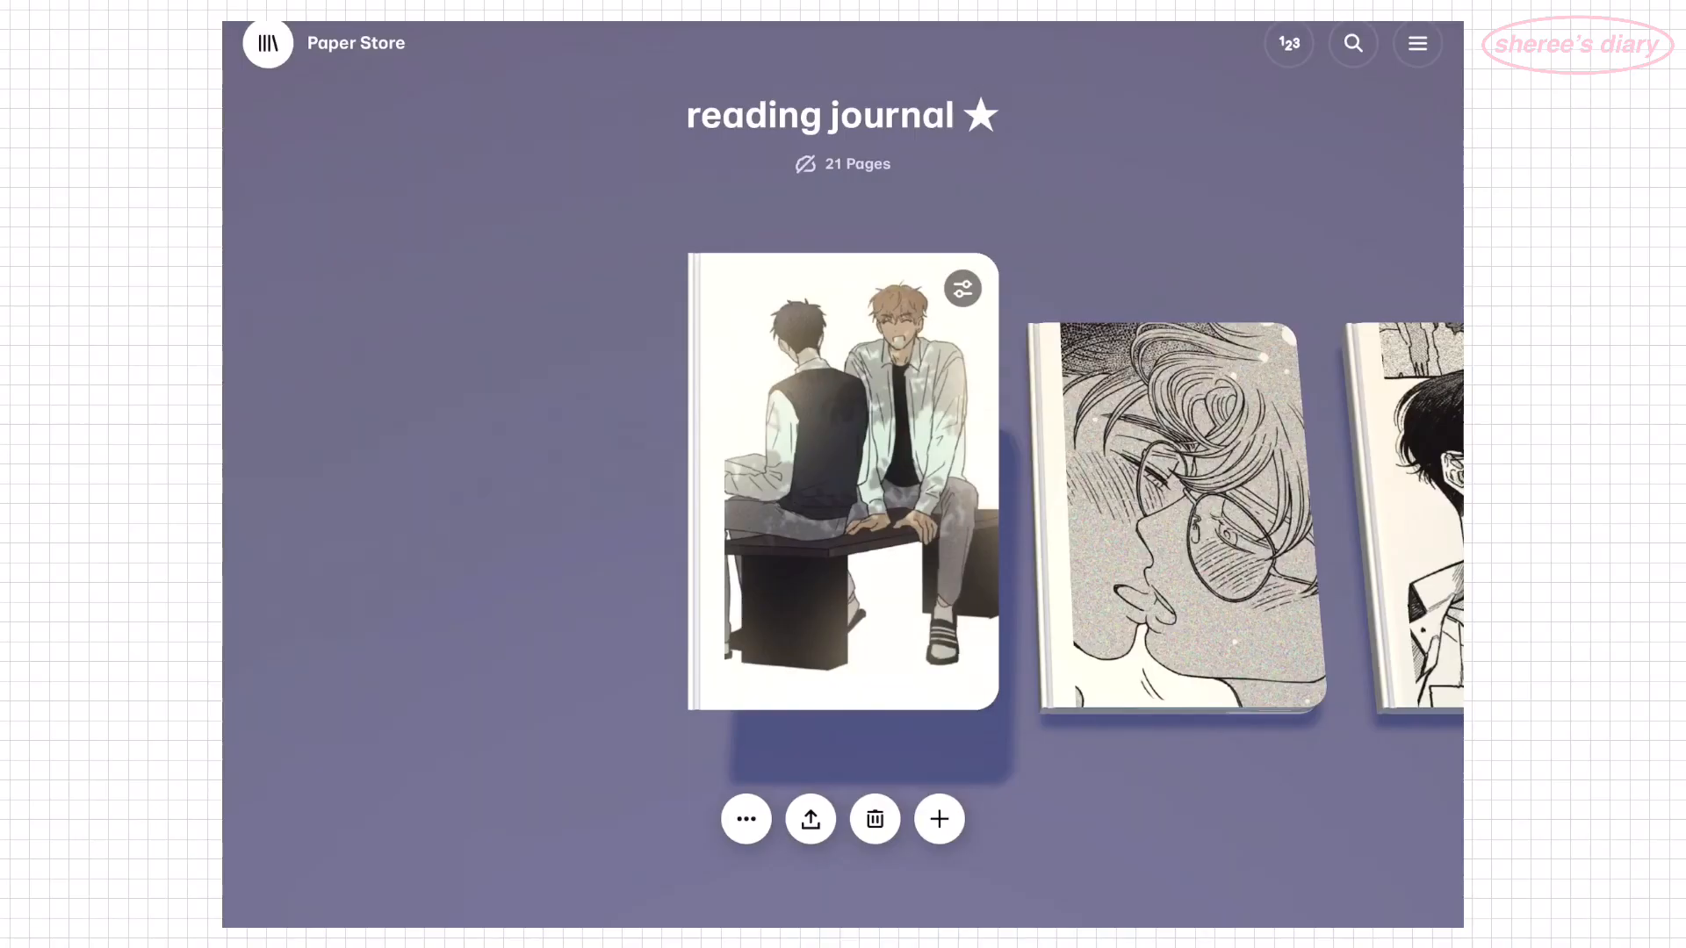
- Customize the reading journal's cover image and apply the plain white cover from the Colors Set
click(963, 288)
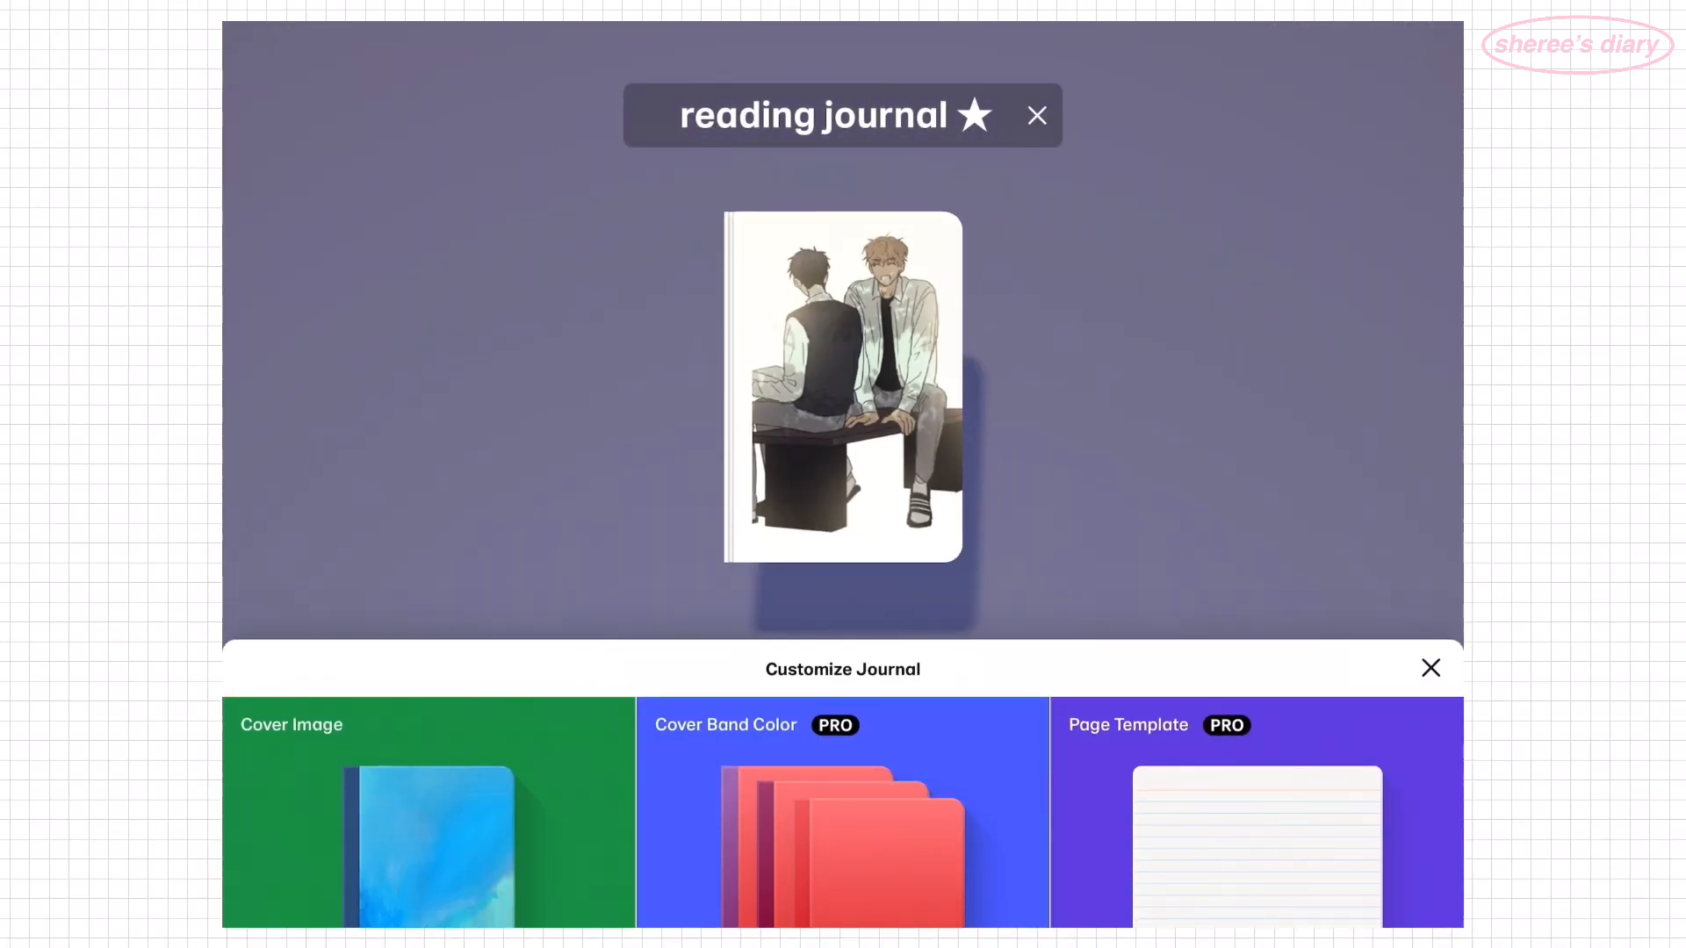
click(429, 812)
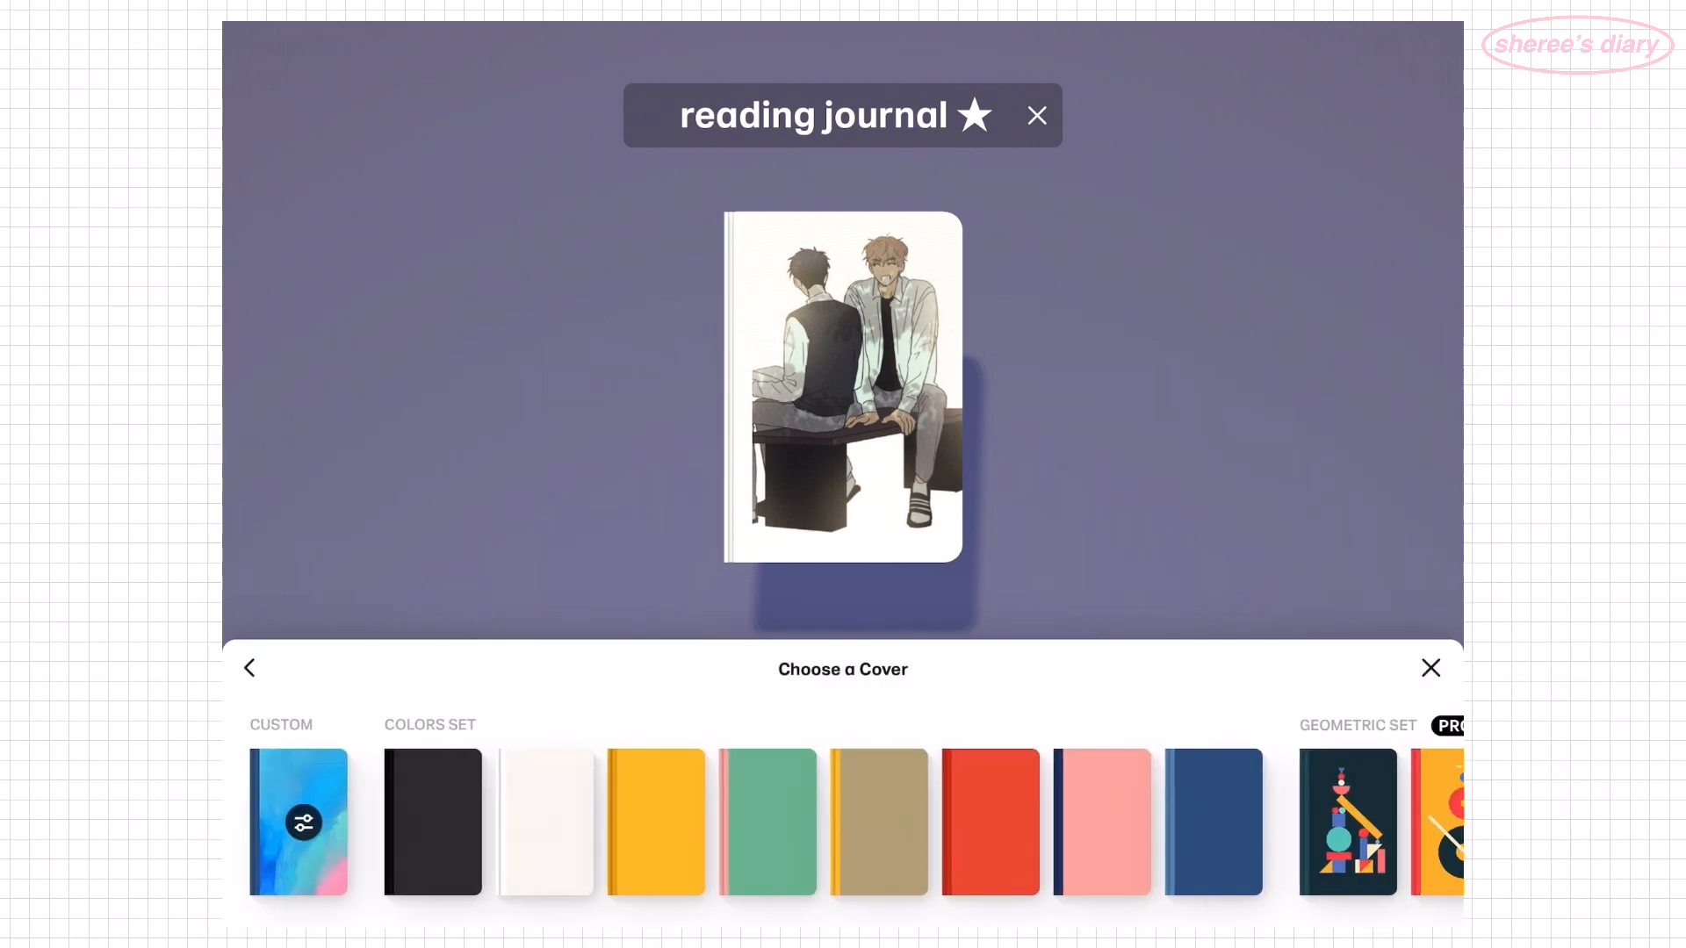
click(432, 822)
click(546, 822)
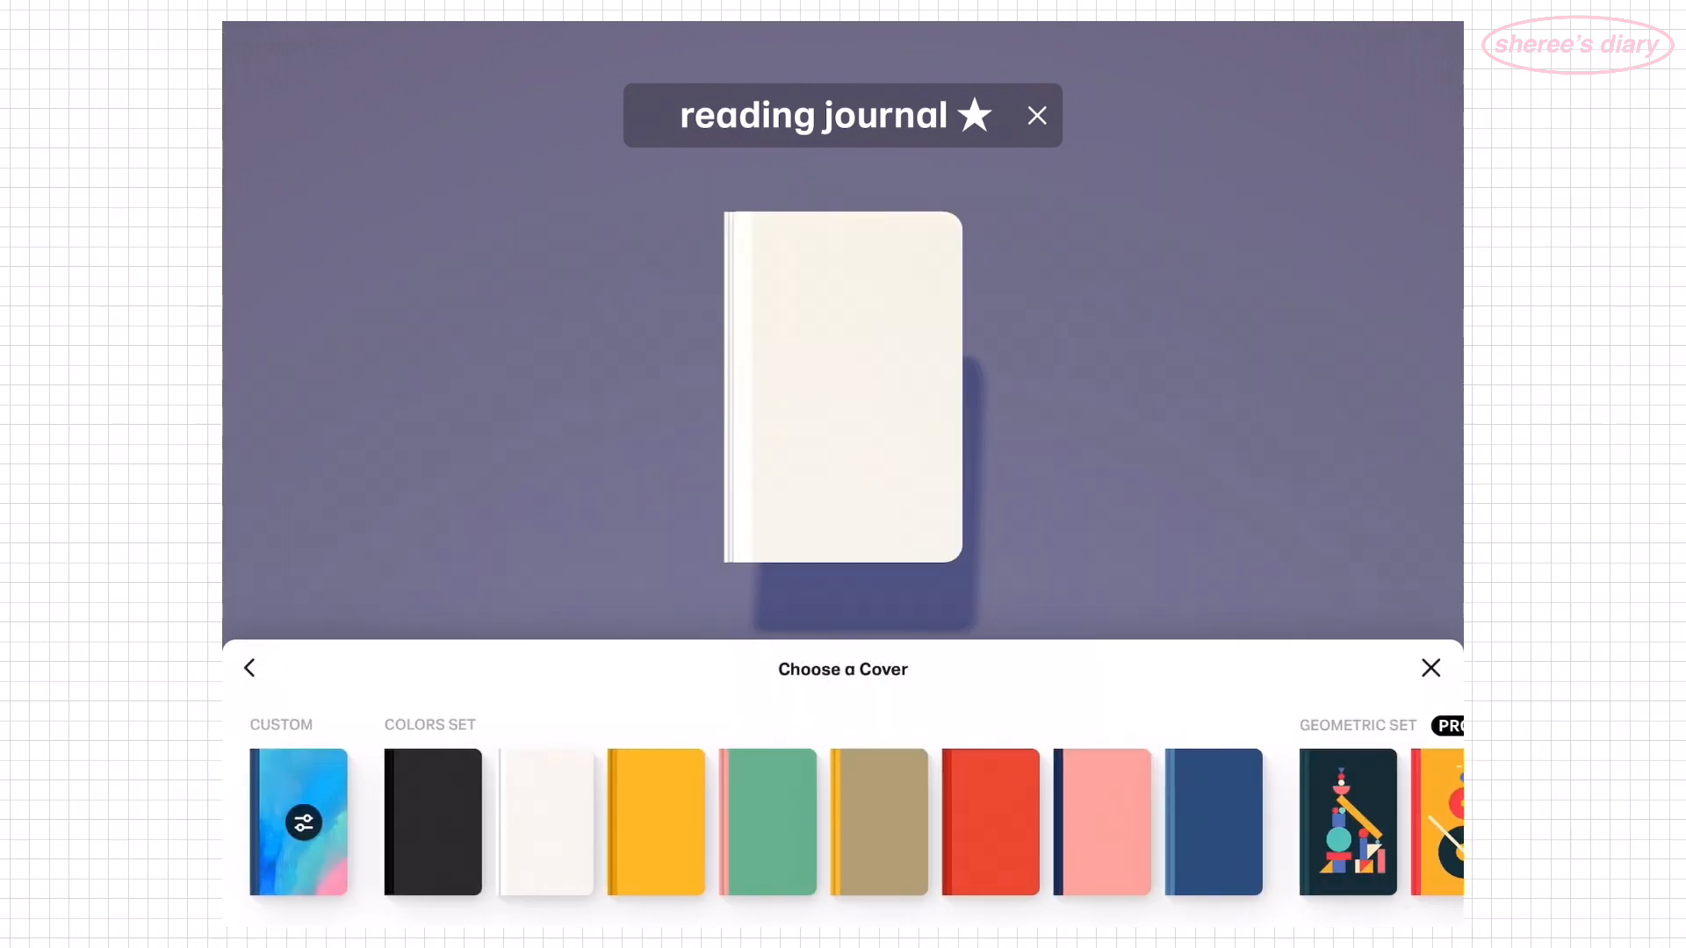
- Try the yellow, green, red, pink and blue covers on the reading journal and return to the white one
click(656, 821)
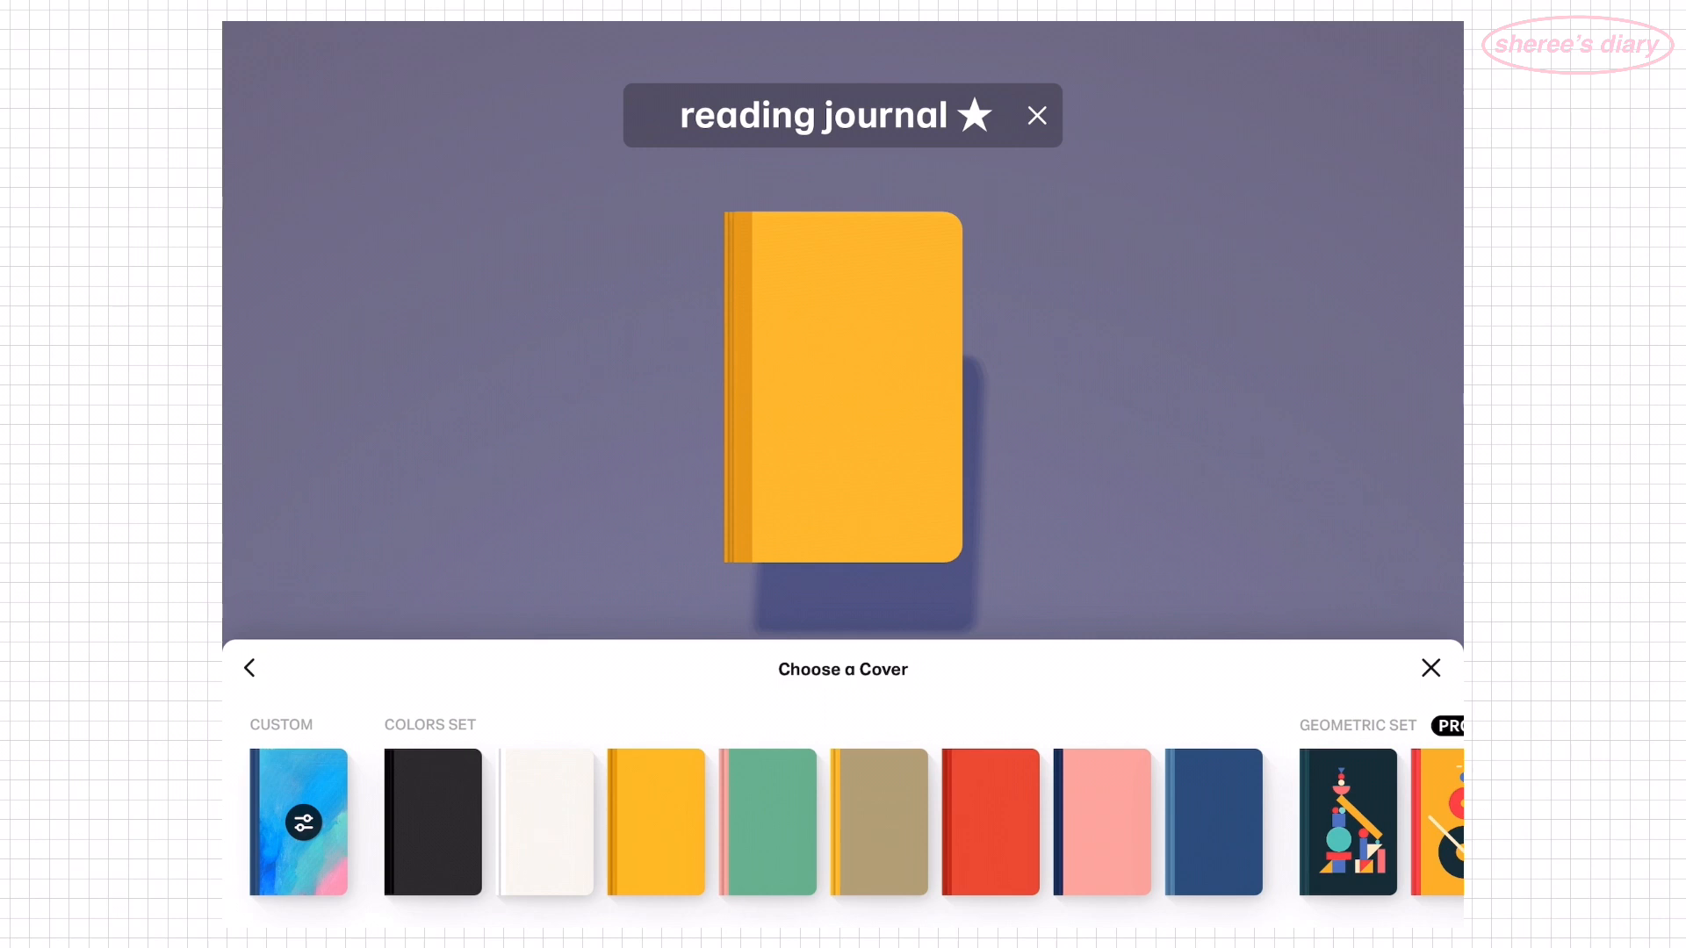
click(768, 822)
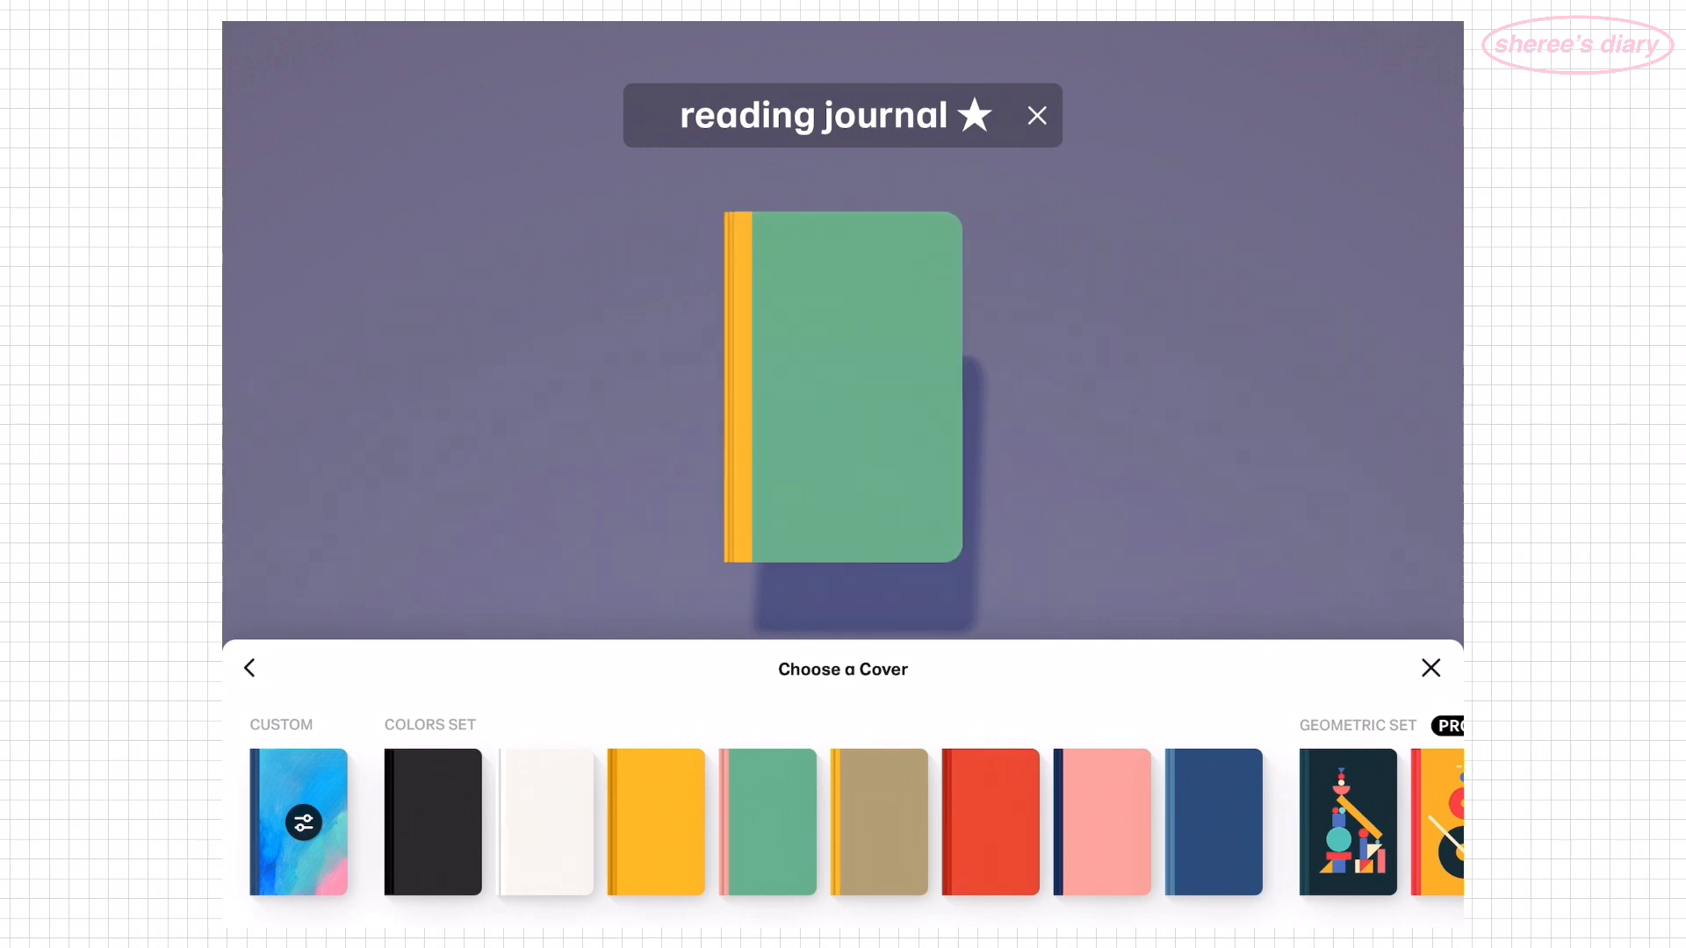
click(991, 822)
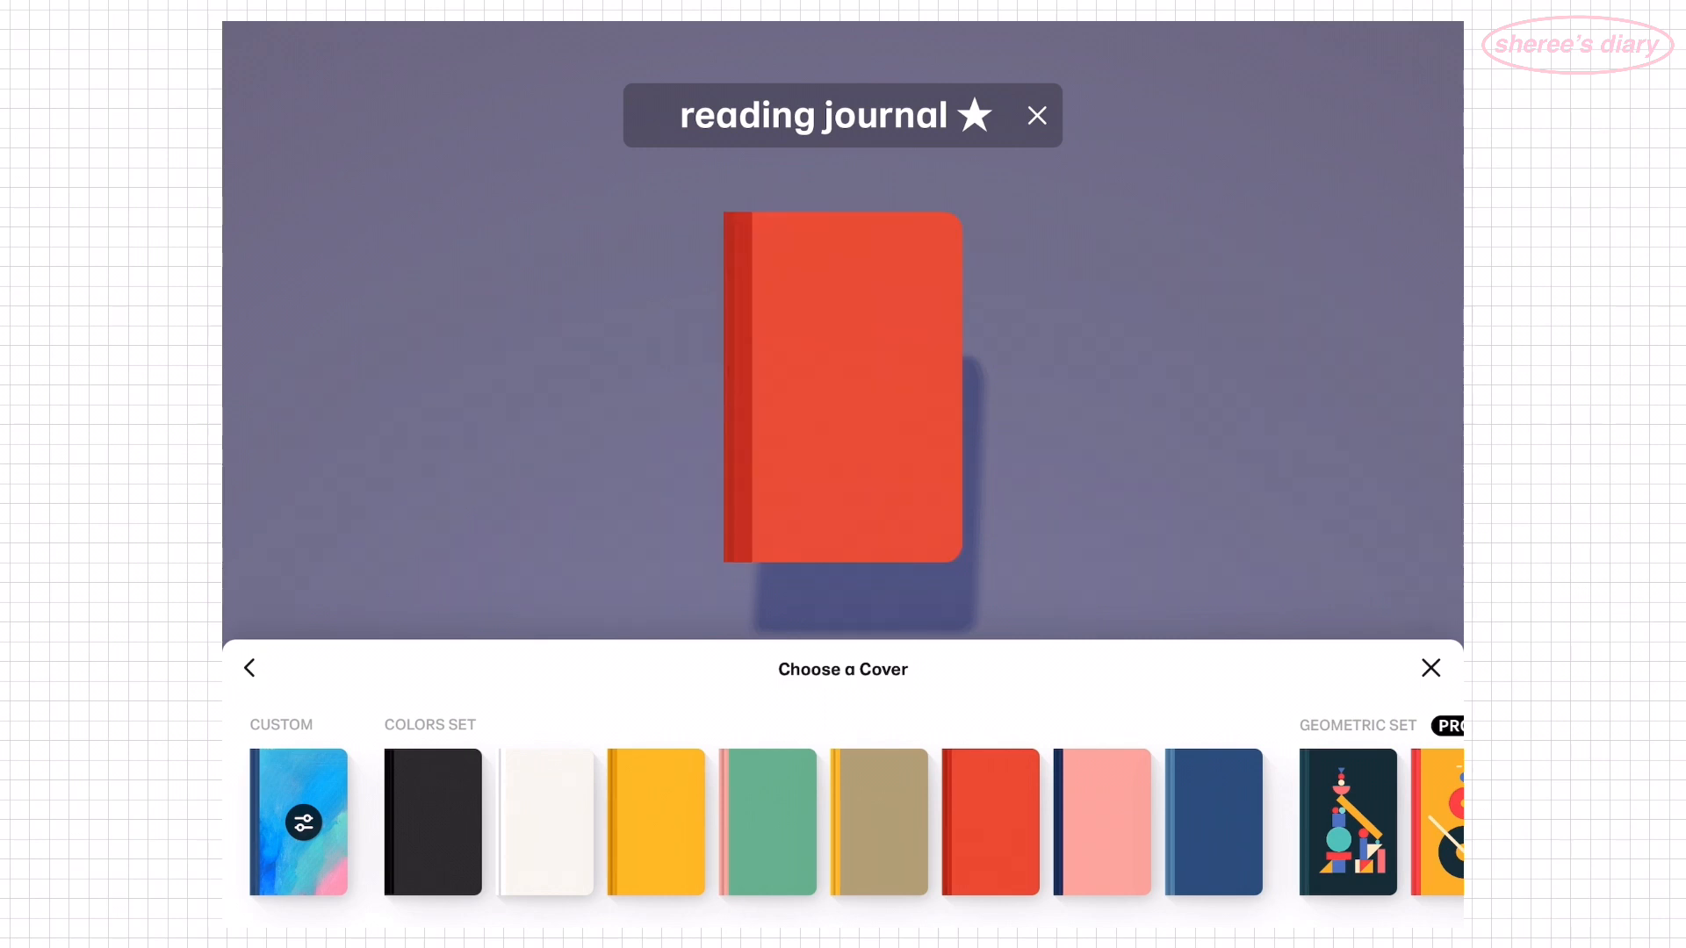
click(1101, 822)
click(1213, 822)
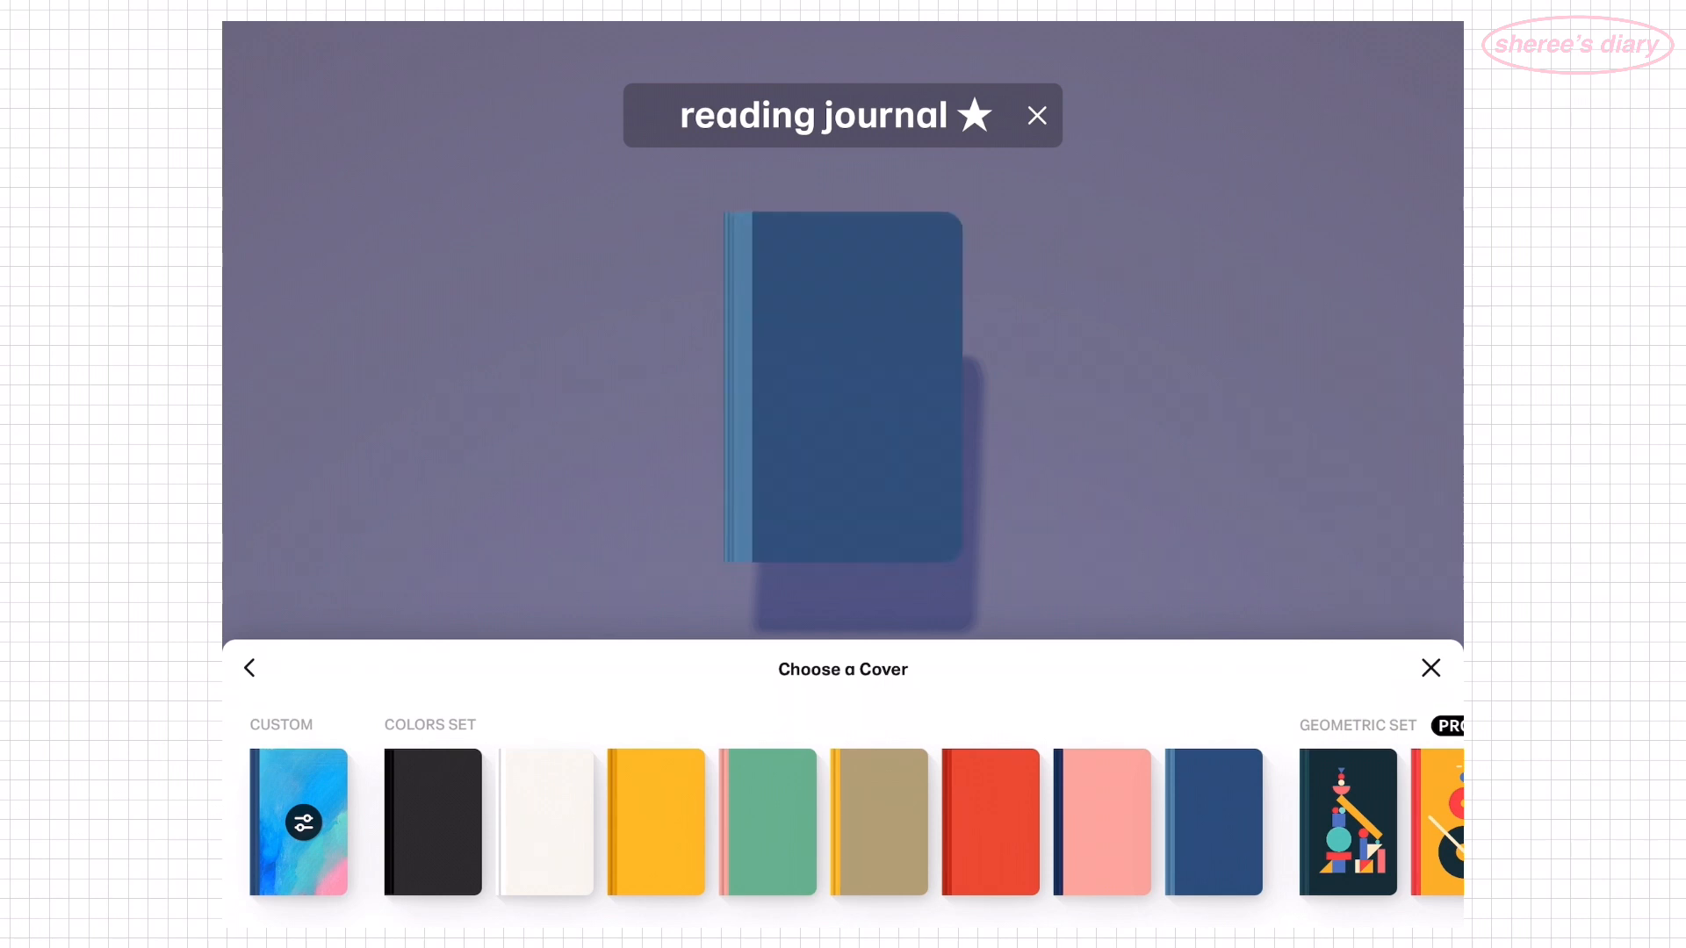
click(546, 821)
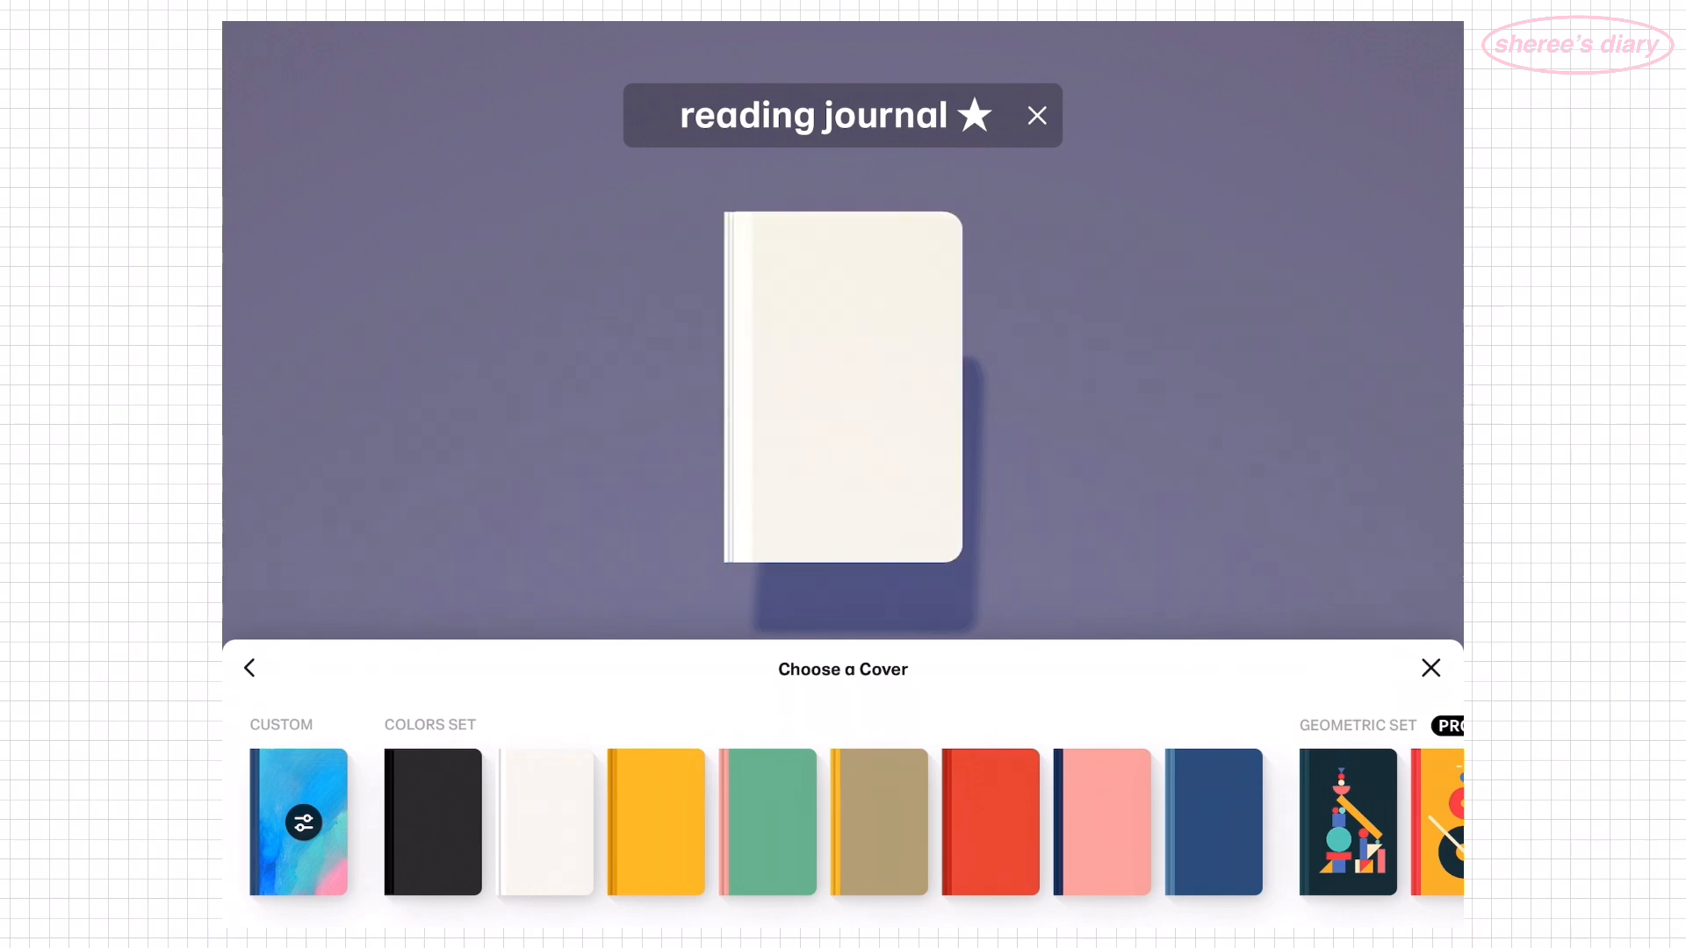
- Give the reading journal a custom cover image from Photos, using the white Hello Kitty sticker collage
click(298, 821)
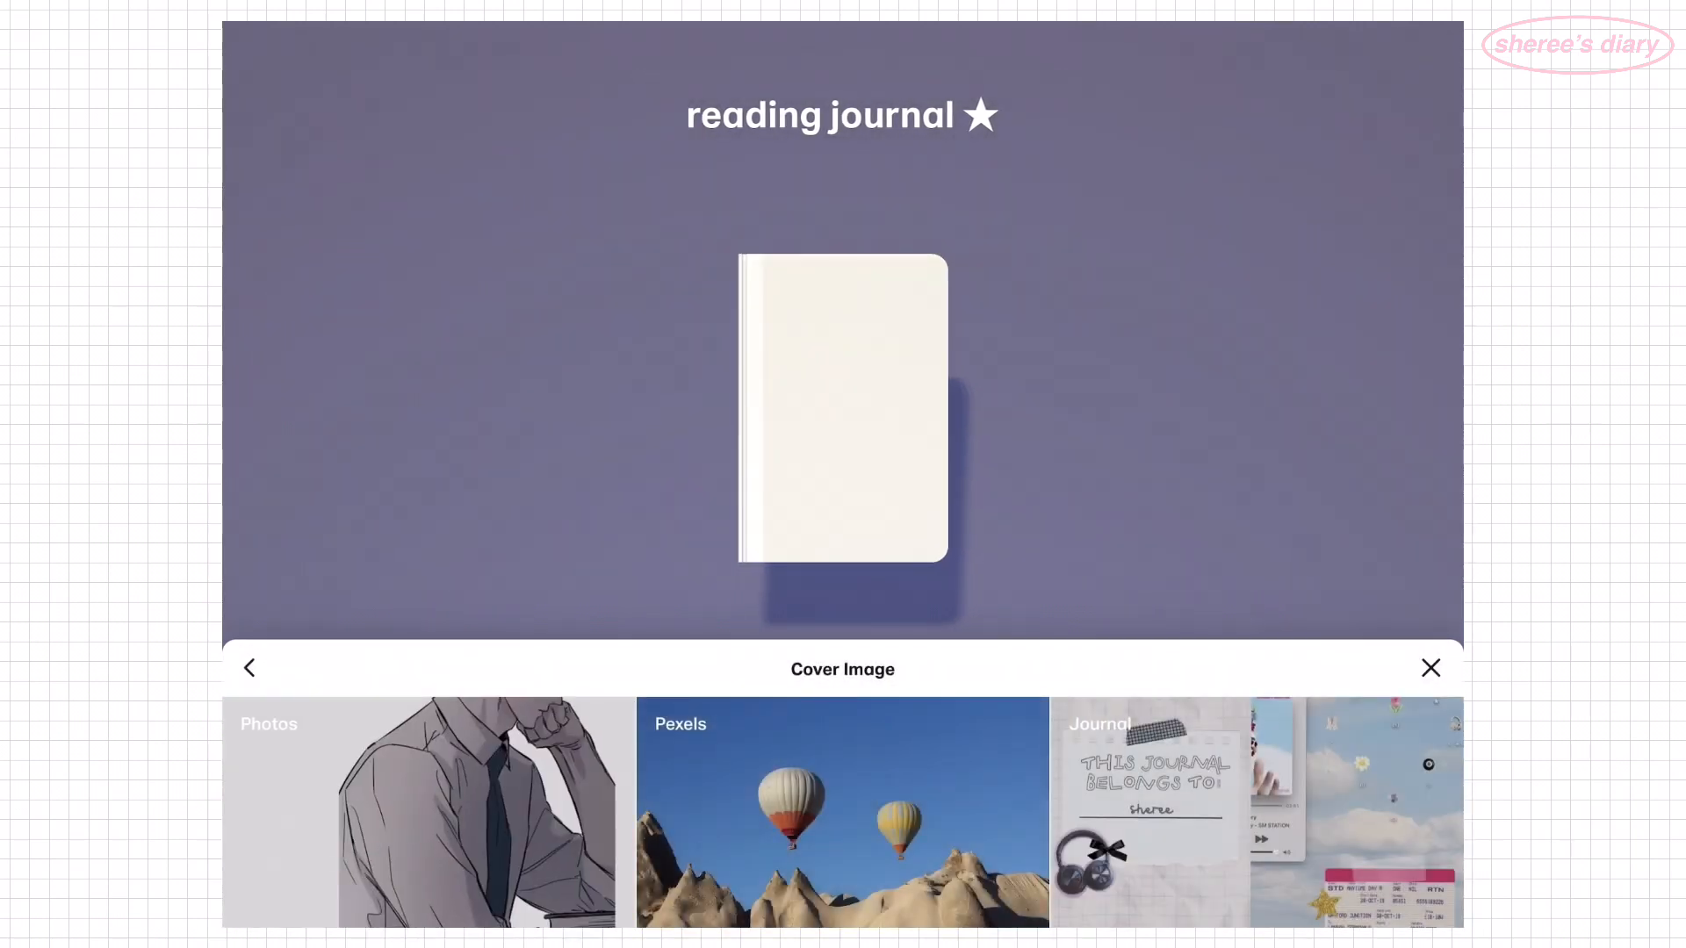
click(429, 811)
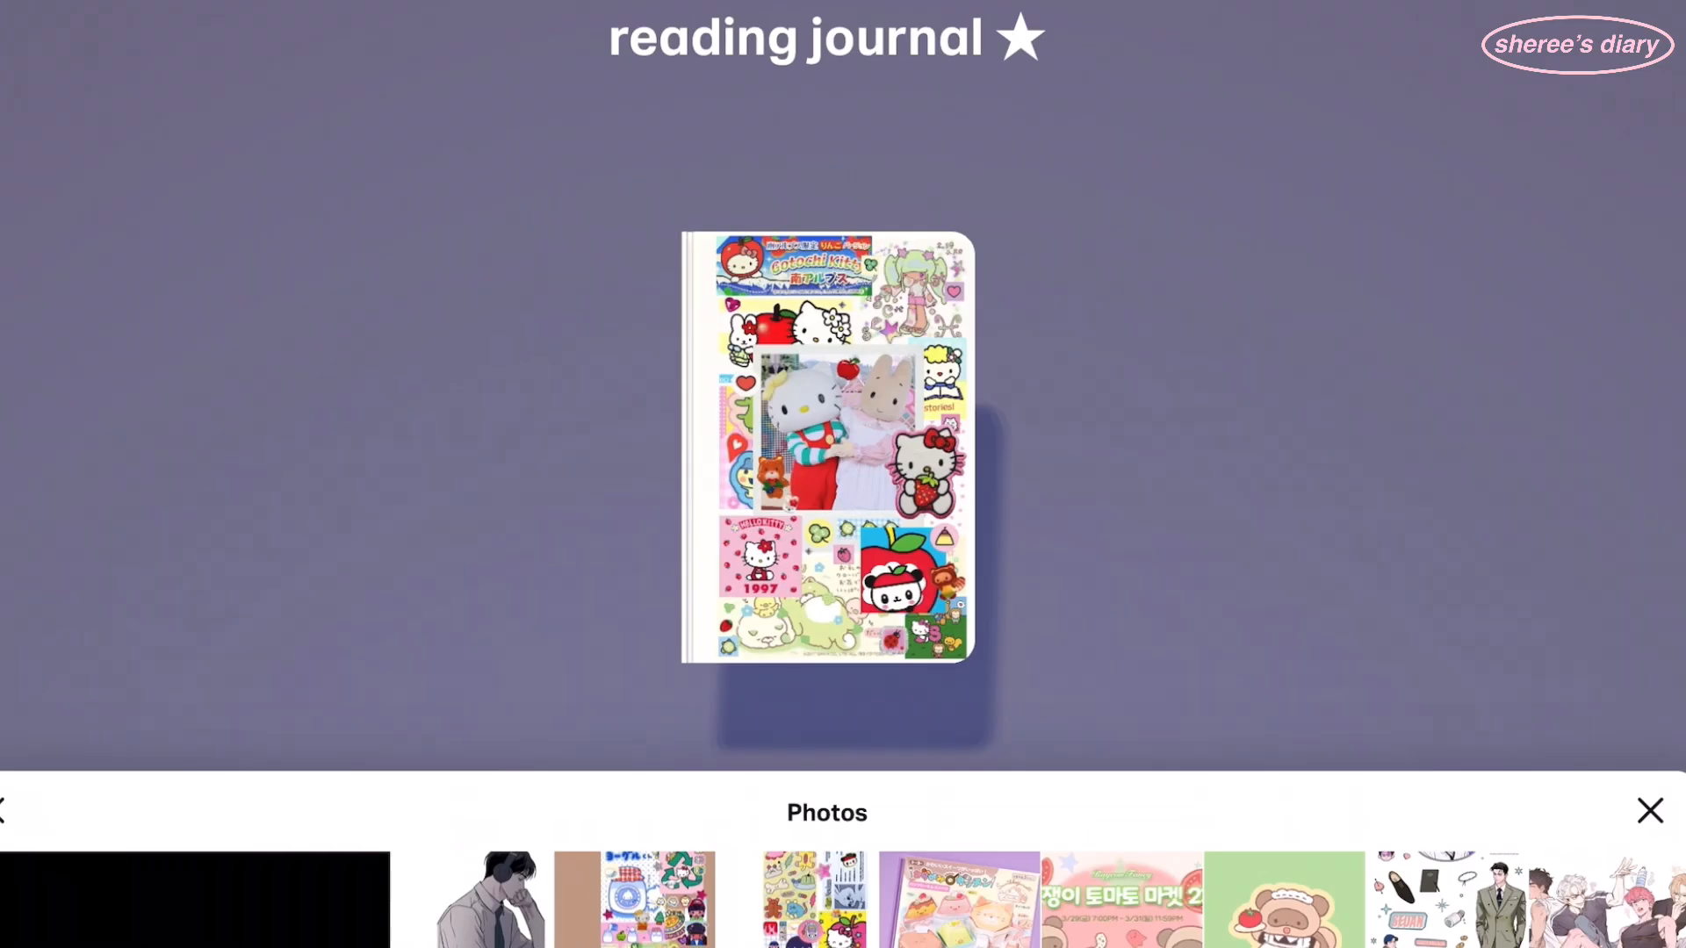
click(1650, 810)
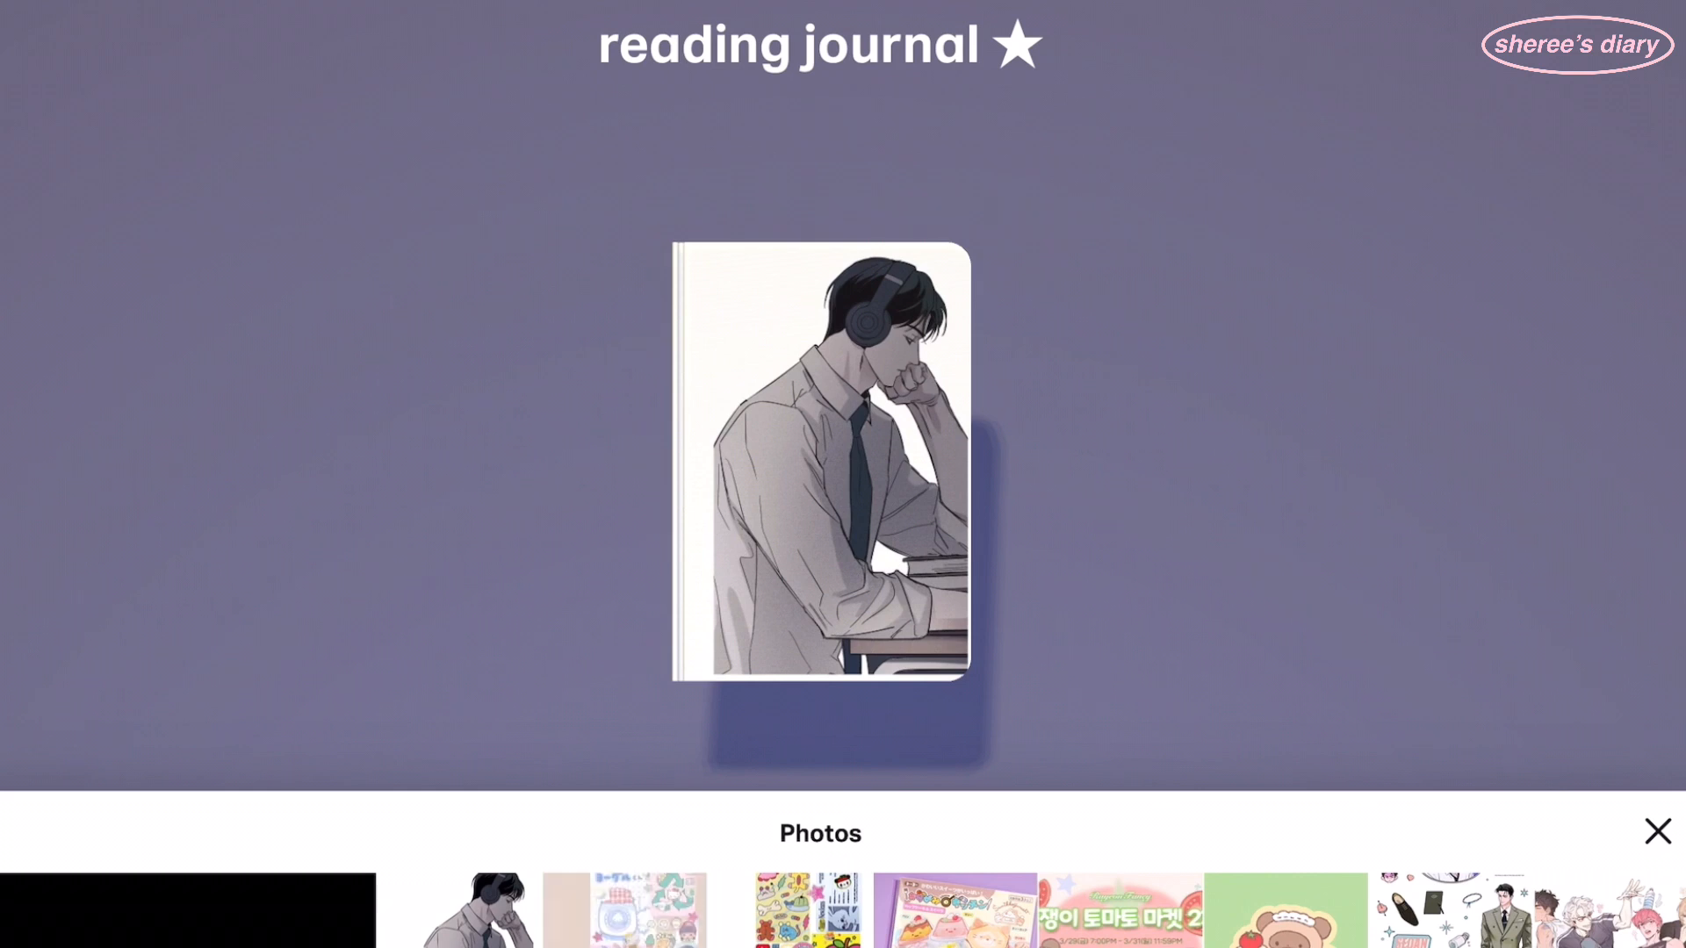
- Try other collage photos on the reading journal, ending with the white Hello Kitty one, and use the brown sticker collage as the movie journal's cover
click(625, 910)
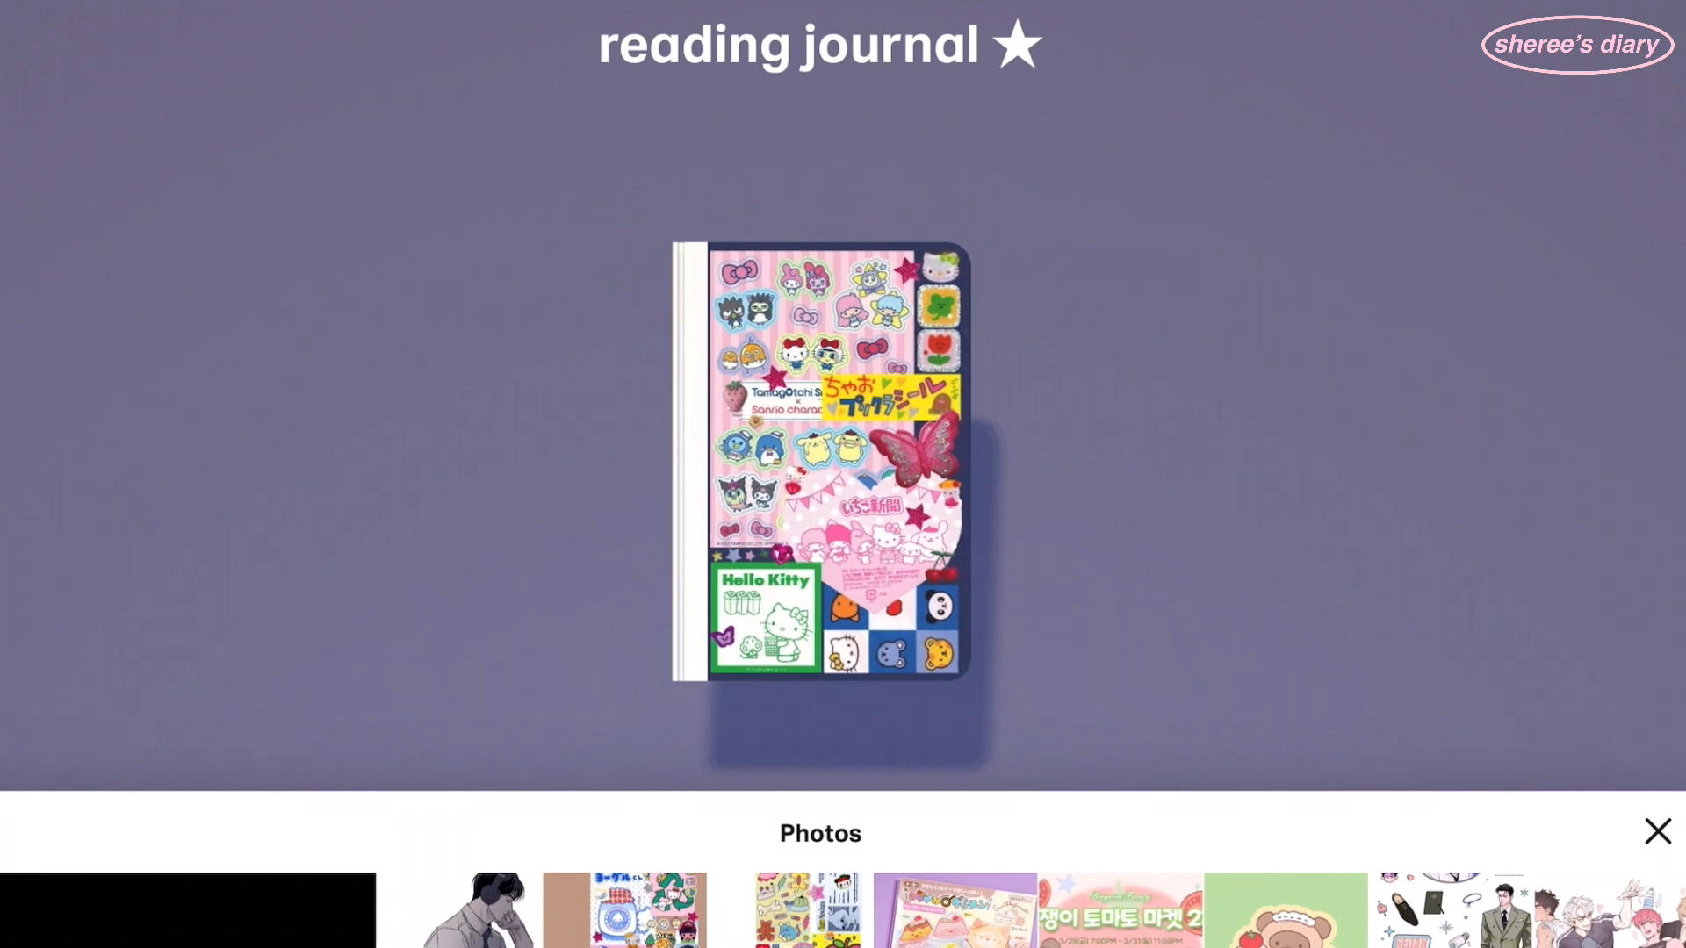
click(808, 910)
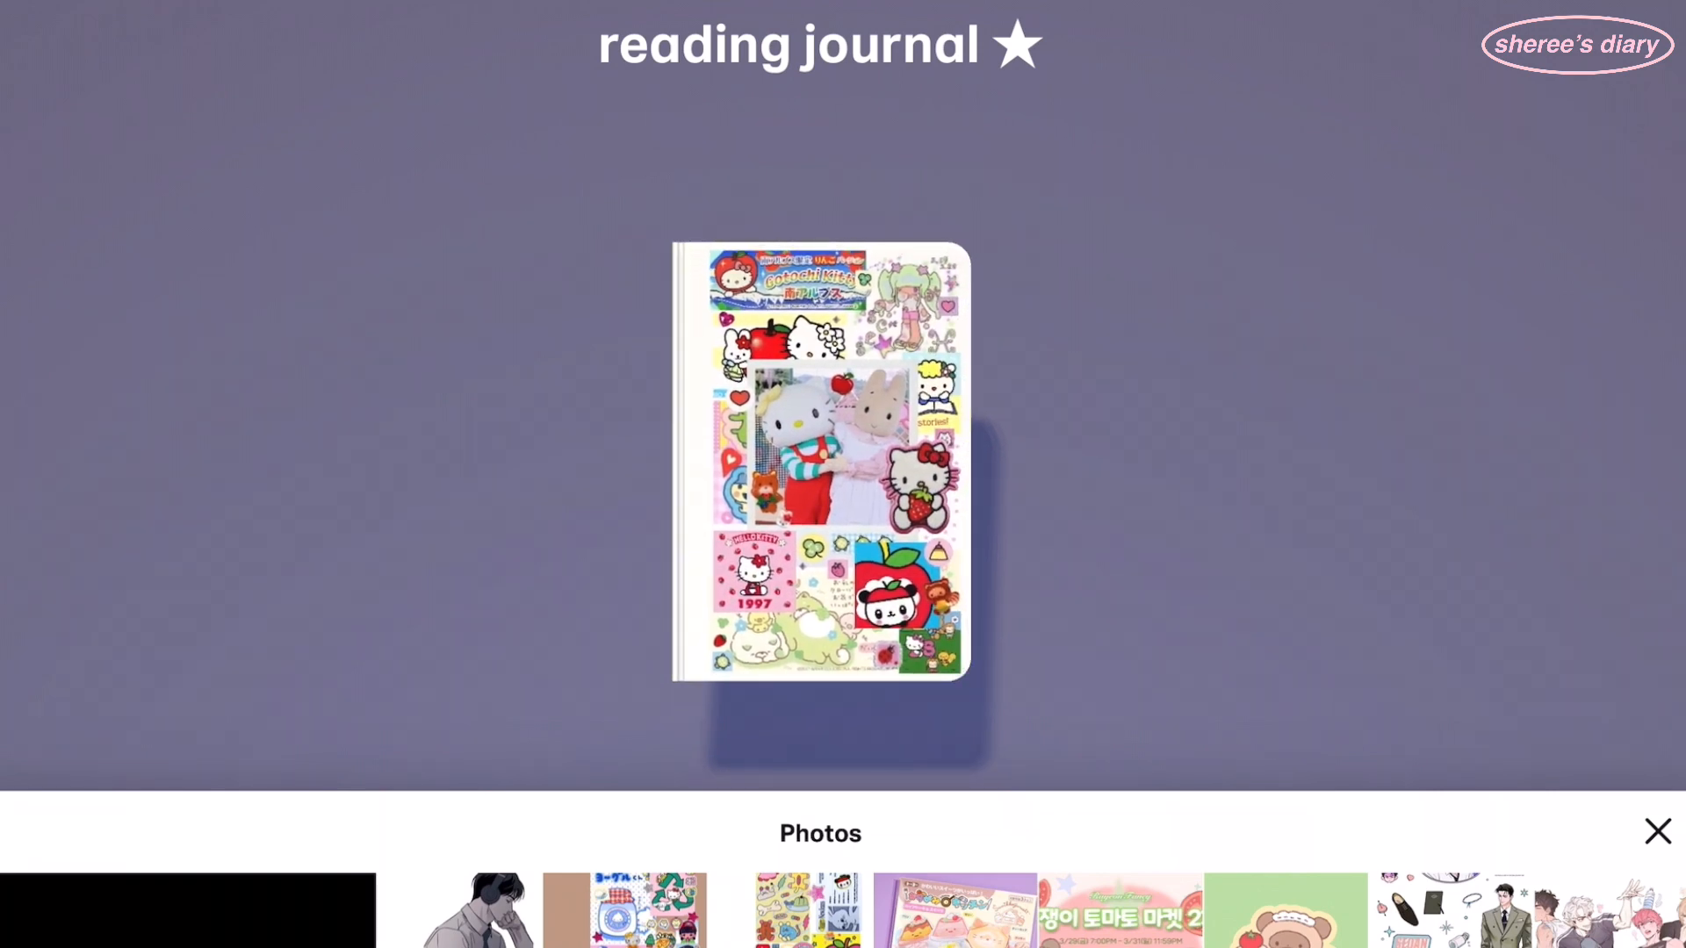
click(1658, 831)
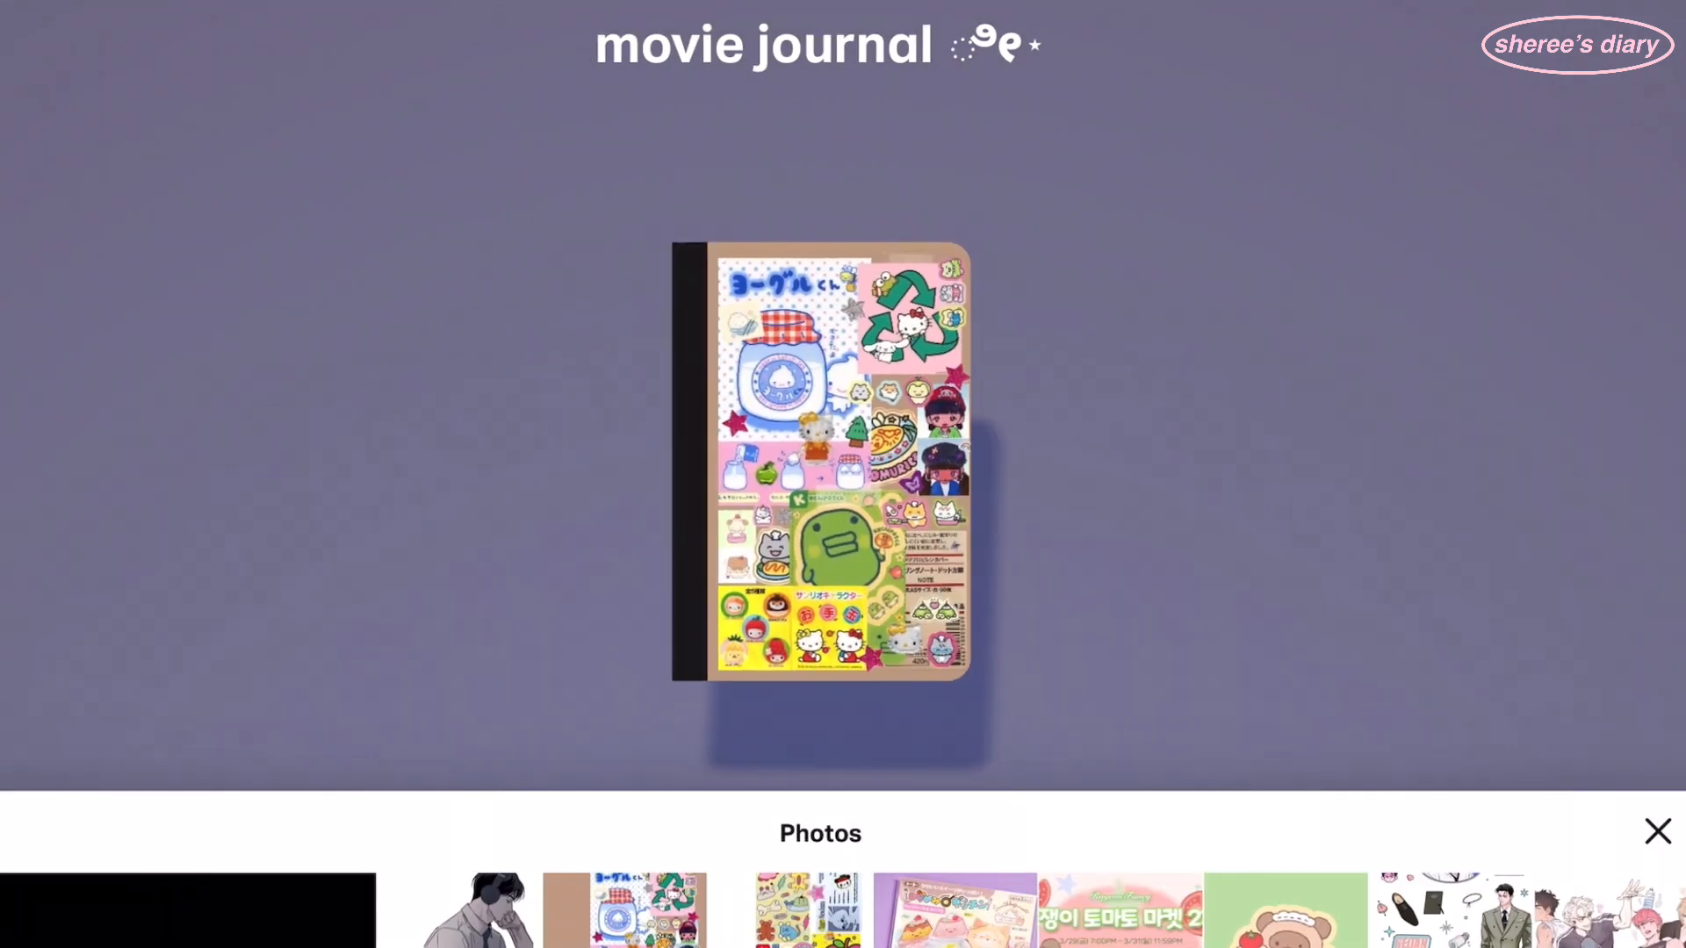
click(1658, 832)
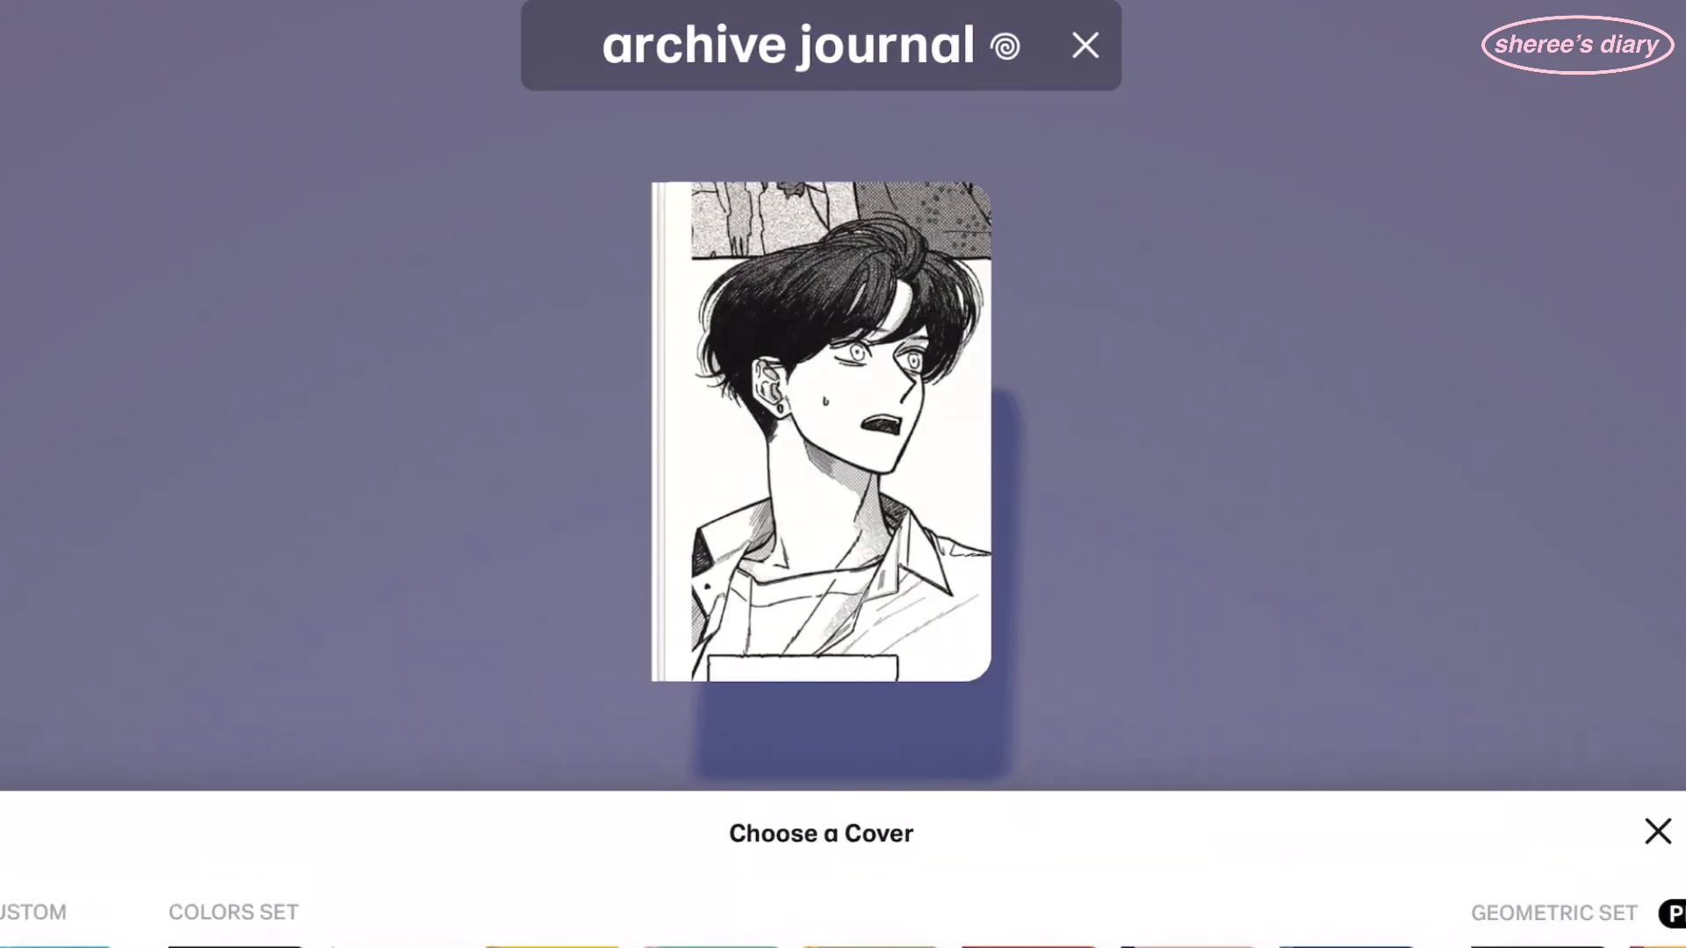